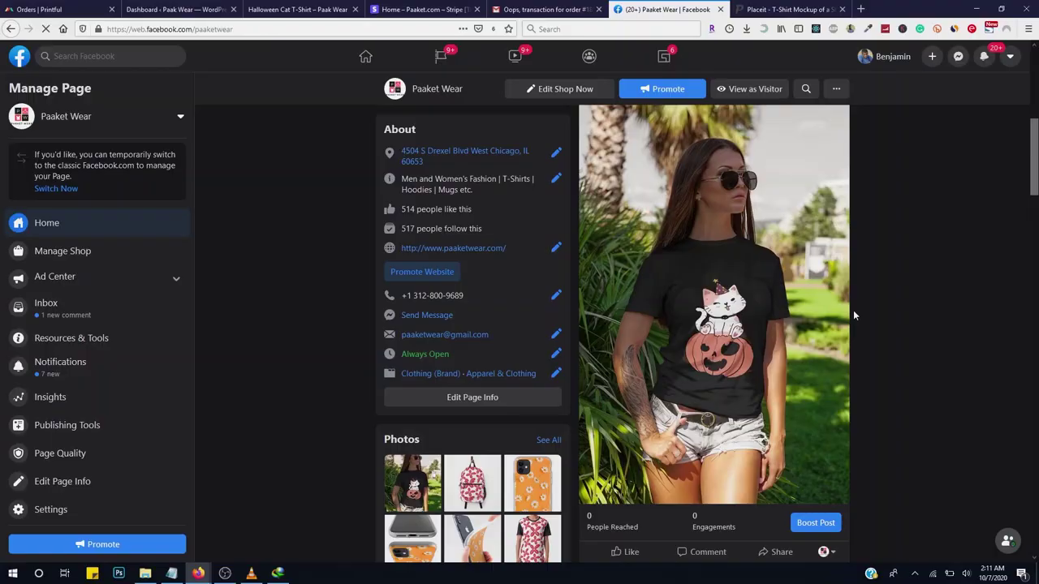
Scroll the Paaket Wear Facebook page to the published Halloween Cat T-Shirt post.
scroll(610, 209, "up", 2)
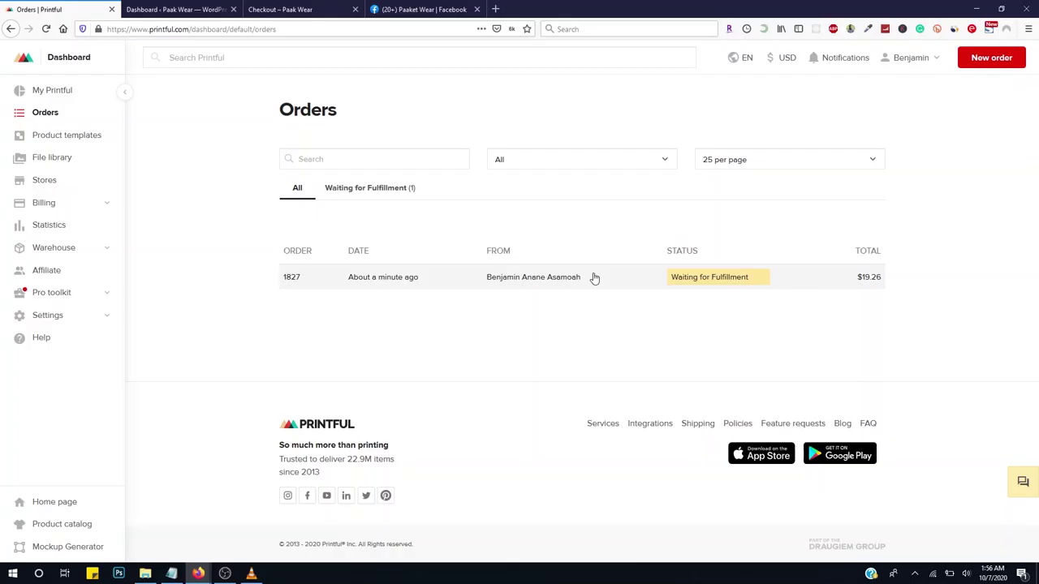
Open the waiting $19.26 order's details on Printful's Orders page.
left_click(687, 279)
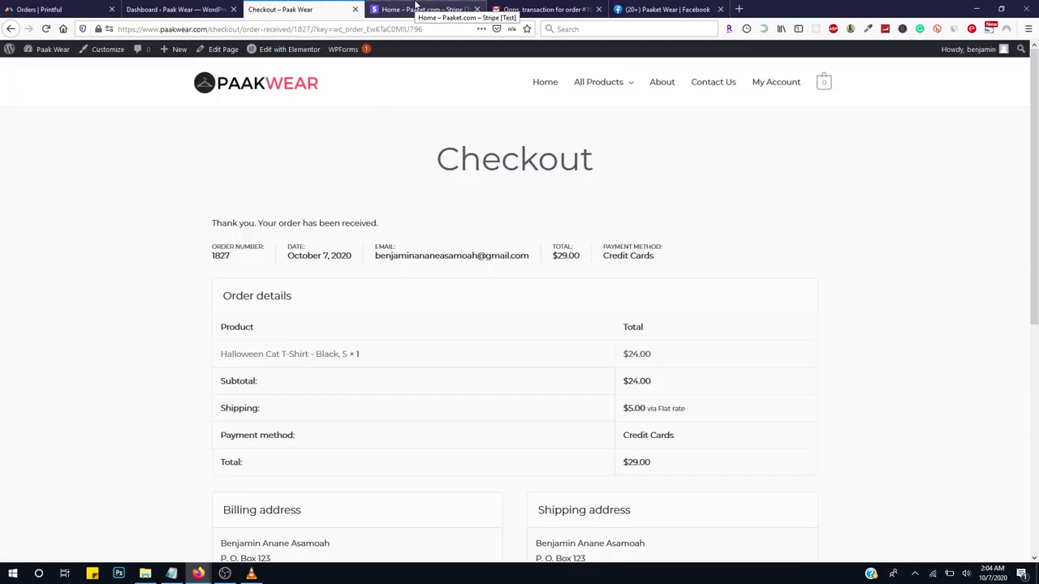
Switch to the Stripe dashboard to check the order's payment.
left_click(410, 8)
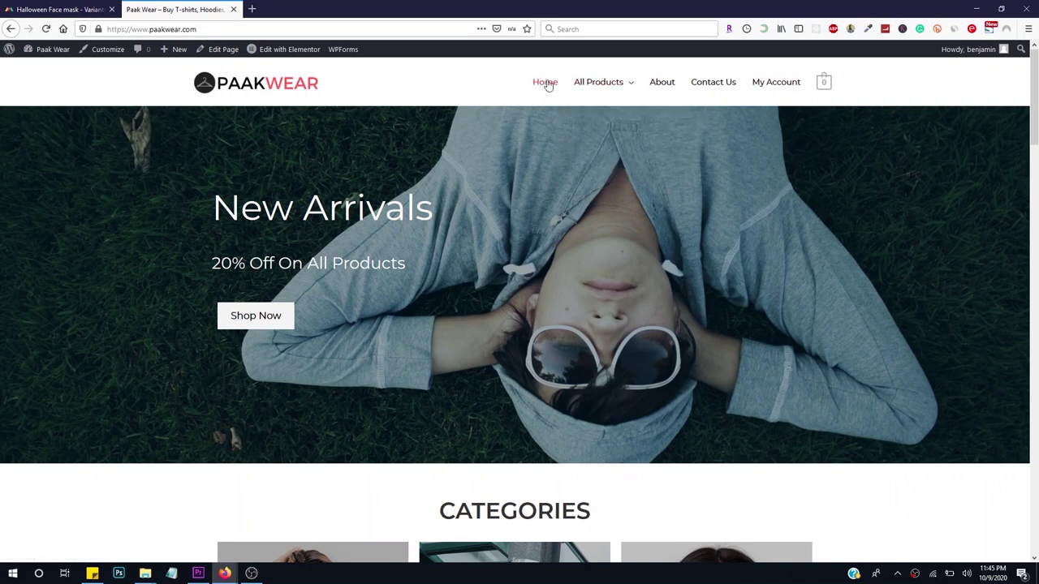
mouse_move(607, 86)
scroll(513, 274, "down", 3)
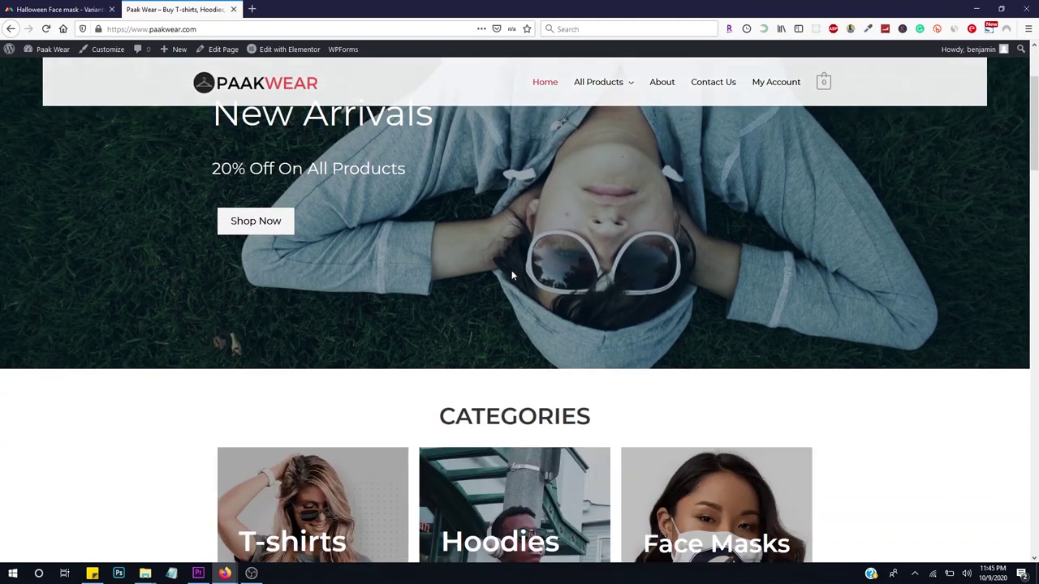
scroll(512, 275, "down", 2)
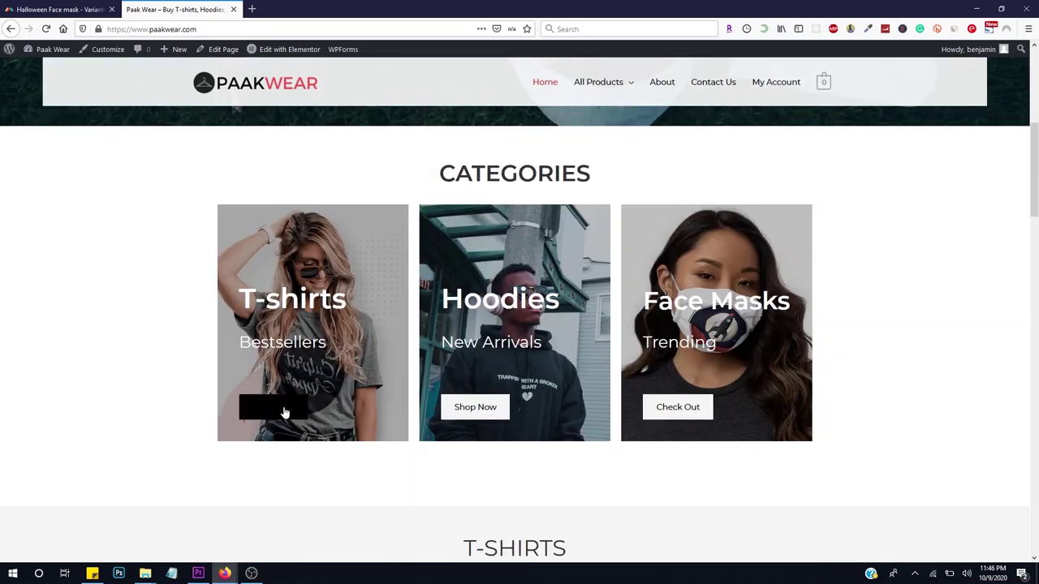
scroll(324, 333, "down", 1)
scroll(324, 333, "down", 5)
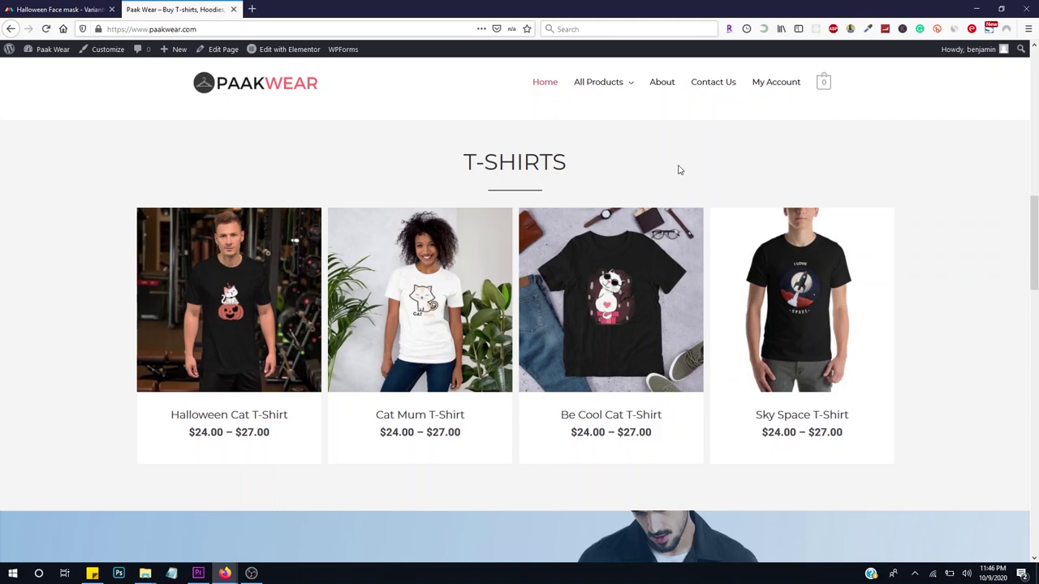
scroll(680, 170, "down", 5)
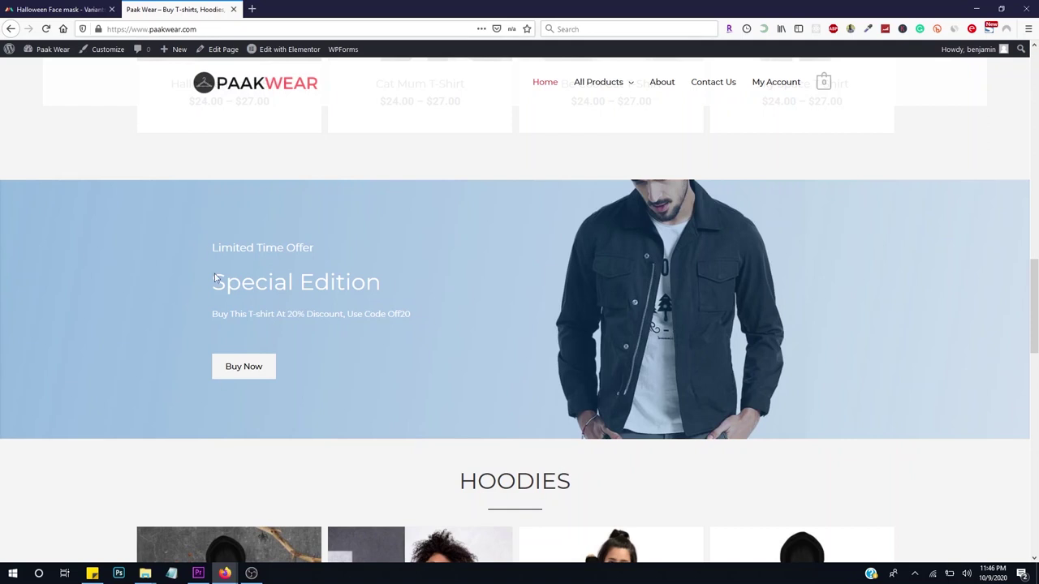
scroll(313, 280, "down", 5)
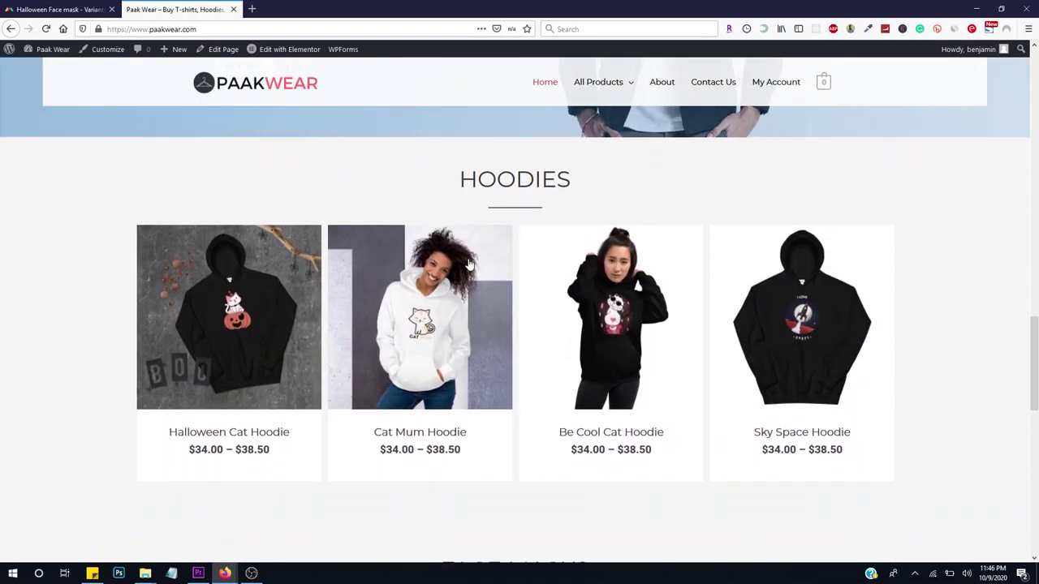
scroll(482, 192, "down", 9)
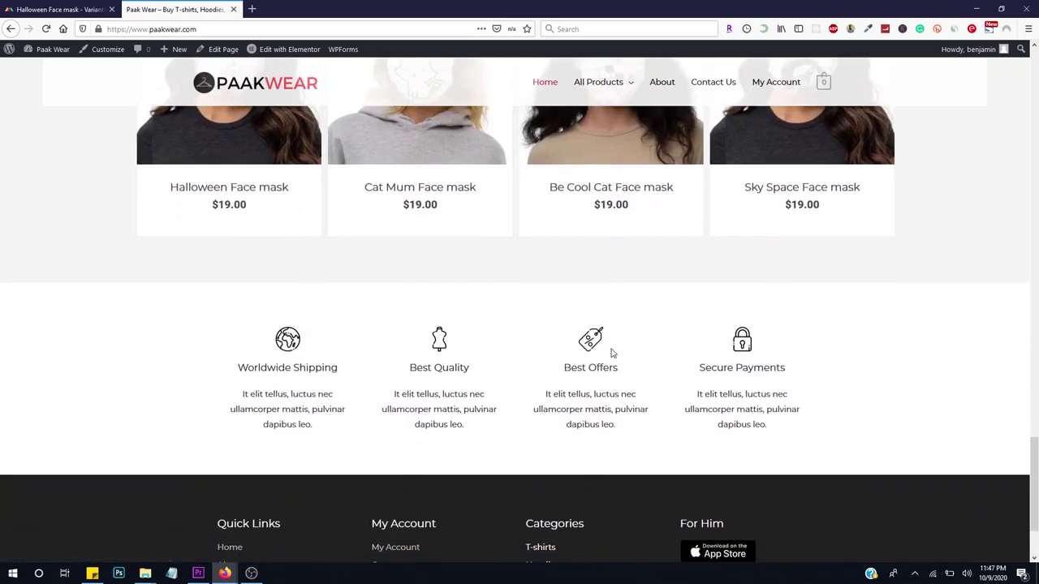
scroll(624, 363, "down", 2)
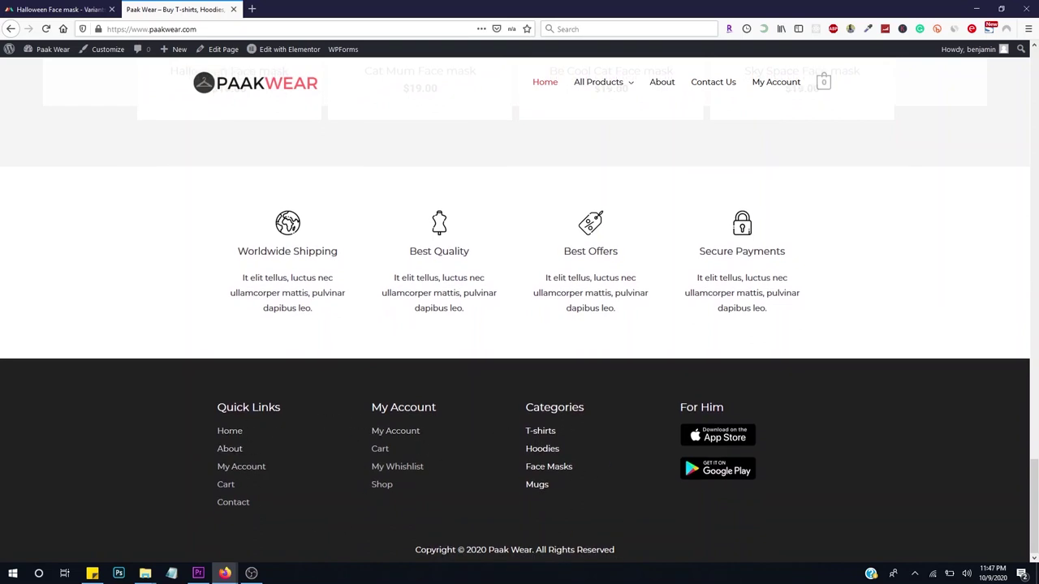
key("Home")
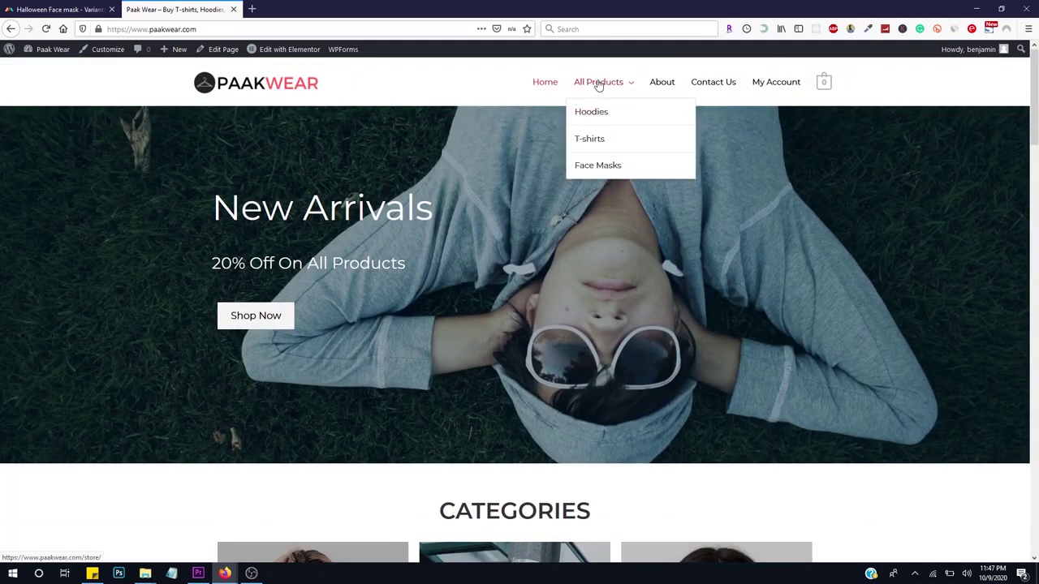
Browse All Products and open the Halloween Face mask product page.
left_click(598, 85)
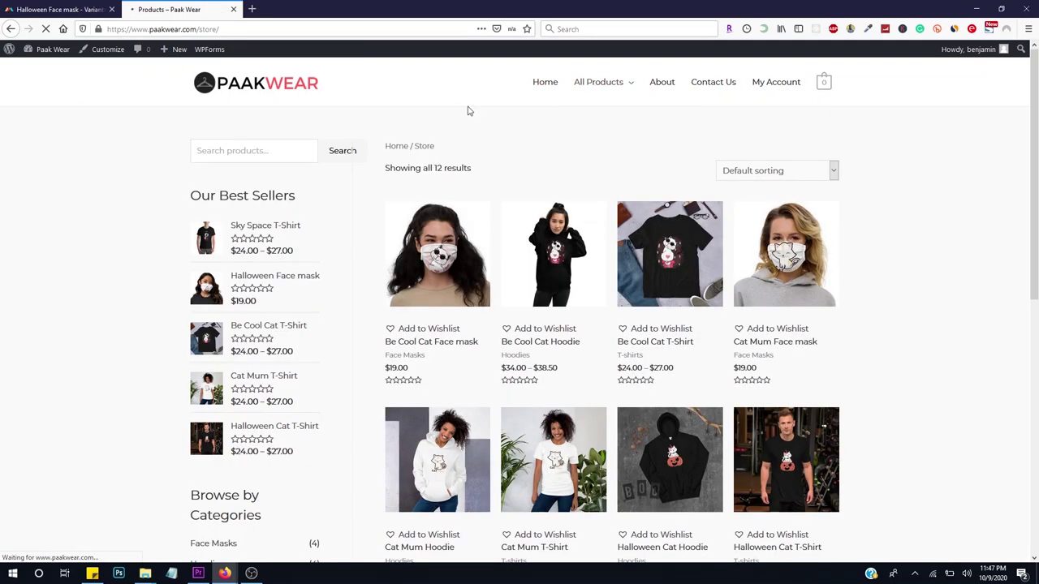
scroll(467, 110, "down", 5)
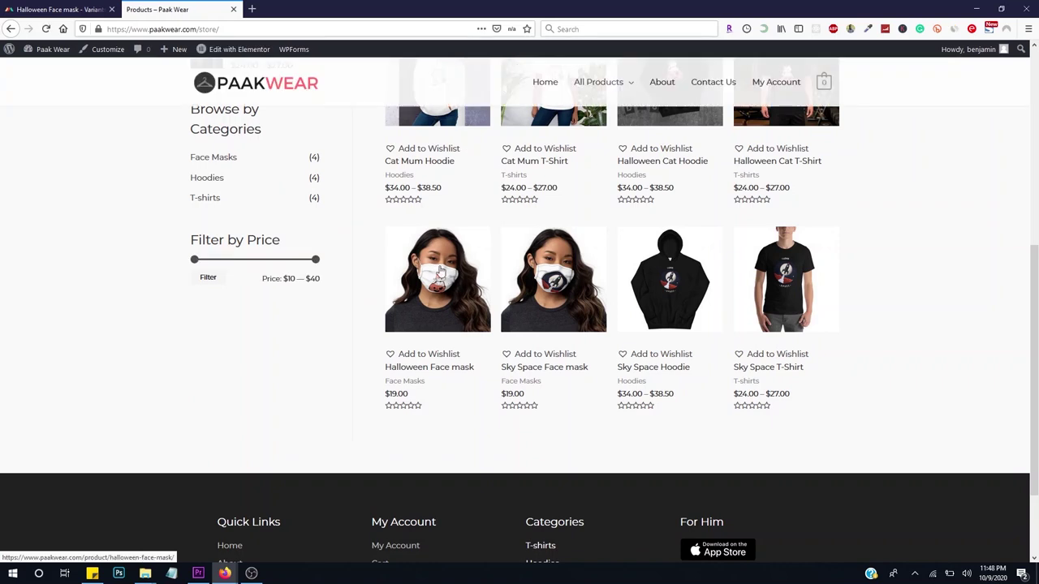
left_click(439, 272)
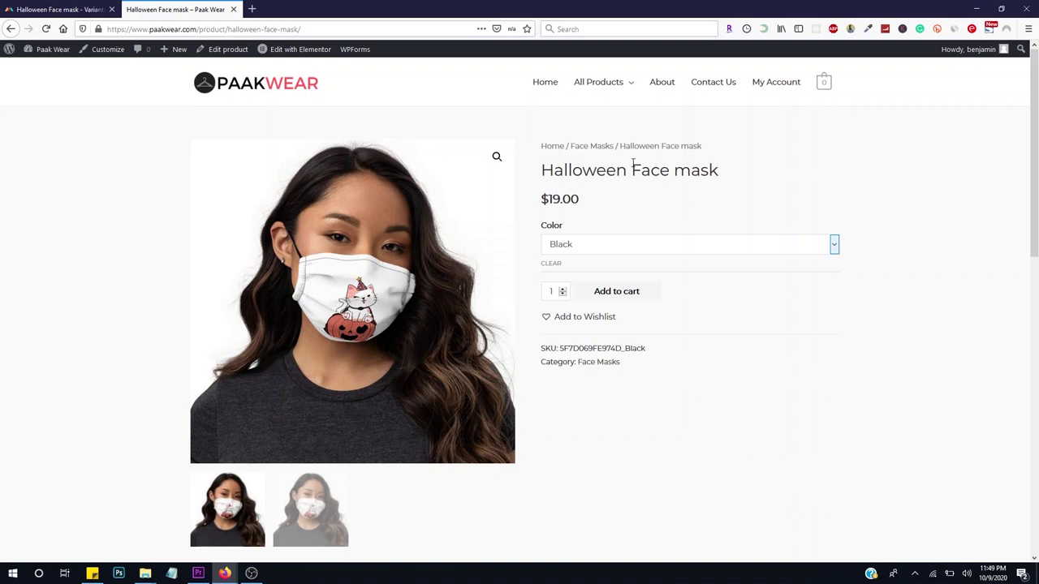
scroll(630, 165, "down", 3)
scroll(628, 167, "up", 3)
Add the black Halloween Face mask ($19.00) to the cart and view the cart.
left_click(614, 302)
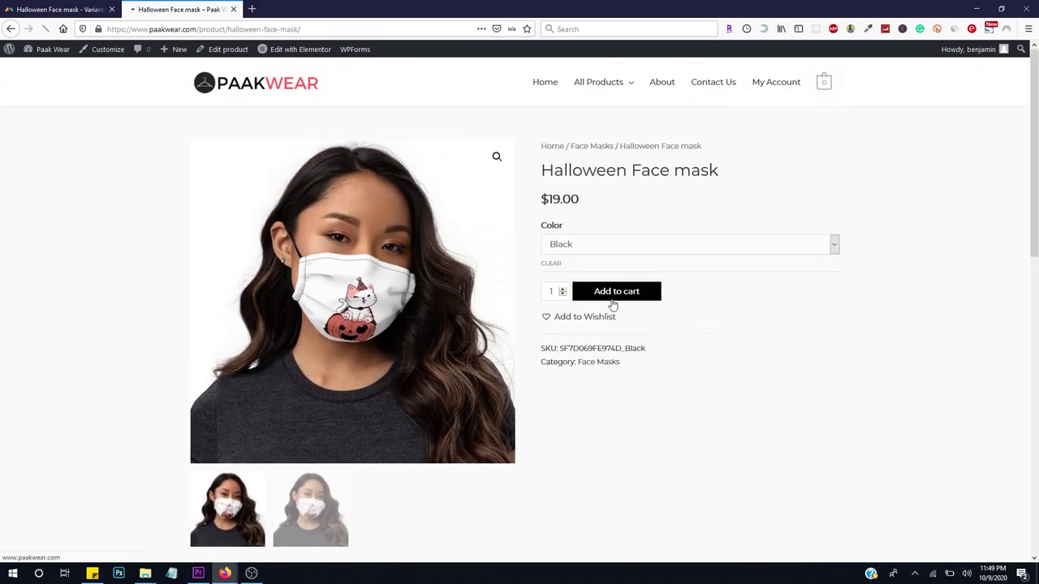
mouse_move(823, 86)
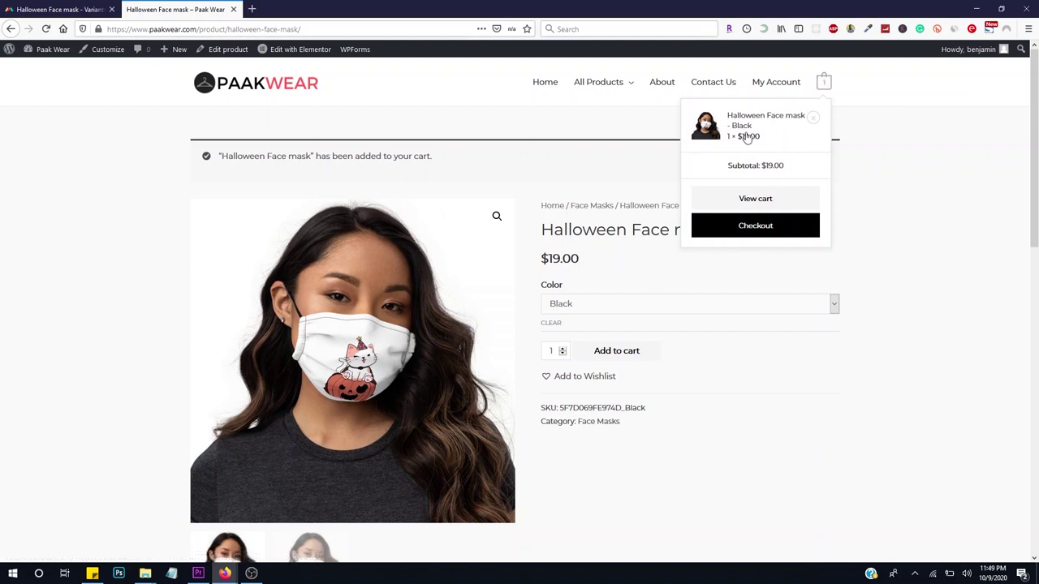
scroll(487, 263, "down", 5)
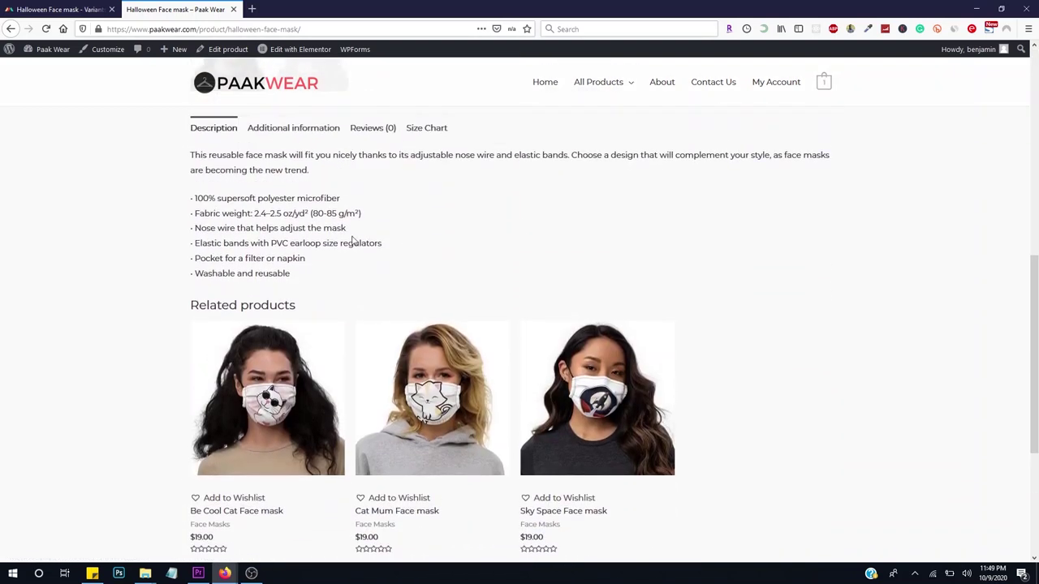
scroll(244, 259, "down", 2)
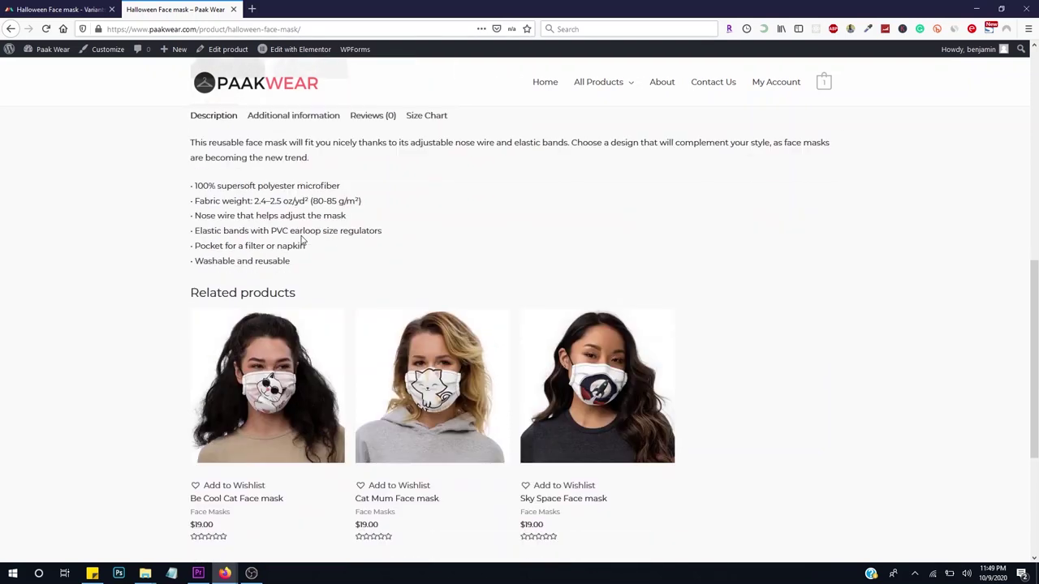
scroll(219, 244, "up", 2)
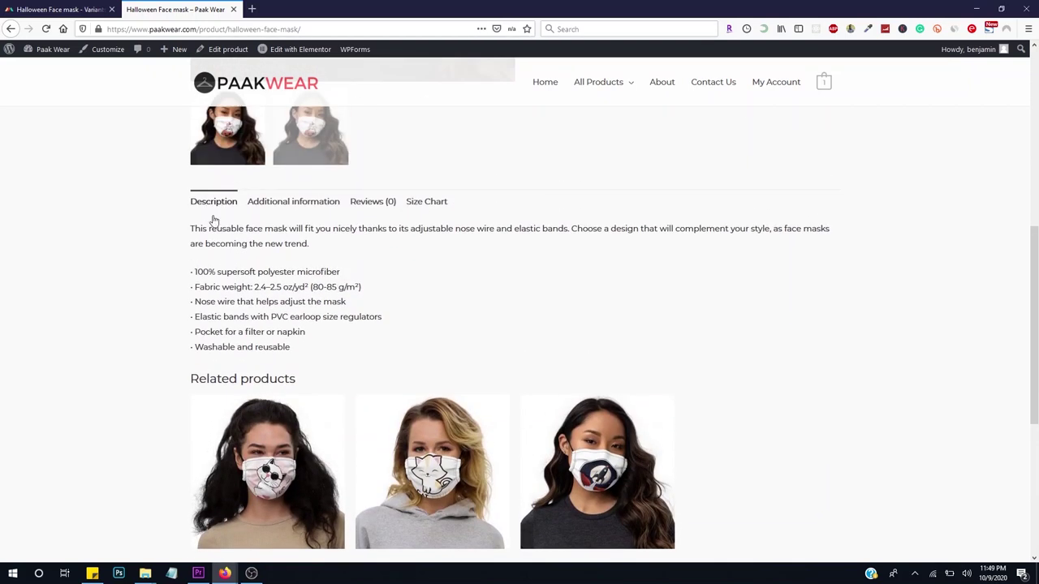
scroll(263, 282, "down", 2)
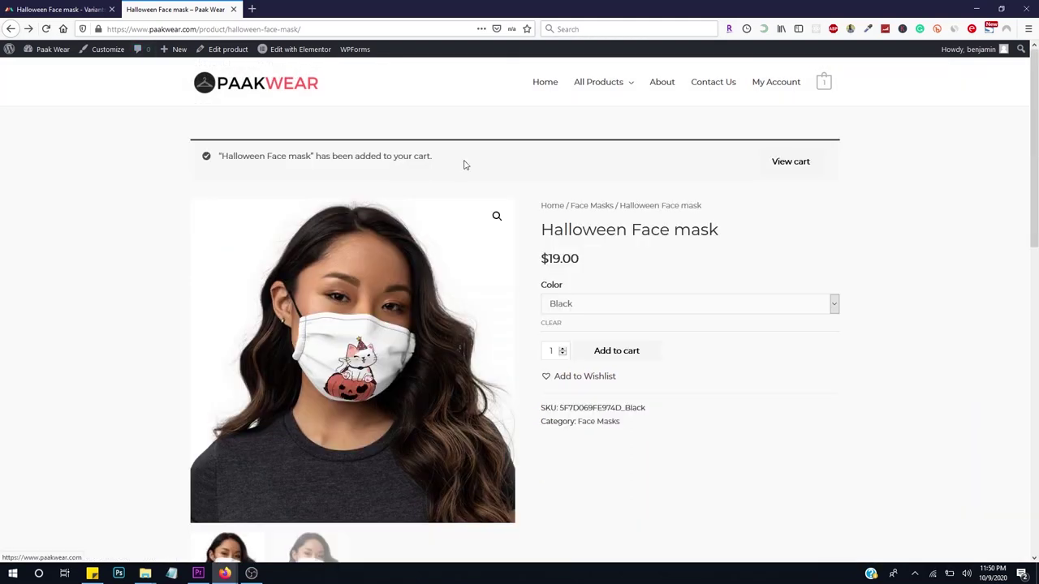
left_click(798, 164)
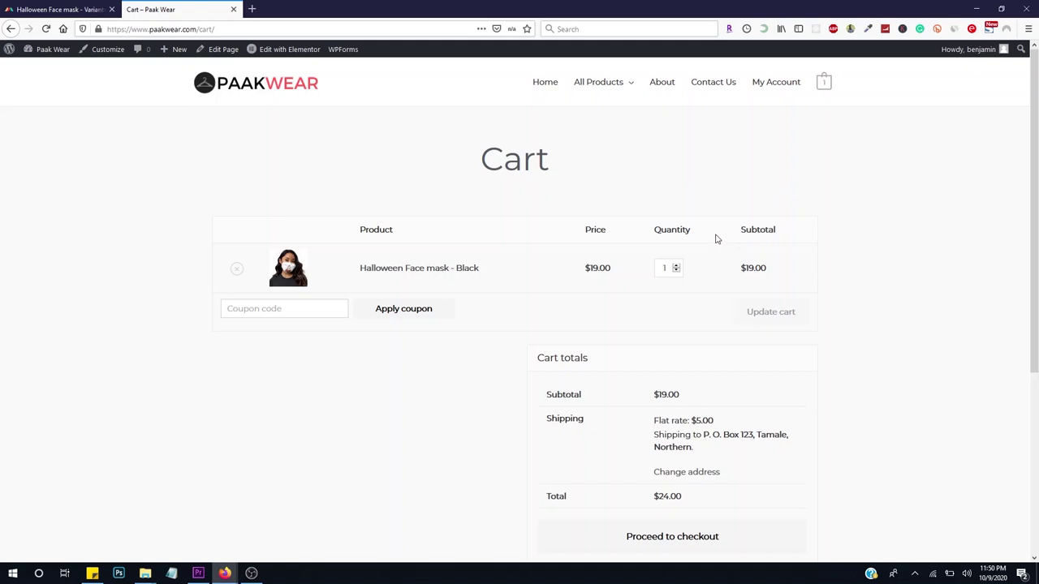
Proceed from the cart to checkout and choose Credit Cards as payment.
scroll(670, 394, "down", 2)
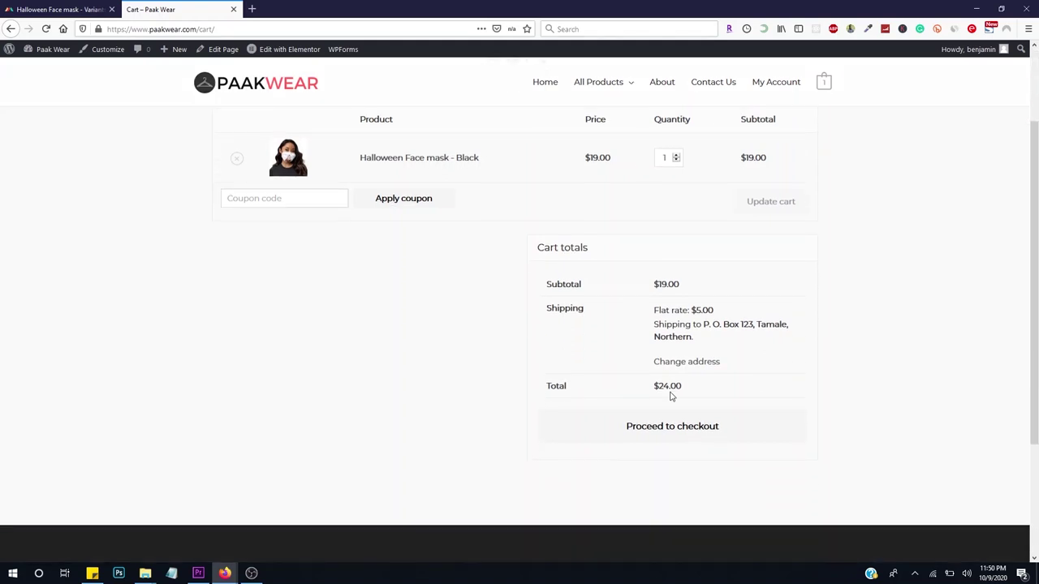
left_click(665, 432)
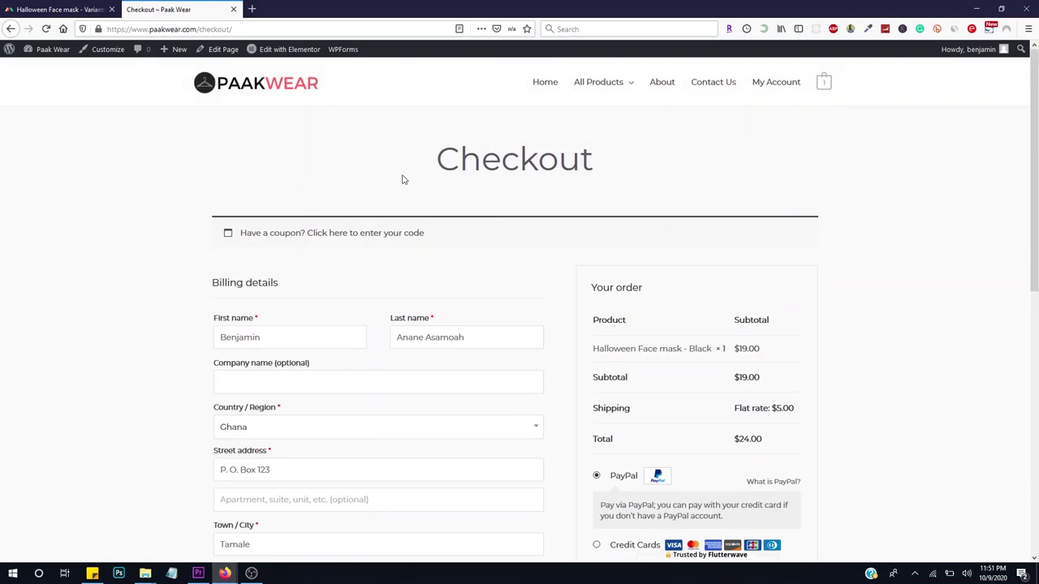
scroll(404, 180, "down", 5)
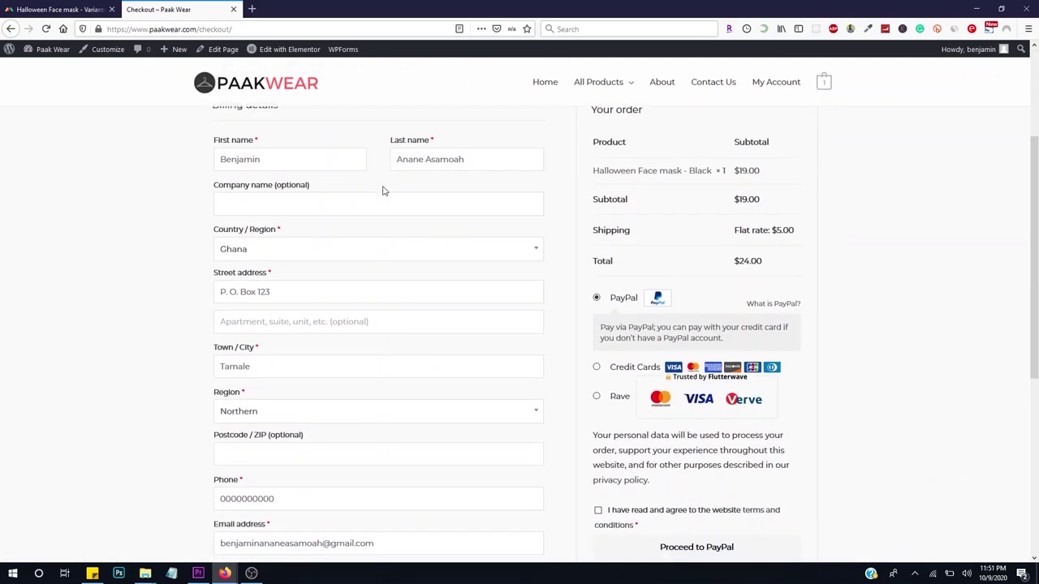
scroll(372, 227, "down", 3)
scroll(622, 232, "up", 6)
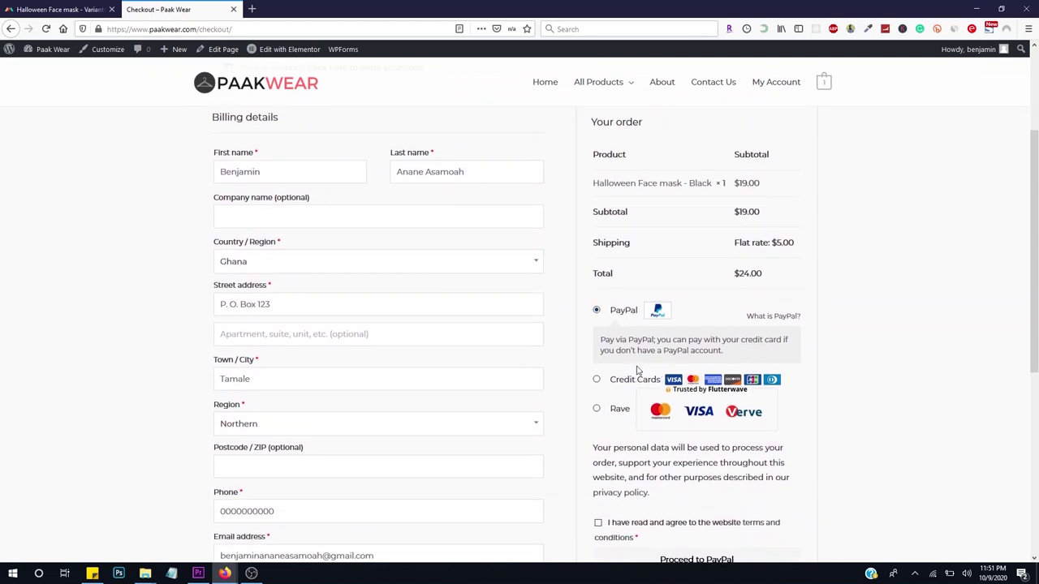
left_click(617, 384)
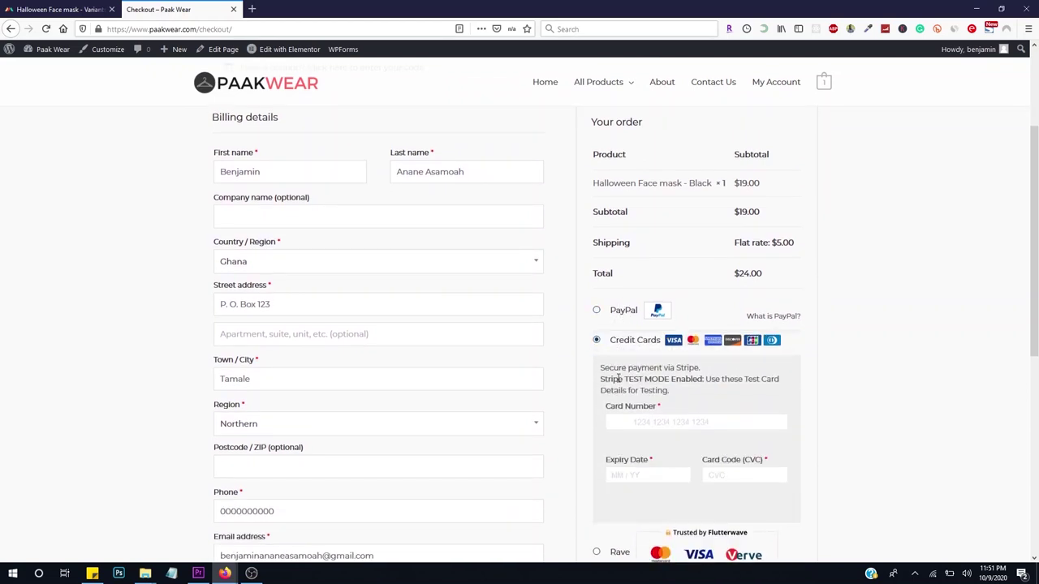
Switch payment to Rave, accept the terms, submit with Pay Now, then view About Us.
scroll(633, 349, "down", 2)
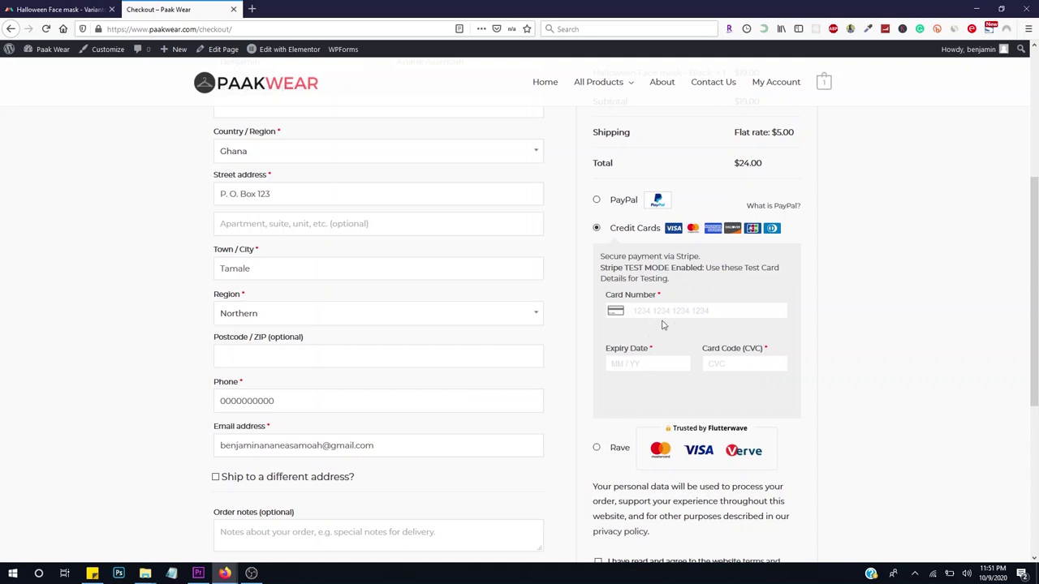
scroll(663, 325, "down", 2)
scroll(657, 308, "up", 2)
scroll(650, 325, "down", 2)
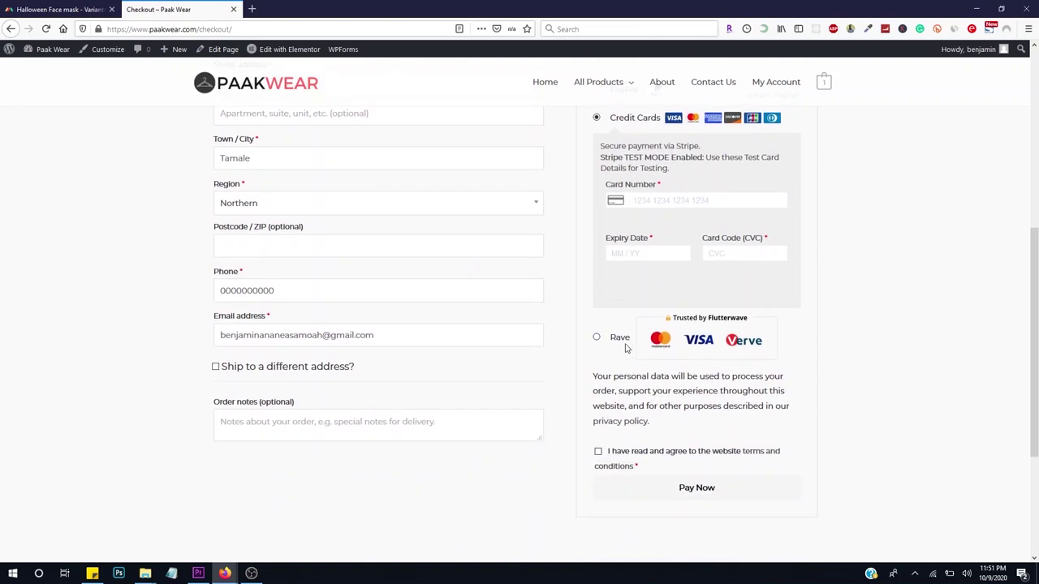
left_click(622, 340)
scroll(690, 166, "up", 2)
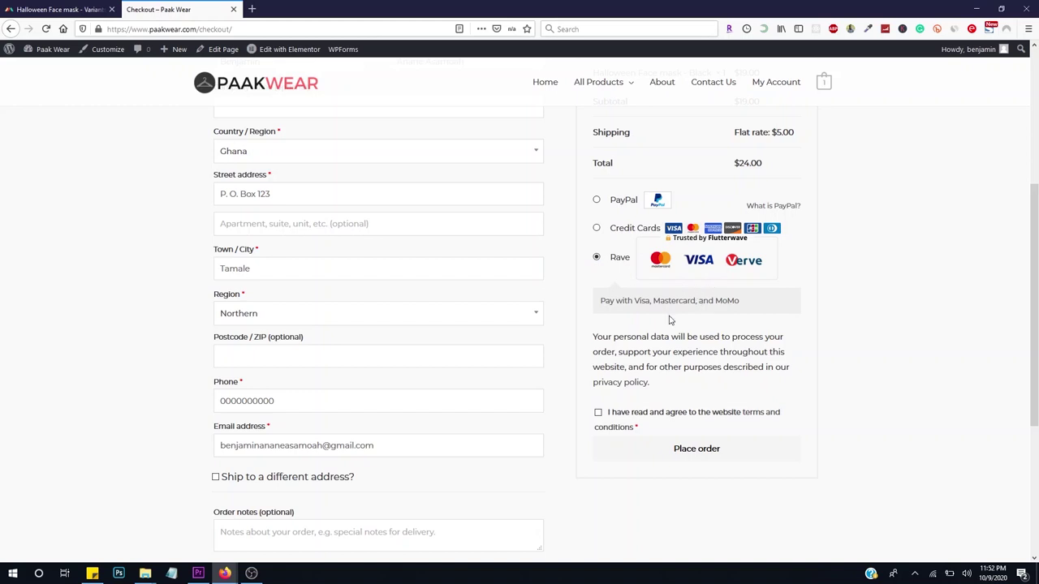
left_click(621, 416)
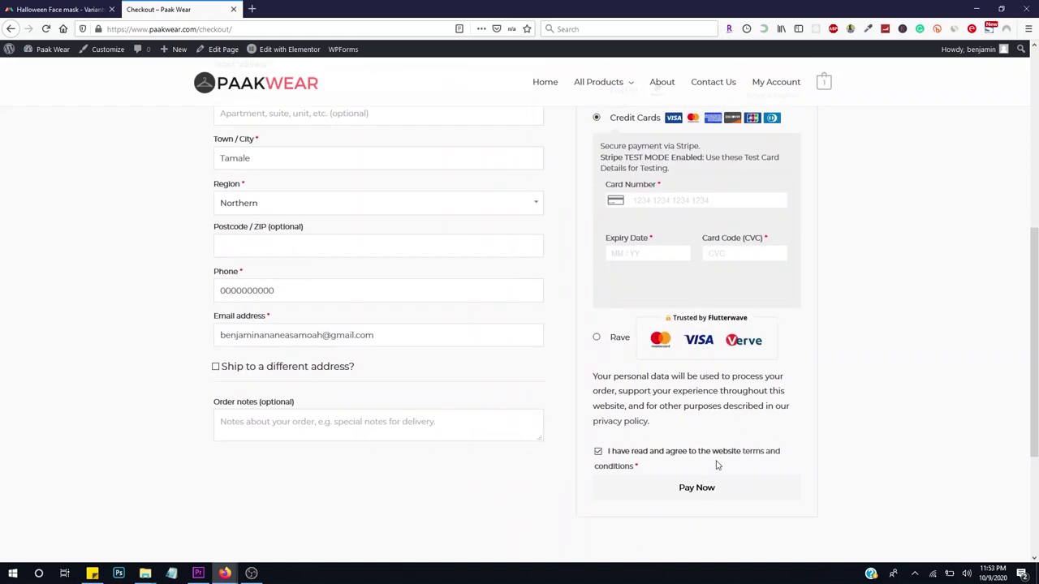
left_click(705, 490)
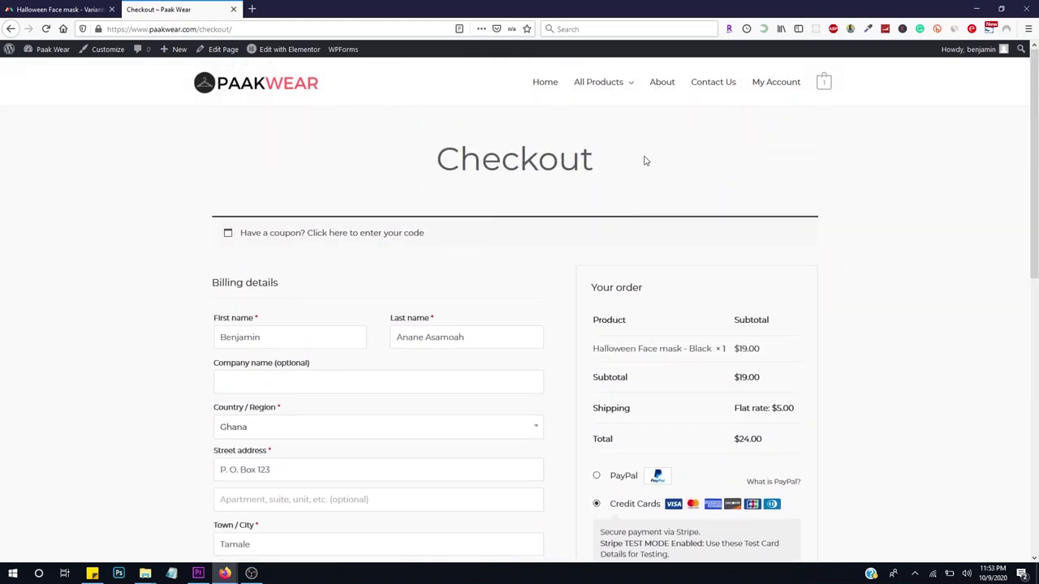
left_click(660, 83)
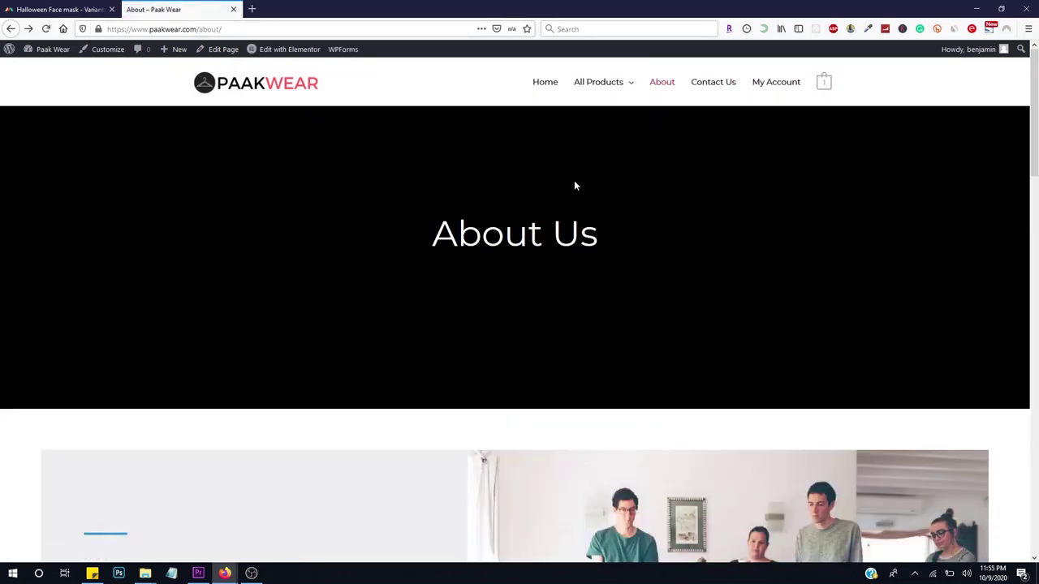
scroll(552, 199, "down", 3)
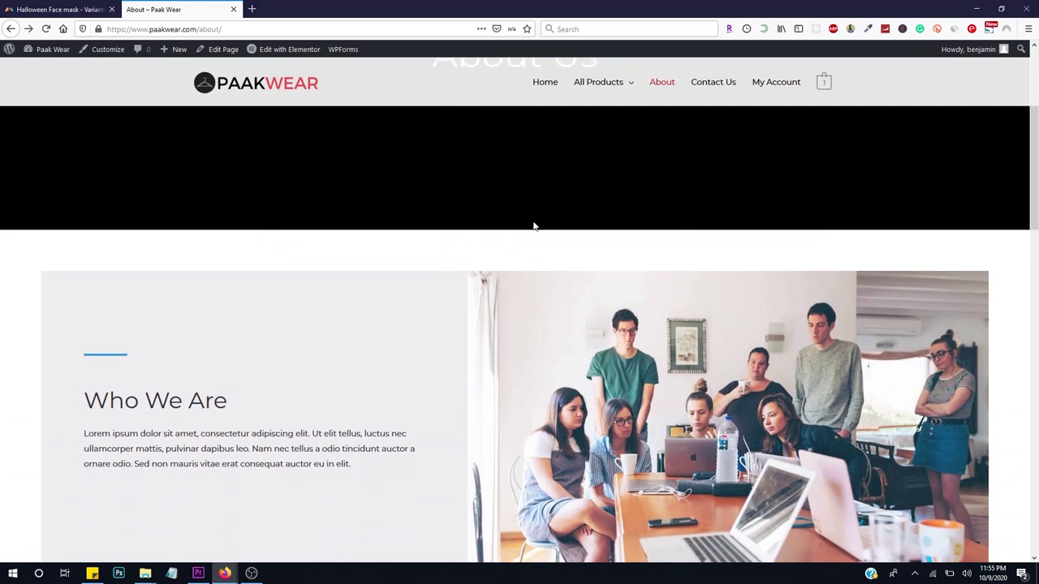
scroll(528, 224, "down", 2)
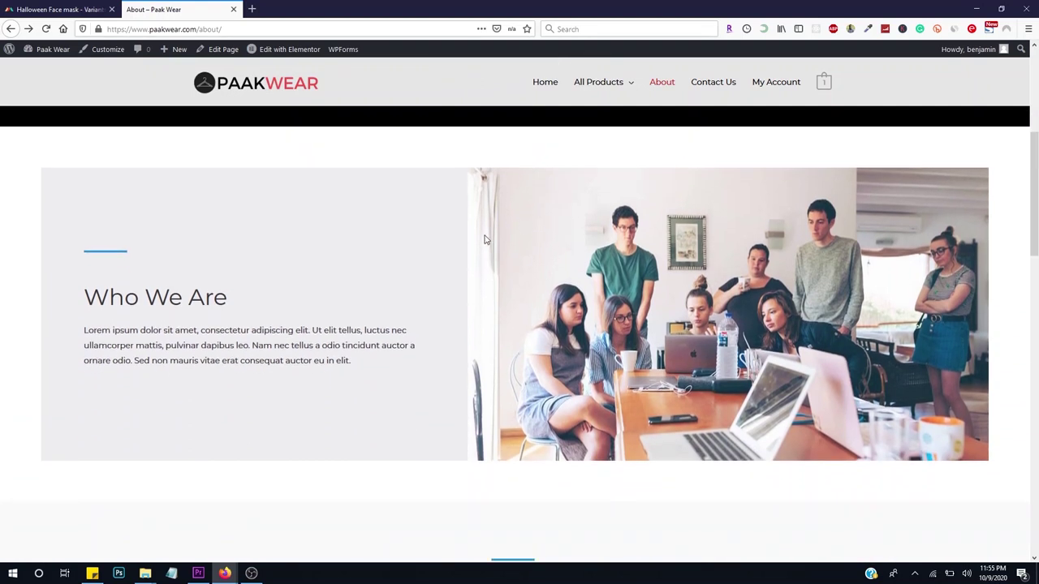
scroll(482, 241, "down", 4)
scroll(455, 255, "down", 3)
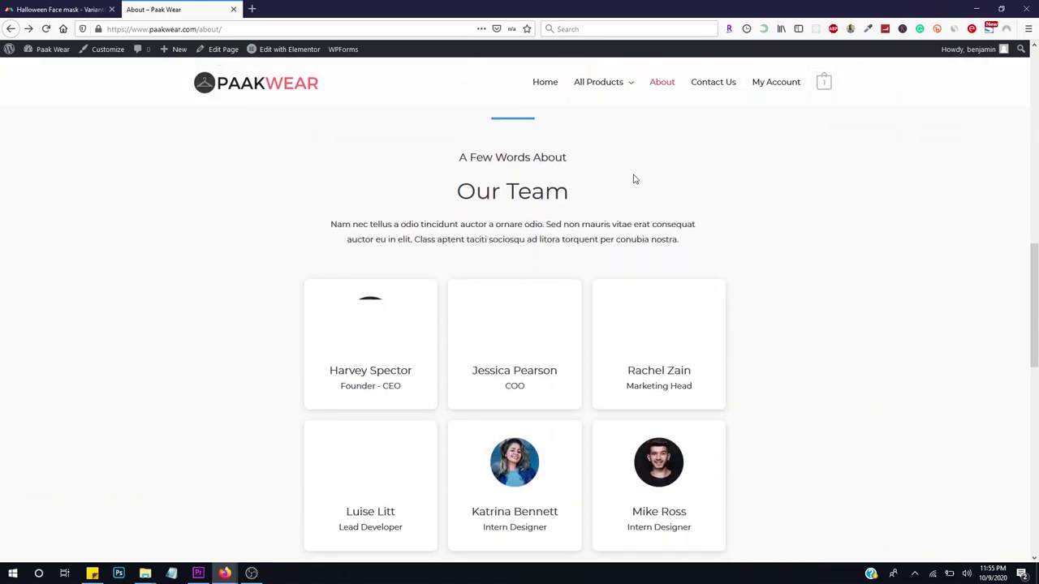
scroll(559, 218, "down", 1)
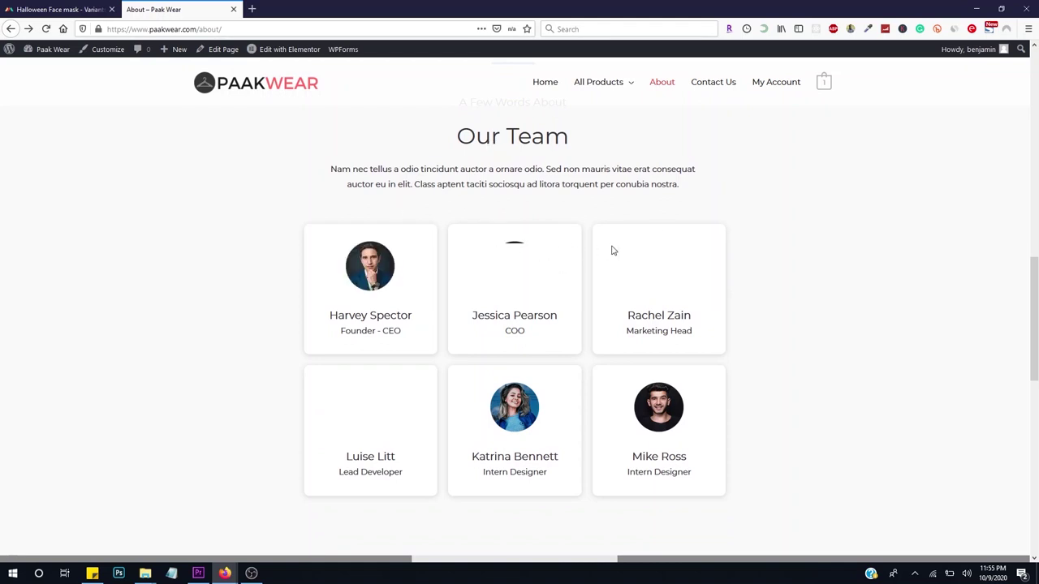
scroll(642, 222, "down", 8)
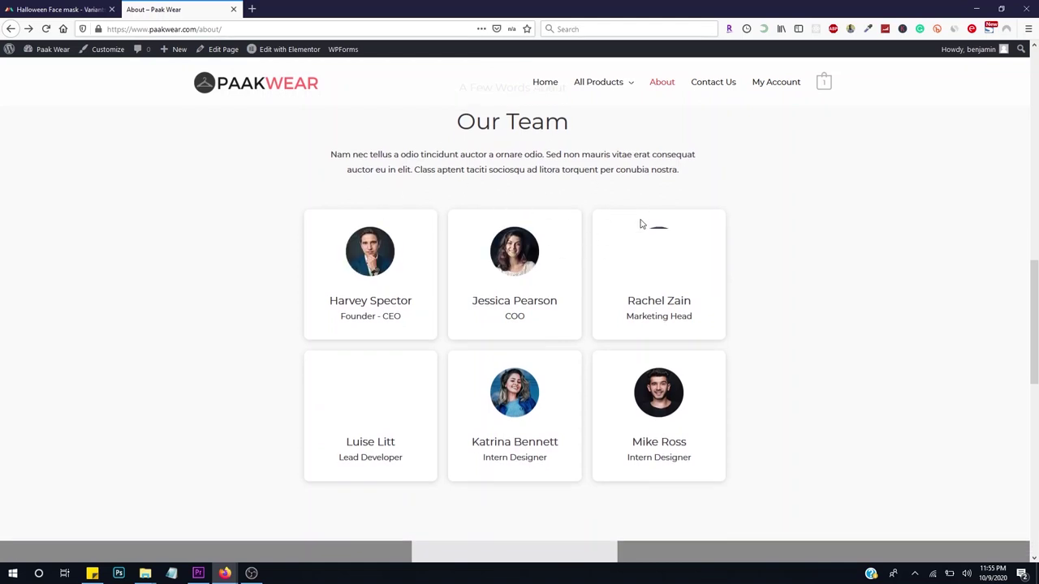
key("Home")
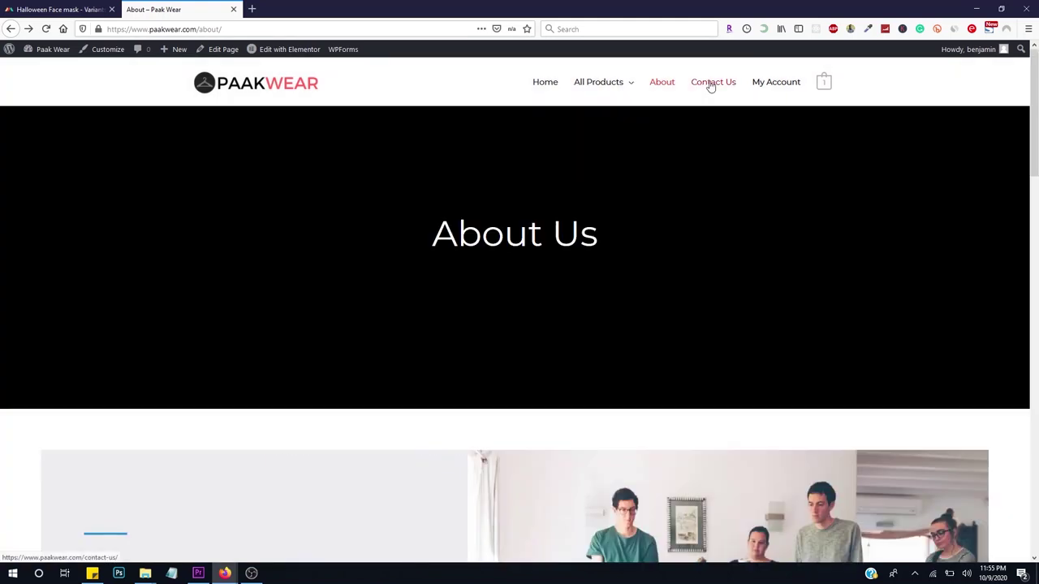
Open the Contact Us page and scroll through its contact form.
left_click(711, 84)
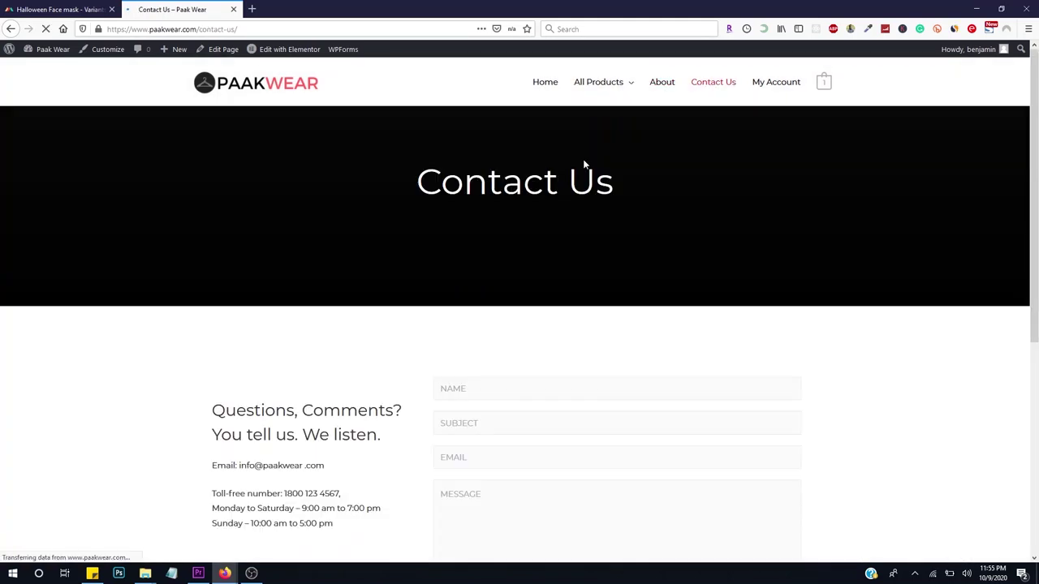
scroll(598, 160, "down", 3)
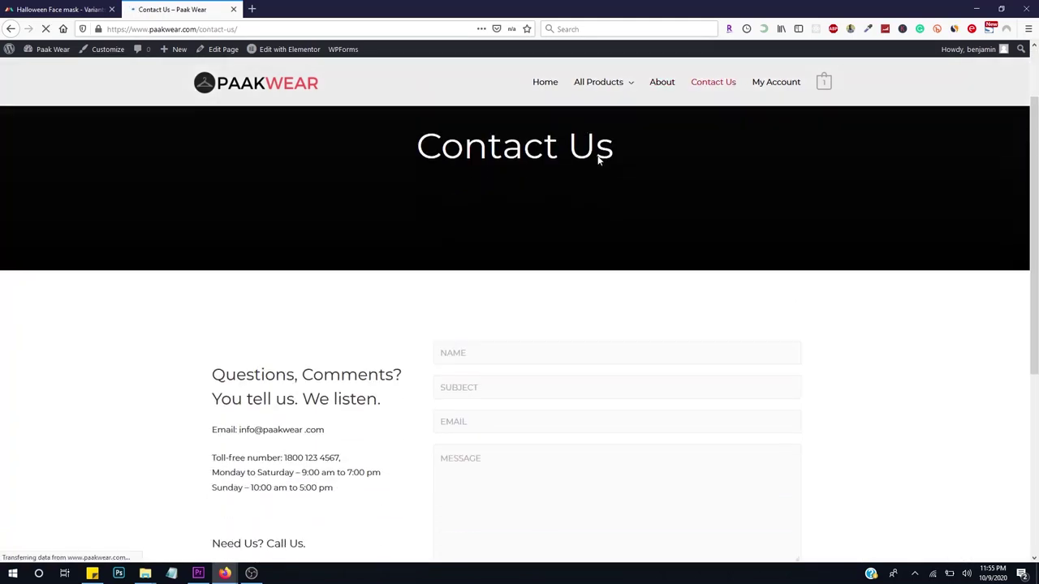
scroll(507, 238, "up", 3)
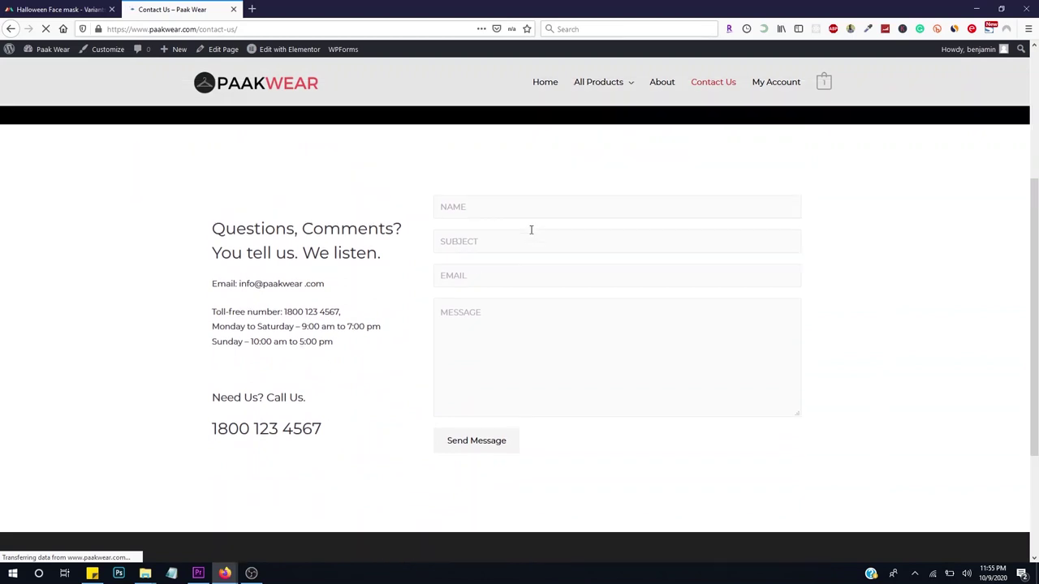
scroll(515, 259, "down", 3)
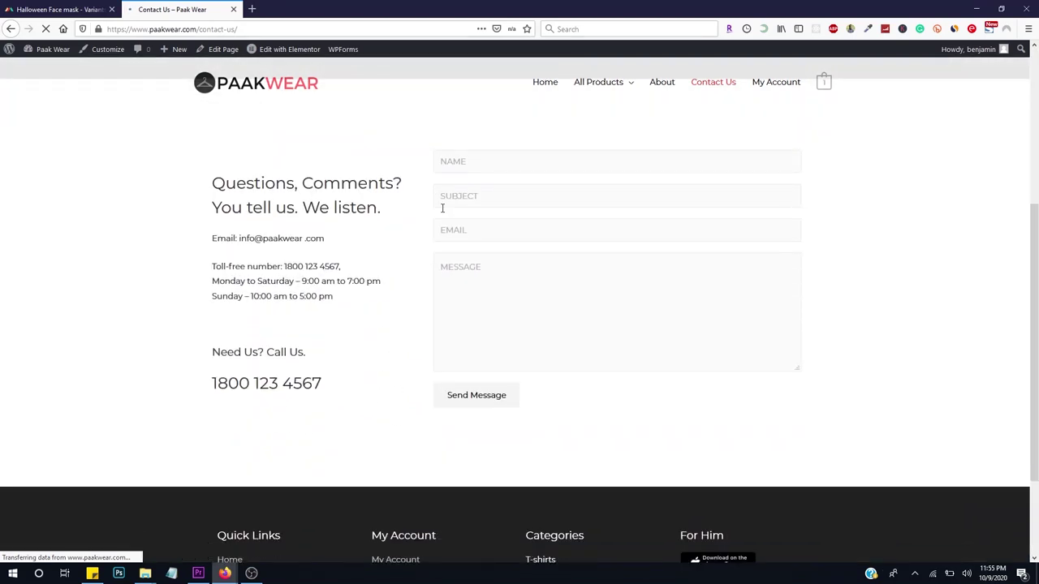
scroll(503, 240, "up", 3)
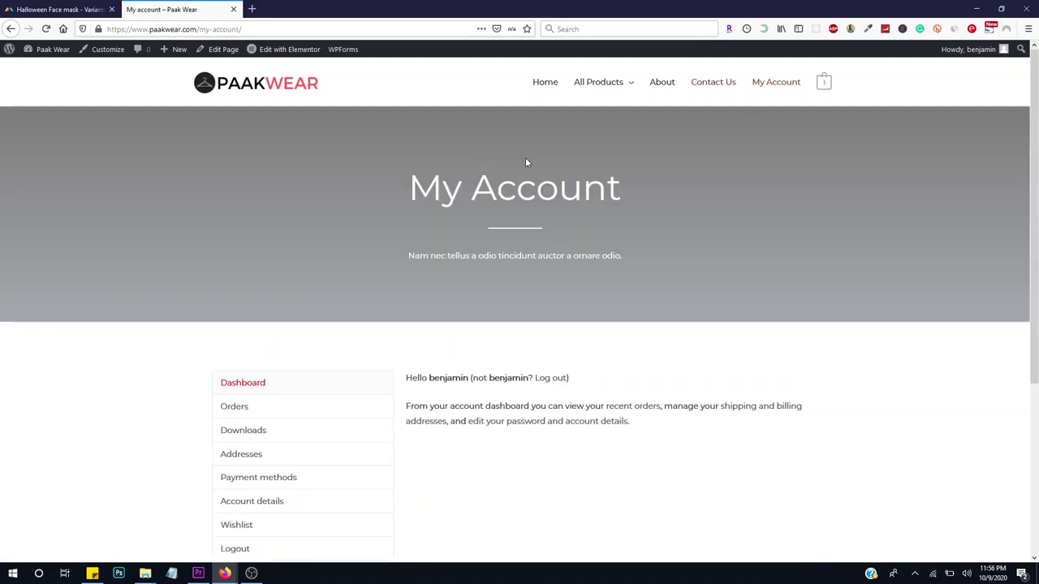
View the $29.00 Processing Halloween Cat T-Shirt order from the My Account Orders list.
scroll(406, 187, "down", 2)
left_click(235, 243)
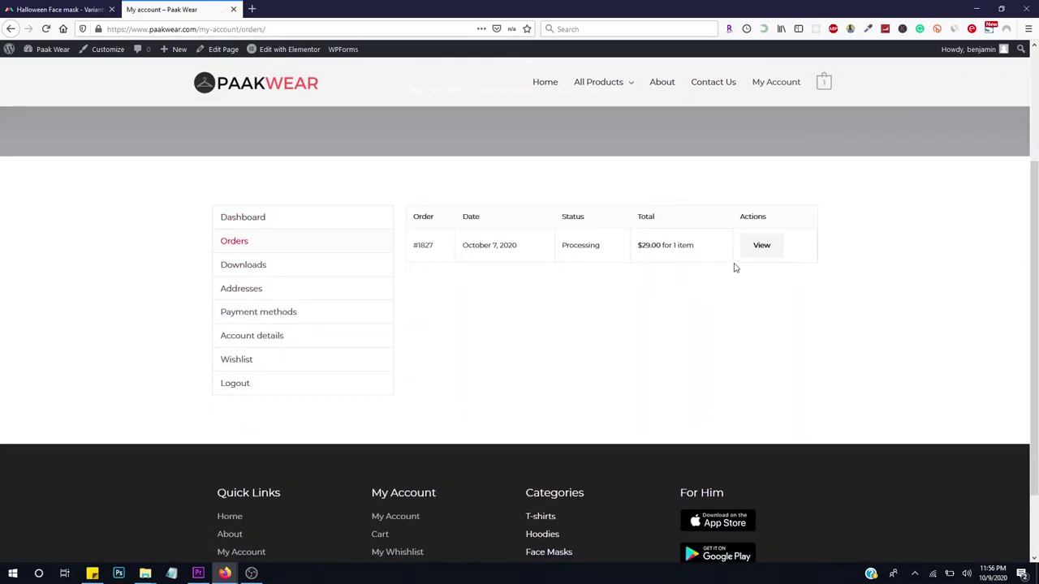
left_click(767, 252)
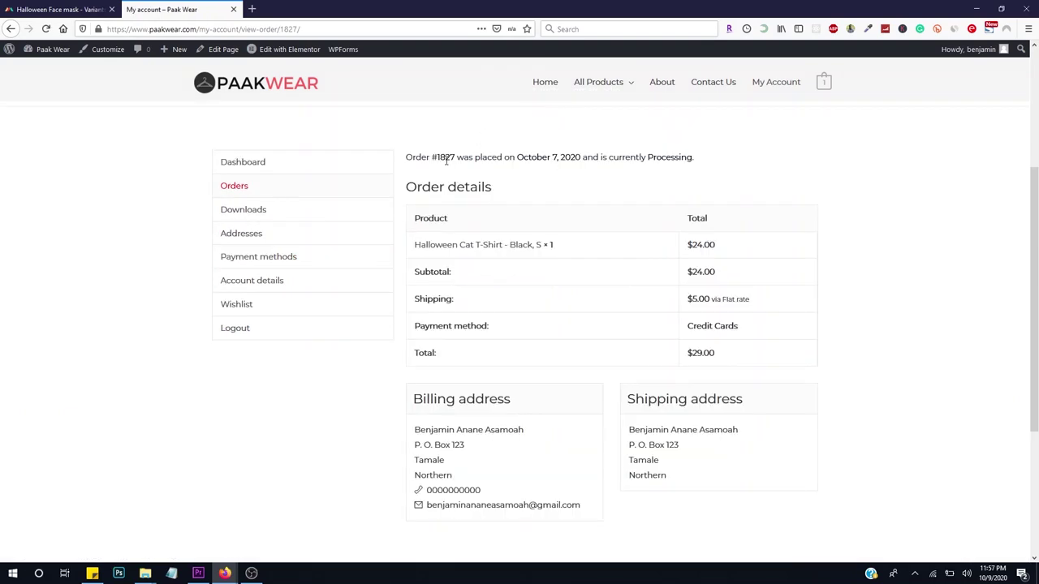
left_click_drag(432, 158, 456, 158)
left_click(458, 159)
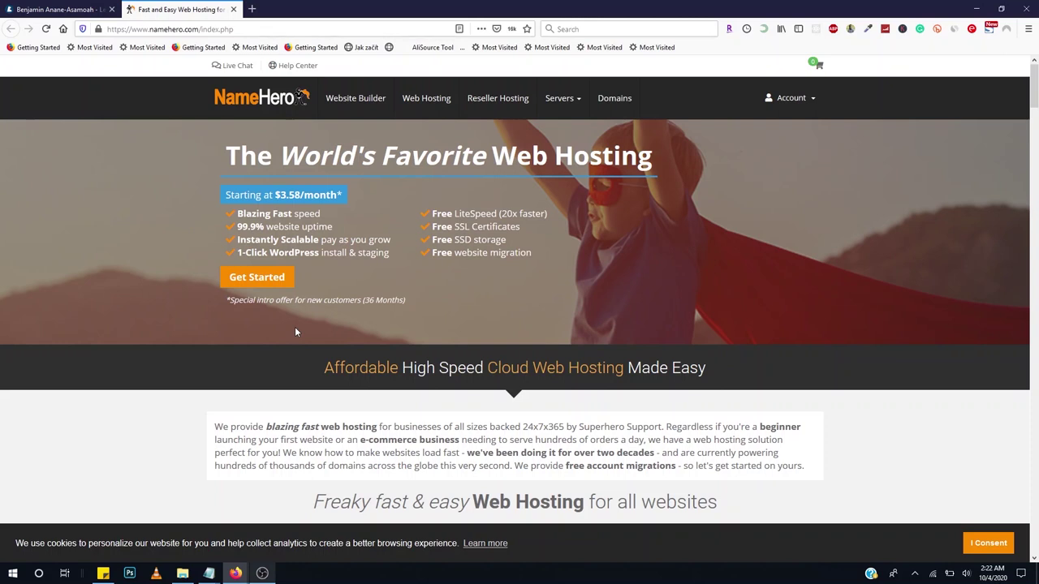
Order NameHero's Plus Cloud hosting plan with 1-year billing at $7.48.
left_click(253, 278)
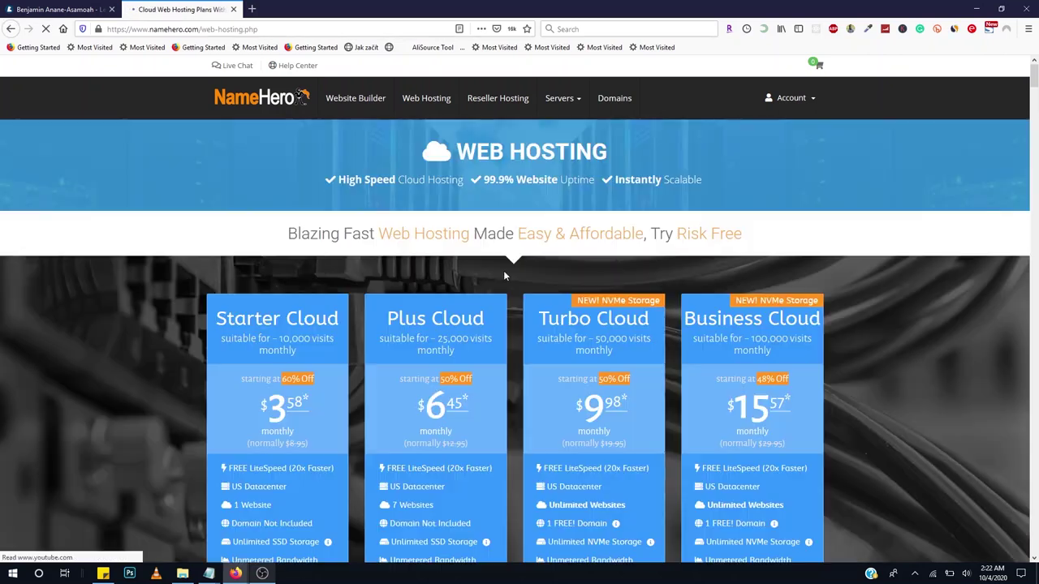
scroll(504, 271, "down", 2)
scroll(504, 276, "down", 2)
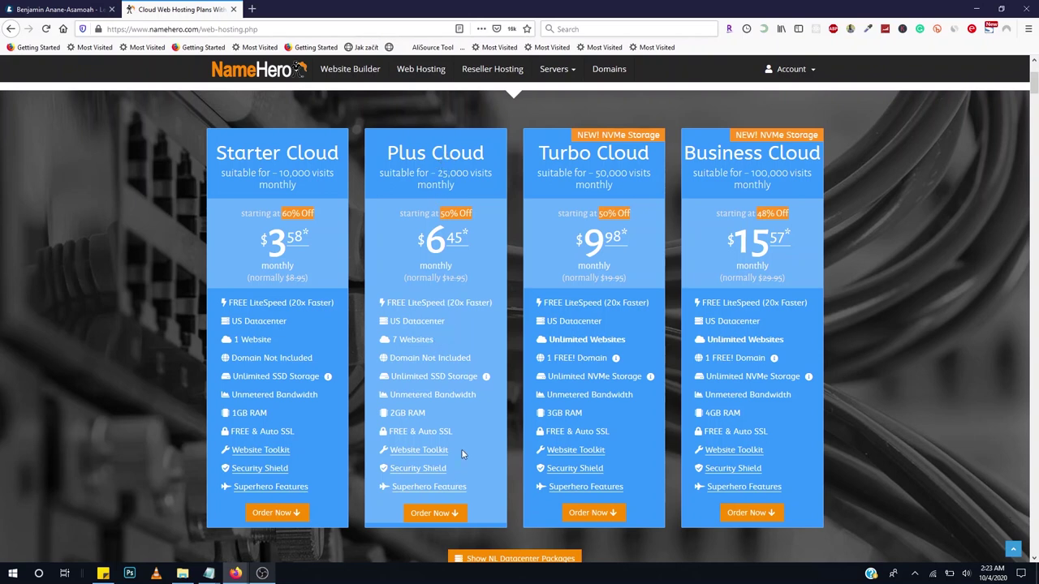
mouse_move(434, 513)
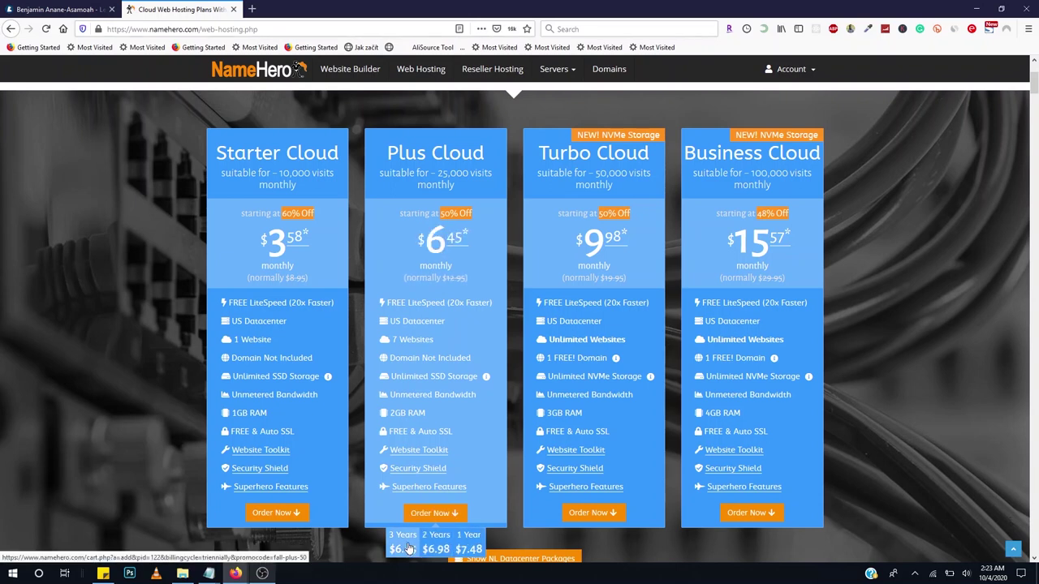
left_click(469, 548)
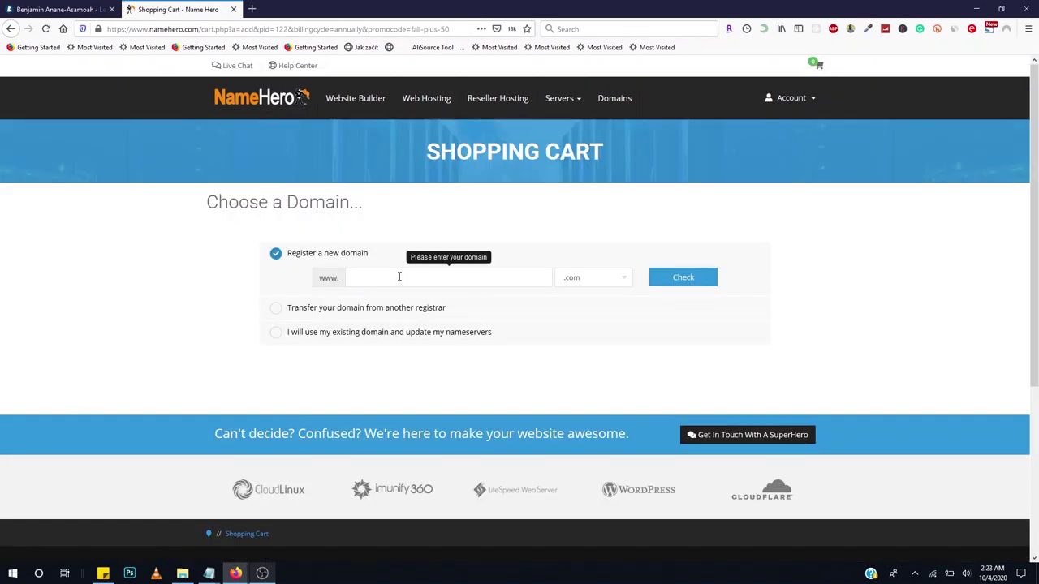
Check availability of the domain 'demowebsitepo'.
type("demowebsitepo")
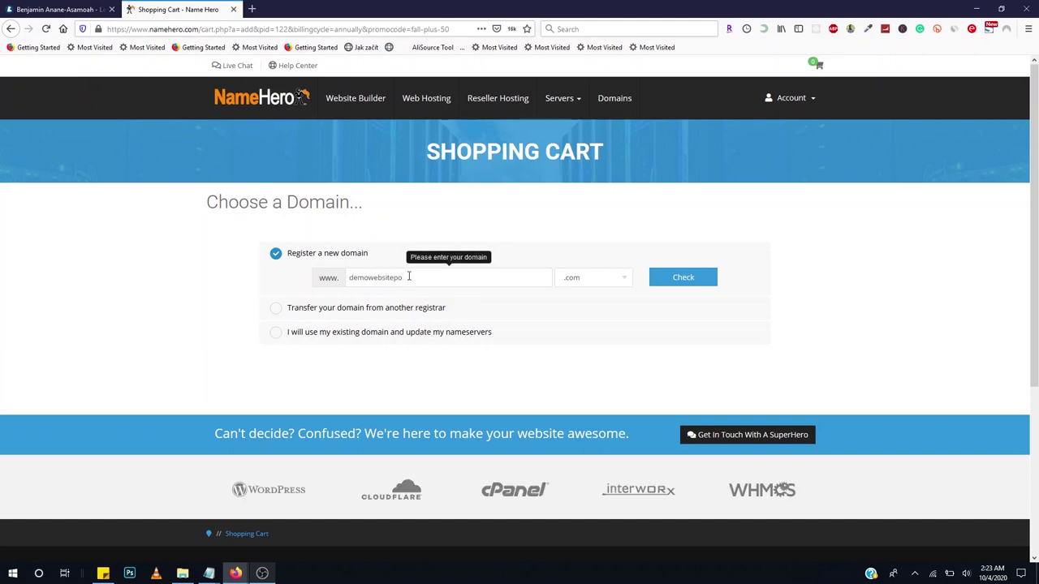
left_click(670, 276)
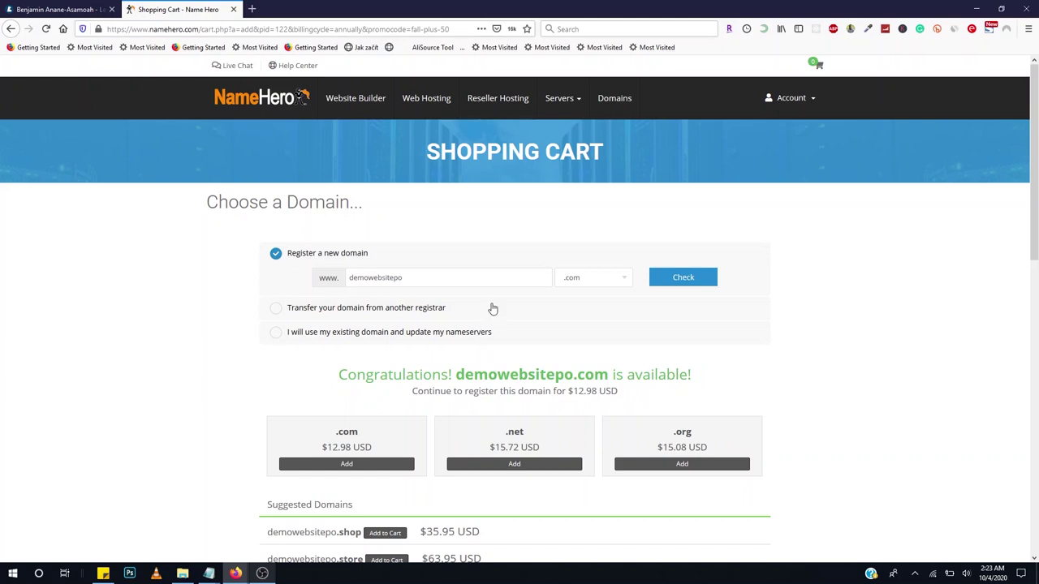
scroll(487, 318, "down", 3)
scroll(494, 297, "up", 3)
Use the existing domain paakwear.com for the hosting order.
left_click(410, 332)
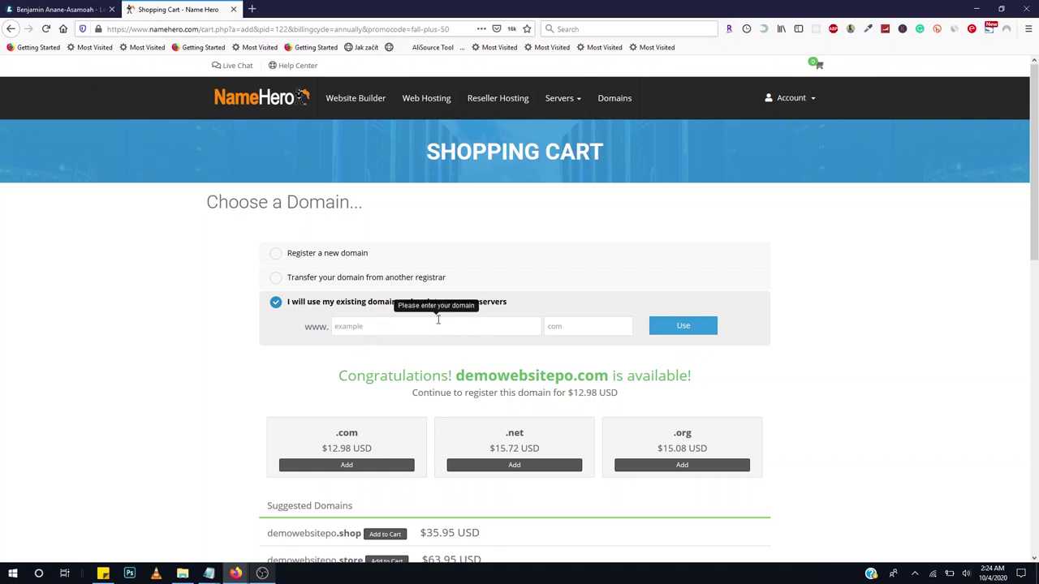
left_click(438, 320)
type("paa")
key("Down")
key("Return")
key("Tab")
type("com")
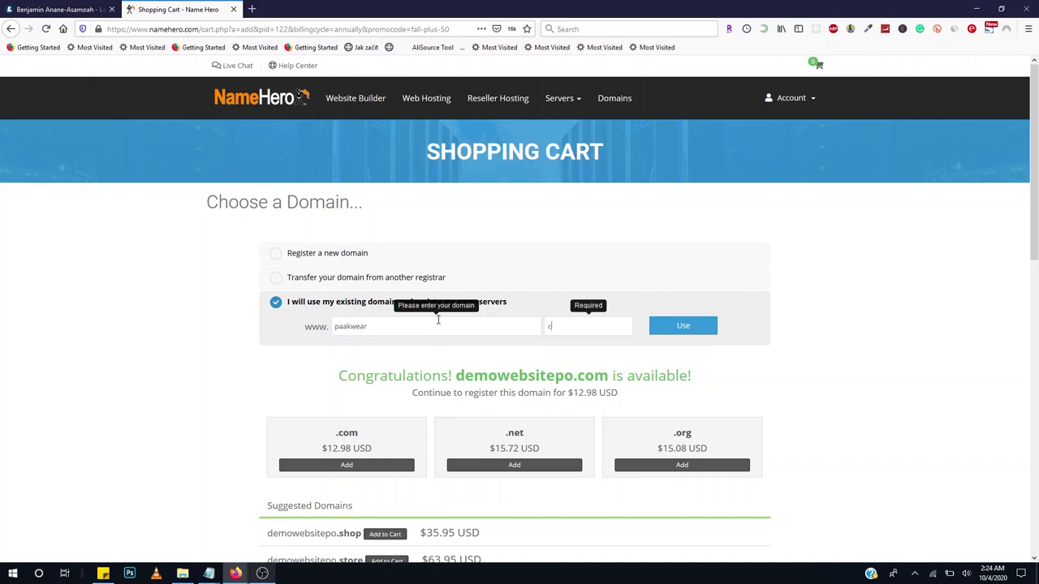
left_click(694, 326)
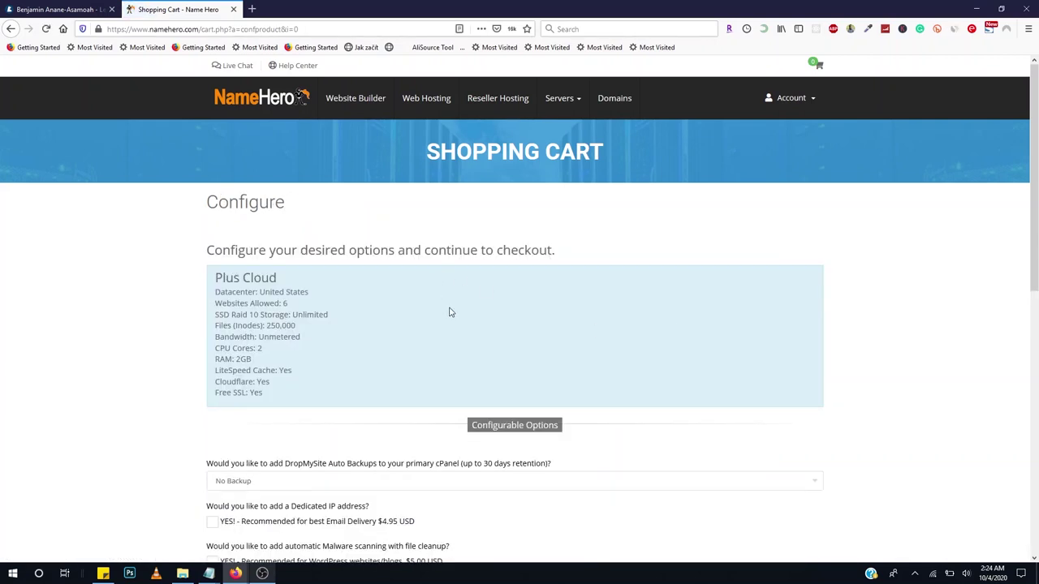
Keep the default Plus Cloud options and proceed from the cart review to checkout.
scroll(451, 312, "down", 5)
scroll(480, 267, "up", 2)
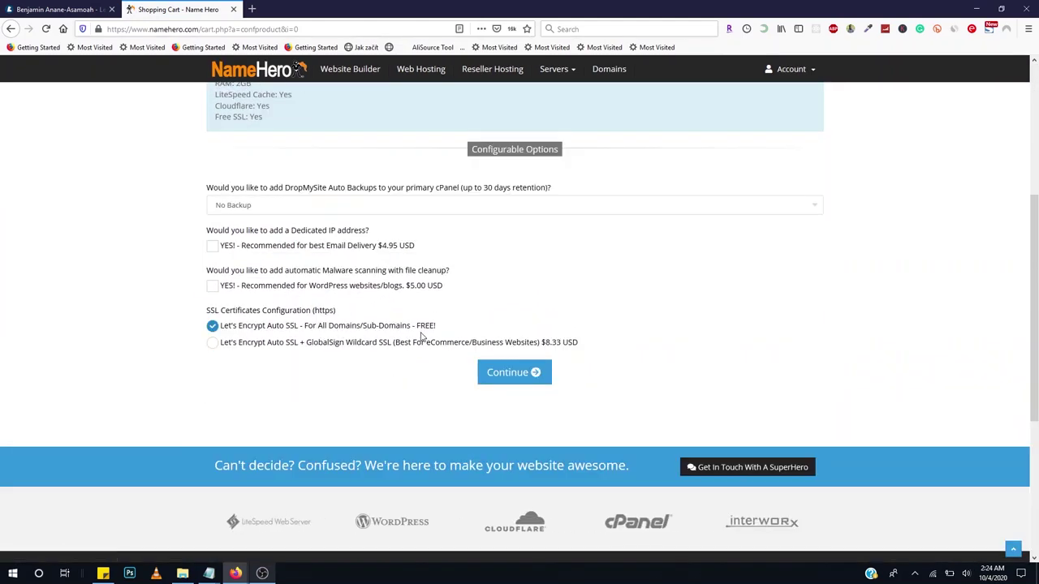
left_click(507, 375)
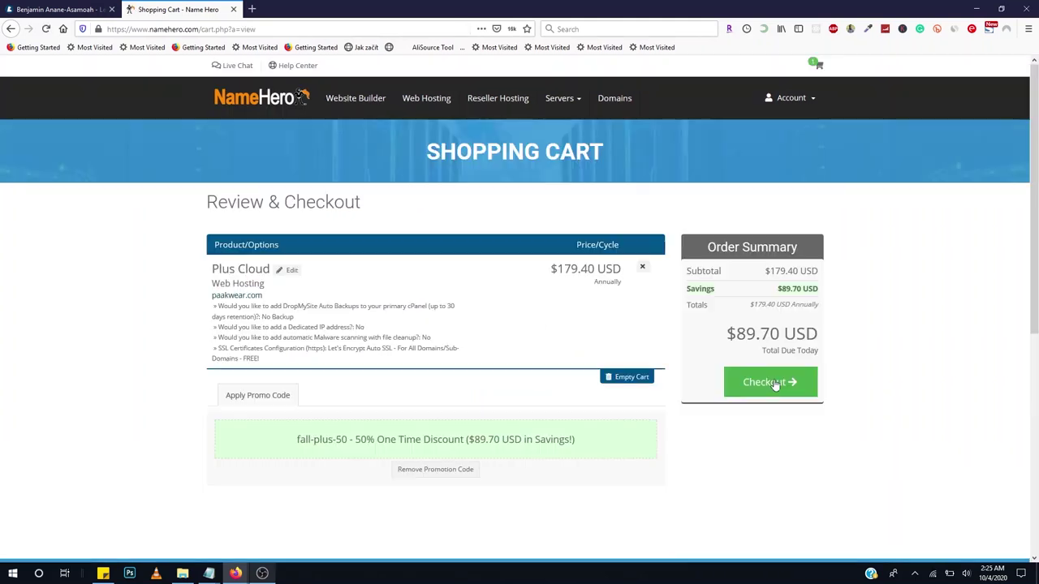
left_click(764, 384)
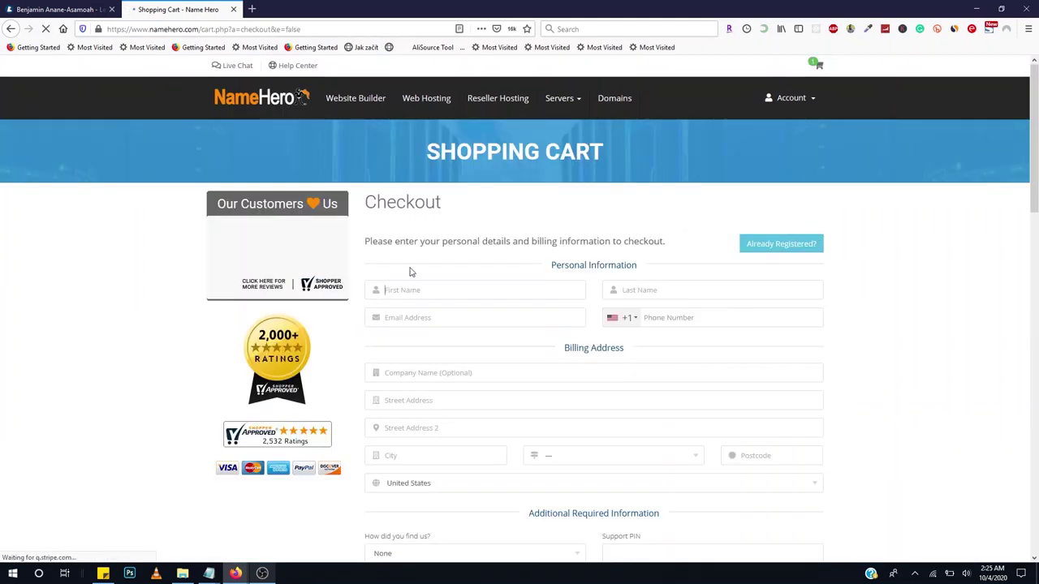
Pay by Credit Card, accept the terms of service, and complete the order.
scroll(441, 229, "down", 5)
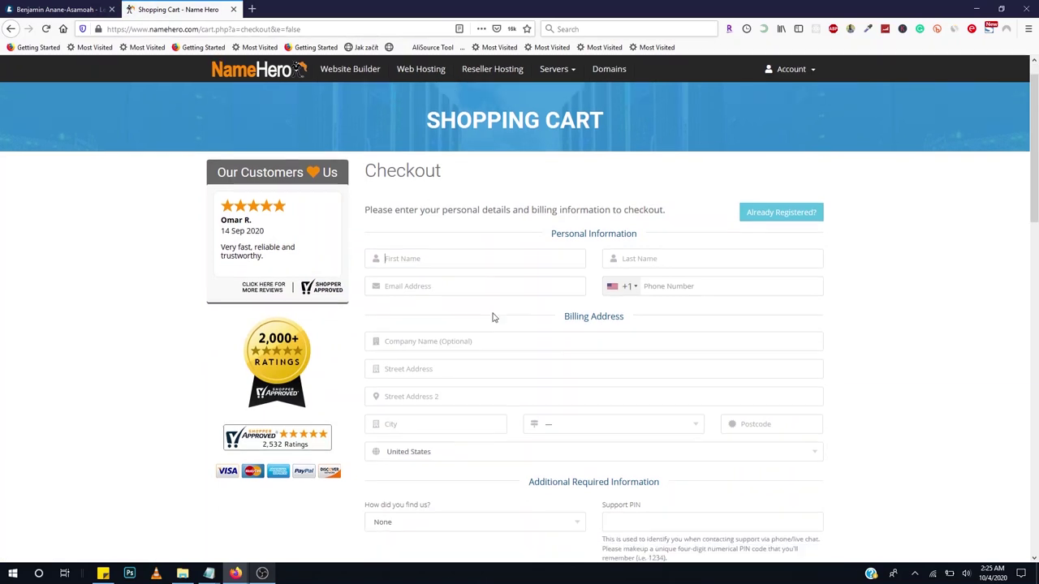
scroll(431, 235, "up", 3)
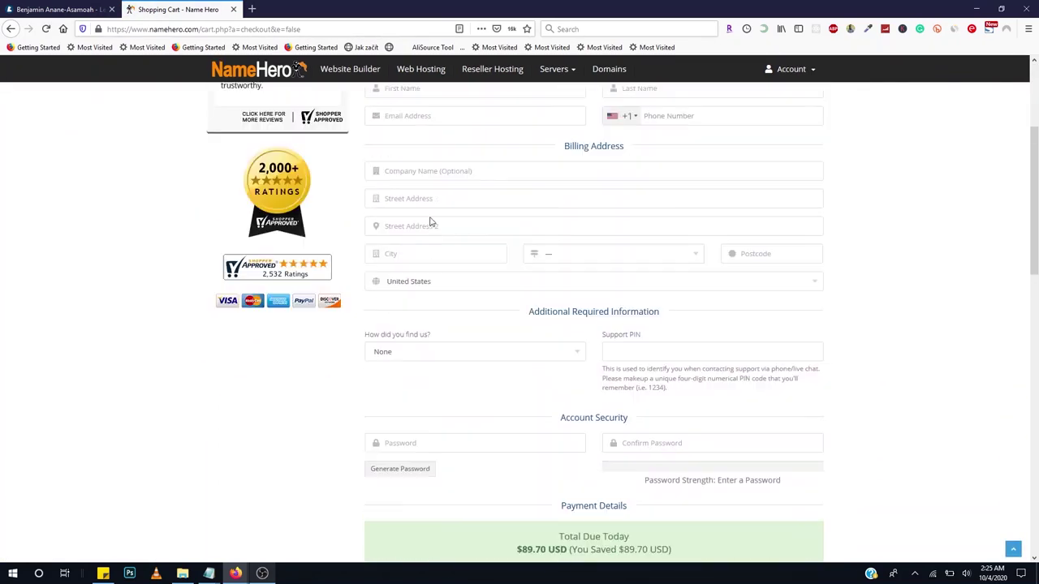
scroll(422, 281, "down", 7)
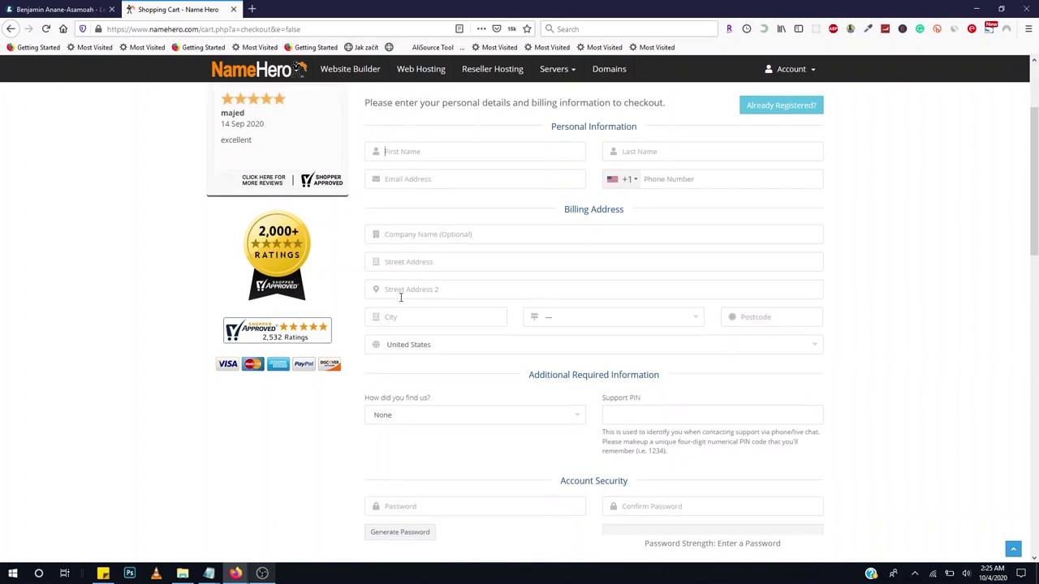
scroll(434, 313, "down", 3)
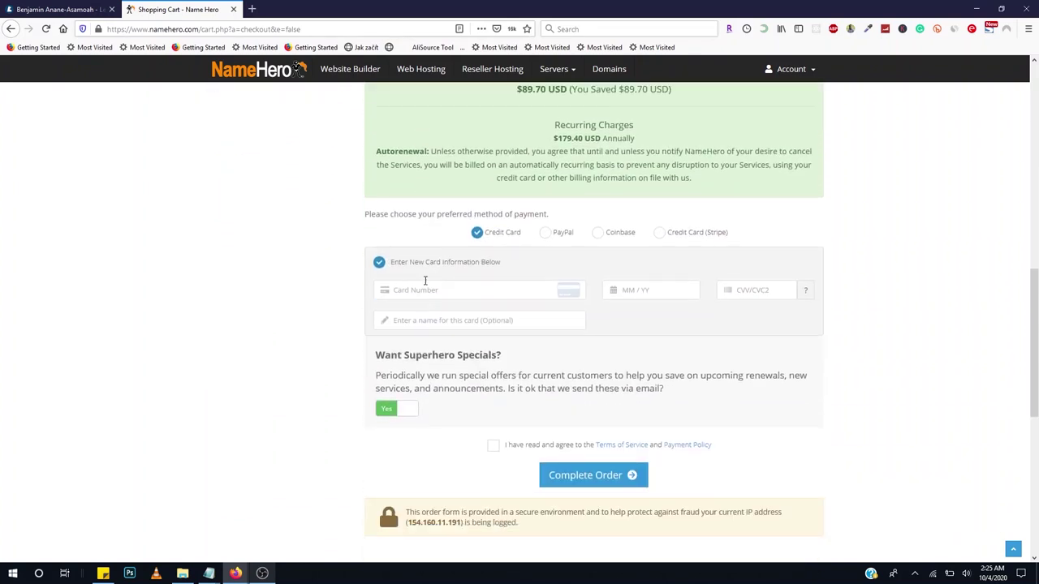
left_click(548, 234)
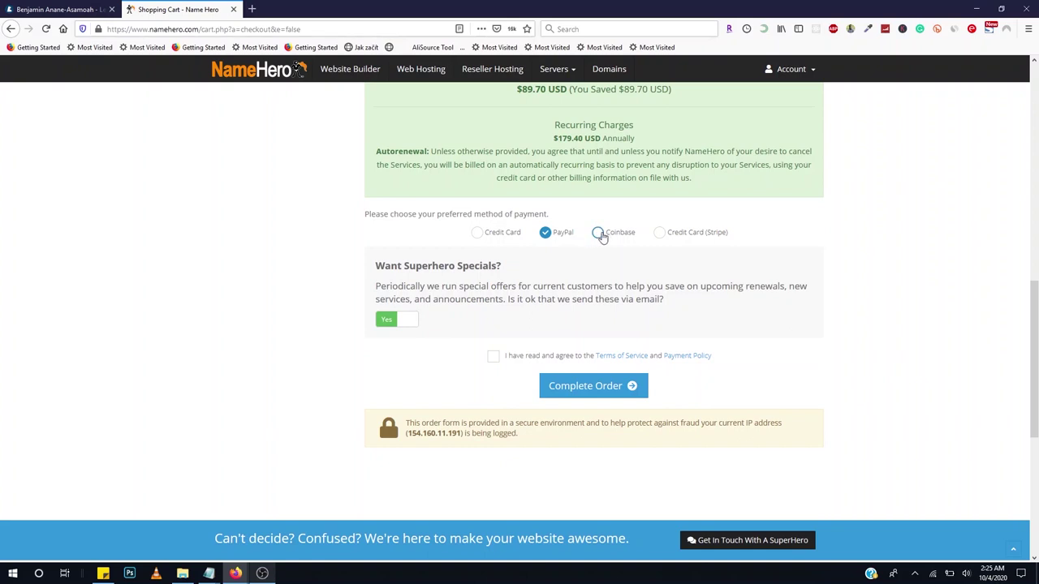
left_click(599, 234)
left_click(477, 232)
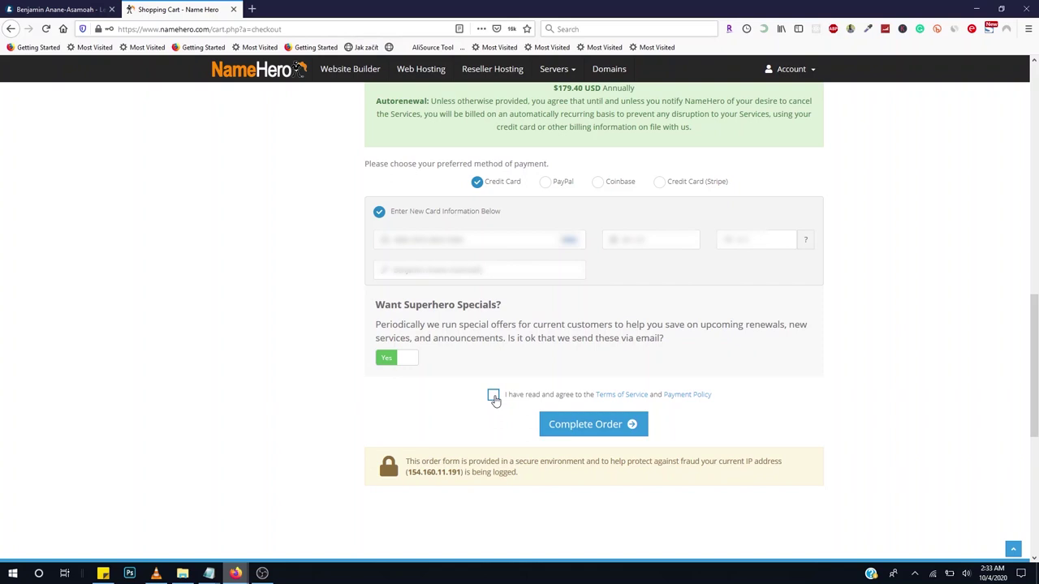
left_click(494, 397)
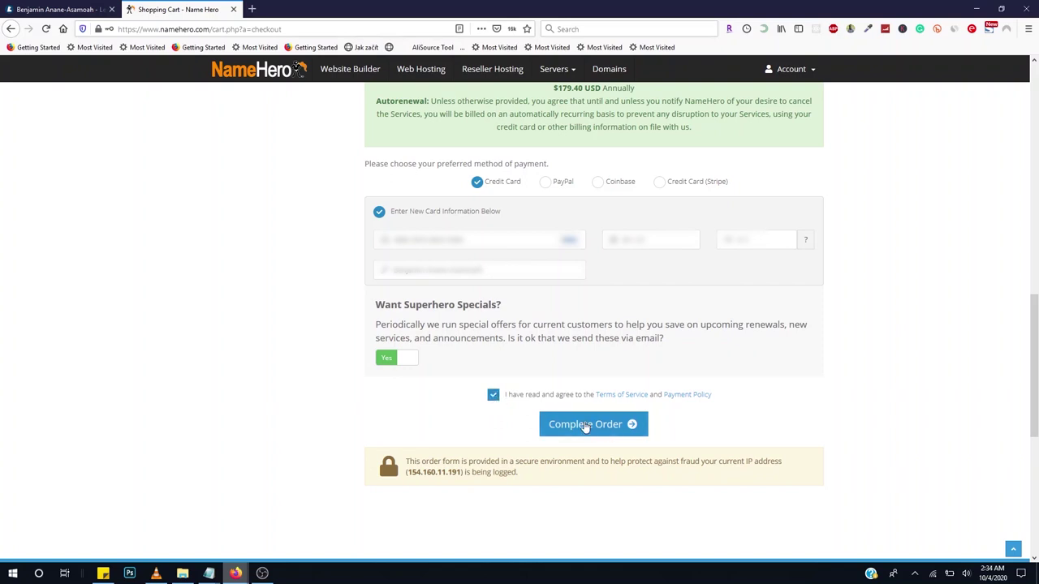
left_click(585, 425)
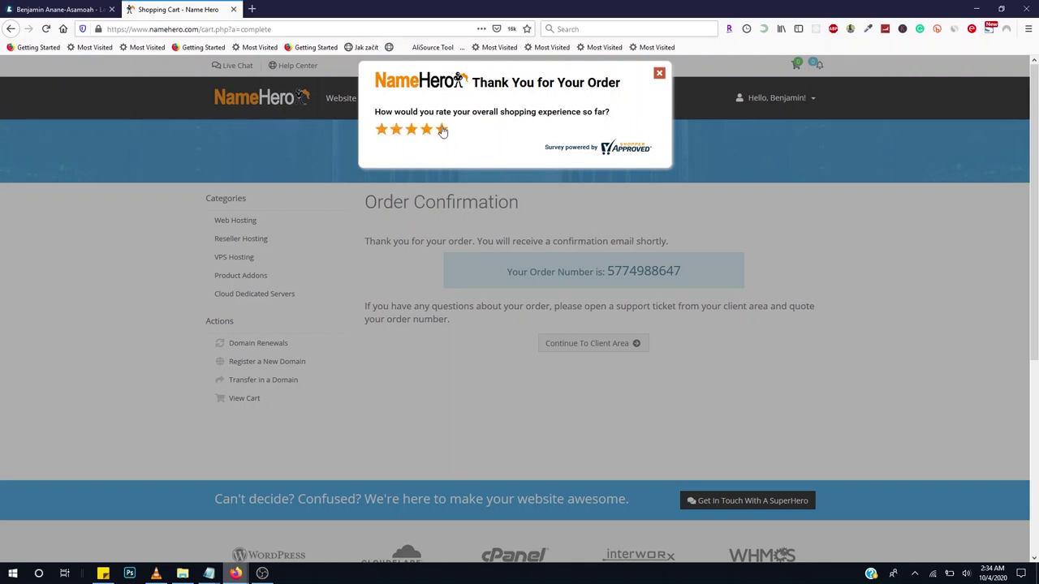
Dismiss the NameHero order survey and go to the Client Area showing the active Plus Cloud service.
left_click(659, 74)
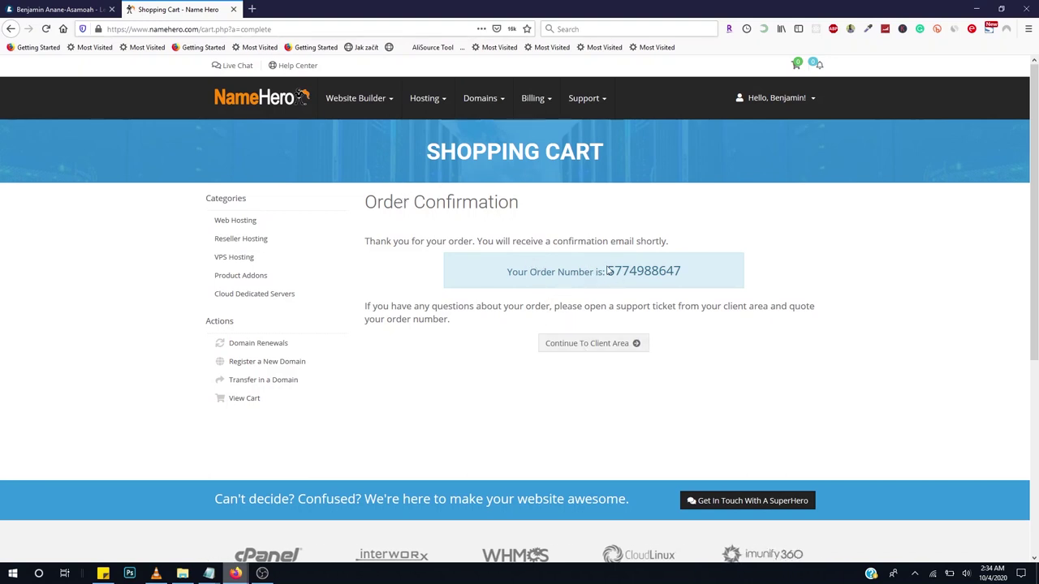
left_click(592, 345)
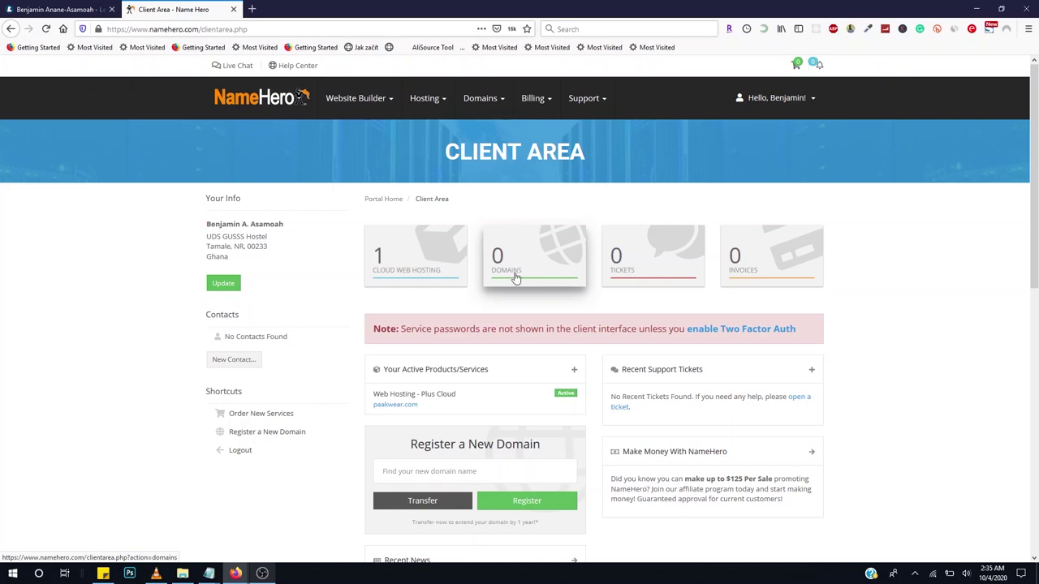
Open the paakwear.com Plus Cloud hosting details and select the nameserver ns103.namehero.net.
left_click(410, 262)
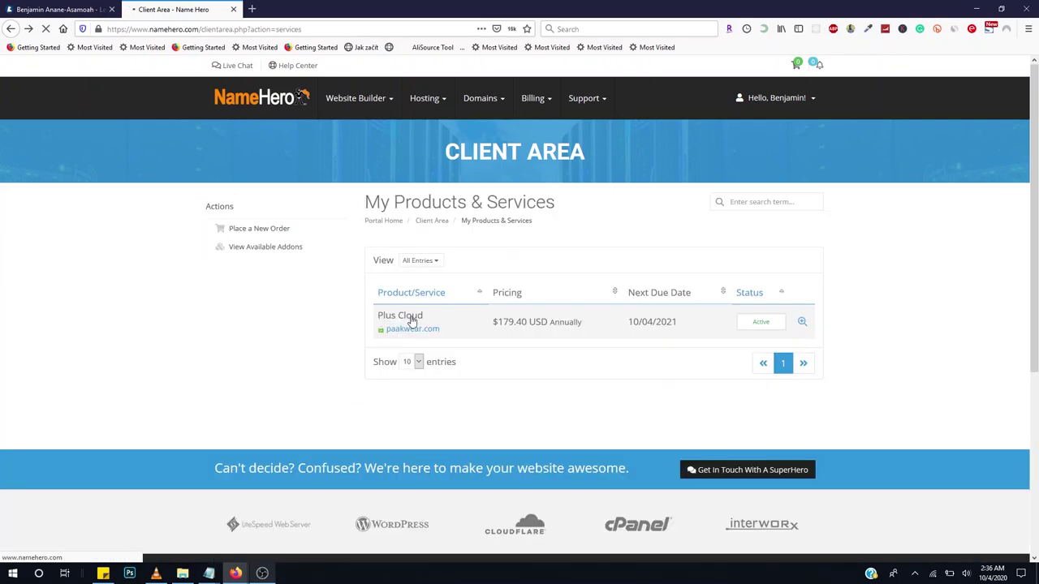
left_click(412, 321)
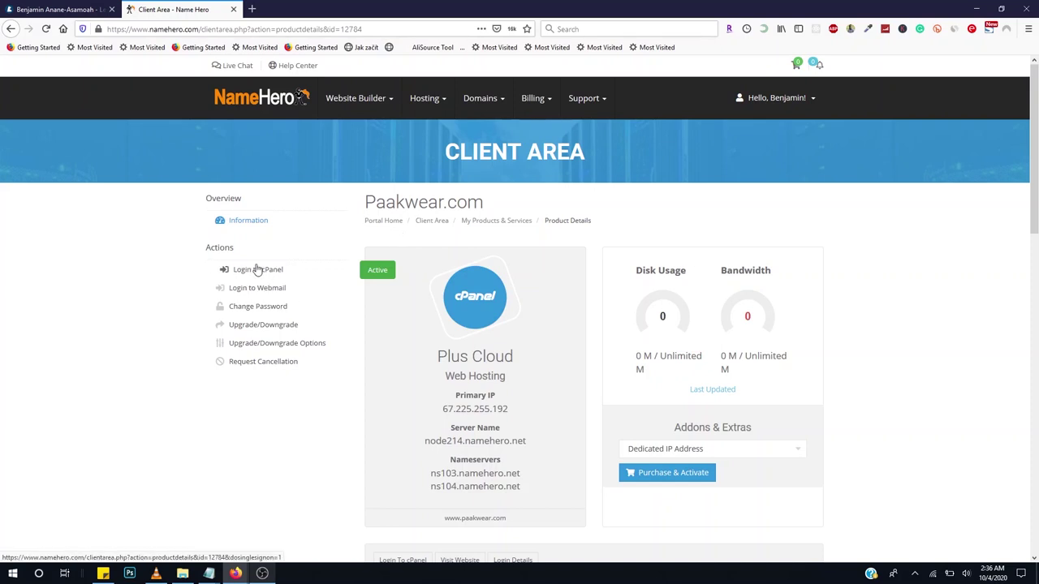
scroll(476, 290, "down", 1)
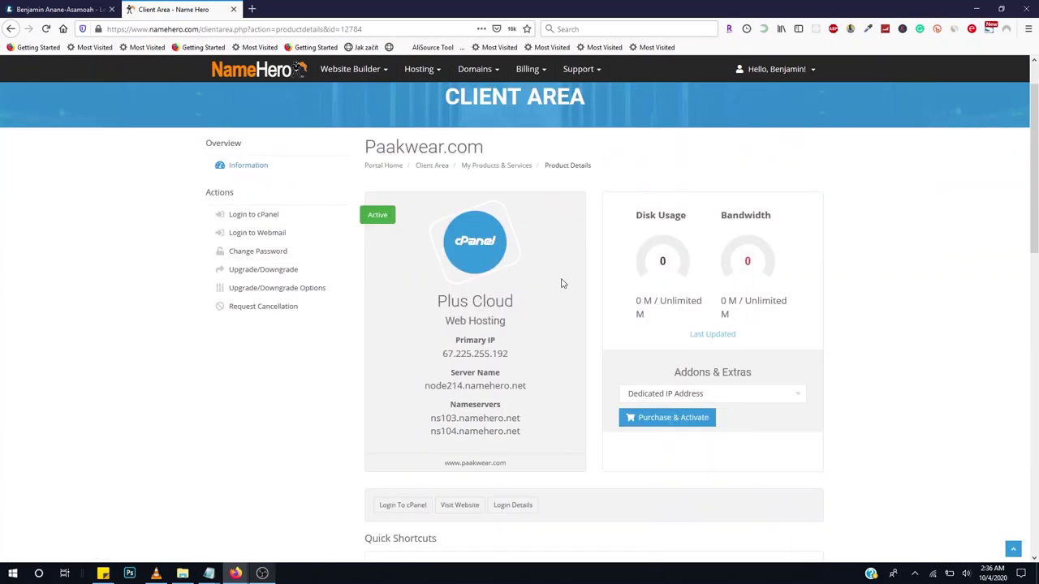
scroll(486, 246, "up", 1)
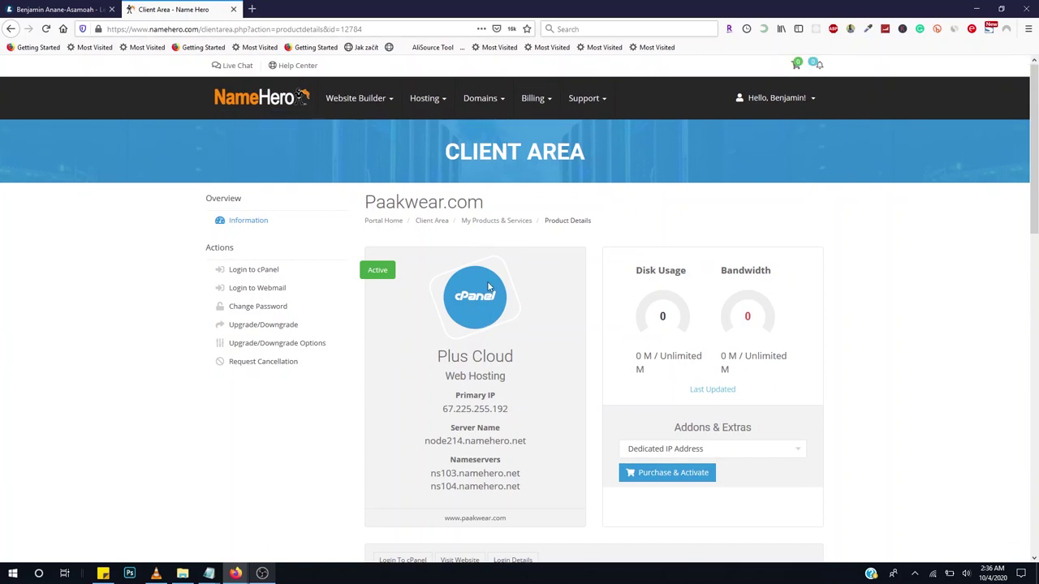
scroll(474, 309, "down", 2)
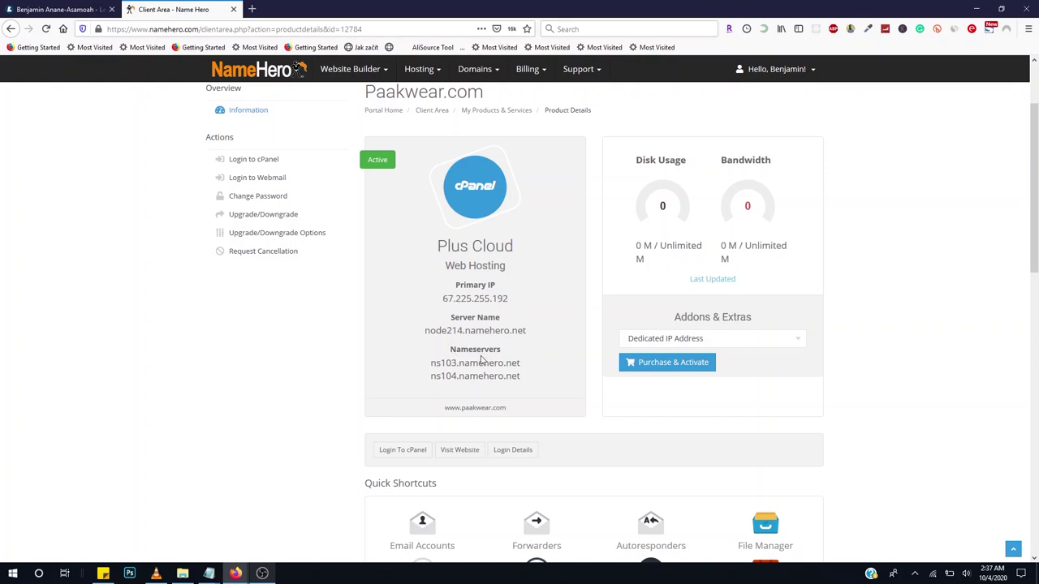
left_click_drag(431, 362, 521, 366)
key("ctrl+c")
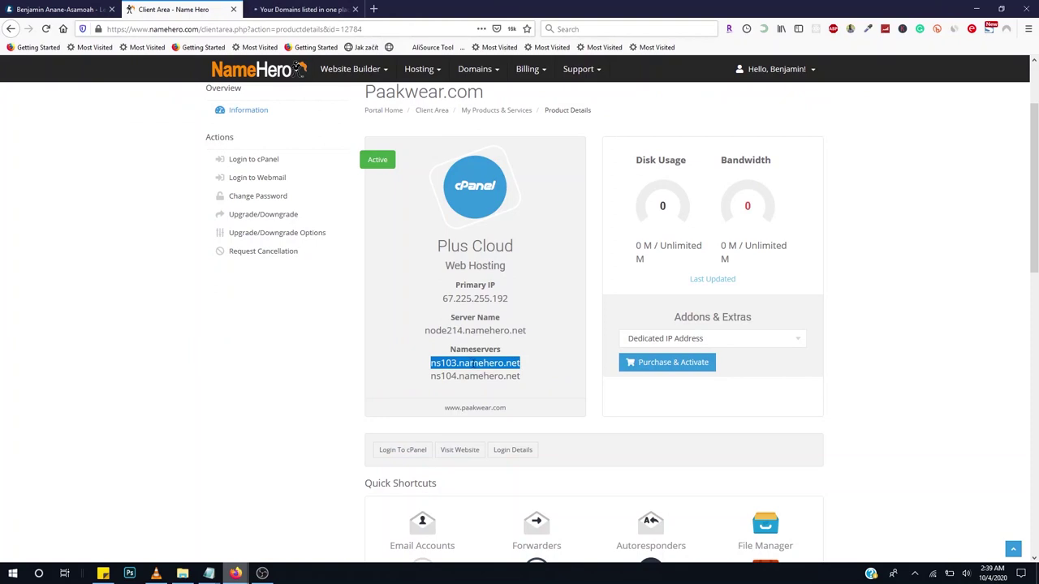
In Namecheap, open paakwear.com's settings and switch its nameservers to Custom DNS.
key("ctrl+Tab")
left_click(841, 333)
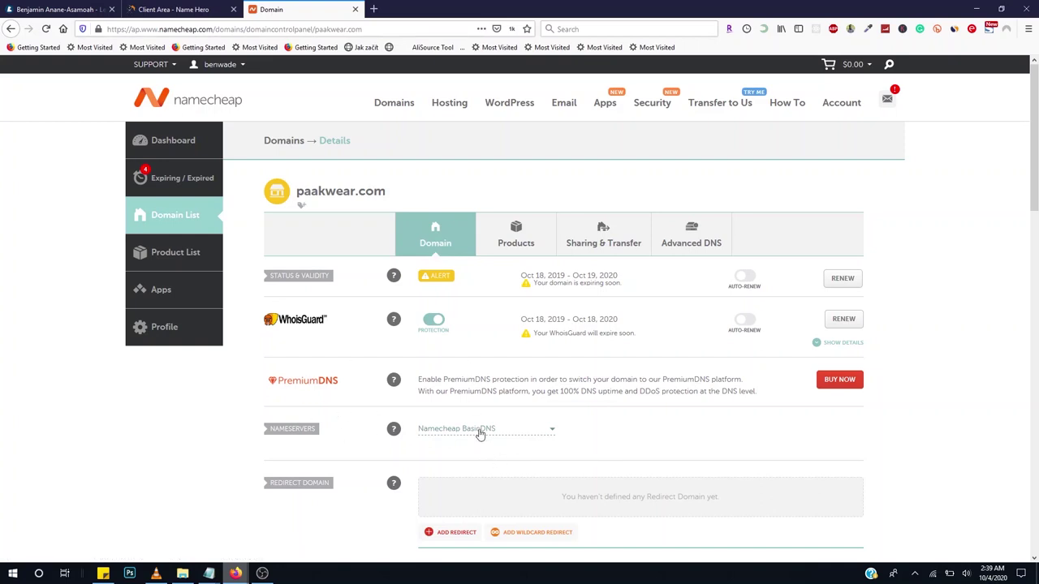
left_click(480, 433)
left_click(456, 484)
Paste ns103.namehero.net as Nameserver 1 and enter the second nameserver.
scroll(466, 423, "down", 2)
left_click(463, 348)
key("ctrl+v")
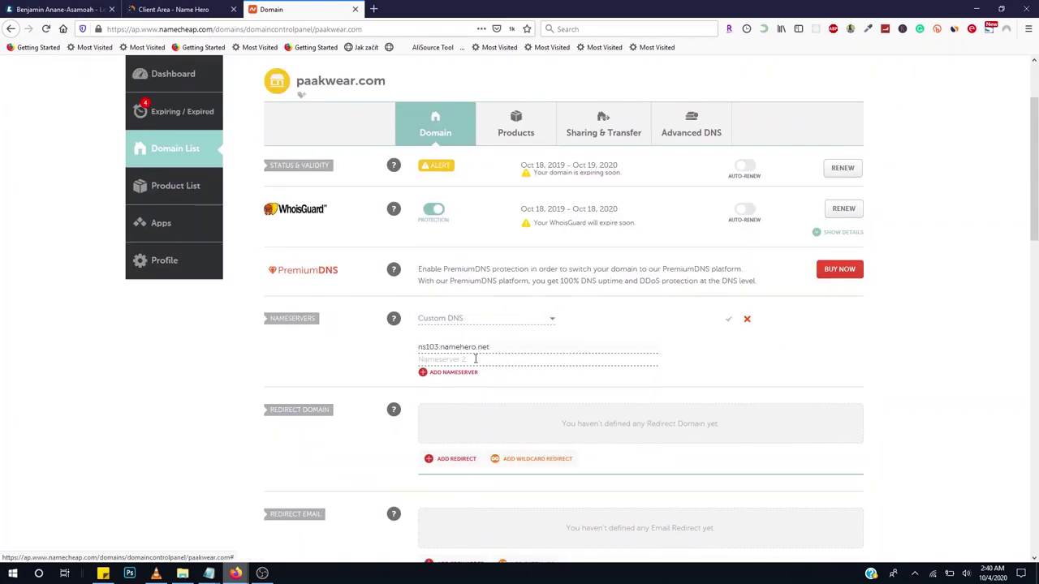
key("Tab")
key("ctrl+v")
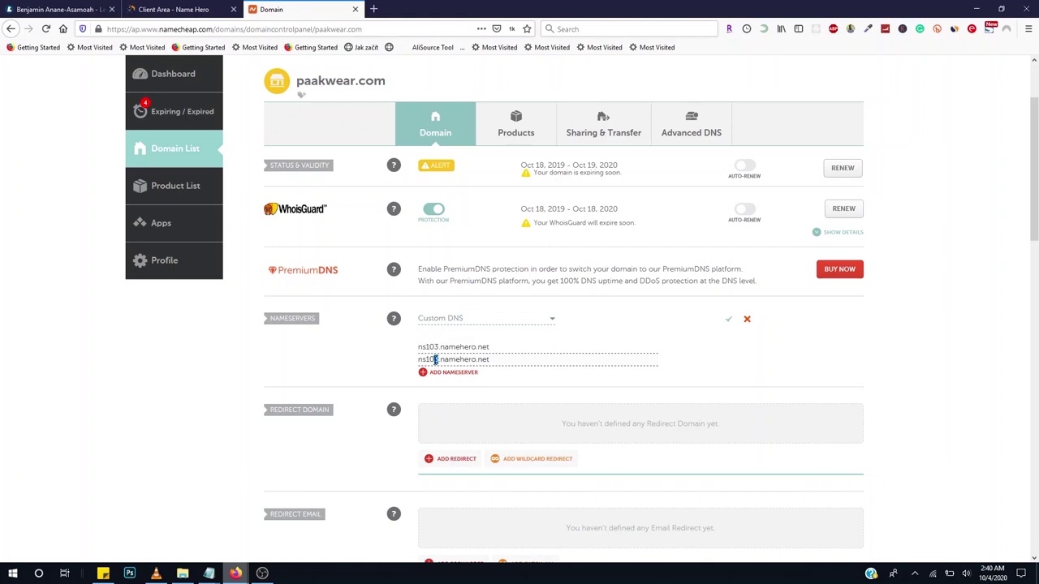
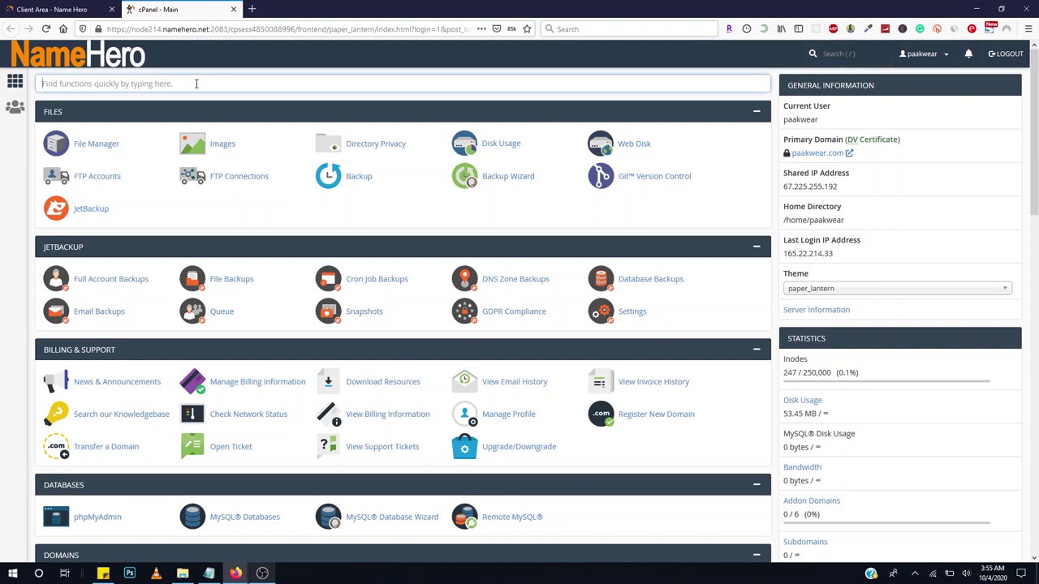
Find WordPress through cPanel's search and start a new Softaculous installation.
type("wordpress")
left_click(94, 146)
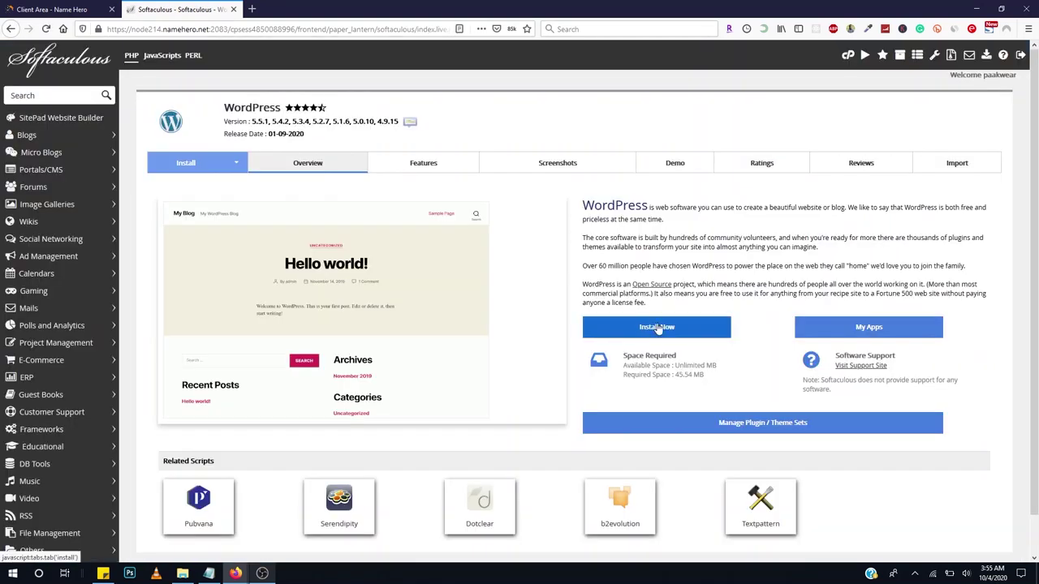
left_click(656, 329)
left_click(569, 279)
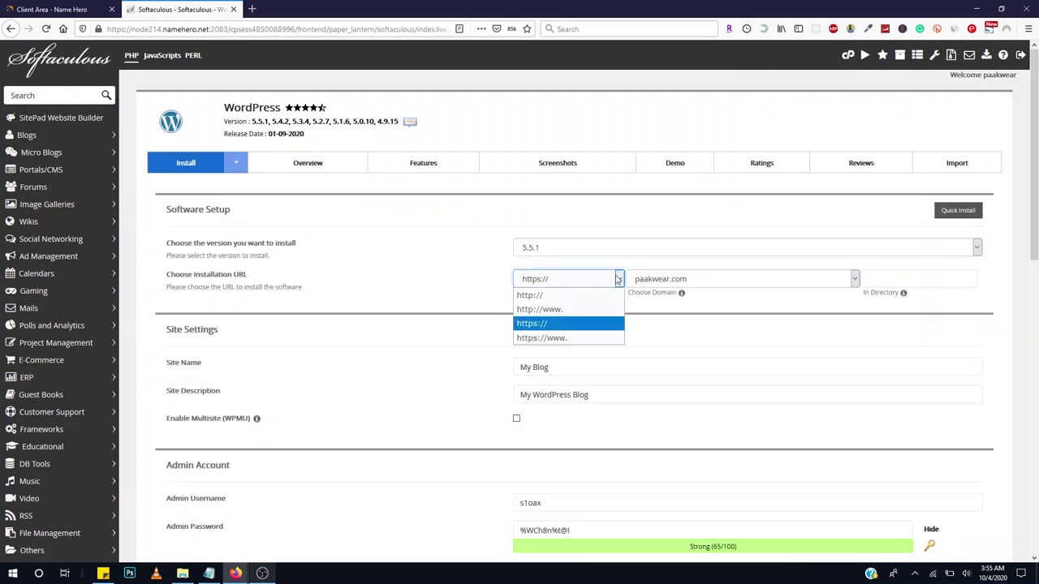
left_click(546, 340)
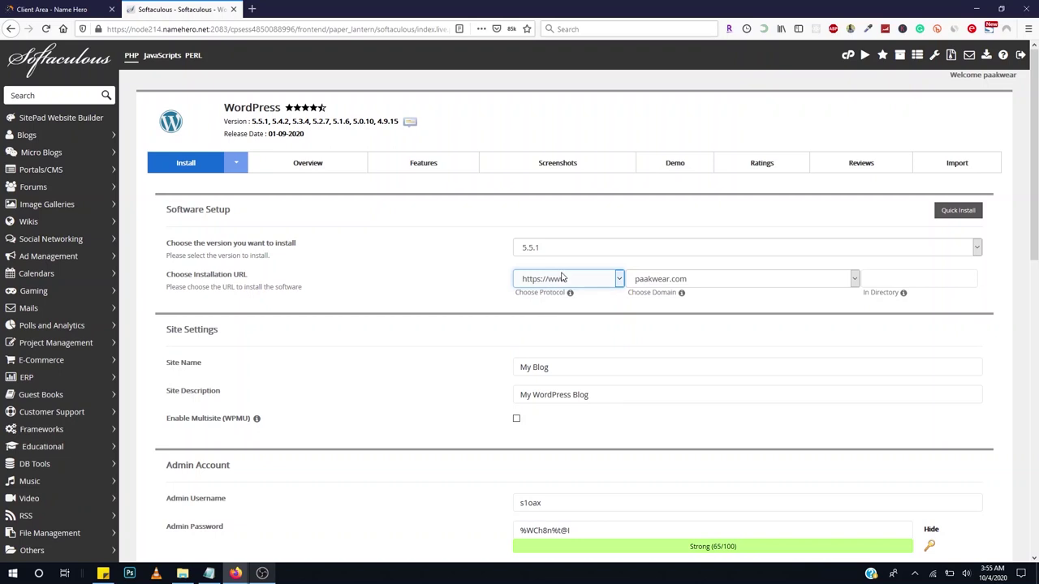
key("Tab")
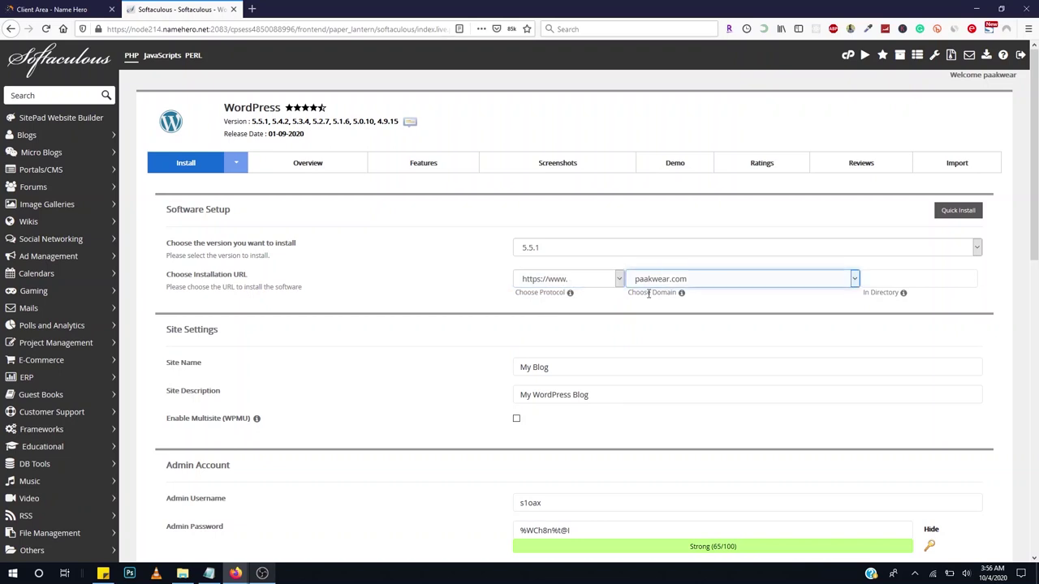
scroll(619, 321, "down", 5)
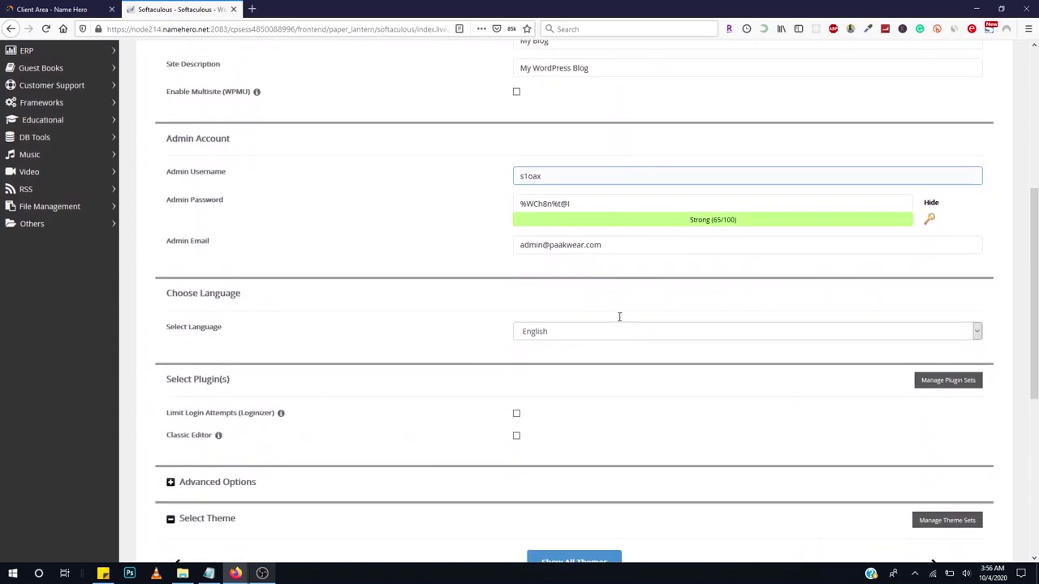
scroll(619, 322, "up", 3)
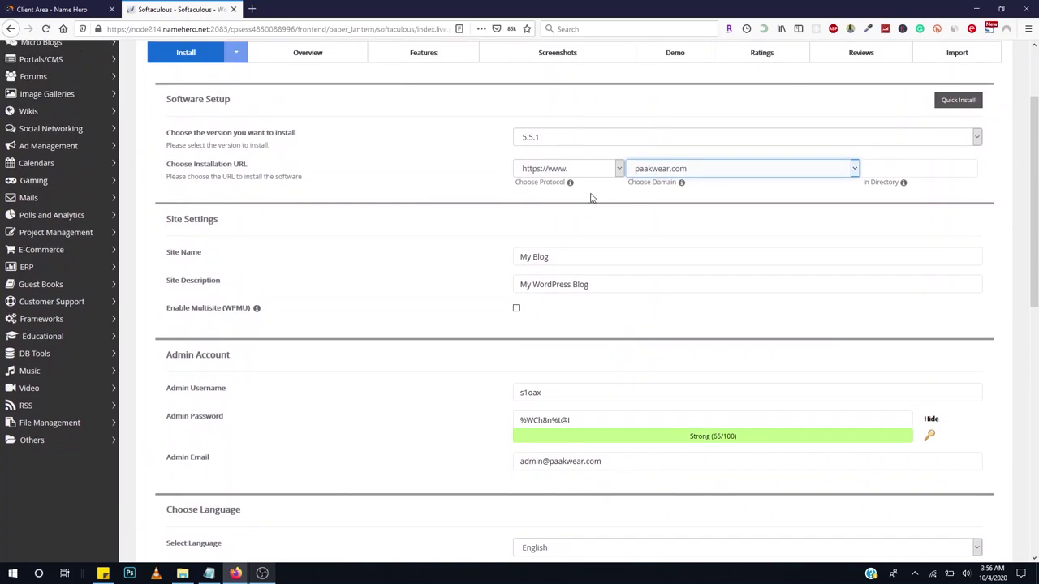
mouse_move(536, 185)
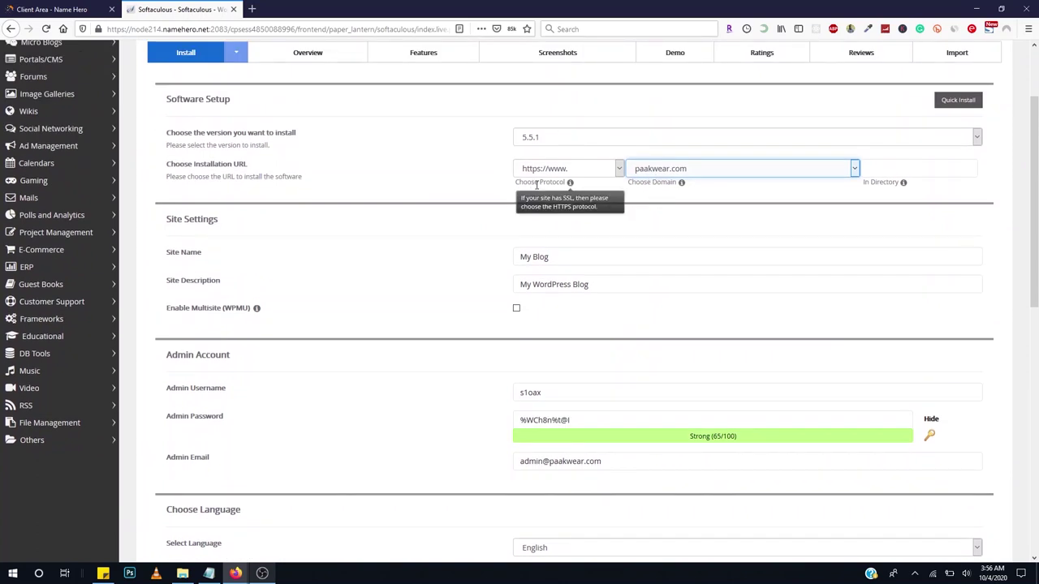
left_click(552, 169)
left_click(552, 169)
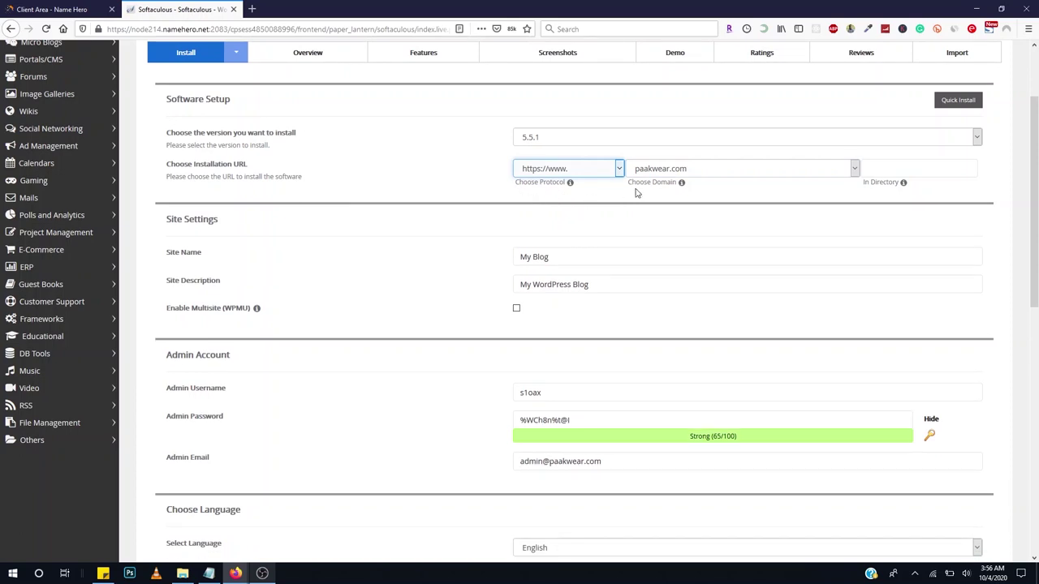
left_click_drag(575, 256, 469, 267)
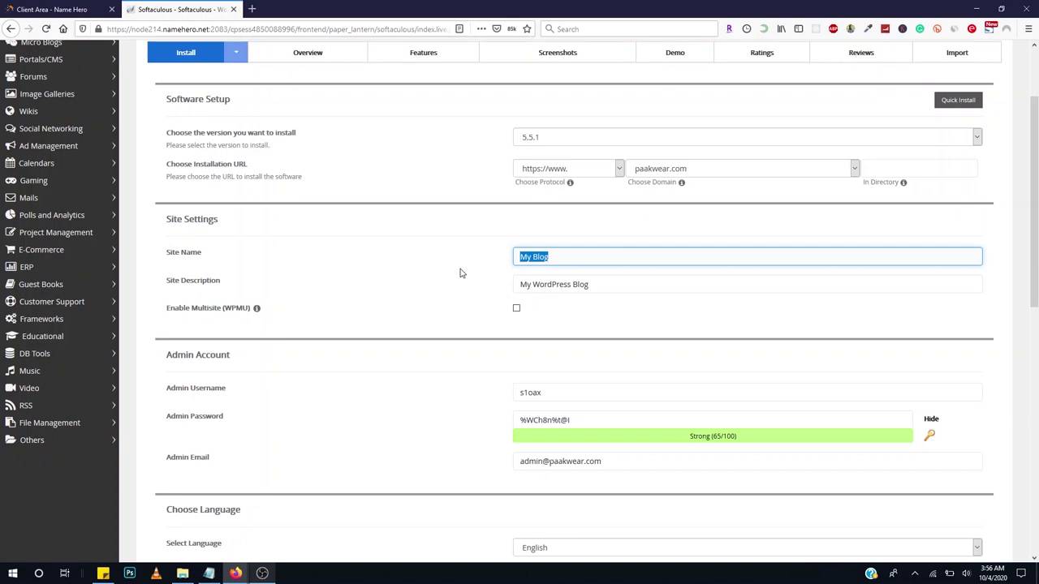
Name the site 'Paak Wear' with the description 'Print on demand designs'.
type("Paak Wear")
key("Tab")
type("Print on demand designs")
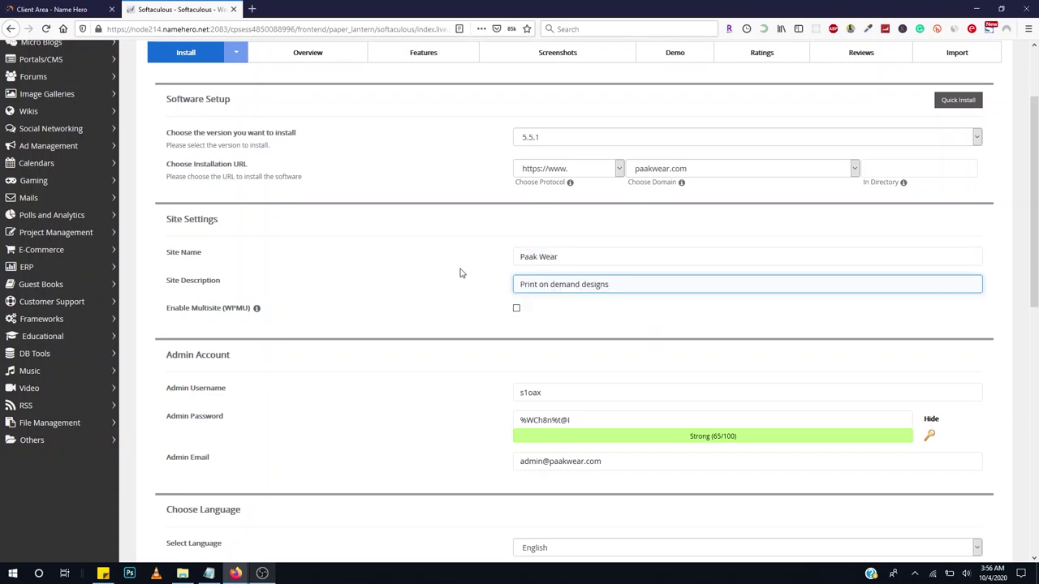
scroll(259, 268, "down", 2)
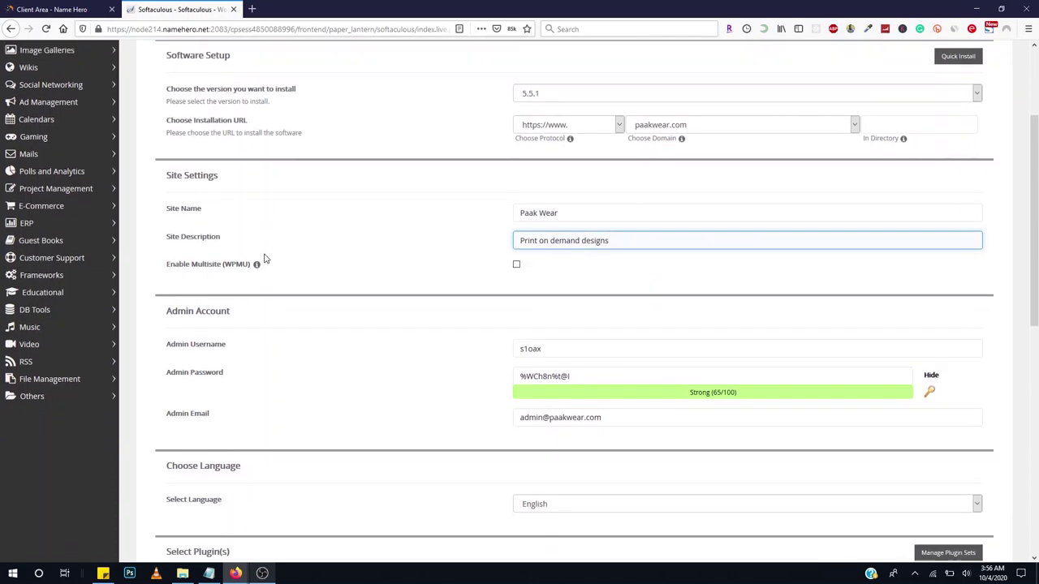
scroll(380, 285, "down", 2)
Replace the default admin username and admin password with new ones.
double_click(541, 229)
type("benwade")
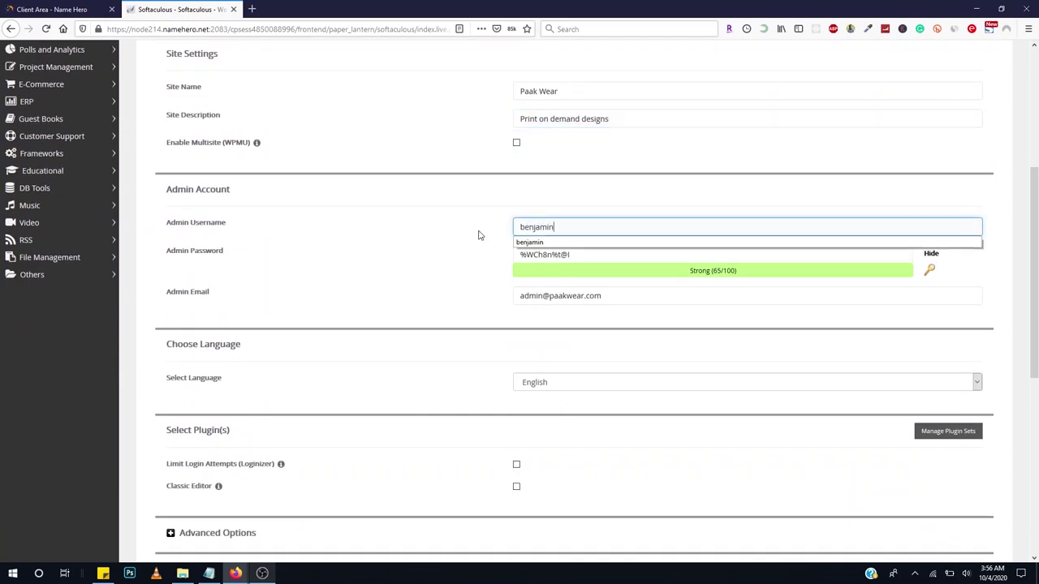
key("BackSpace")
key("BackSpace")
key("BackSpace")
key("BackSpace")
type("jamin")
left_click(576, 207)
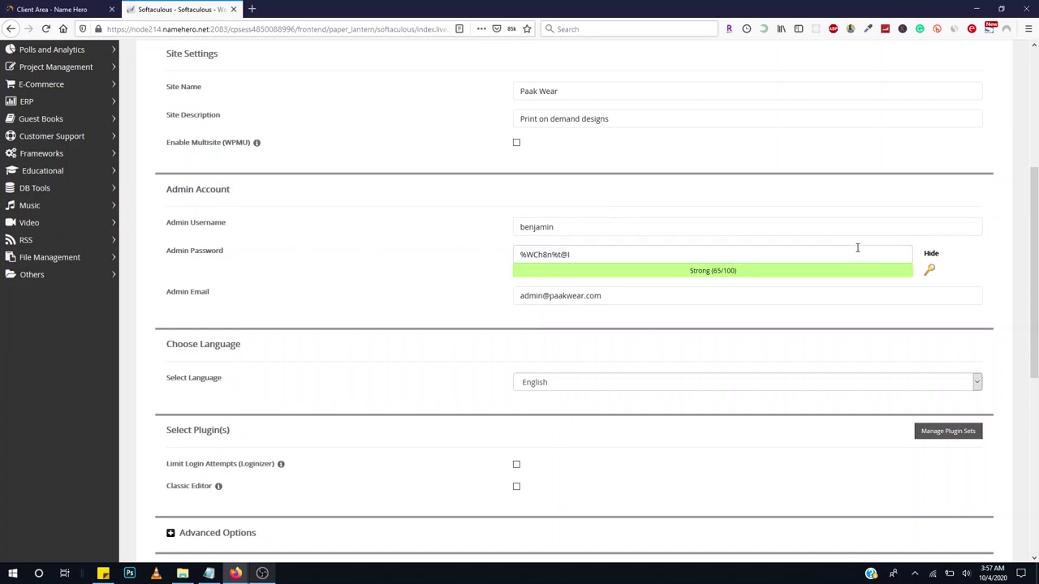
left_click(931, 253)
left_click_drag(592, 257, 495, 255)
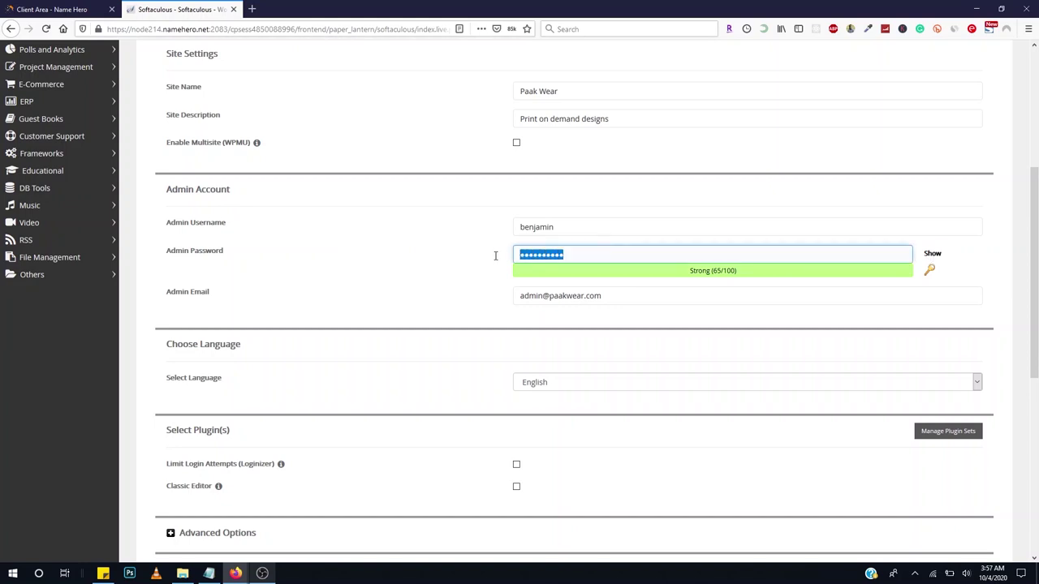
type("*********")
Replace the admin e-mail with the suggested address and scroll down to Install.
left_click_drag(605, 296, 489, 297)
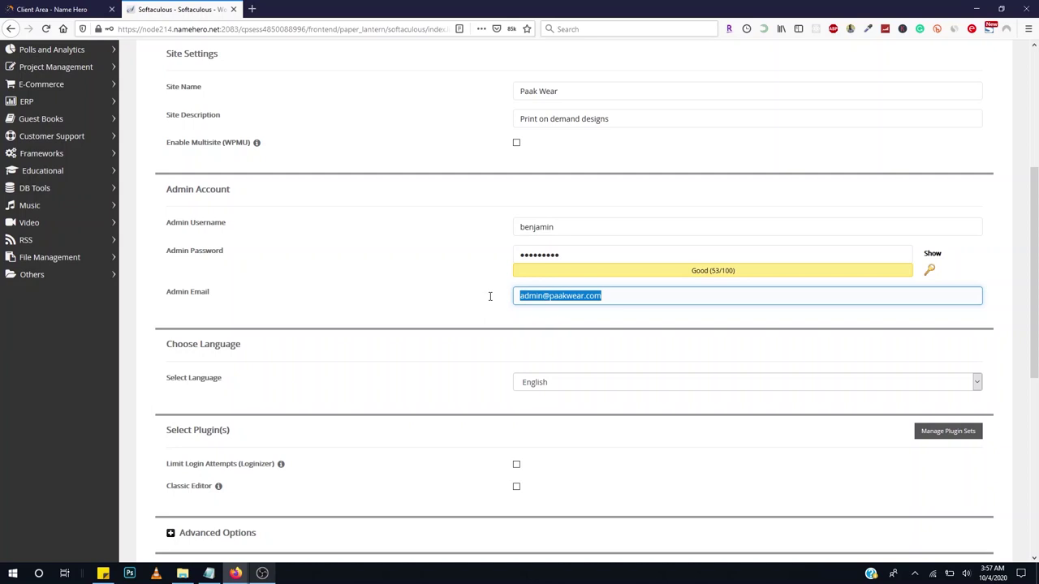
type("benj")
key("Down")
key("Return")
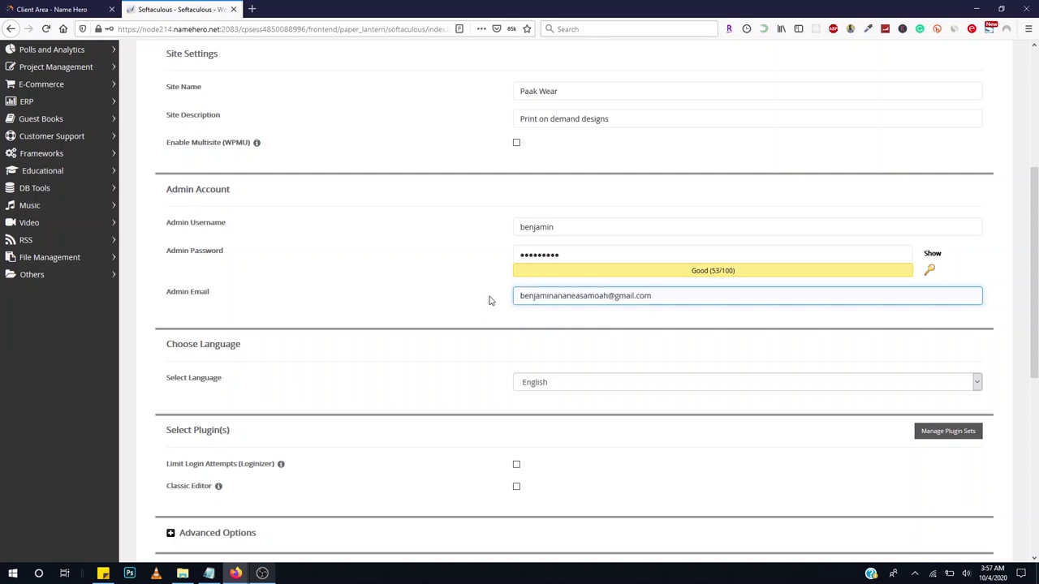
scroll(563, 339, "down", 3)
scroll(563, 338, "down", 8)
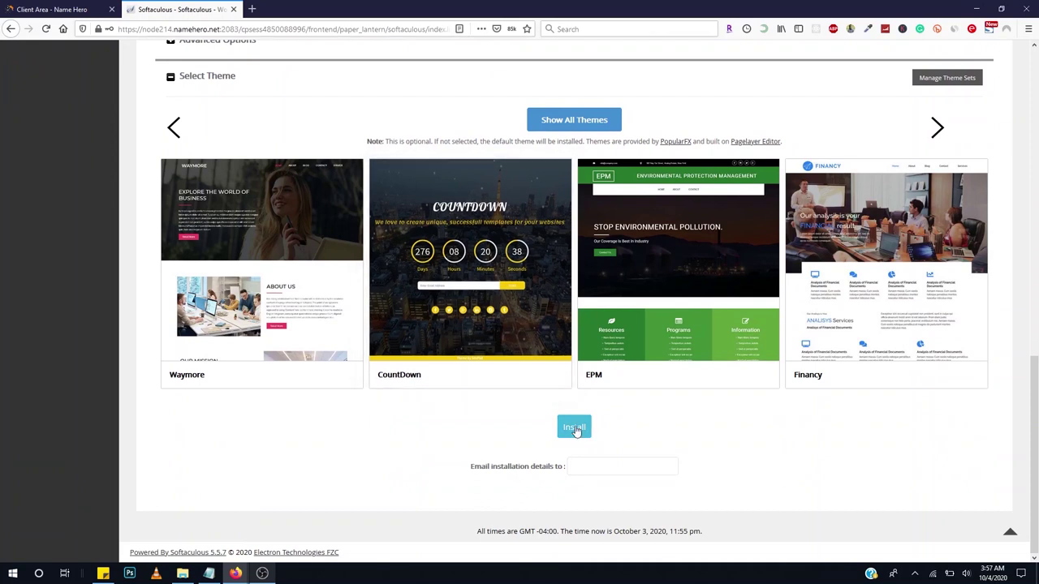
Install WordPress, preview the new Paak Wear site, then open its wp-admin dashboard.
left_click(574, 430)
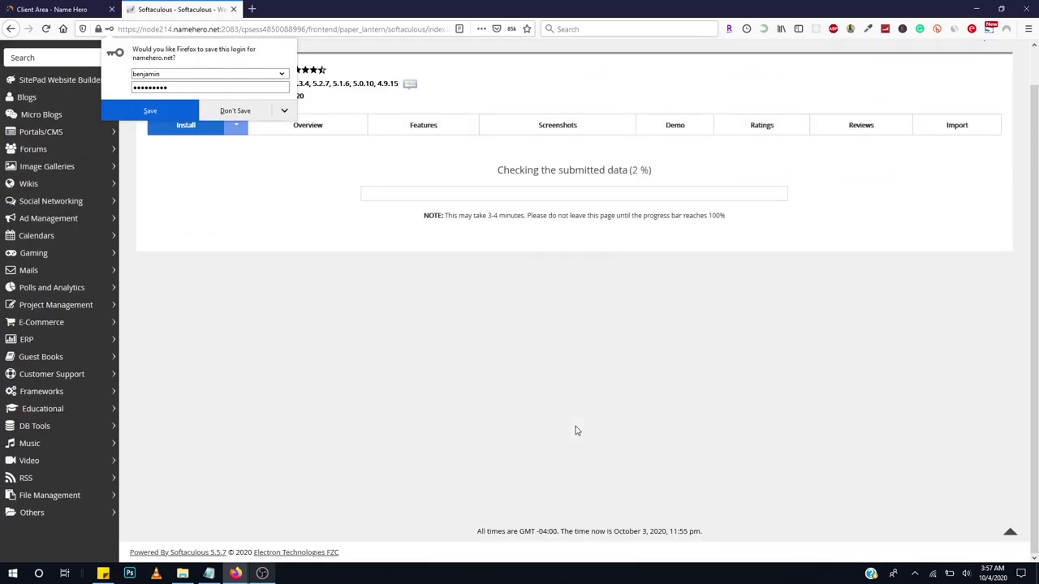
left_click(544, 302)
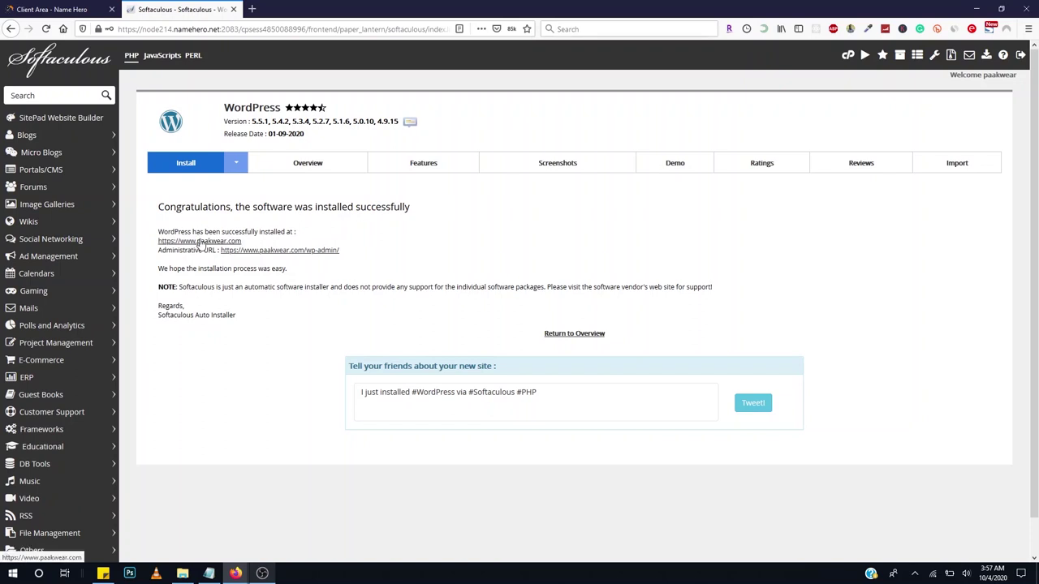
left_click(200, 242)
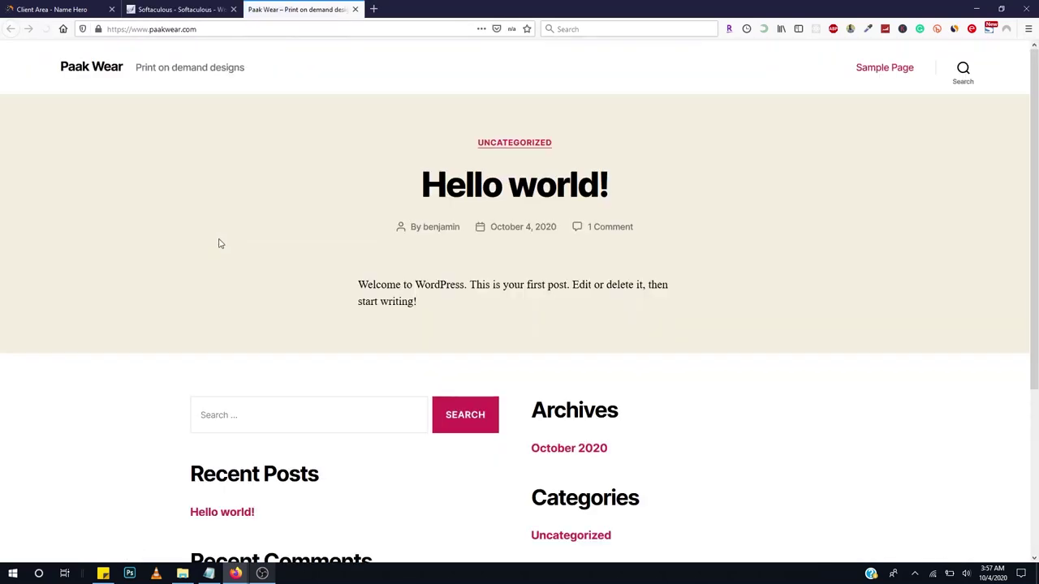
scroll(324, 203, "down", 5)
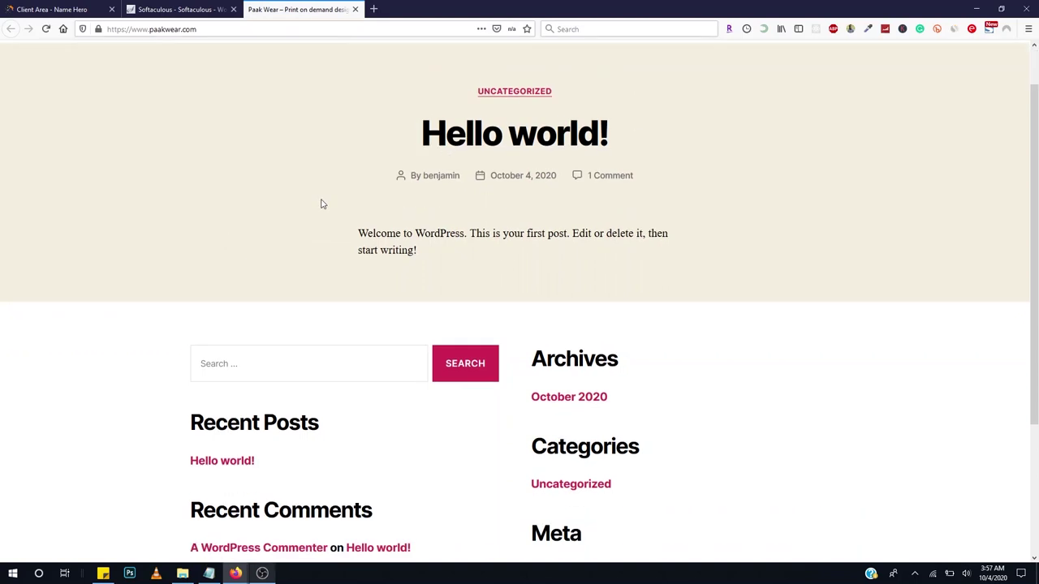
scroll(364, 163, "up", 5)
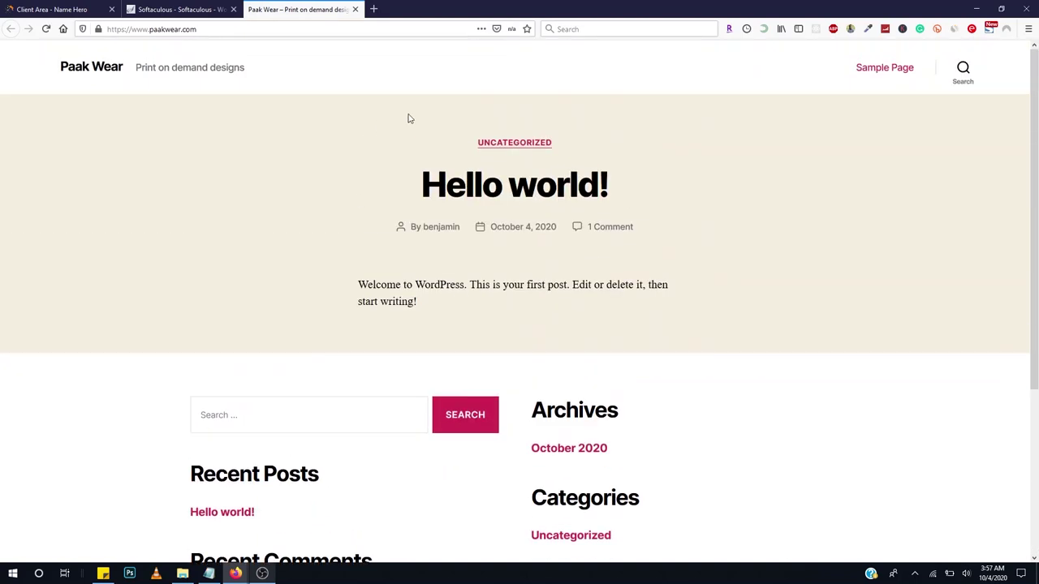
left_click(355, 9)
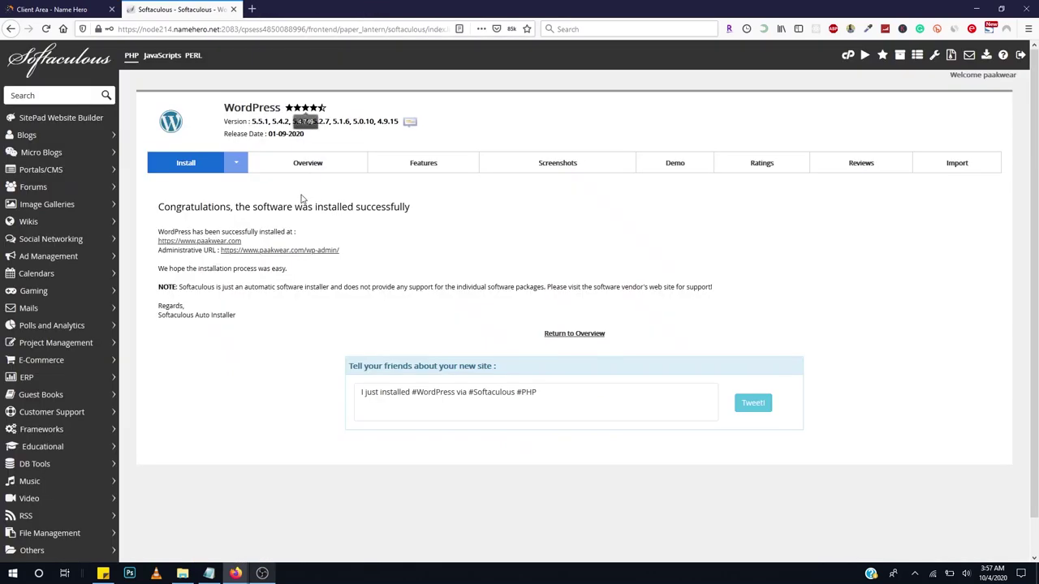
left_click(299, 250)
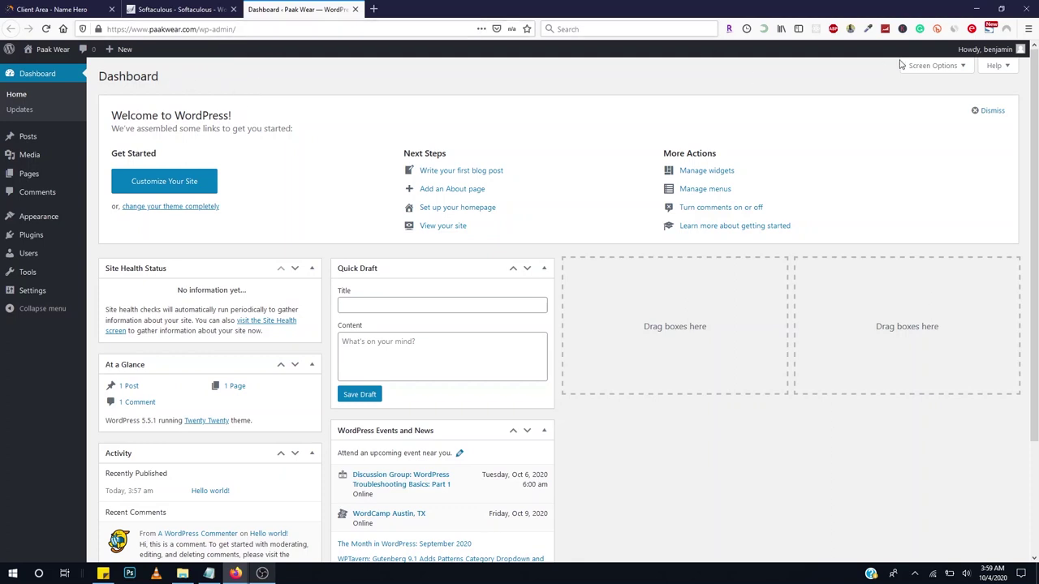
Dismiss the Welcome panel and hide the Events, Quick Draft, Activity, Site Health and At a Glance boxes.
left_click(991, 112)
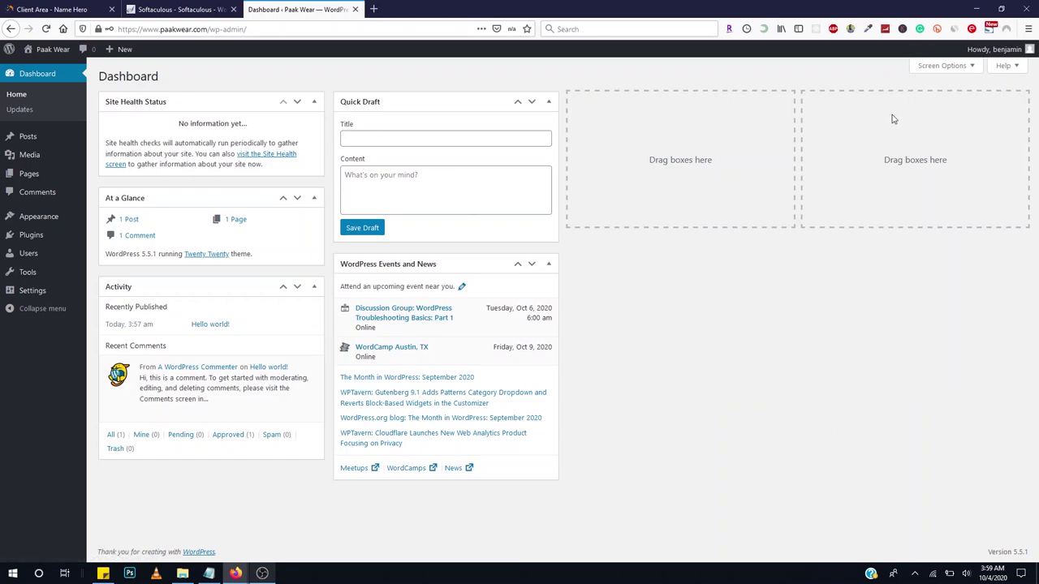
left_click(943, 65)
left_click(338, 89)
left_click(284, 89)
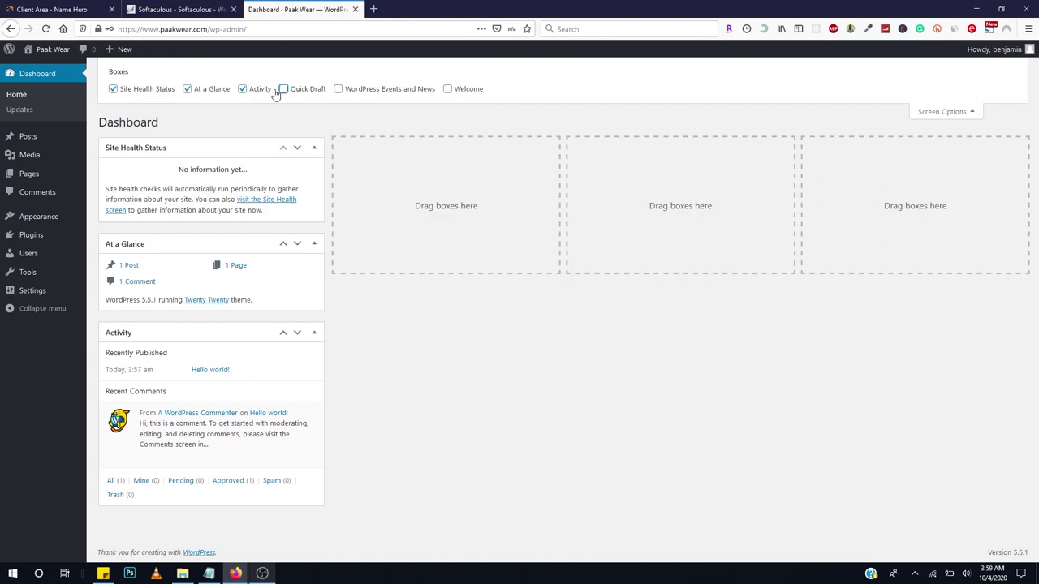
left_click(242, 89)
left_click(171, 93)
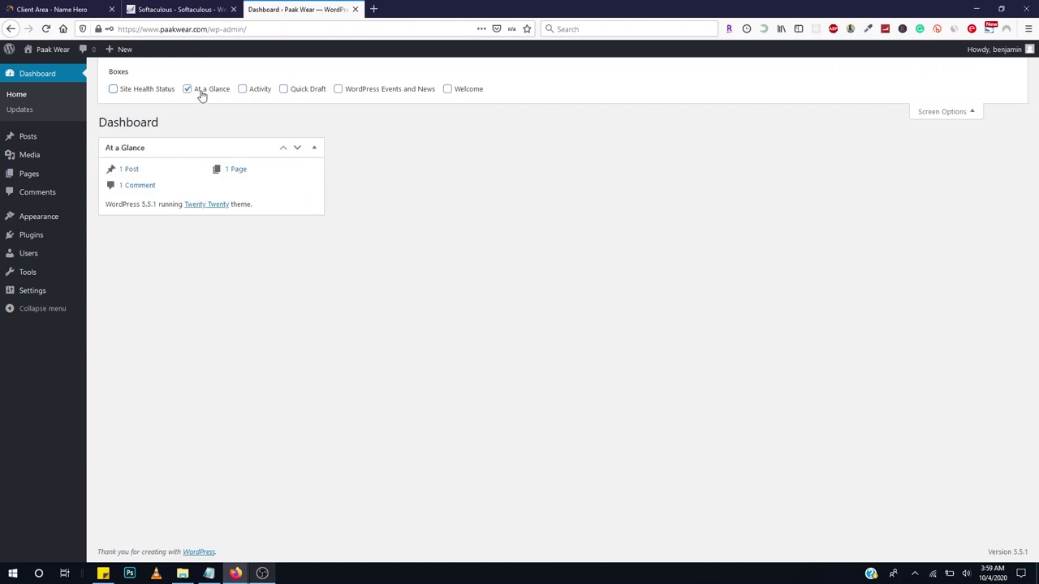
left_click(203, 91)
left_click(952, 112)
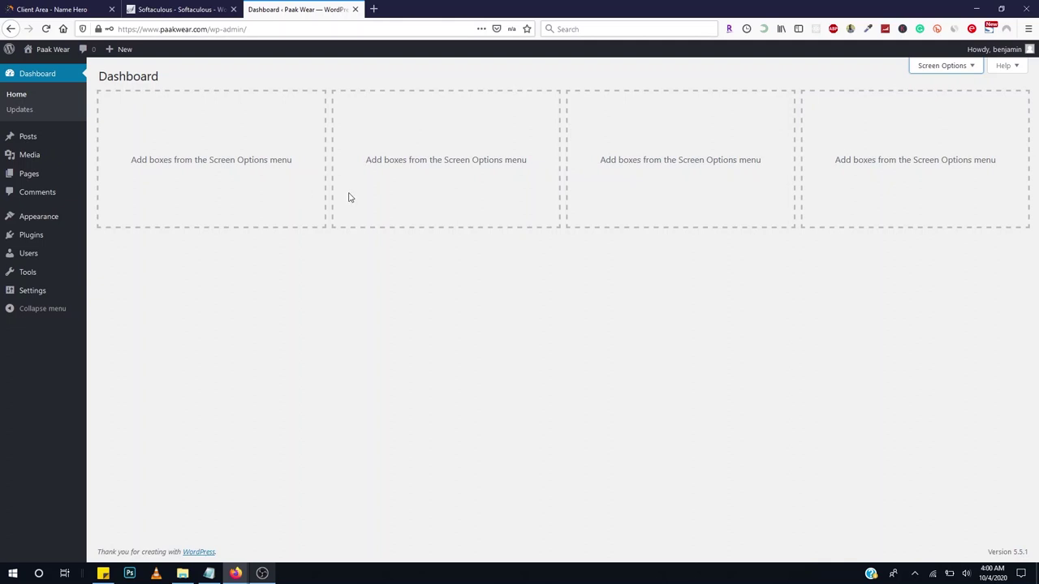
mouse_move(30, 296)
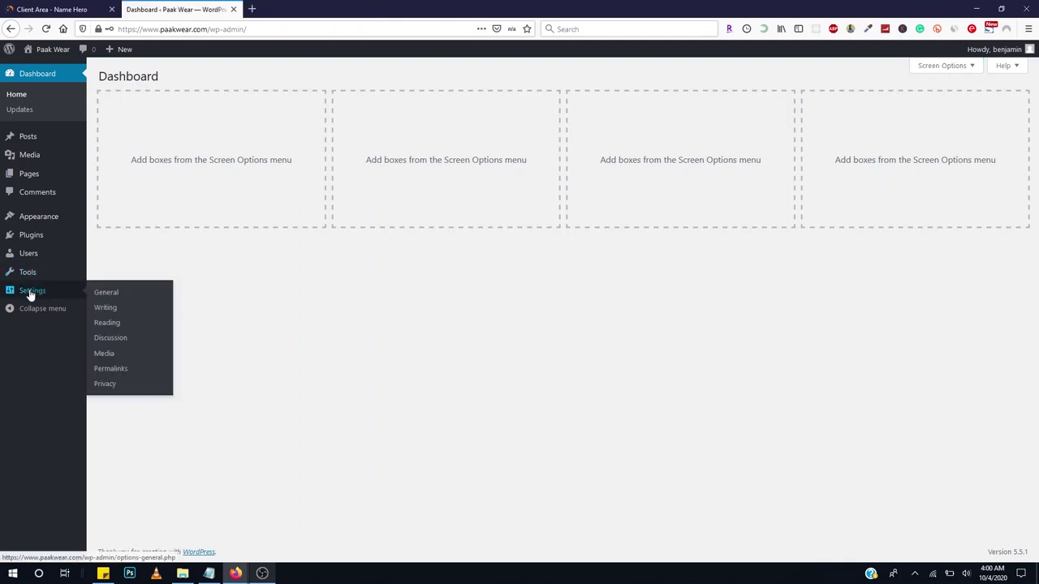
Switch permalinks to the Post name structure, save, and go to General Settings.
left_click(111, 370)
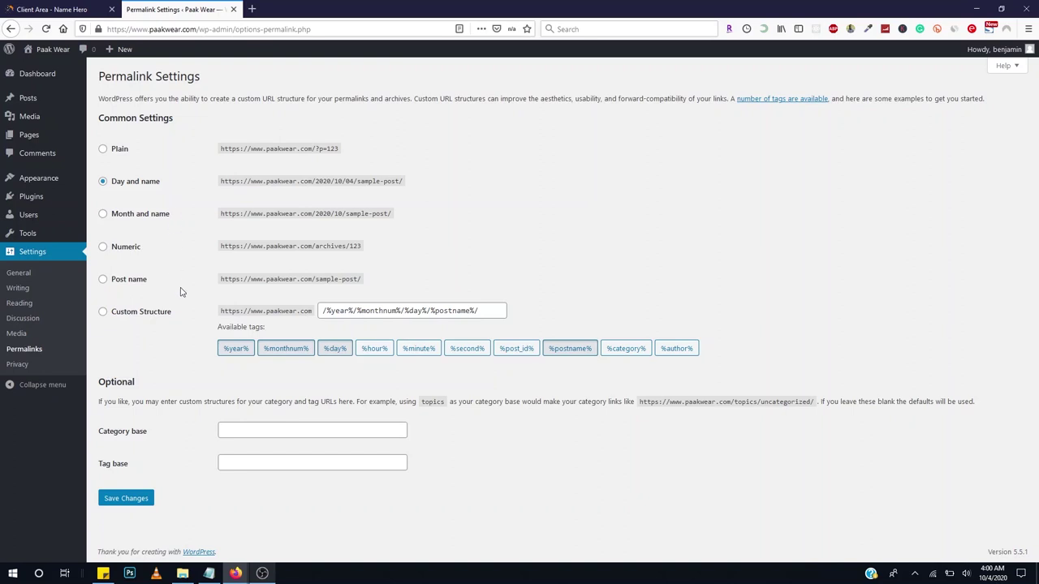
left_click(118, 282)
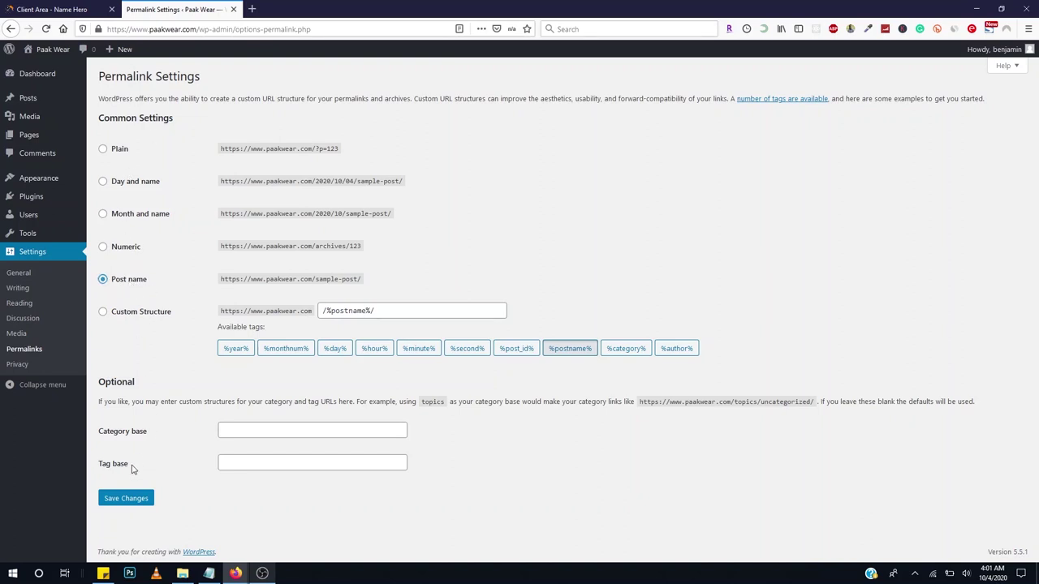
left_click(127, 499)
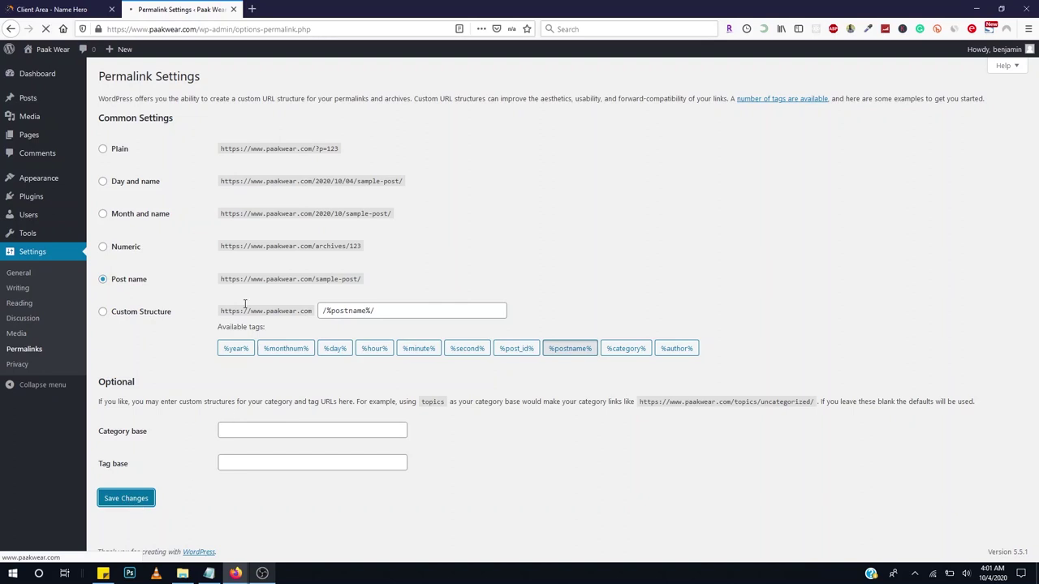
left_click(20, 274)
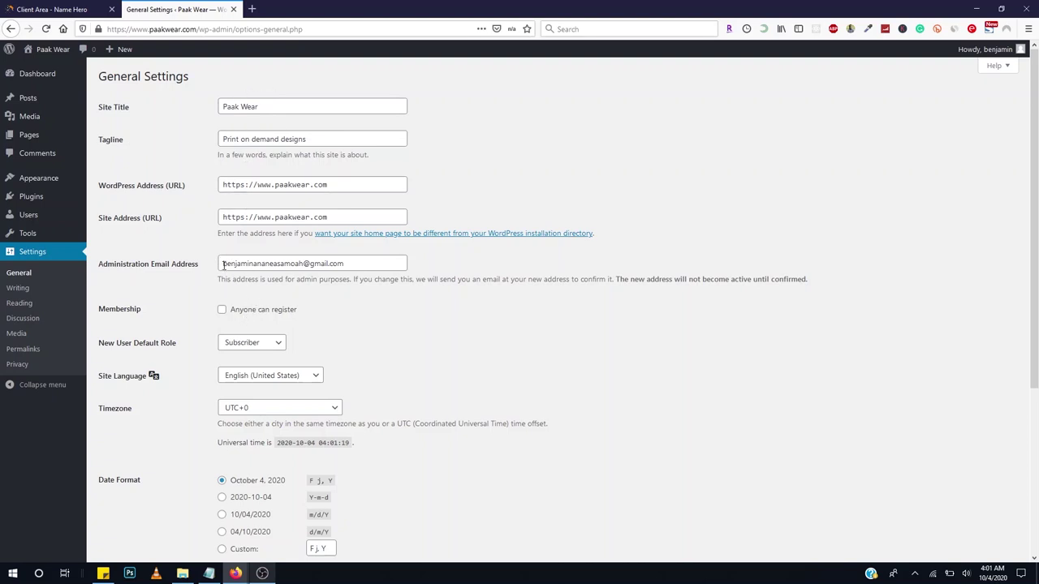
Set the tagline 'Buy T-shirts, Hoodies, Mugs and Nose Masks', enable 'Anyone can register', save and return to Dashboard.
scroll(199, 272, "down", 1)
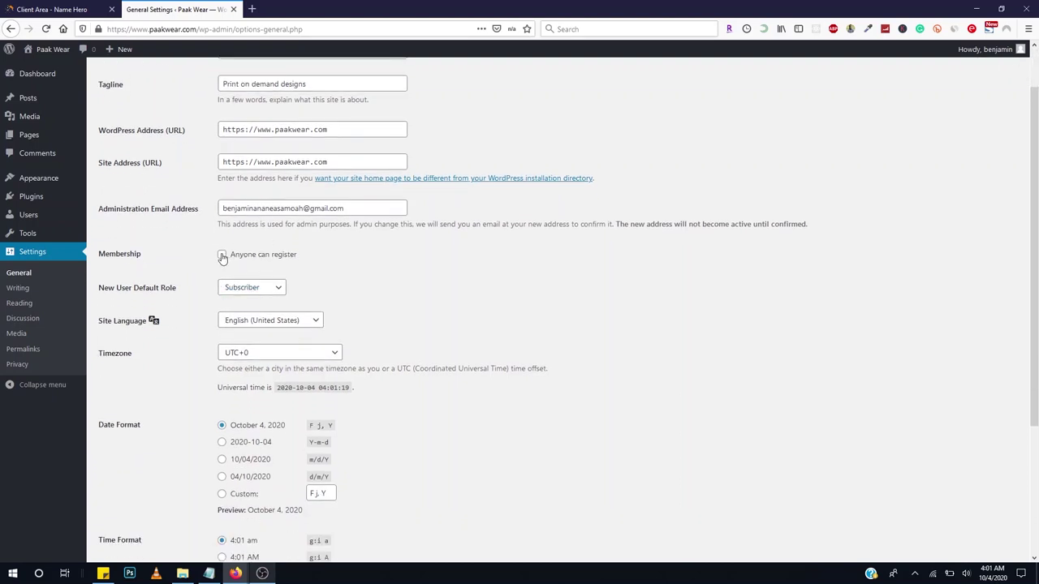
left_click(222, 257)
scroll(230, 259, "down", 4)
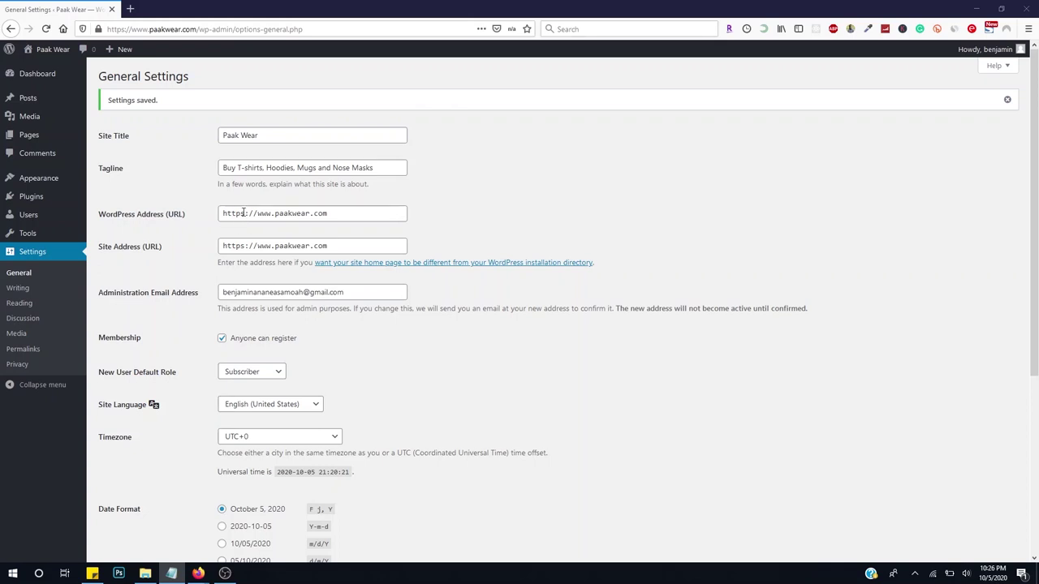
left_click(40, 73)
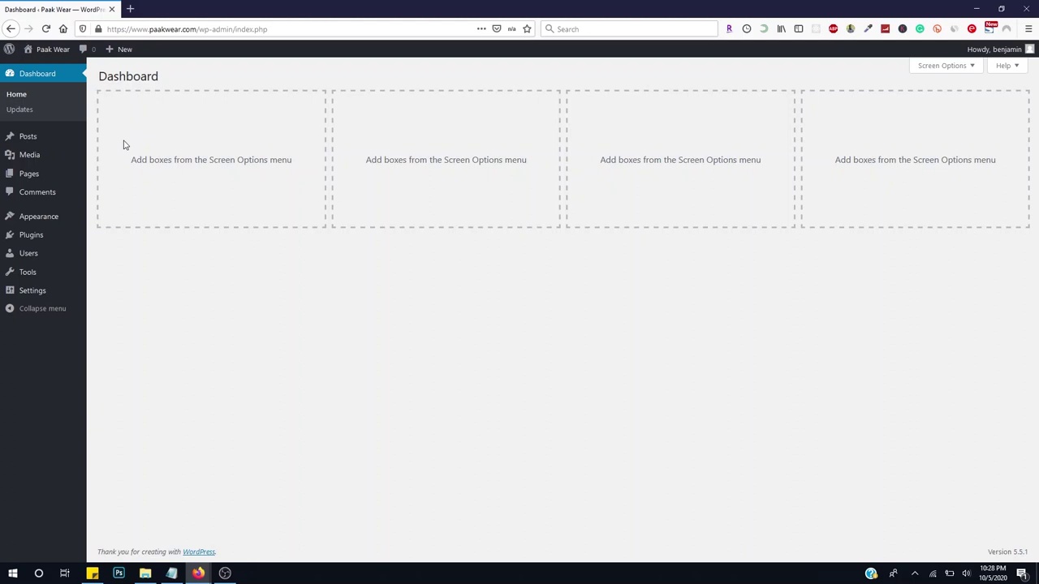
mouse_move(49, 49)
left_click(44, 70)
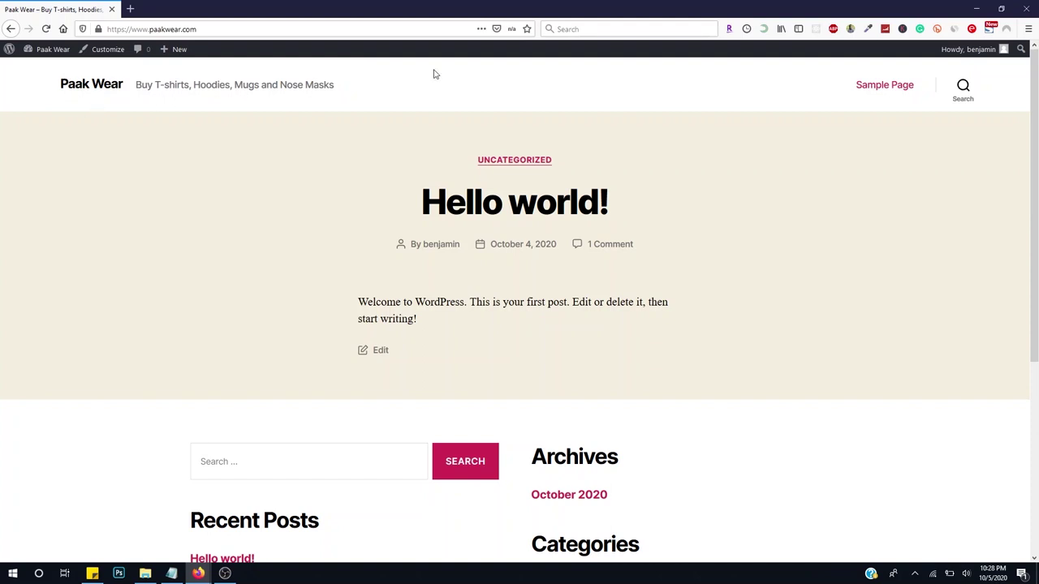
scroll(393, 144, "down", 5)
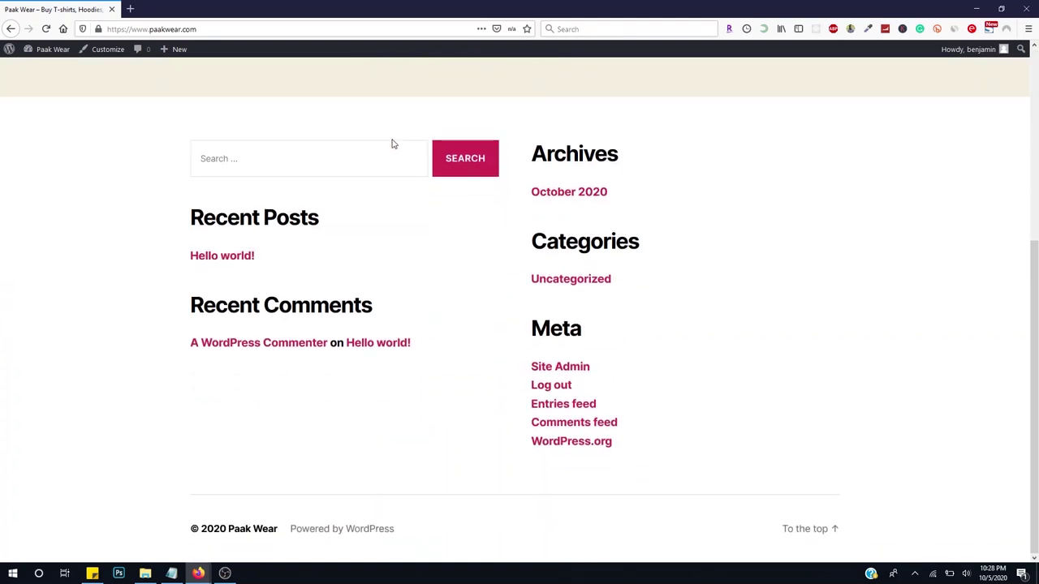
scroll(393, 144, "up", 5)
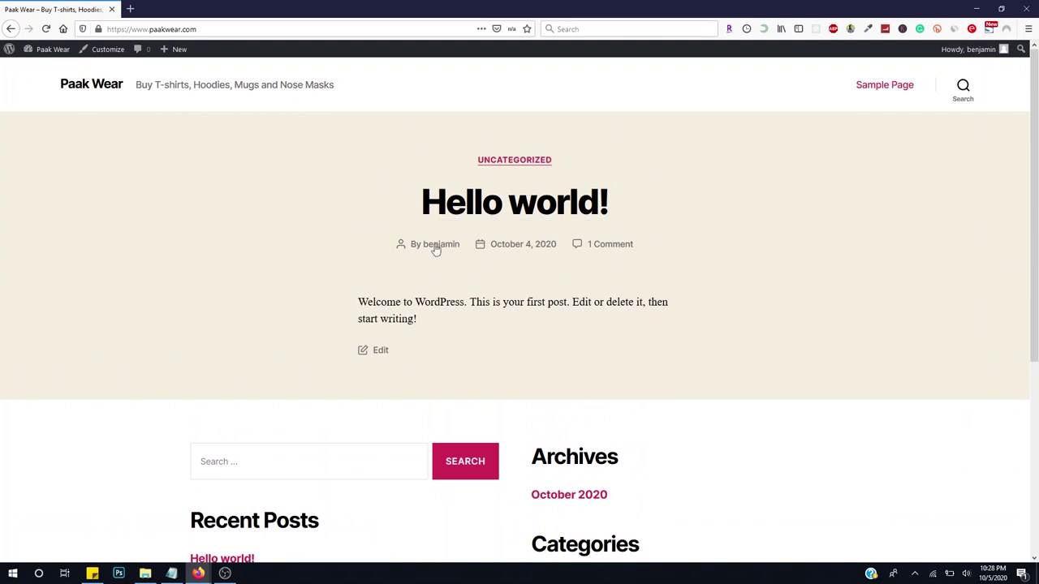
mouse_move(42, 51)
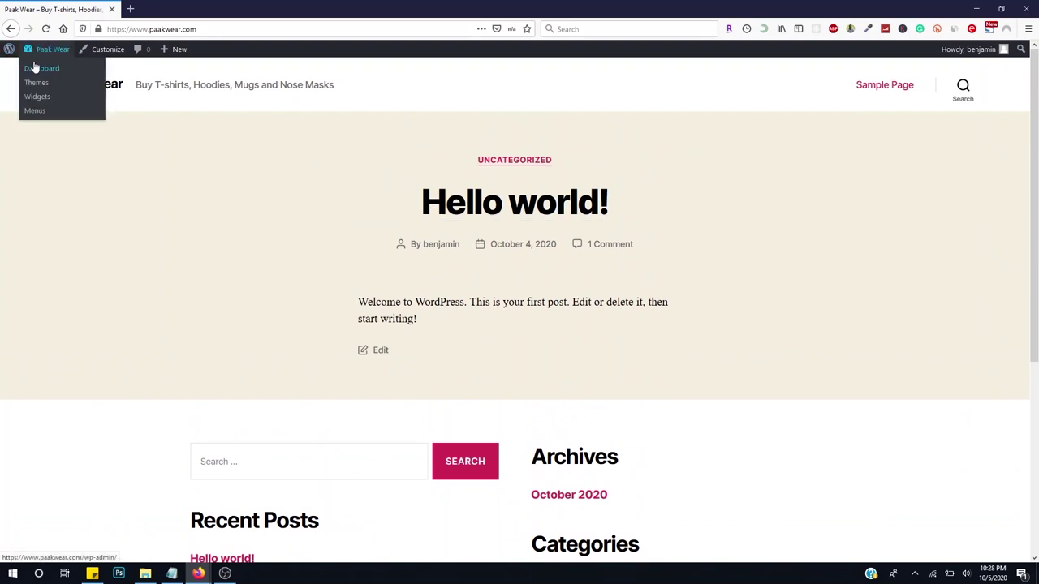
left_click(34, 70)
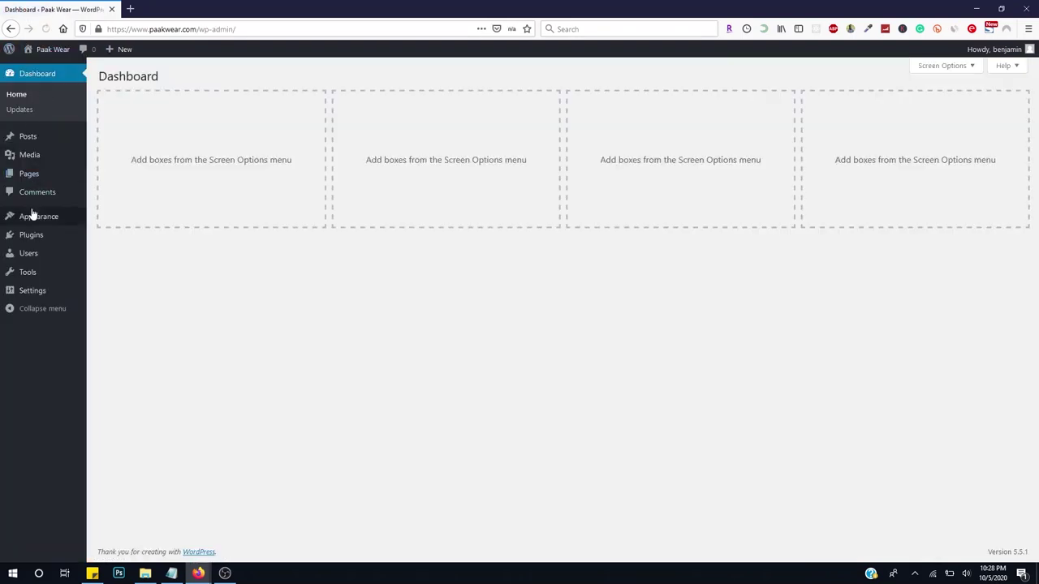
Search the theme directory for Astra, install it and activate it.
mouse_move(33, 224)
left_click(113, 221)
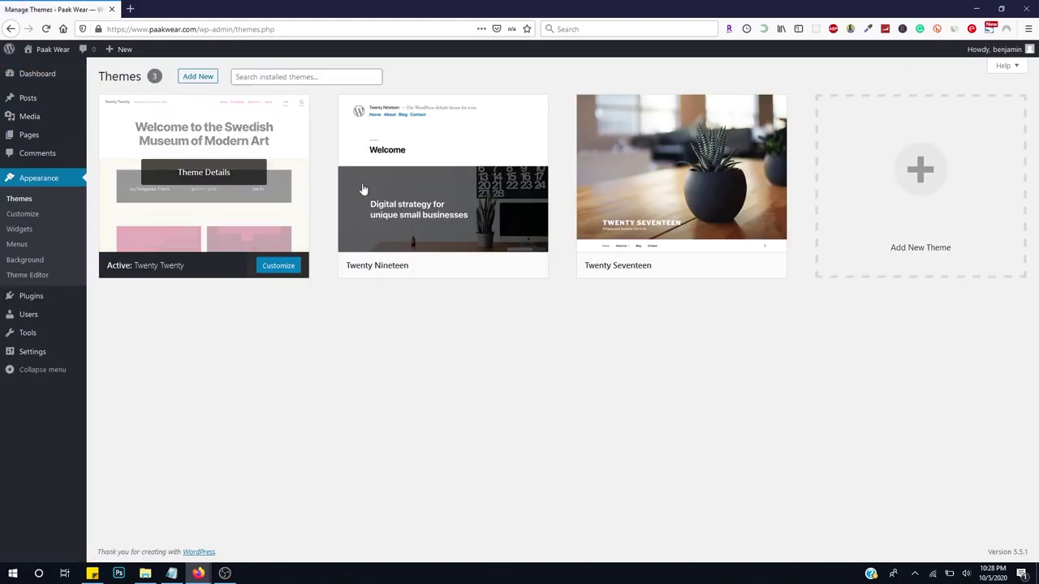
left_click(908, 158)
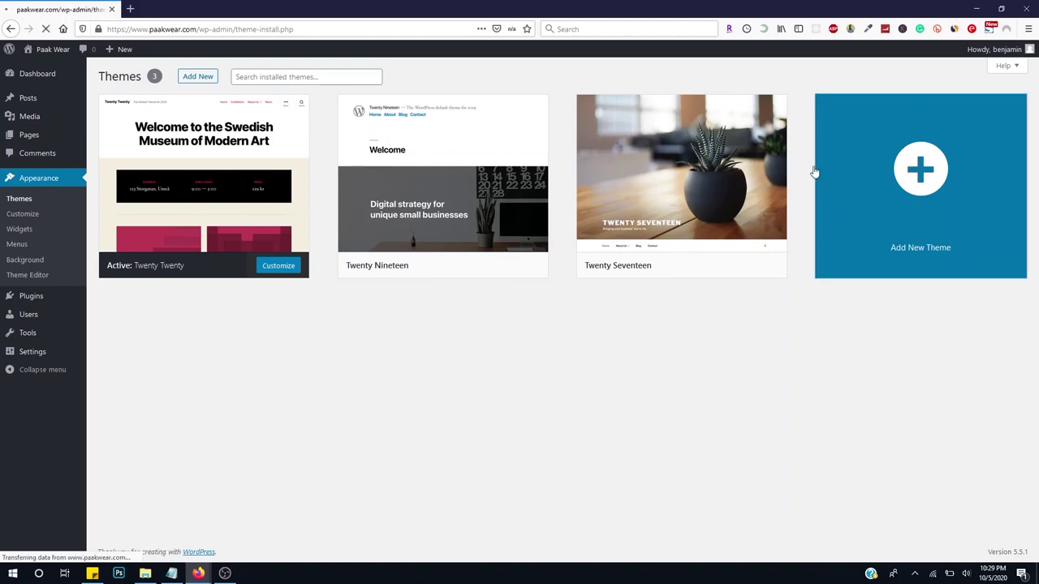
left_click(883, 112)
type("astra")
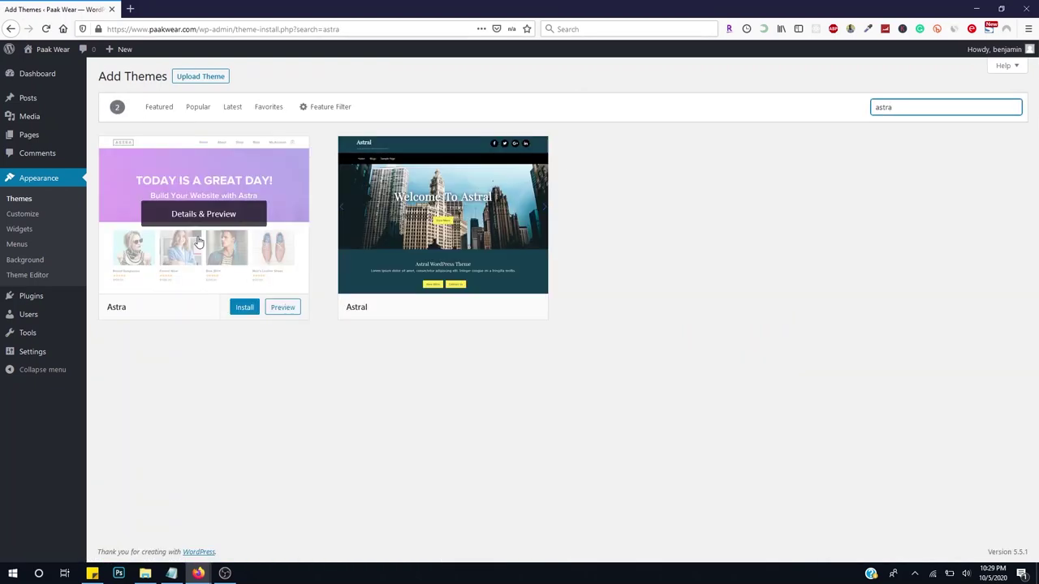
left_click(248, 309)
left_click(227, 306)
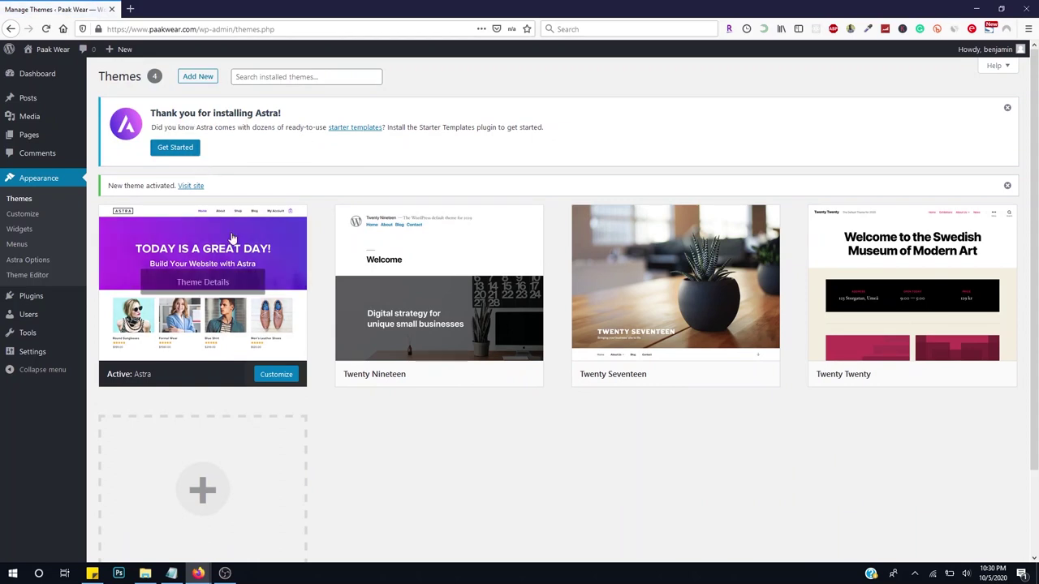
View the live site in its new Astra look, then return to the Dashboard.
mouse_move(44, 50)
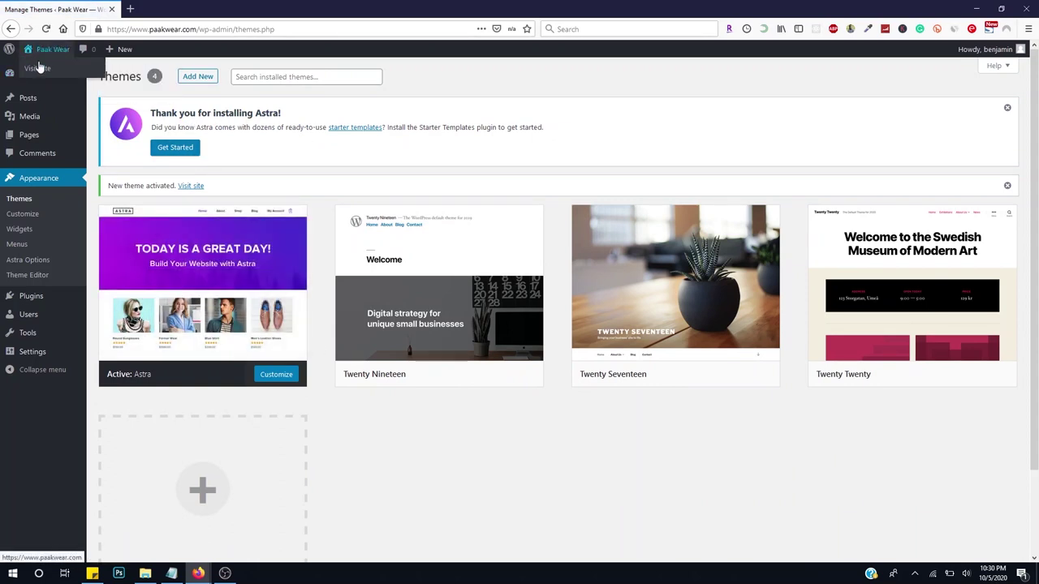
left_click(36, 70)
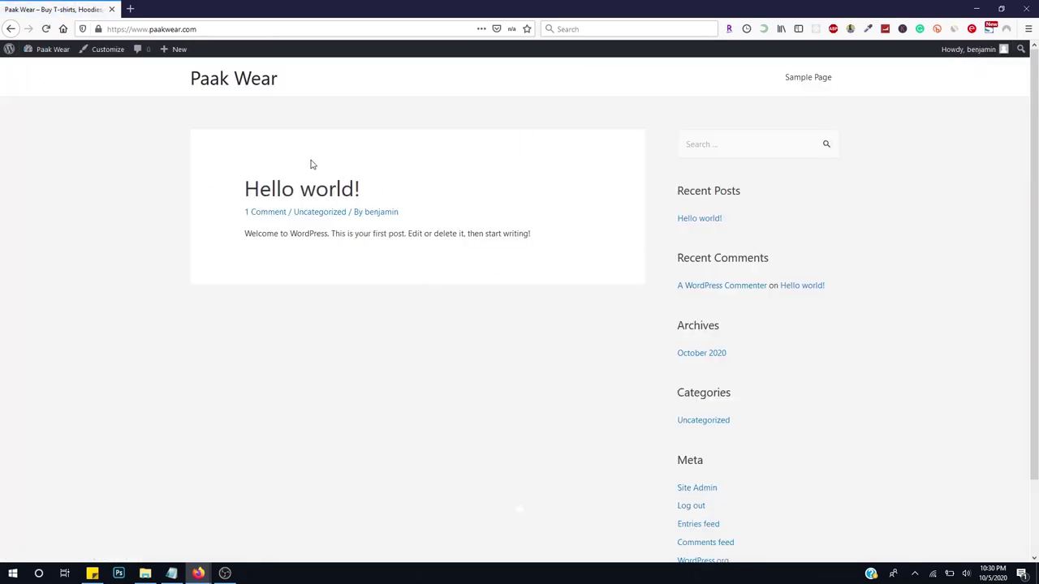
scroll(422, 168, "down", 2)
scroll(422, 158, "up", 2)
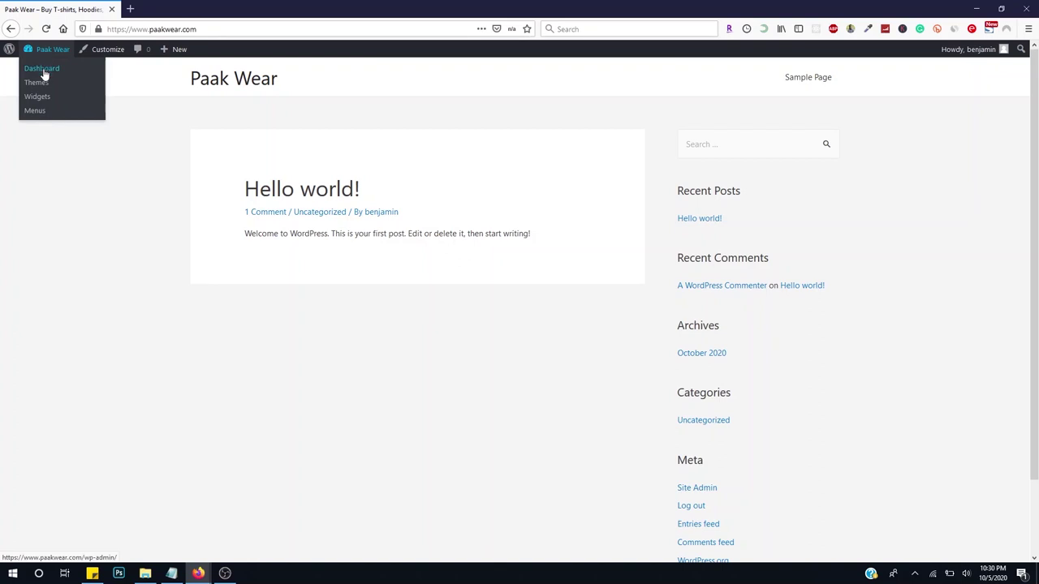
left_click(43, 70)
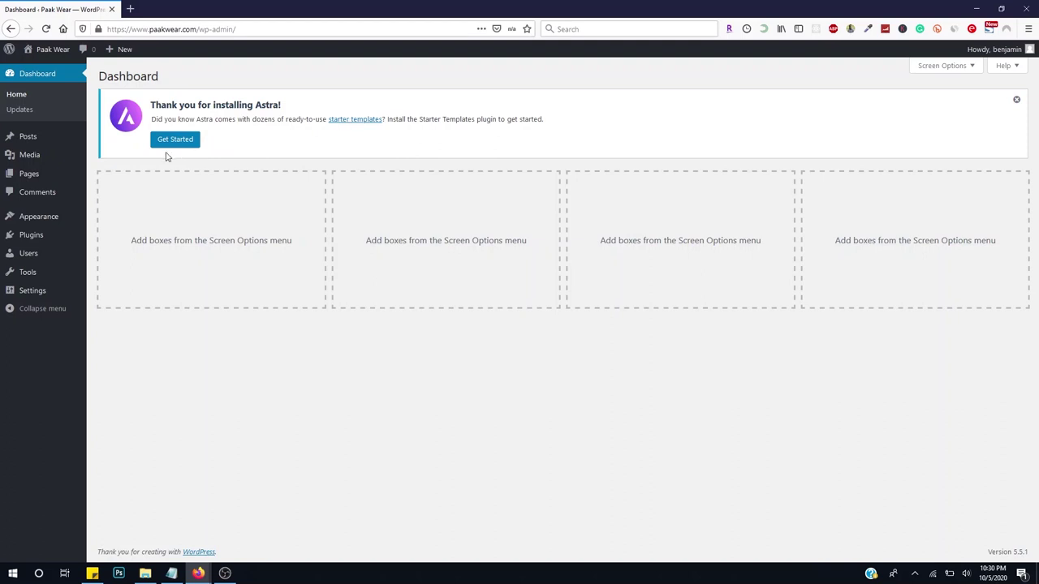
Launch Astra Starter Templates with Elementor and browse designs like Outdoor Adventure and Pet Care.
left_click(177, 141)
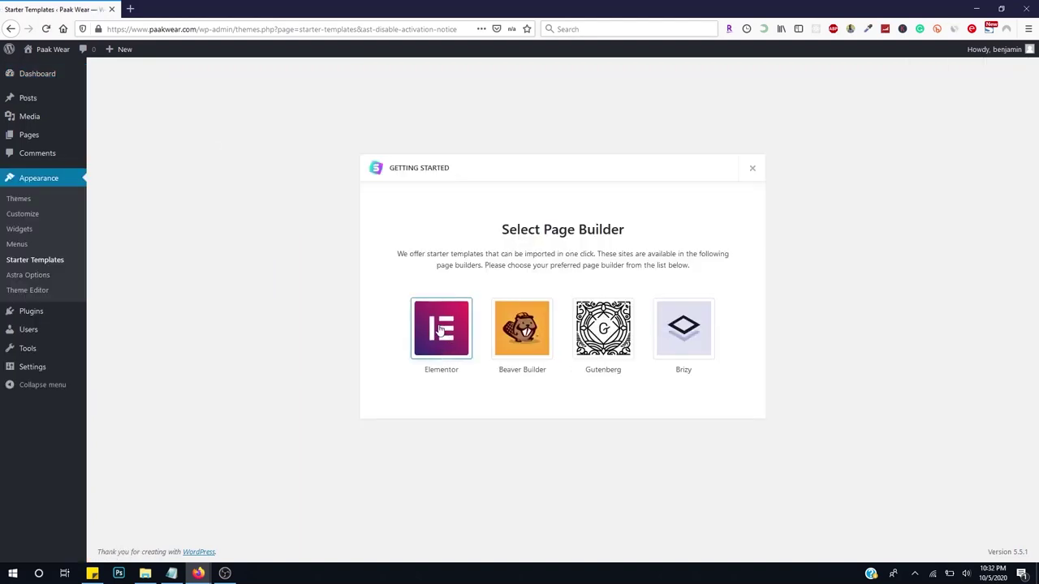
left_click(439, 332)
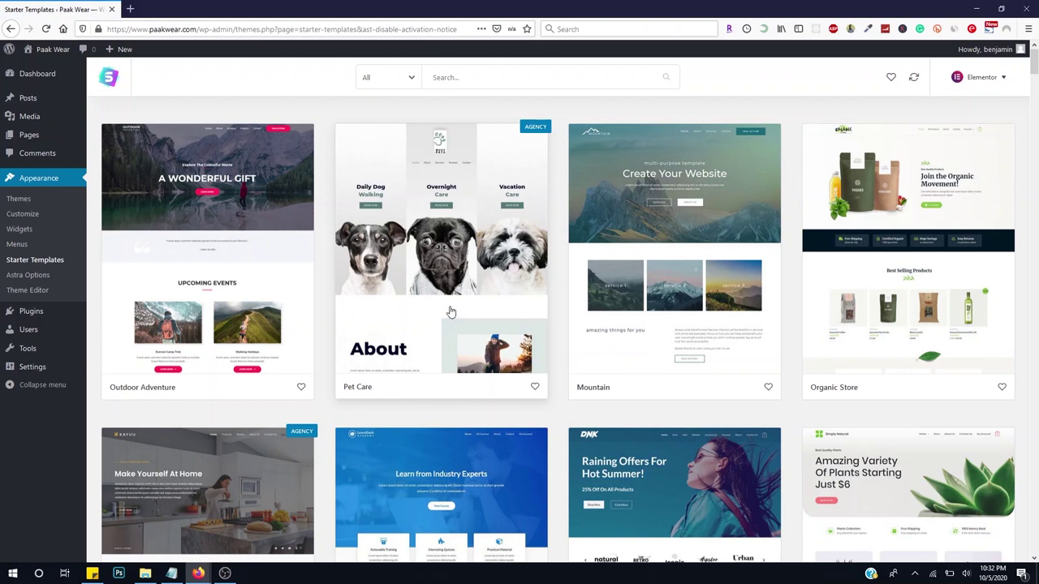
scroll(324, 122, "down", 2)
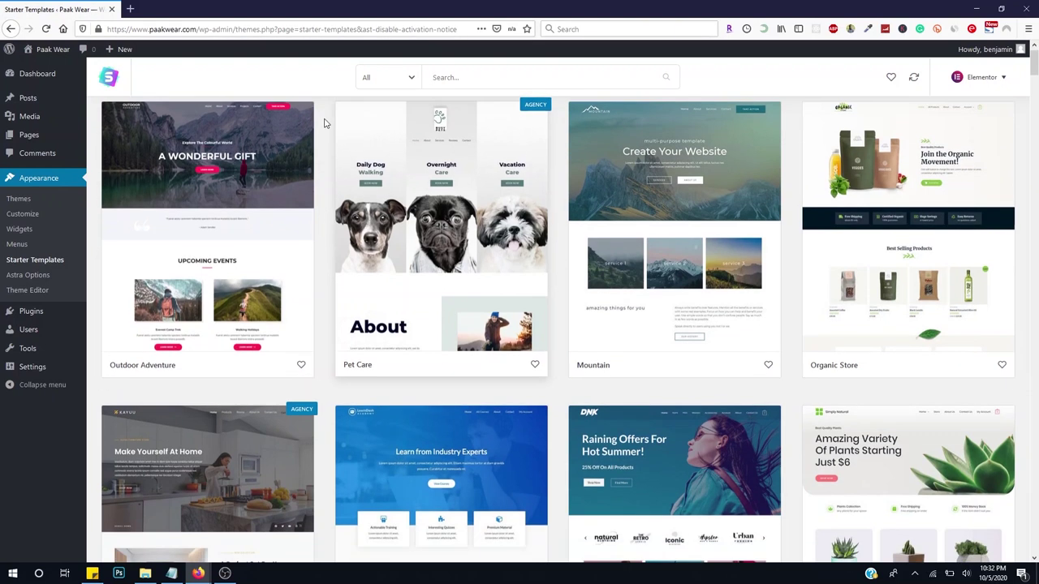
scroll(323, 123, "up", 2)
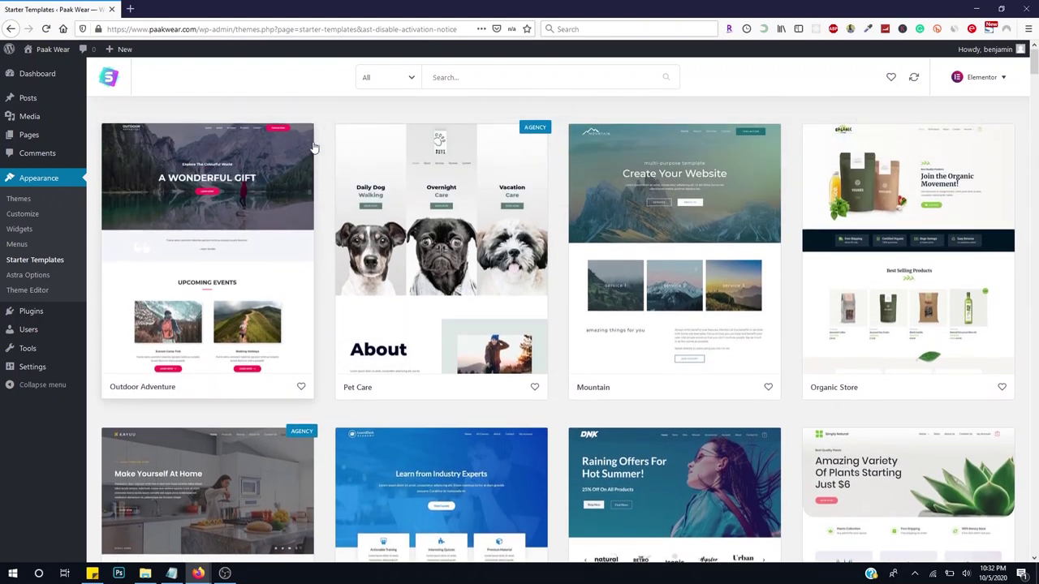
scroll(319, 172, "down", 5)
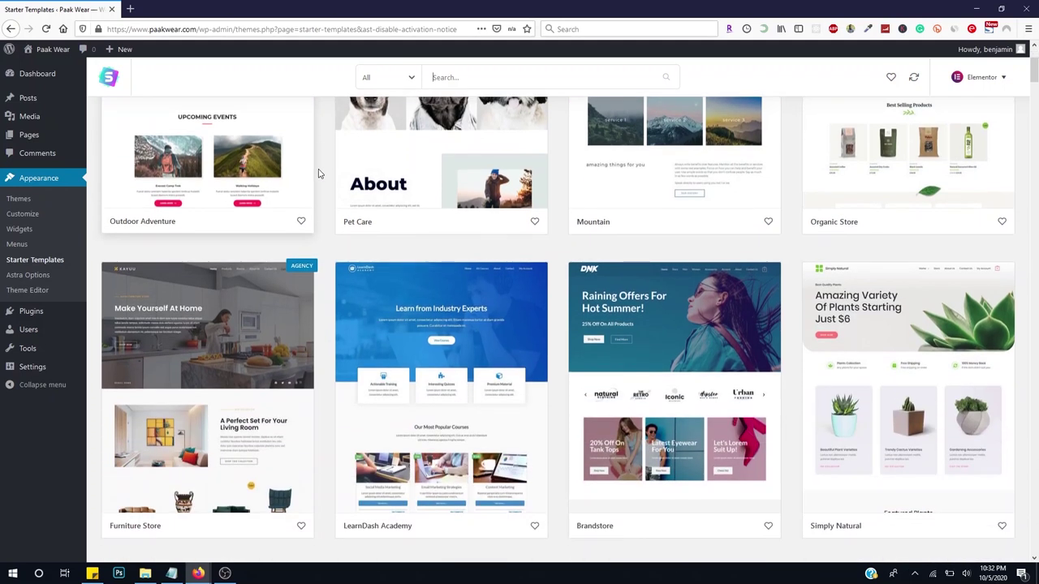
scroll(319, 175, "up", 5)
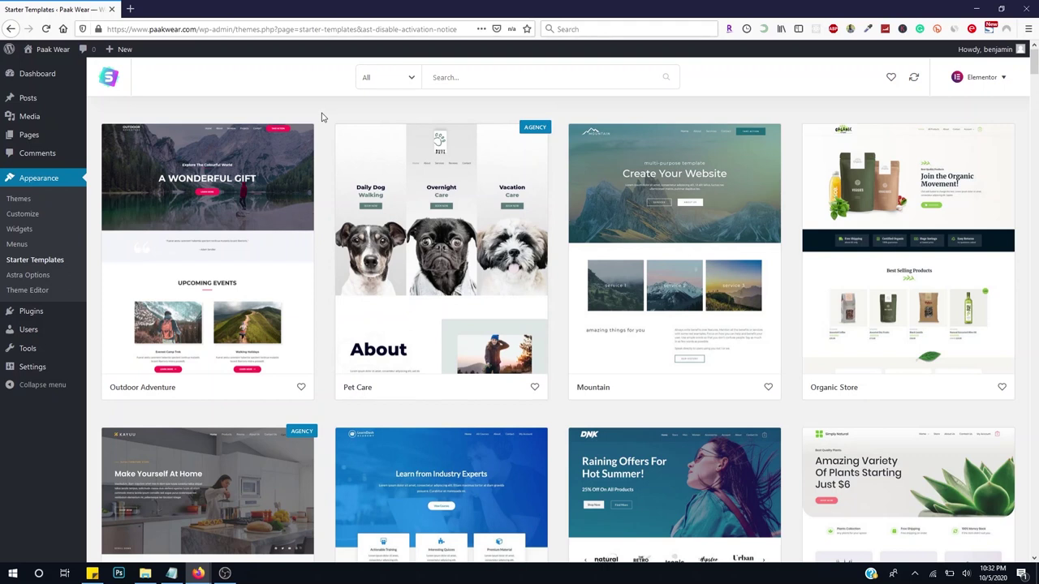
scroll(320, 118, "down", 1)
scroll(321, 115, "up", 1)
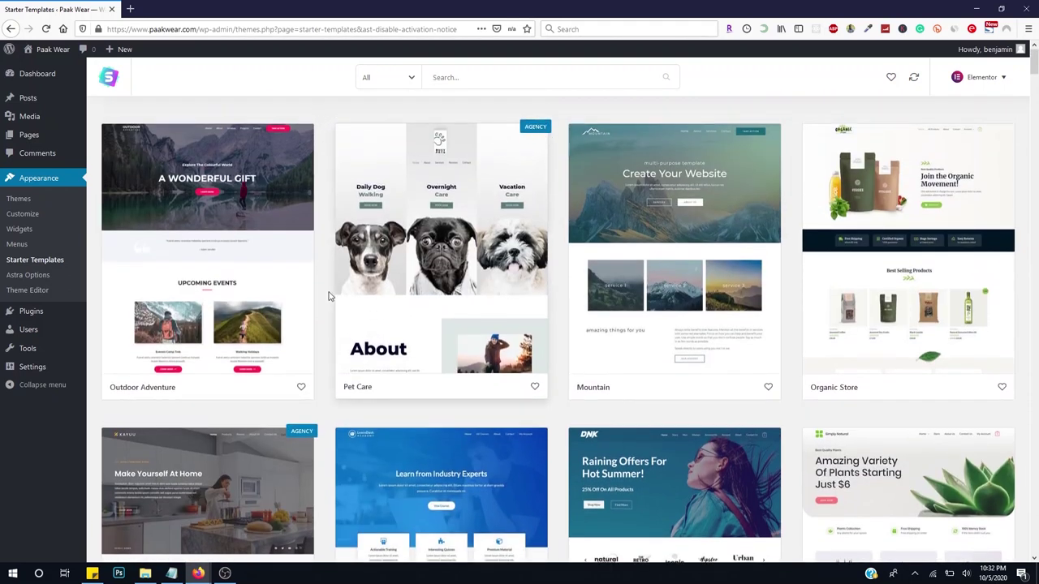
scroll(326, 225, "down", 3)
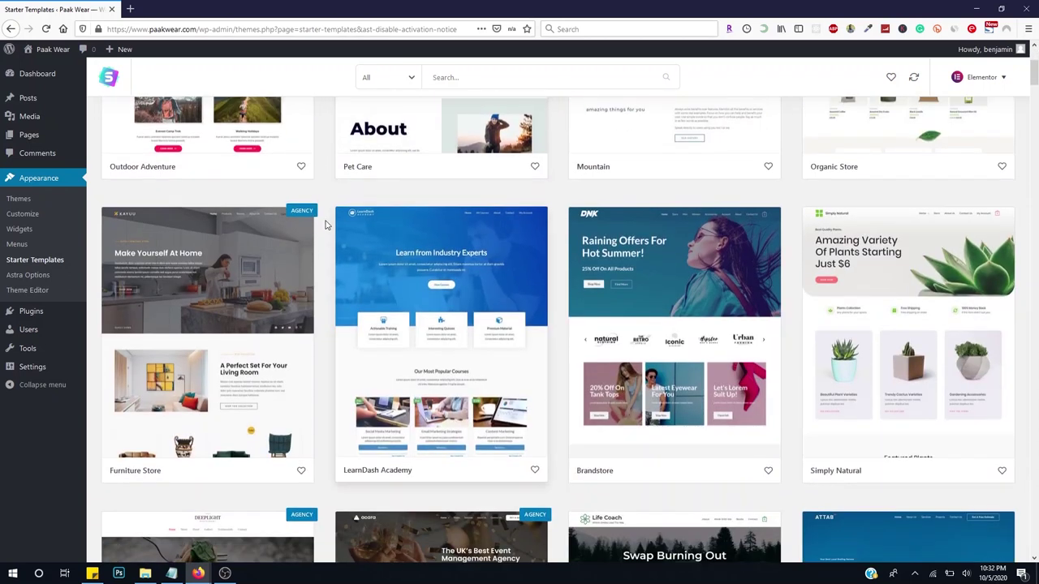
scroll(327, 226, "down", 3)
scroll(326, 203, "up", 6)
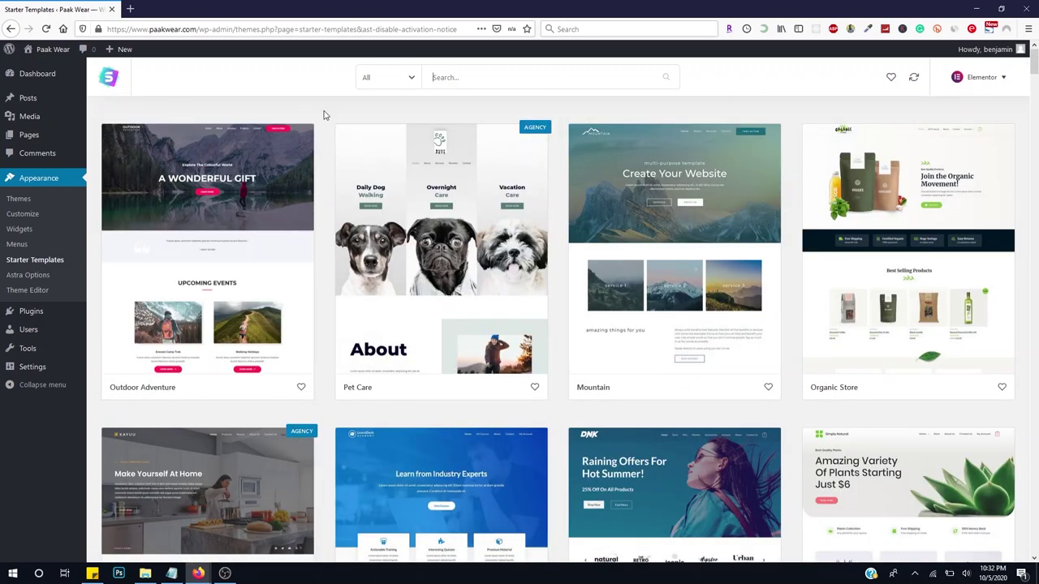
Bulk-delete the Akismet Anti-Spam and Hello Dolly plugins and dismiss both Starter Templates notices.
left_click(33, 312)
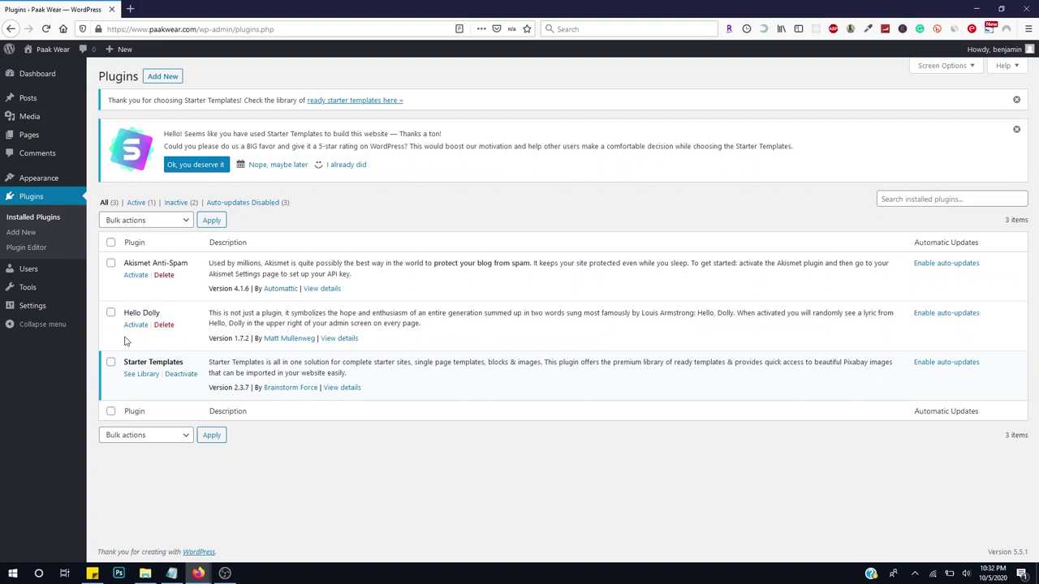
left_click(110, 314)
left_click(110, 263)
left_click(154, 221)
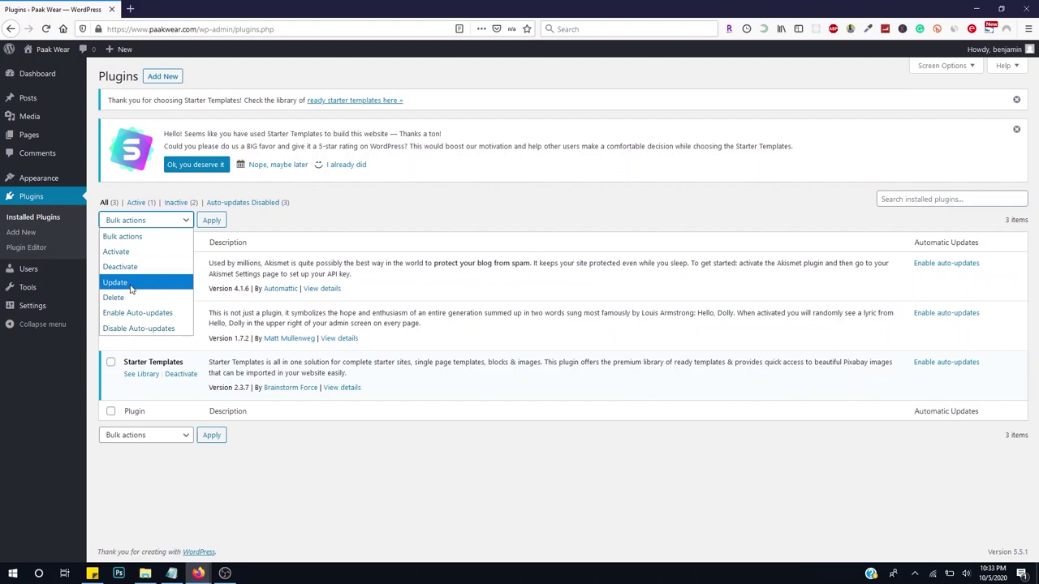
left_click(132, 297)
left_click(216, 219)
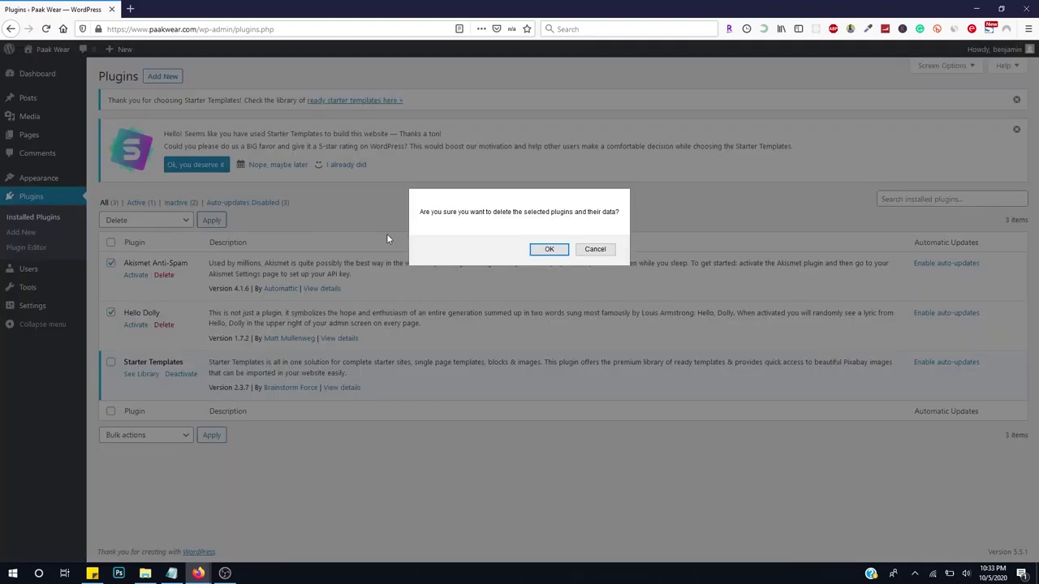
left_click(547, 252)
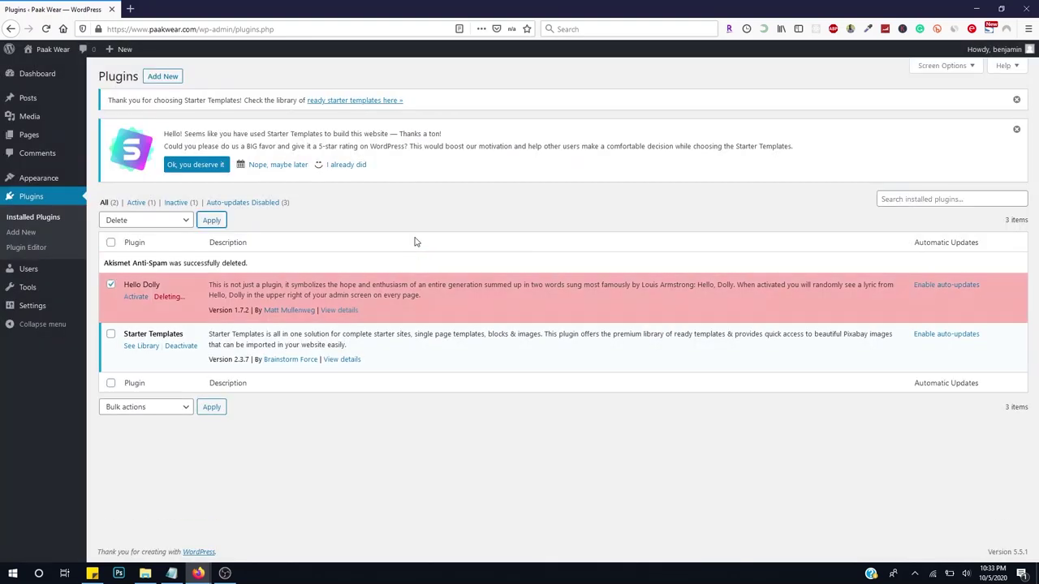
left_click(1016, 129)
left_click(1016, 101)
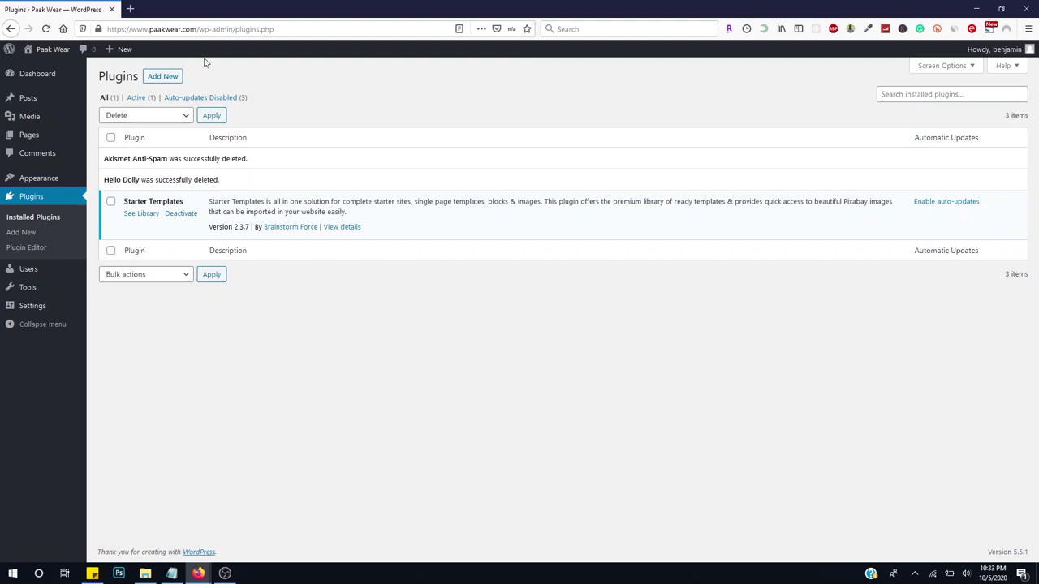
Open bananeasamoah.com/elementor in a new tab and look over Elementor's features, such as Theme Builder.
left_click(130, 9)
type("bananeasamoah.com/el")
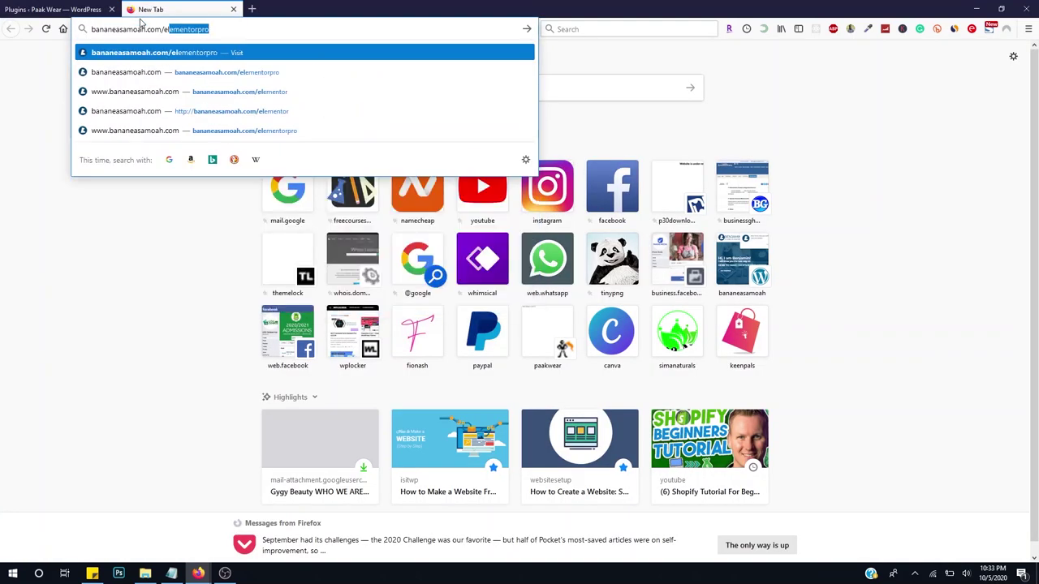
key("Down")
key("Down")
key("Down")
key("Return")
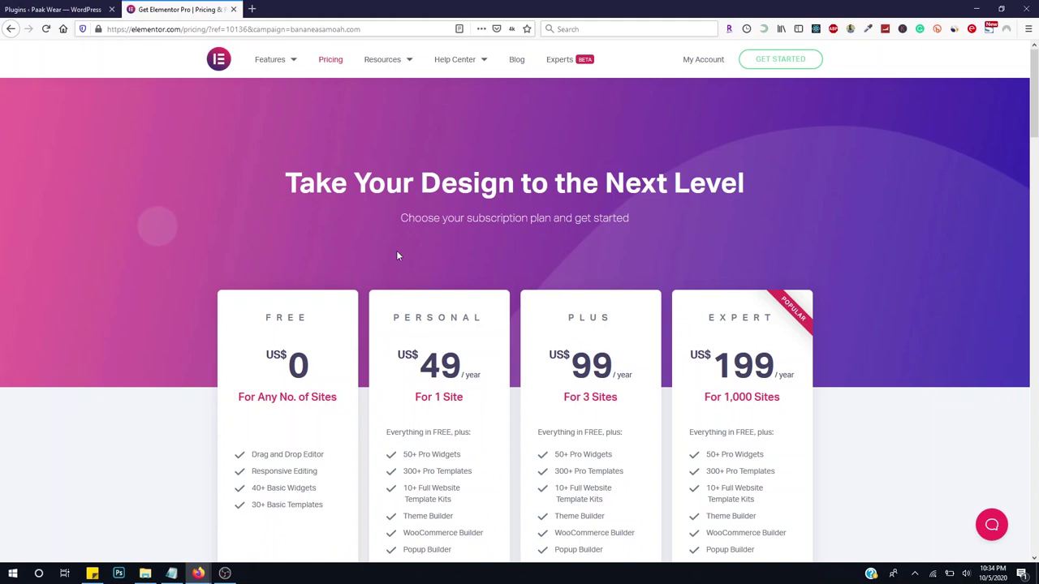
scroll(397, 253, "down", 2)
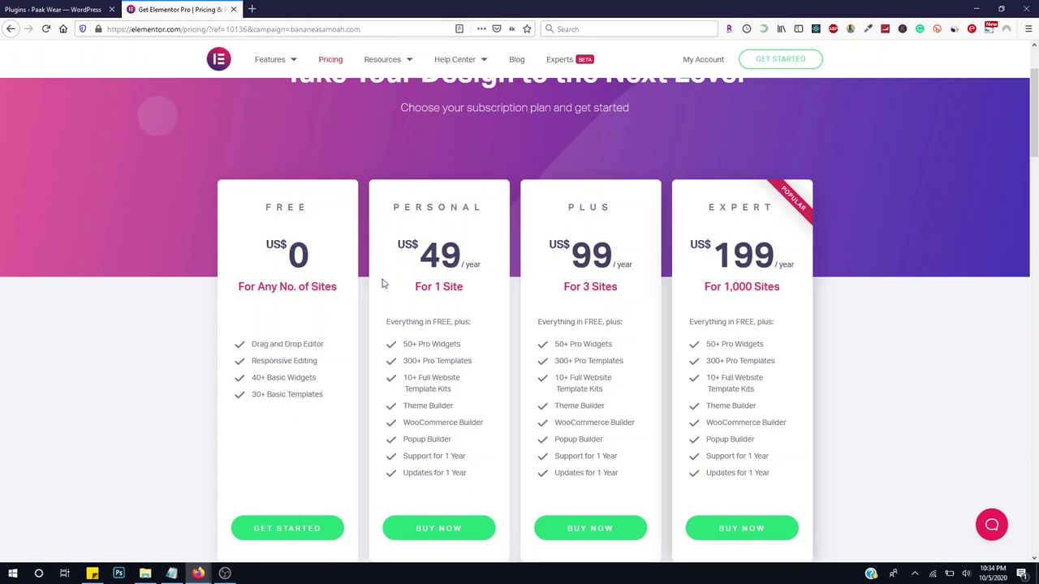
scroll(384, 283, "up", 2)
scroll(413, 280, "down", 1)
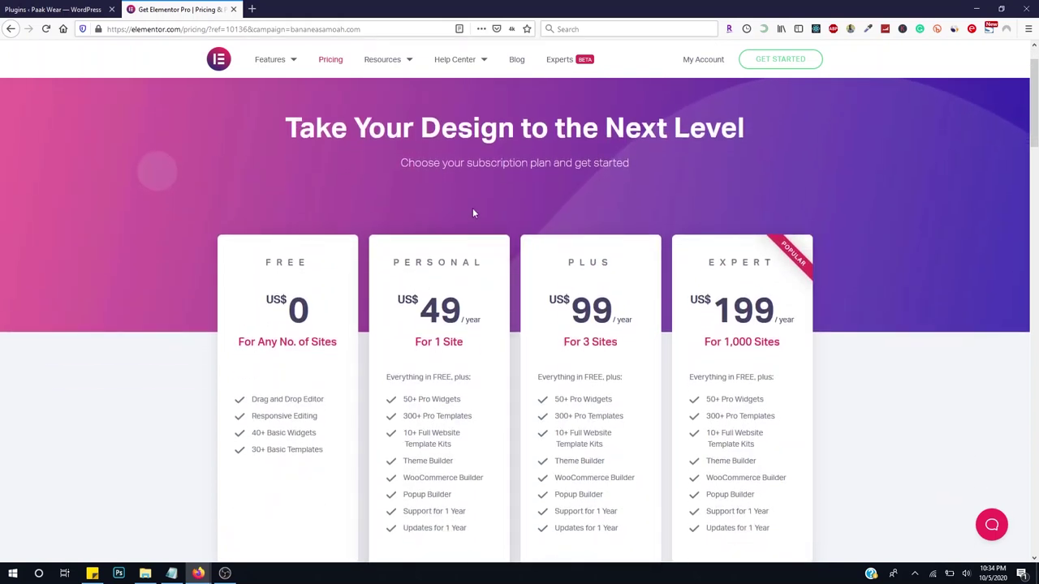
scroll(474, 213, "down", 1)
scroll(455, 203, "down", 1)
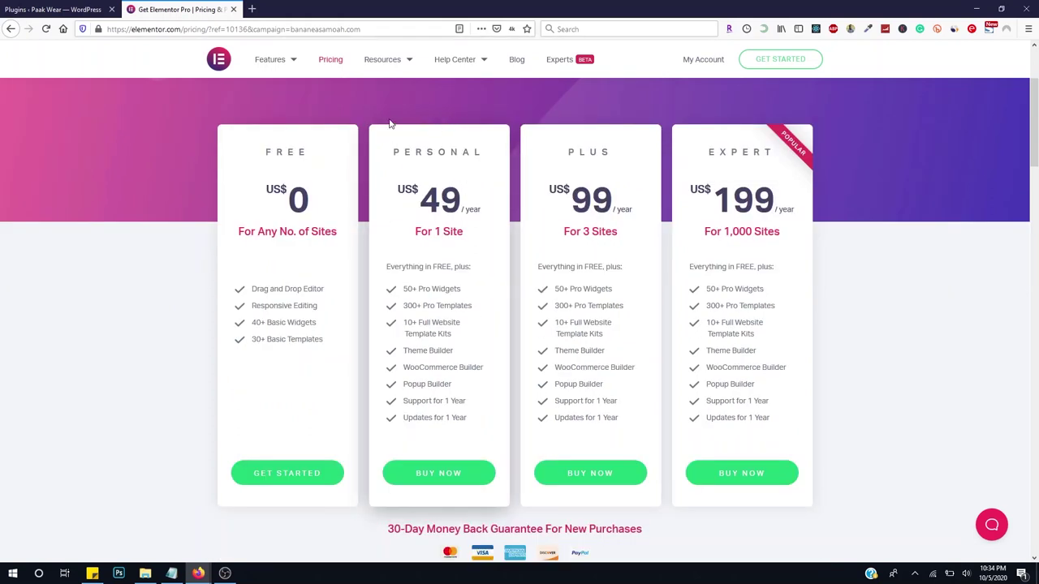
triple_click(428, 350)
scroll(340, 314, "up", 1)
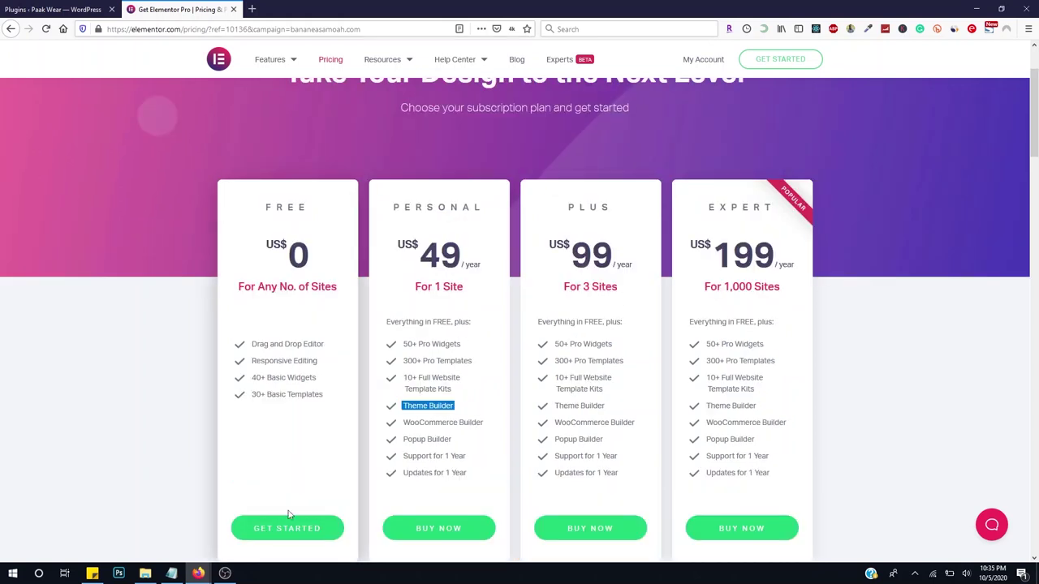
Choose the Free plan, confirm you already have a WordPress site, and download the Elementor zip.
left_click(273, 530)
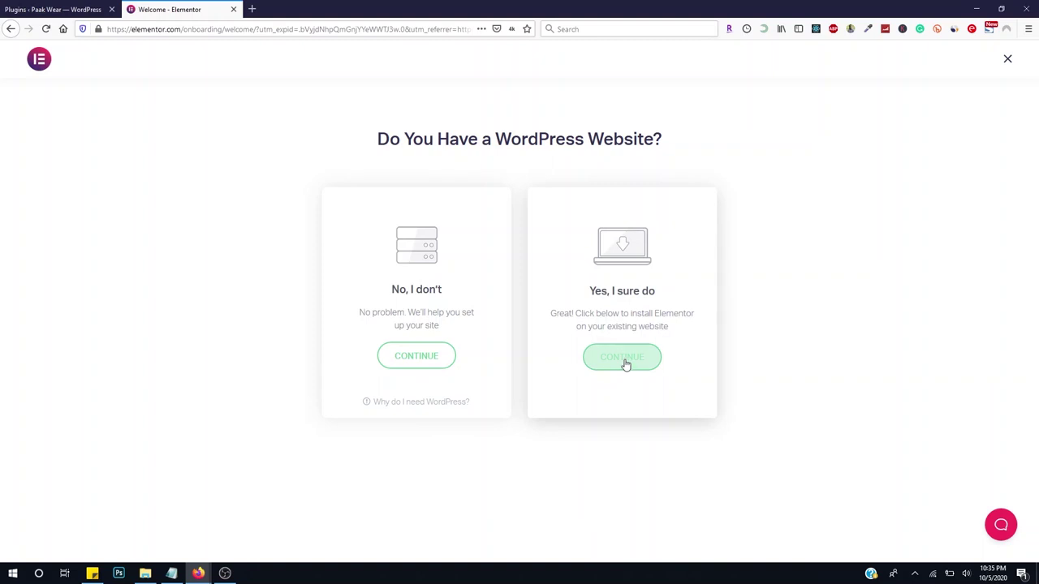
left_click(626, 363)
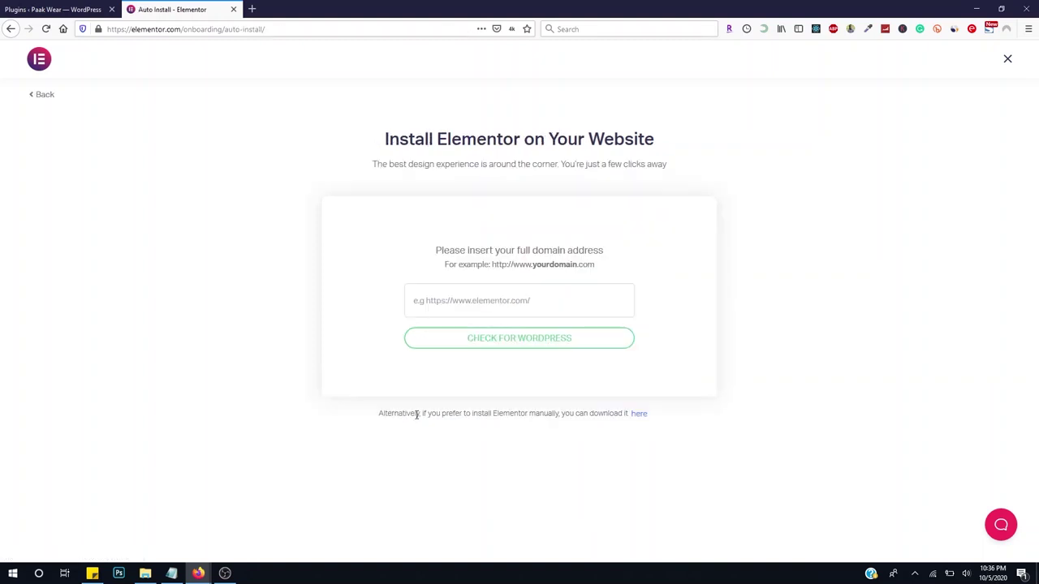
left_click(640, 414)
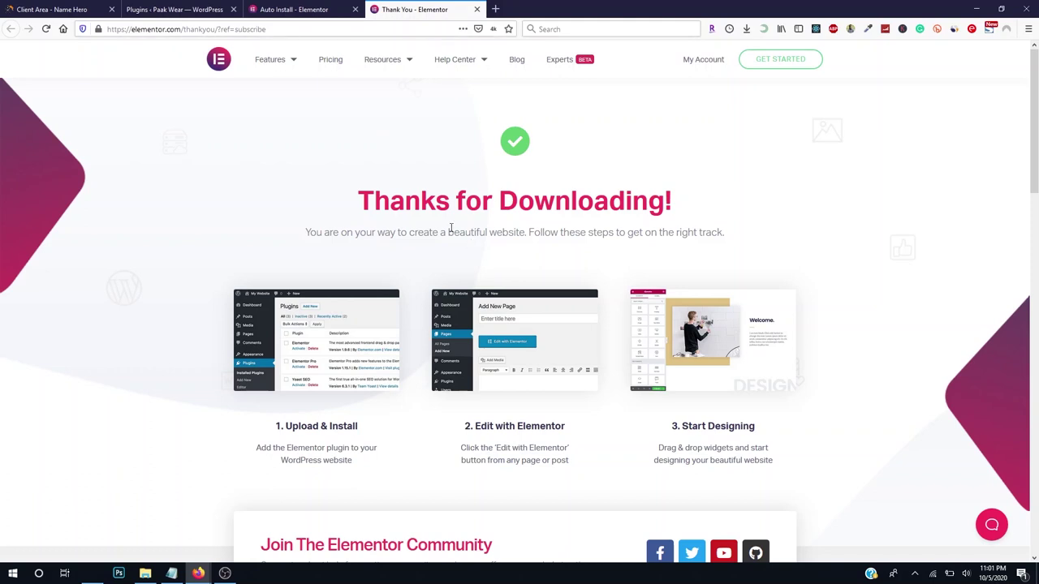
Close the Elementor tabs and try installing the elementor-3.0.11.zip file through Upload Plugin.
left_click(477, 9)
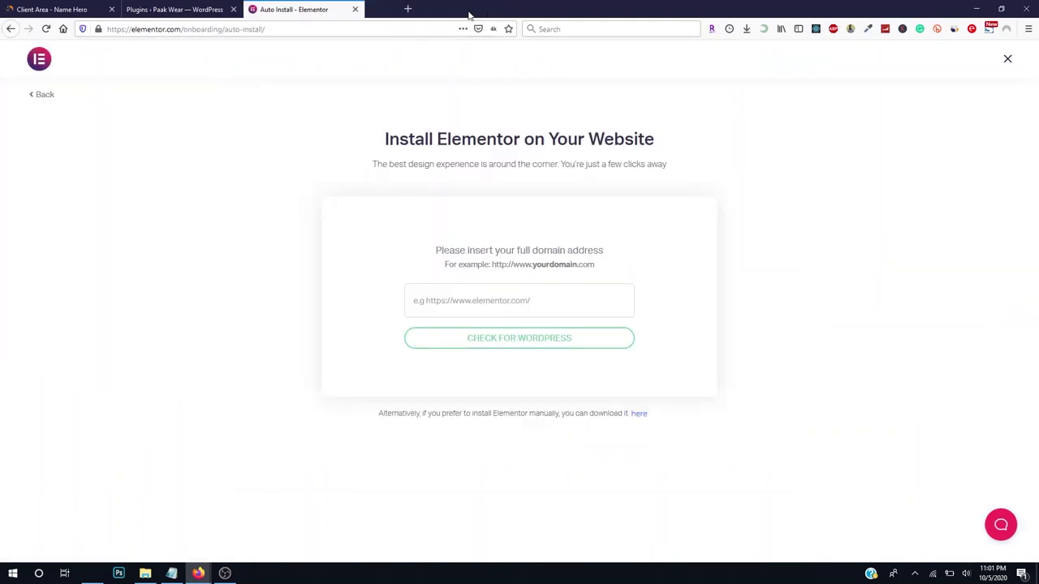
left_click(355, 9)
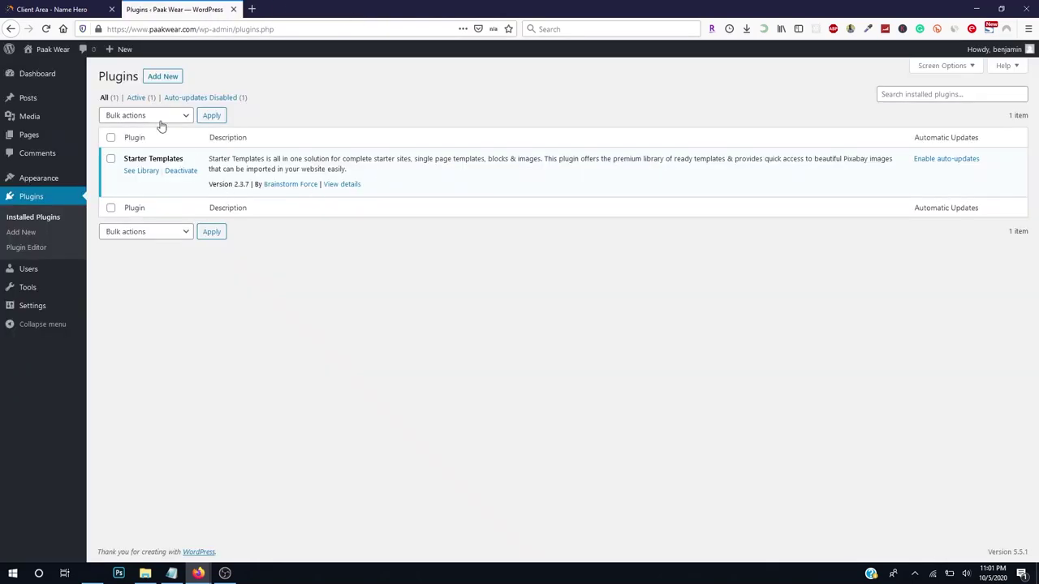
left_click(170, 77)
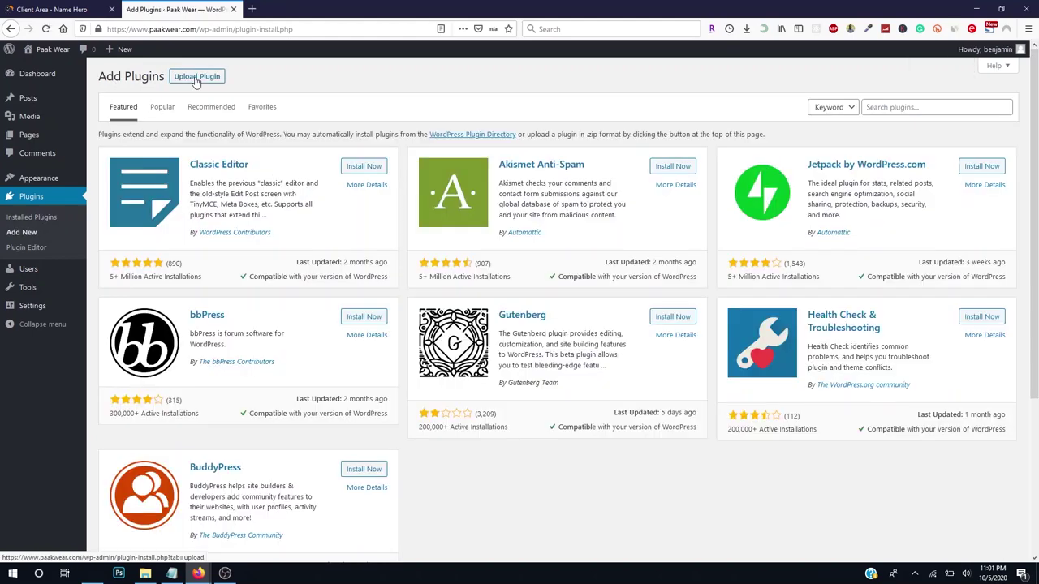
left_click(198, 76)
left_click(482, 176)
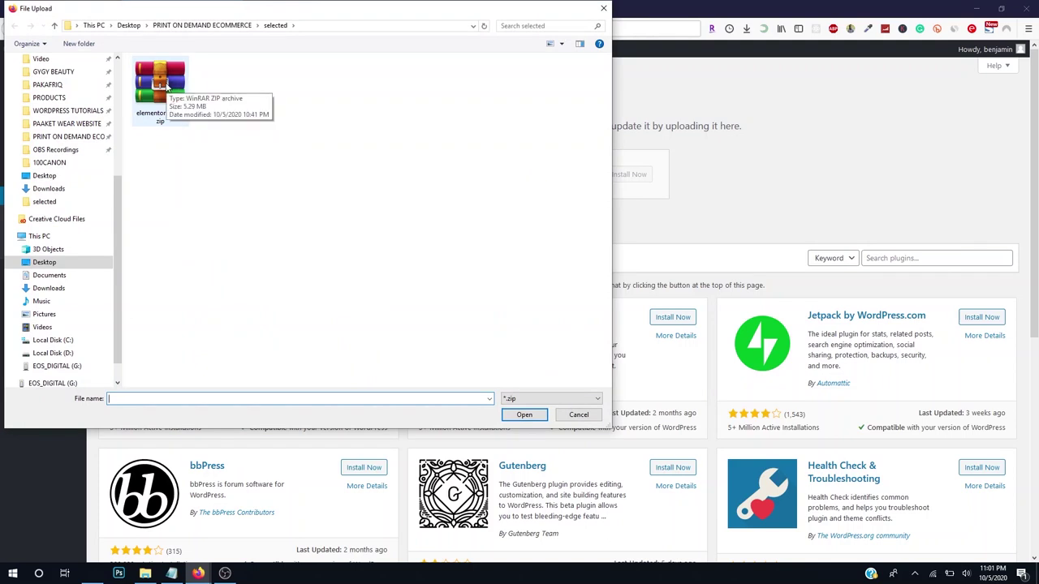
double_click(166, 84)
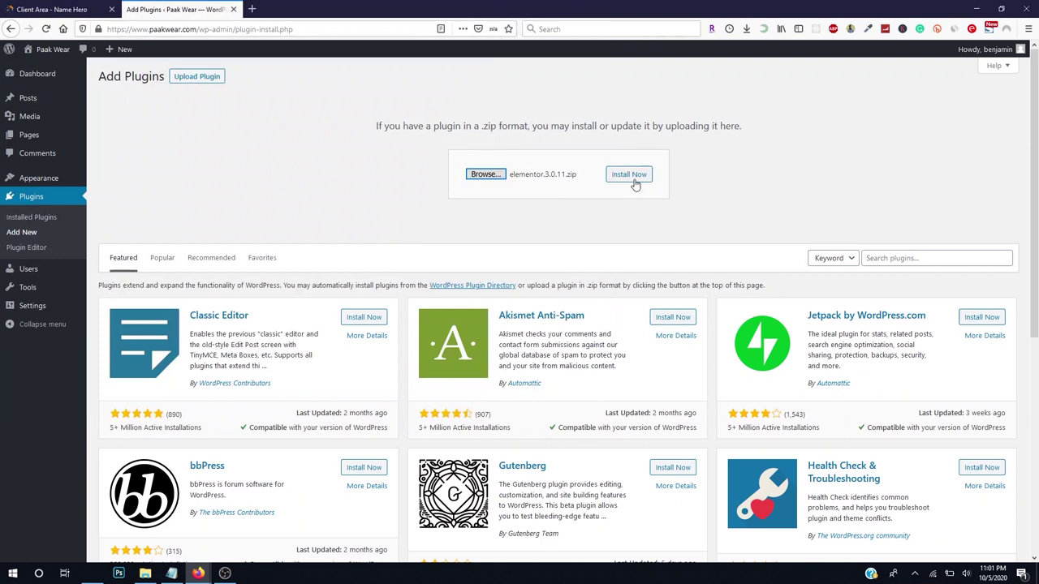
left_click(626, 177)
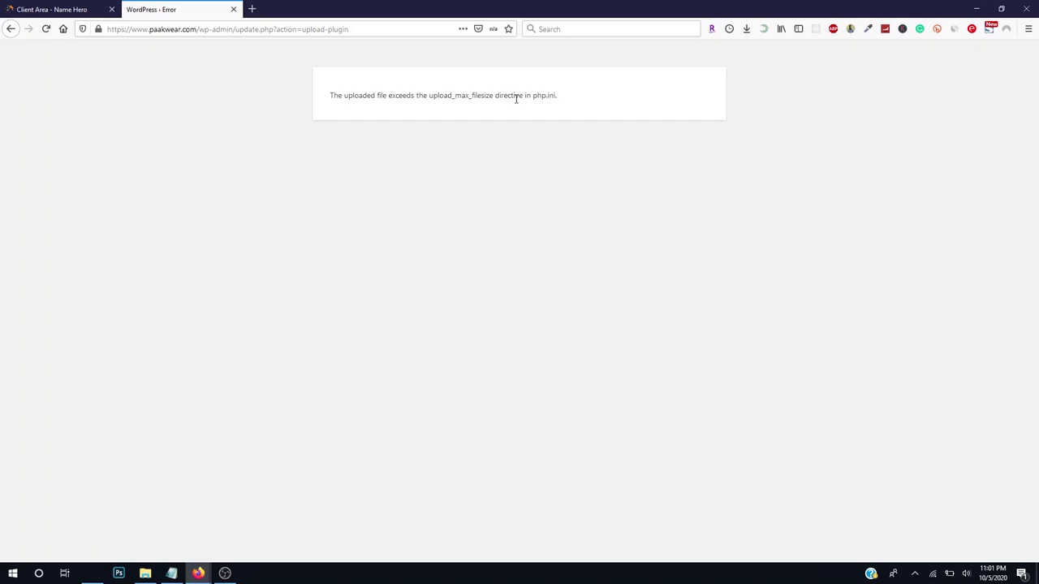
Log in to the NameHero cPanel and open the PHP version settings.
left_click(63, 9)
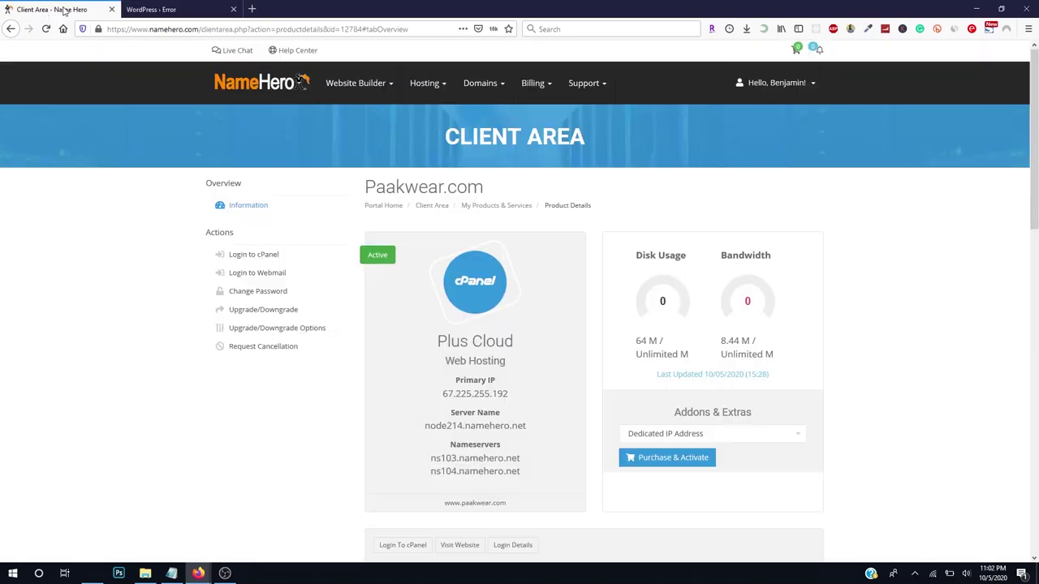
left_click(256, 255)
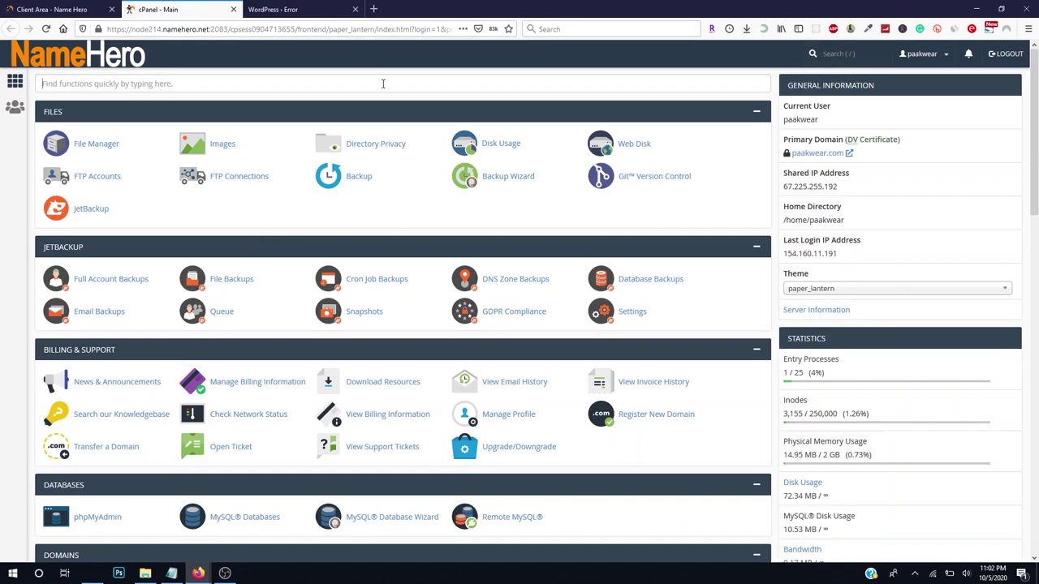
type("php")
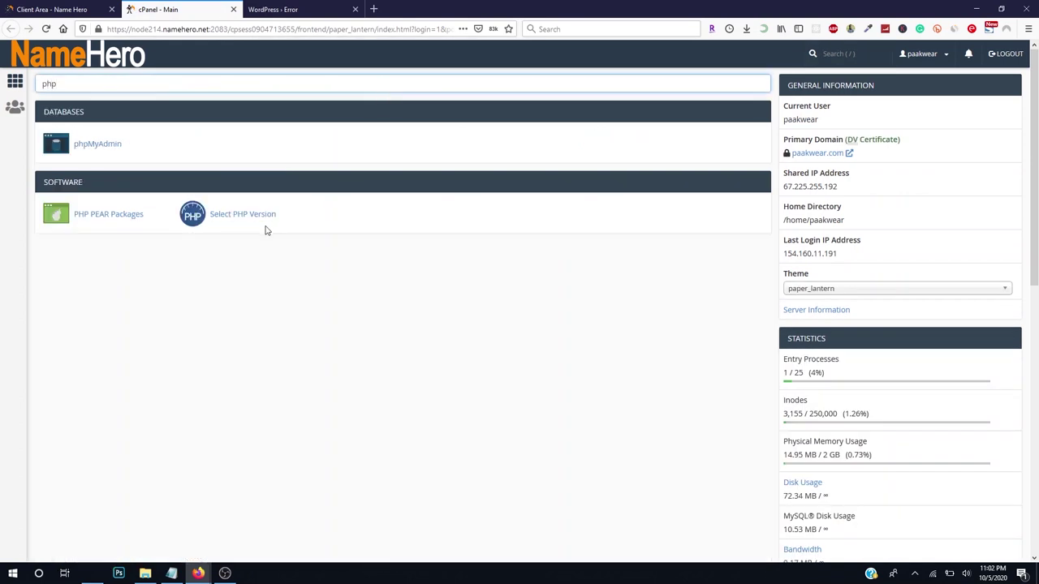
left_click(227, 217)
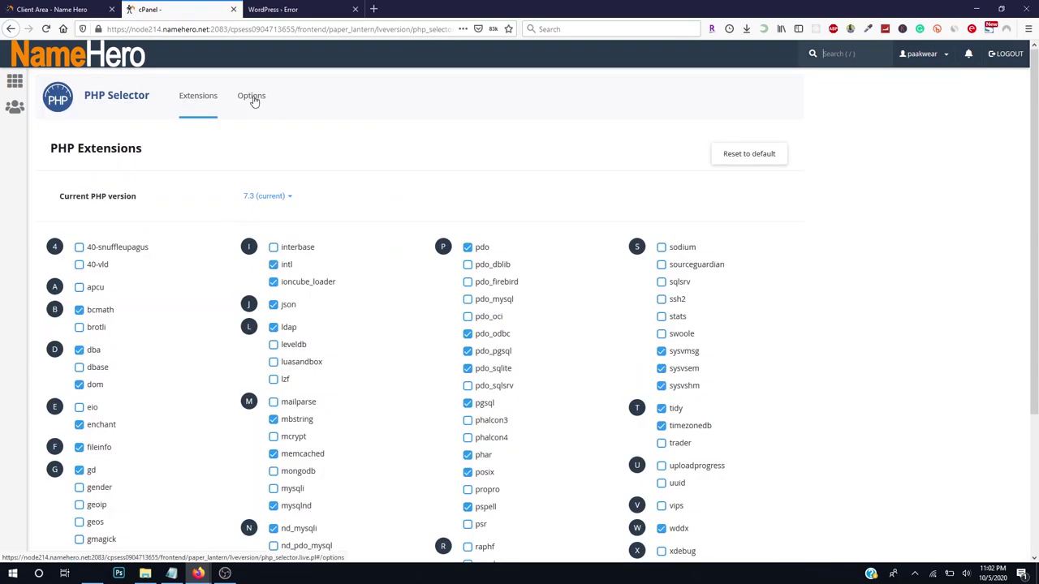
Set upload_max_filesize to 512M in the PHP options, then close cPanel.
left_click(252, 97)
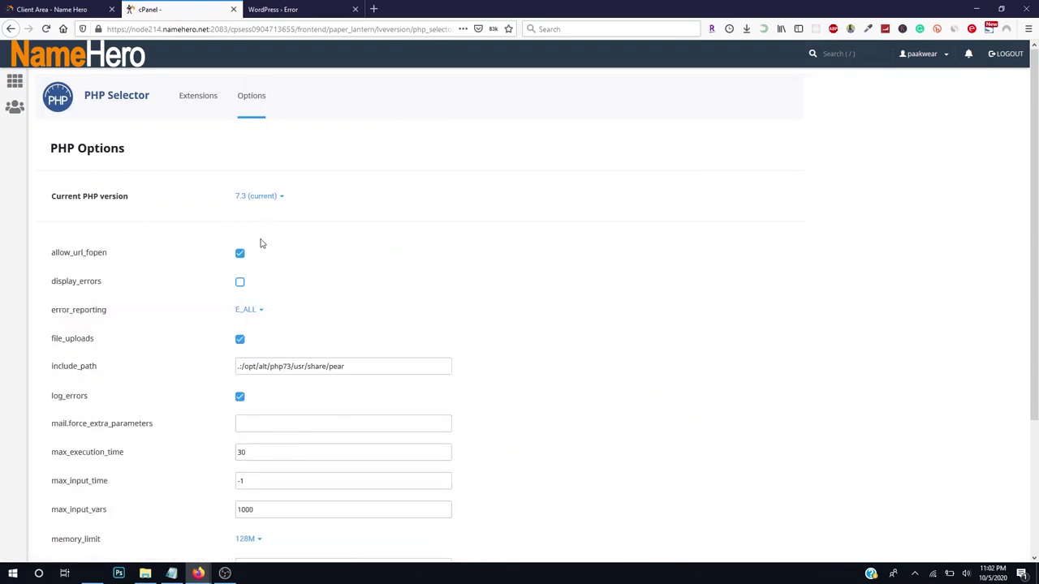
scroll(261, 239, "down", 3)
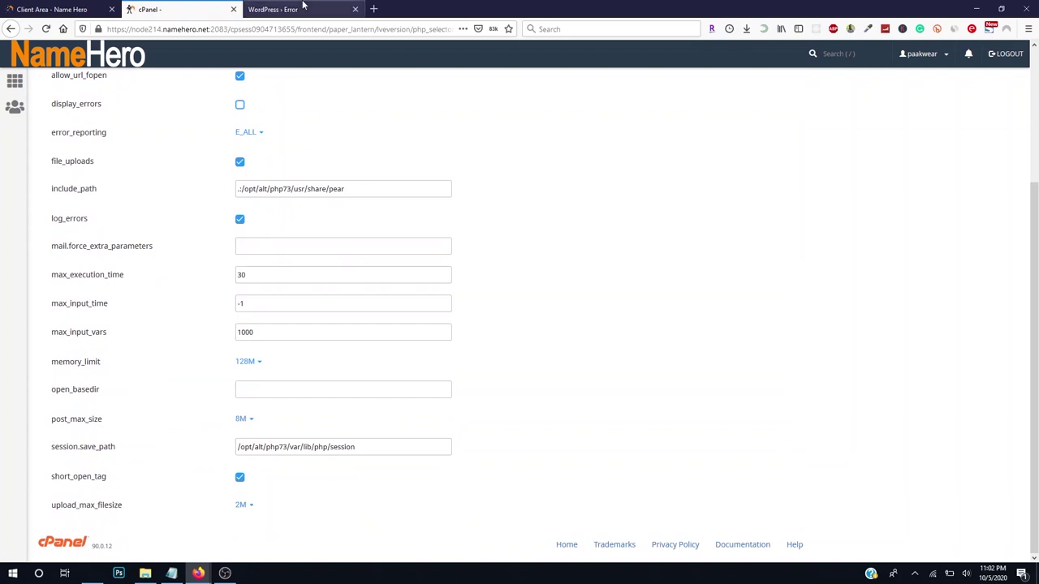
left_click(244, 505)
scroll(247, 487, "down", 4)
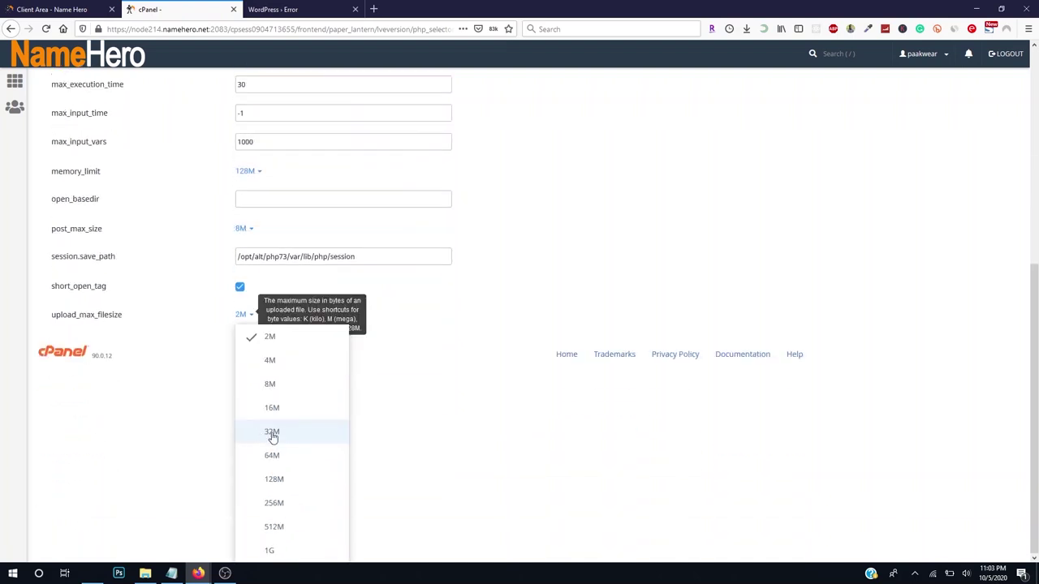
left_click(279, 504)
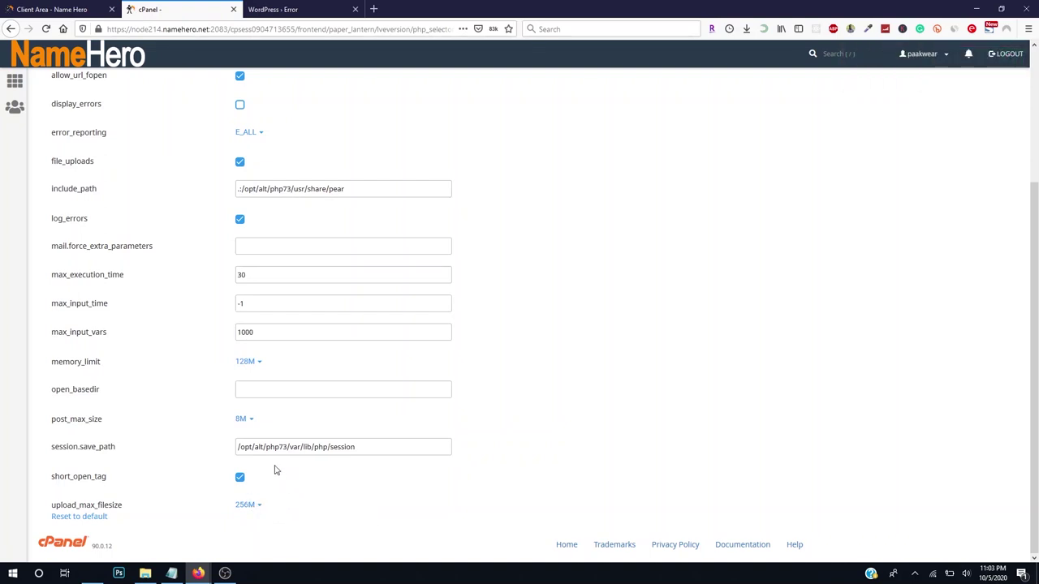
left_click(246, 505)
left_click(272, 528)
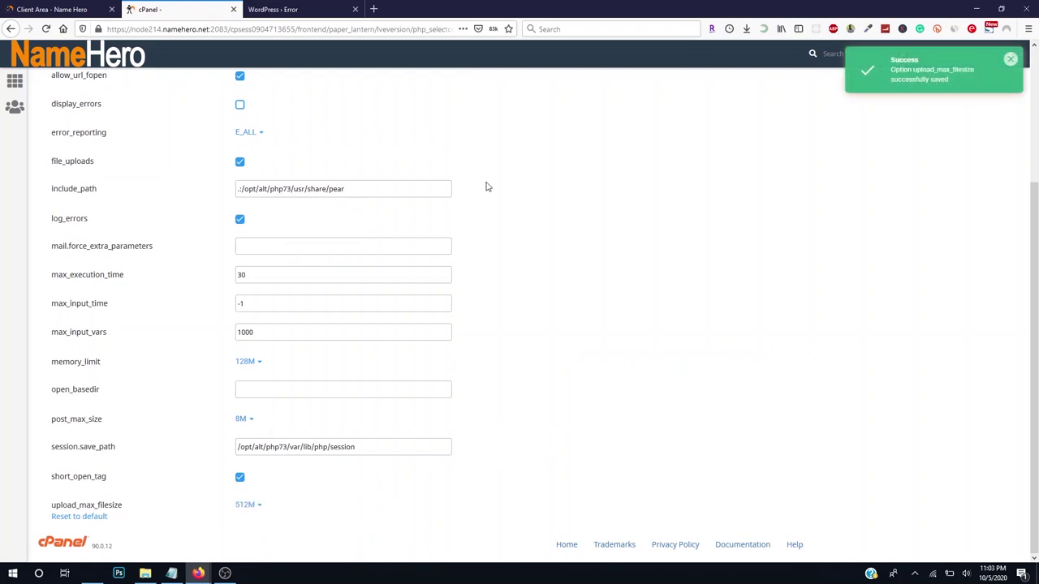
scroll(240, 162, "up", 3)
left_click(233, 9)
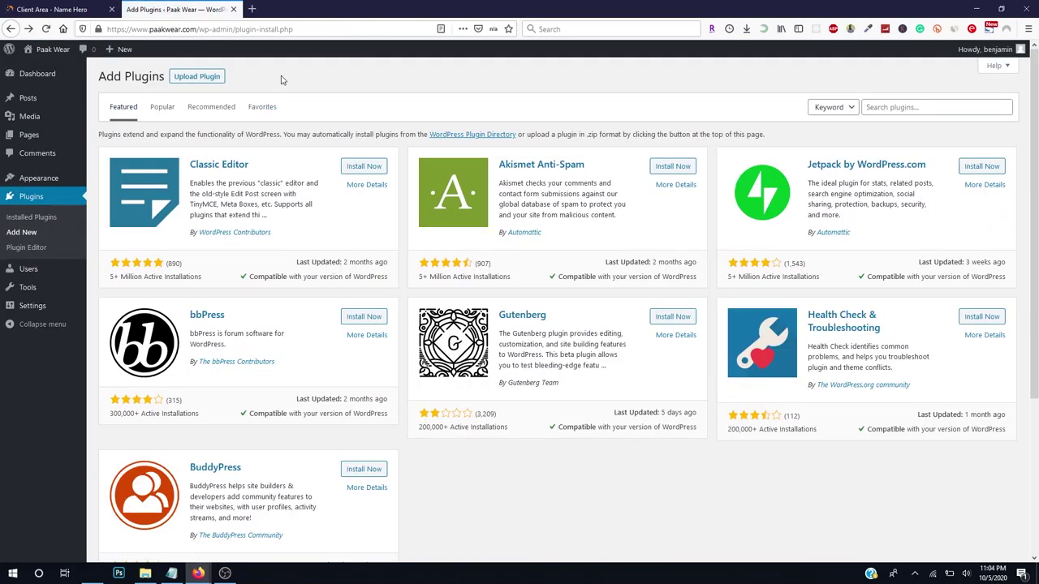
Upload elementor.3.0.11.zip again, install it, and activate the Elementor plugin.
left_click(207, 79)
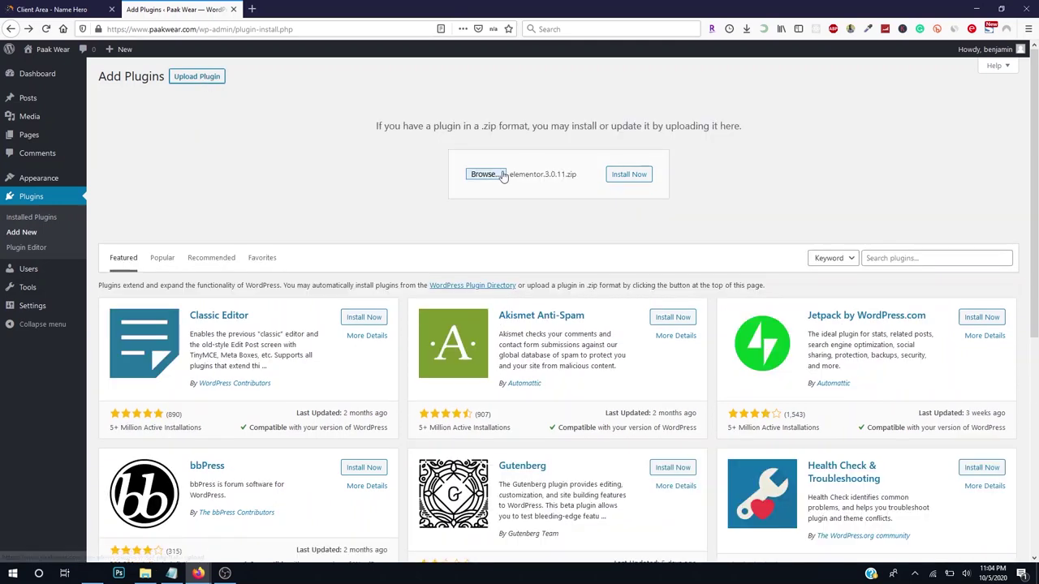
left_click(487, 174)
double_click(160, 84)
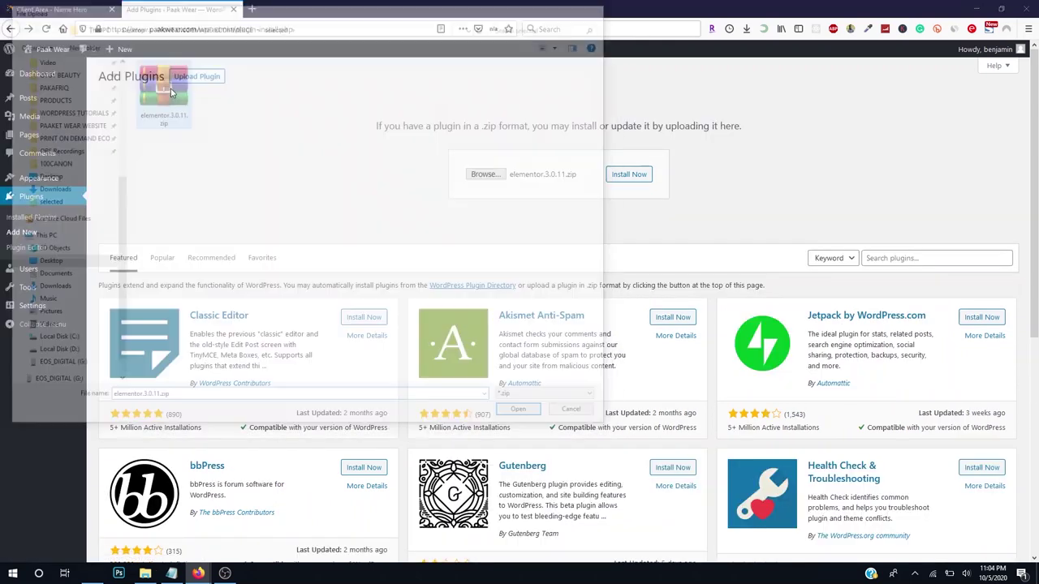
left_click(630, 177)
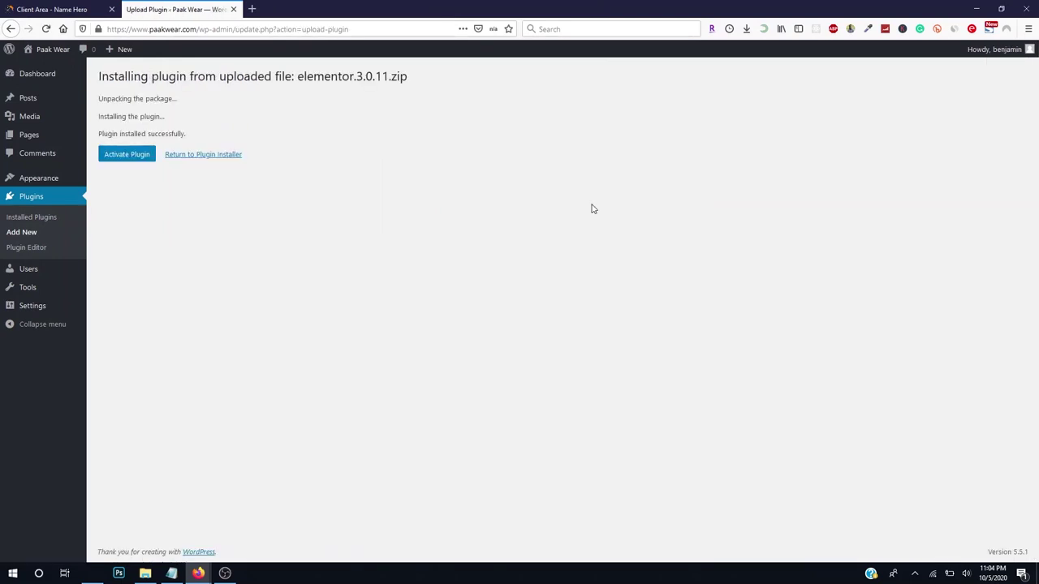
left_click(126, 160)
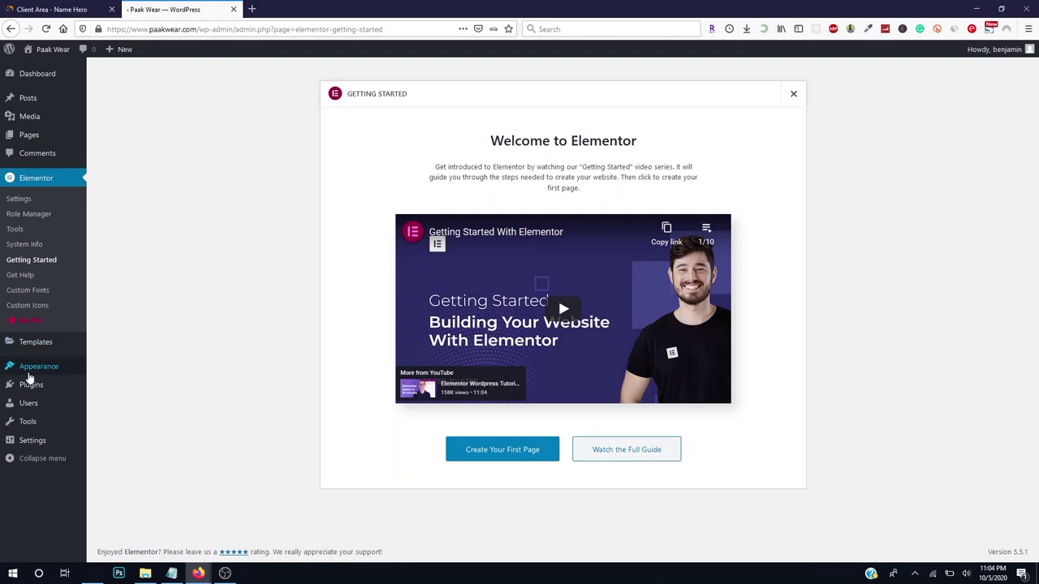
Search the plugin directory for woolentor and install WooLentor.
mouse_move(35, 387)
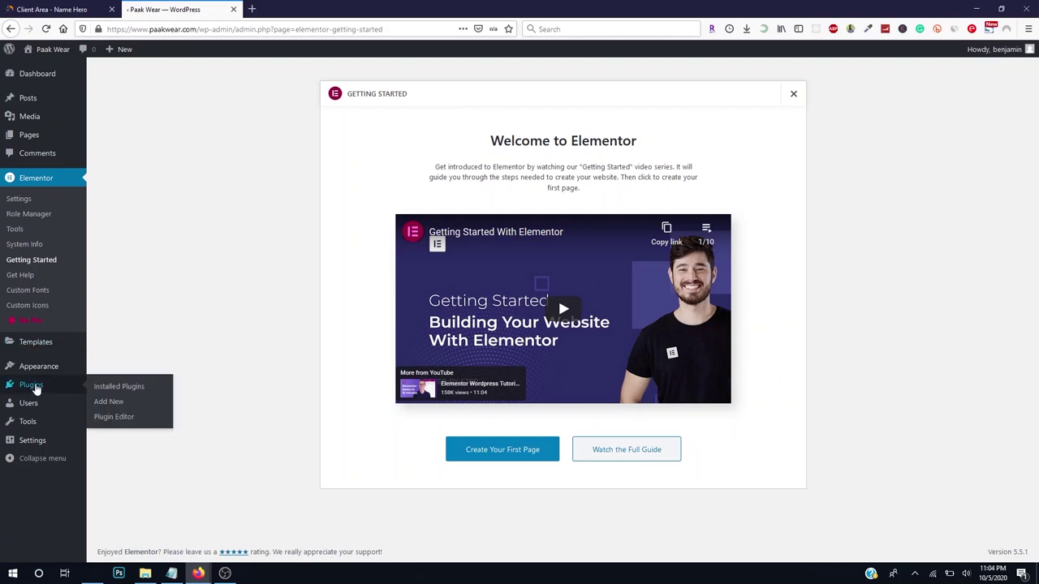
left_click(109, 402)
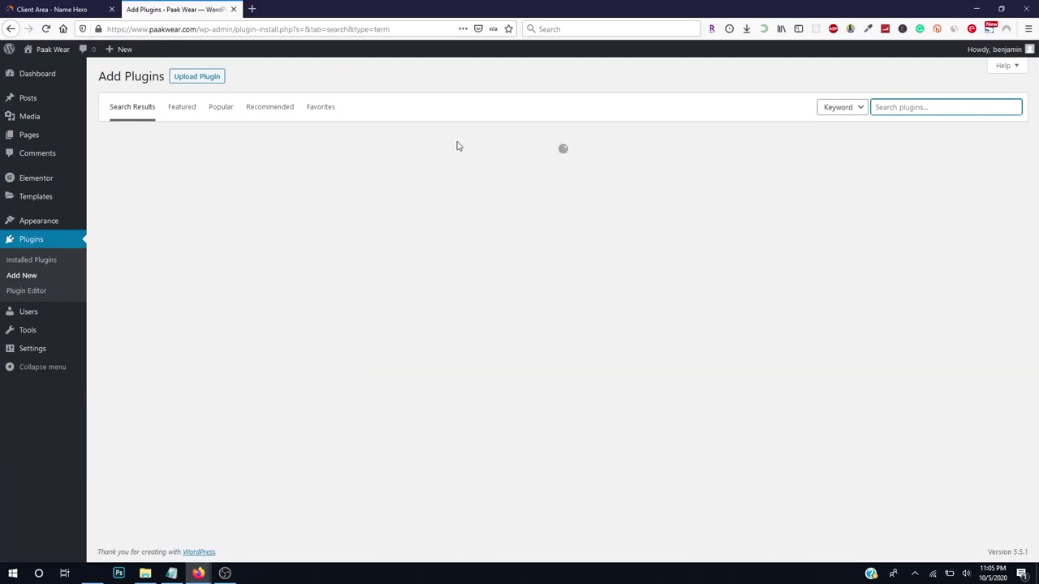
type("woolentor")
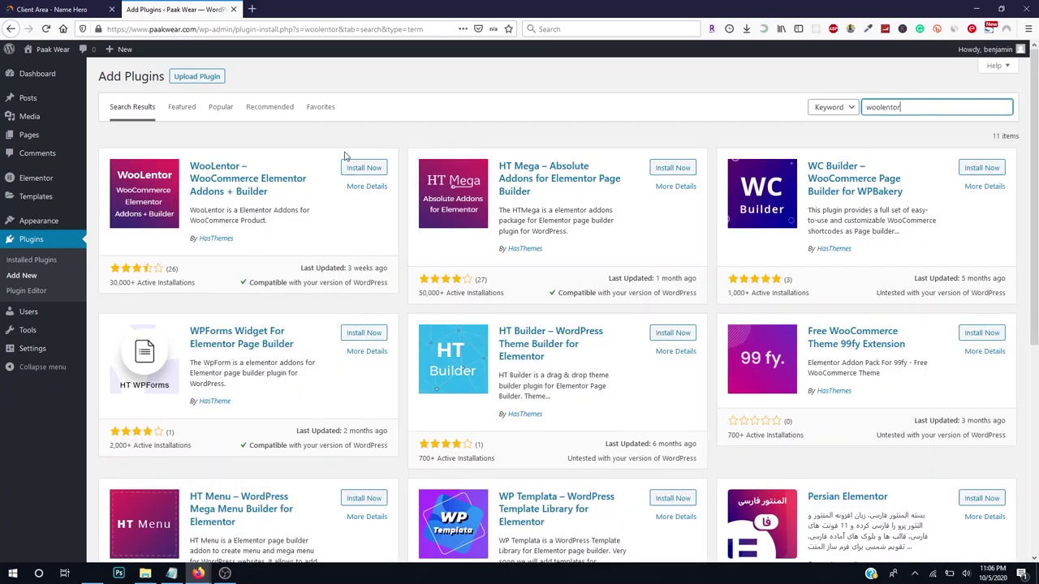
left_click(358, 168)
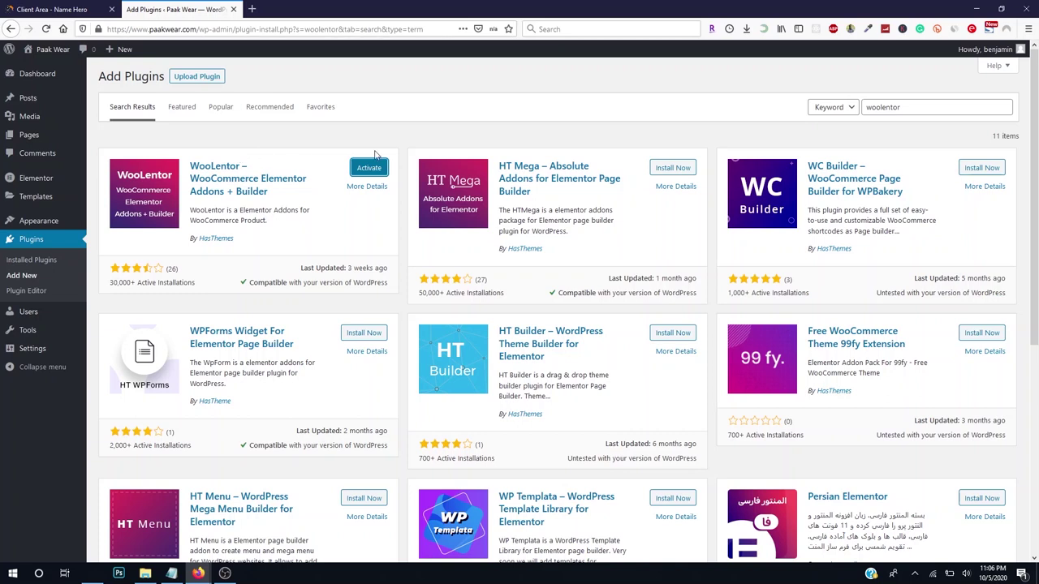
Search for elementskit and install the Elements kit Elementor addons plugin.
double_click(892, 106)
type("elementkit")
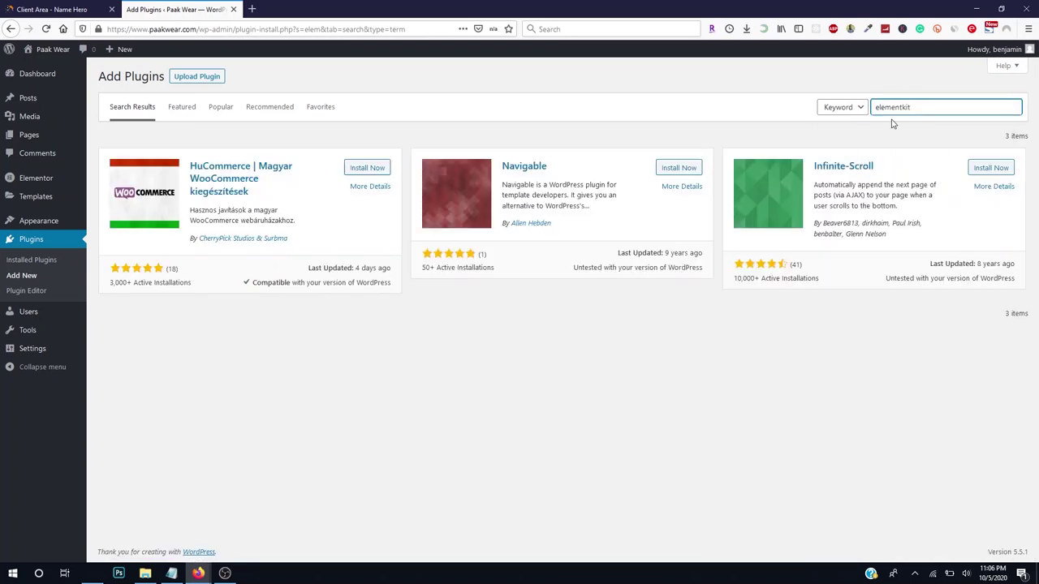
key("BackSpace")
key("BackSpace")
key("BackSpace")
type("s")
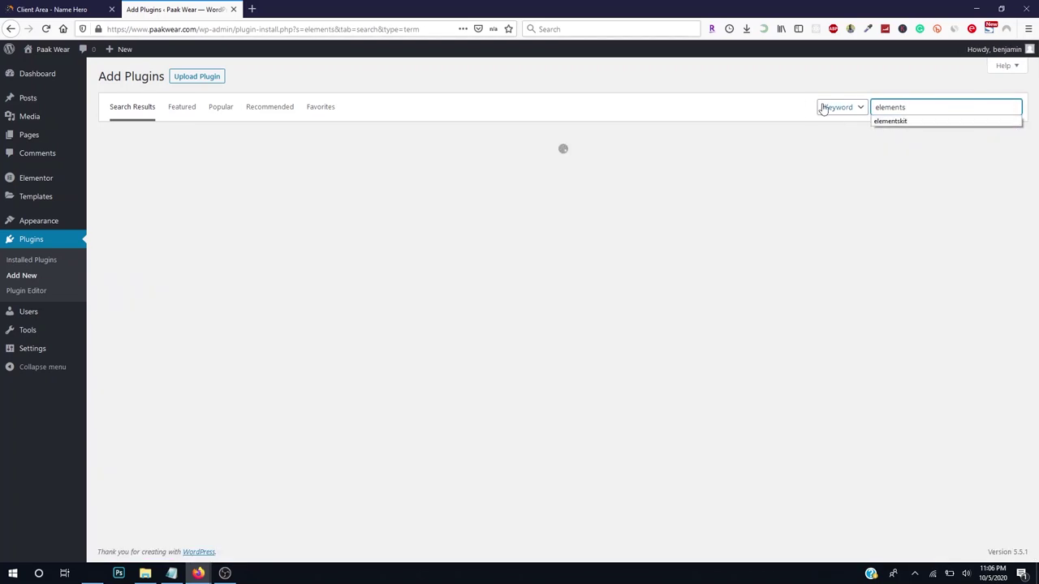
key("Down")
key("Return")
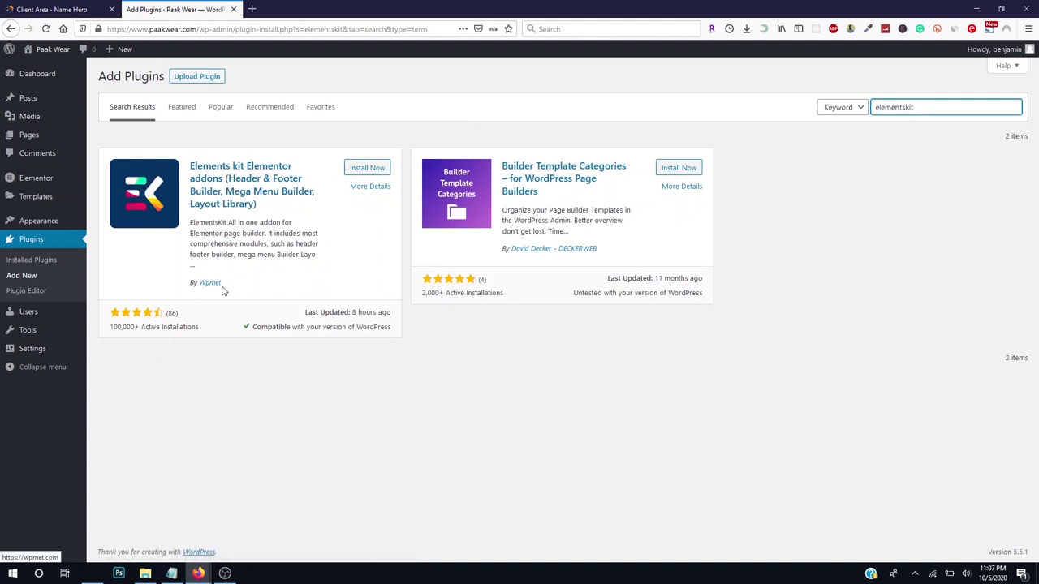
left_click(366, 169)
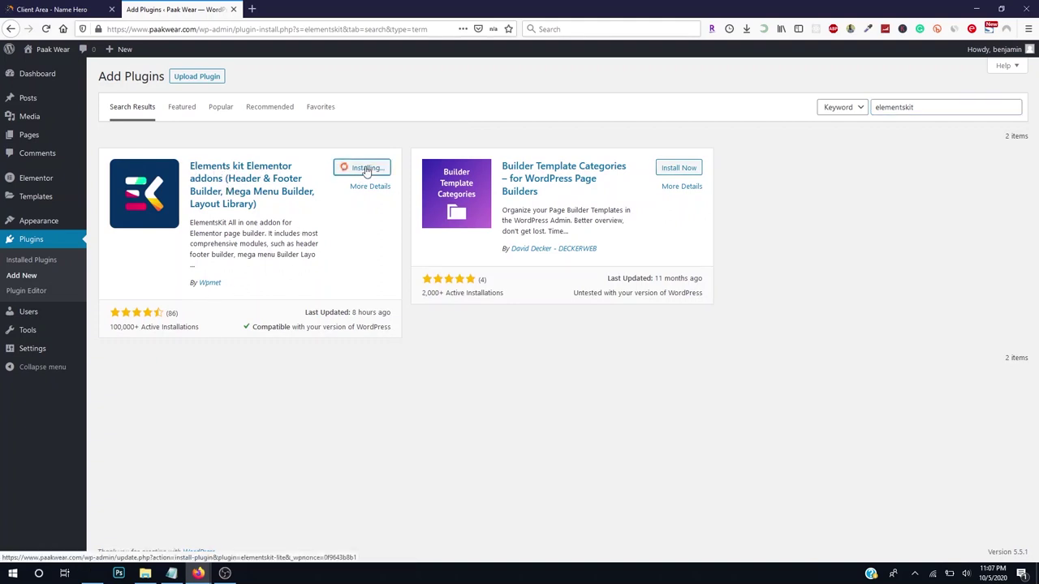
Search for 'sticky menu' and install the Sticky Menu on Scroll plugin.
double_click(906, 109)
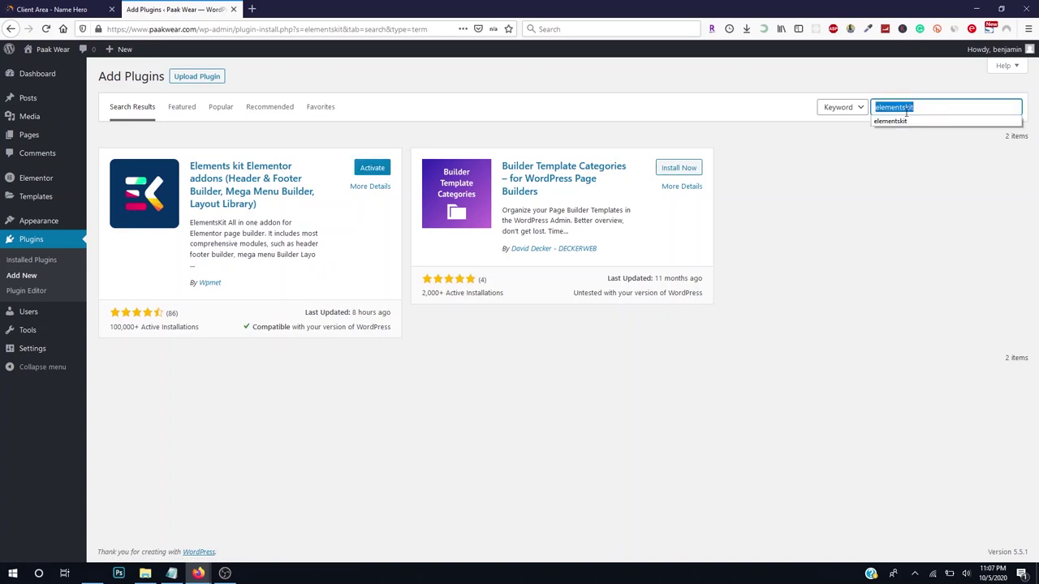
type("sticky menu")
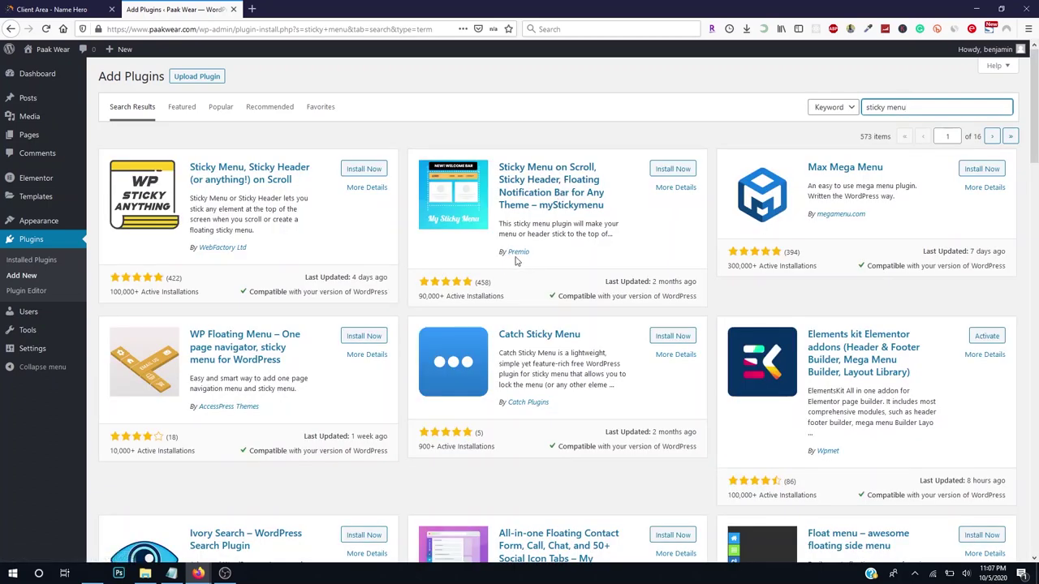
left_click(673, 170)
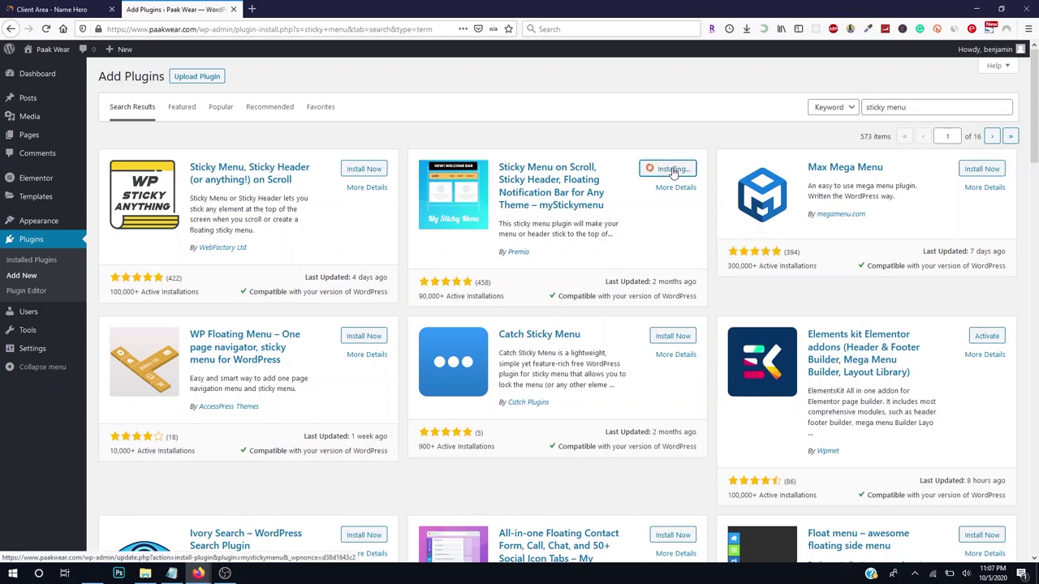
Bulk-activate ElementsKit Lite, myStickymenu, TI WooCommerce Wishlist and WooLentor from Installed Plugins.
left_click(33, 260)
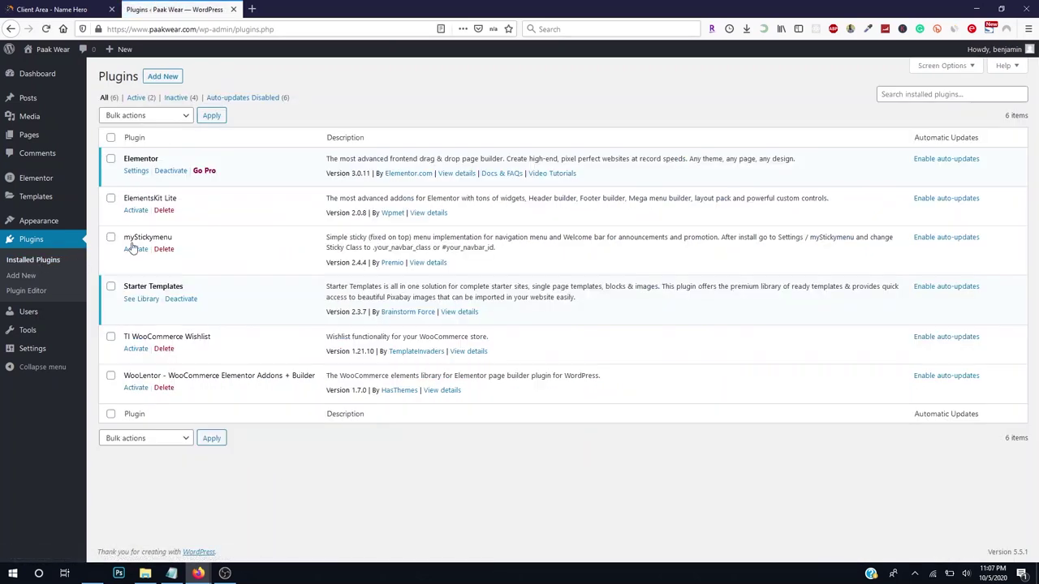
left_click(112, 199)
left_click(111, 241)
left_click(111, 339)
left_click(111, 378)
left_click(143, 120)
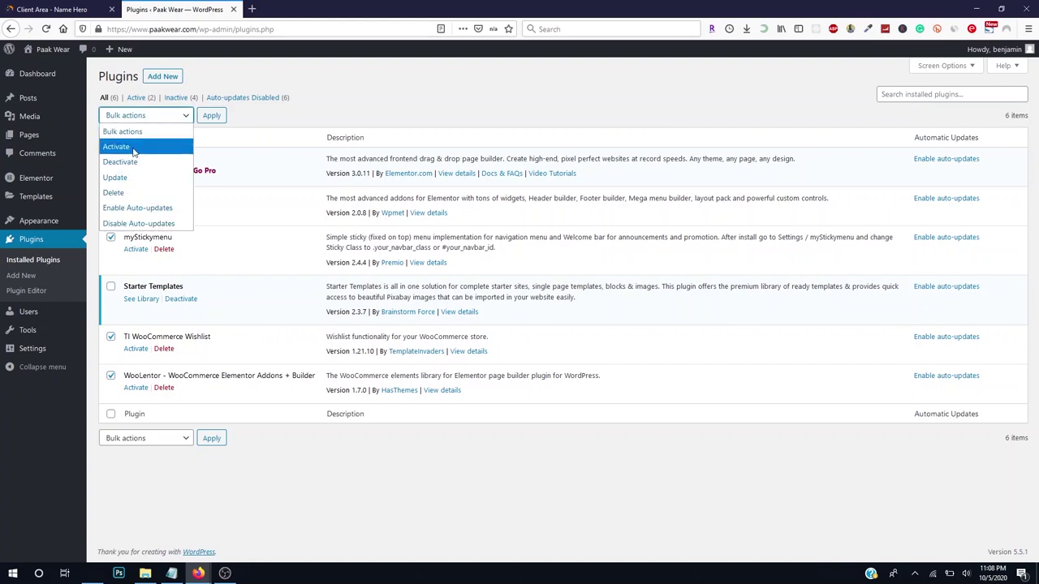
left_click(133, 150)
left_click(211, 118)
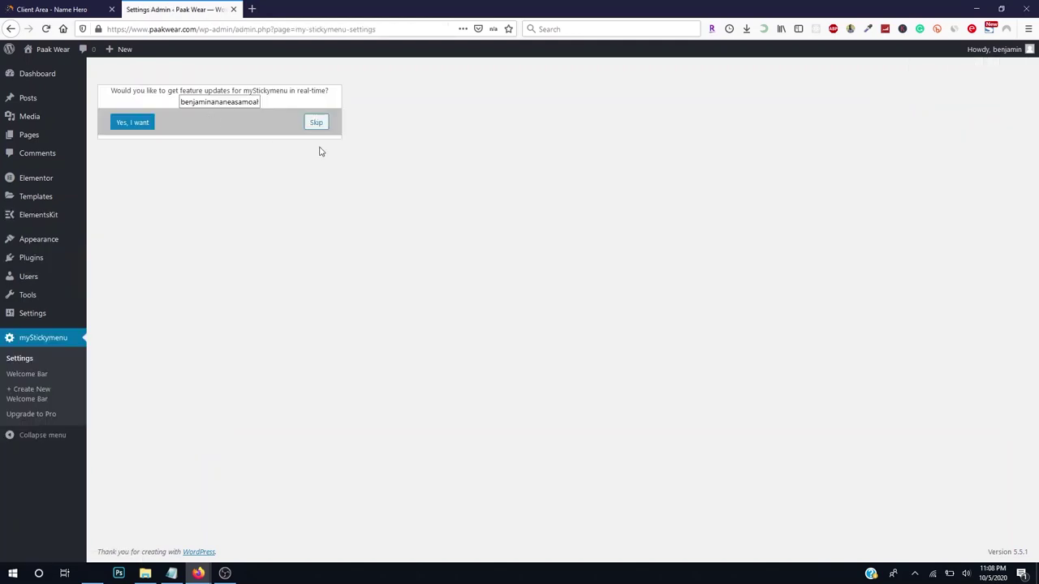
Skip the myStickymenu sign-up and welcome, then activate TI WooCommerce Wishlist and WooLentor.
left_click(316, 122)
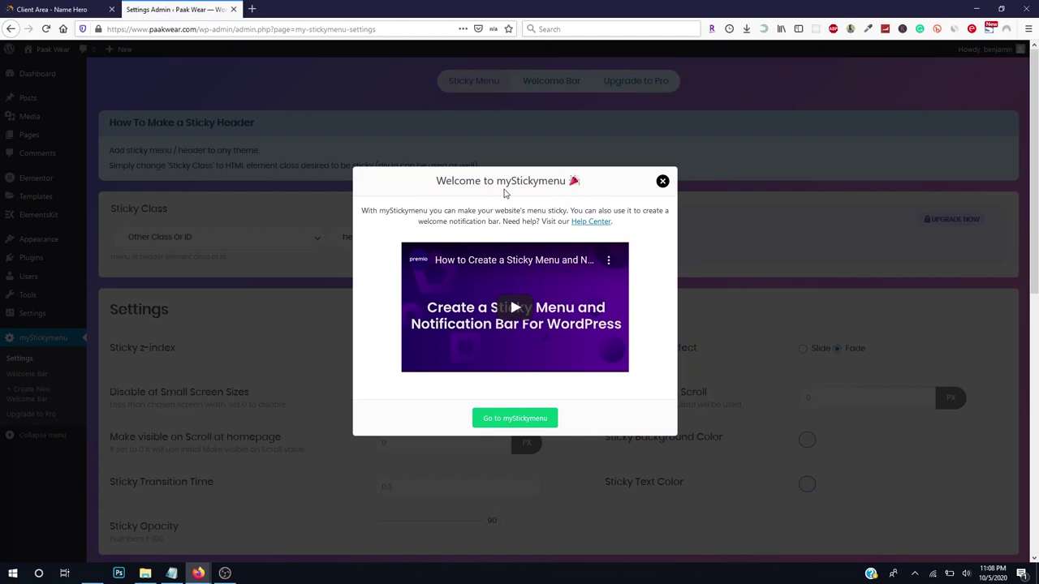
left_click(664, 182)
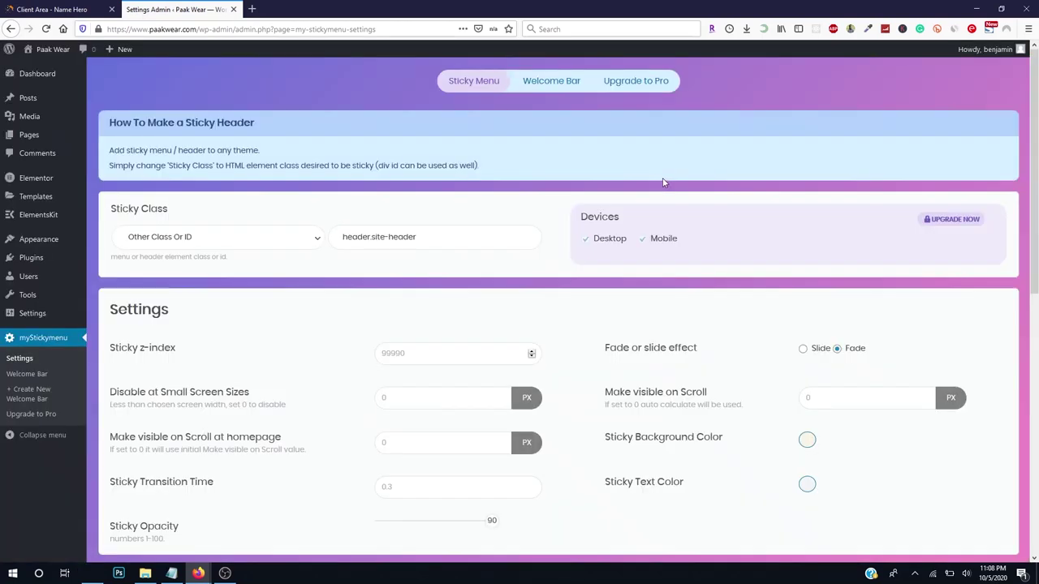
mouse_move(37, 260)
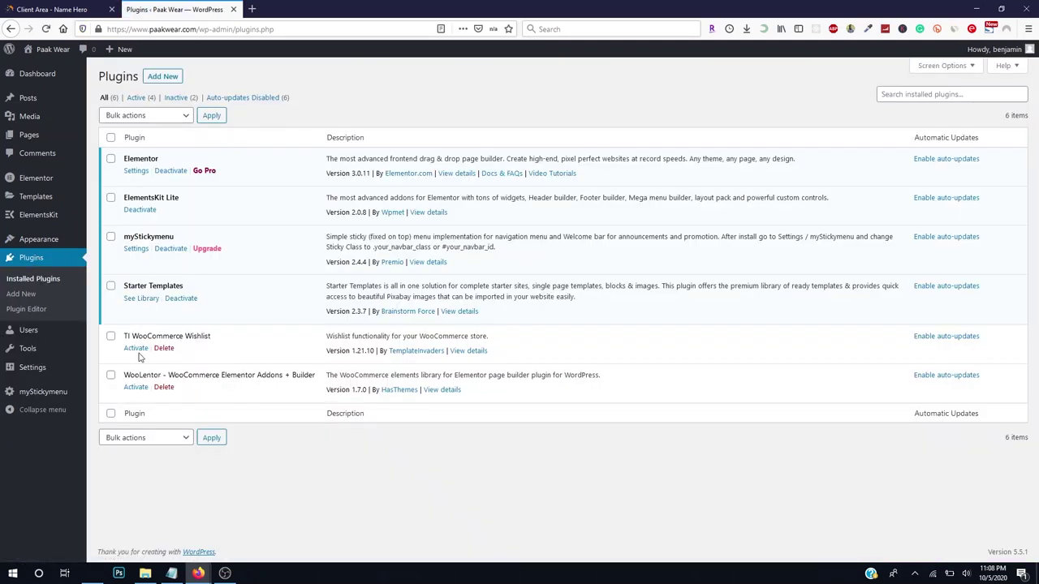
left_click(112, 337)
left_click(133, 388)
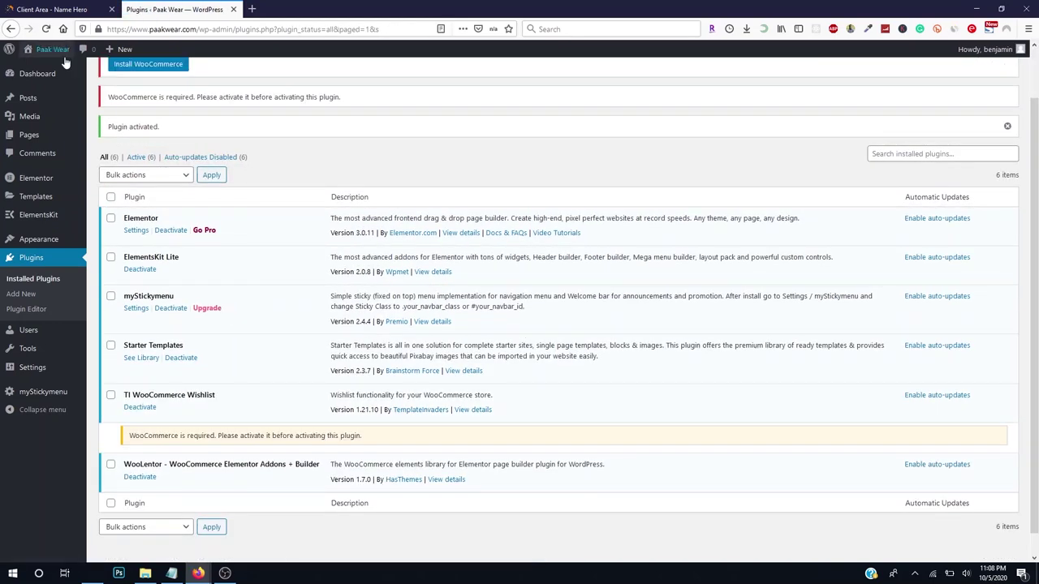
View the live Paak Wear site, then return to the admin dashboard.
mouse_move(48, 50)
left_click(40, 70)
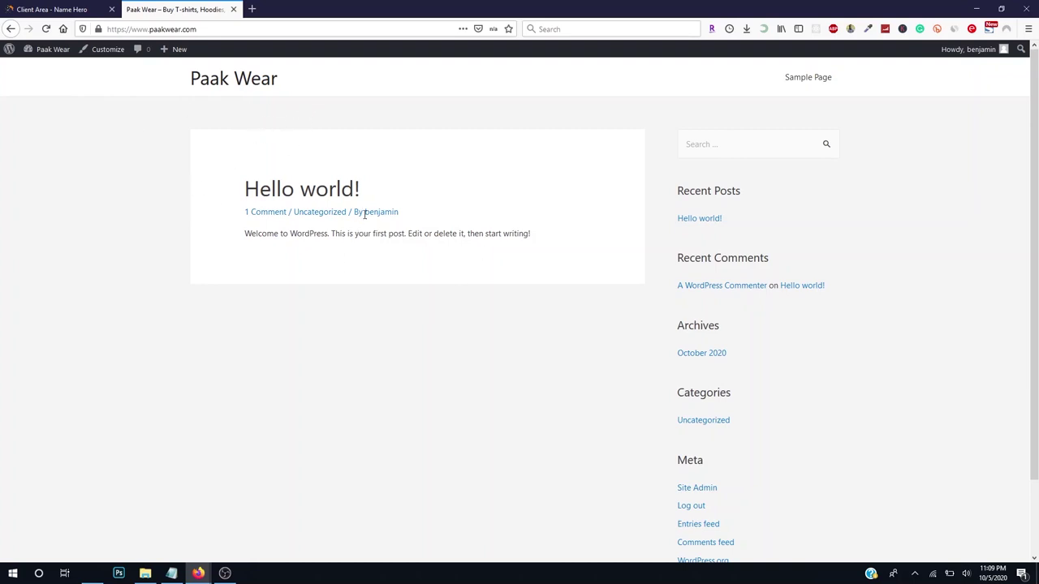
mouse_move(53, 49)
left_click(51, 70)
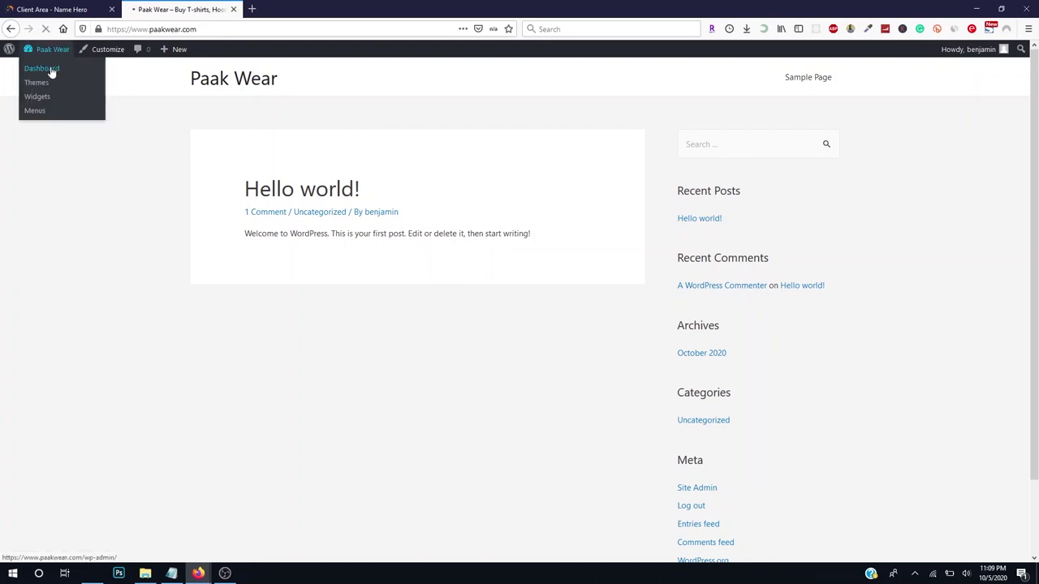
Move the Sample Page and Privacy Policy pages to Trash in bulk.
mouse_move(28, 175)
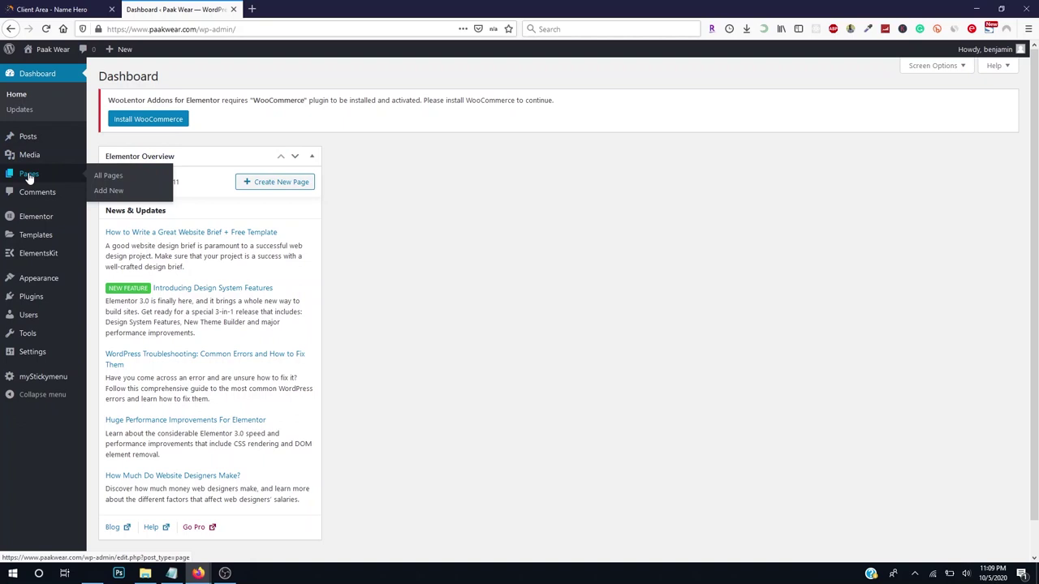
left_click(29, 175)
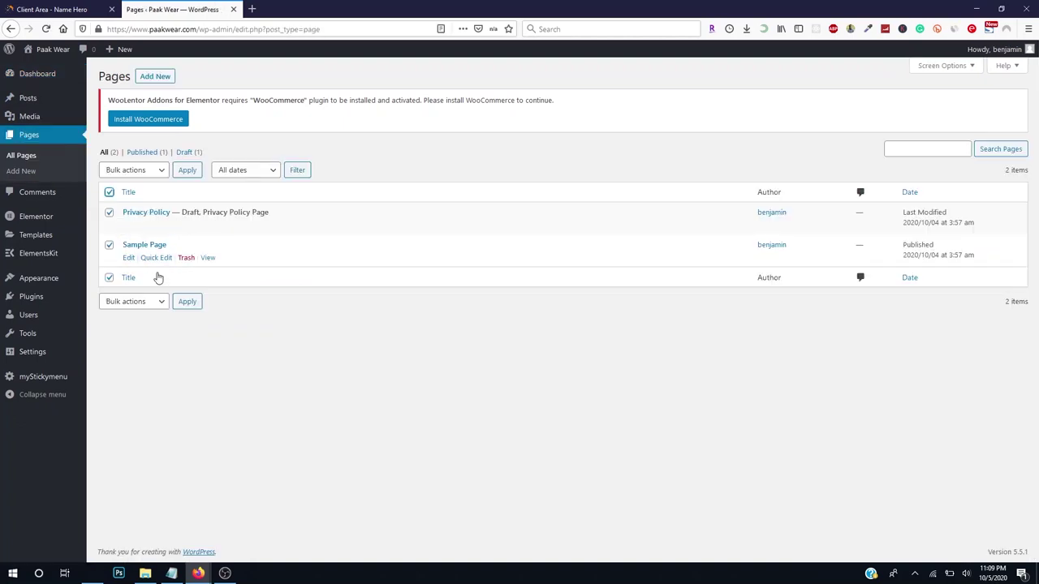
left_click(126, 301)
left_click(123, 348)
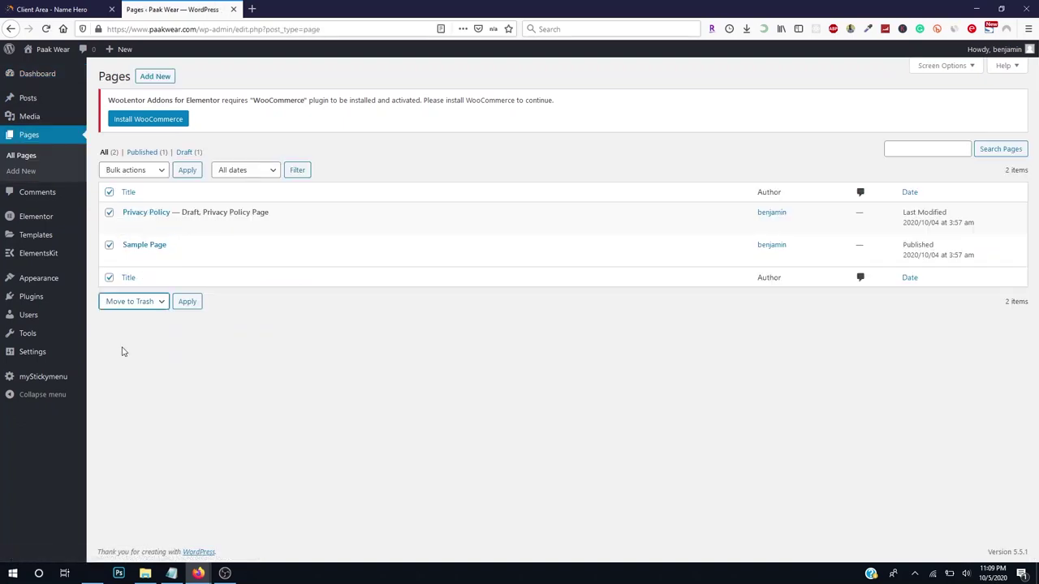
left_click(188, 301)
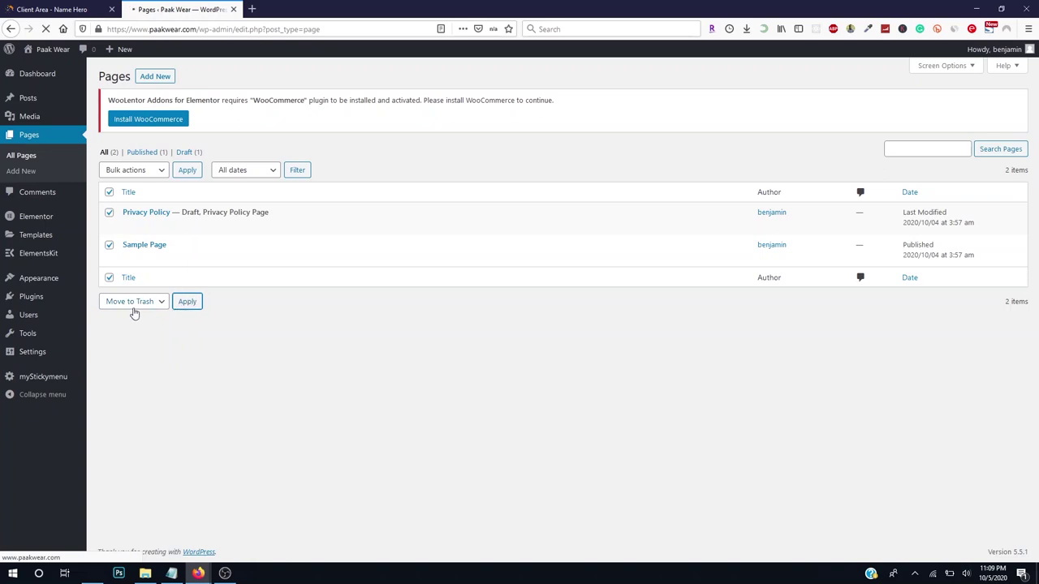
Trash the default Hello world! post.
mouse_move(24, 99)
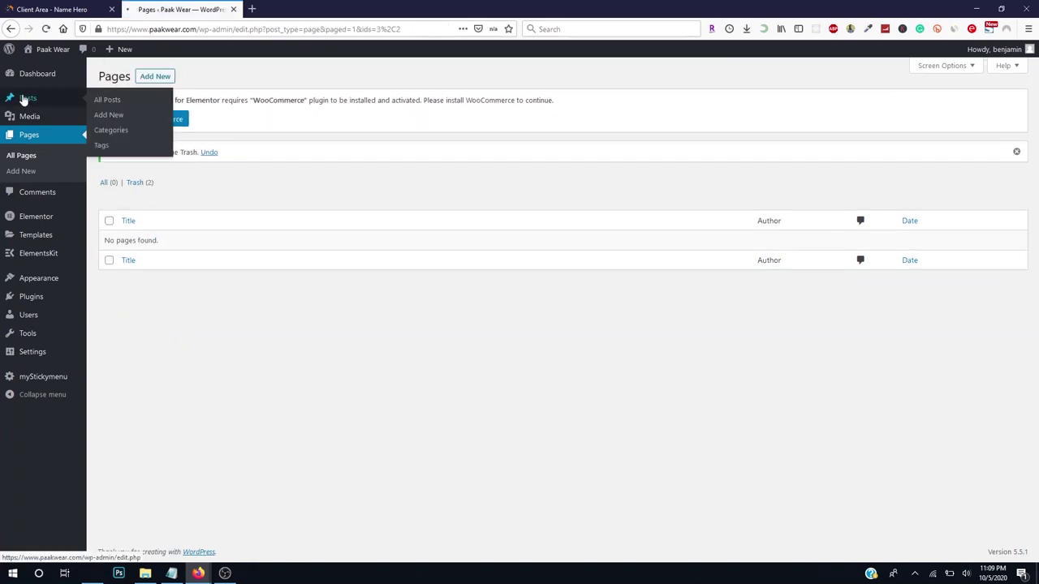
left_click(57, 103)
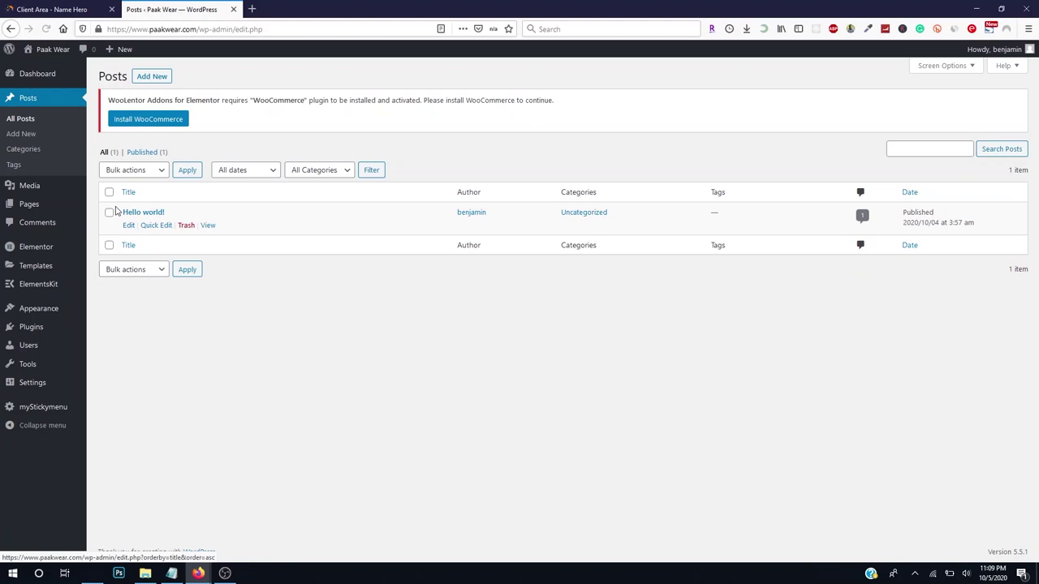
left_click(186, 225)
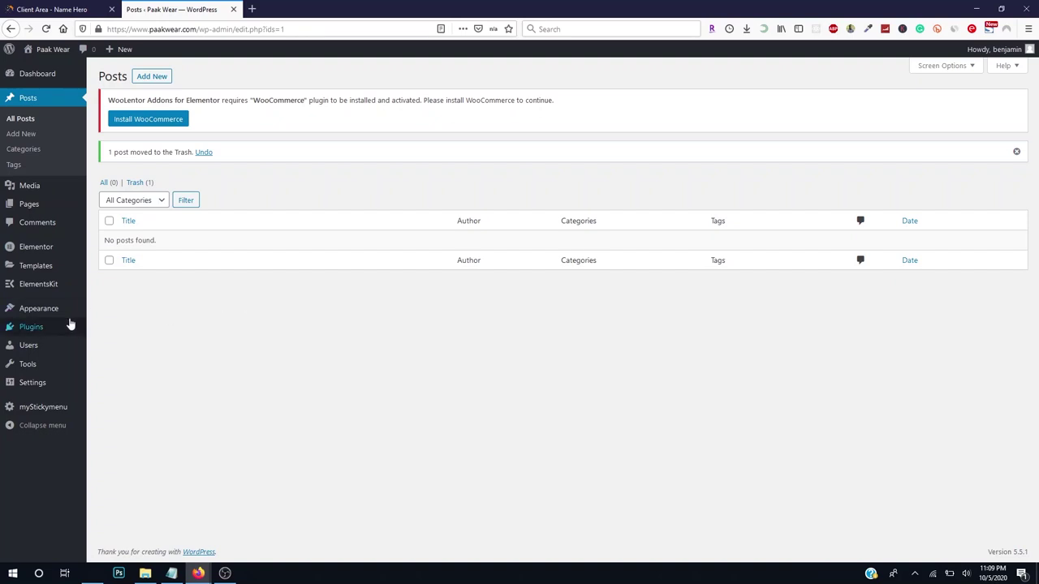
mouse_move(52, 313)
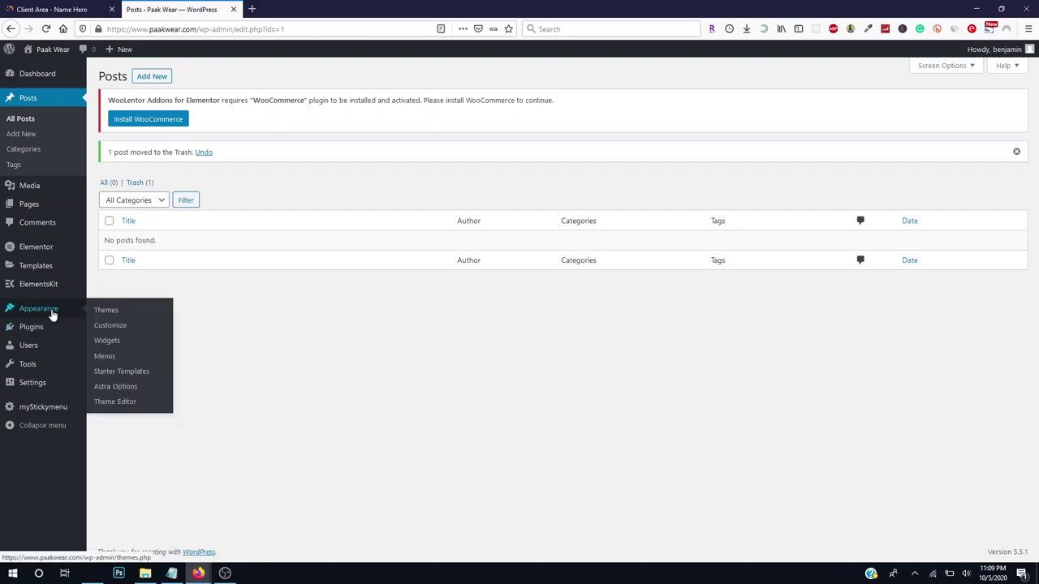
Open Starter Templates and filter the library to free eCommerce templates.
left_click(124, 375)
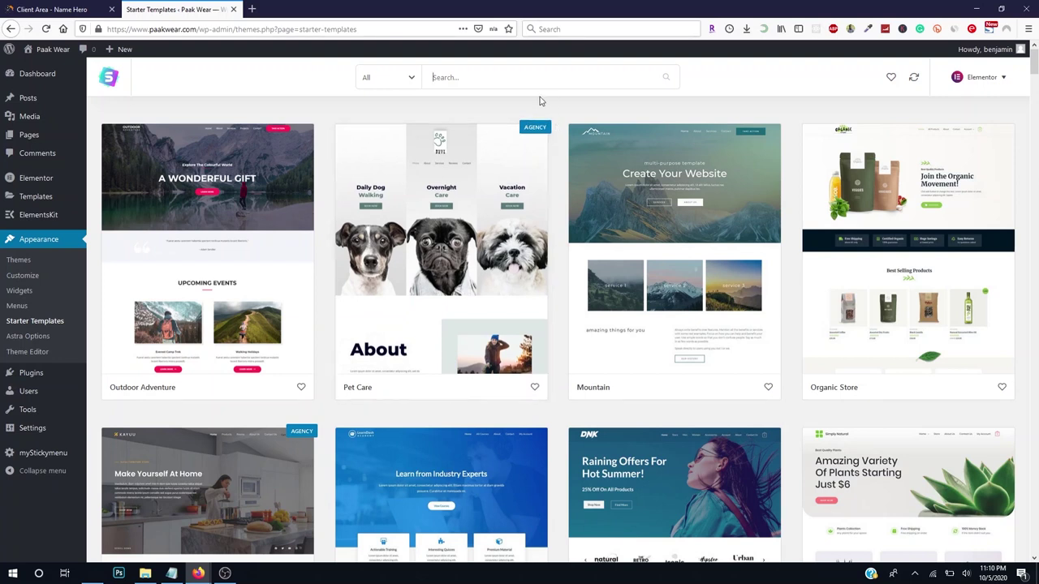
left_click(411, 78)
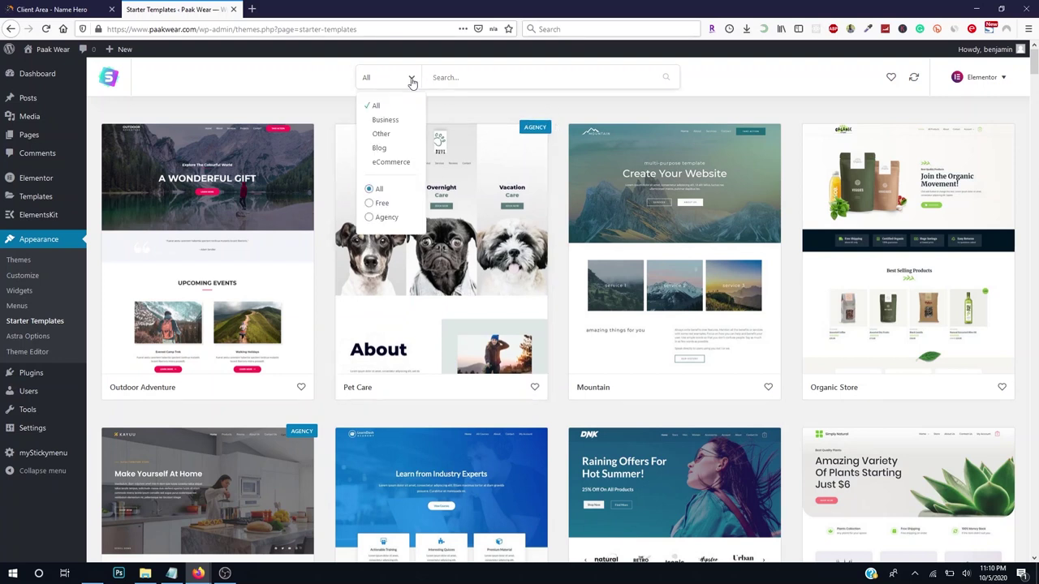
left_click(380, 163)
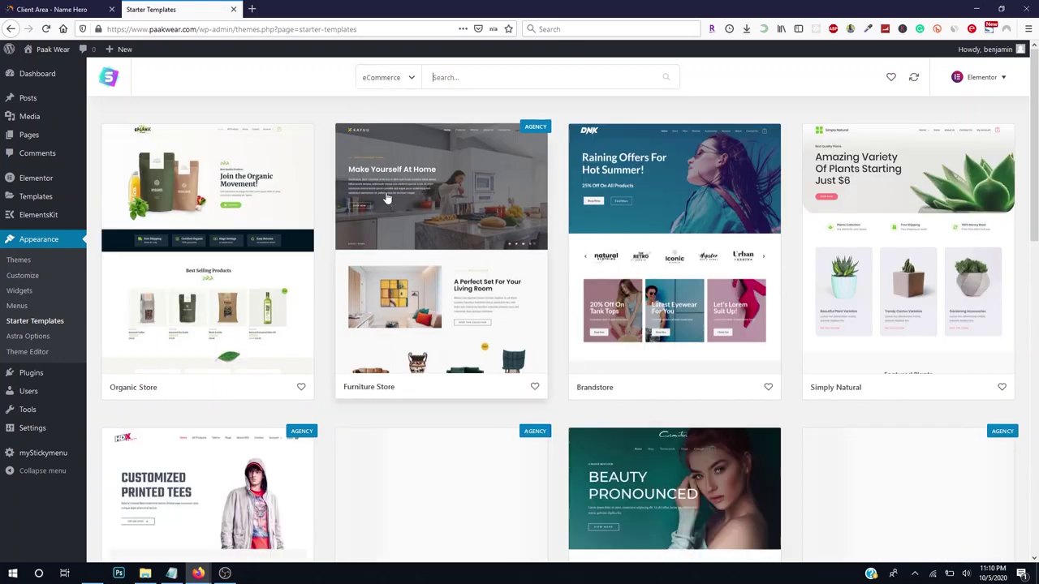
left_click(406, 80)
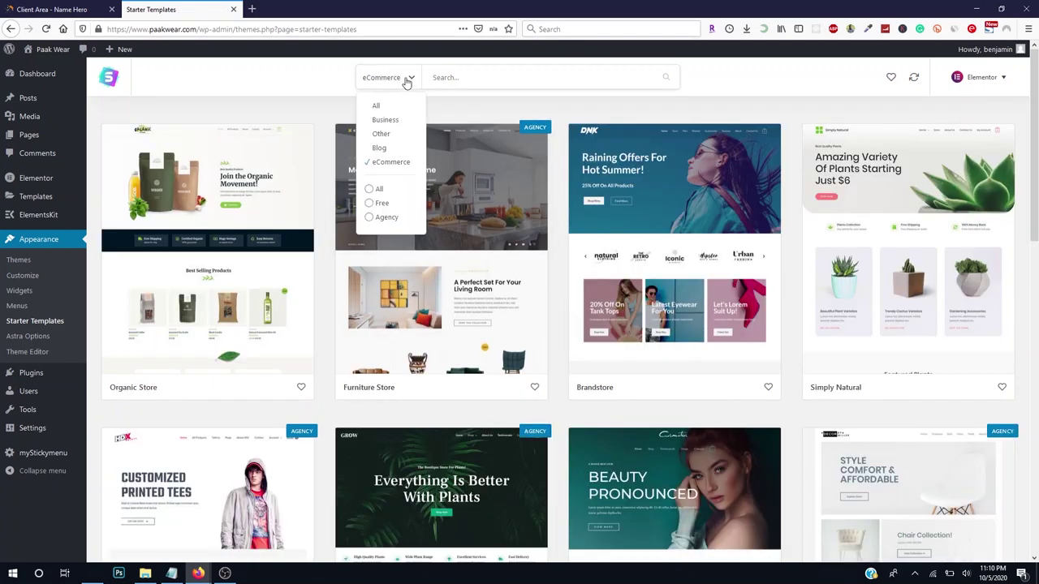
left_click(369, 204)
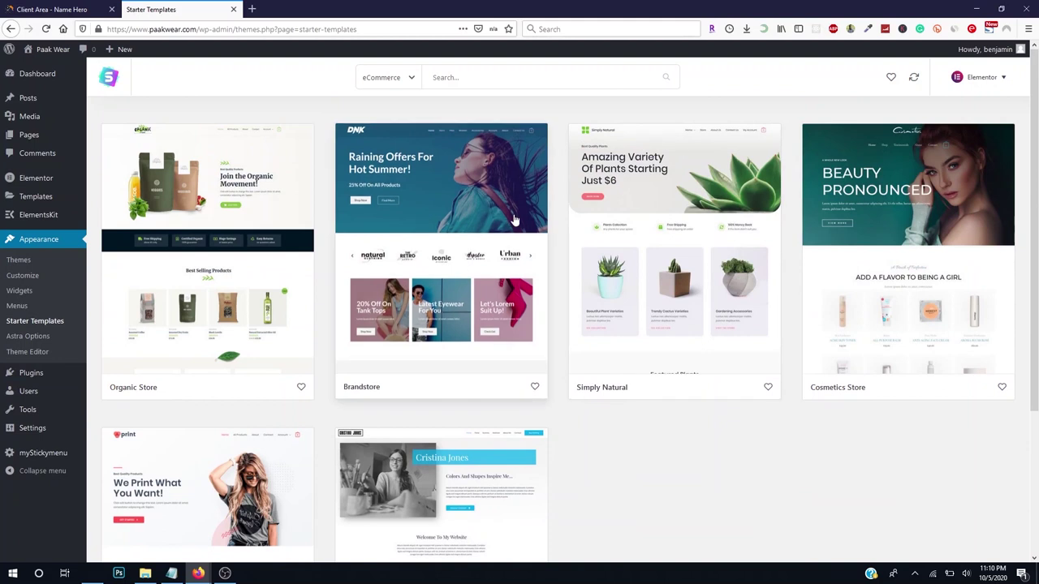
scroll(514, 220, "down", 2)
scroll(514, 220, "down", 1)
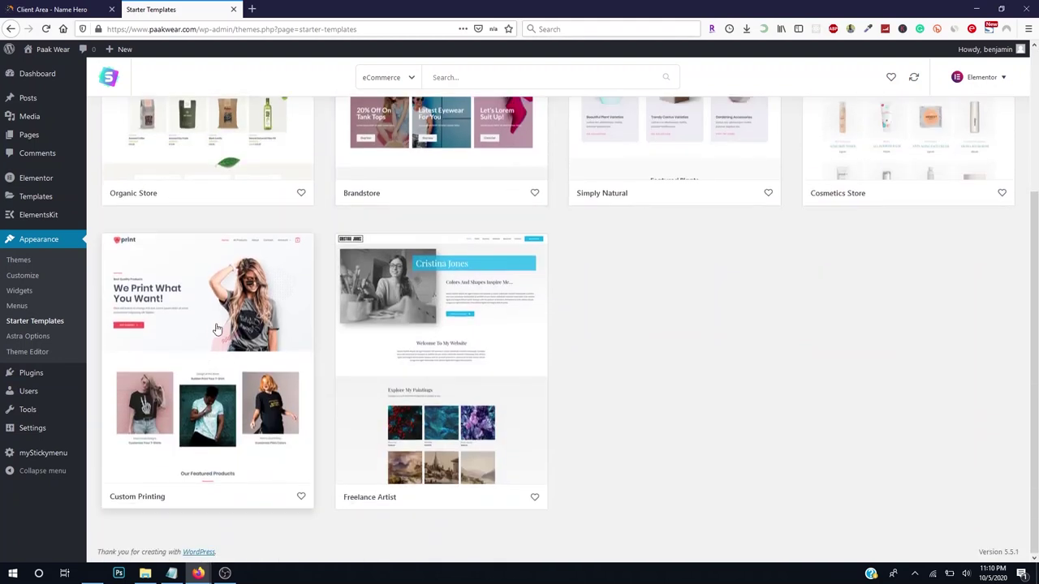
Preview the Custom Printing template, then return to the template grid.
left_click(217, 329)
scroll(427, 214, "down", 6)
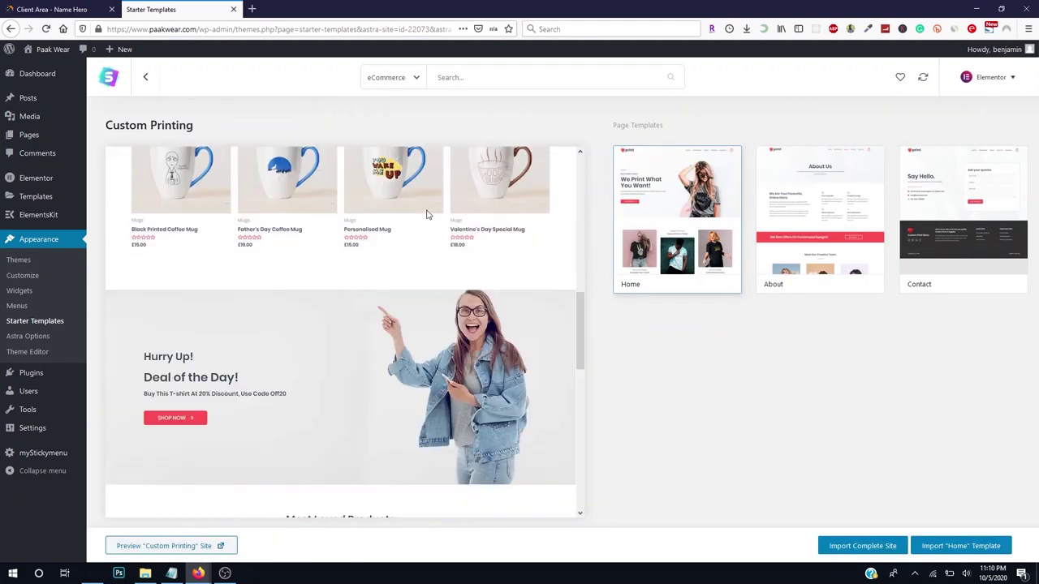
scroll(427, 215, "down", 8)
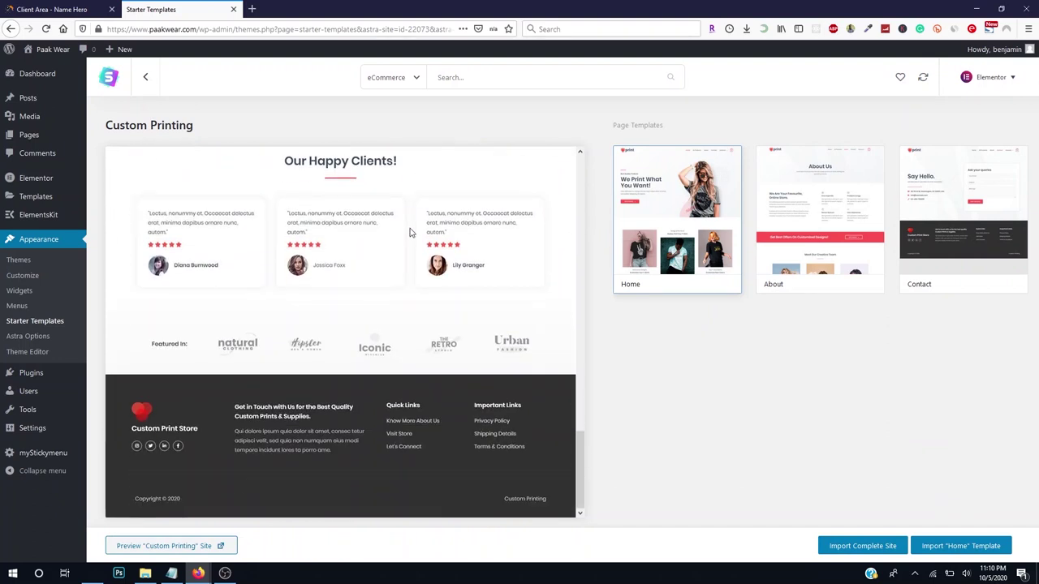
scroll(410, 233, "up", 14)
scroll(400, 227, "down", 5)
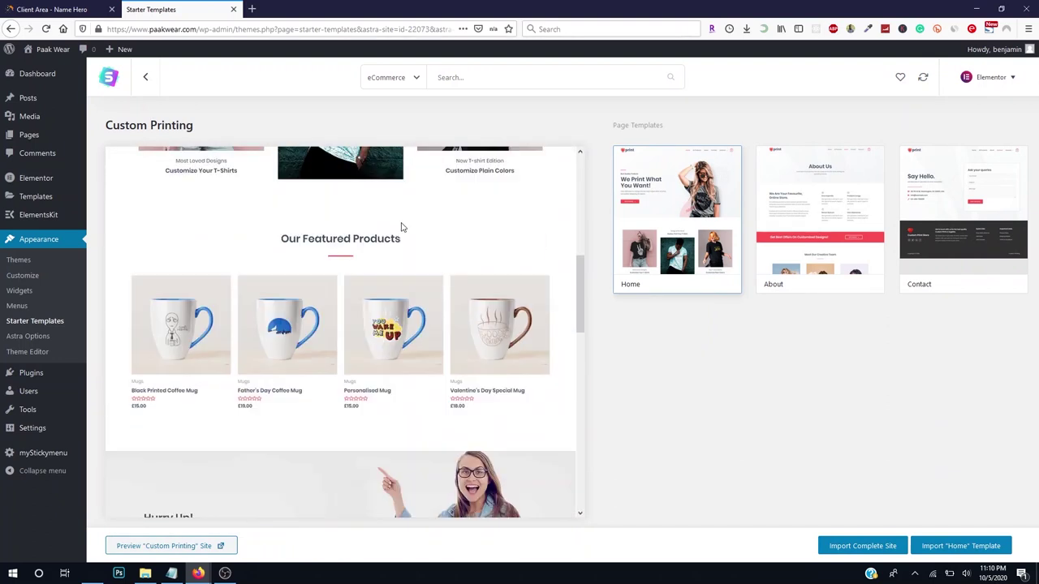
scroll(401, 225, "down", 5)
scroll(483, 211, "up", 7)
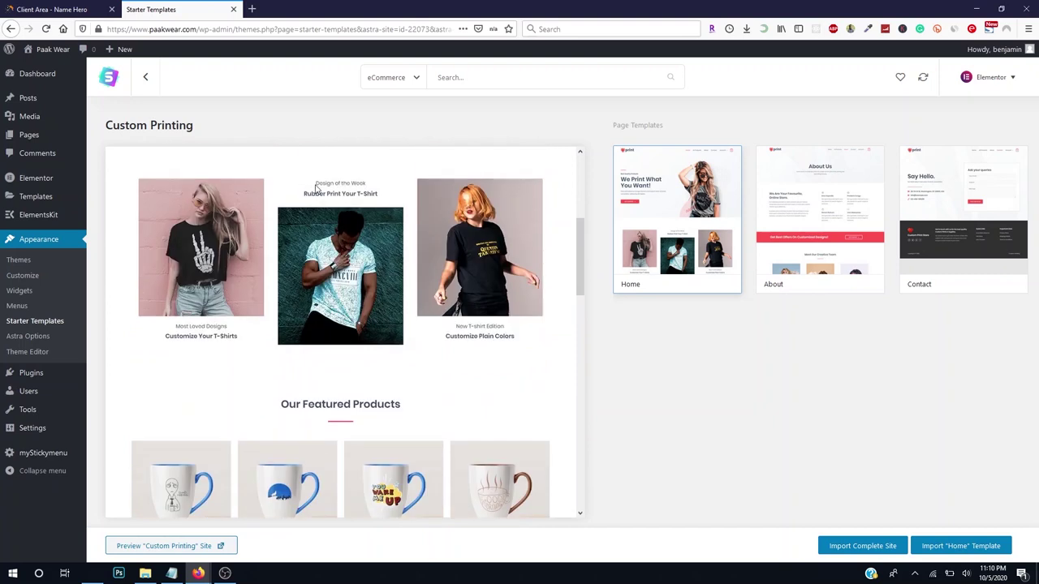
scroll(316, 188, "up", 3)
left_click(145, 77)
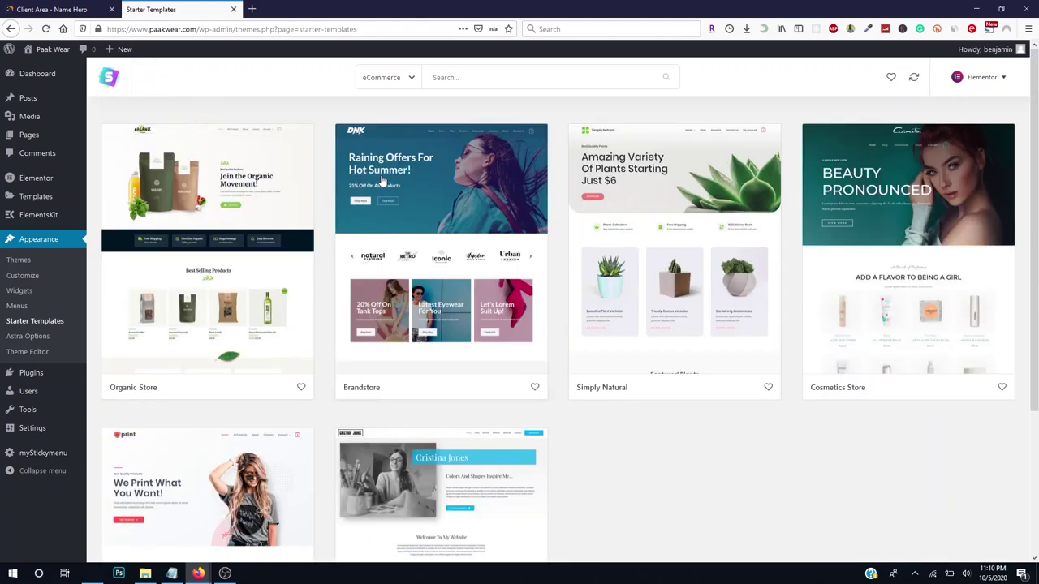
Preview Brandstore's Home, About and Contact Us pages, then choose Import Complete Site.
left_click(462, 208)
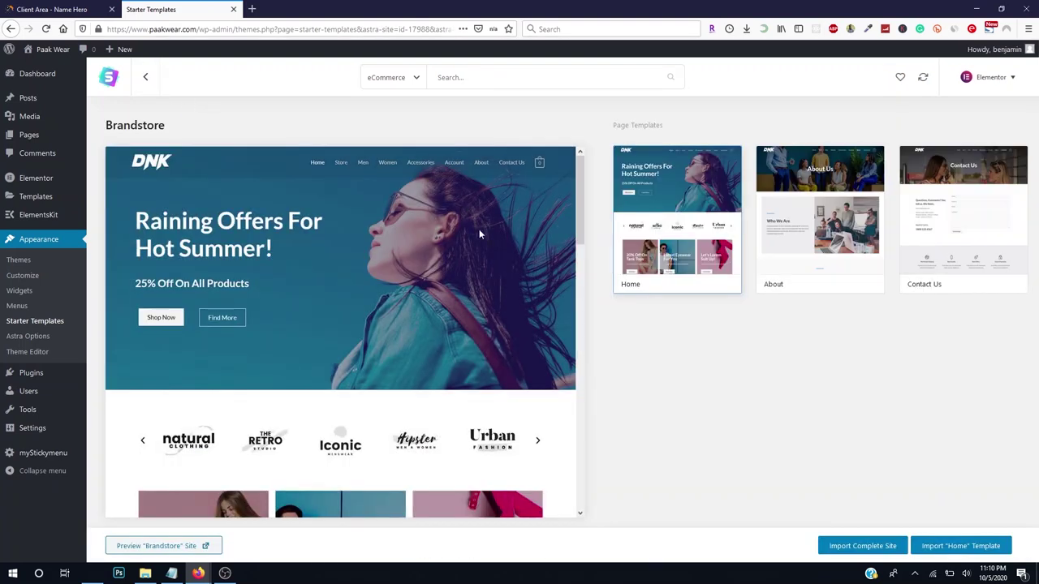
scroll(479, 235, "down", 10)
scroll(394, 220, "up", 12)
left_click(824, 193)
scroll(409, 206, "down", 5)
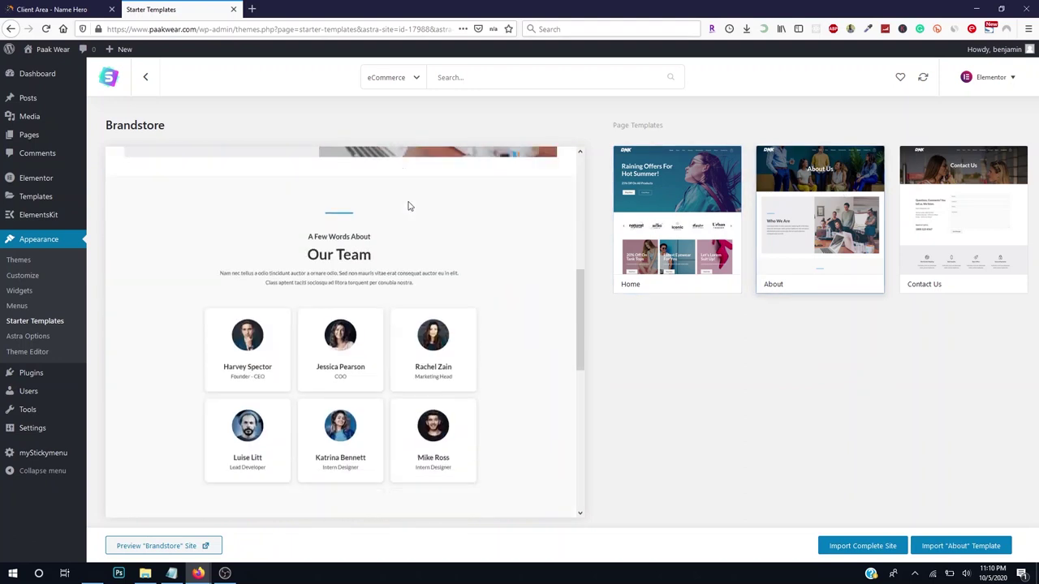
scroll(410, 210, "down", 5)
scroll(417, 216, "up", 10)
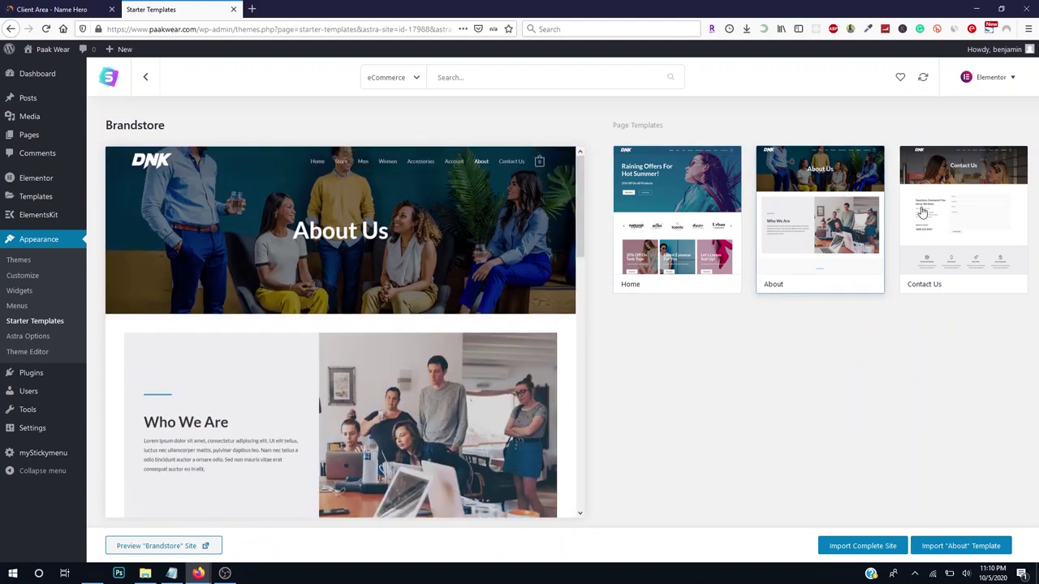
left_click(922, 213)
scroll(296, 256, "down", 5)
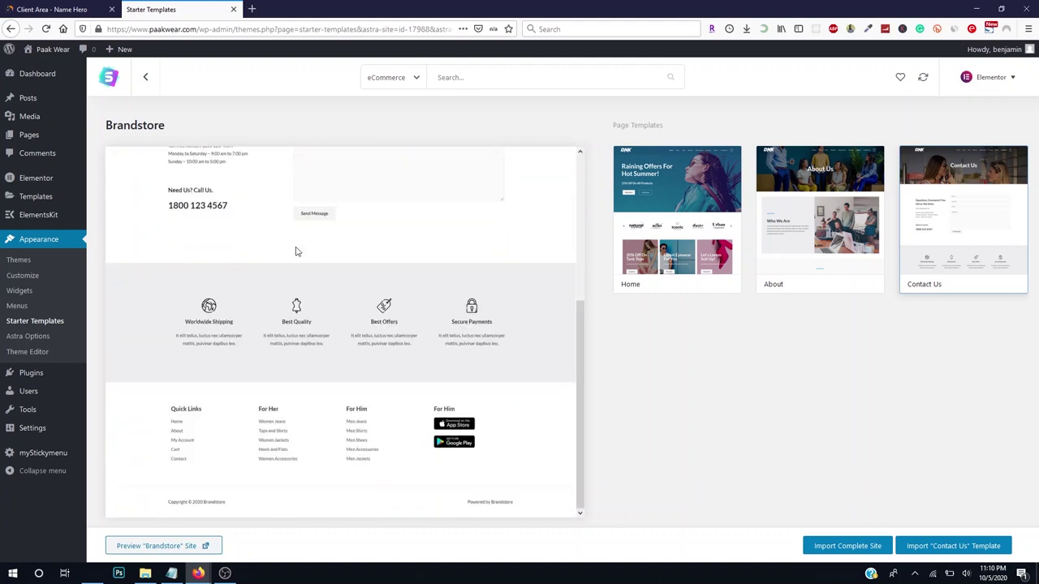
scroll(314, 231, "up", 5)
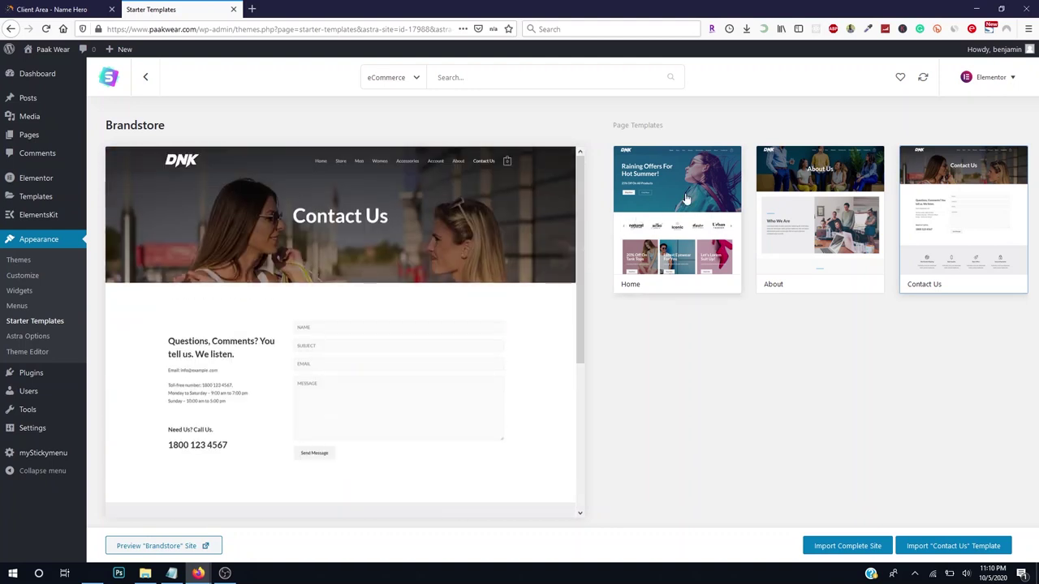
left_click(686, 199)
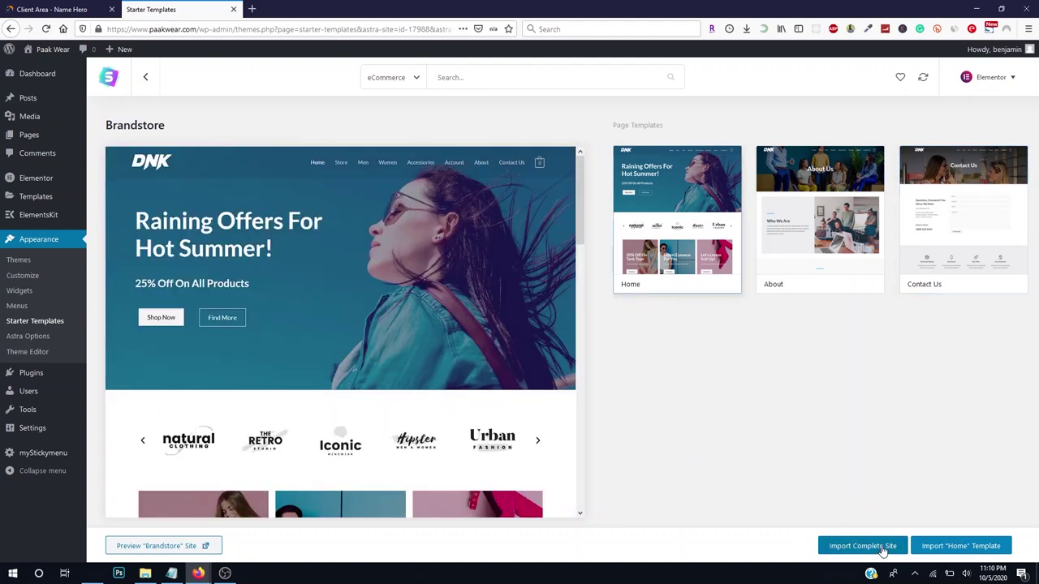
left_click(884, 548)
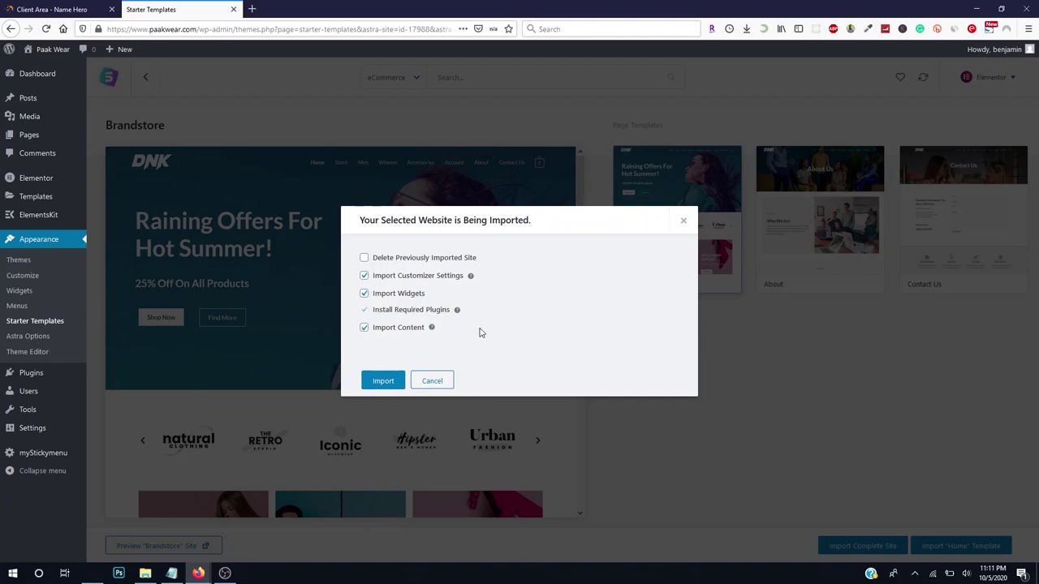
Keep the default import options and run the Brandstore complete-site import.
left_click(383, 383)
left_click(383, 381)
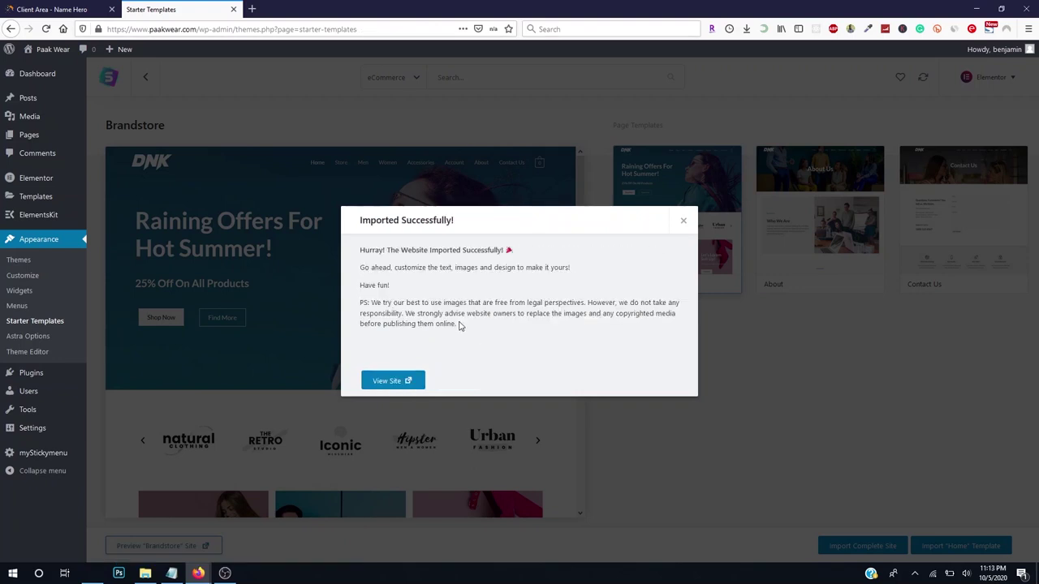
View the imported Brandstore design on the live site, then dismiss the success message.
left_click(388, 382)
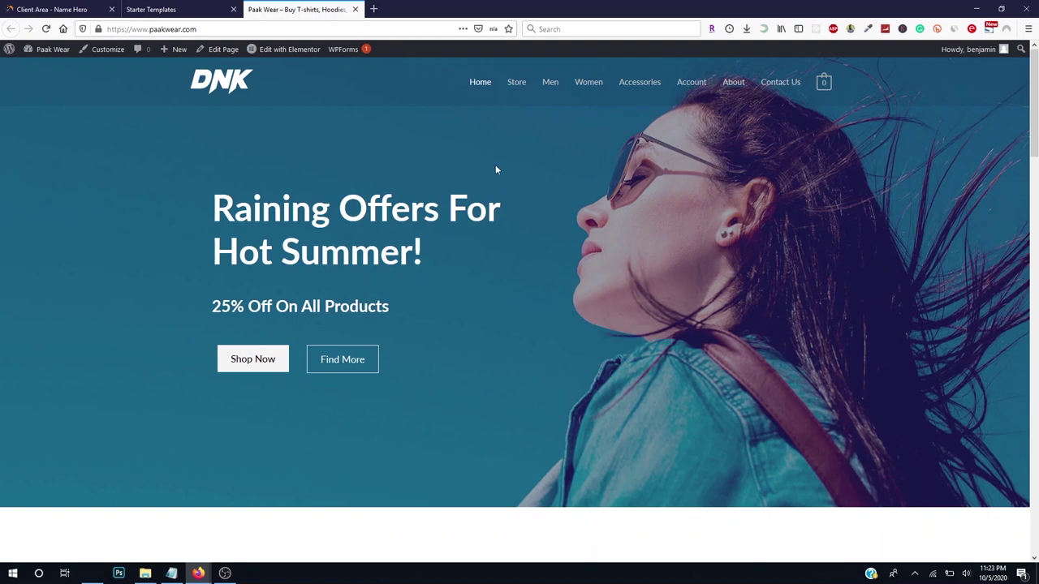
scroll(496, 169, "down", 15)
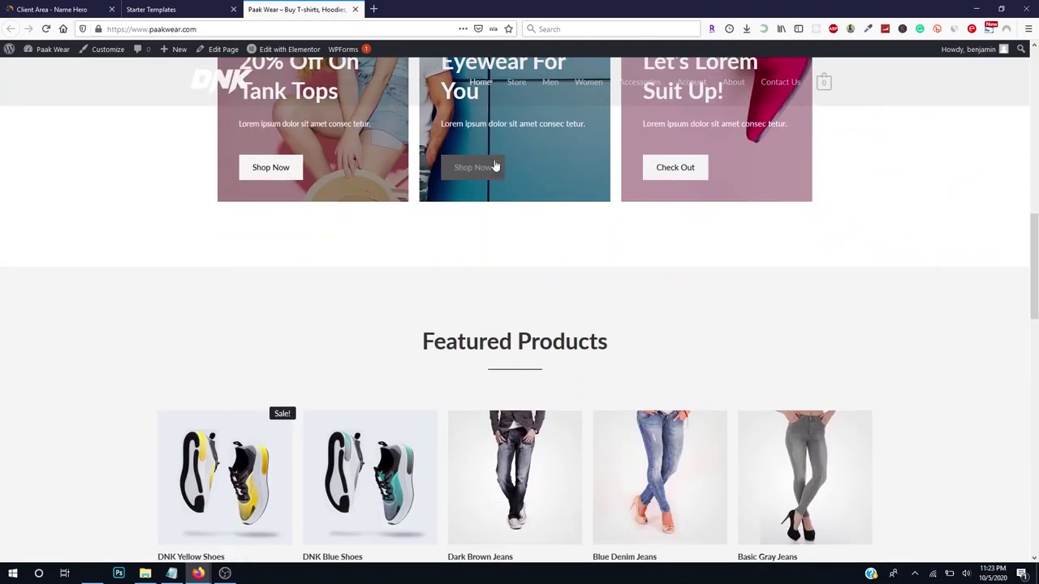
scroll(494, 164, "down", 10)
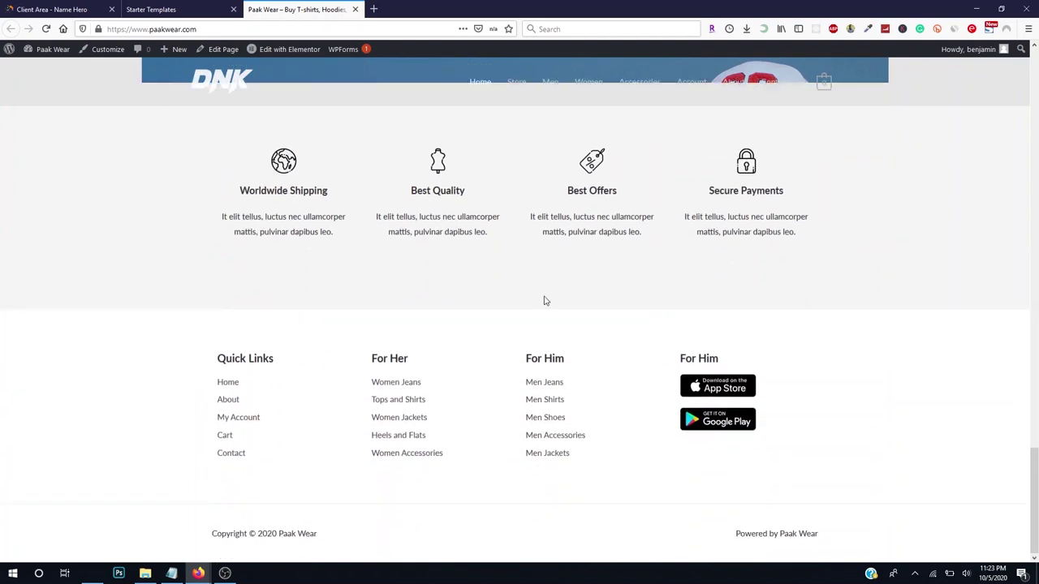
scroll(458, 167, "up", 20)
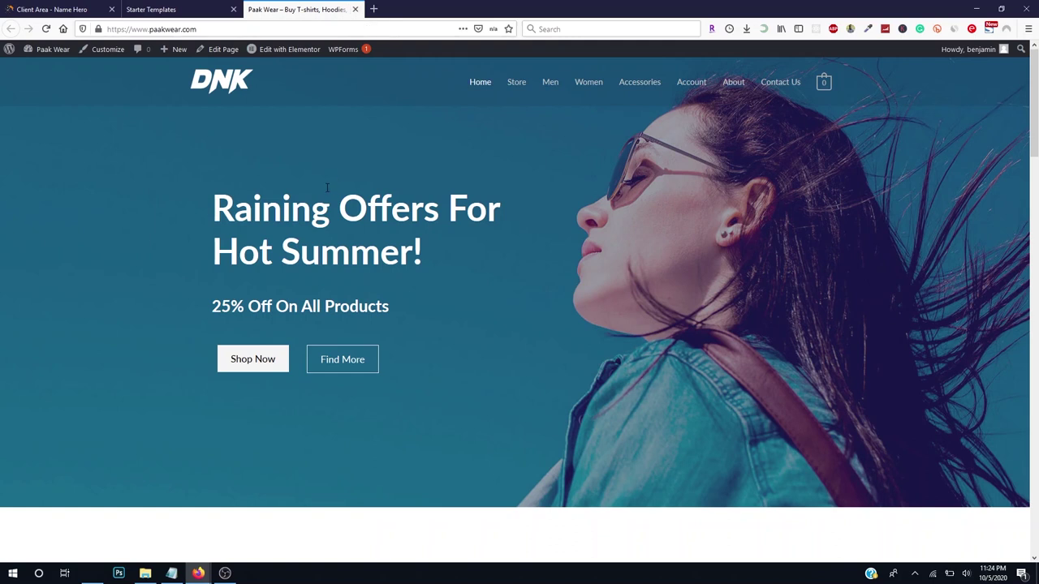
left_click(354, 10)
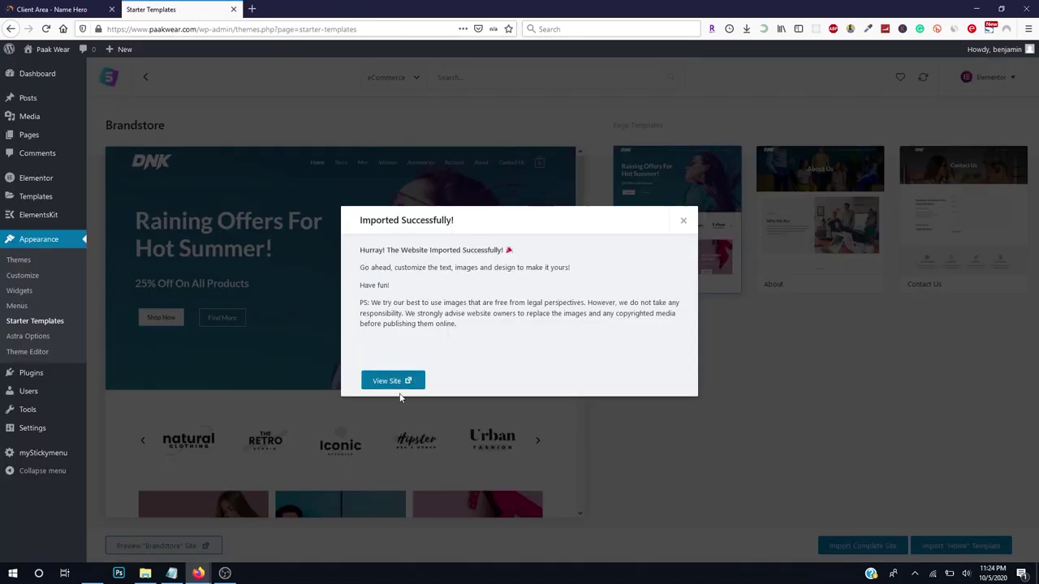
left_click(682, 221)
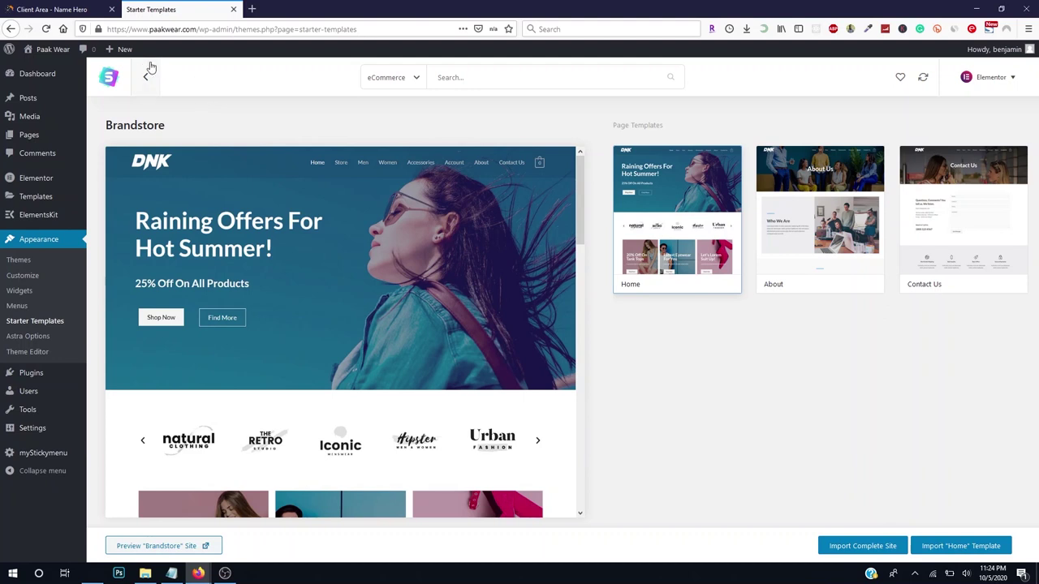
Launch the WooCommerce setup wizard from the Plugins page and accept guided store setup.
left_click(33, 380)
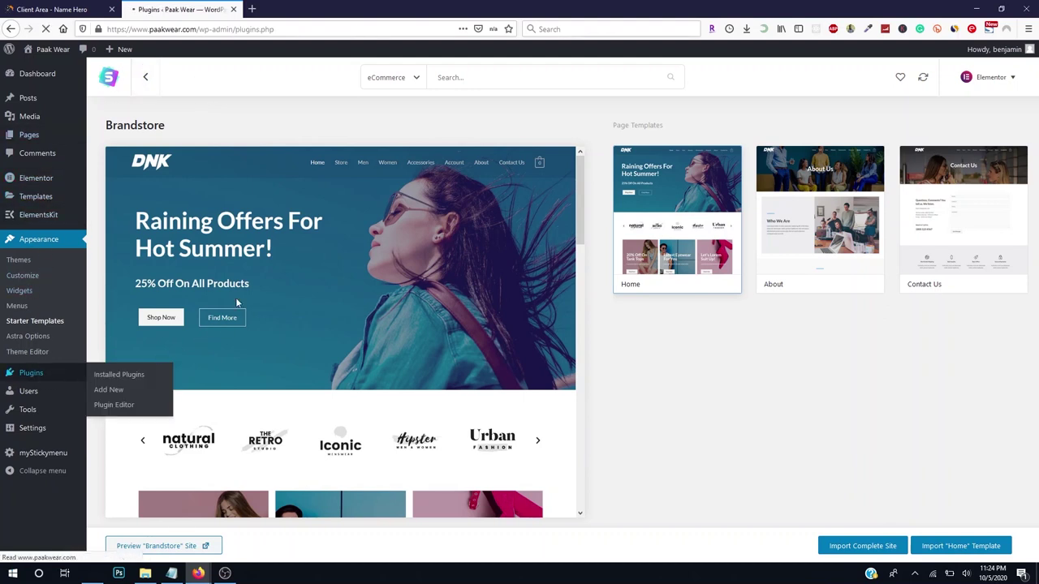
scroll(332, 138, "down", 5)
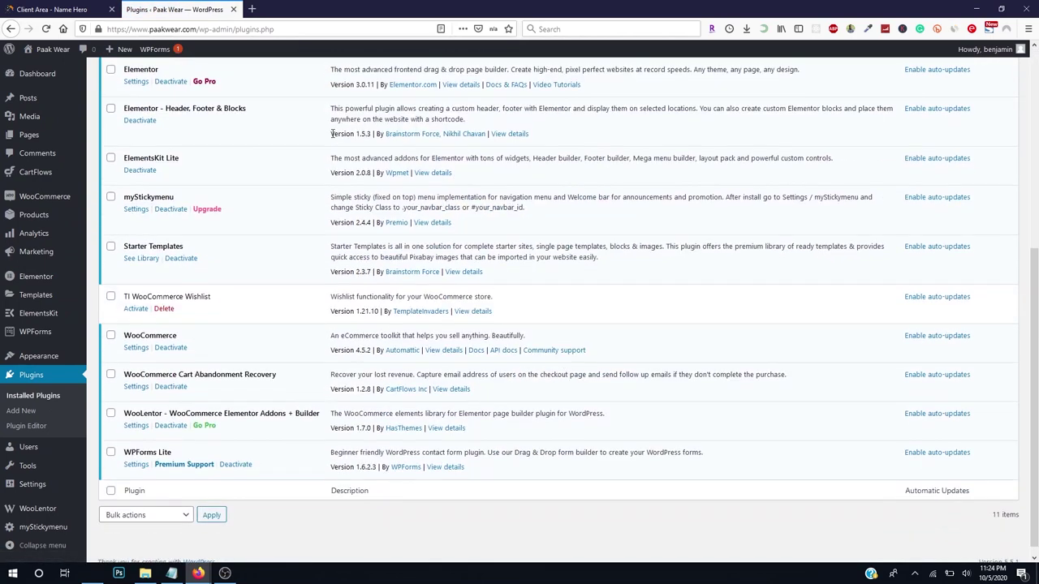
scroll(331, 138, "up", 5)
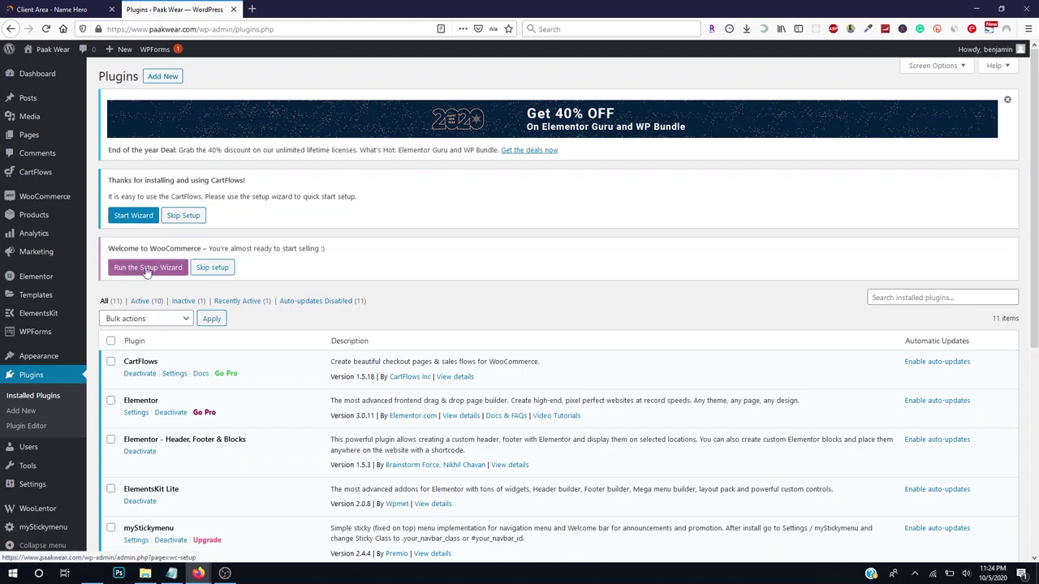
left_click(146, 268)
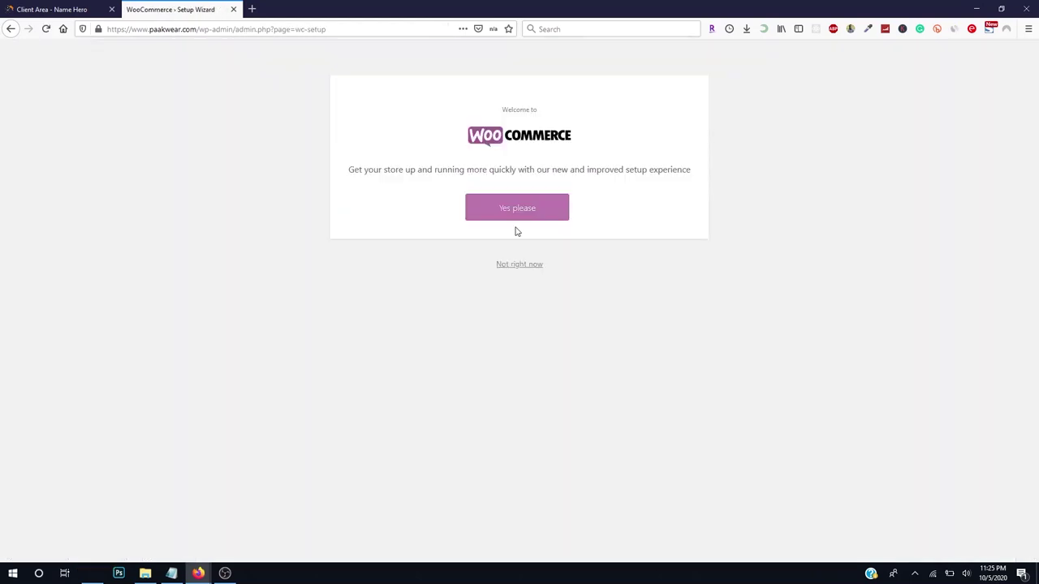
left_click(518, 210)
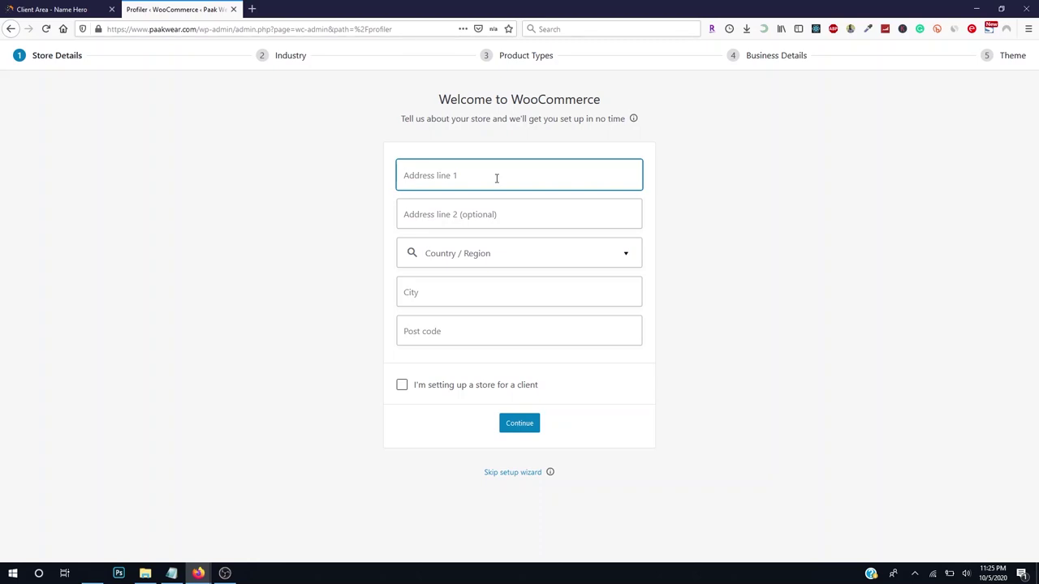
Enter the store's street address, Ghana — Northern as region, city and post code, then continue.
left_click(475, 254)
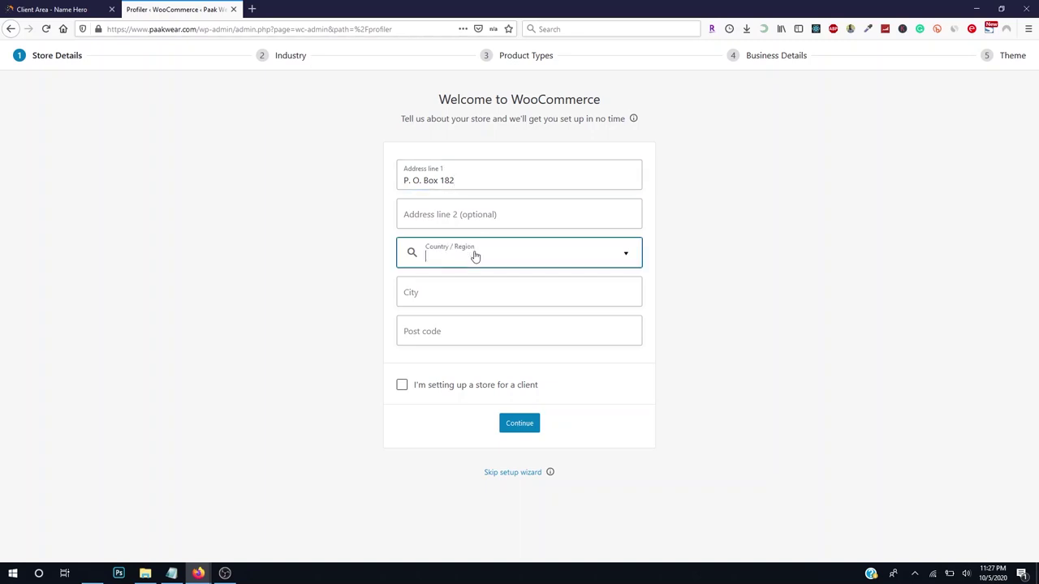
type("gha")
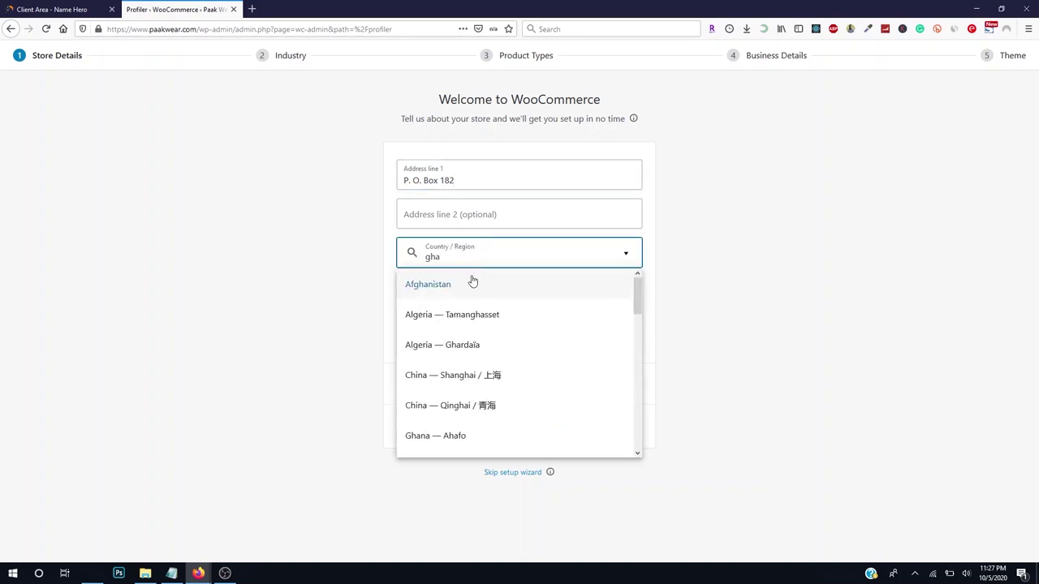
left_click(465, 286)
left_click(460, 294)
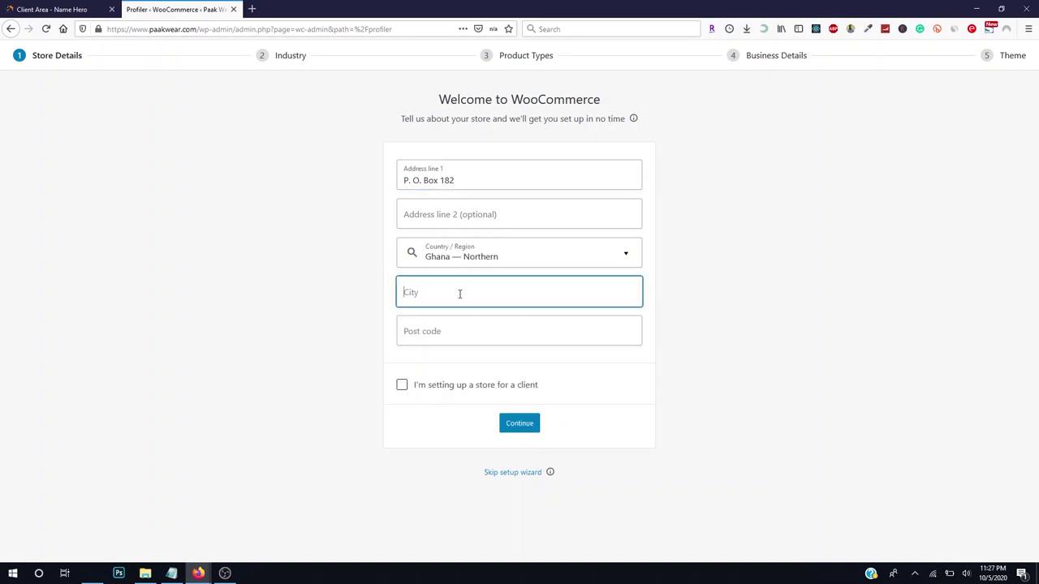
type("Tamale")
key("Tab")
type("0")
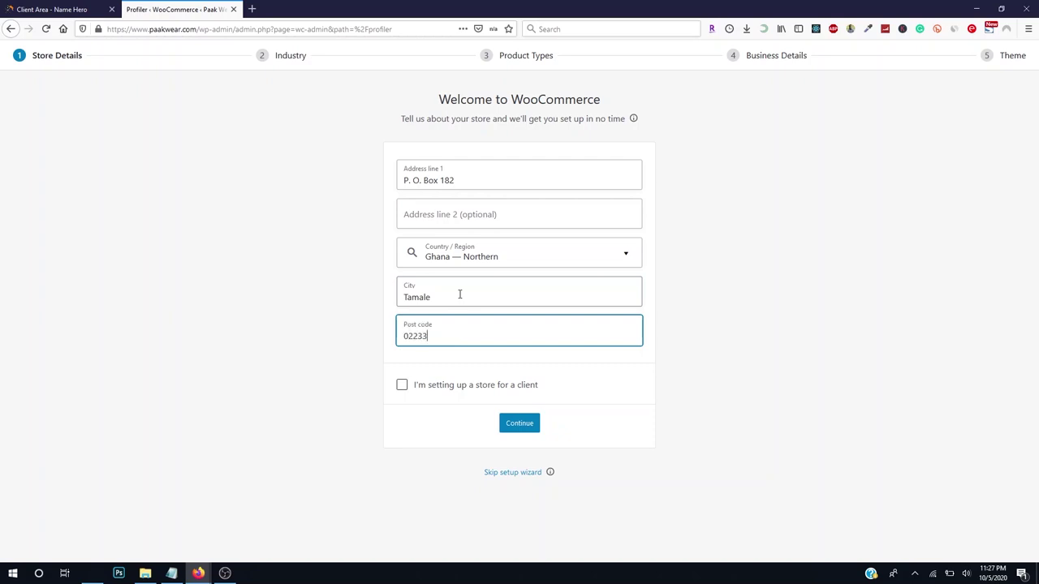
type("2233")
key("BackSpace")
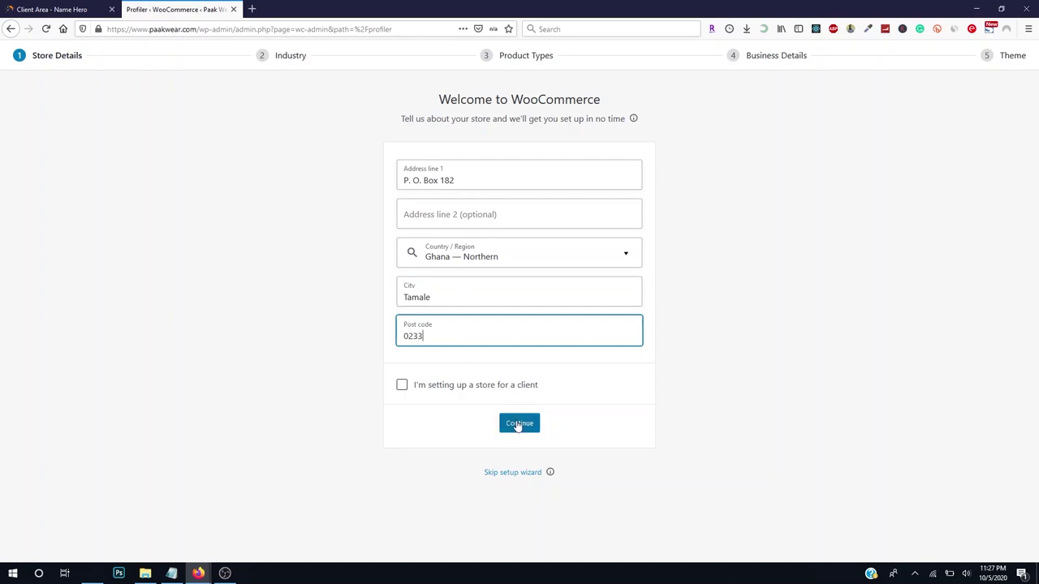
left_click(520, 426)
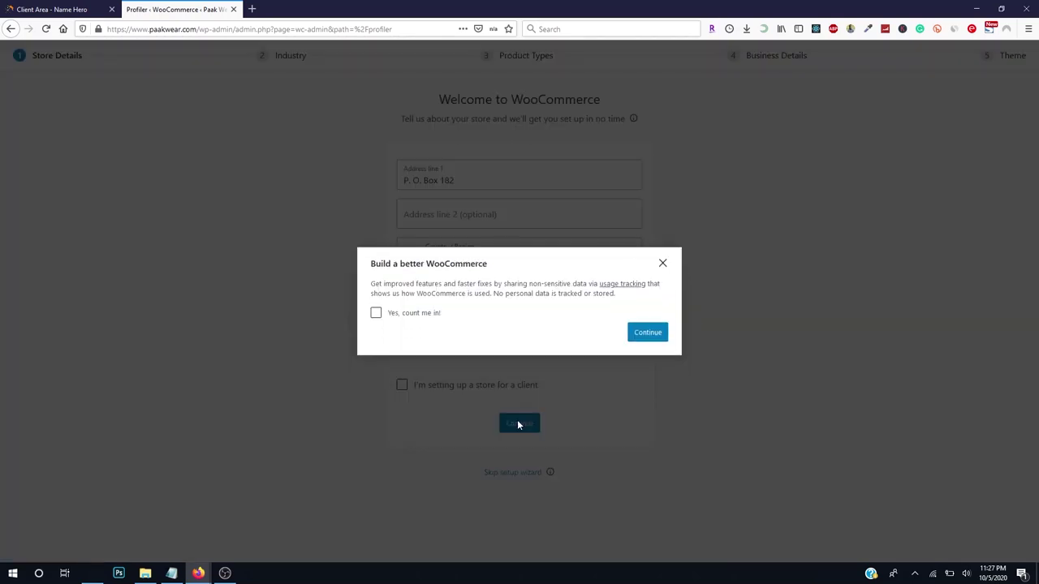
Decline usage tracking, choose the Fashion, apparel, and accessories industry and pass product types.
left_click(648, 334)
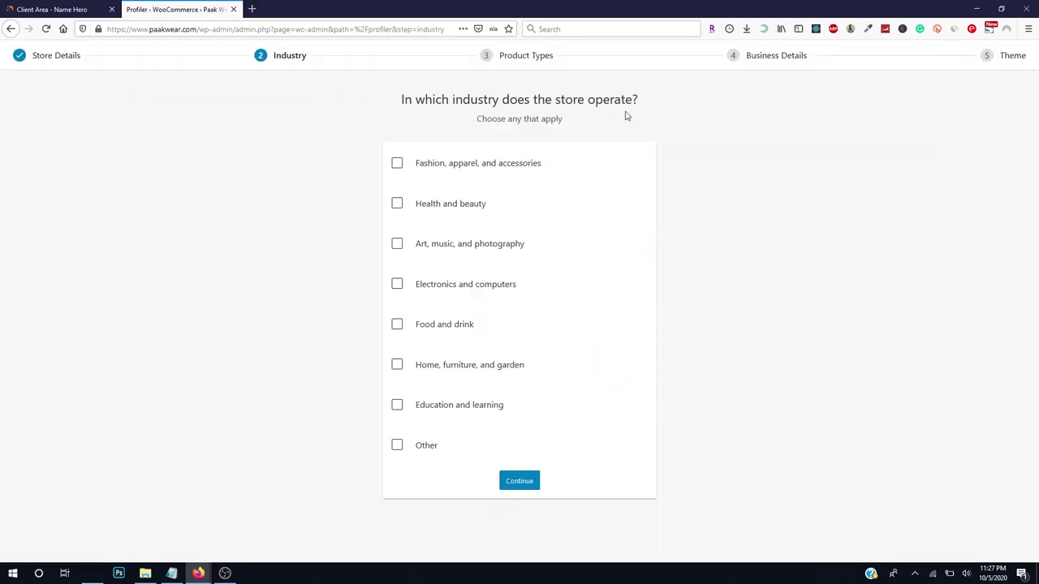
left_click(398, 166)
left_click(519, 481)
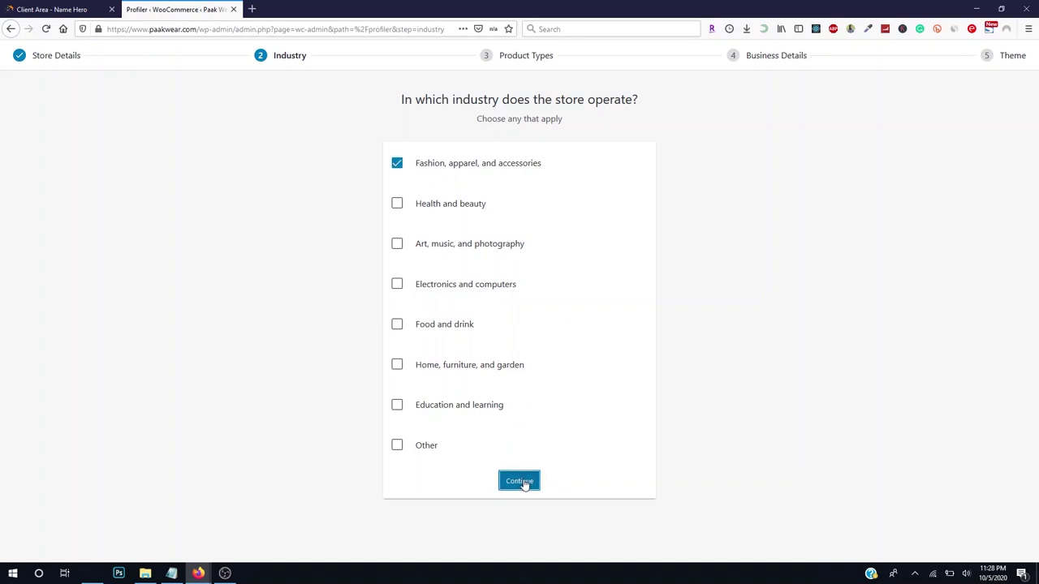
scroll(451, 167, "down", 1)
left_click(511, 536)
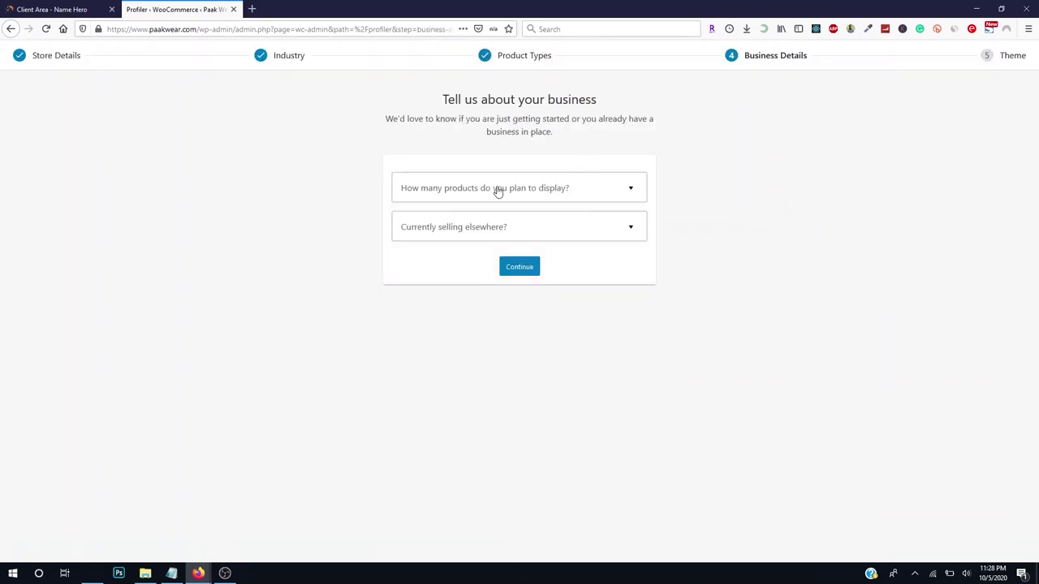
Set 11 - 100 products, not selling elsewhere, and skip Facebook, Mailchimp and Google Ads plugins.
left_click(499, 189)
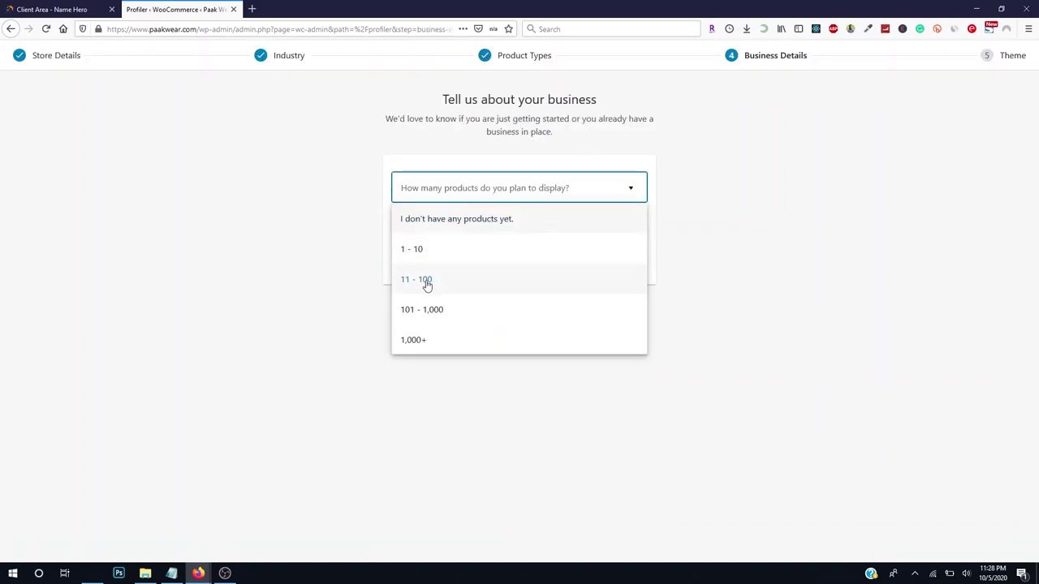
left_click(414, 282)
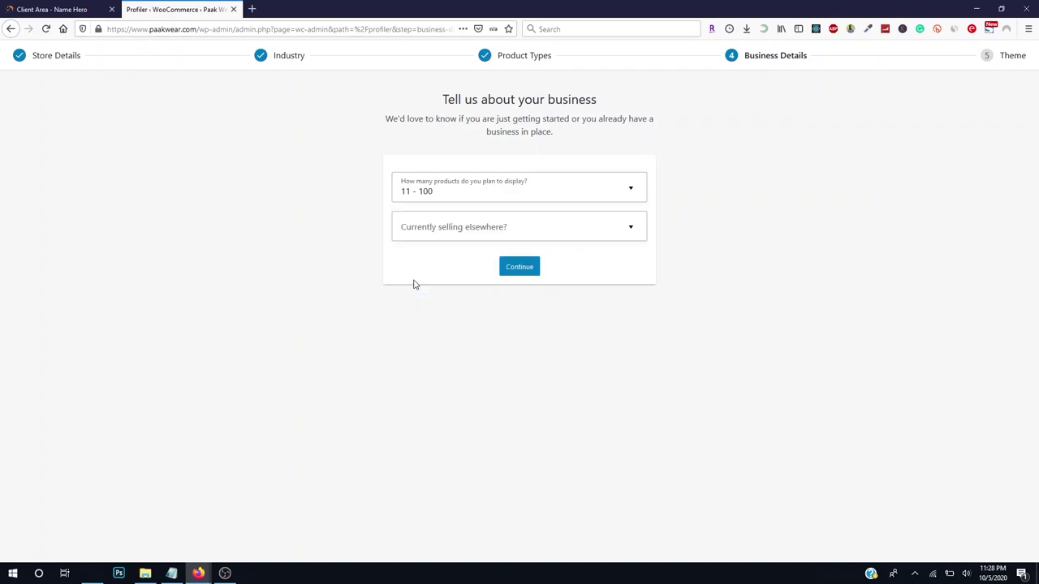
left_click(448, 233)
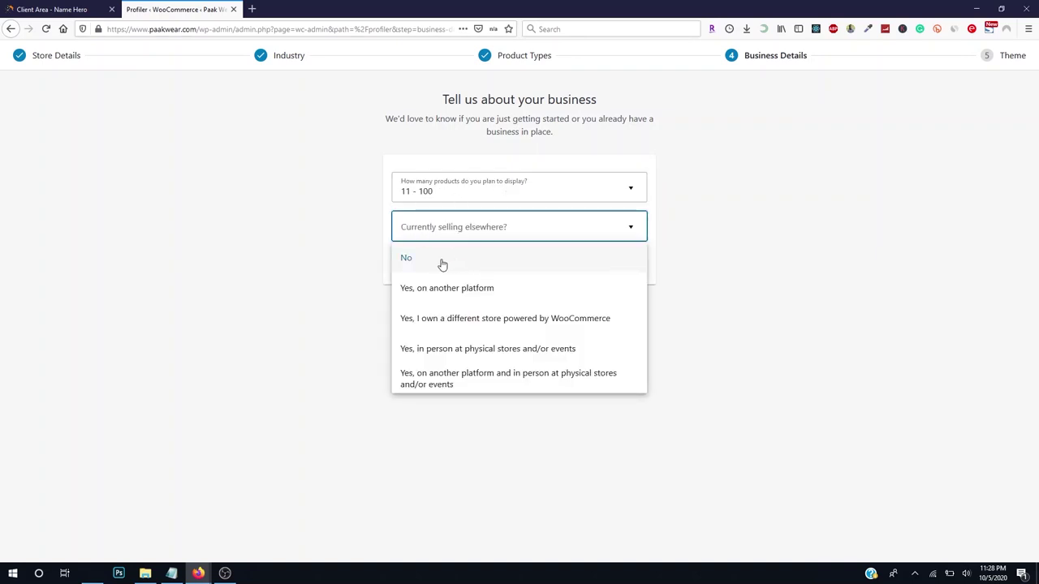
left_click(441, 263)
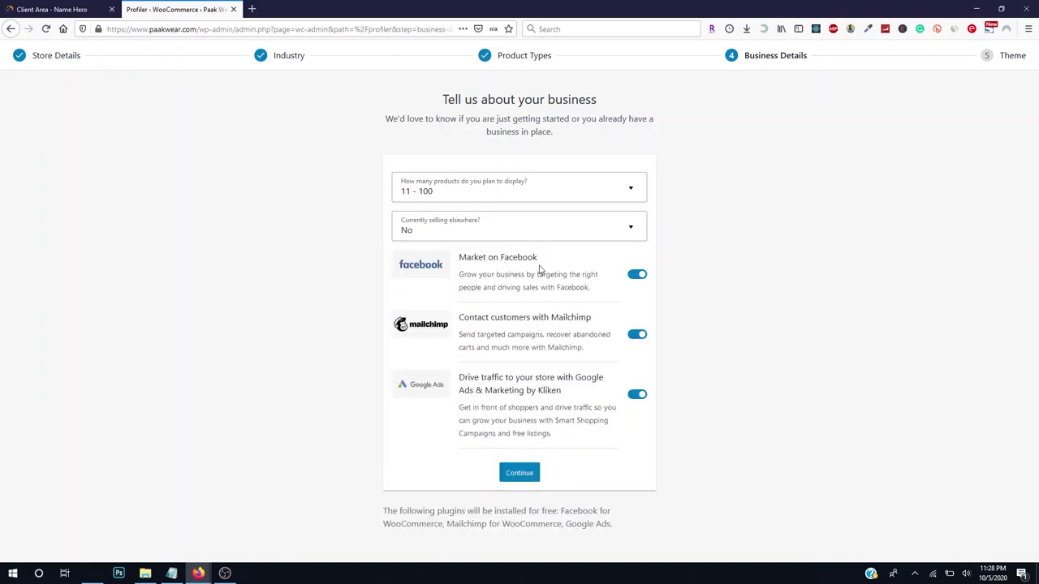
left_click(639, 277)
left_click(639, 334)
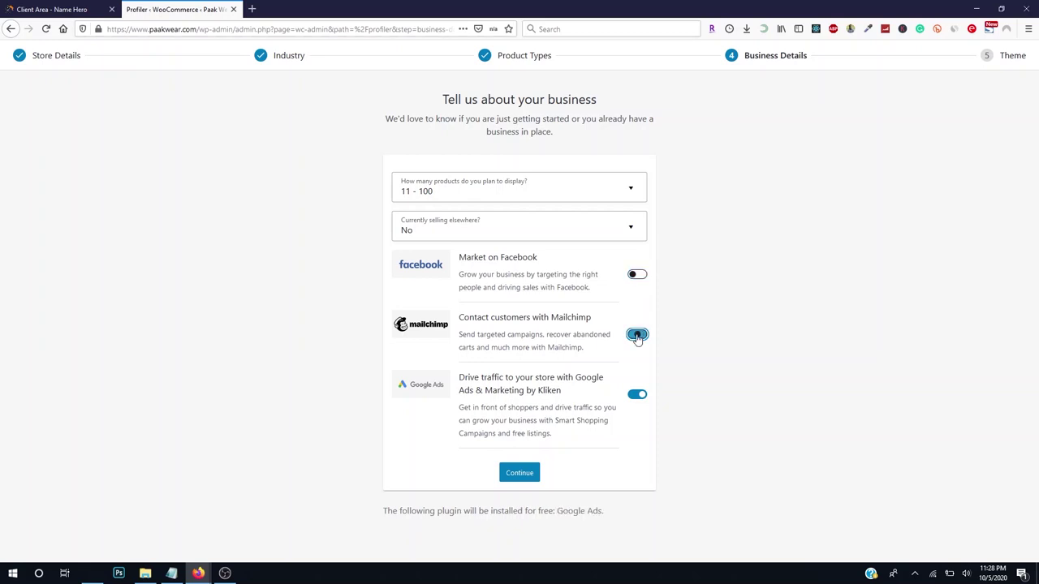
left_click(638, 395)
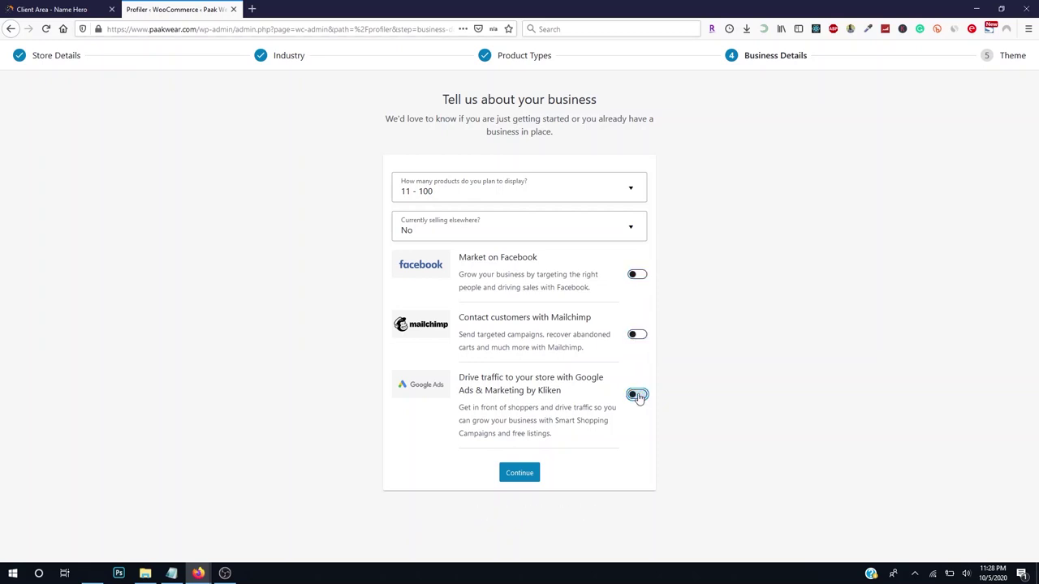
left_click(532, 473)
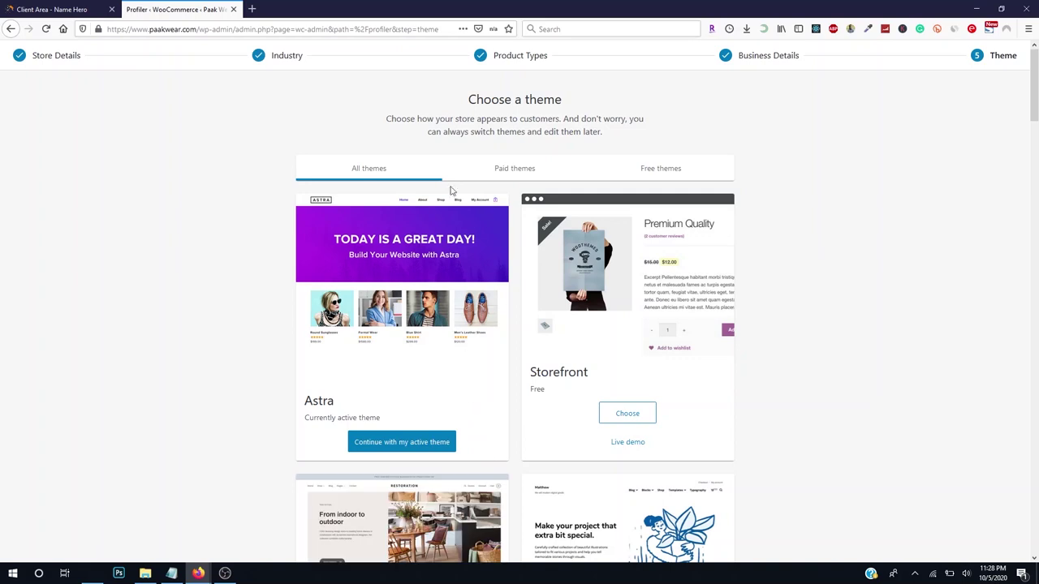
Keep the Astra theme, decline Jetpack, and load the Printful referral link in a new tab.
left_click(408, 446)
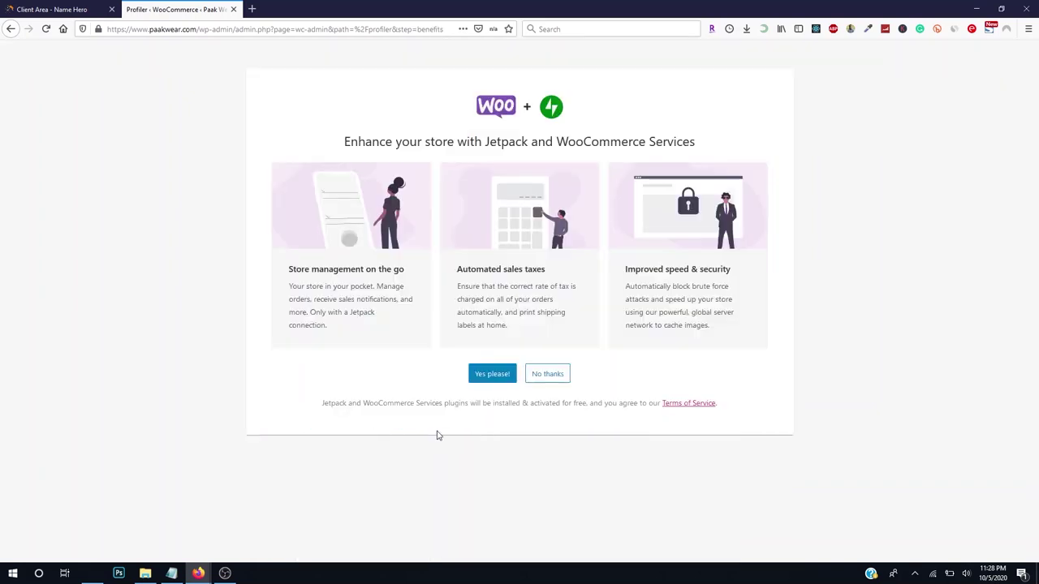
left_click(540, 375)
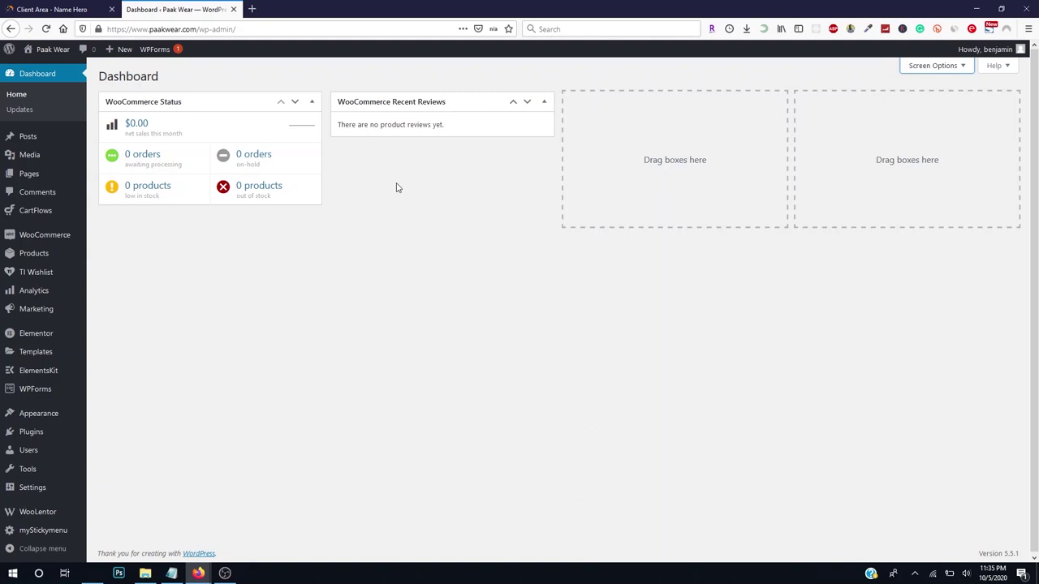
key("ctrl+t")
key("Return")
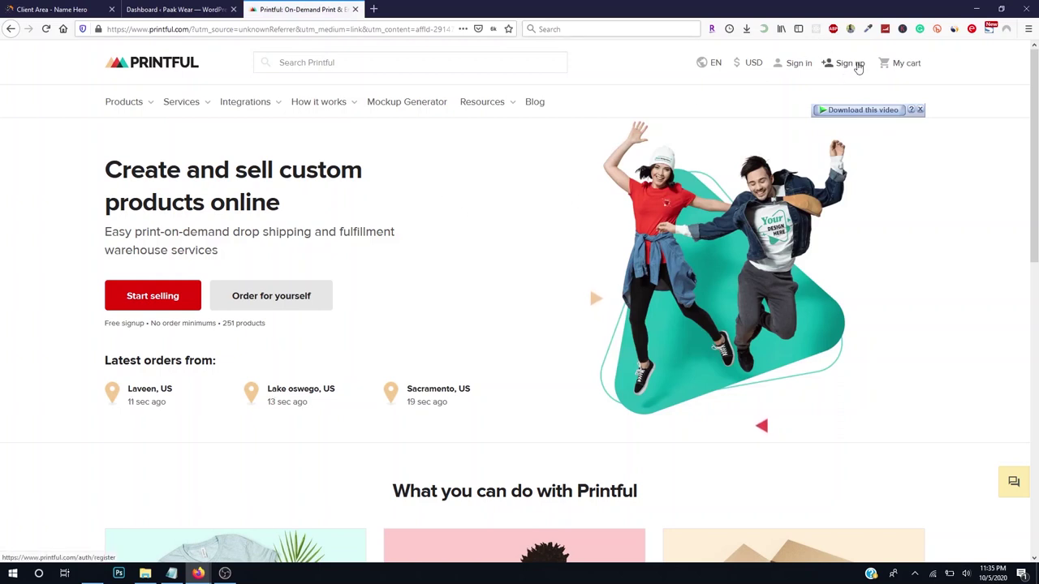
Sign up for Printful with the account holder's full name, e-mail and a password, accepting the terms.
left_click(153, 297)
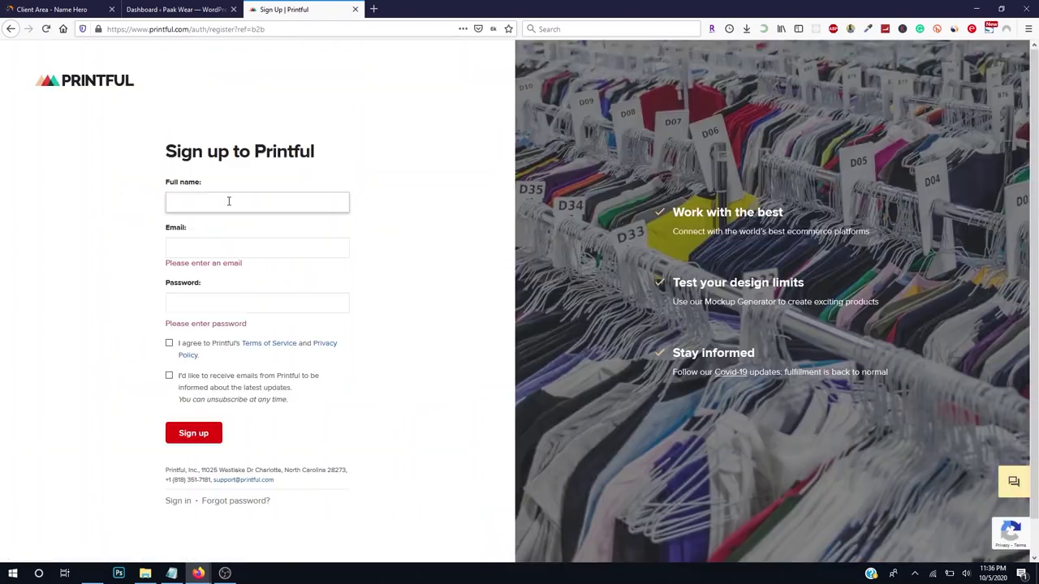
left_click(229, 201)
type("Benjamin Anane-Asamoah")
left_click(340, 247)
key("Tab")
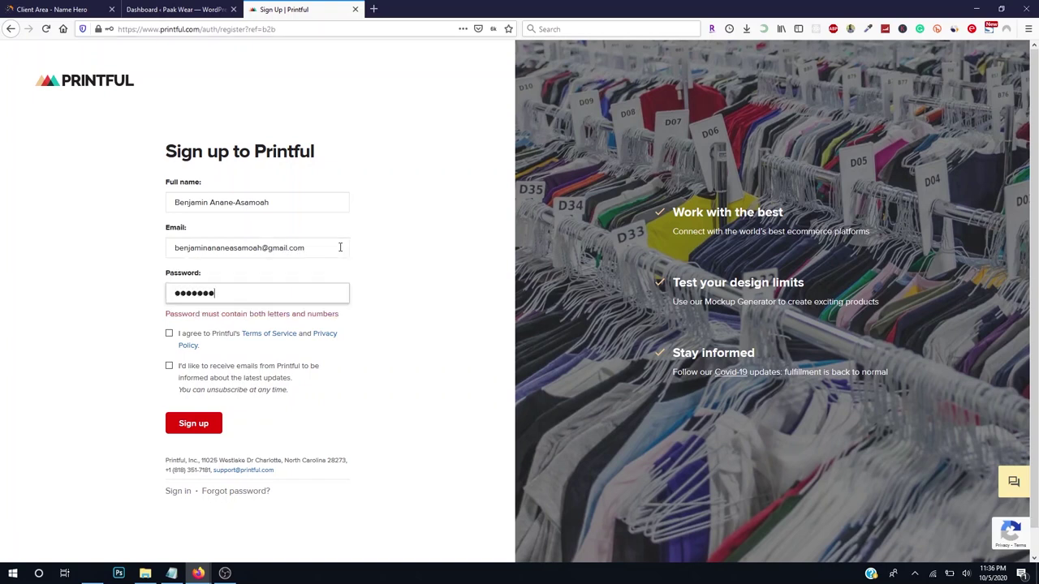
left_click(169, 320)
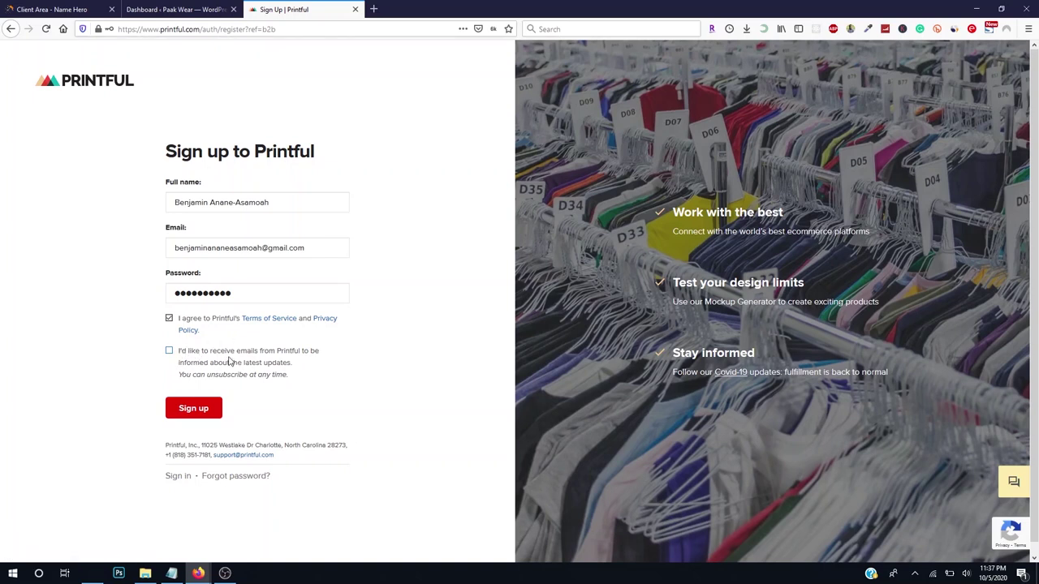
left_click(192, 409)
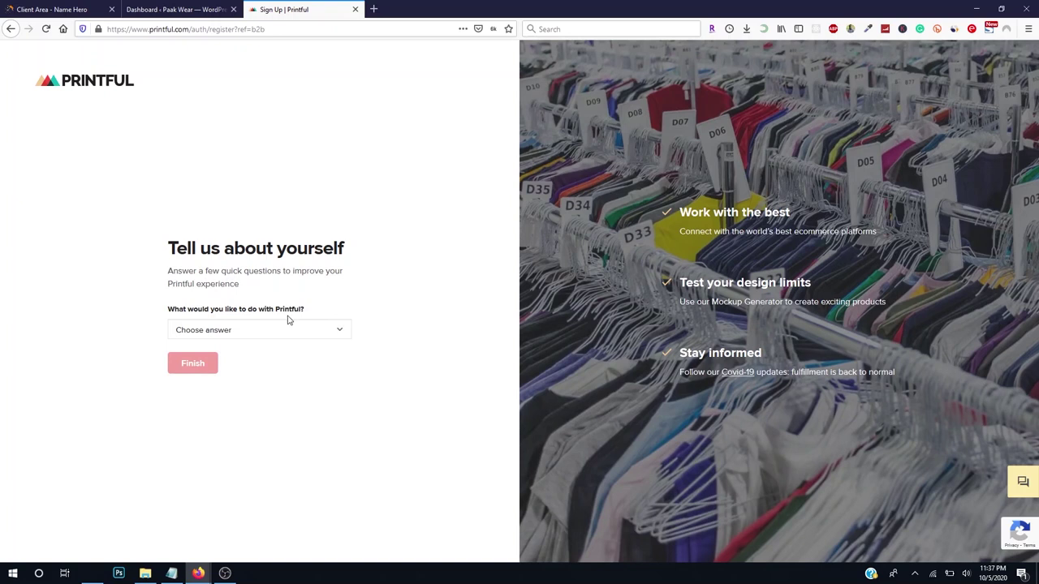
Set the Printful goal to 'Start my first ecommerce business' and finish signup.
left_click(261, 328)
left_click(221, 451)
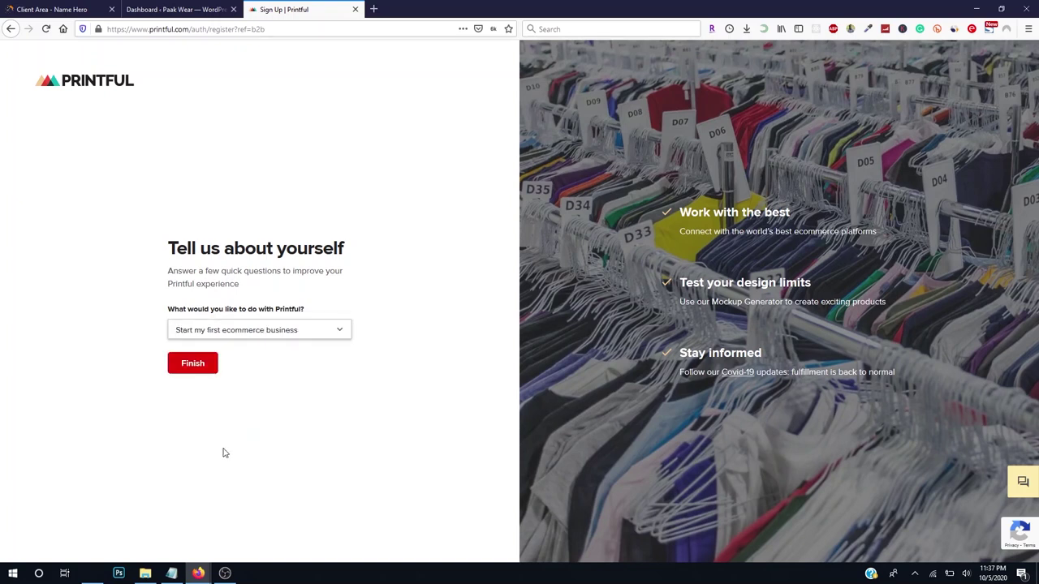
left_click(192, 365)
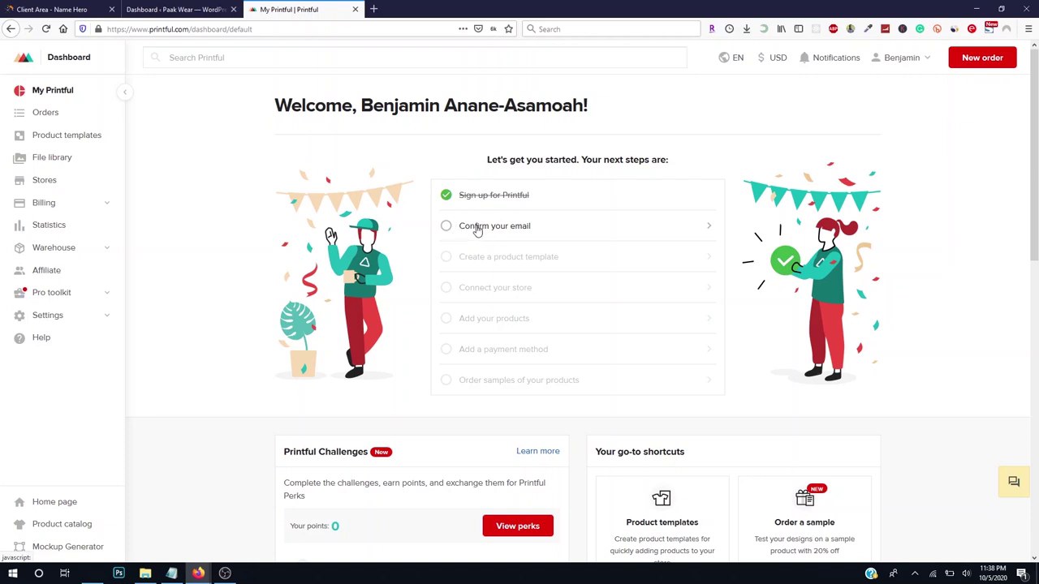
Acknowledge the 'Confirm your email' notice and open a new tab for Gmail.
left_click(477, 228)
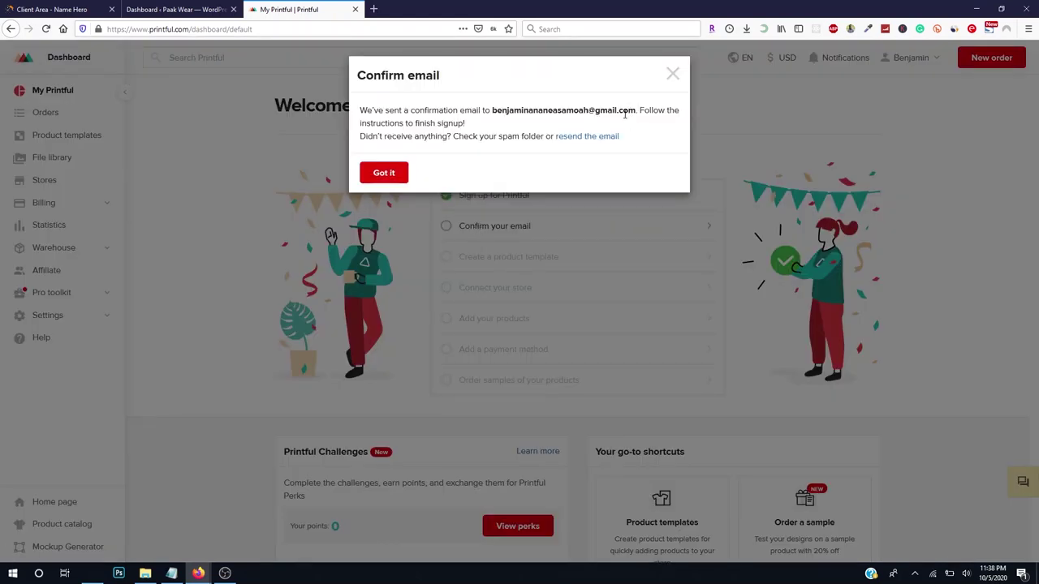
left_click(388, 173)
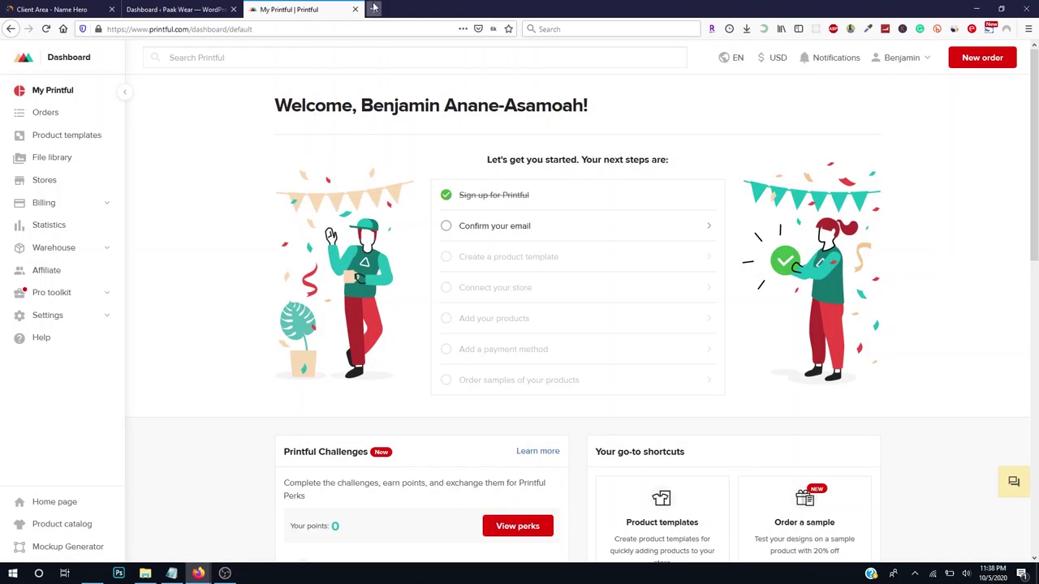
left_click(374, 8)
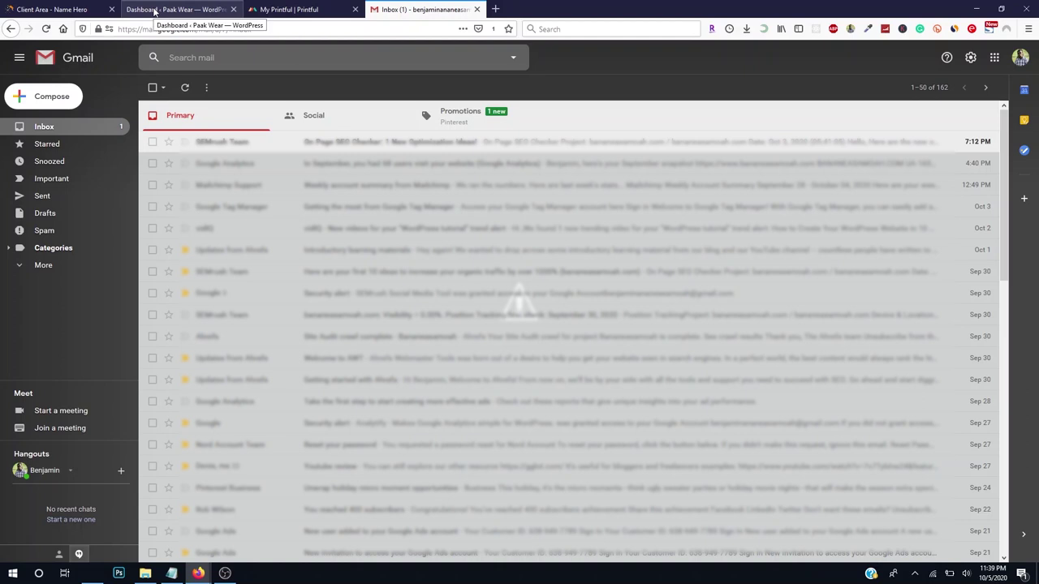
Search plugins for 'printful', then install and activate Printful Integration for WooCommerce.
left_click(155, 11)
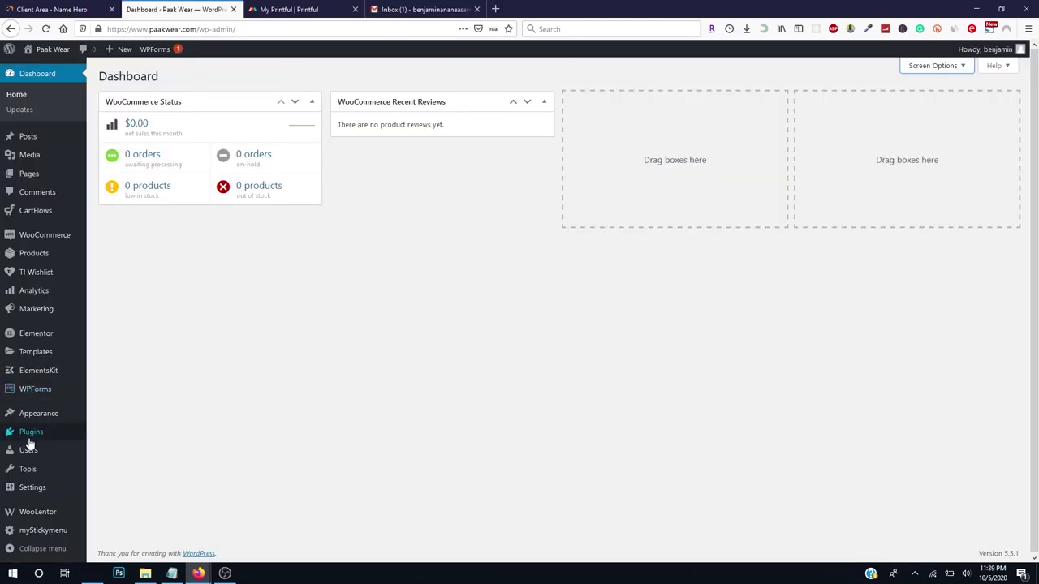
mouse_move(35, 433)
left_click(111, 451)
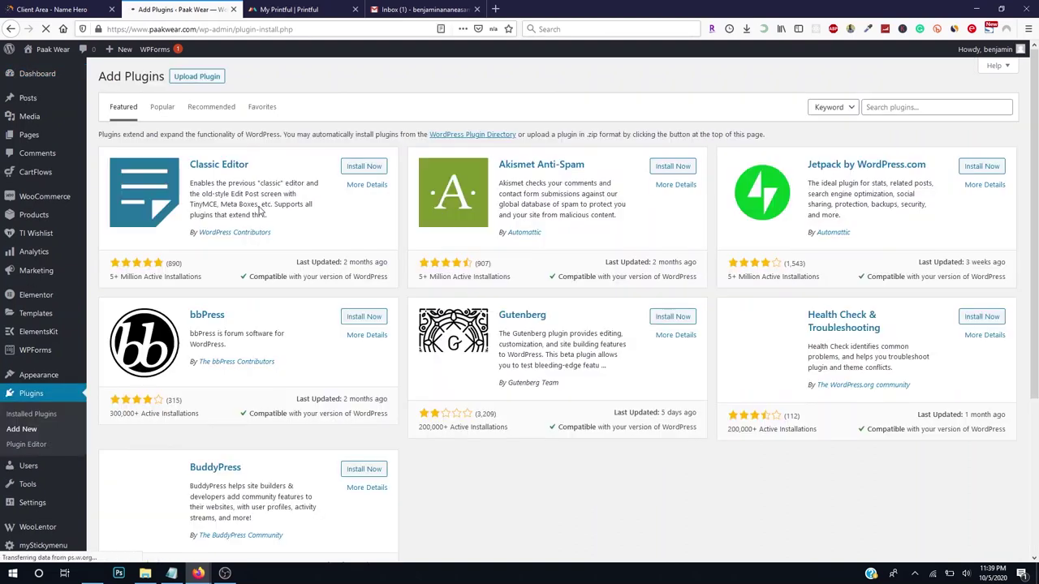
left_click(897, 108)
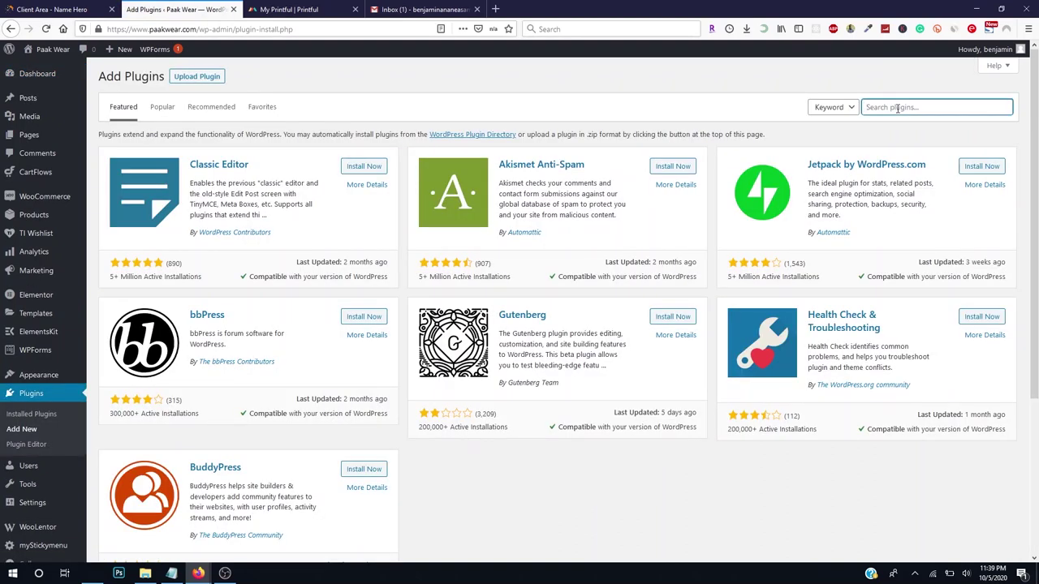
type("printful")
key("Return")
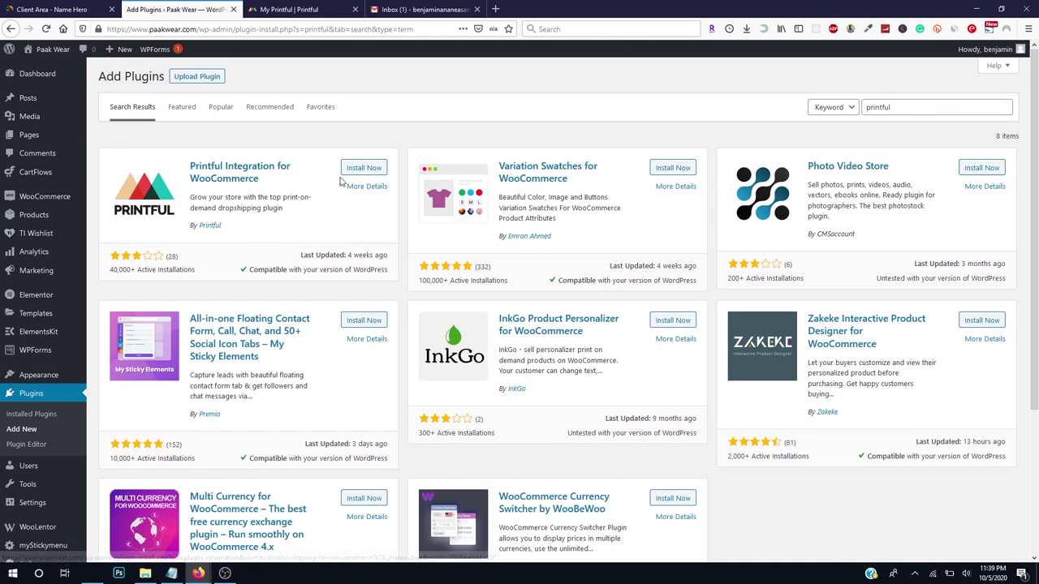
left_click(364, 168)
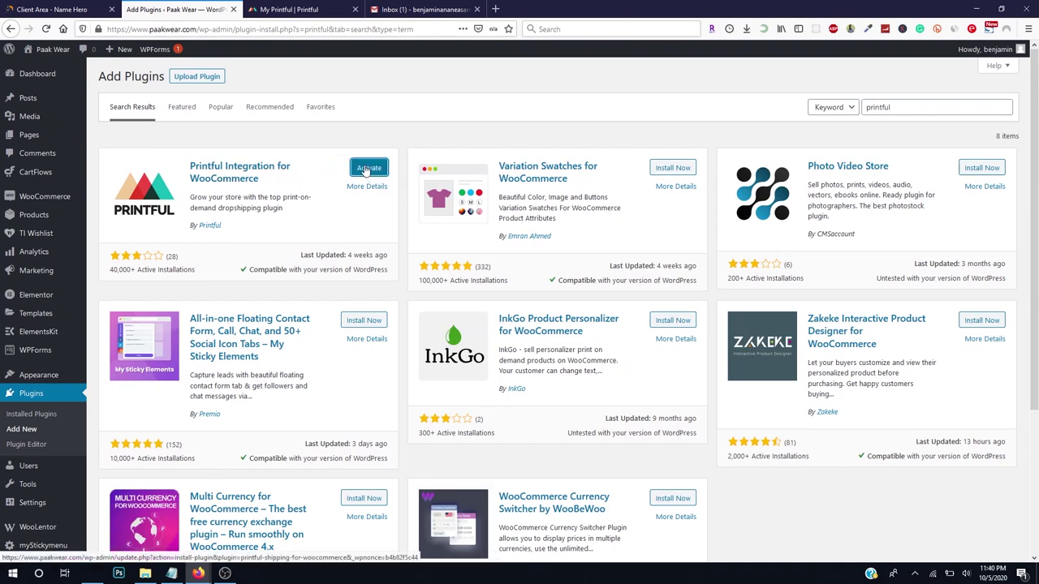
left_click(367, 168)
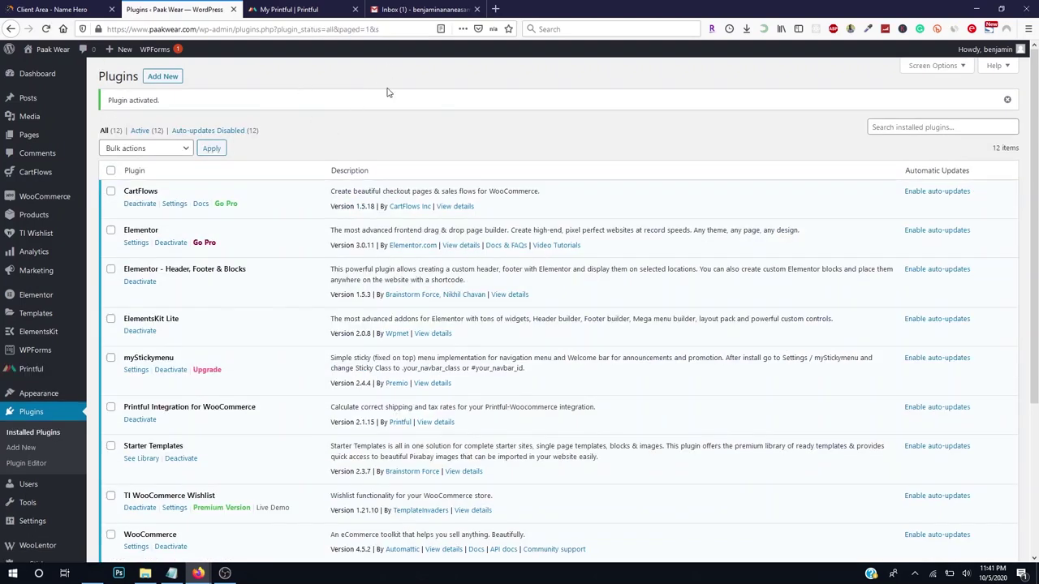
left_click(414, 10)
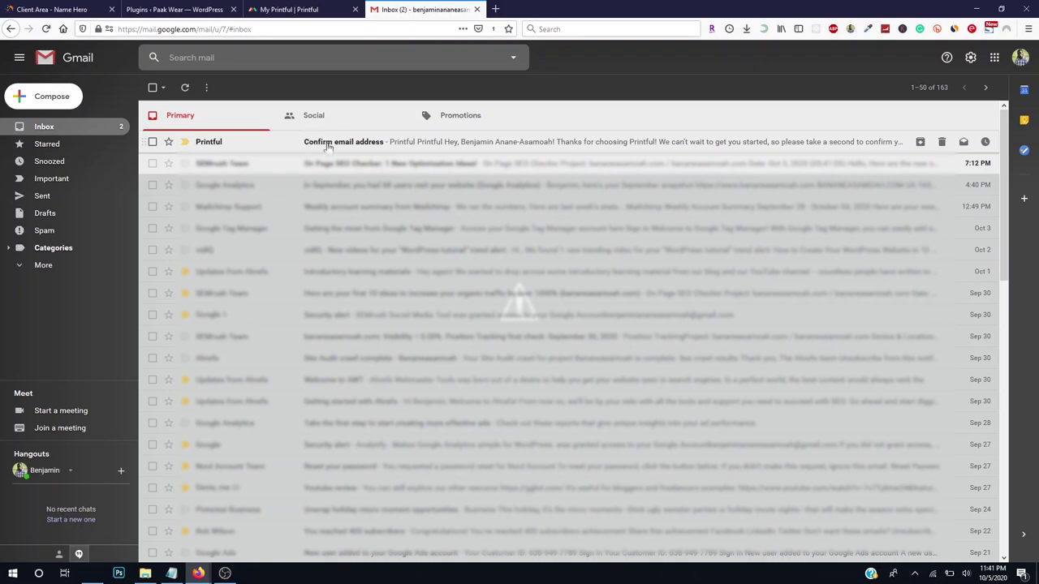
Open Printful's 'Confirm email address' message in Gmail and confirm the address.
left_click(347, 145)
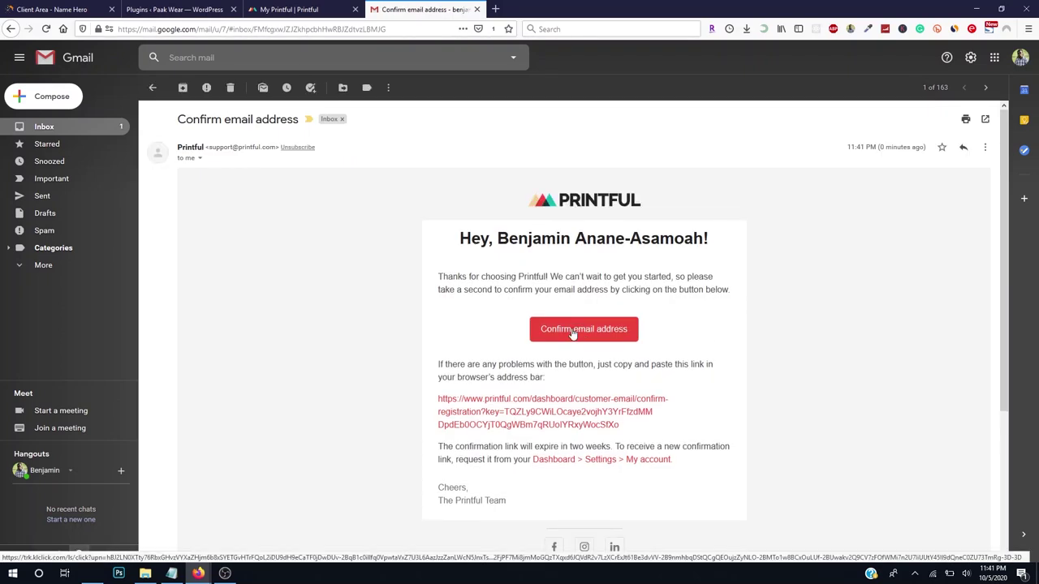
left_click(573, 333)
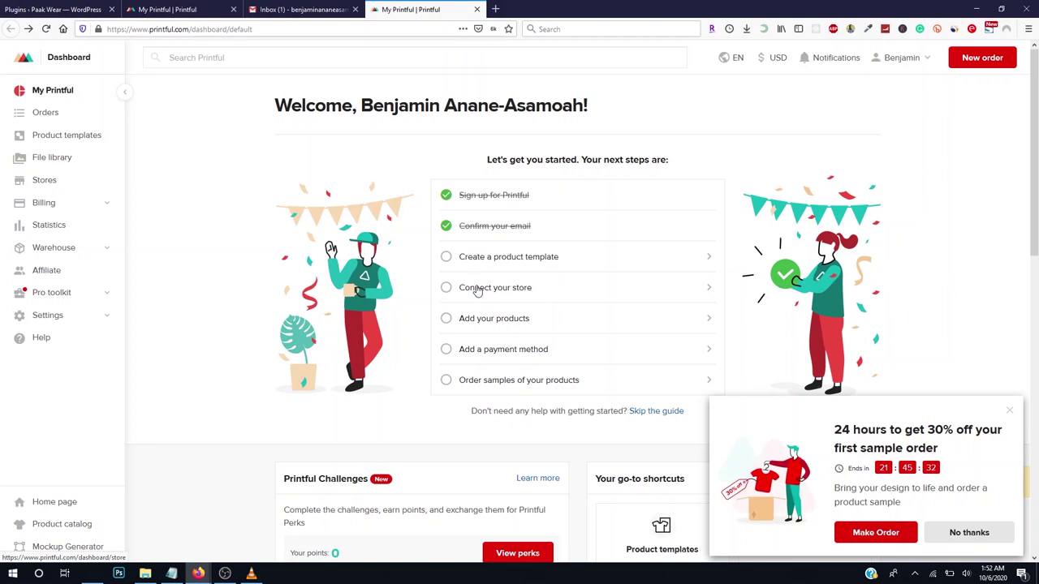
Choose WooCommerce under Connect your store and view the 'Set-up for an existing store' instructions.
left_click(480, 293)
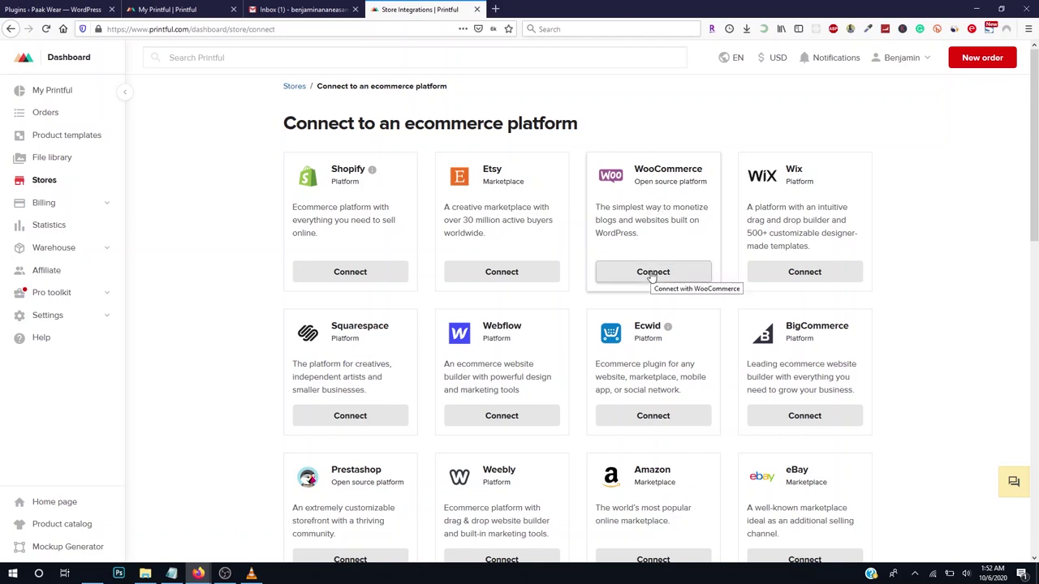
left_click(652, 274)
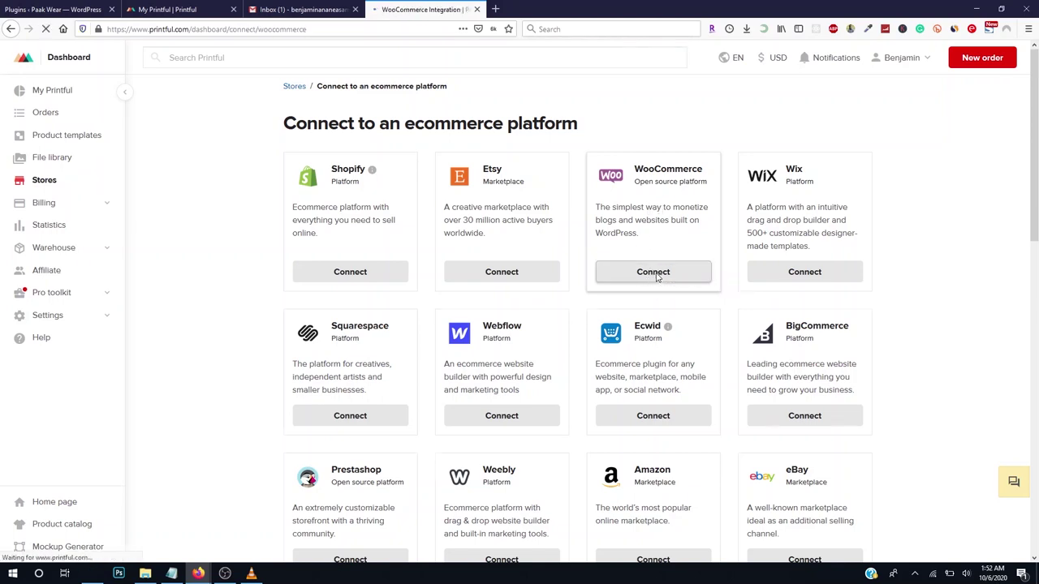
scroll(520, 225, "down", 8)
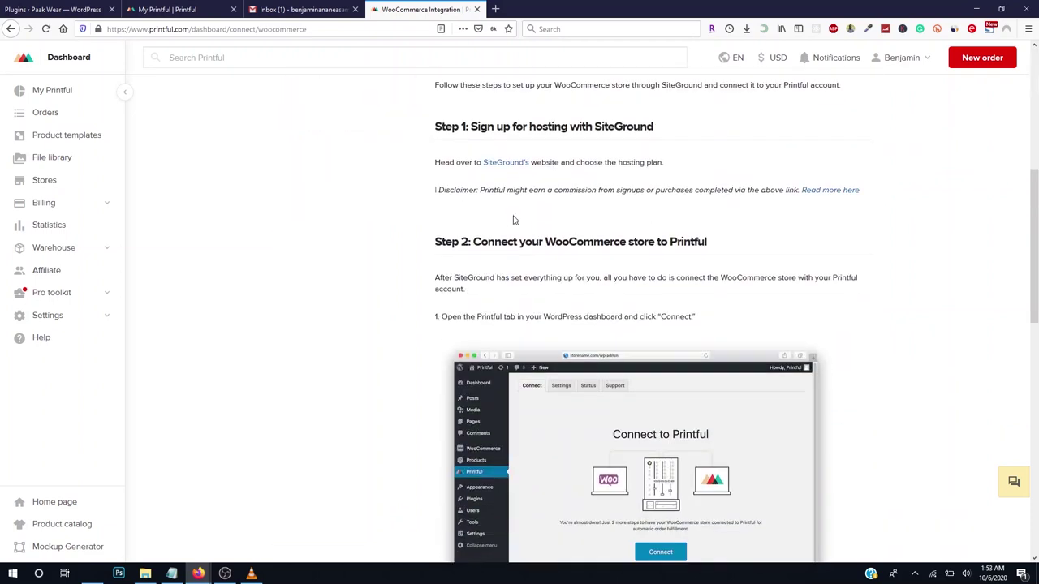
scroll(520, 224, "up", 10)
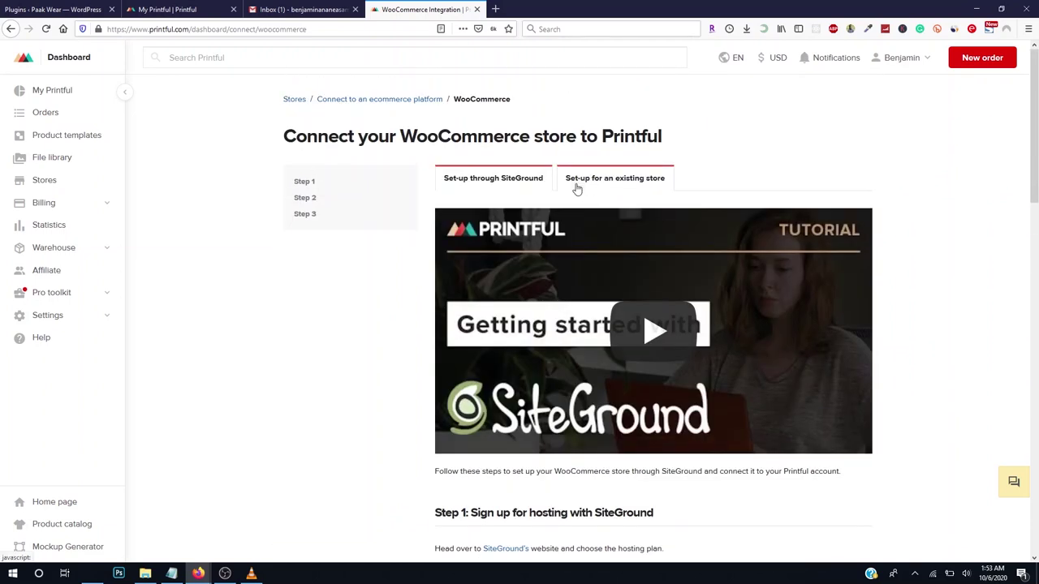
left_click(583, 181)
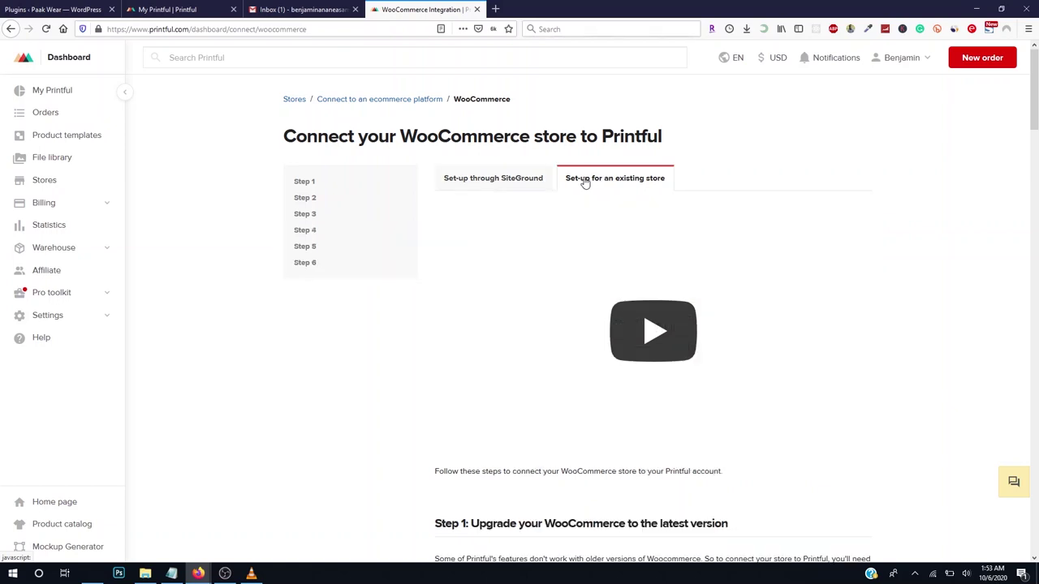
scroll(591, 164, "down", 5)
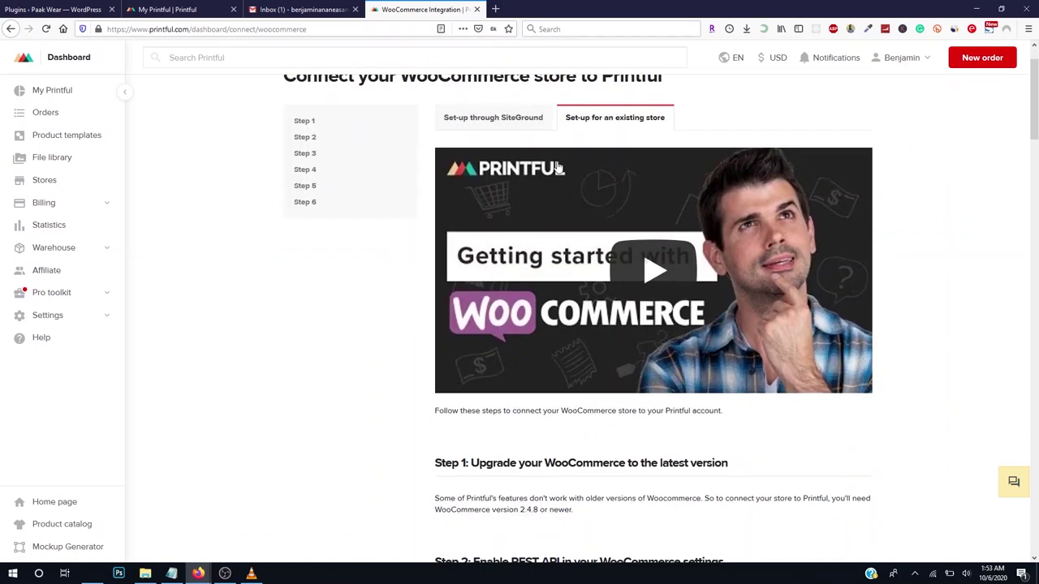
scroll(558, 175, "up", 4)
scroll(559, 174, "up", 2)
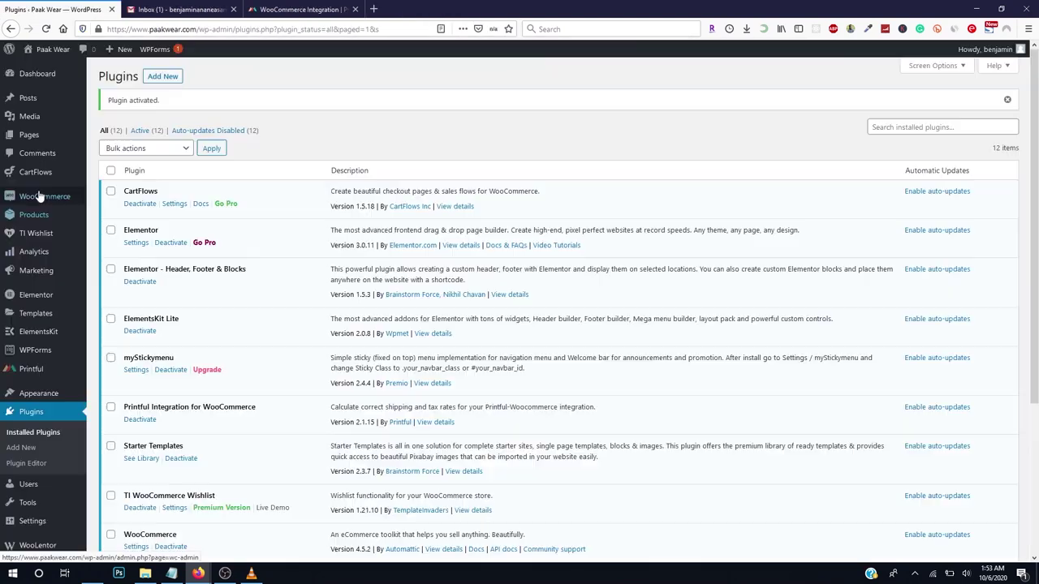
mouse_move(39, 199)
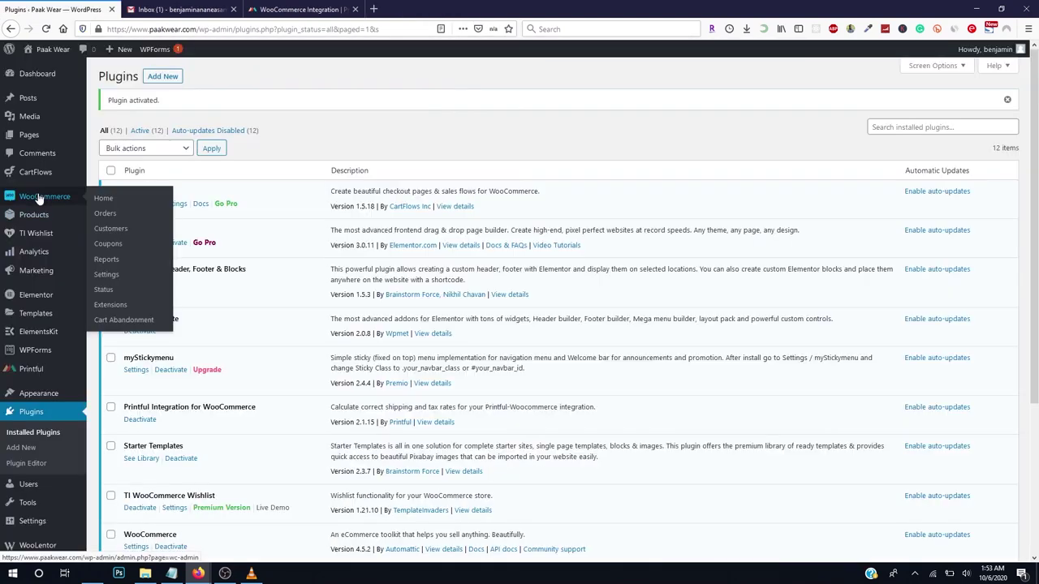
Tick 'Enable the legacy REST API' under WooCommerce Settings > Advanced > Legacy API and save.
left_click(106, 275)
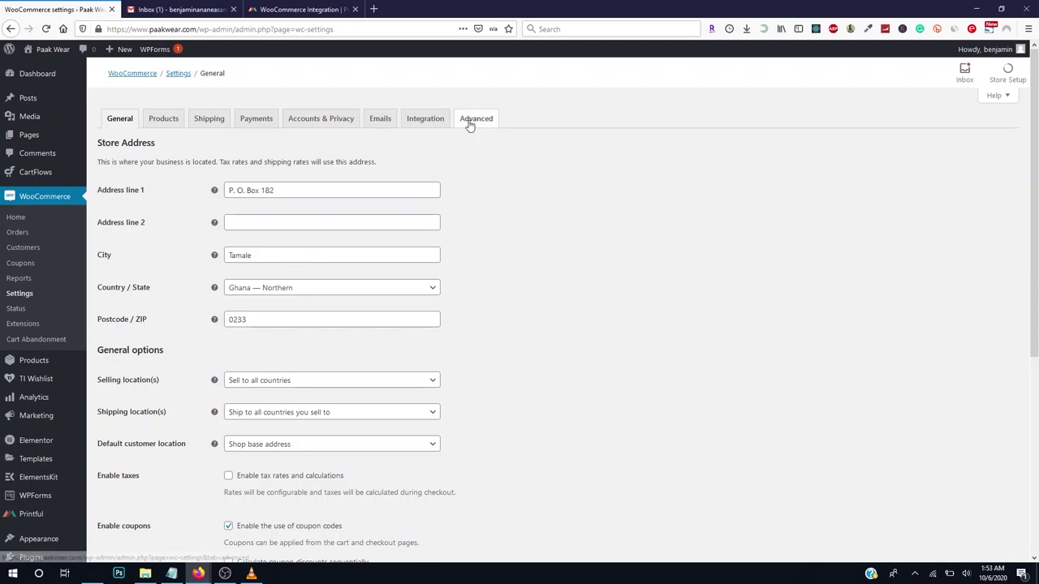
left_click(471, 122)
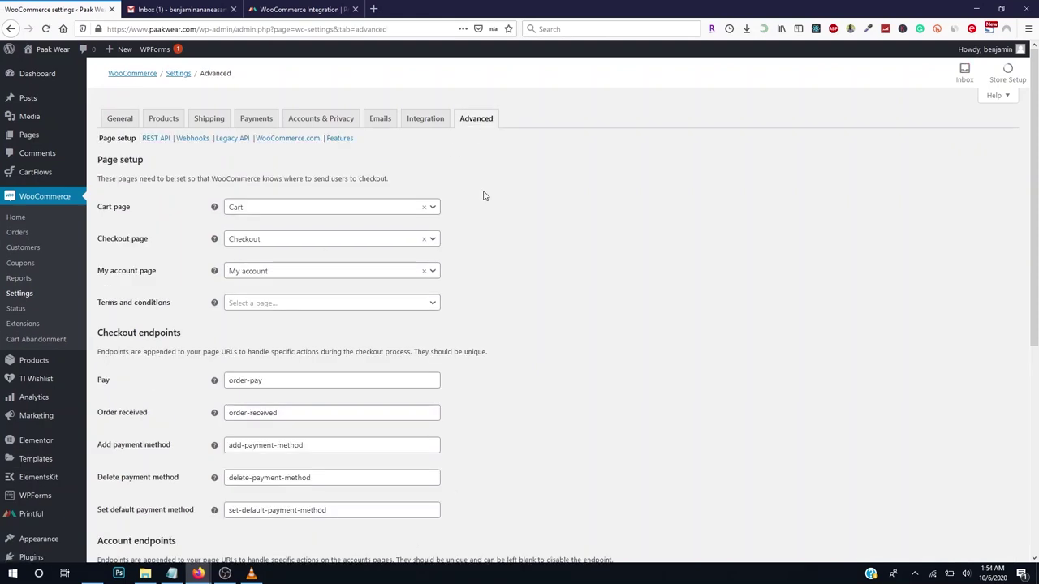
left_click(231, 141)
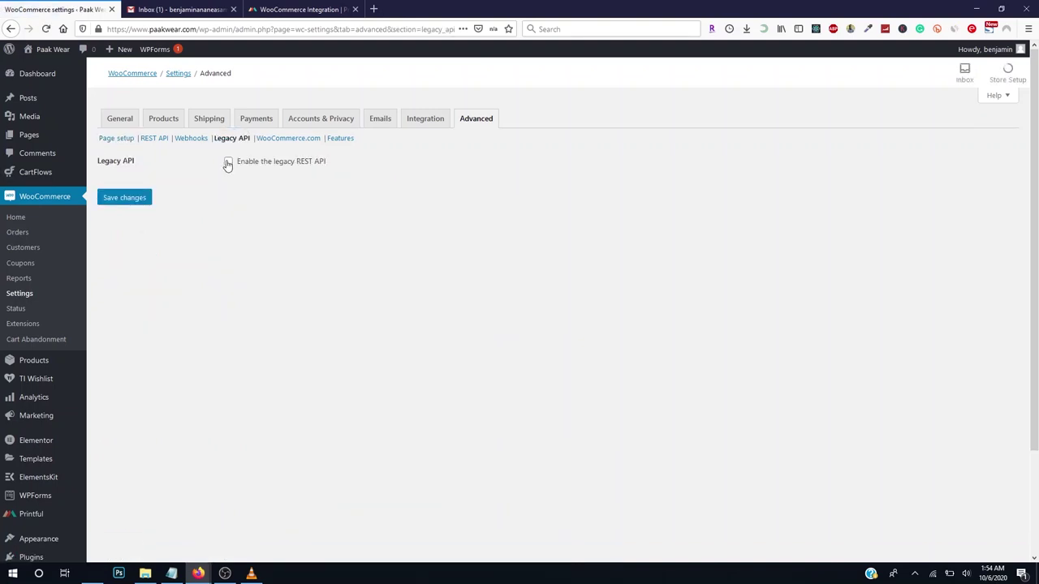
left_click(118, 200)
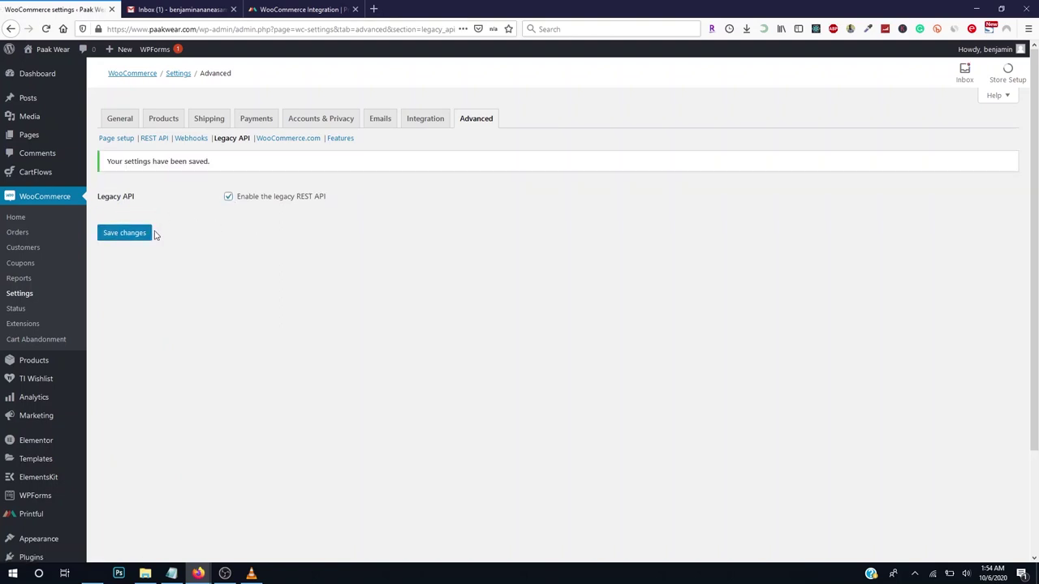
scroll(49, 268, "down", 3)
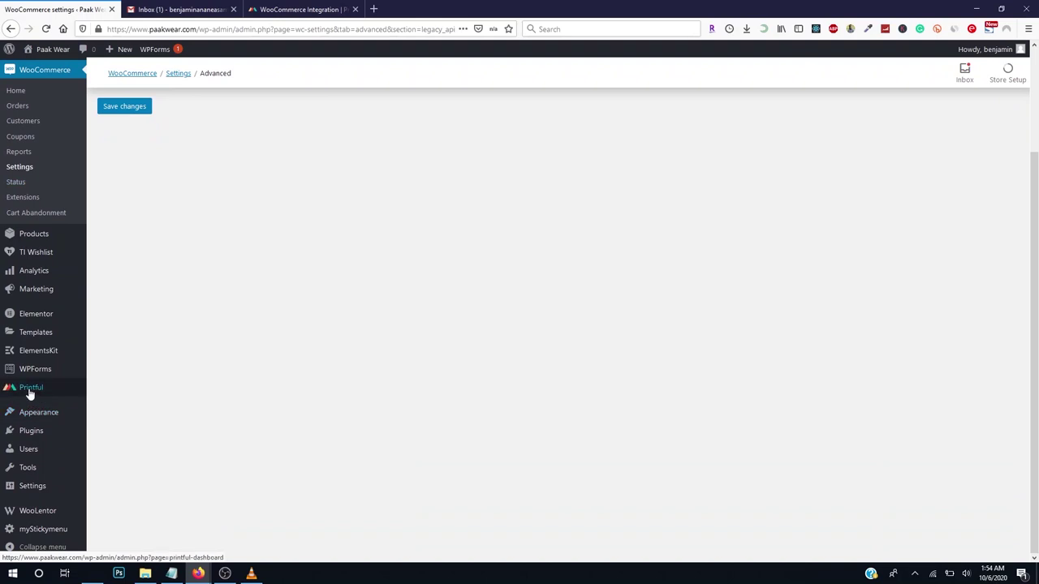
Approve Printful's store access, sign into the existing account with saved login, and connect Paak Wear.
left_click(18, 389)
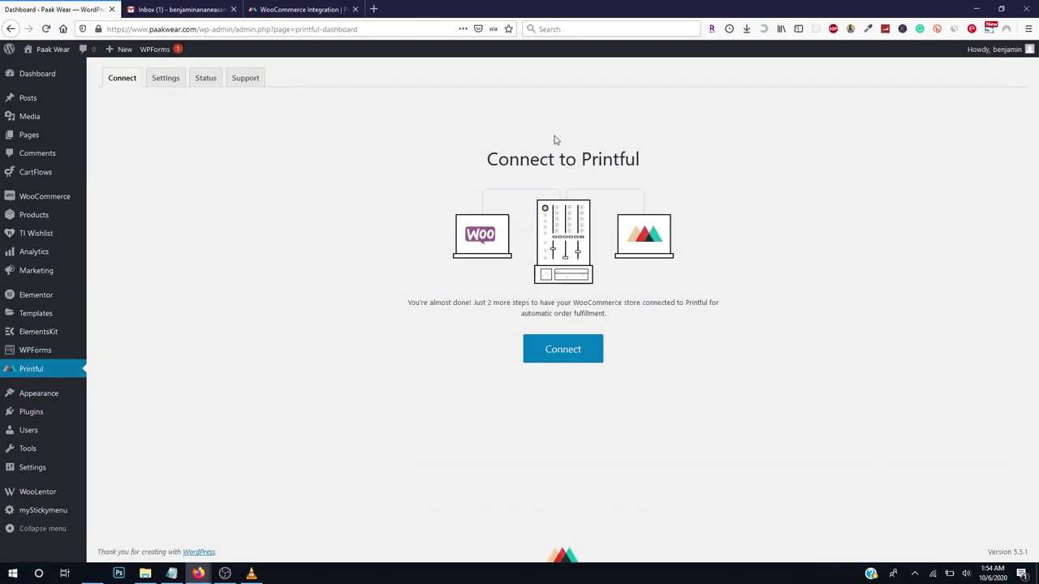
left_click(560, 351)
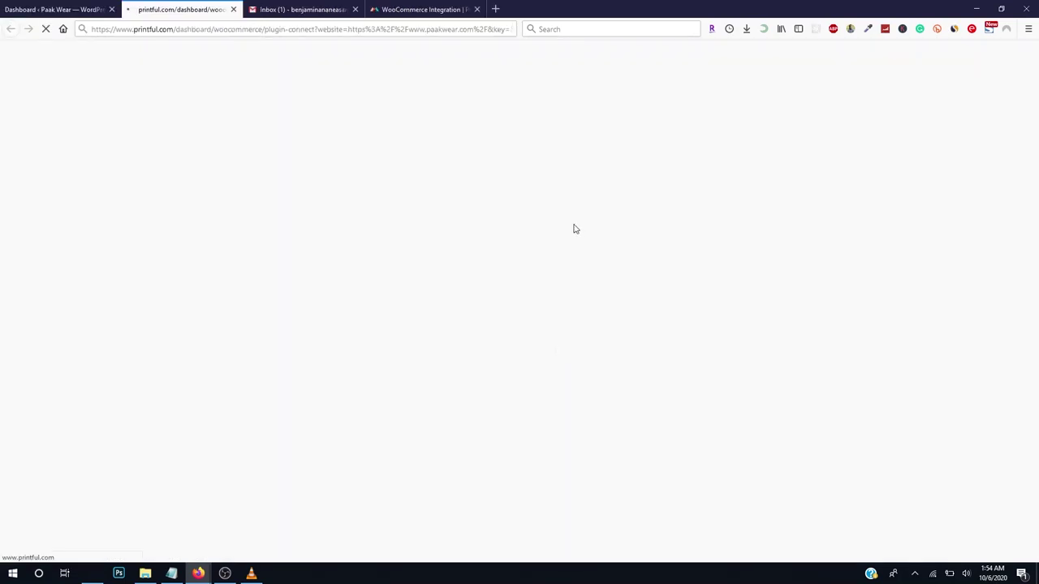
left_click(606, 375)
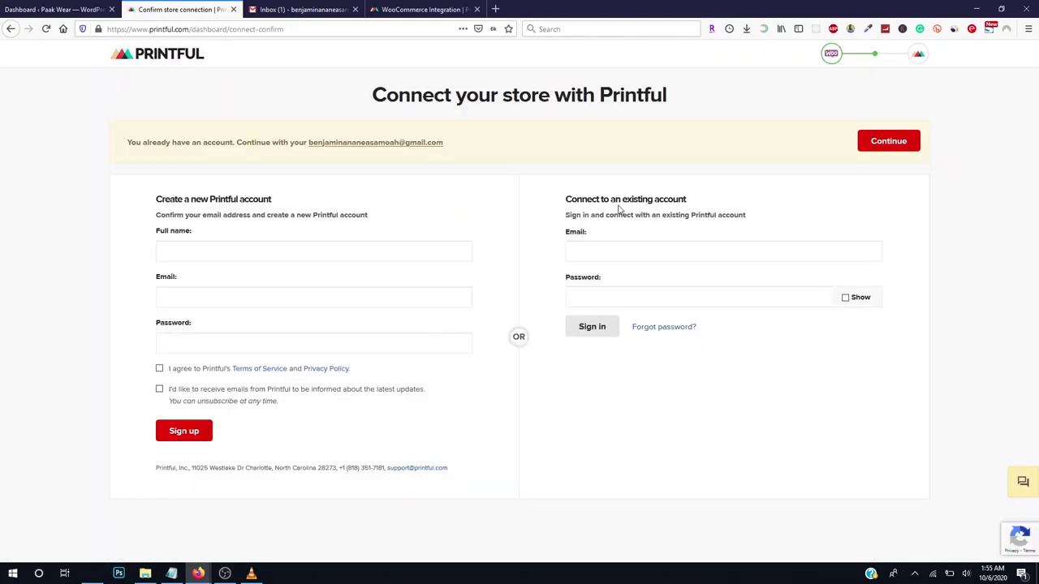
left_click(602, 248)
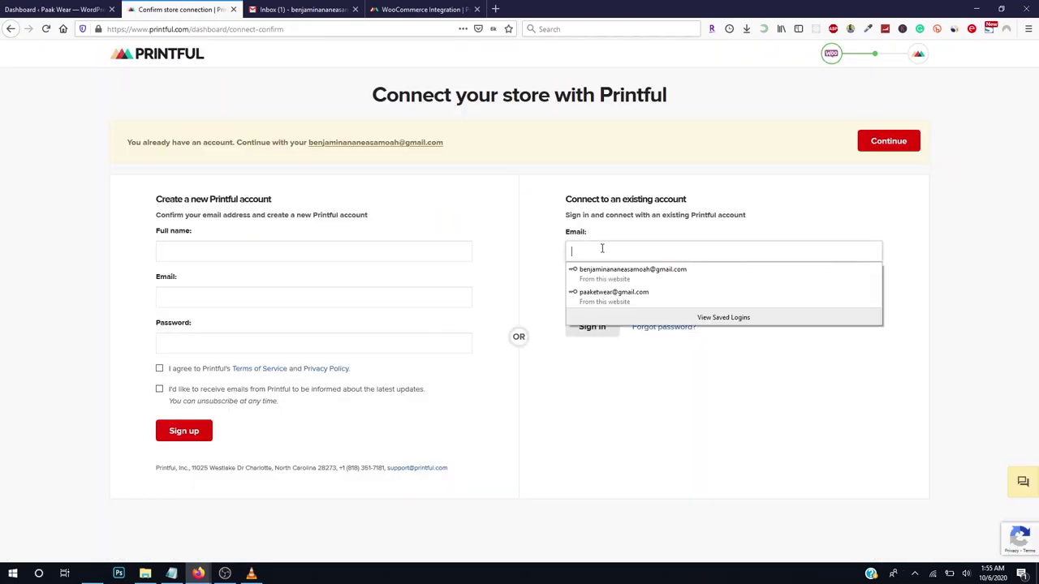
left_click(617, 273)
left_click(592, 328)
left_click(400, 155)
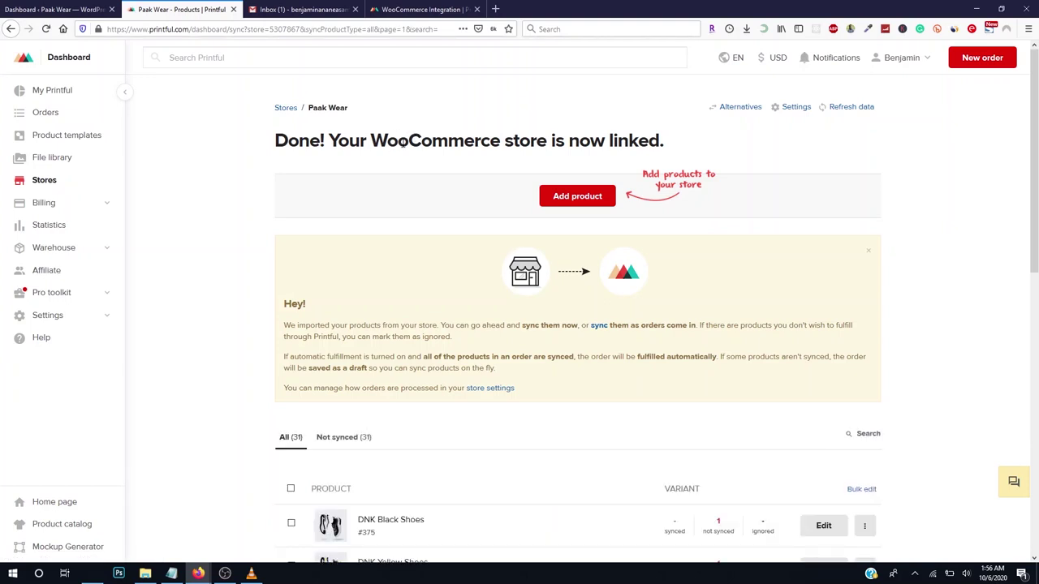
Review the 31 imported products listed as not synced.
scroll(394, 171, "down", 5)
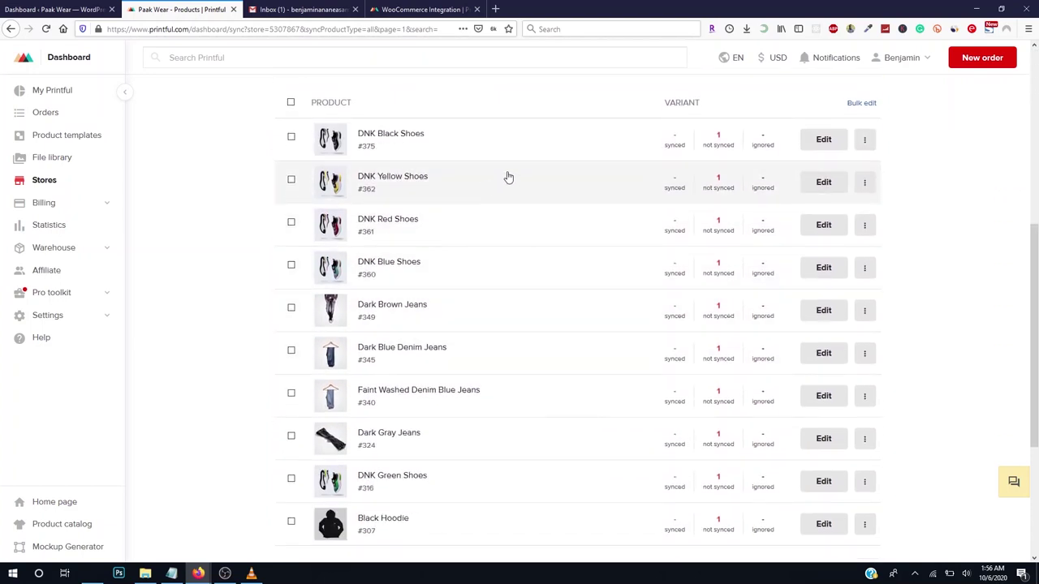
scroll(427, 148, "down", 3)
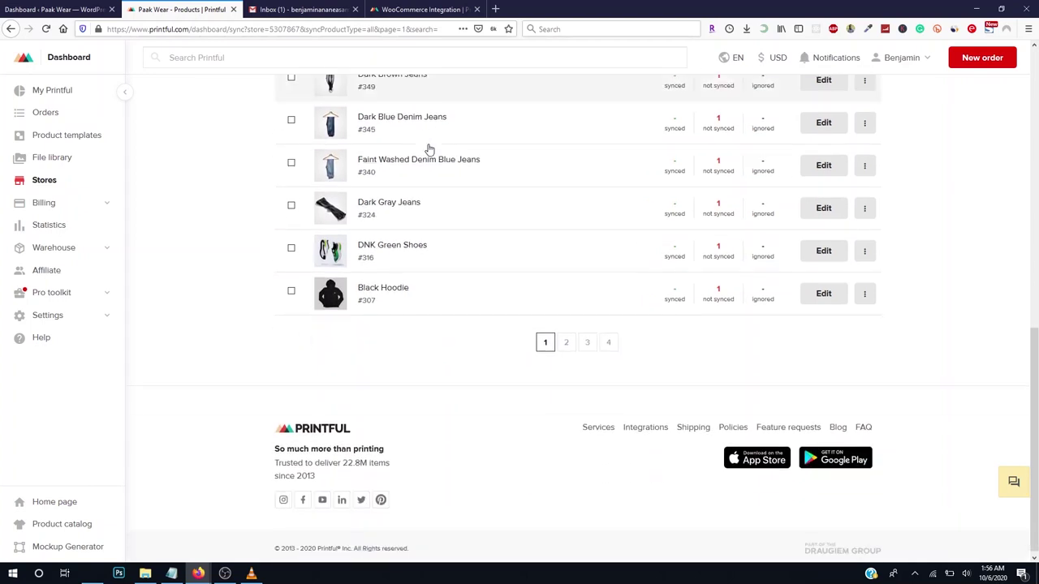
scroll(429, 149, "up", 4)
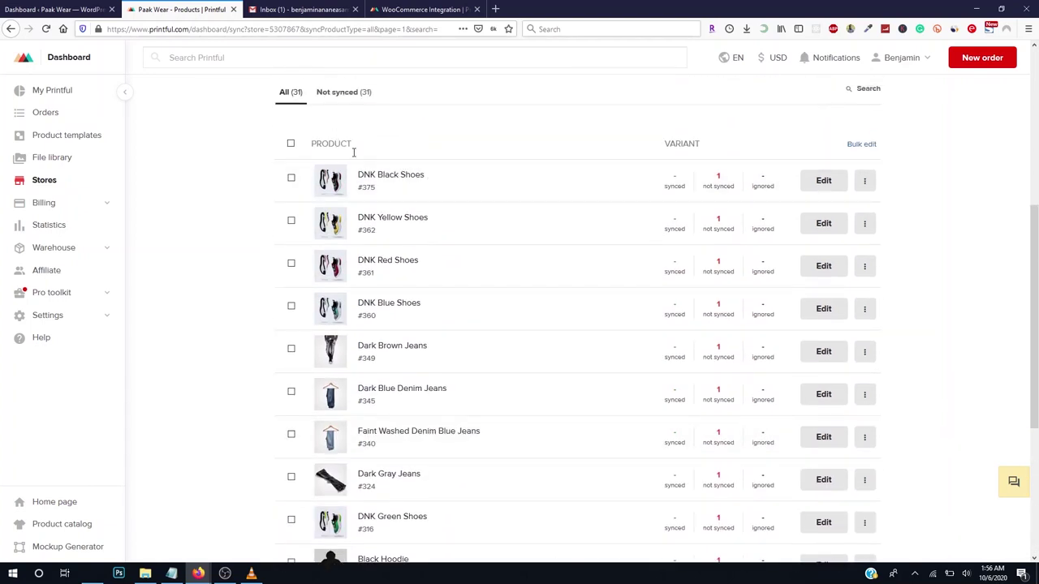
scroll(352, 155, "up", 2)
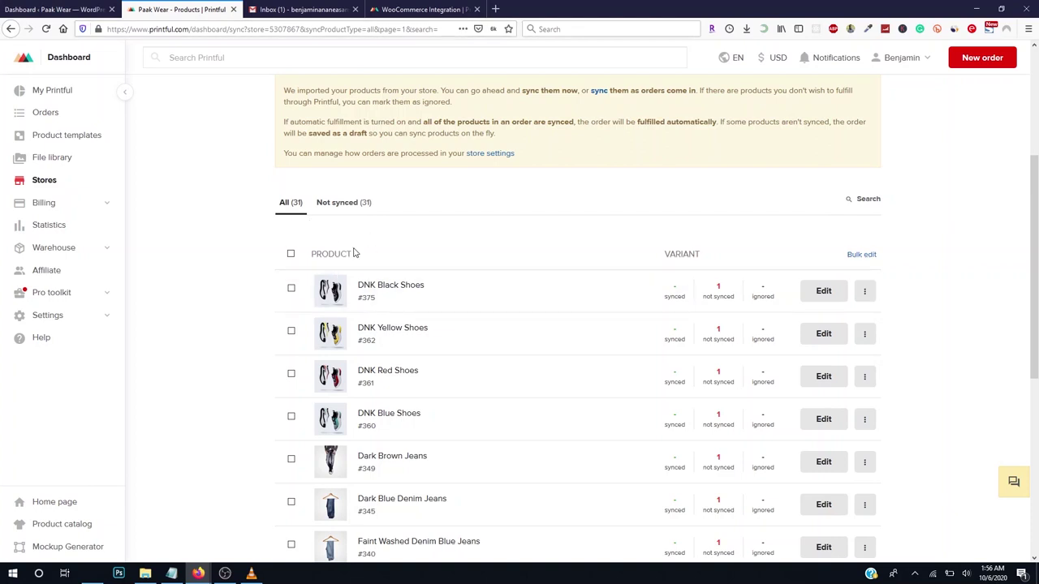
scroll(364, 235, "down", 3)
scroll(200, 118, "up", 4)
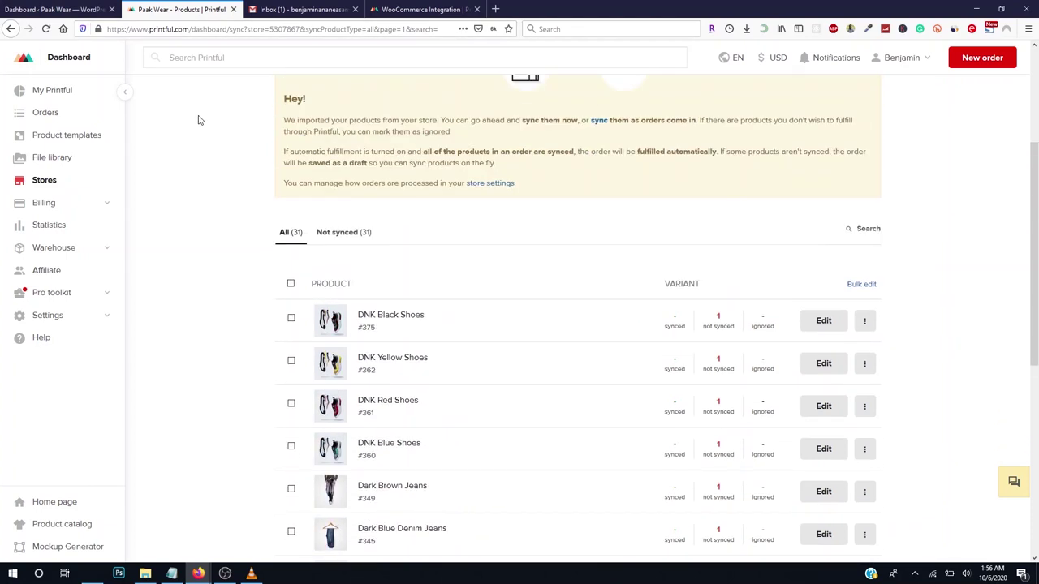
left_click(73, 7)
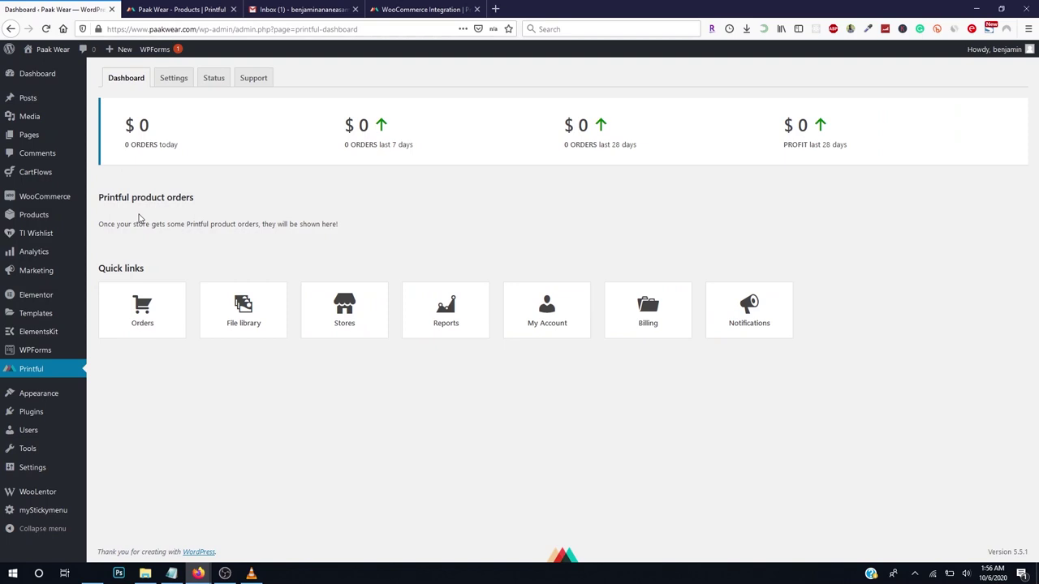
Select all 31 demo products under All Products and bulk-move them to the Trash.
mouse_move(38, 215)
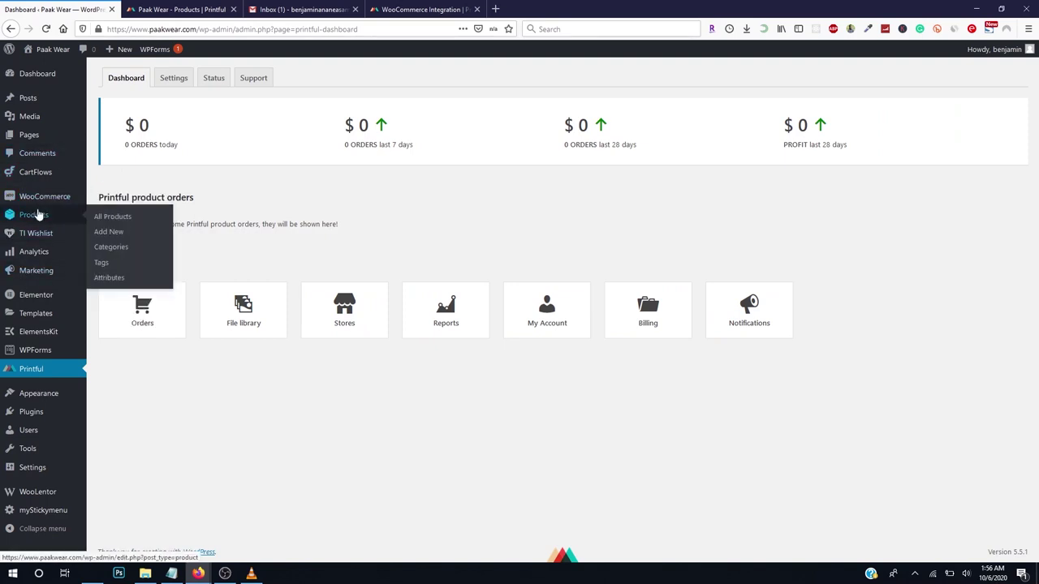
left_click(104, 219)
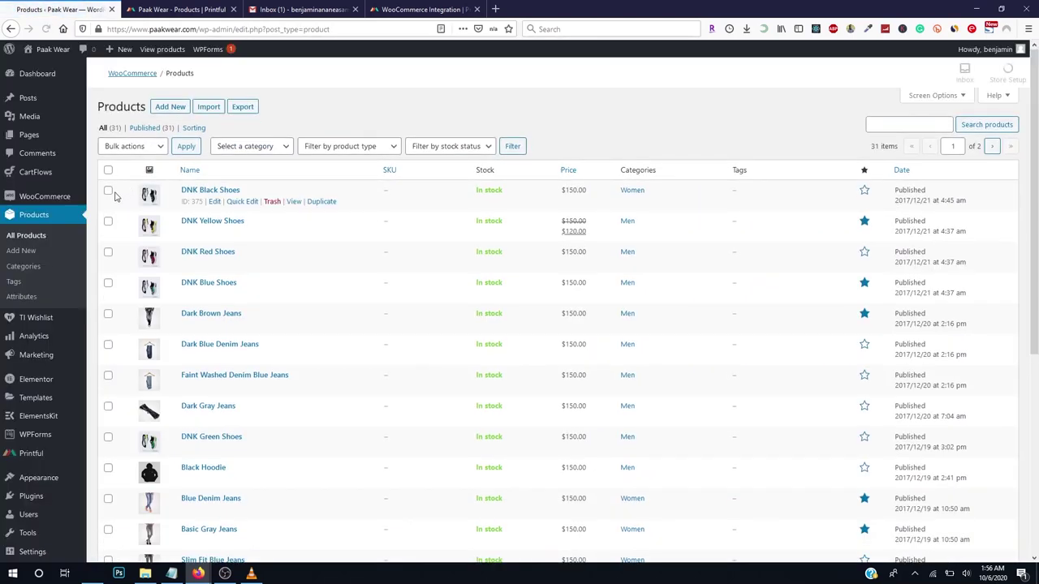
left_click(108, 170)
scroll(200, 228, "down", 5)
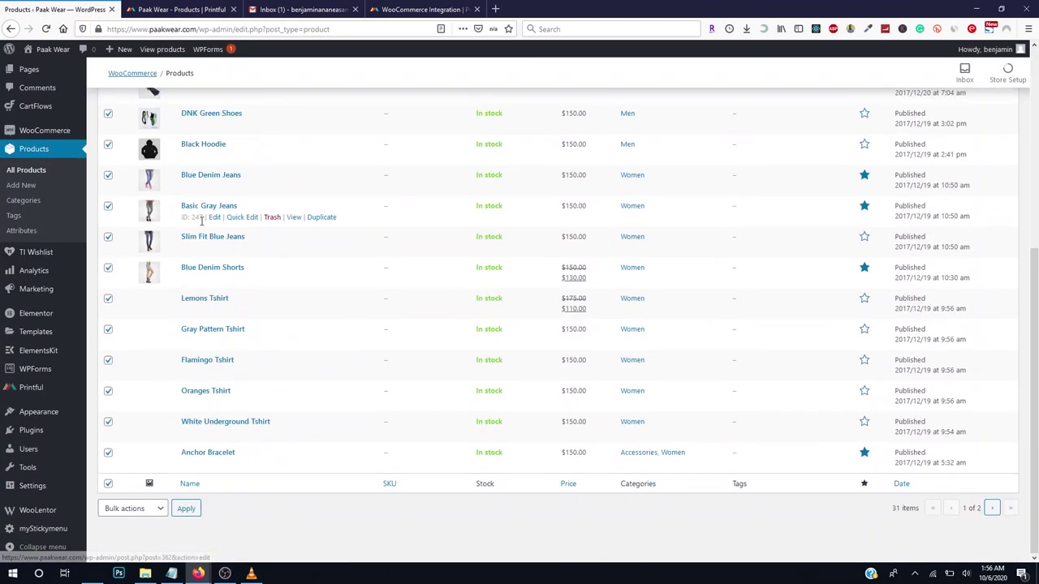
scroll(200, 227, "up", 5)
left_click(156, 151)
left_click(125, 192)
left_click(187, 147)
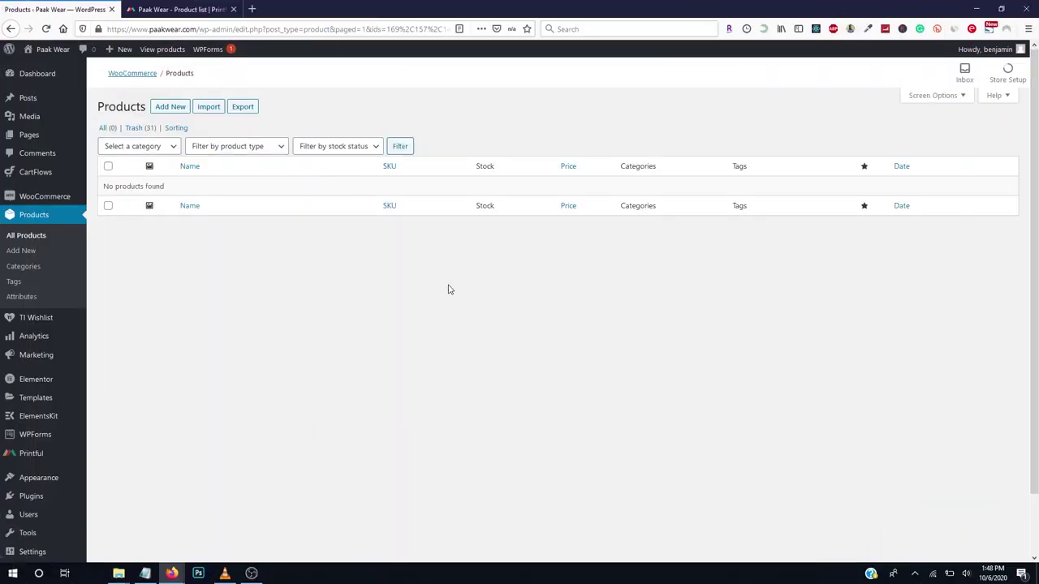
left_click(180, 9)
Add a product from Men's T-shirts, choosing the Unisex Premium T-Shirt | Bella + Canvas 3001.
left_click(575, 406)
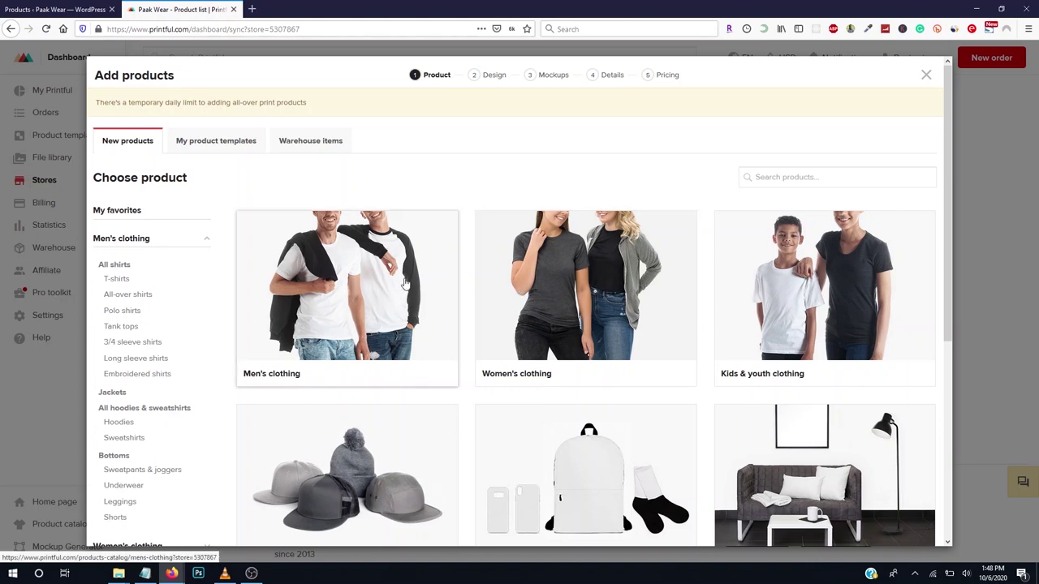
scroll(442, 260, "down", 1)
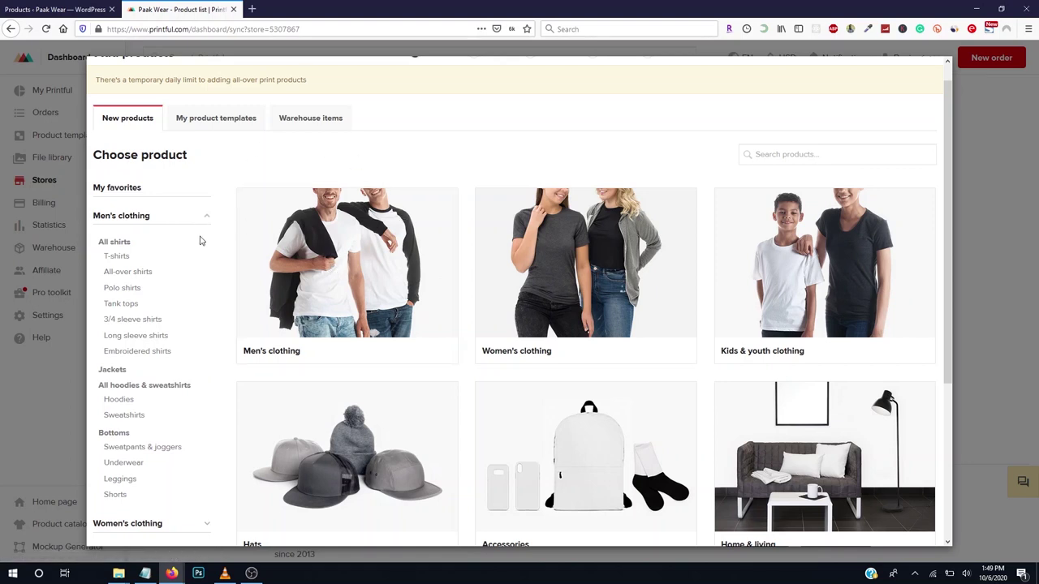
left_click(115, 256)
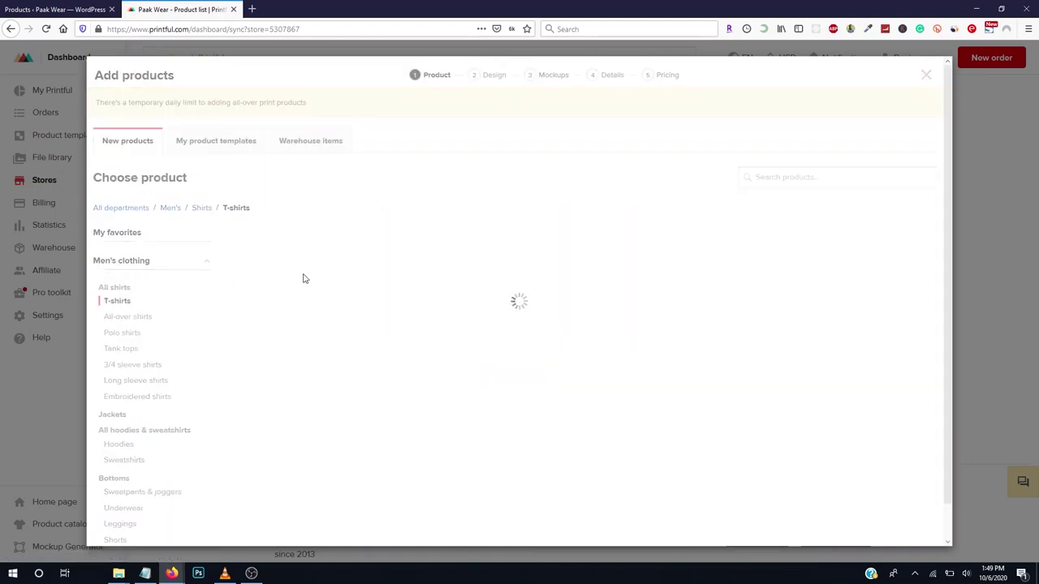
scroll(425, 201, "down", 2)
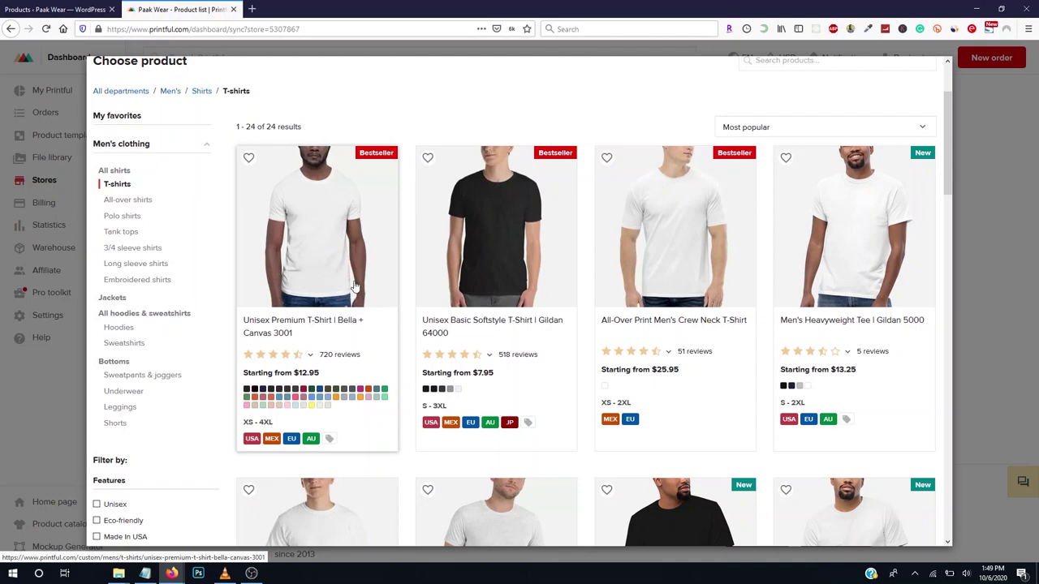
scroll(355, 286, "down", 1)
scroll(355, 287, "up", 1)
scroll(324, 295, "down", 1)
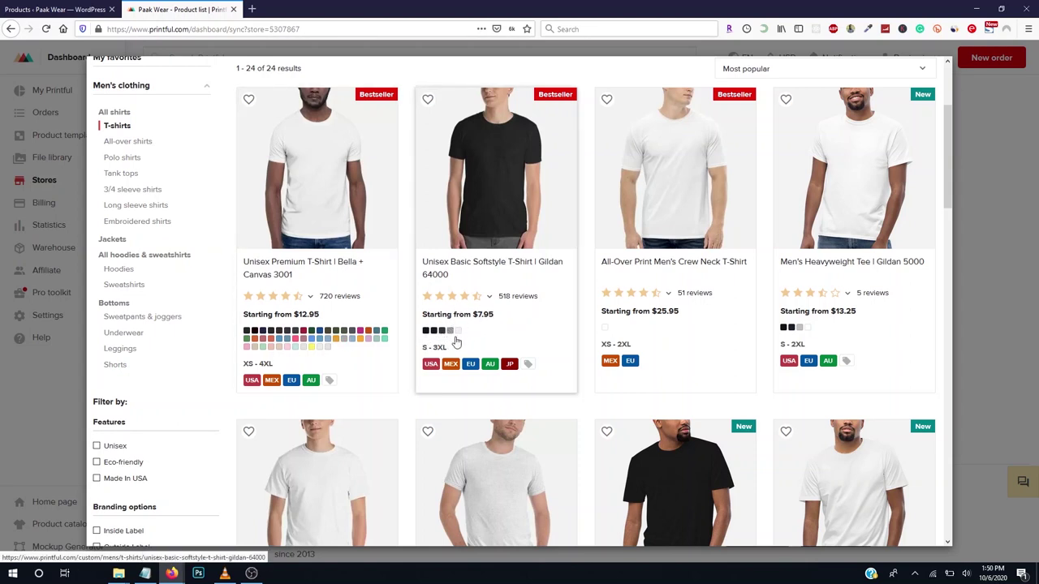
left_click(325, 203)
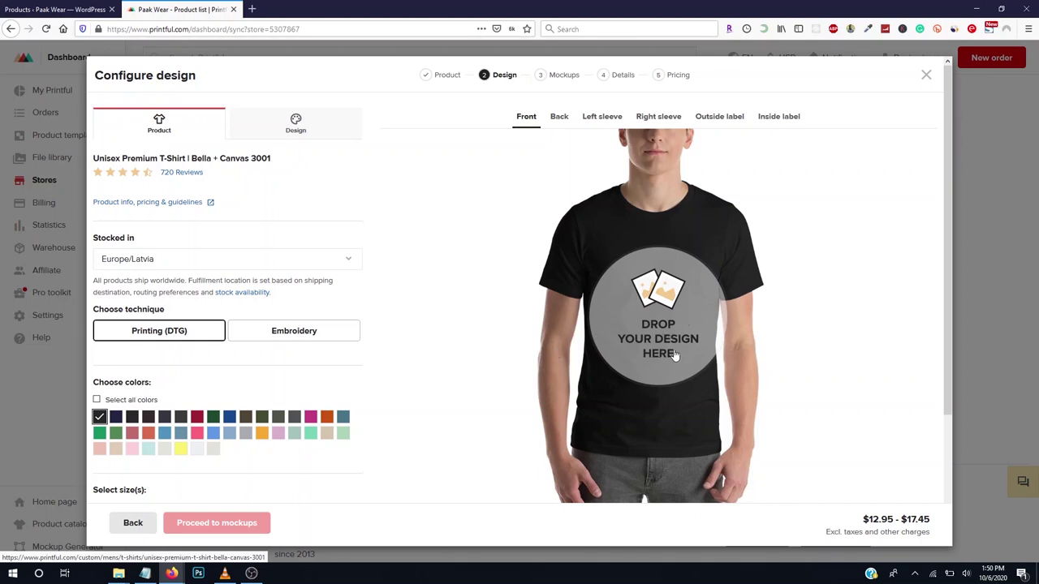
Look over the Bella + Canvas 3001 design dialog, then switch to the Placeit tab.
scroll(670, 340, "down", 2)
scroll(669, 337, "up", 2)
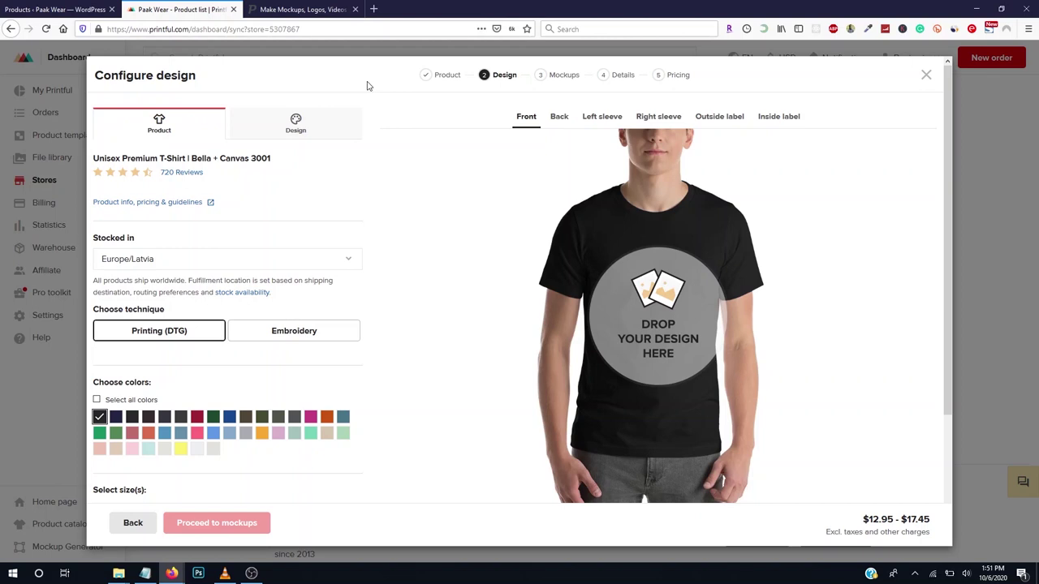
key("ctrl+Tab")
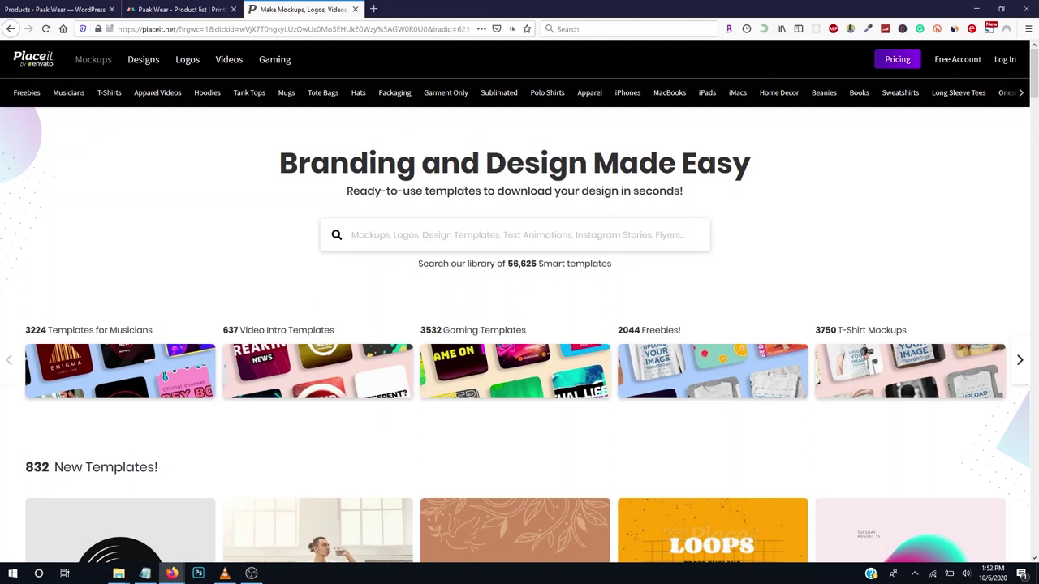
scroll(500, 162, "down", 2)
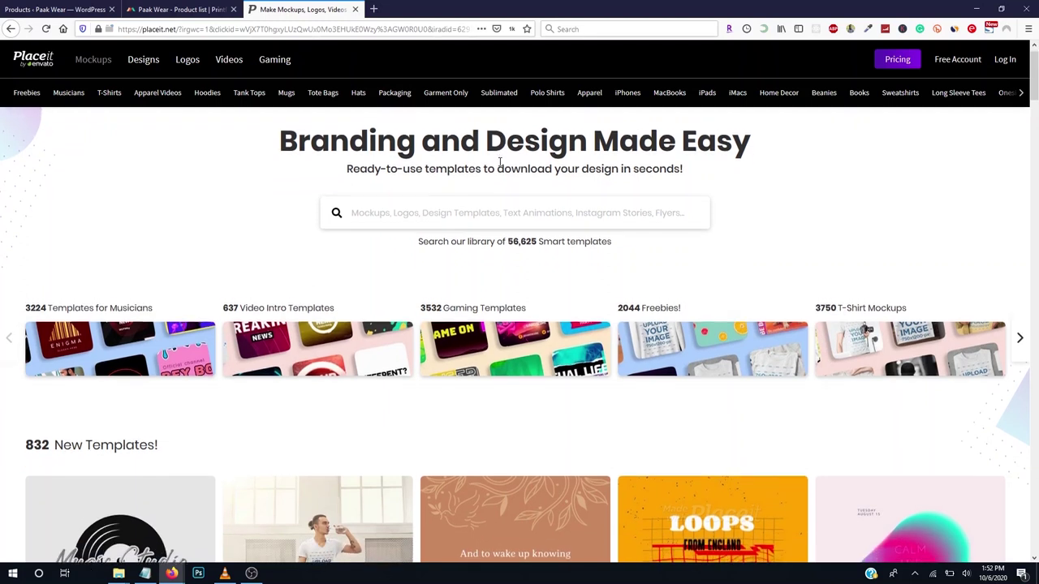
scroll(500, 162, "up", 2)
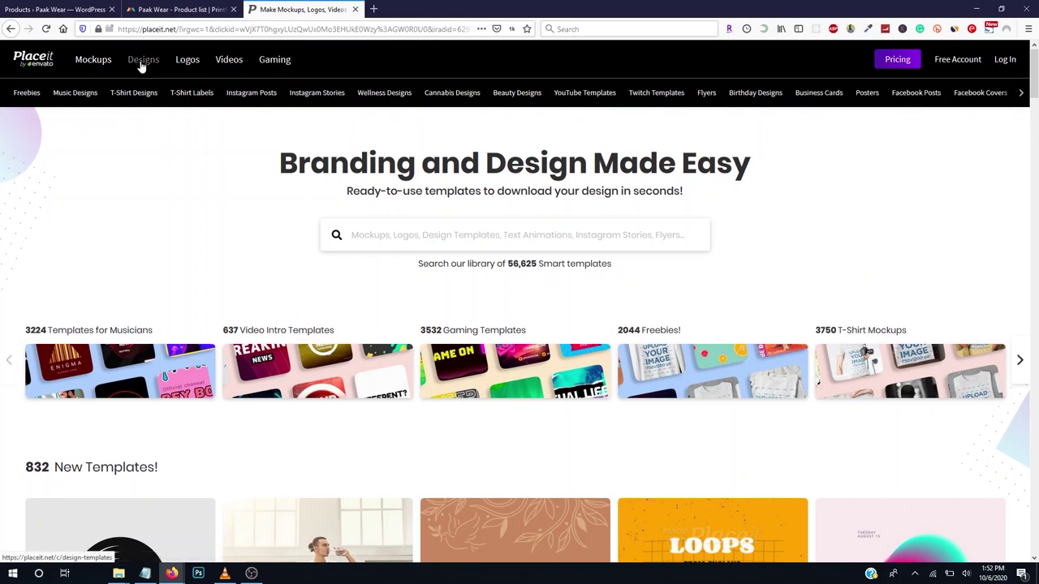
scroll(226, 216, "down", 5)
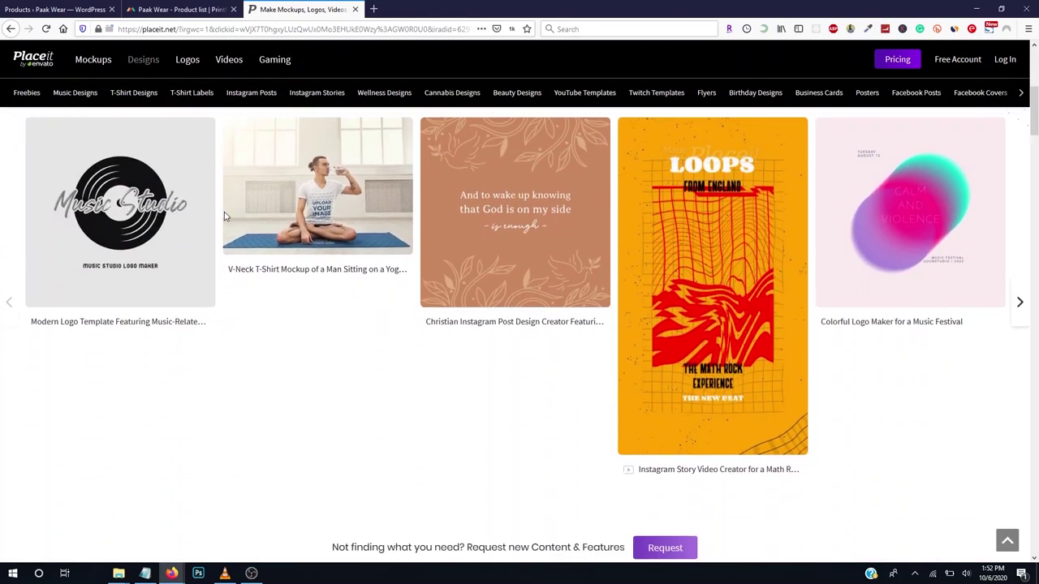
scroll(226, 216, "up", 2)
scroll(226, 216, "up", 4)
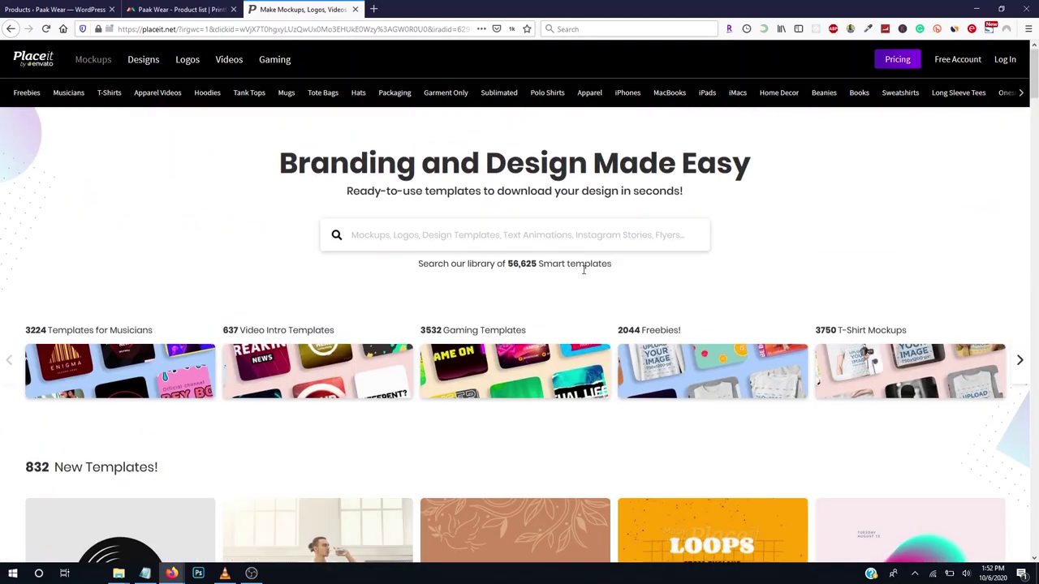
scroll(55, 257, "down", 4)
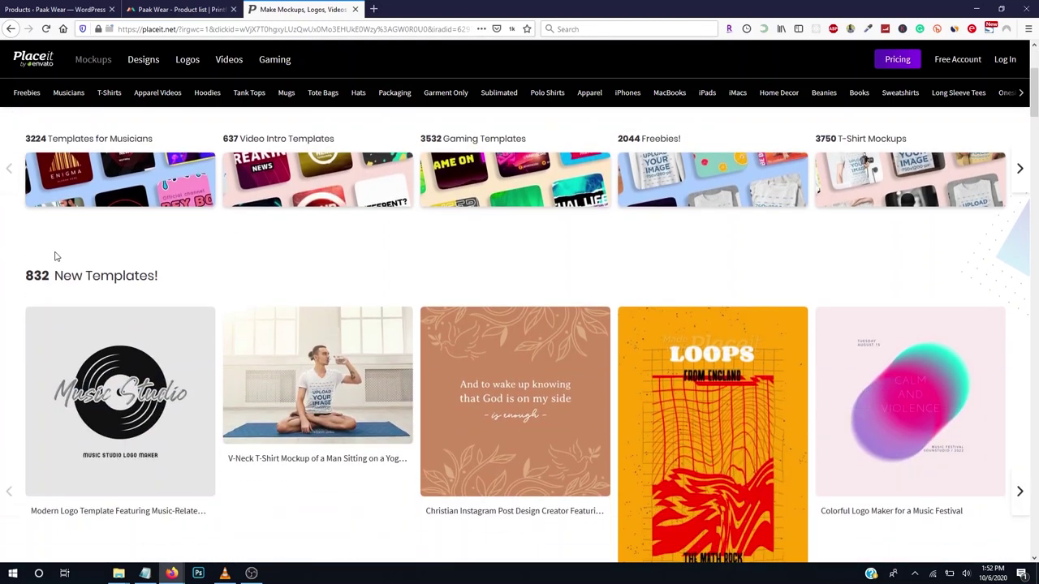
scroll(54, 255, "up", 4)
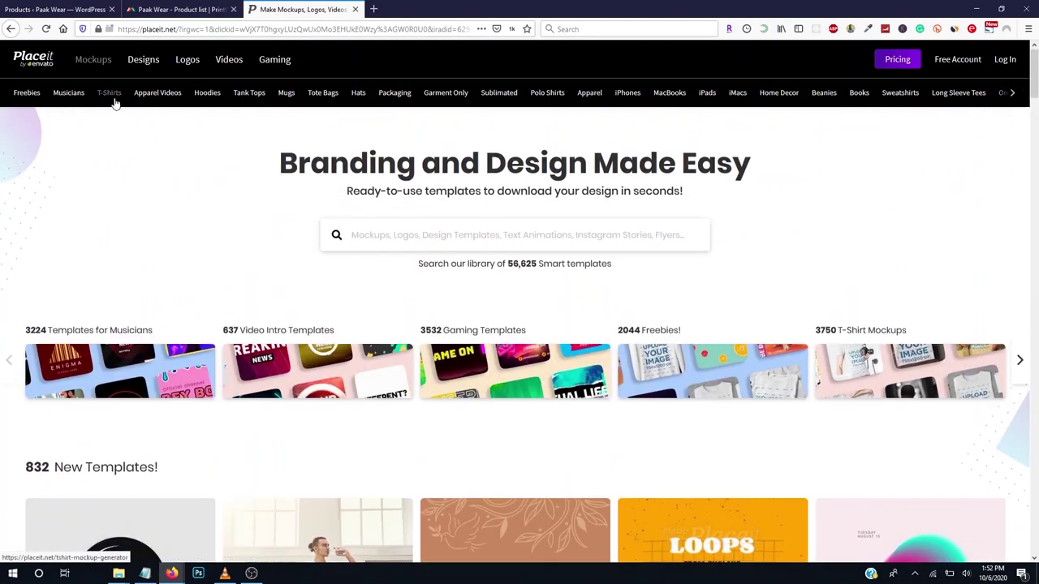
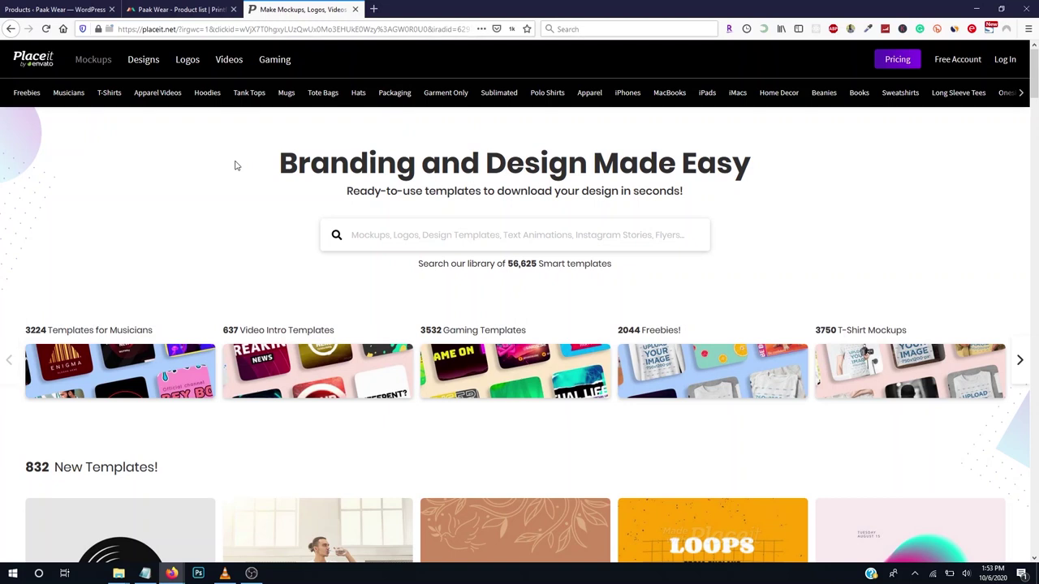
Dismiss the Placeit subscription offer and sign in to the store's Placeit account.
left_click(898, 58)
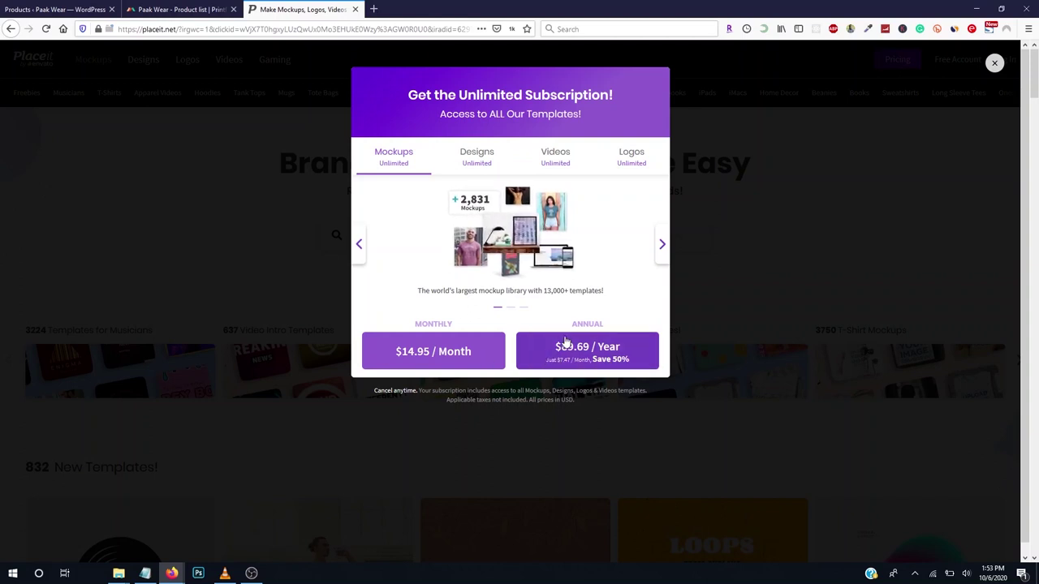
left_click(995, 62)
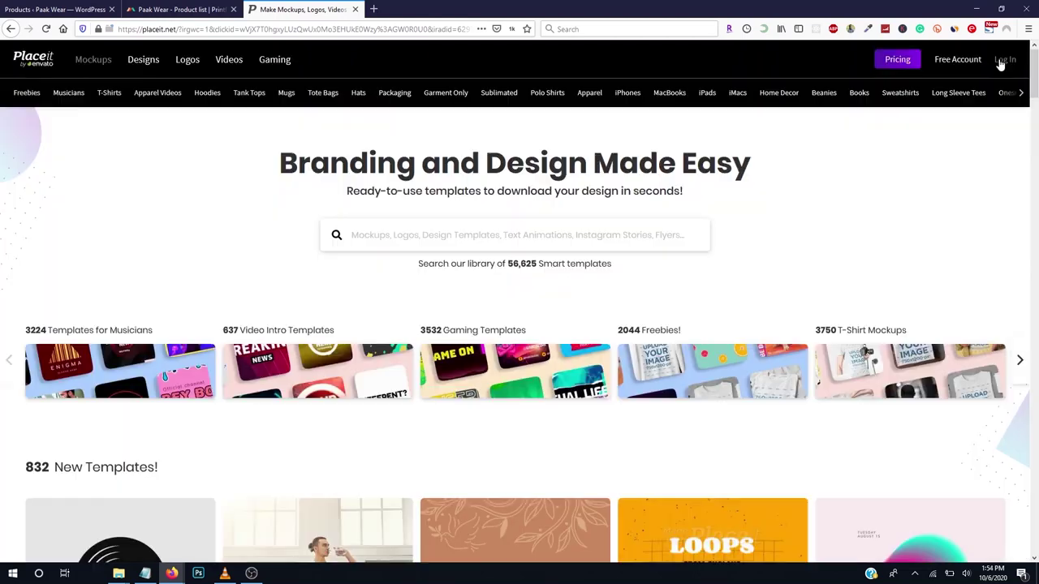
left_click(945, 63)
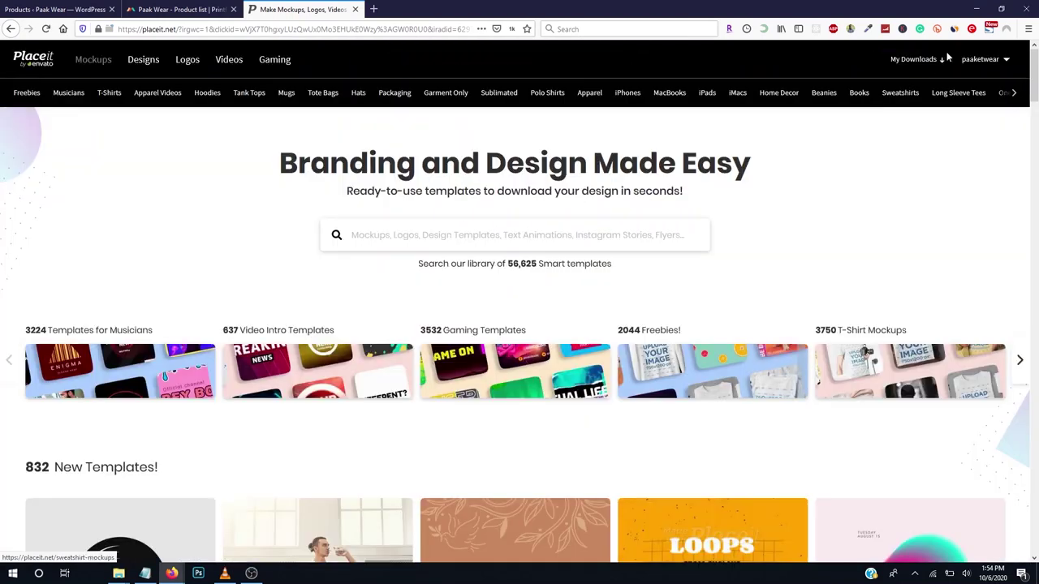
mouse_move(966, 65)
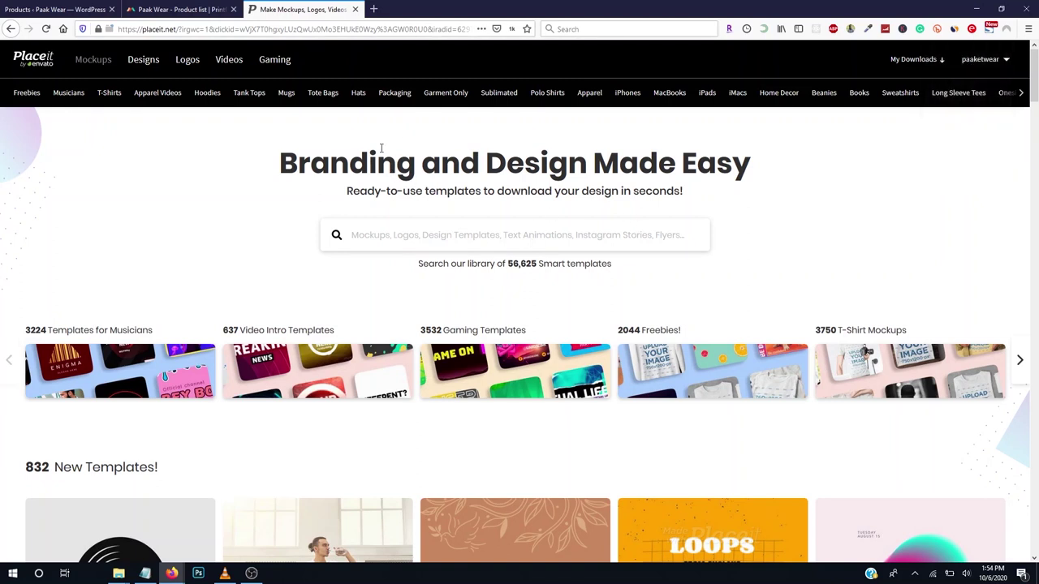
Browse Placeit's design templates and open the astronaut 'I NEED MY SPACE' T-shirt template.
left_click(94, 59)
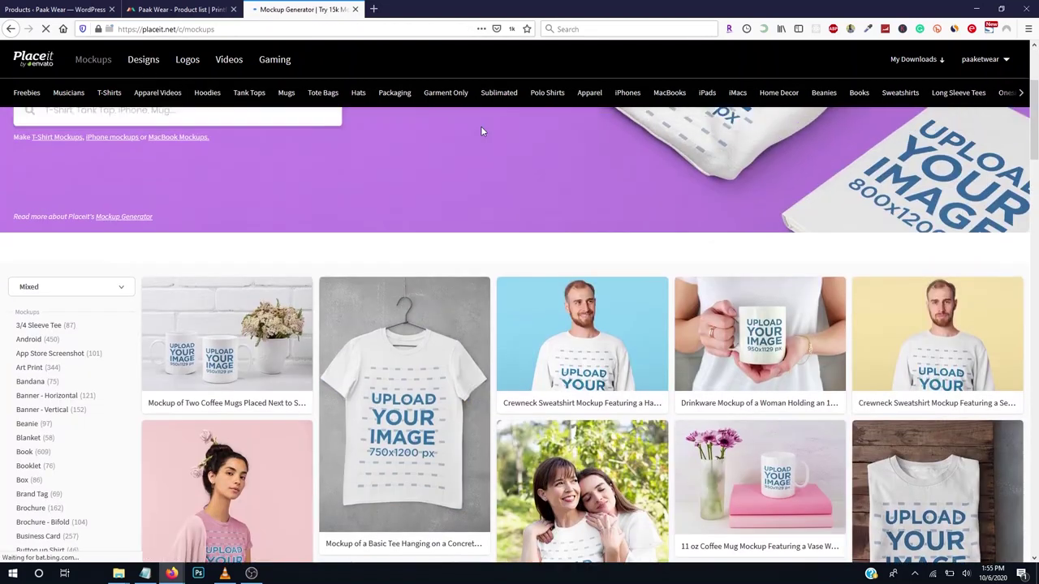
left_click(143, 62)
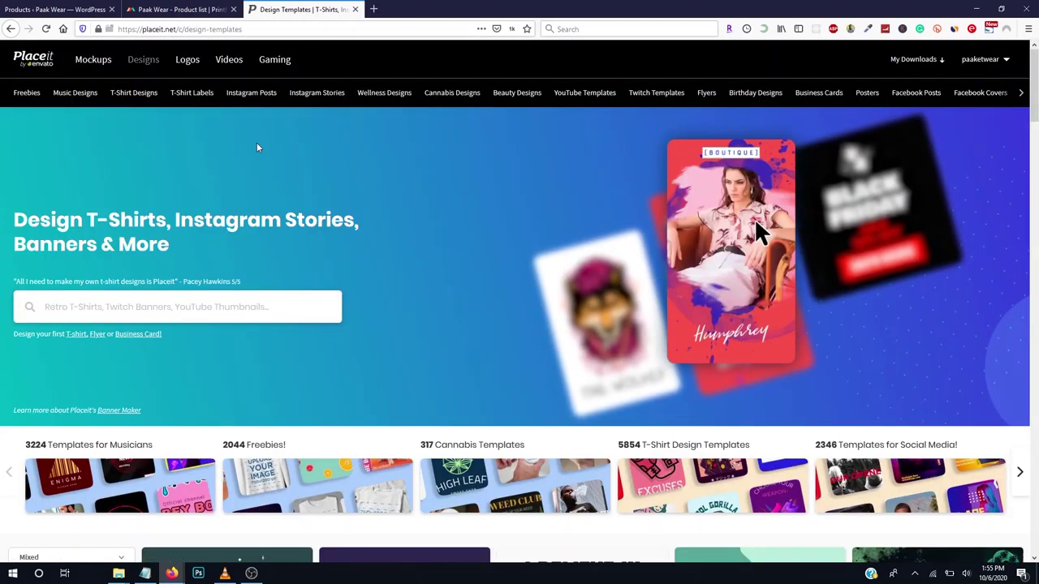
scroll(316, 142, "down", 2)
scroll(316, 142, "down", 2)
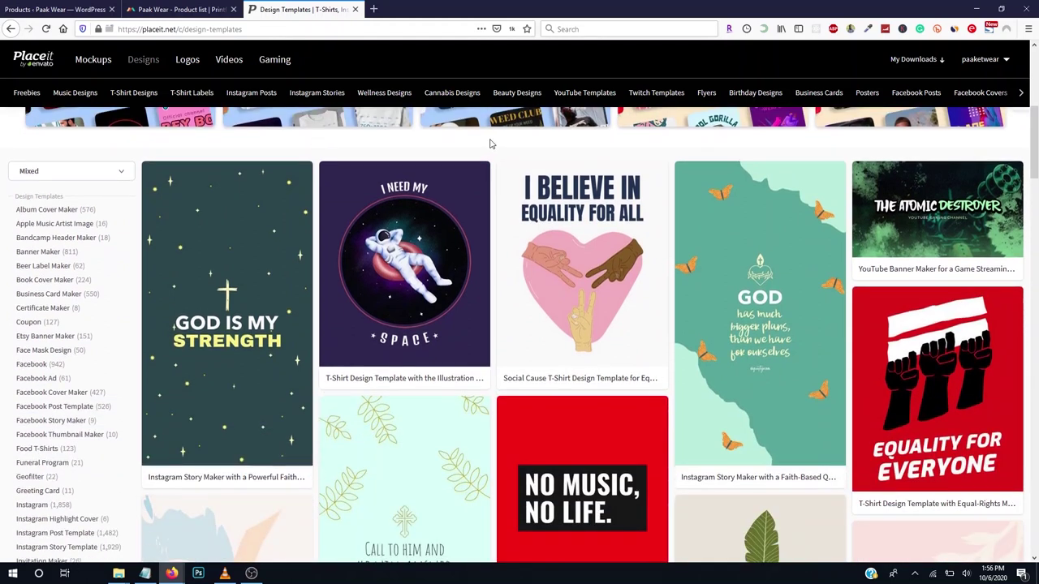
scroll(493, 237, "up", 4)
scroll(493, 236, "down", 4)
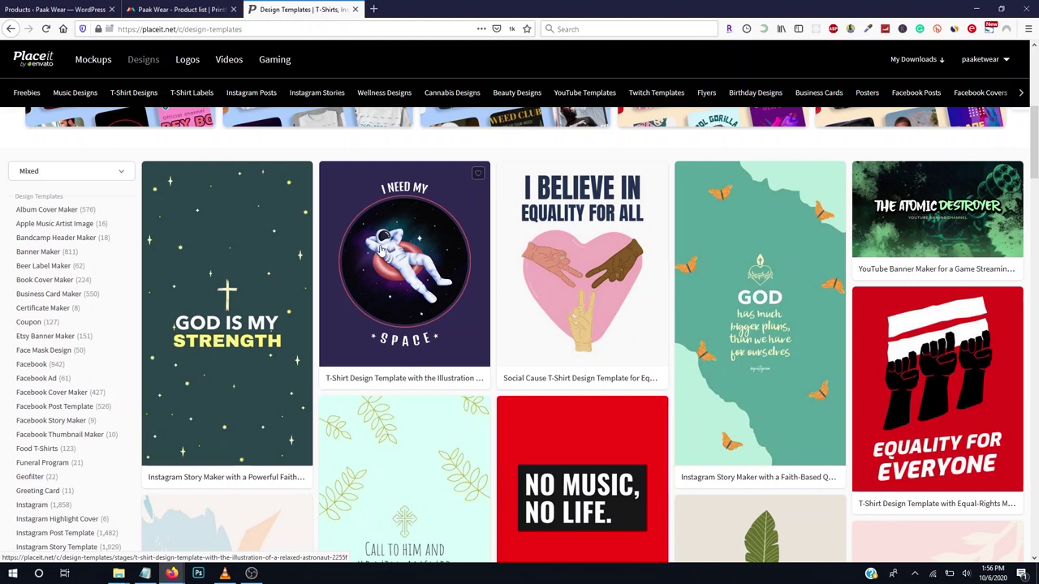
scroll(412, 250, "down", 3)
scroll(406, 203, "up", 2)
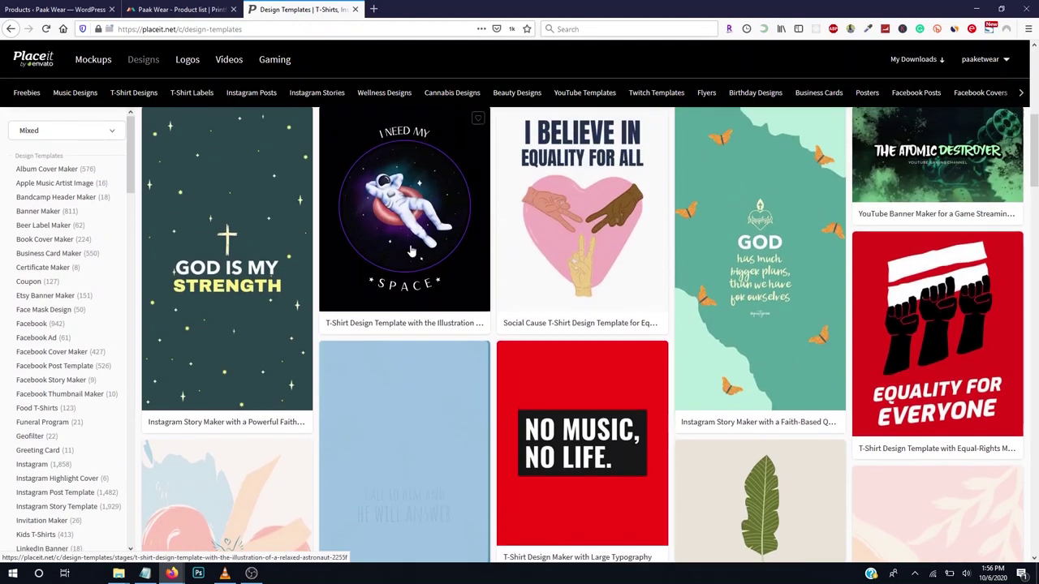
left_click(403, 177)
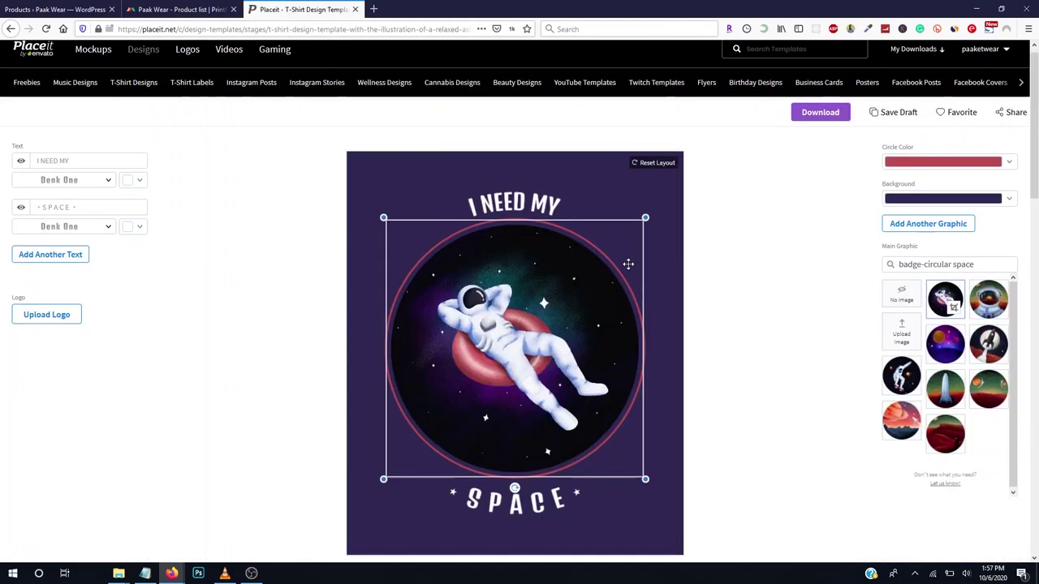
Change the heading text to 'My New Place is', reposition it and set it in Avenir Next.
scroll(483, 146, "down", 1)
left_click(490, 151)
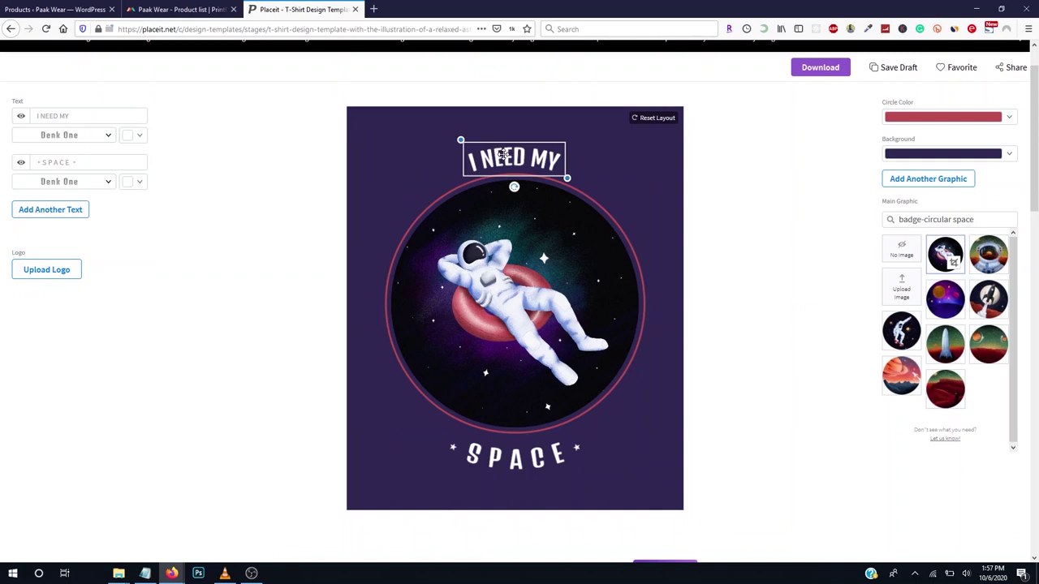
double_click(503, 154)
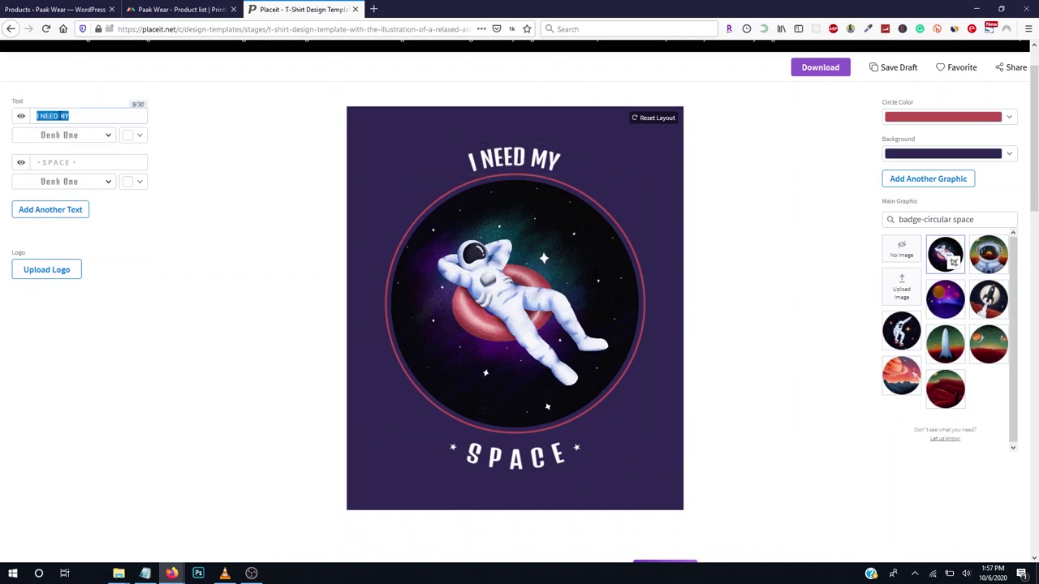
type("My New ")
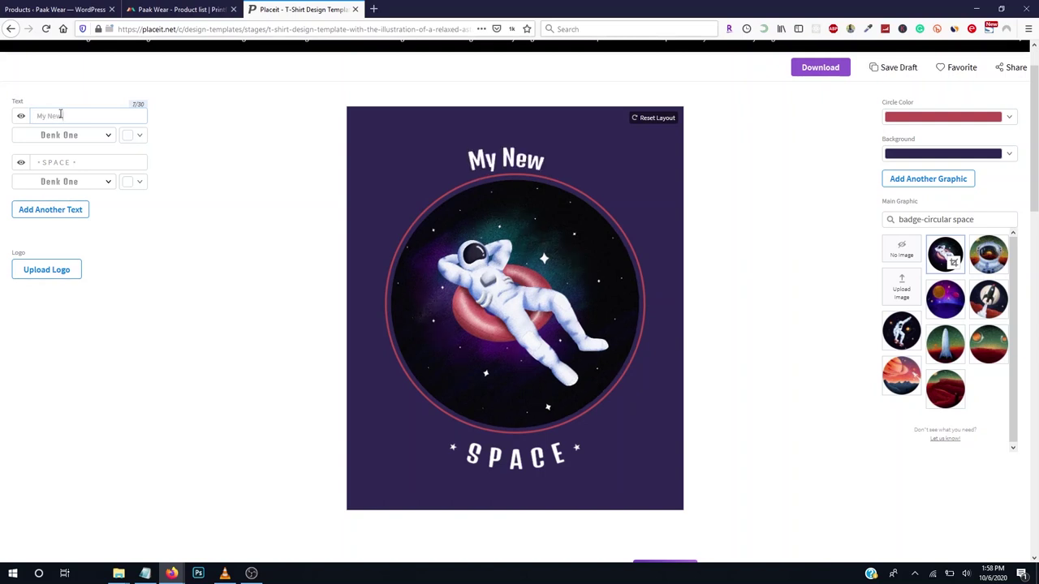
type("Place is")
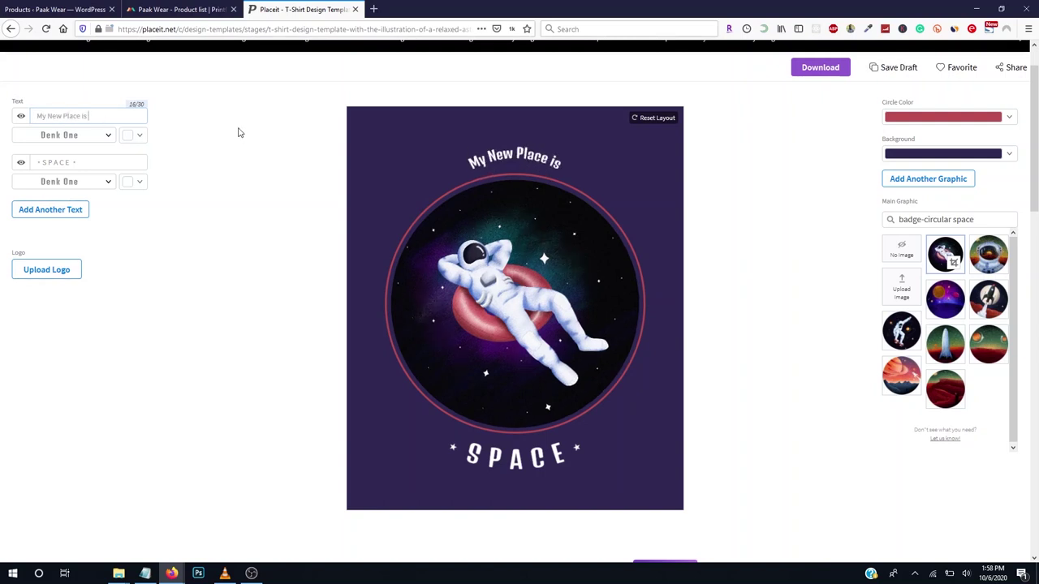
left_click_drag(90, 120, 38, 128)
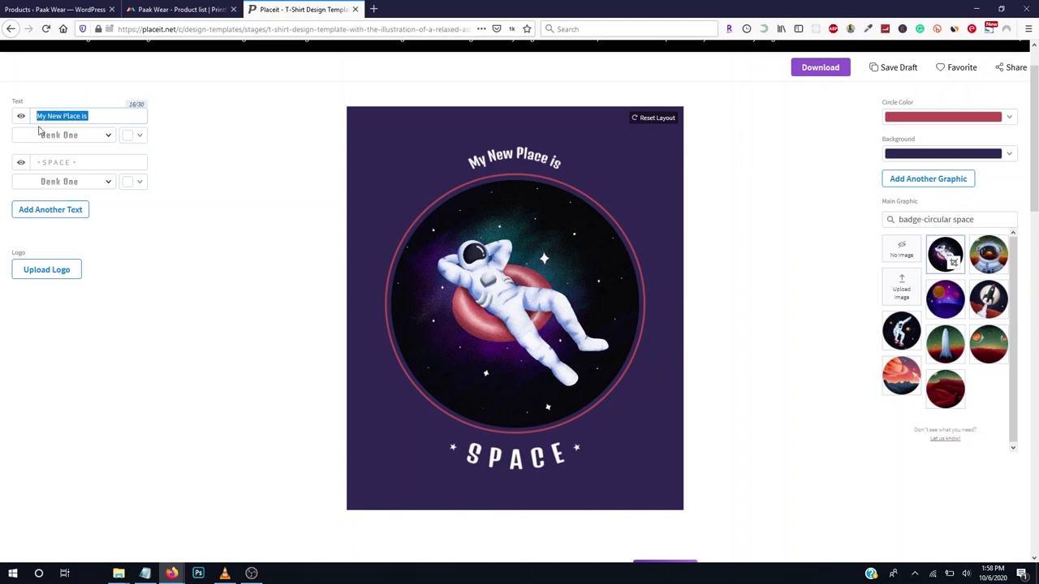
left_click(99, 117)
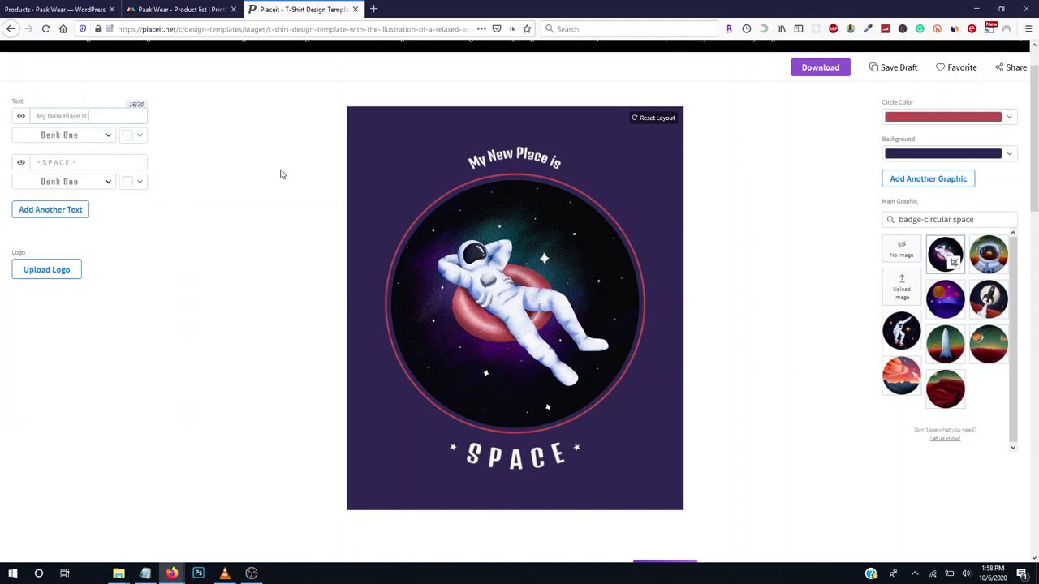
left_click_drag(512, 161, 517, 164)
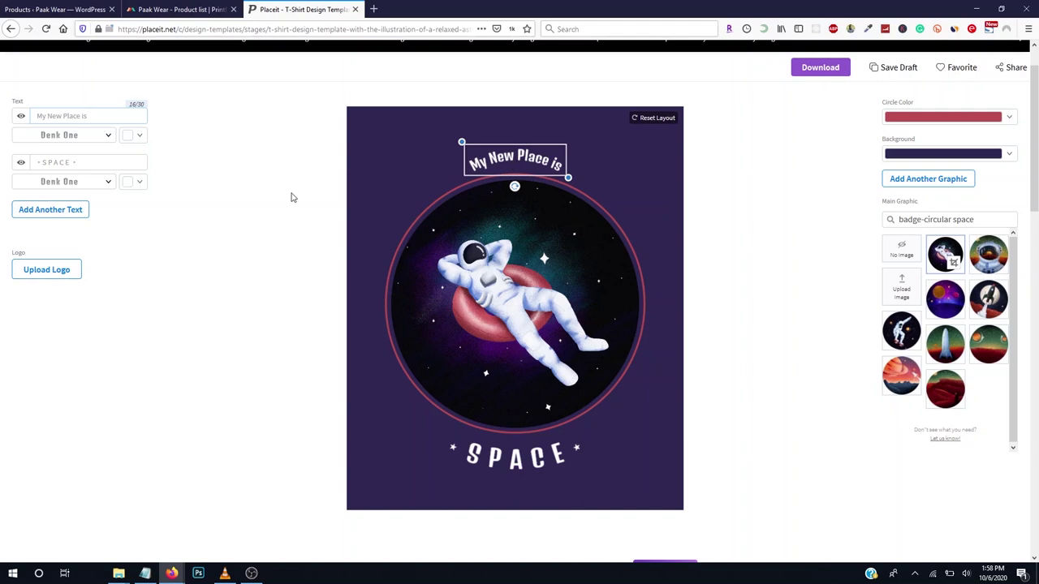
left_click(81, 138)
left_click(511, 282)
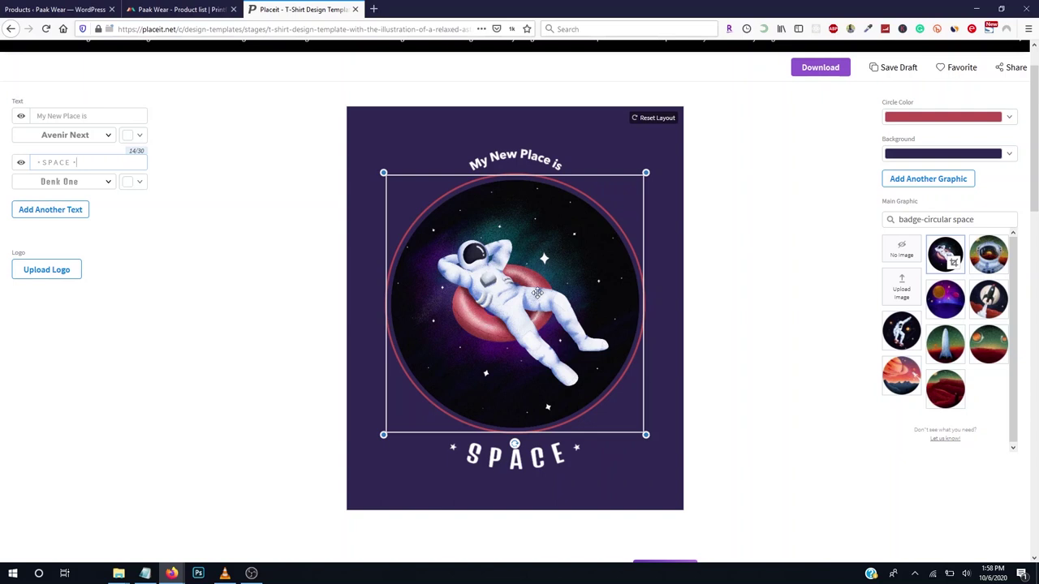
Swap the main graphic, make the background transparent and the circle black, then download the design.
left_click(991, 297)
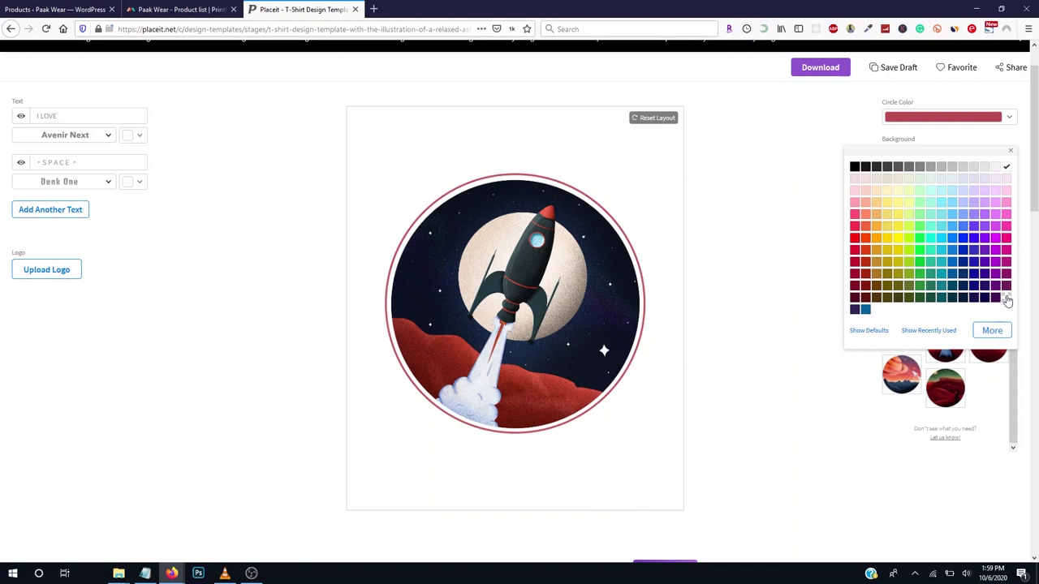
left_click(1006, 299)
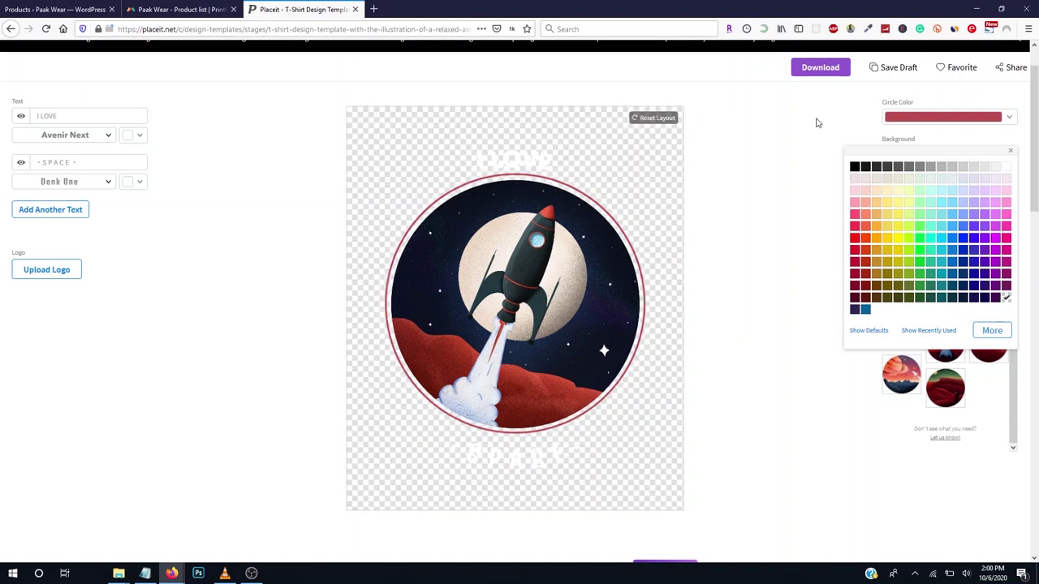
left_click(817, 121)
scroll(770, 243, "down", 2)
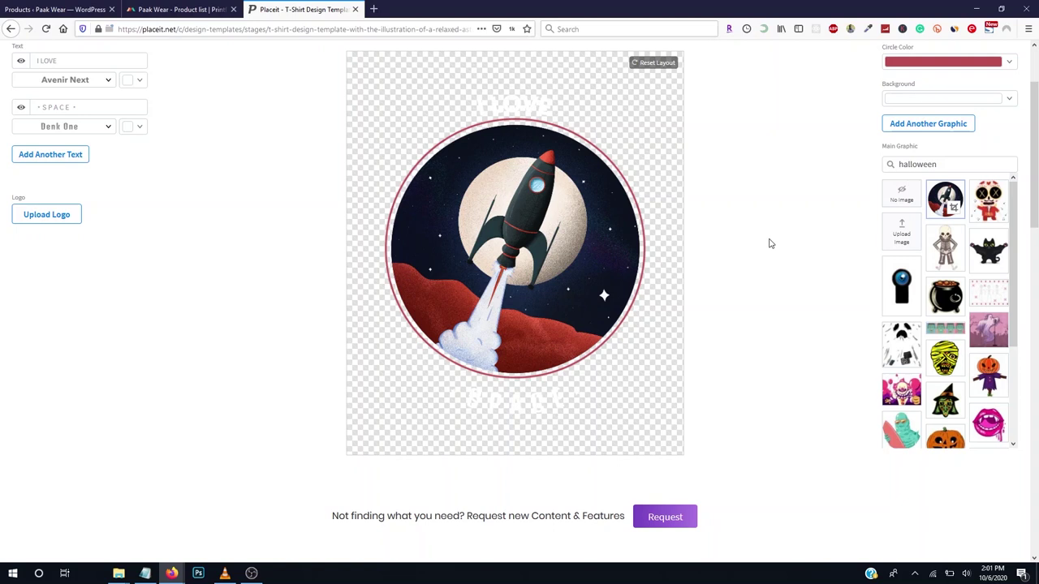
scroll(513, 136, "up", 2)
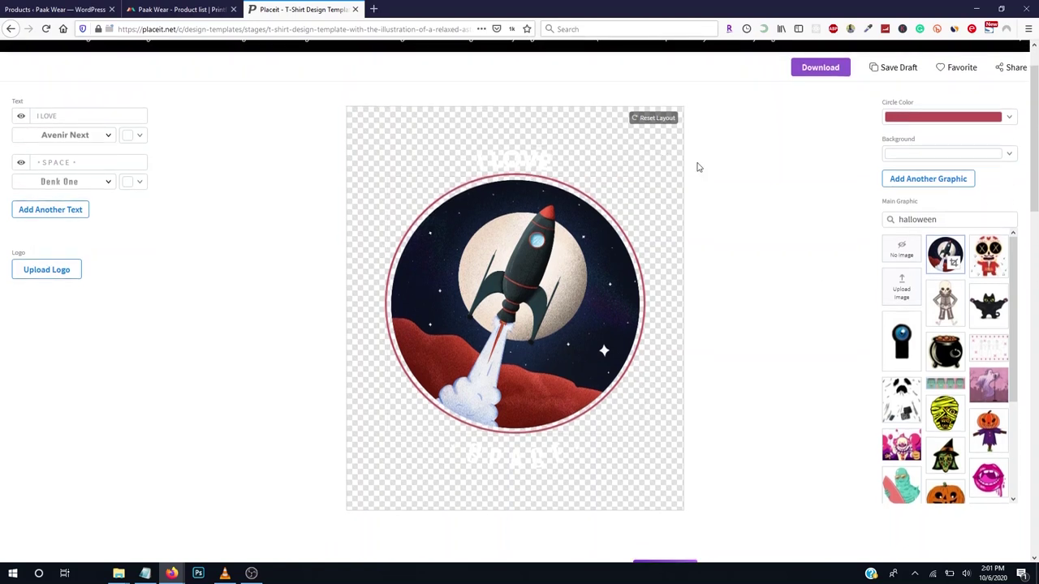
left_click(966, 155)
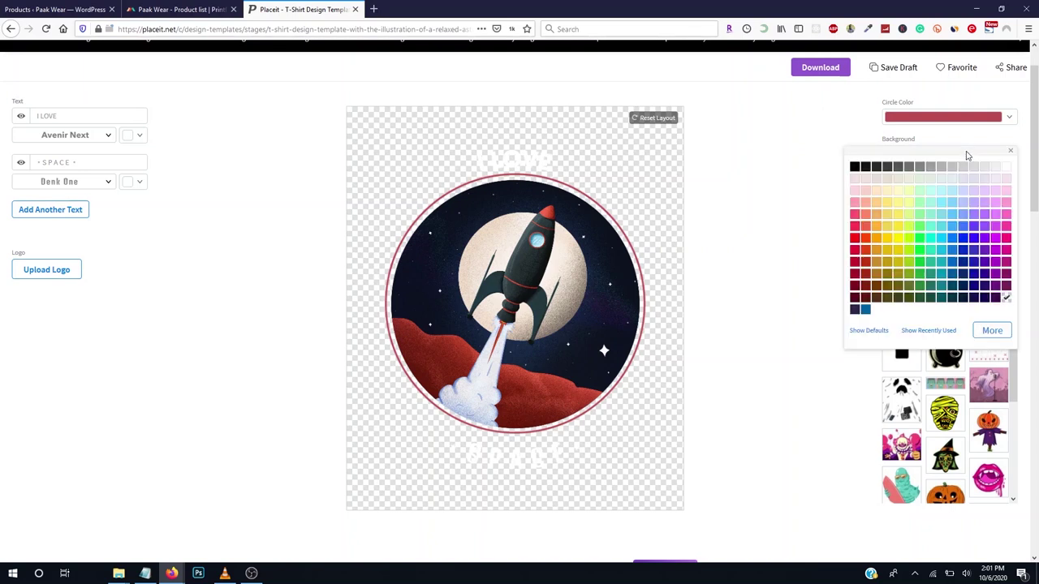
left_click(948, 122)
left_click(855, 129)
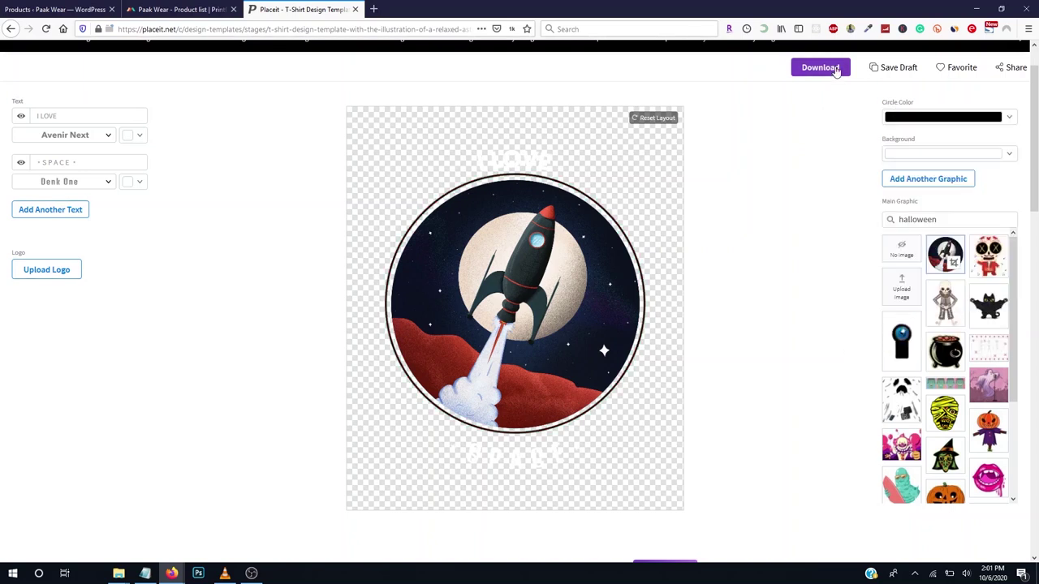
scroll(830, 75, "up", 2)
left_click(821, 123)
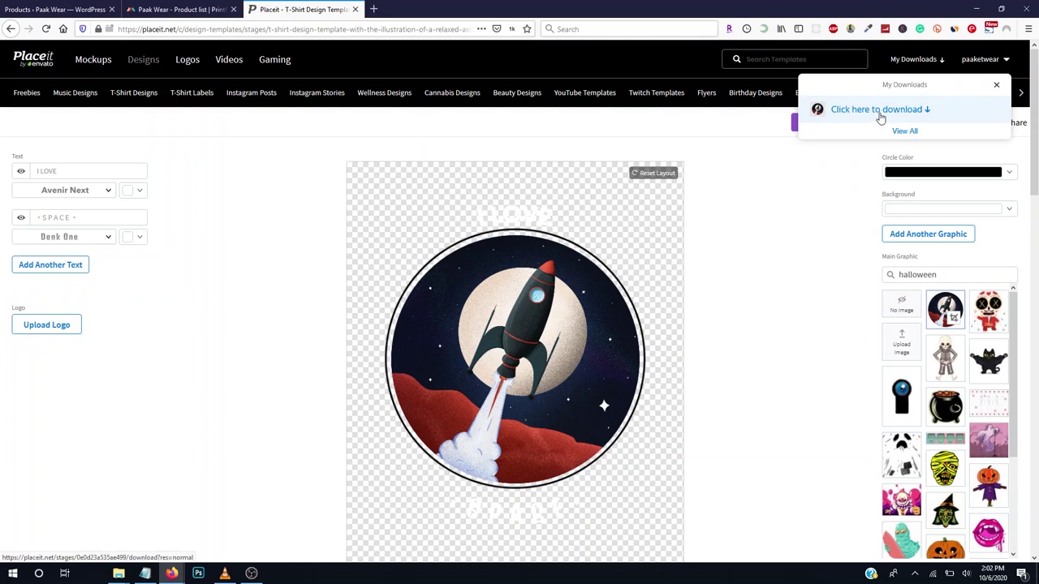
Save the rocket design PNG, reveal it in its folder, and return to Placeit's Mockups section.
left_click(865, 113)
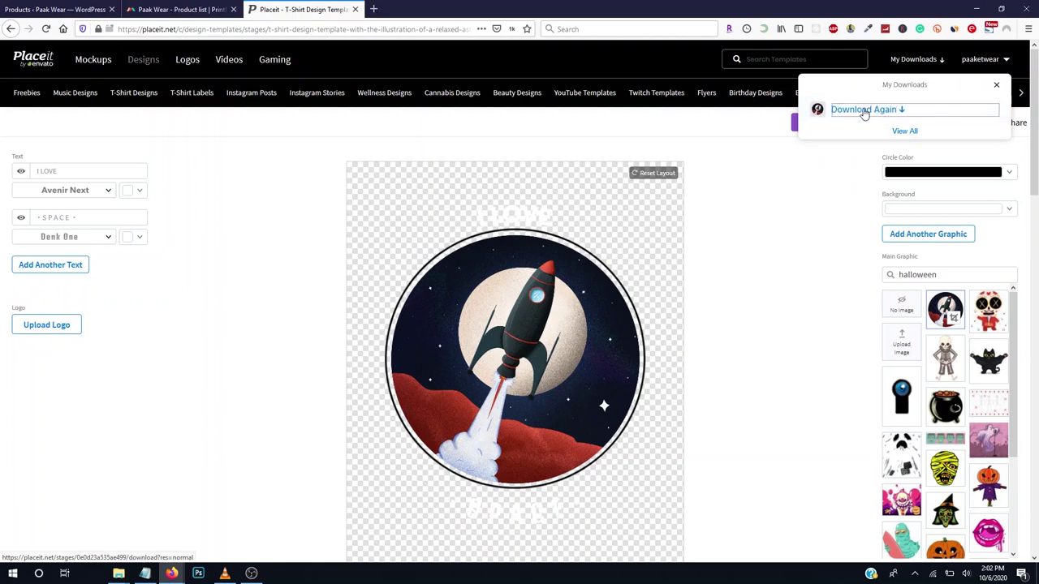
left_click(380, 344)
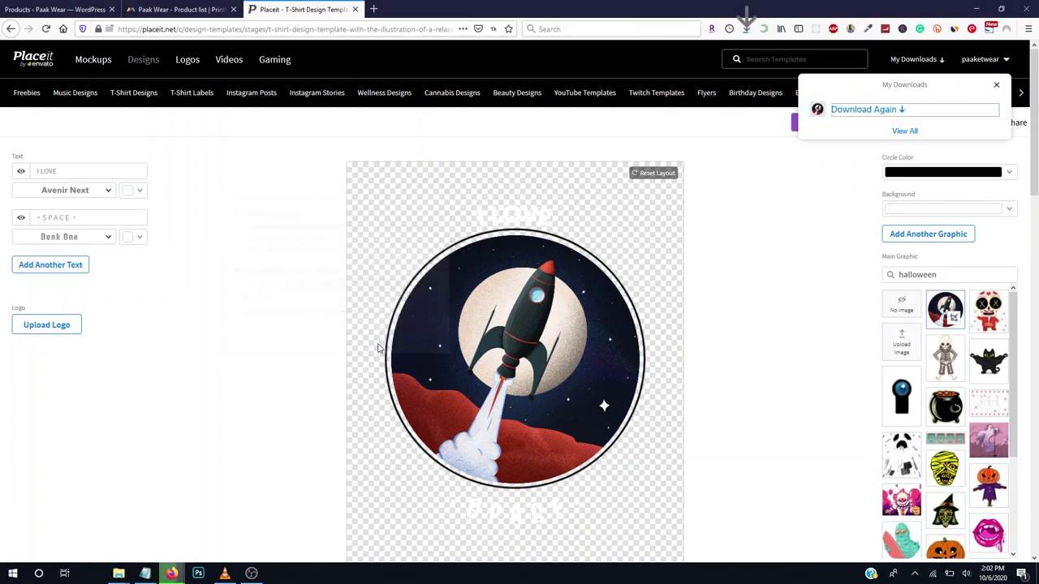
left_click(746, 31)
left_click(738, 56)
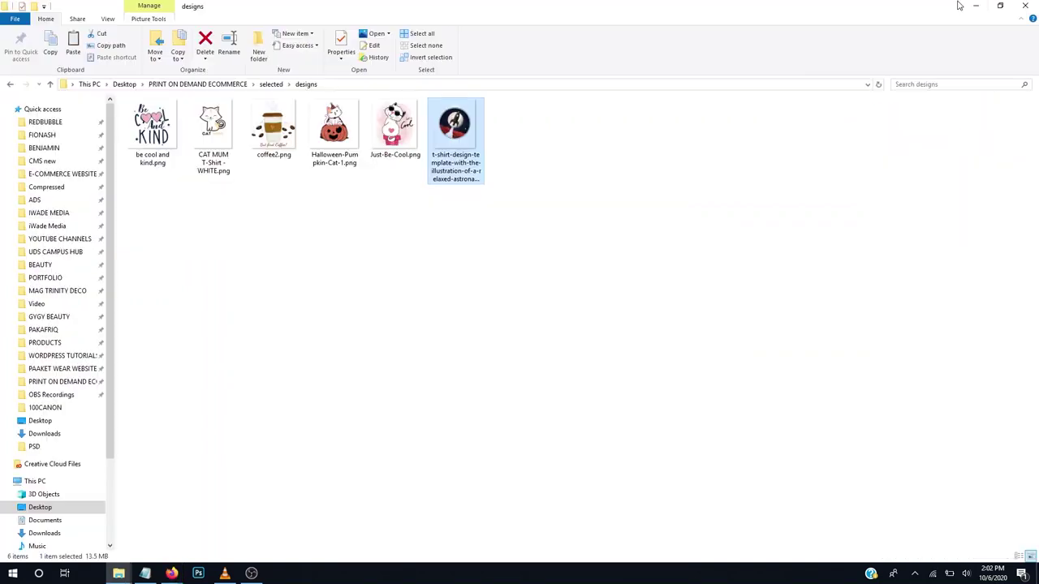
left_click(977, 6)
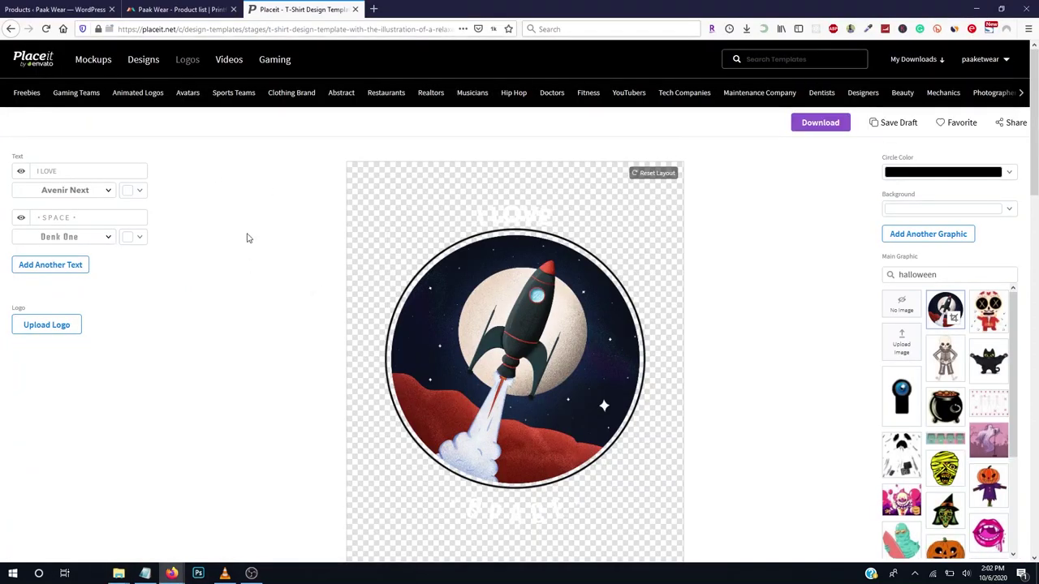
left_click(93, 62)
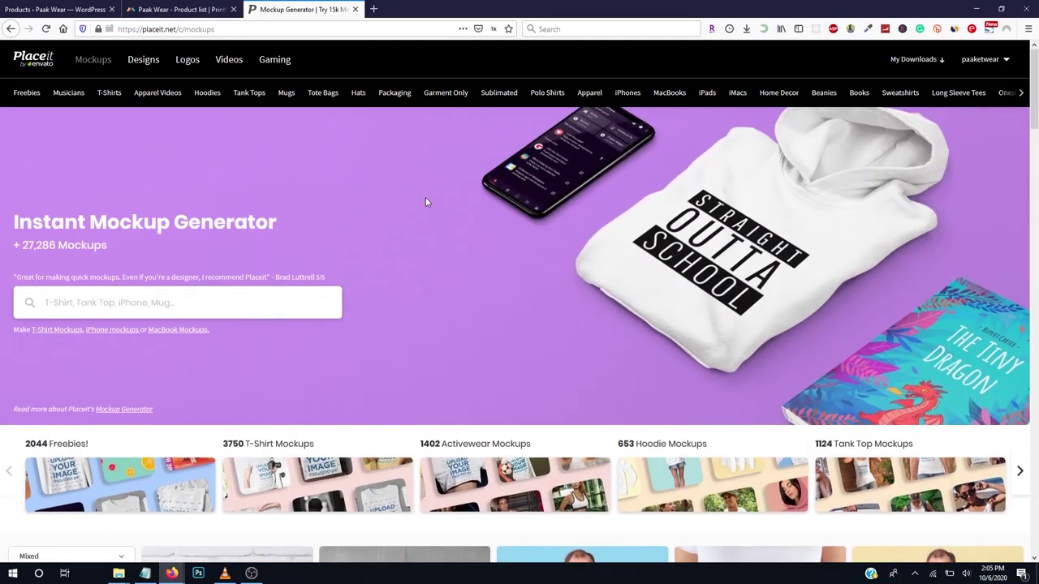
scroll(426, 202, "down", 3)
scroll(426, 202, "down", 3)
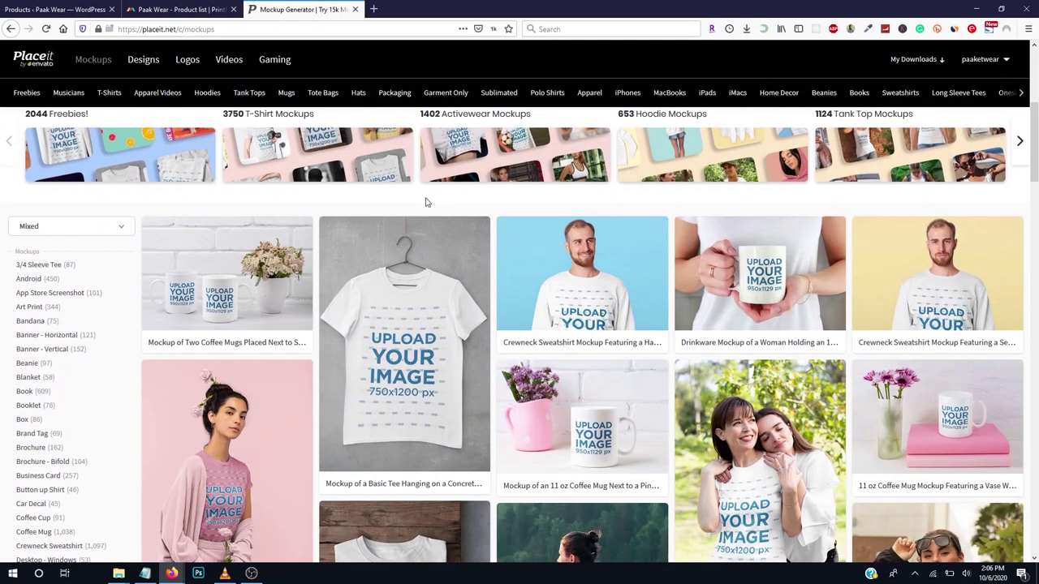
scroll(475, 338, "down", 3)
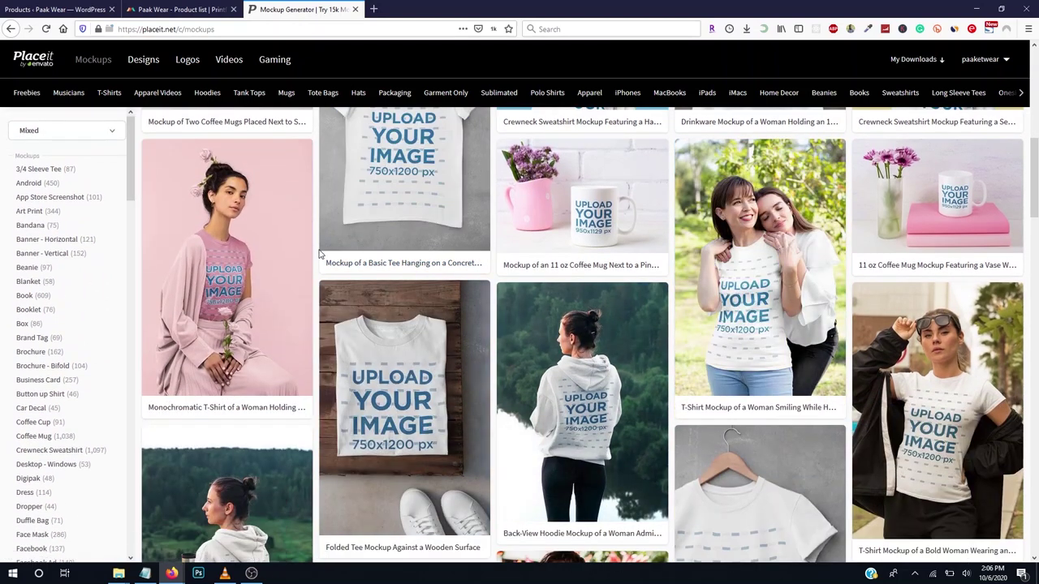
scroll(323, 261, "up", 5)
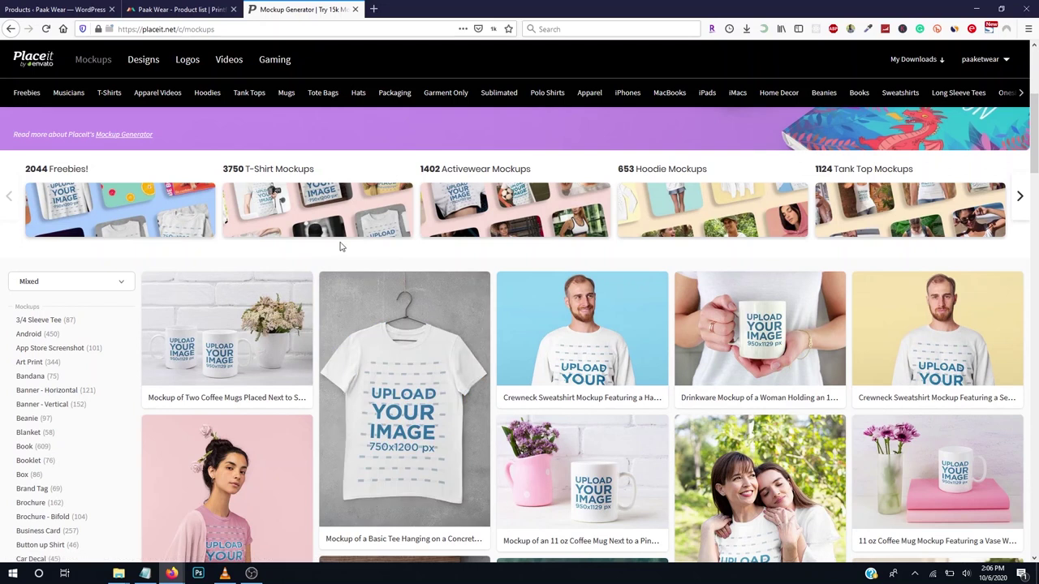
Upload the relaxed-astronaut design PNG to Printful's file library, accepting the upload terms.
left_click(201, 5)
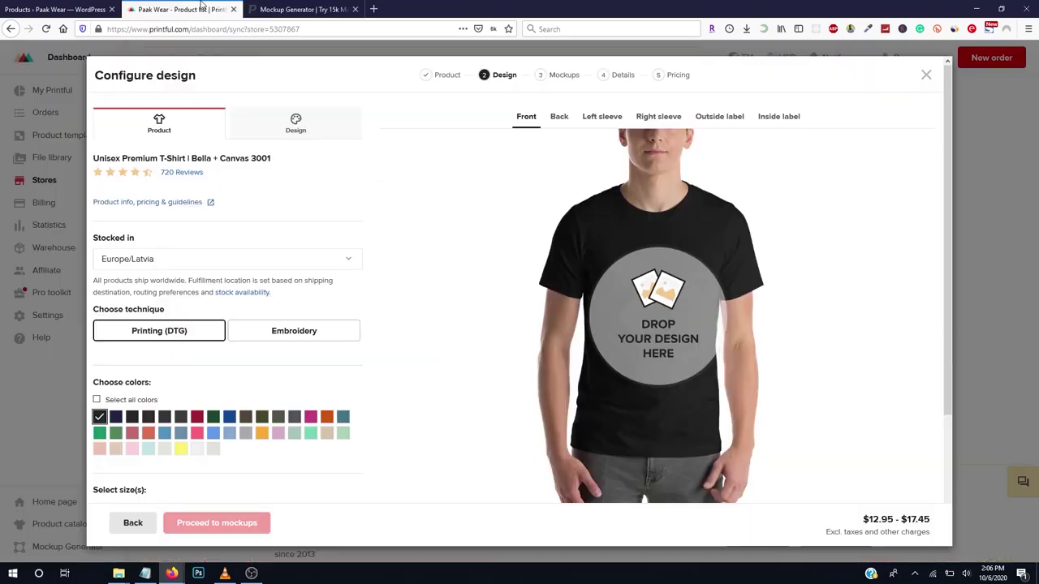
scroll(653, 285, "down", 4)
scroll(630, 251, "up", 4)
left_click(659, 315)
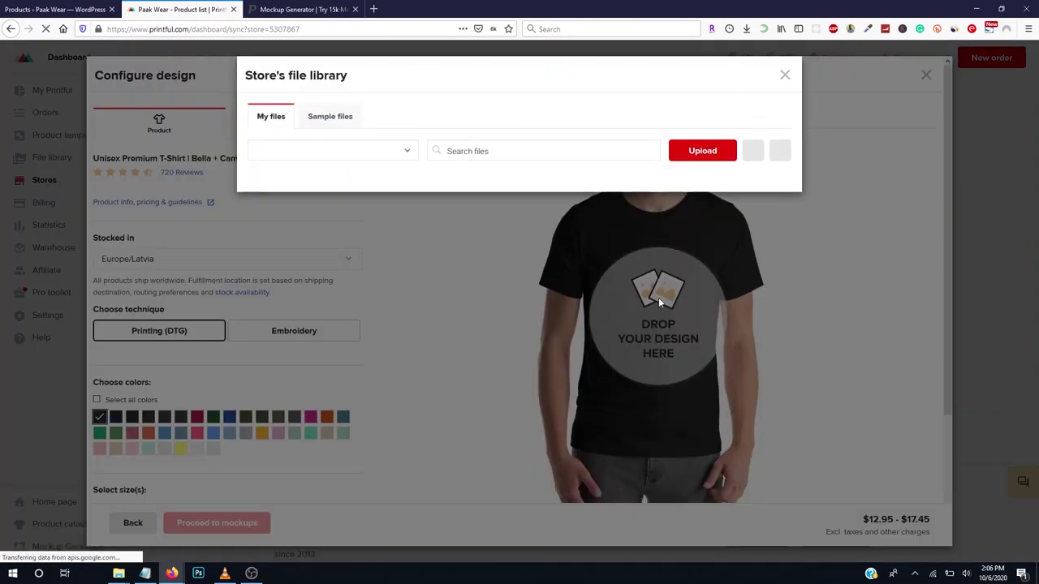
left_click(704, 152)
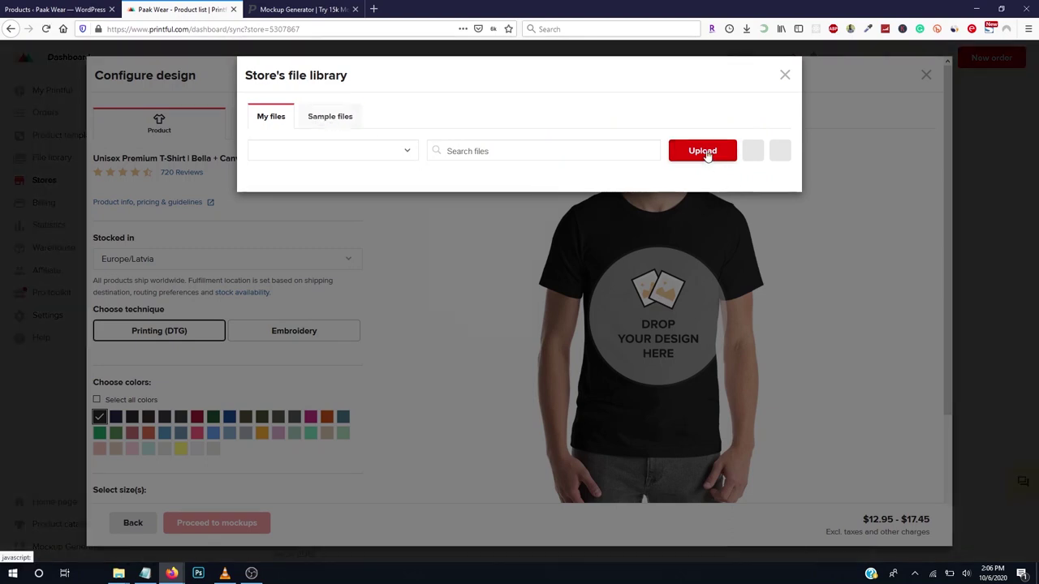
left_click(444, 309)
left_click(396, 343)
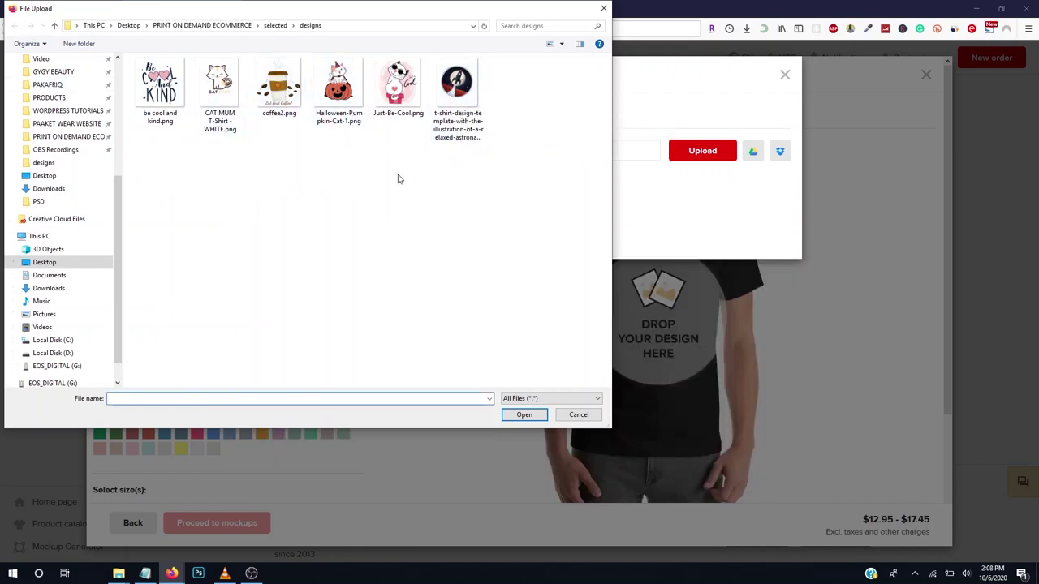
double_click(455, 93)
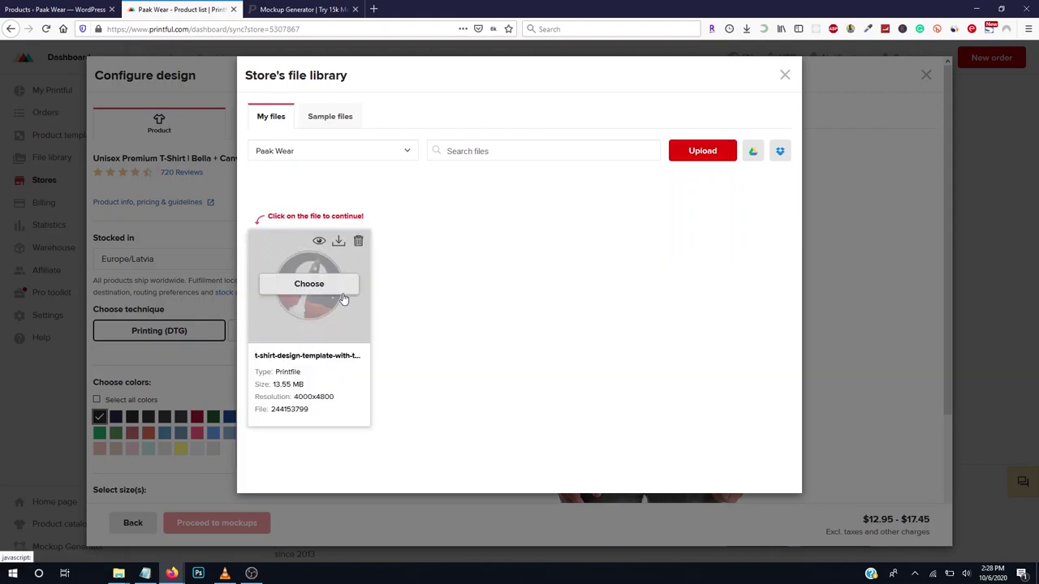
Place the astronaut design slightly lower on the shirt front after checking the back and sleeves.
left_click(309, 286)
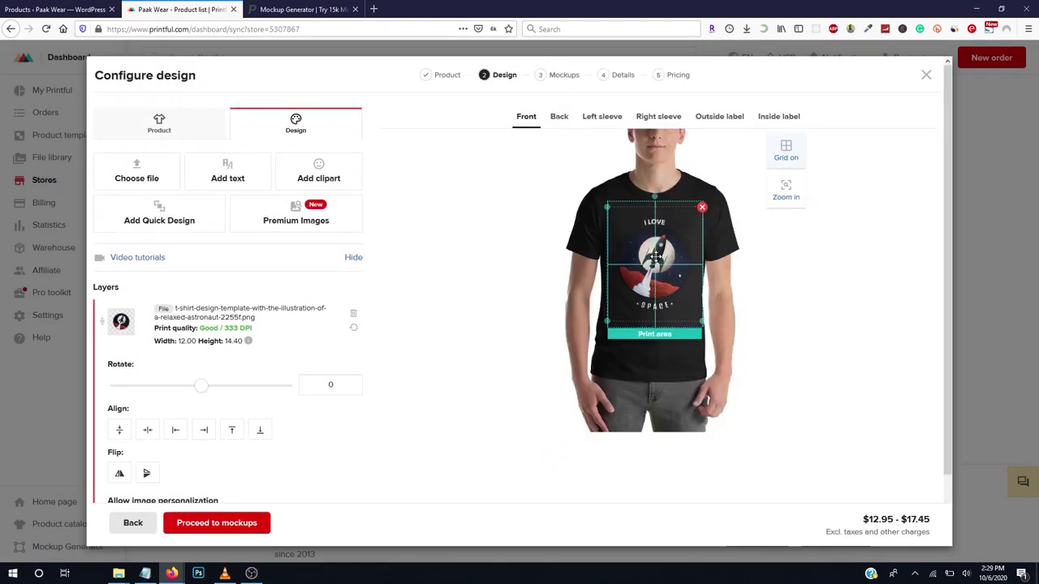
left_click_drag(655, 258, 655, 261)
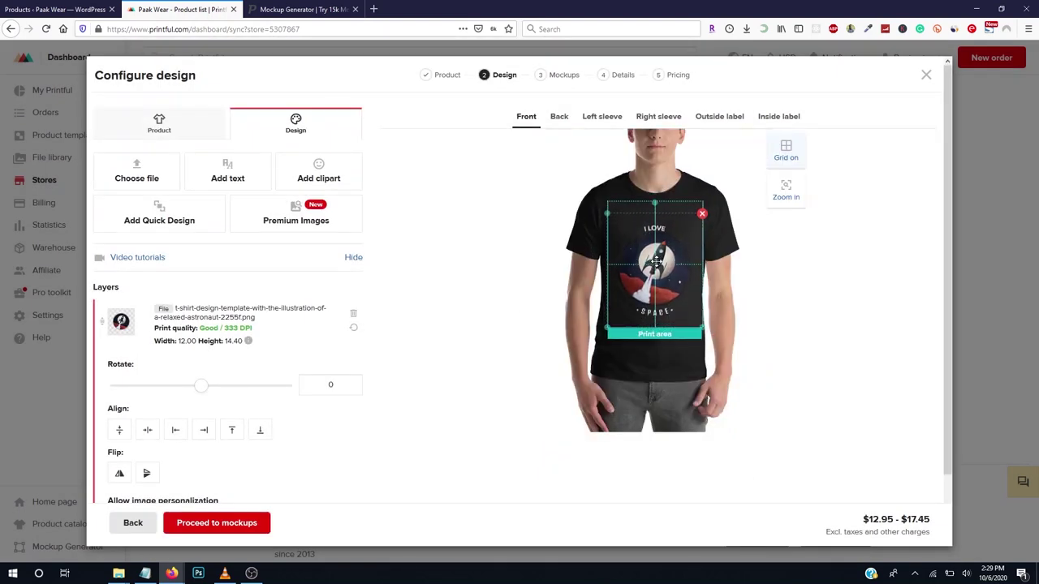
left_click(560, 116)
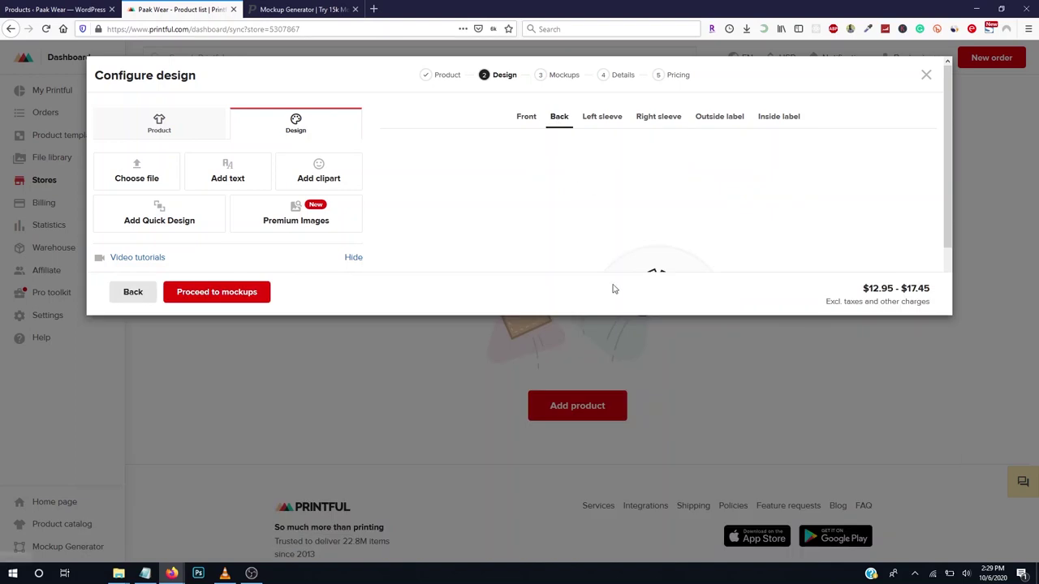
left_click(610, 119)
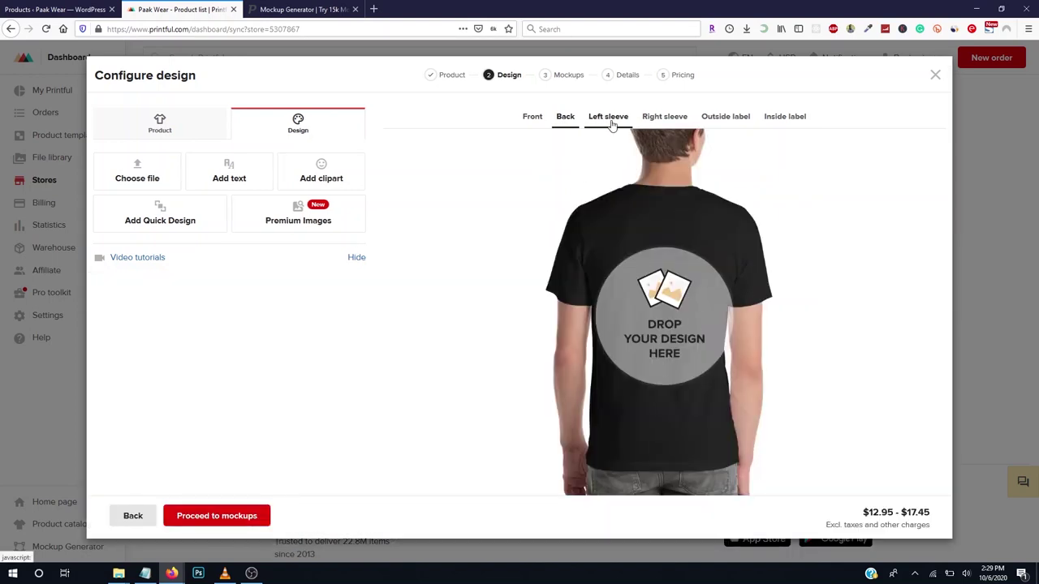
left_click(666, 116)
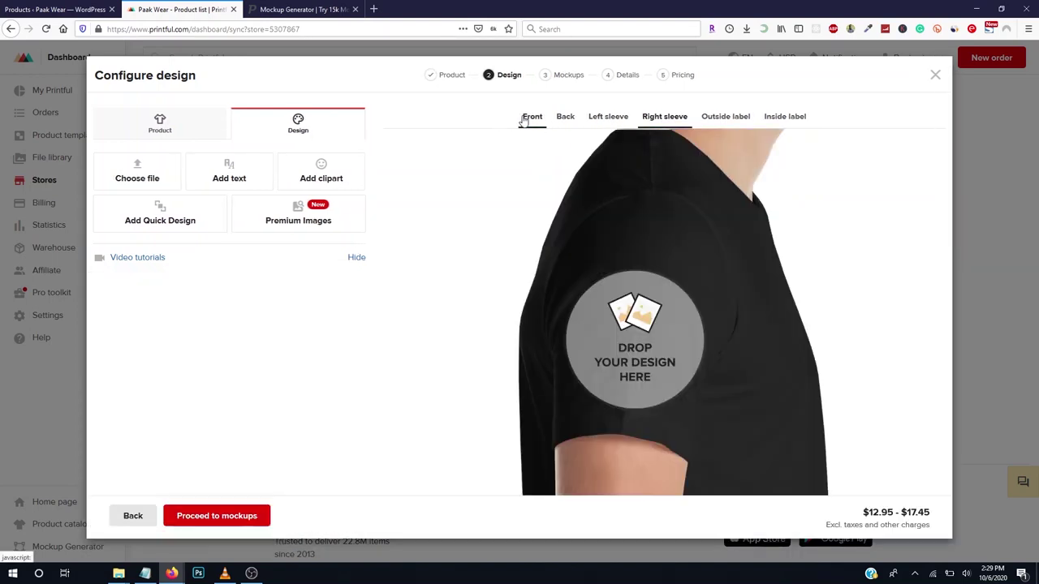
left_click(526, 117)
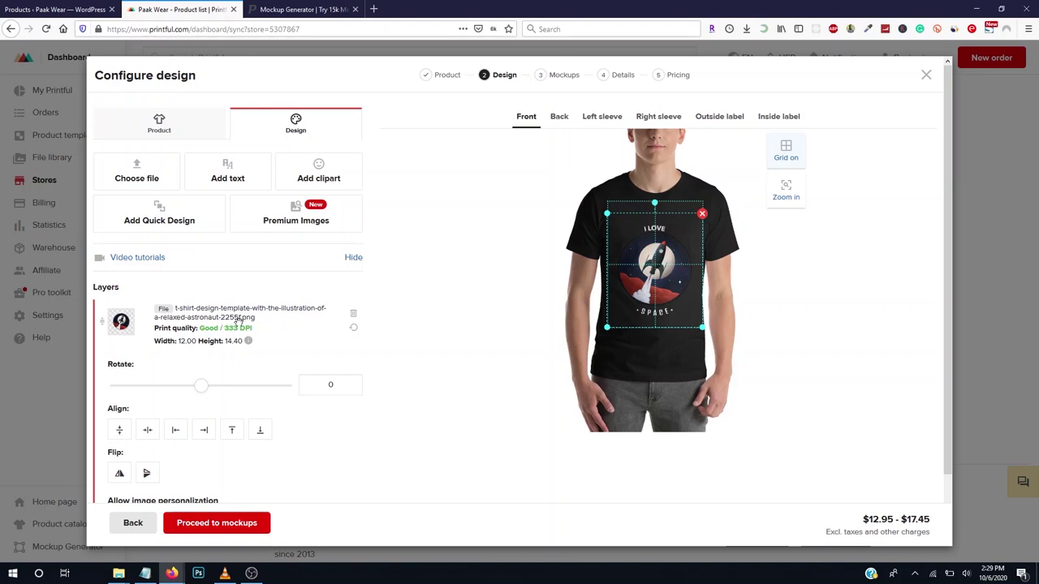
Offer the tee in red, pink, yellow and white alongside black.
left_click(159, 122)
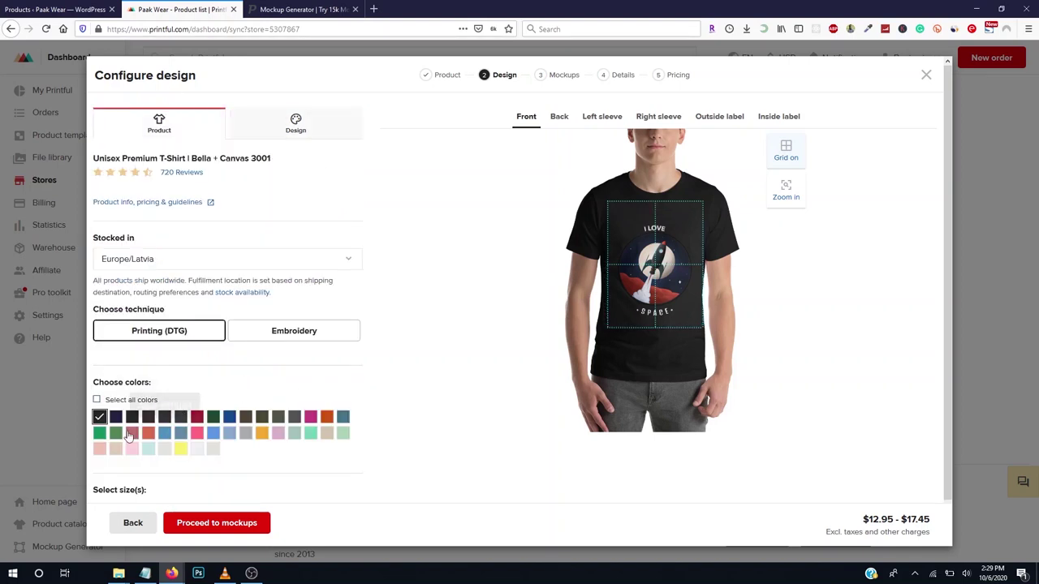
left_click(211, 451)
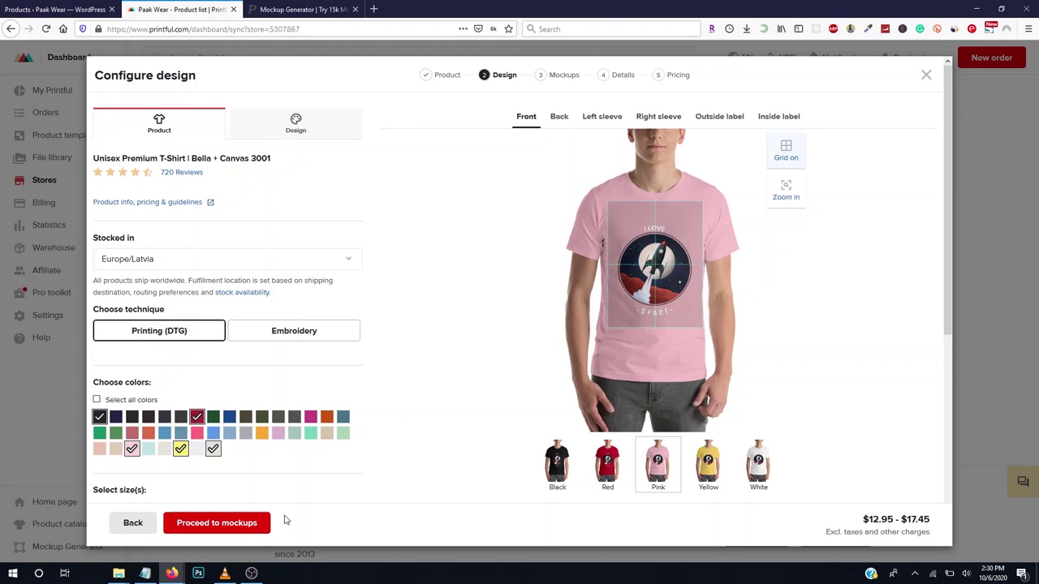
left_click(218, 523)
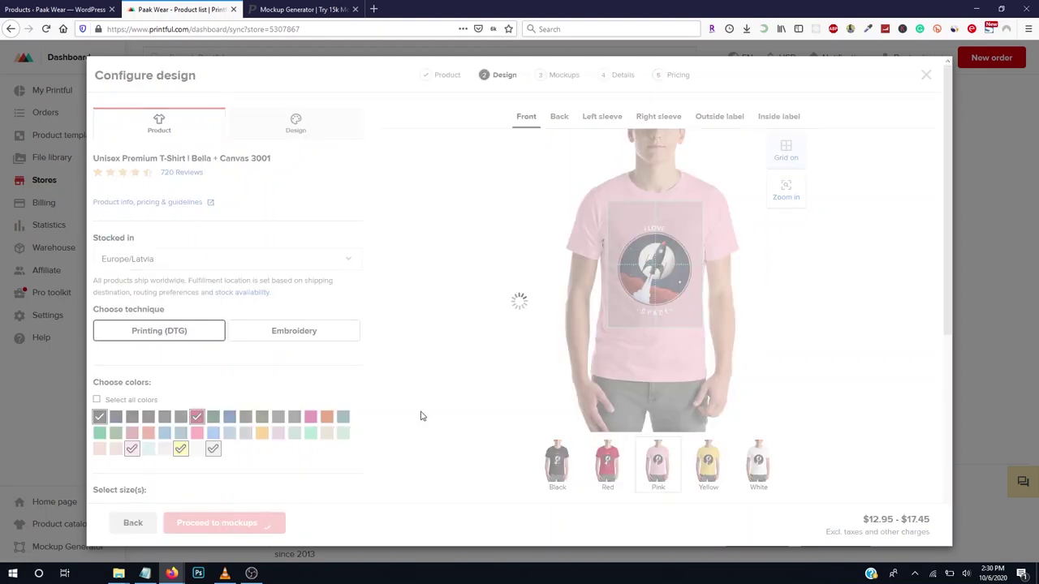
After trying Lifestyle and women's styles, pick Men's mockups with the White tee as main image.
left_click(187, 434)
left_click(186, 478)
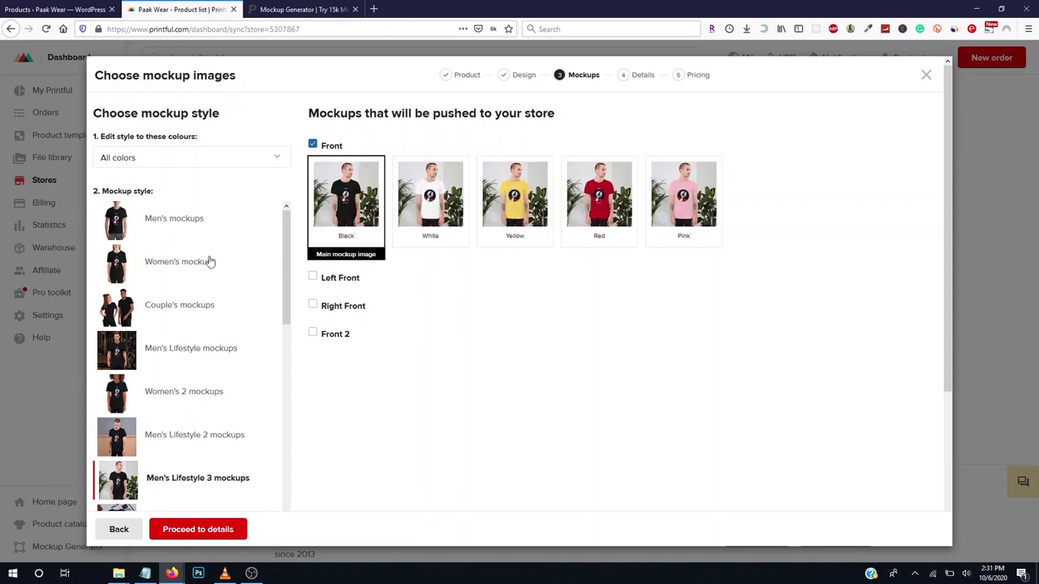
scroll(204, 374, "down", 4)
left_click(175, 326)
scroll(177, 326, "up", 5)
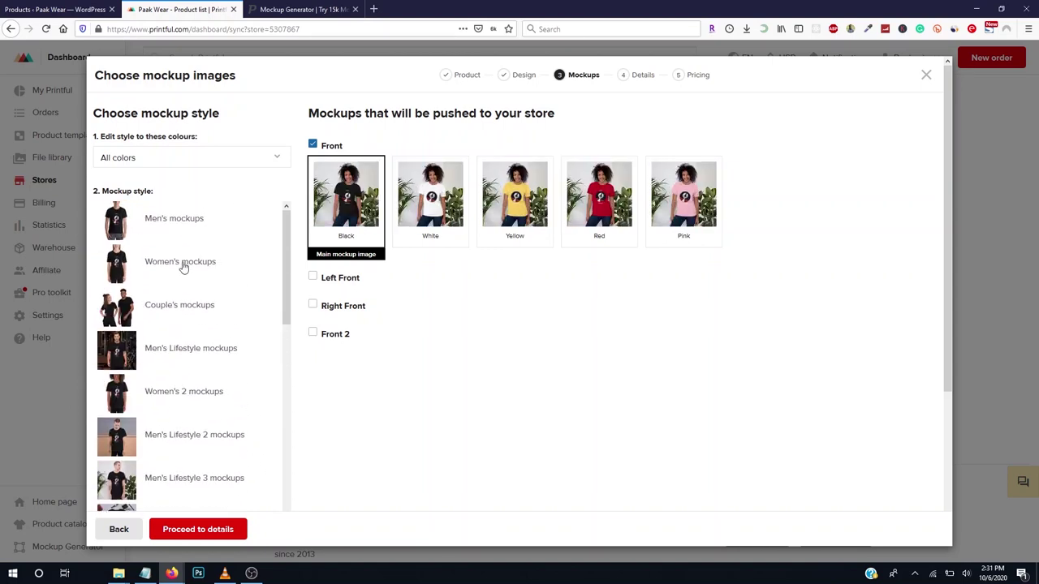
left_click(176, 223)
scroll(220, 284, "down", 5)
scroll(220, 283, "up", 5)
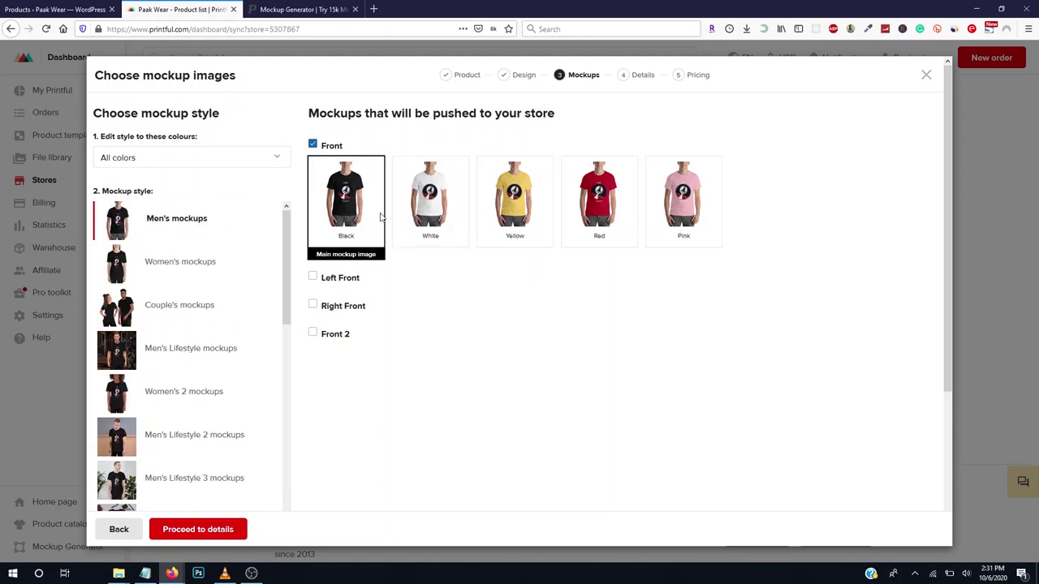
left_click(425, 207)
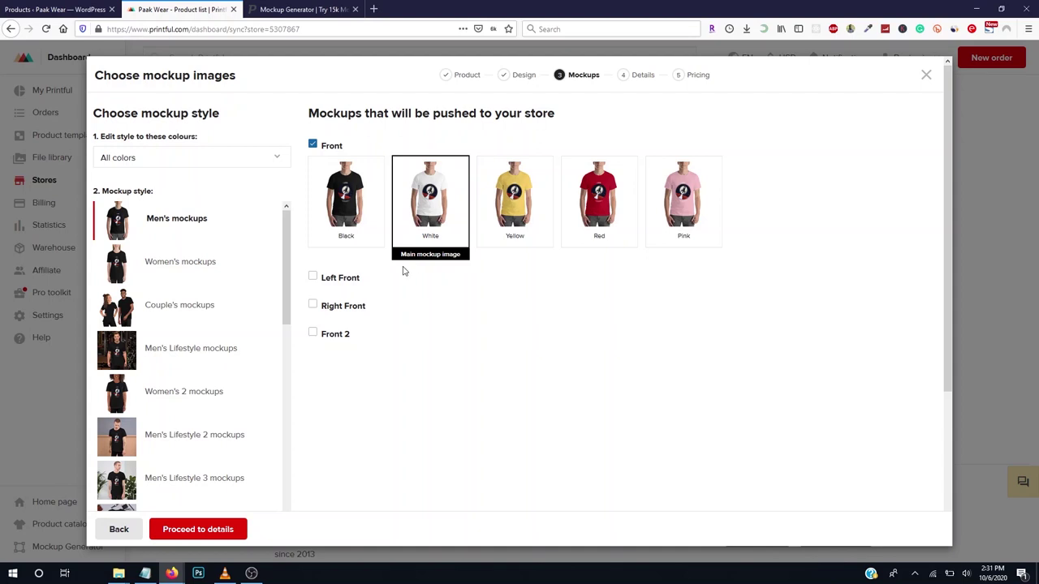
left_click(195, 531)
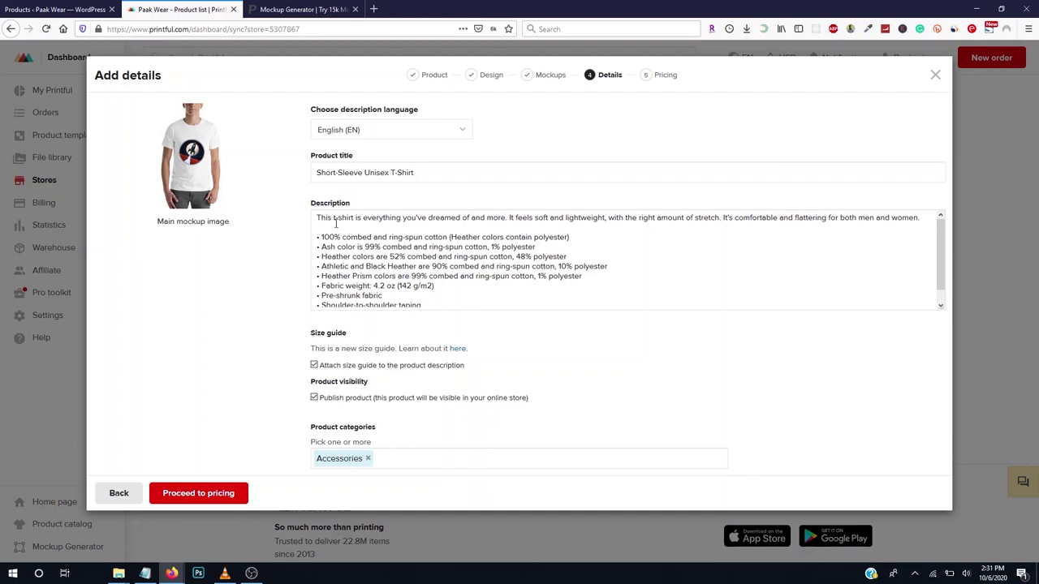
Retitle the product 'Space Ship T-Shirt' and switch over to the WordPress store.
double_click(329, 173)
left_click_drag(317, 173, 391, 174)
type("Space Ship")
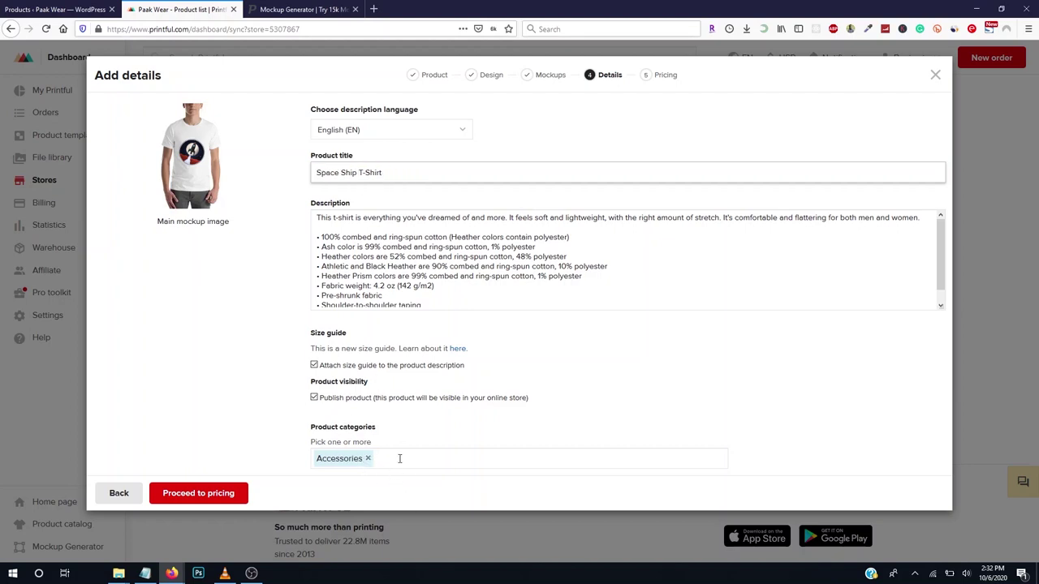
scroll(399, 459, "down", 1)
left_click(386, 434)
key("ctrl+Page_Up")
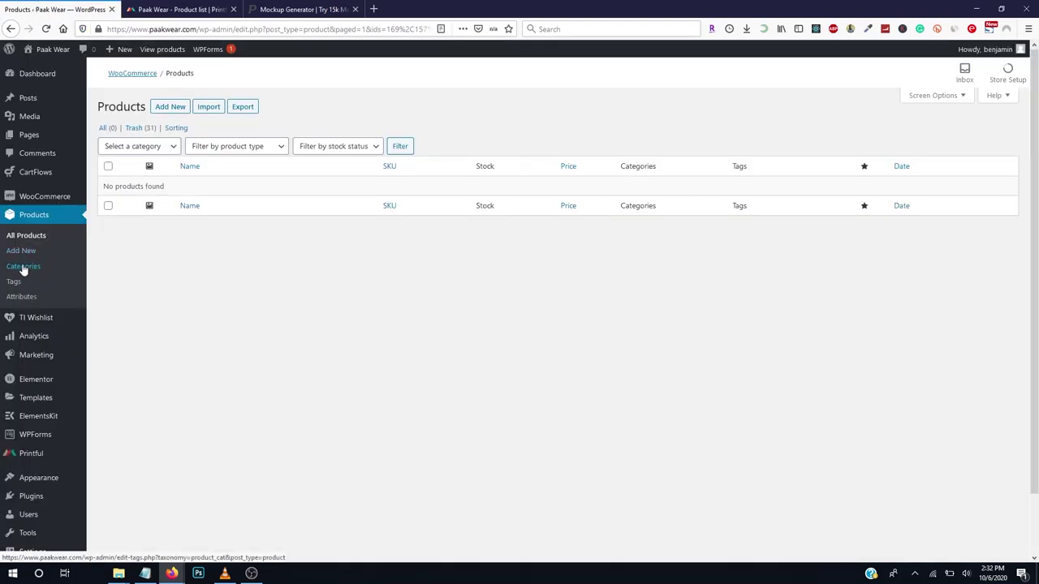
Add a Mugs product category and rename Men to T-shirts, clearing its old slug.
left_click(19, 268)
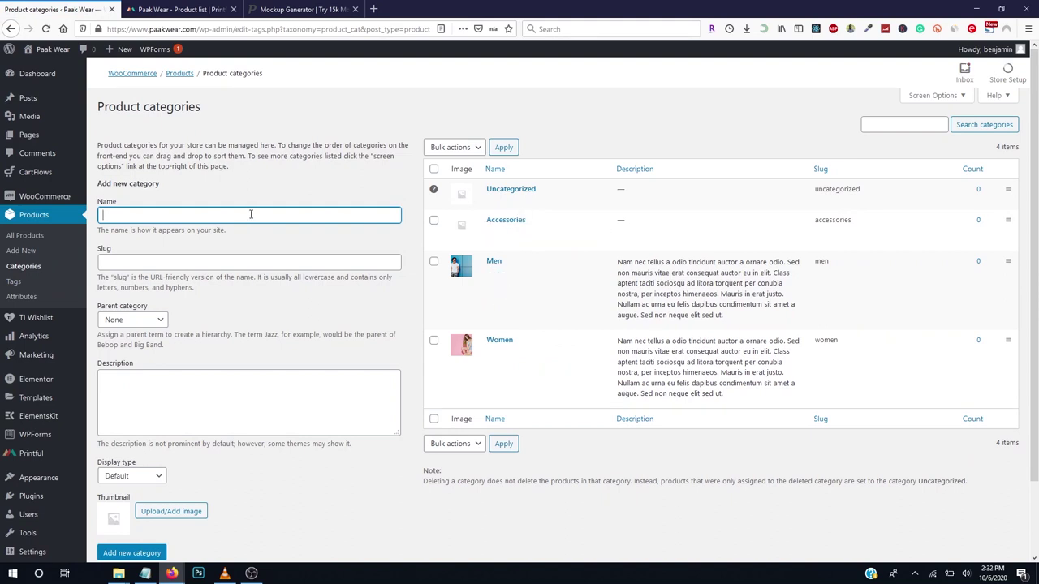
type("Mugs")
left_click(138, 555)
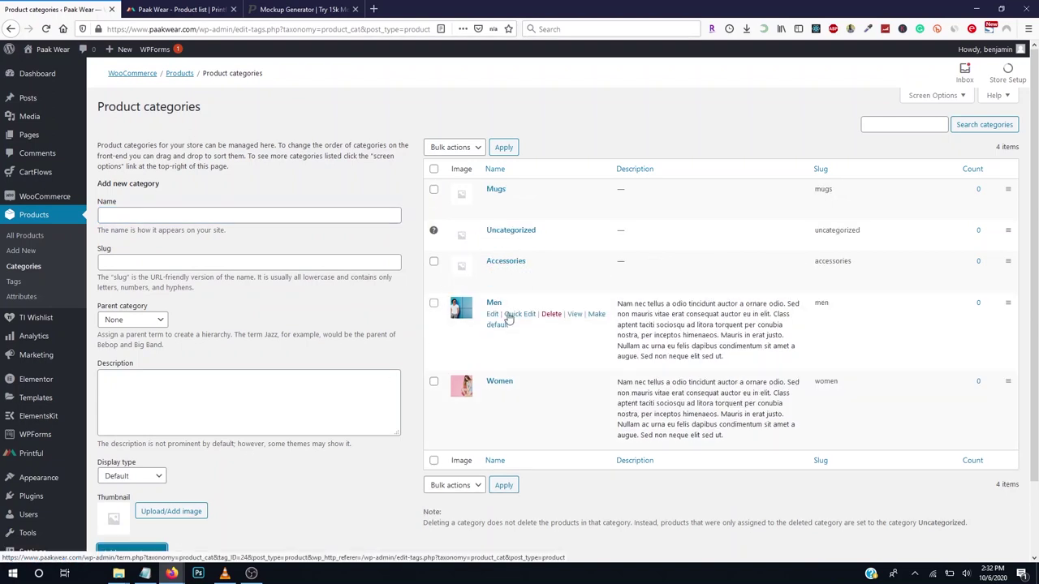
left_click(517, 315)
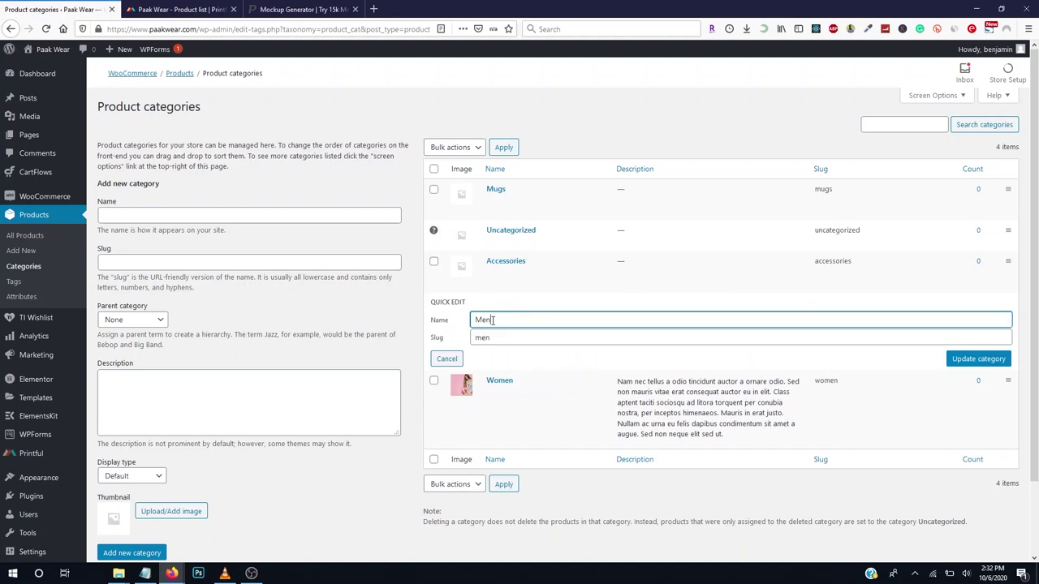
type("T-shirts")
key("Tab")
key("BackSpace")
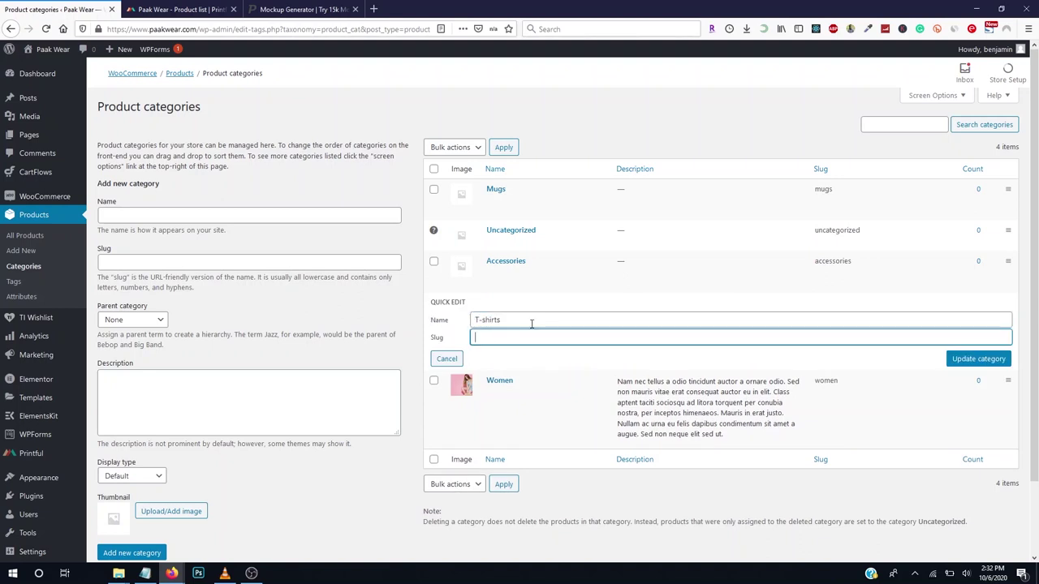
left_click(963, 363)
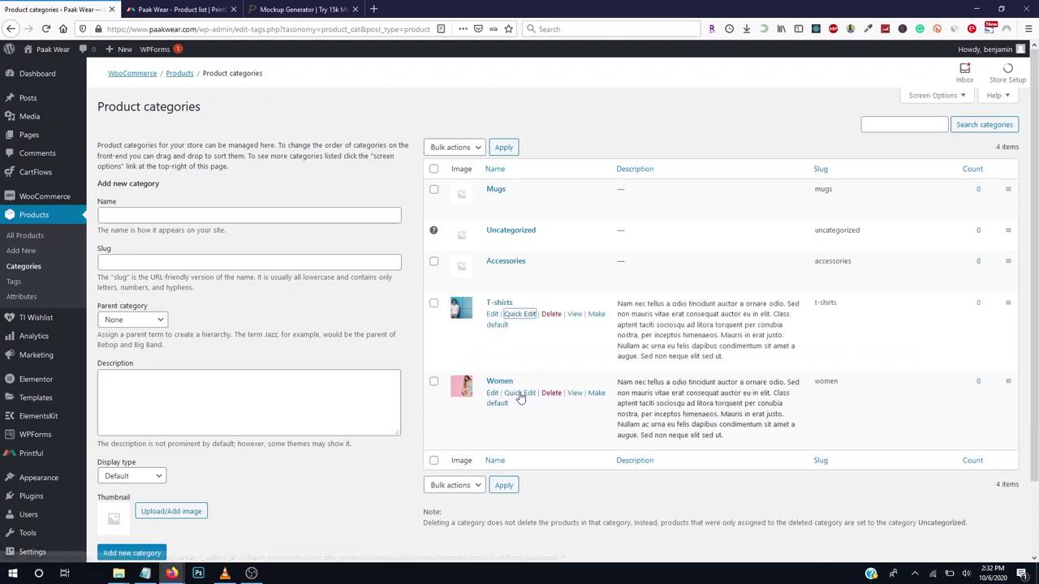
Rename the Women category to Hoodies and Accessories to Nose Masks.
left_click(519, 395)
double_click(513, 396)
type("Hoodies")
key("Tab")
key("BackSpace")
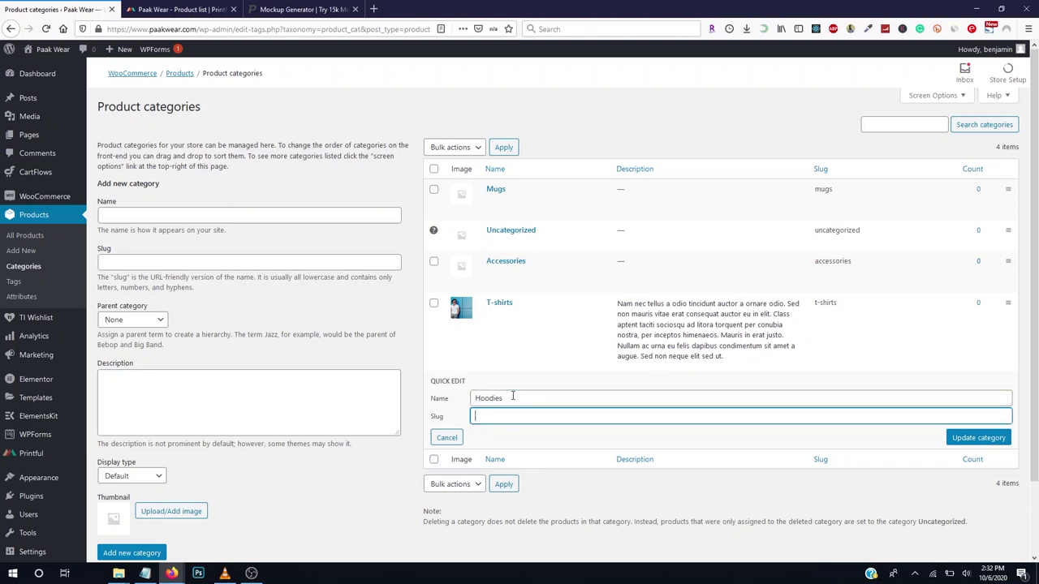
left_click(970, 443)
mouse_move(524, 275)
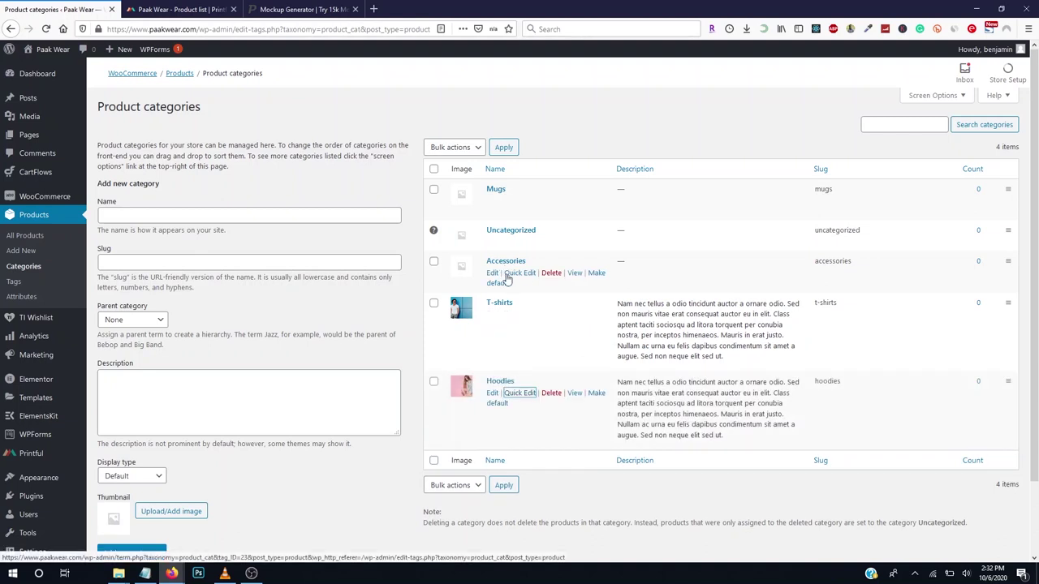
left_click(520, 273)
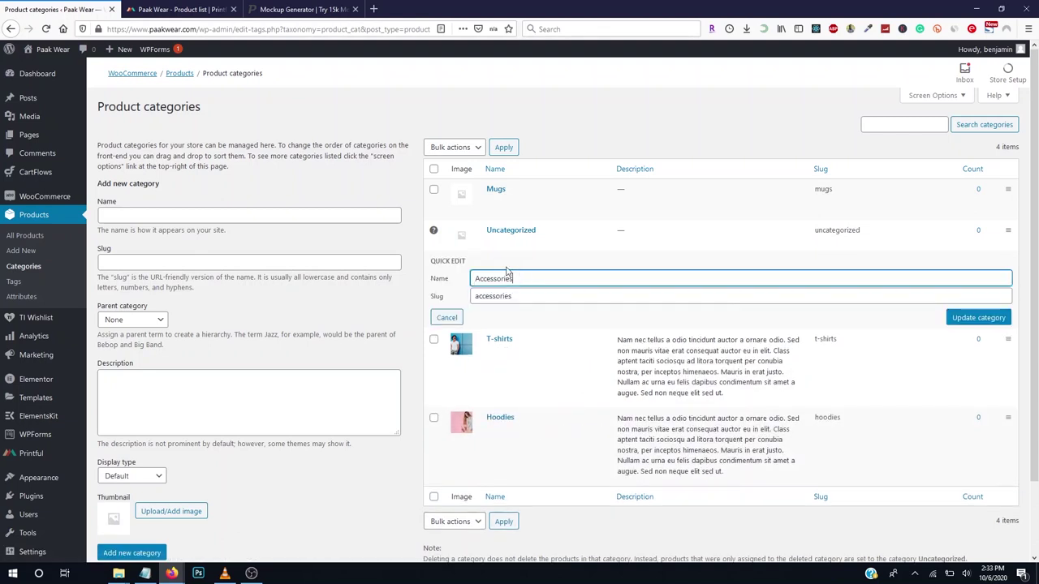
double_click(497, 278)
type("Nose Masks")
left_click(980, 319)
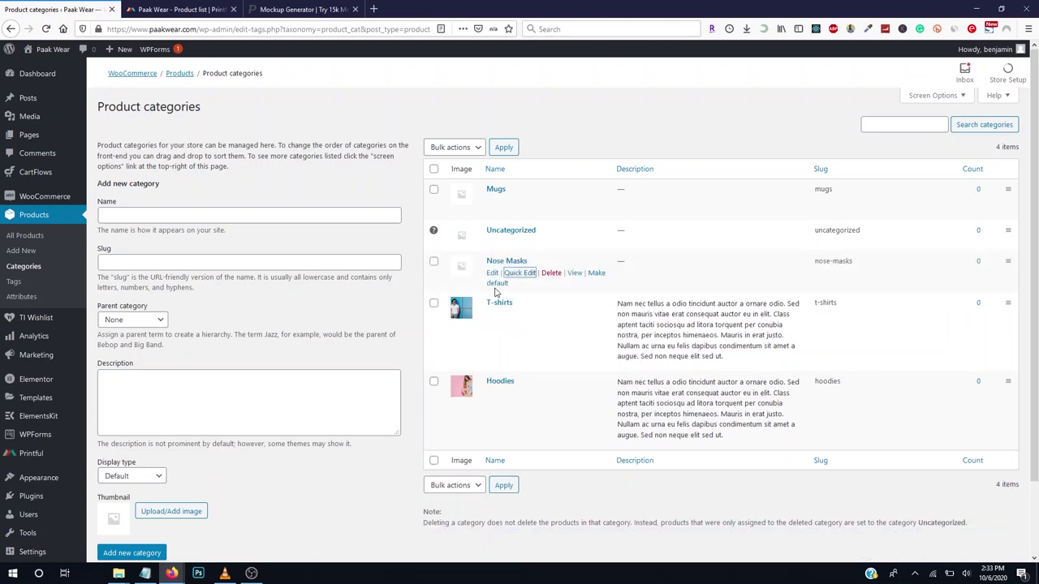
Put the Space Ship T-Shirt in Men instead of Accessories and review its $18–$24.50 prices.
left_click(179, 8)
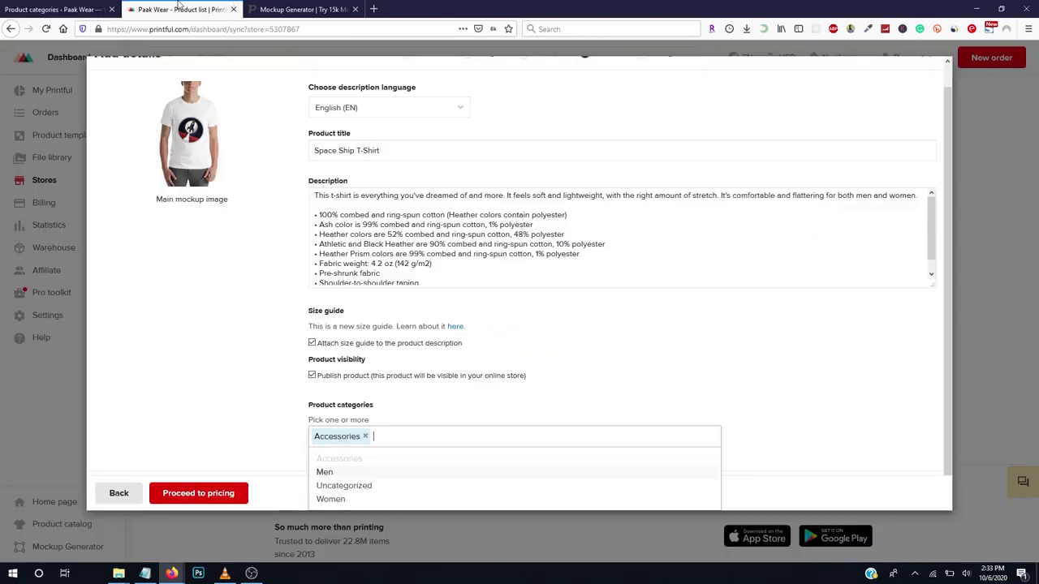
left_click(120, 501)
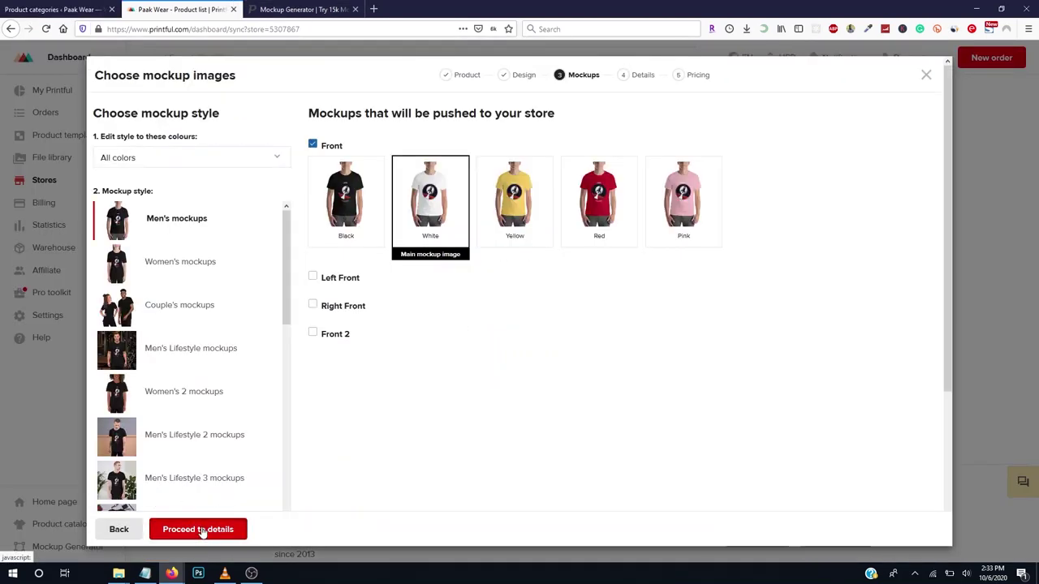
left_click(201, 529)
left_click(369, 459)
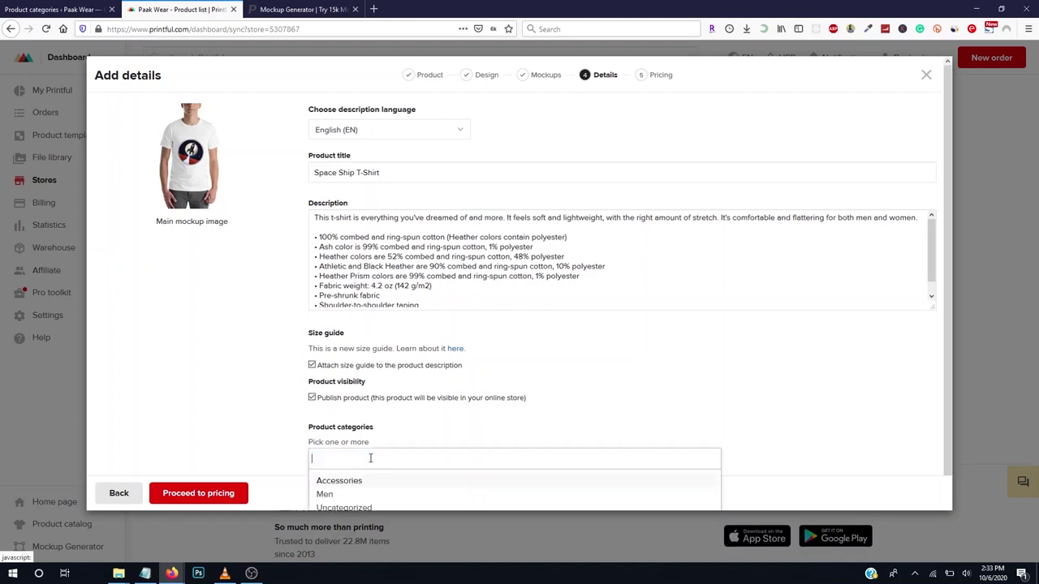
scroll(371, 459, "down", 1)
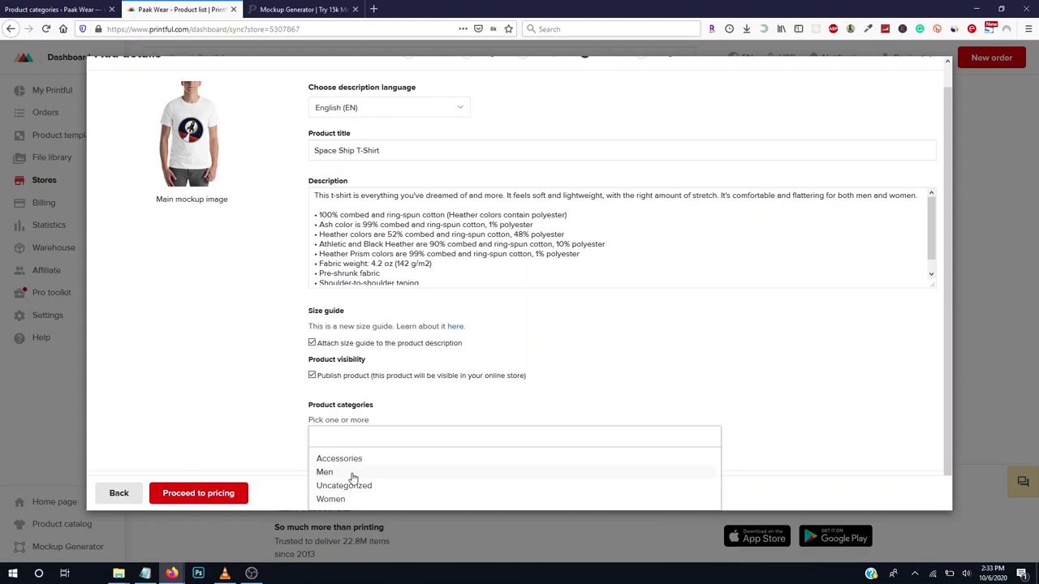
left_click(353, 477)
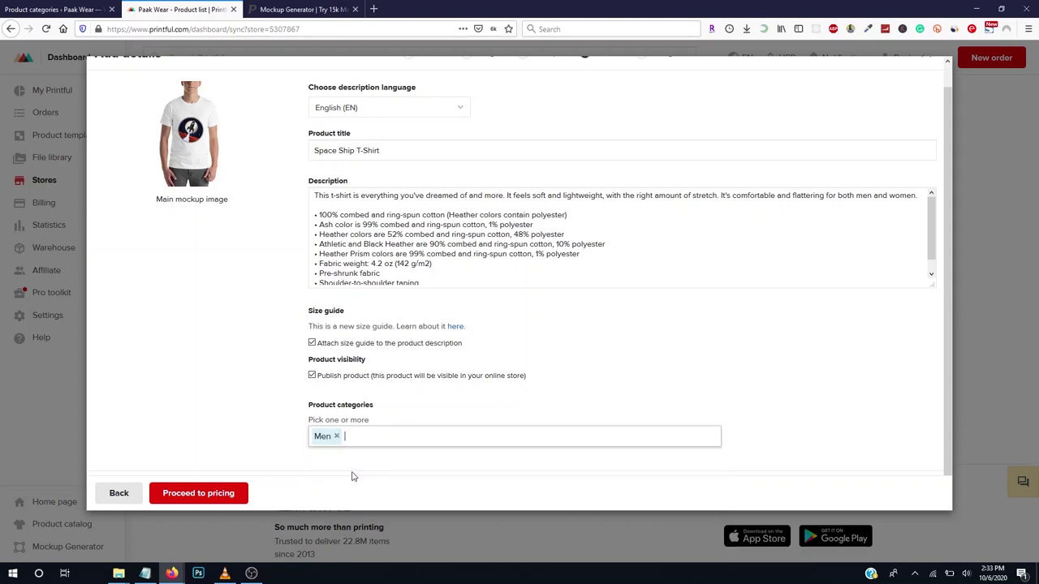
left_click(196, 496)
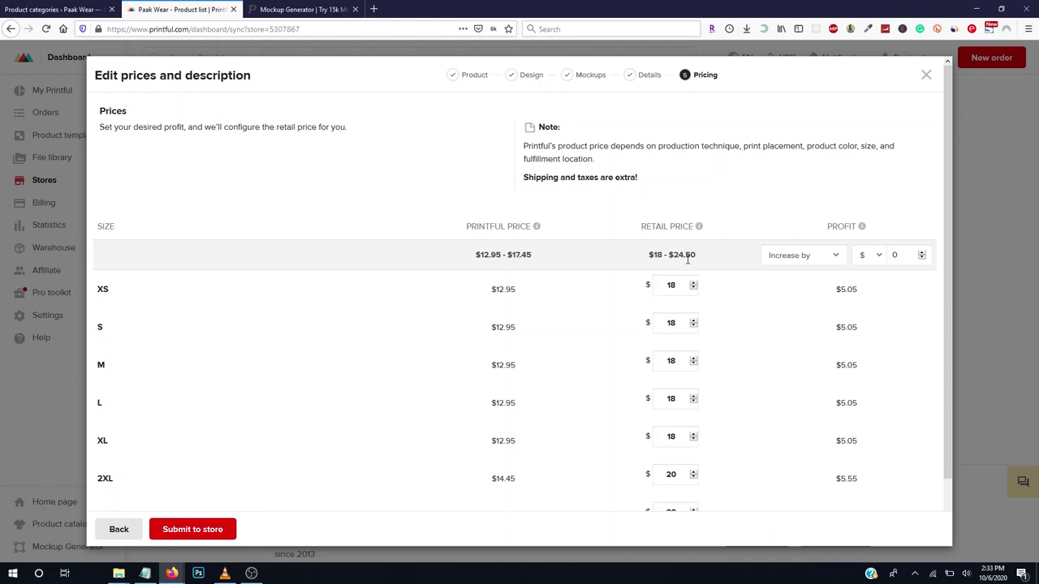
scroll(498, 286, "down", 2)
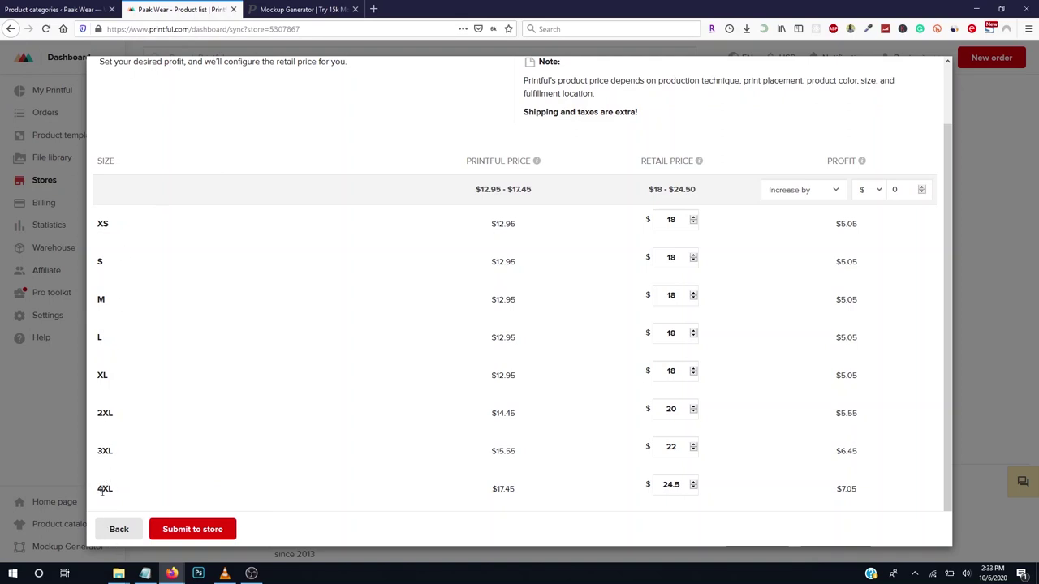
Return to the design step and remove the XS, 3XL and 4XL sizes.
left_click(119, 530)
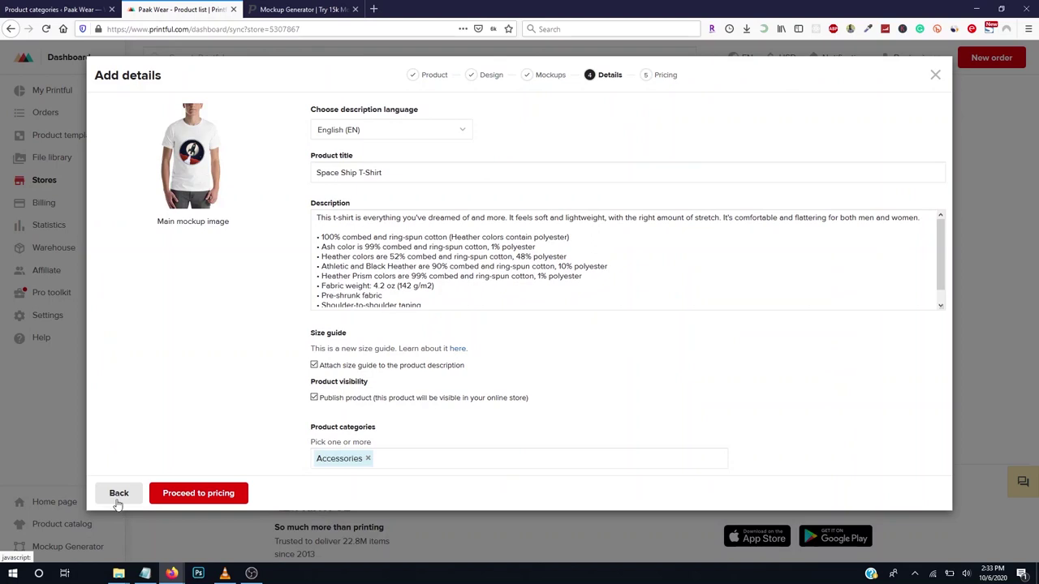
left_click(119, 499)
left_click(119, 529)
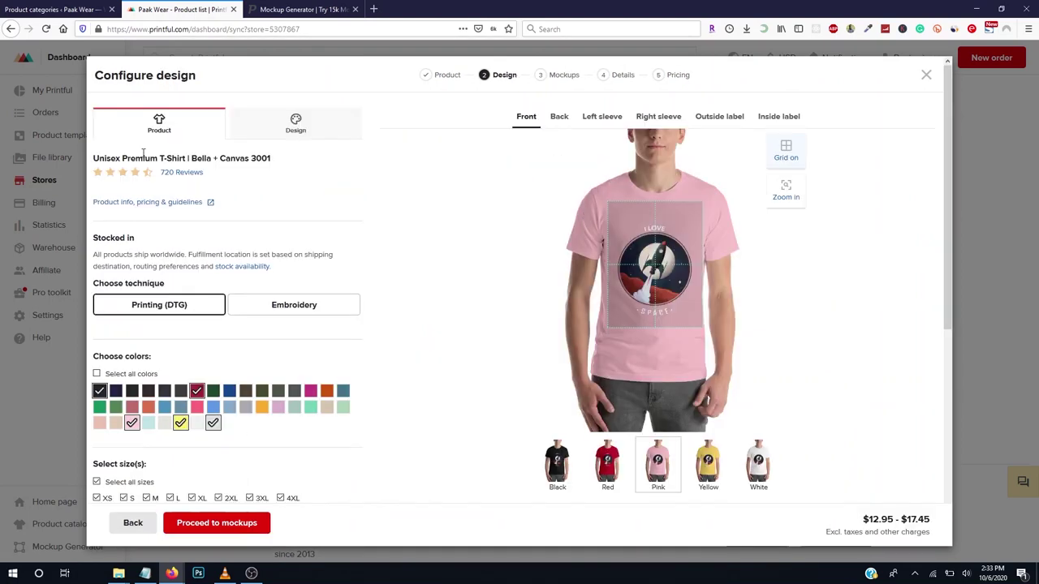
scroll(183, 439, "down", 3)
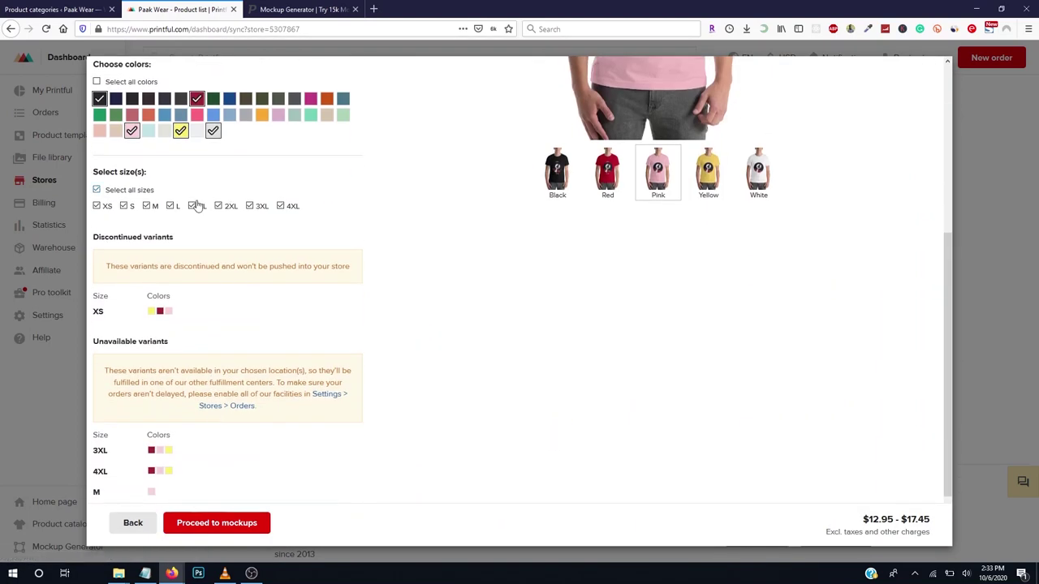
left_click(281, 206)
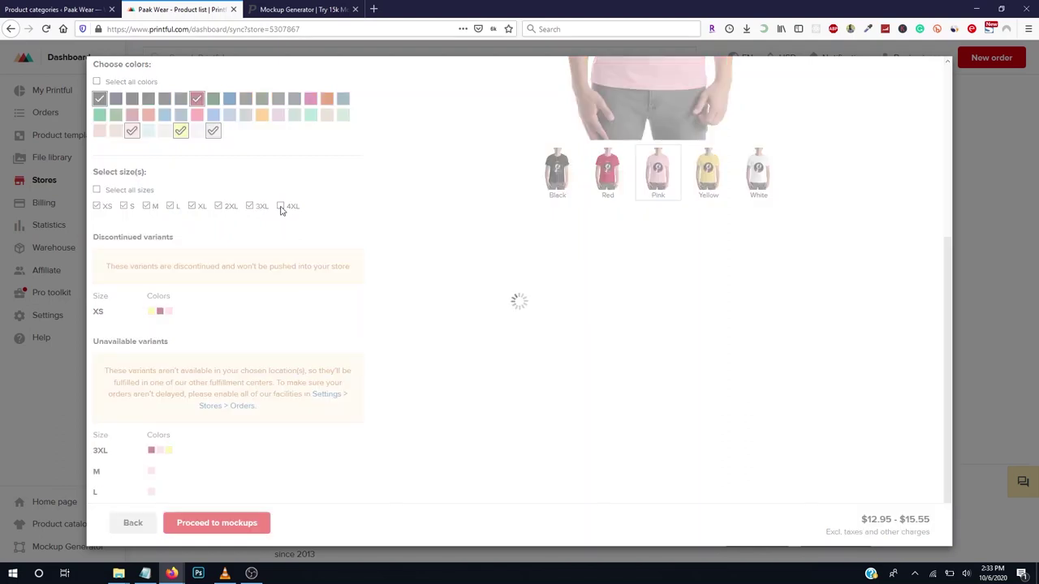
left_click(250, 206)
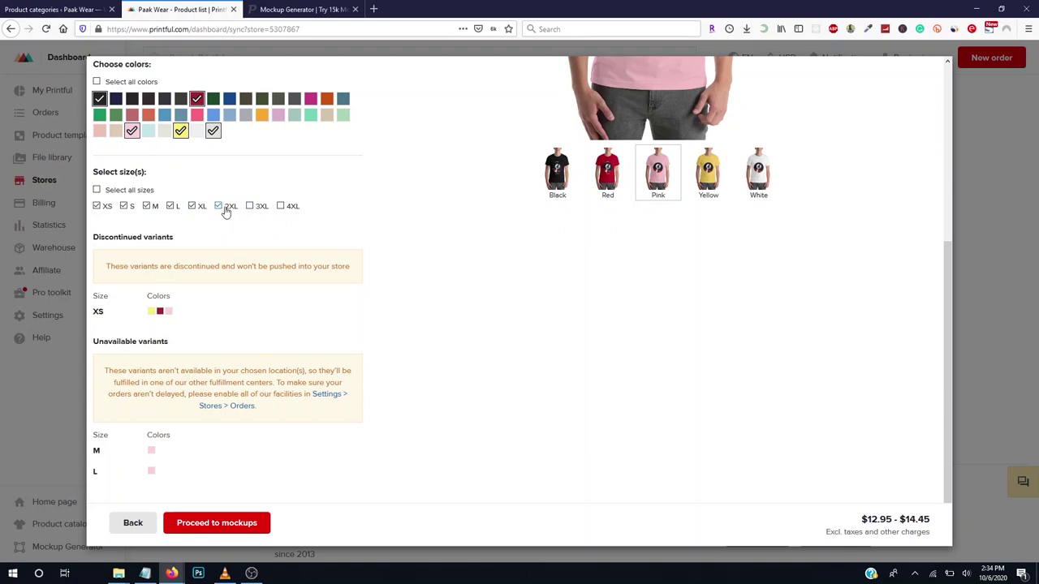
left_click(250, 208)
left_click(250, 207)
scroll(204, 334, "down", 1)
scroll(207, 454, "up", 4)
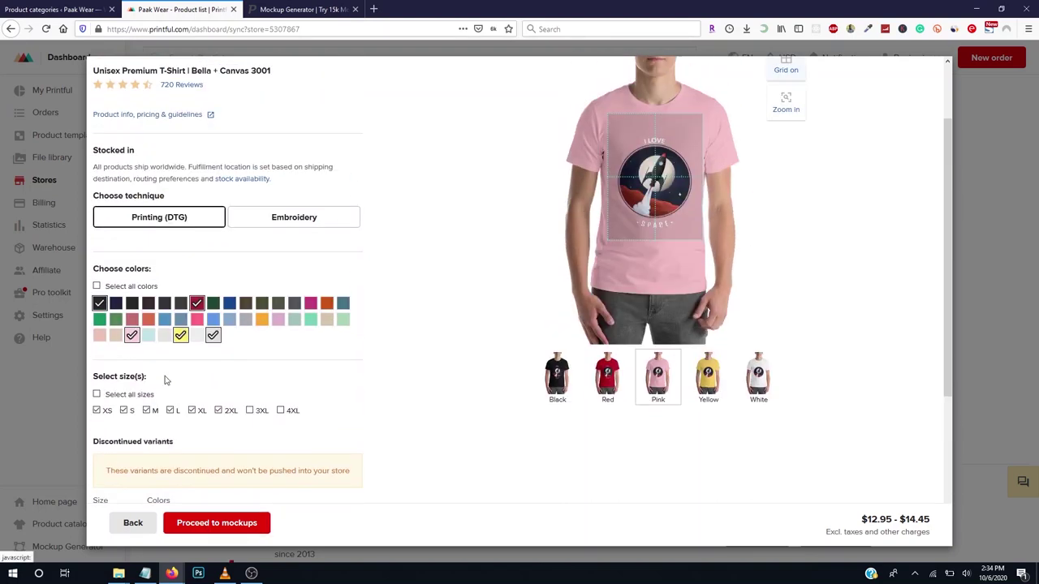
scroll(162, 378, "down", 4)
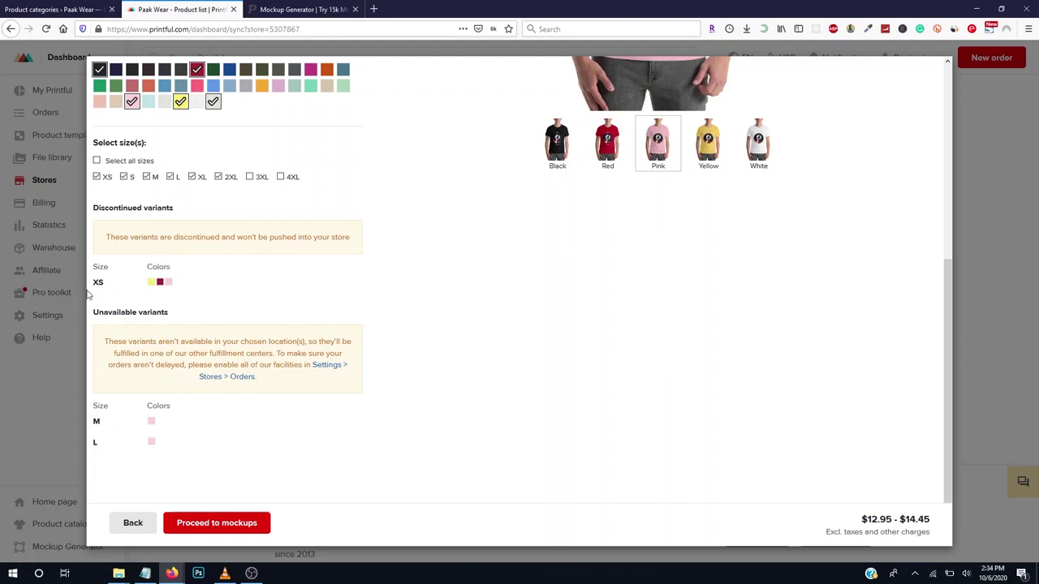
left_click(99, 177)
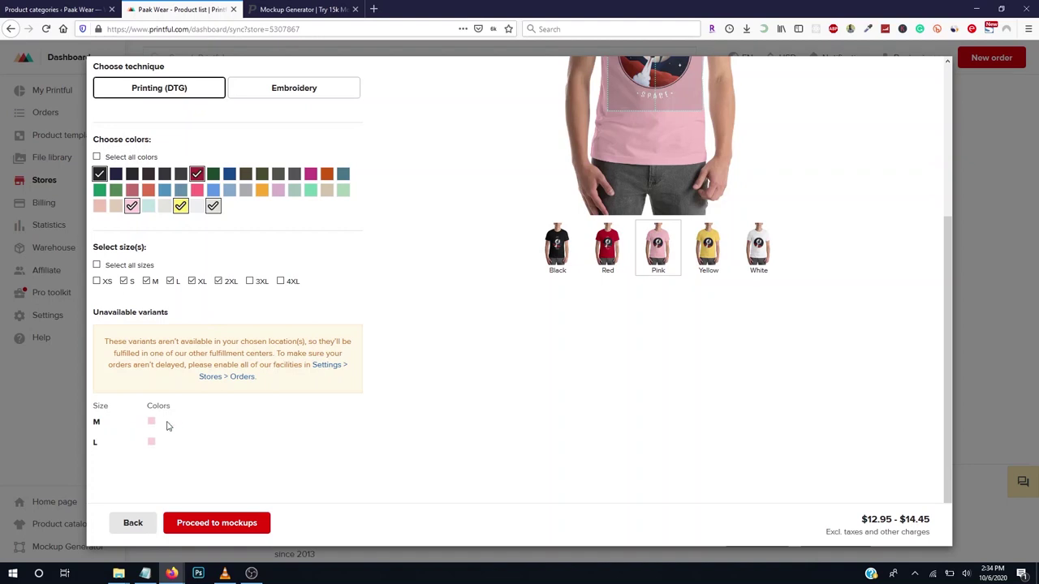
Replace Pink with Heather True Royal in the colours and proceed to mockups.
left_click(132, 206)
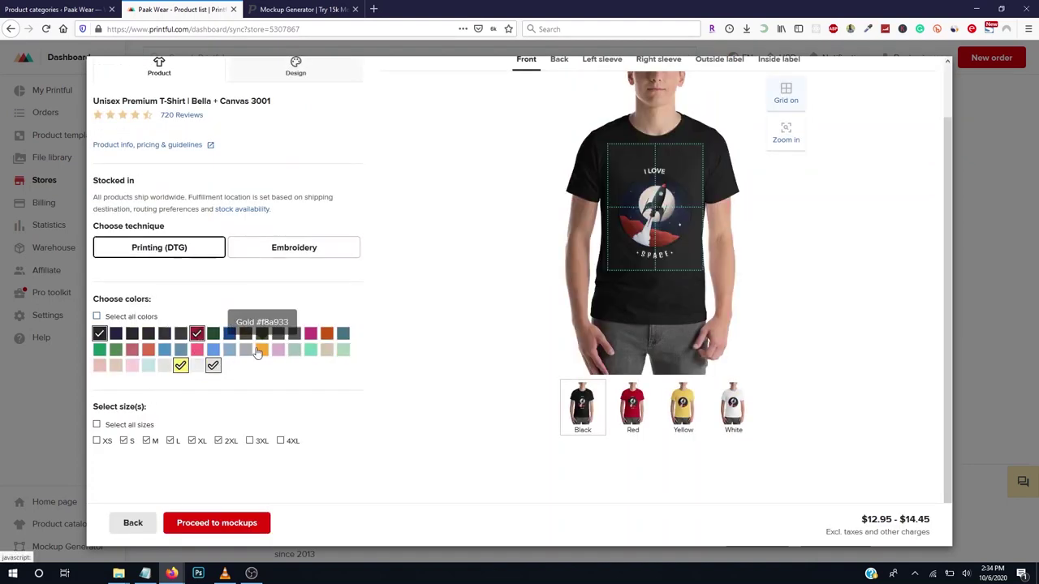
left_click(212, 350)
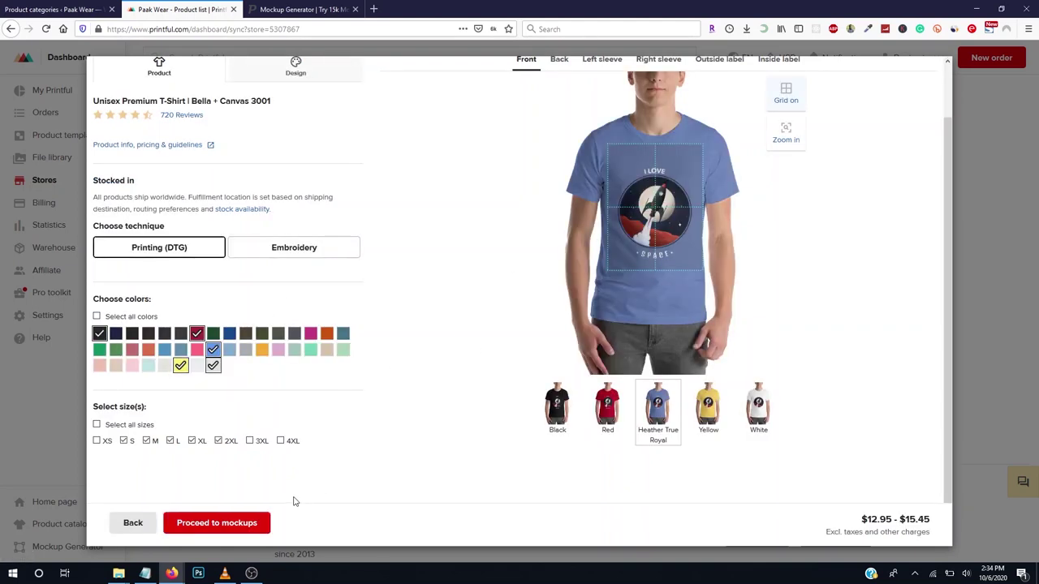
left_click(215, 524)
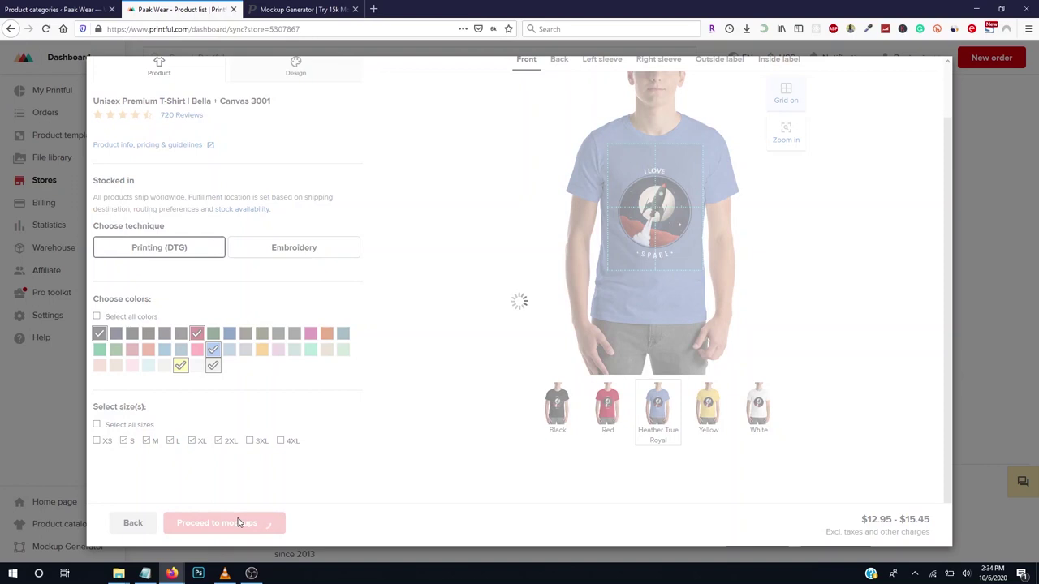
Move the tee from the Hoodies category to T-shirts, then continue to pricing.
left_click(204, 529)
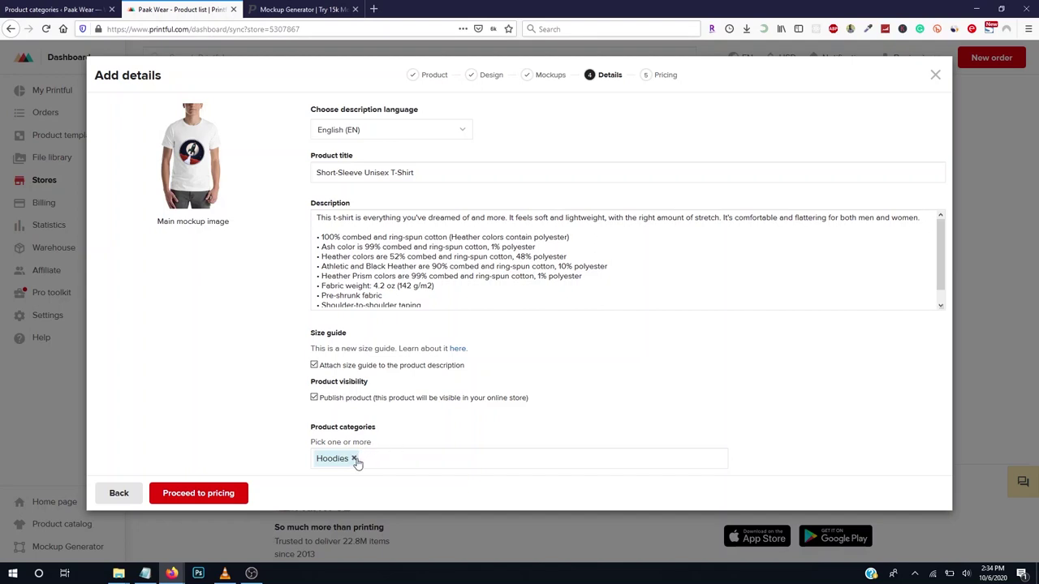
left_click(354, 460)
left_click(344, 459)
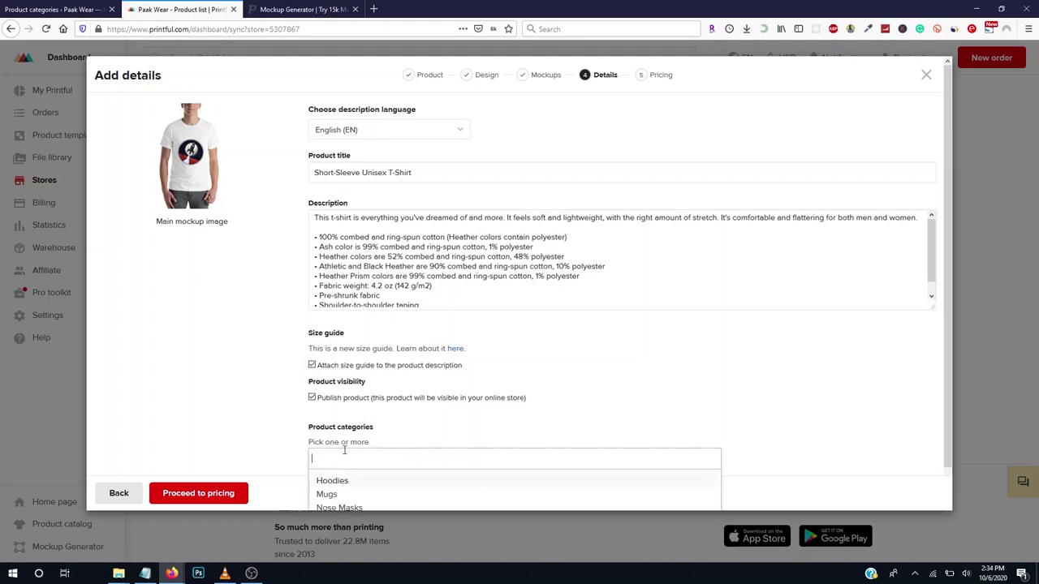
left_click(337, 488)
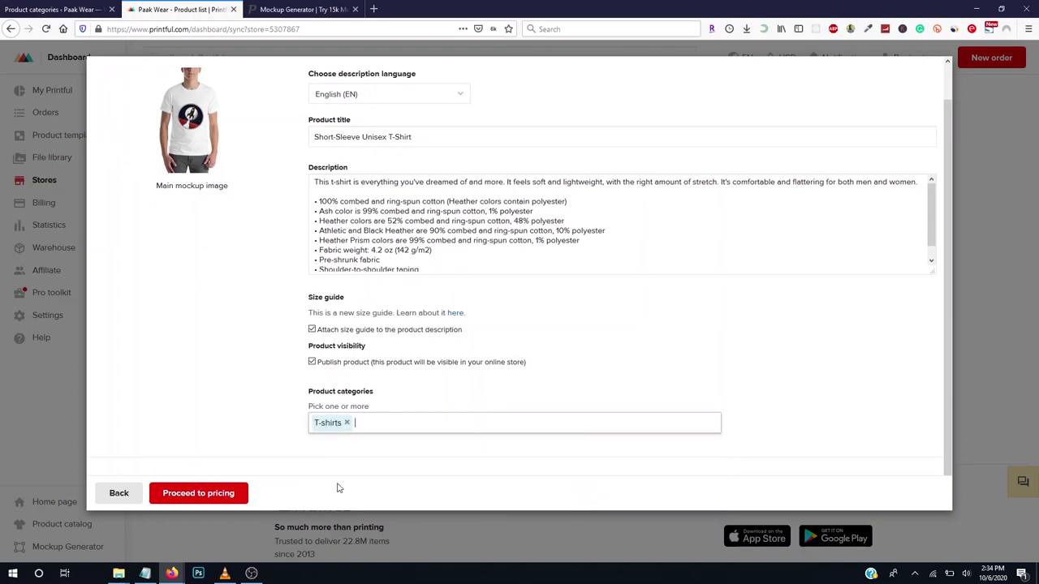
left_click(199, 494)
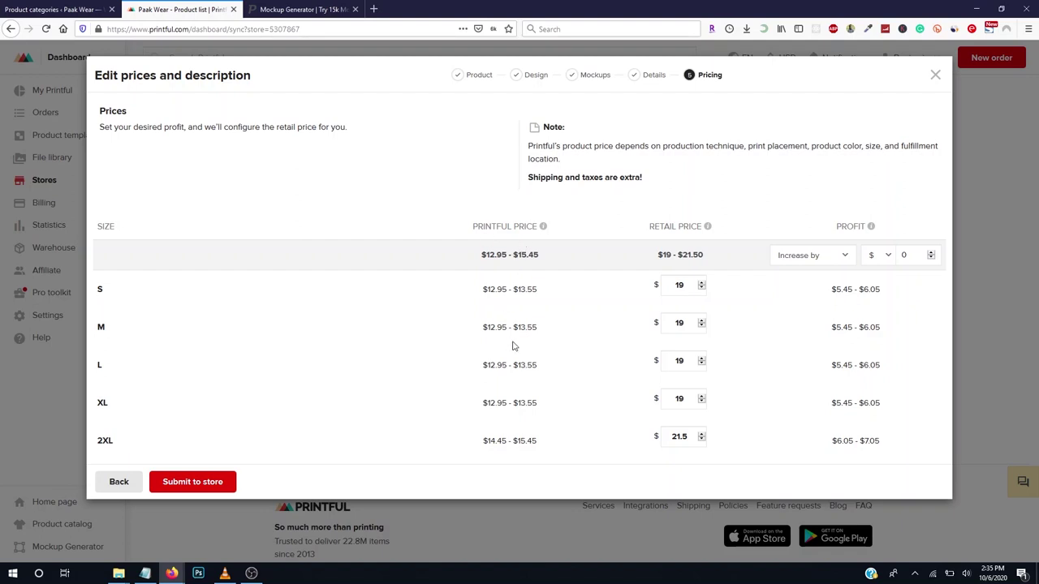
Set the profit adjustment to increase retail prices by 30%.
left_click(795, 256)
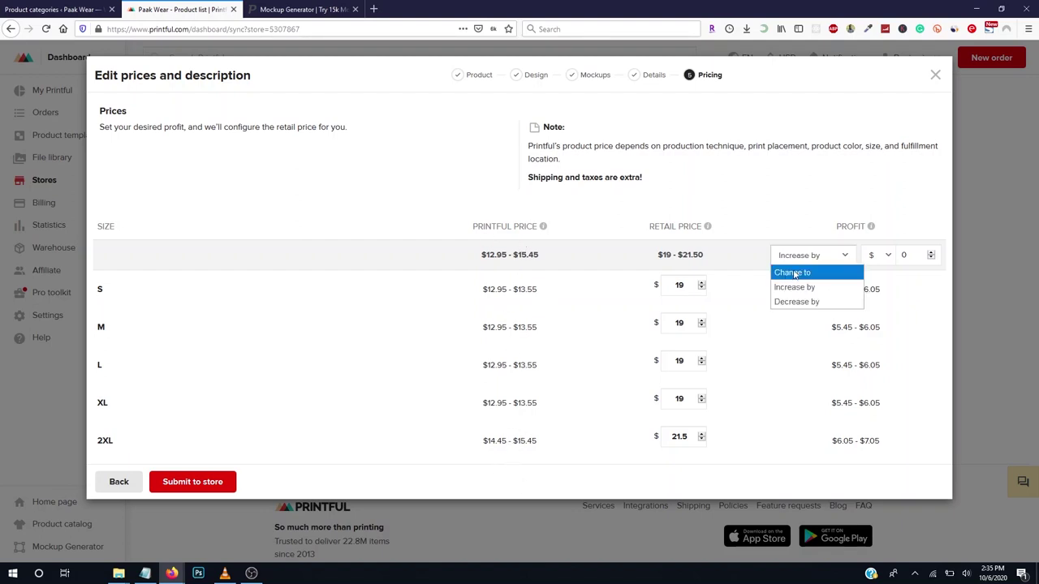
left_click(878, 256)
left_click(878, 256)
left_click(874, 289)
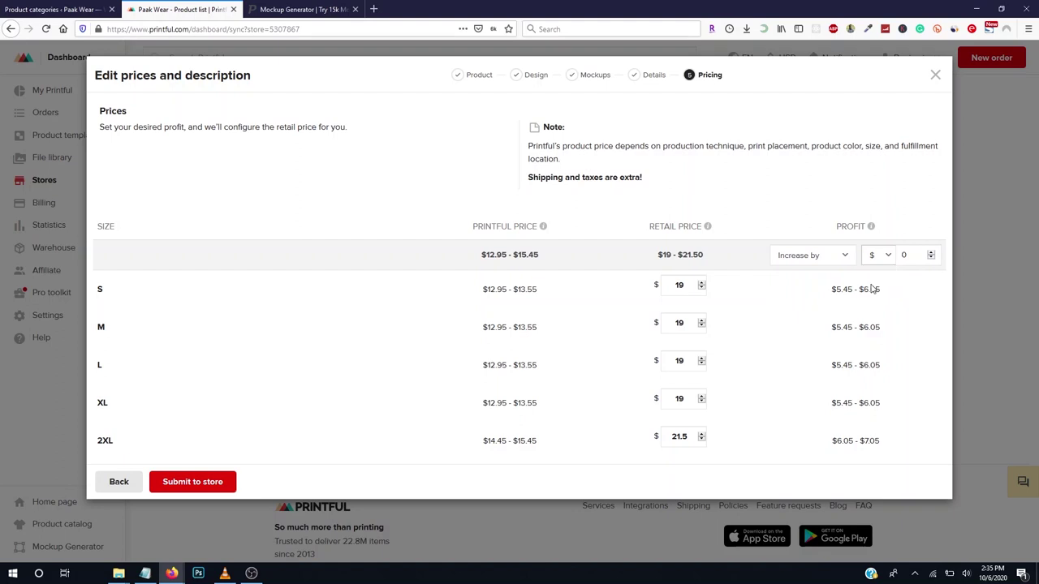
left_click(908, 258)
left_click(880, 258)
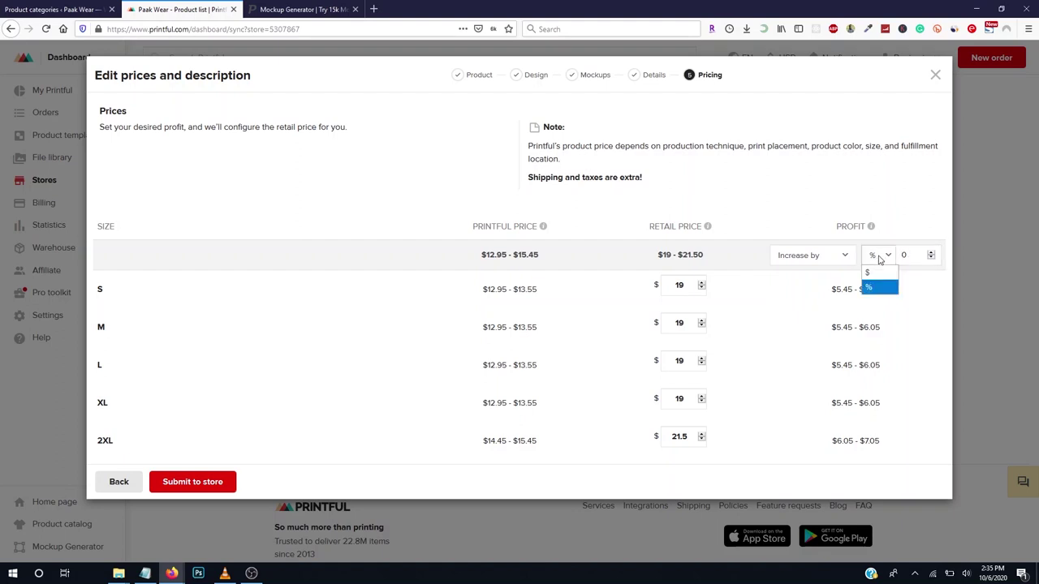
left_click(879, 258)
left_click(879, 258)
left_click(879, 258)
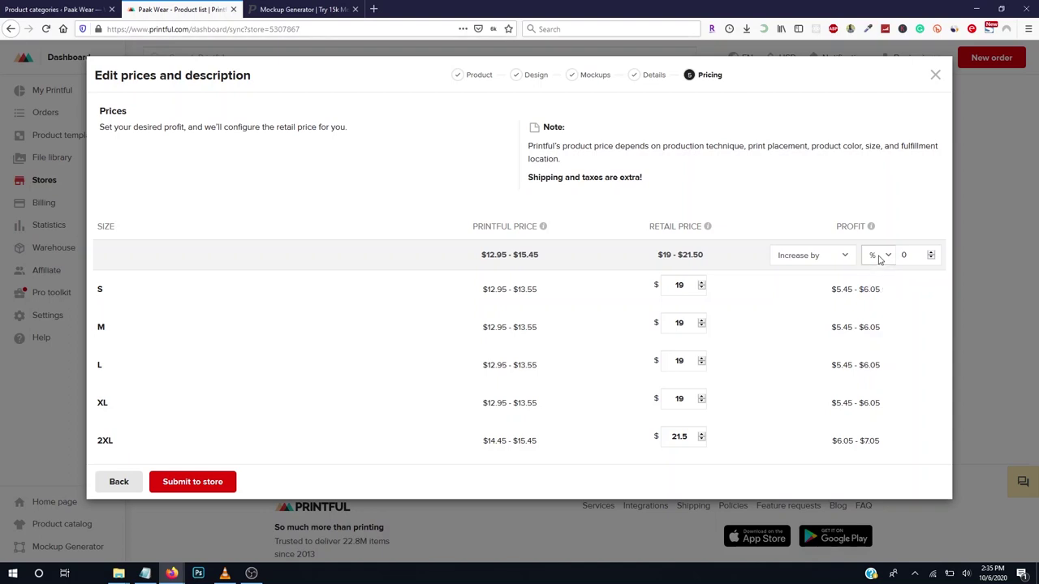
left_click(901, 255)
left_click(829, 290)
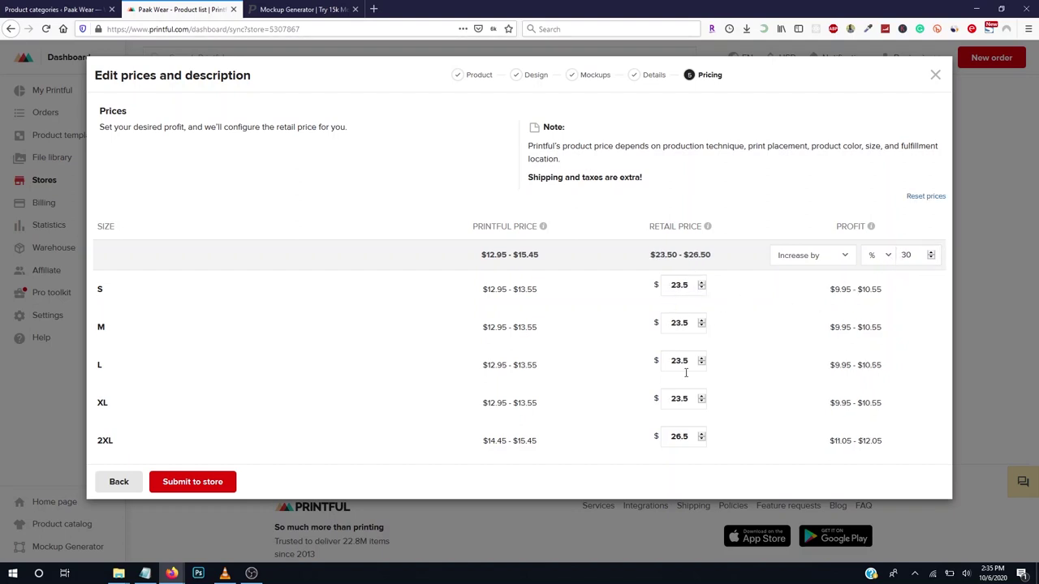
Re-enter the 30% profit increase ($23.50–$26.50) and submit the tee to the store.
left_click(888, 255)
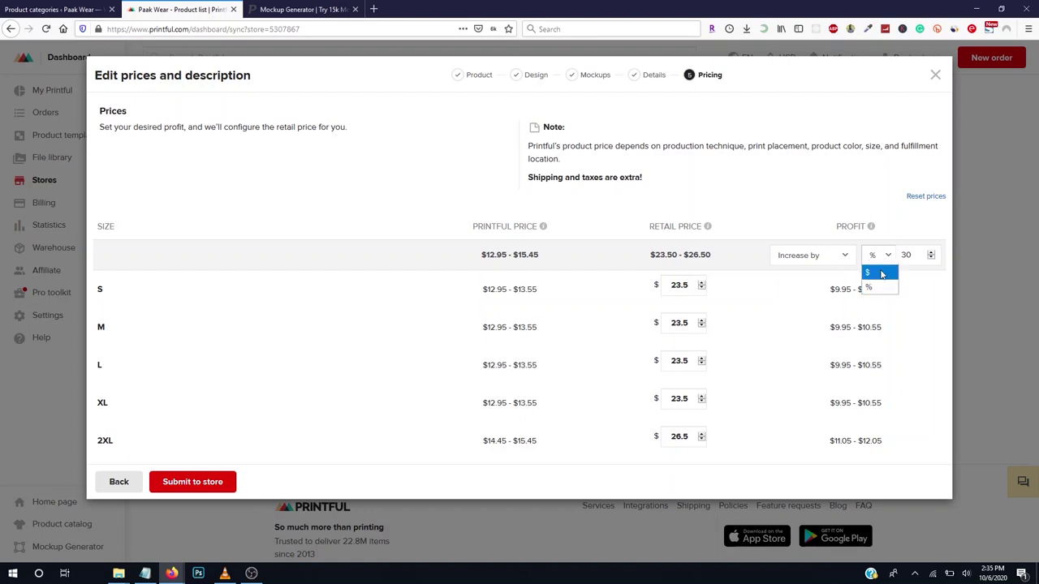
left_click(881, 274)
left_click_drag(902, 257, 923, 260)
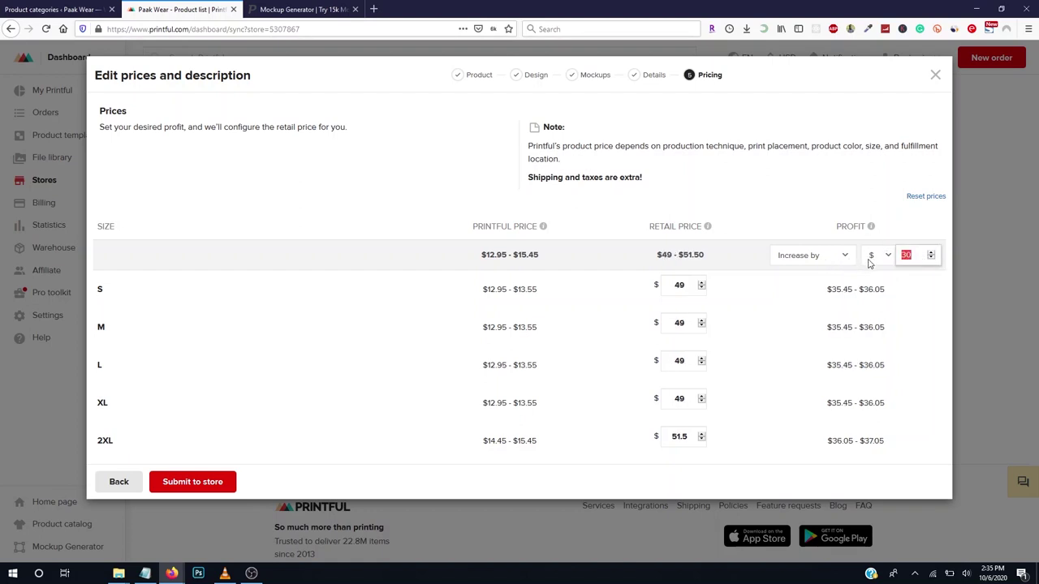
key("BackSpace")
left_click(880, 256)
left_click(878, 285)
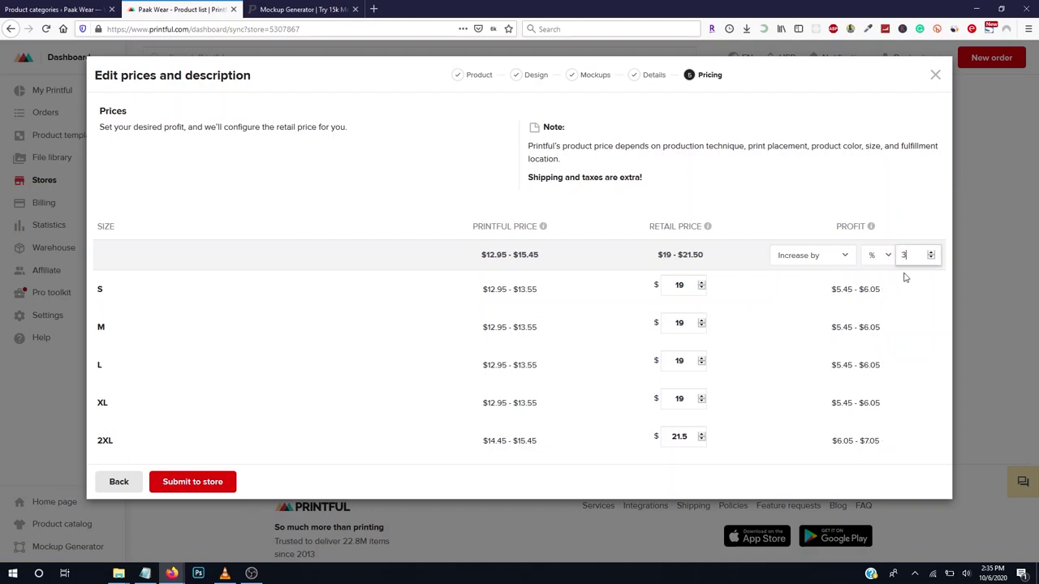
type("30")
key("Tab")
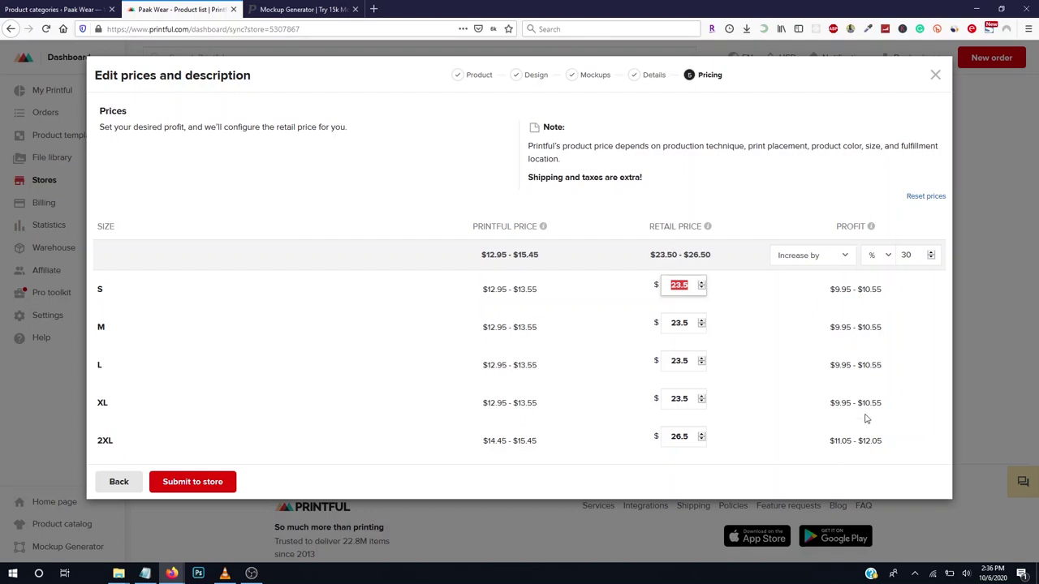
left_click(707, 285)
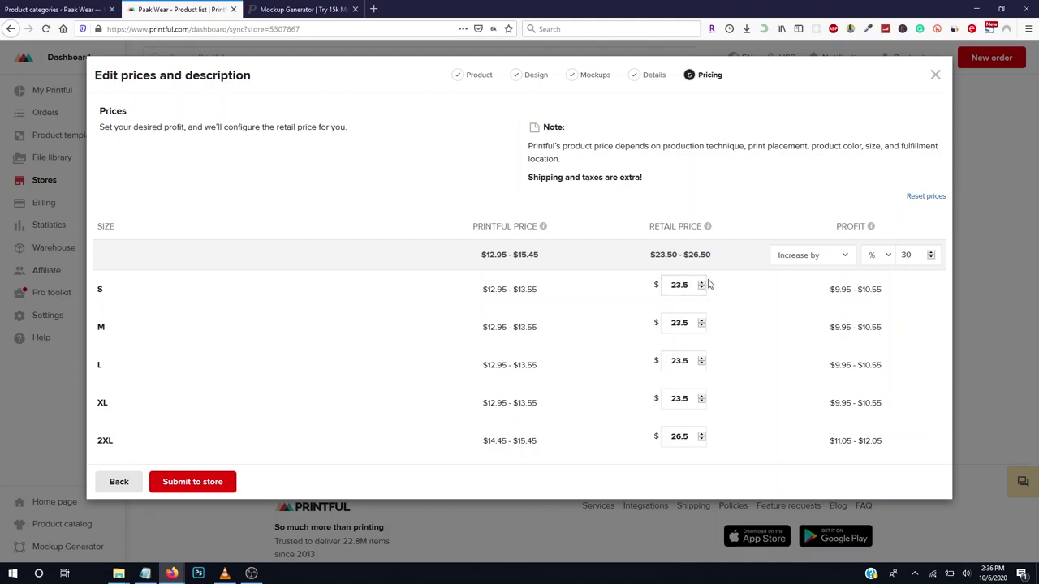
left_click(189, 482)
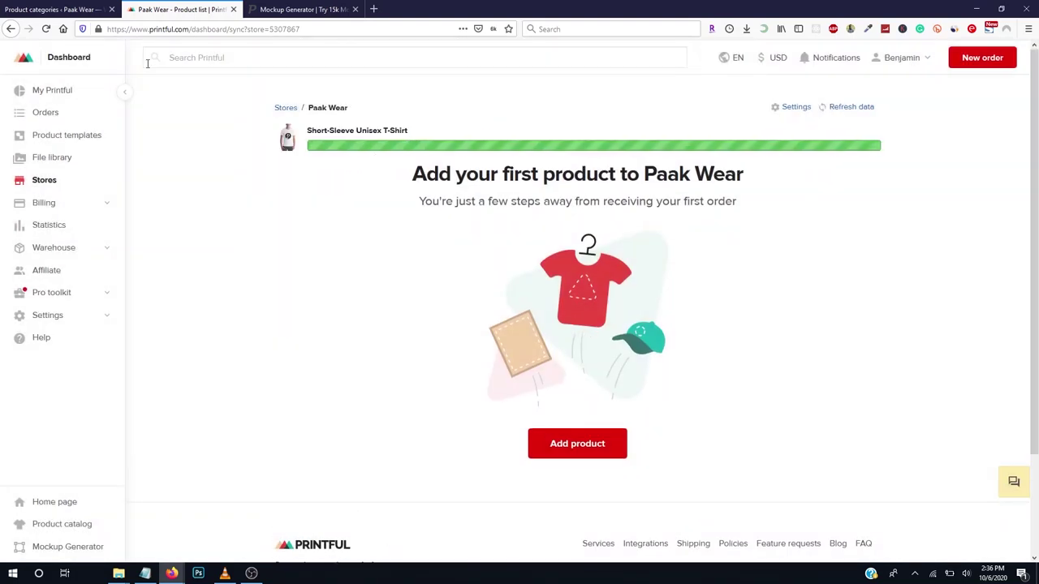
Verify the T-shirt in WooCommerce All Products against Printful's sync status.
left_click(65, 9)
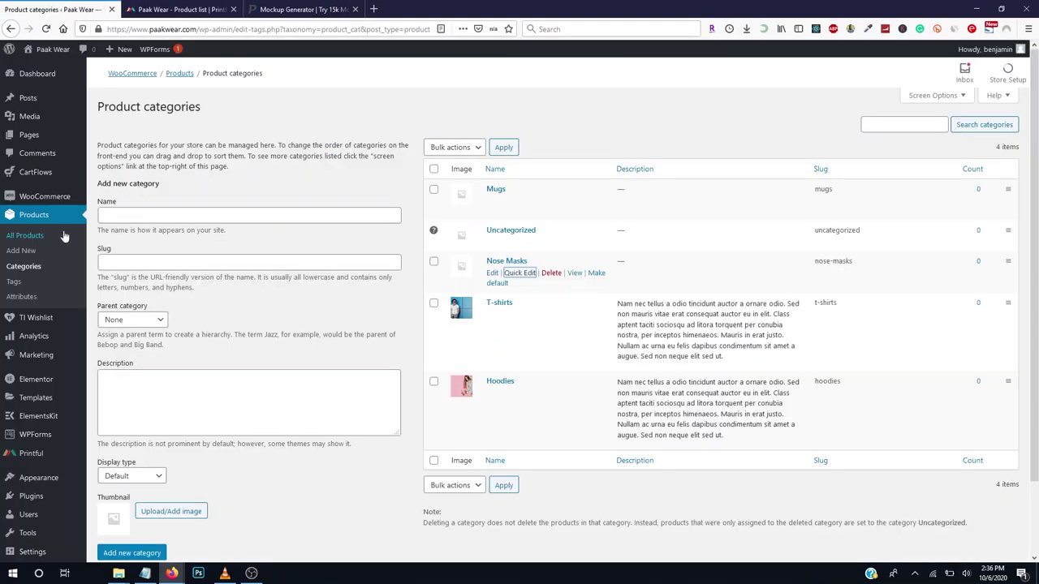
left_click(30, 236)
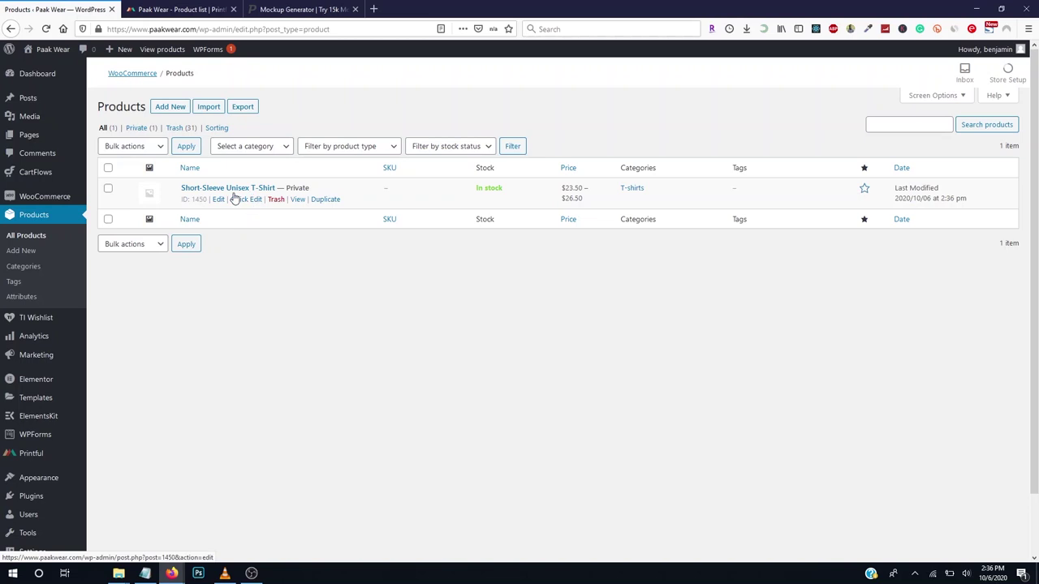
left_click(180, 9)
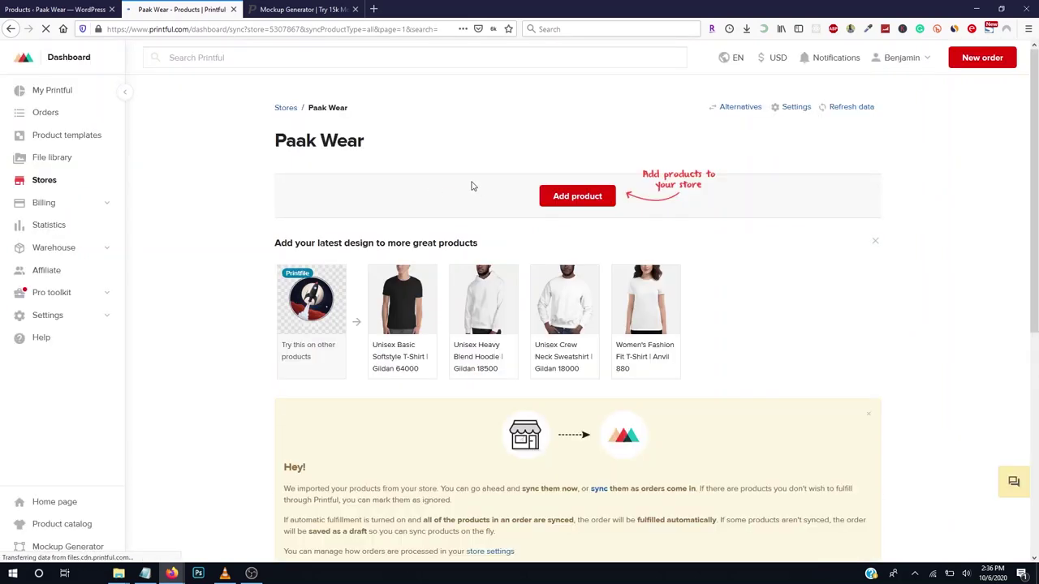
scroll(474, 186, "down", 2)
left_click(57, 9)
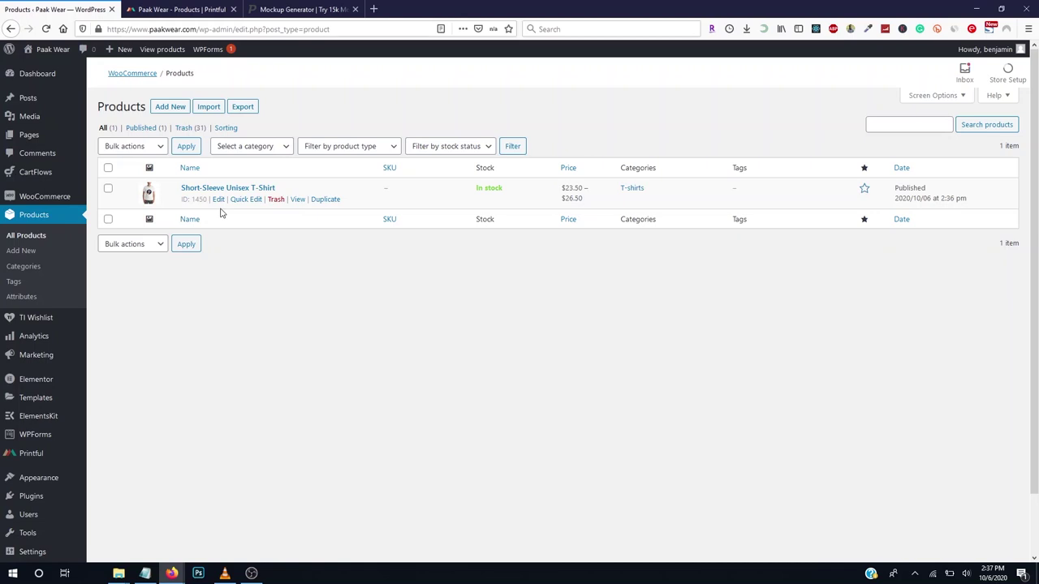
left_click(159, 6)
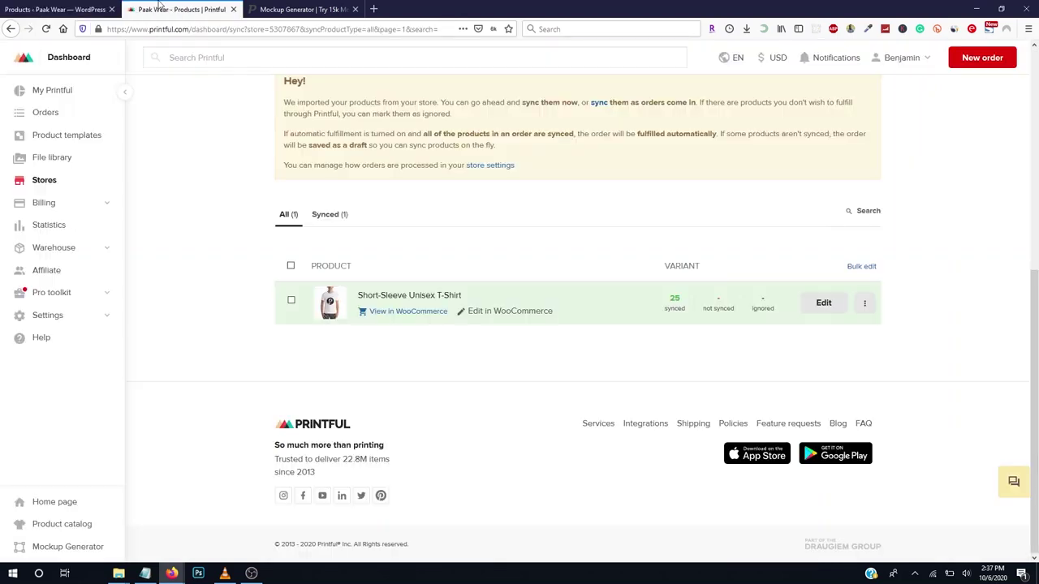
left_click(97, 9)
mouse_move(44, 48)
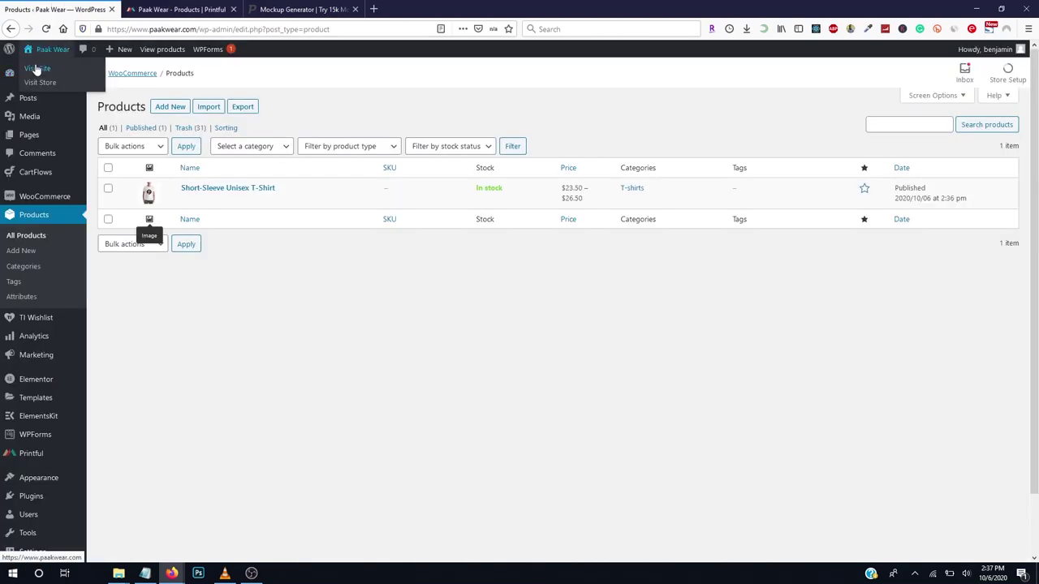
Browse the live Paak Wear homepage, then open the T-shirt's product page in a new tab.
left_click(38, 70)
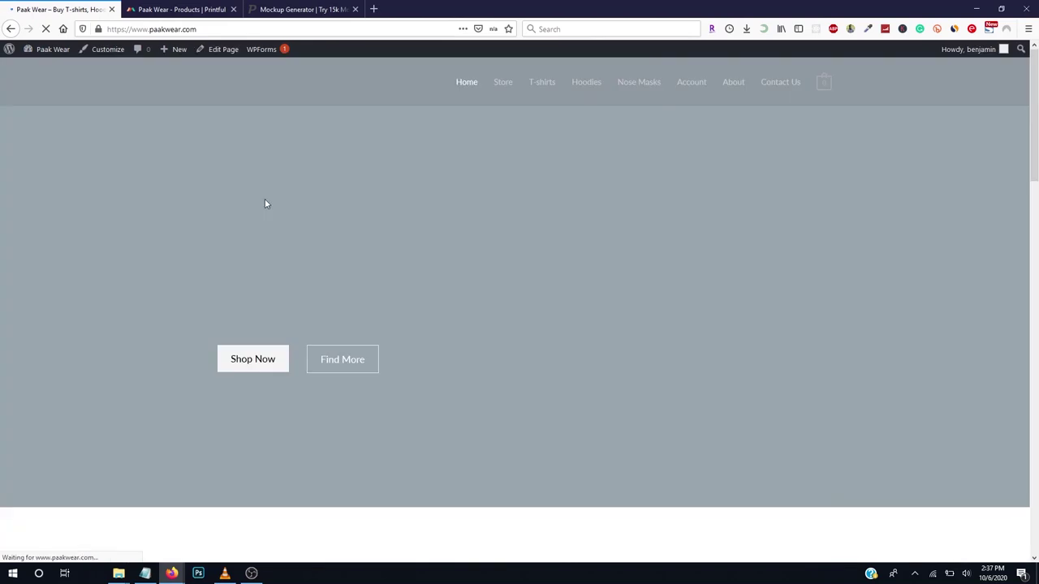
scroll(314, 184, "down", 5)
scroll(328, 187, "down", 12)
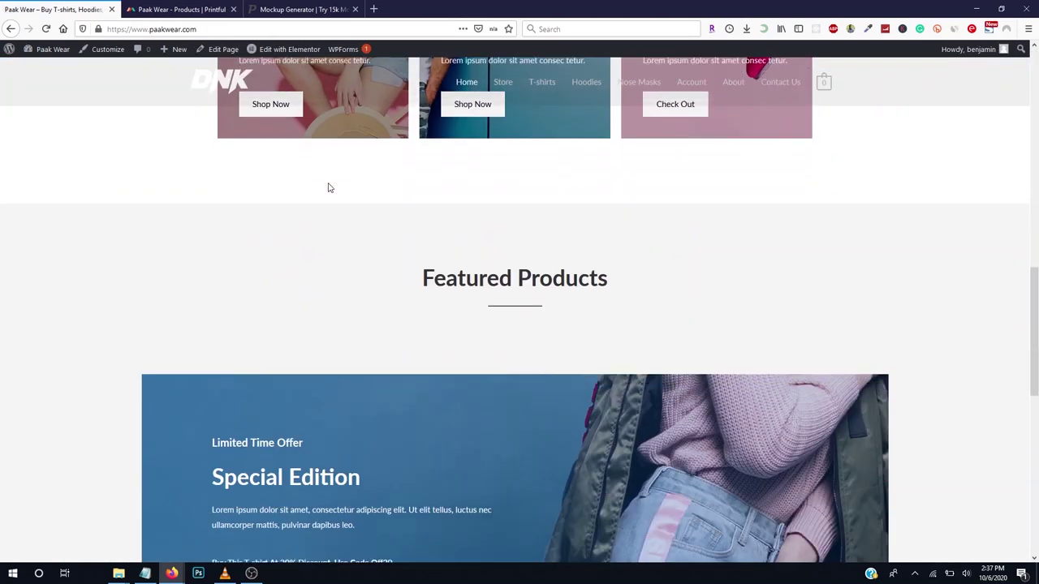
scroll(328, 187, "up", 6)
scroll(328, 195, "up", 11)
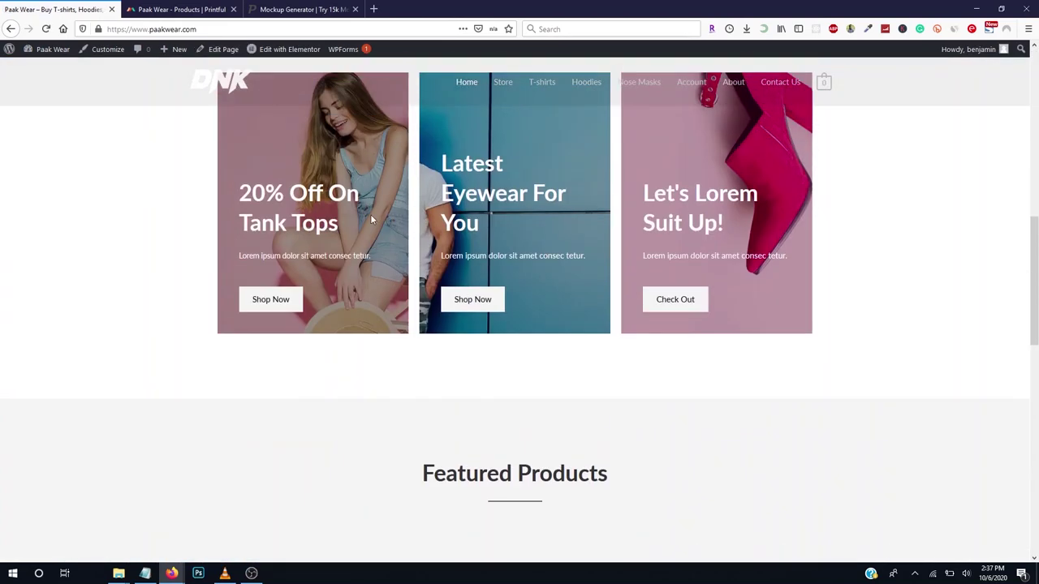
scroll(552, 349, "down", 10)
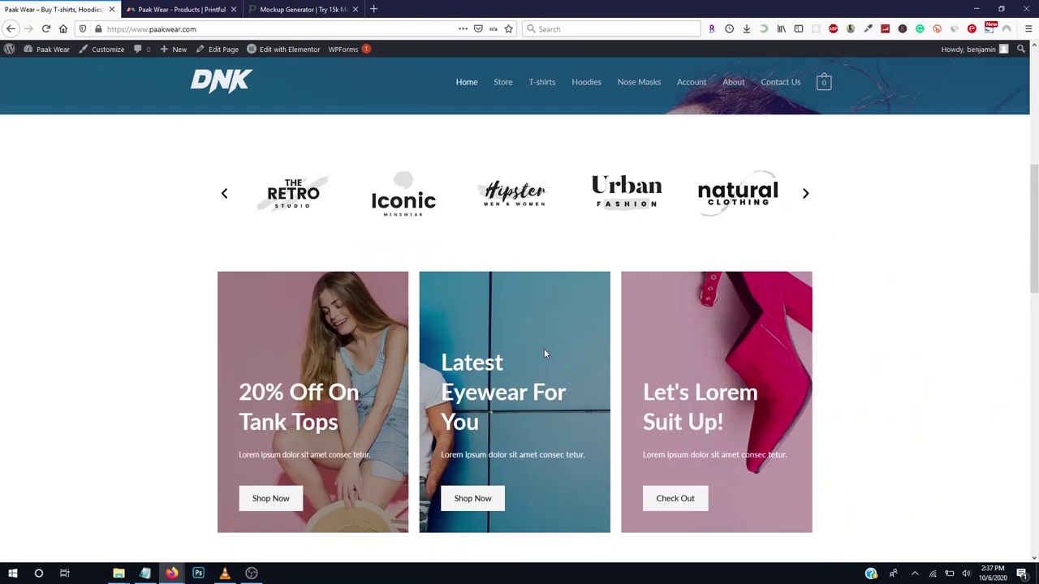
scroll(494, 359, "up", 8)
scroll(231, 165, "up", 2)
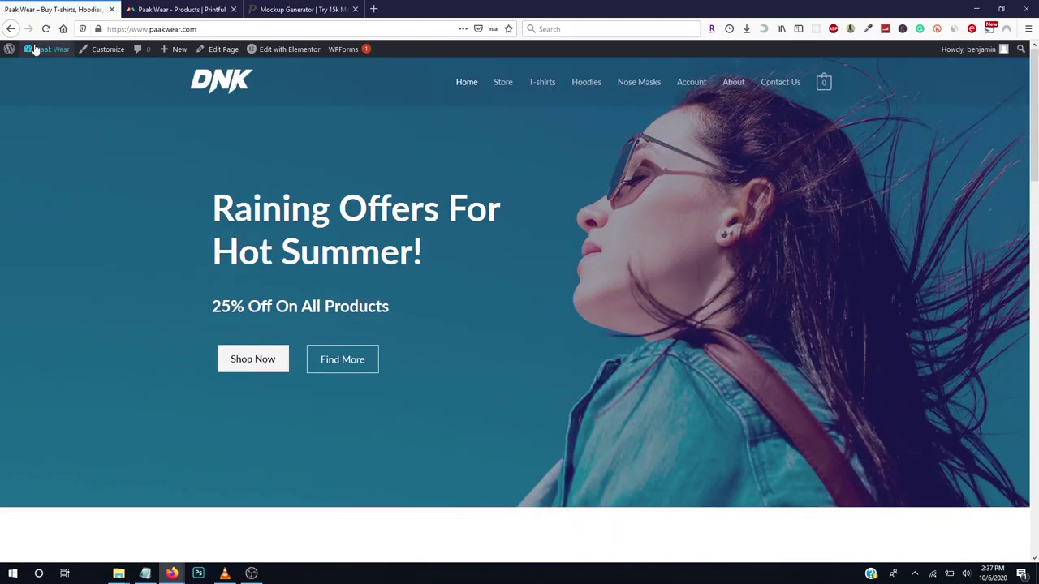
left_click(10, 29)
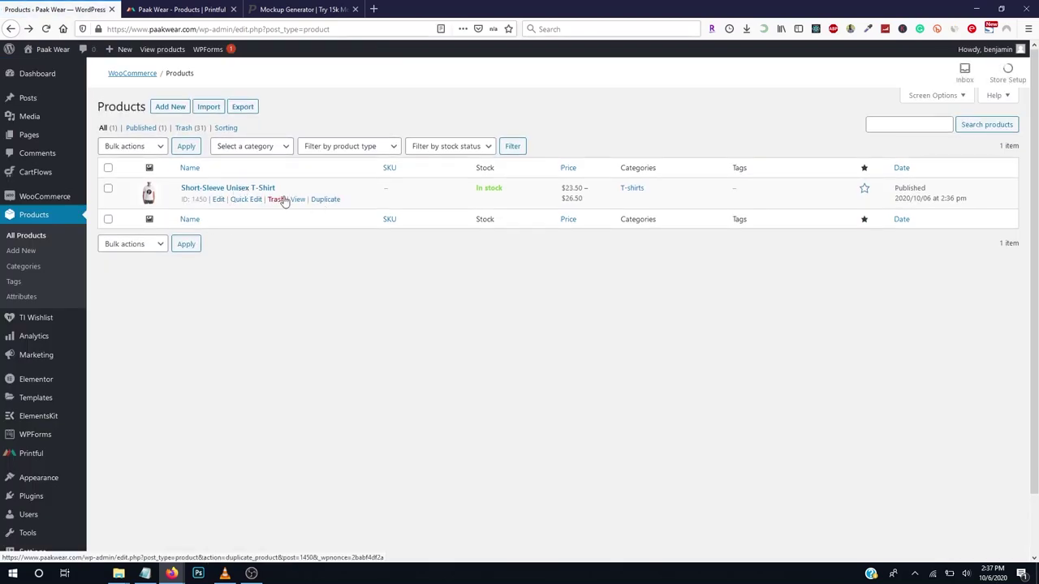
middle_click(297, 199)
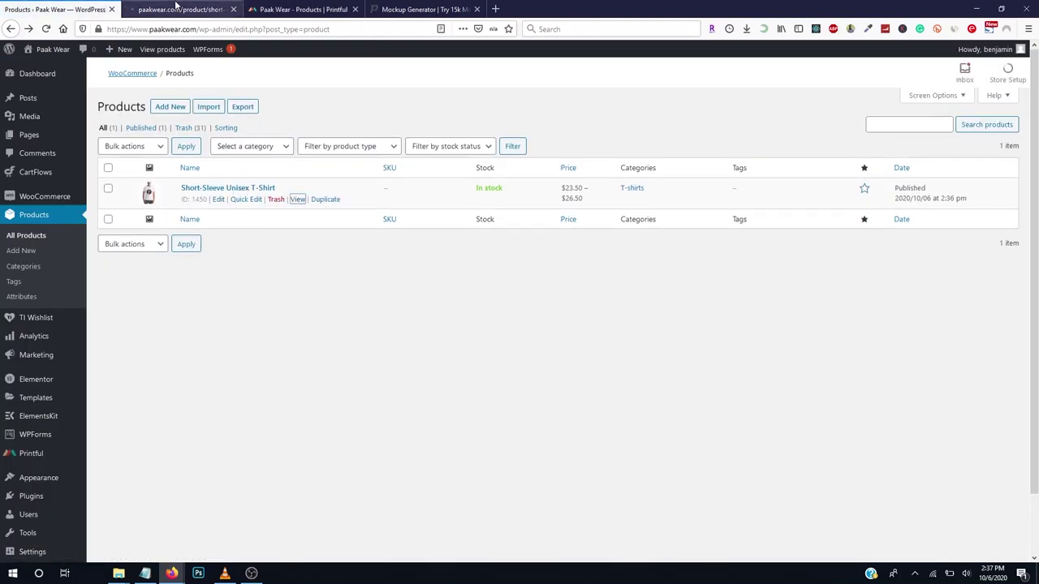
On the T-shirt product page, view Additional information, then return to the description.
left_click(175, 9)
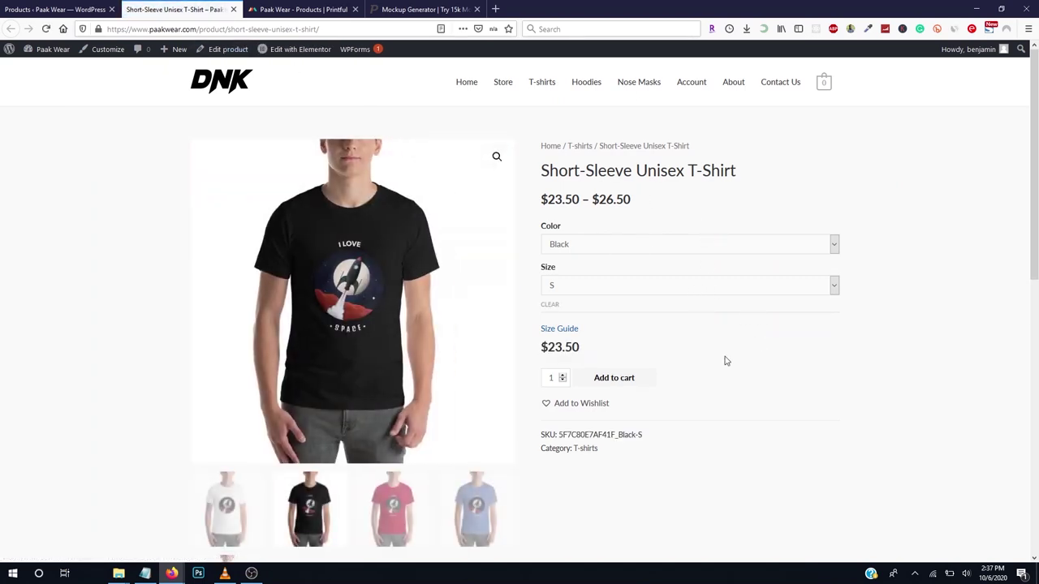
scroll(725, 317, "down", 5)
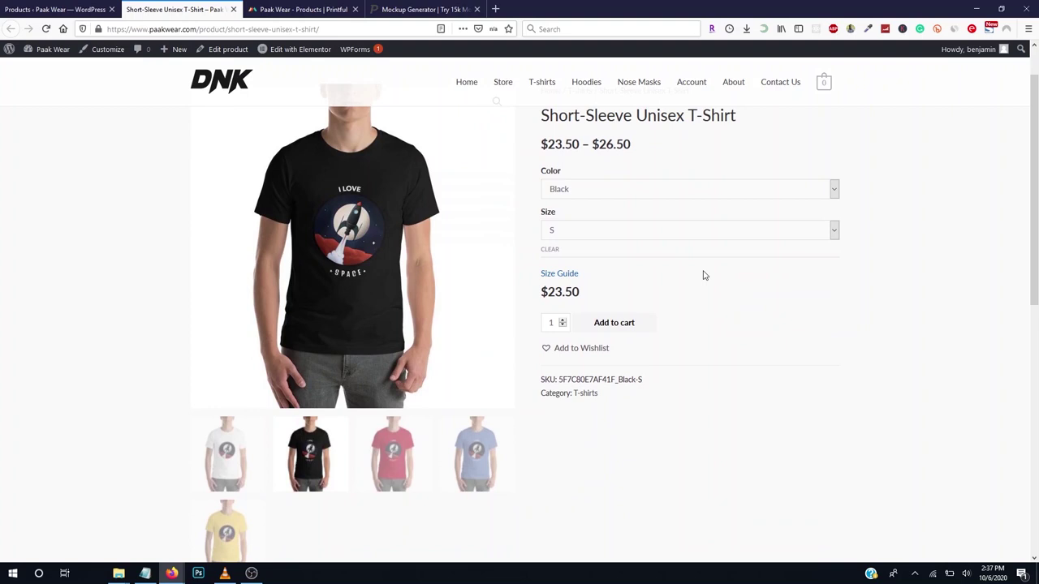
scroll(641, 300, "down", 5)
scroll(274, 190, "up", 2)
left_click(289, 225)
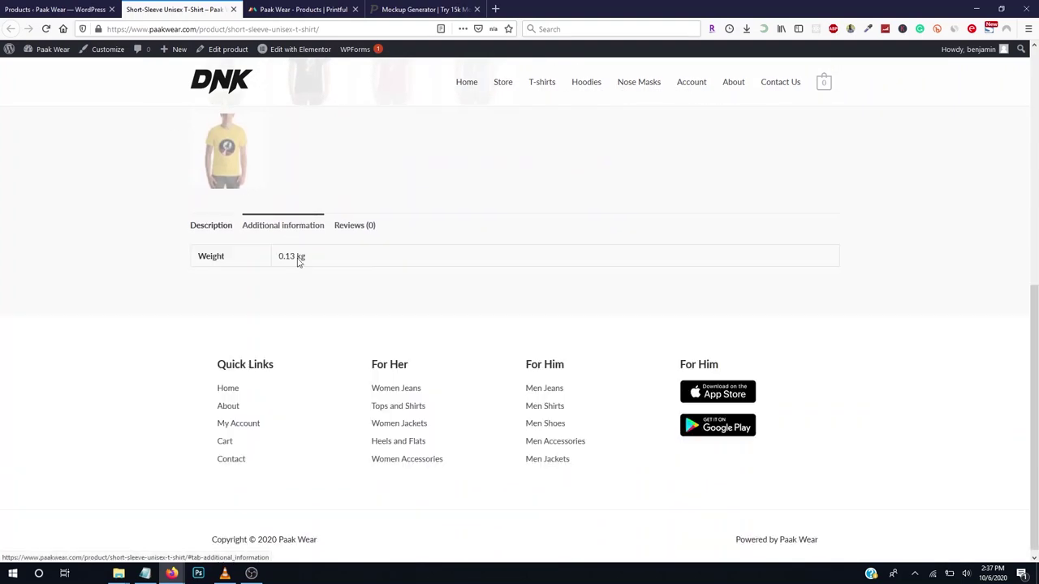
left_click(211, 225)
scroll(308, 260, "up", 7)
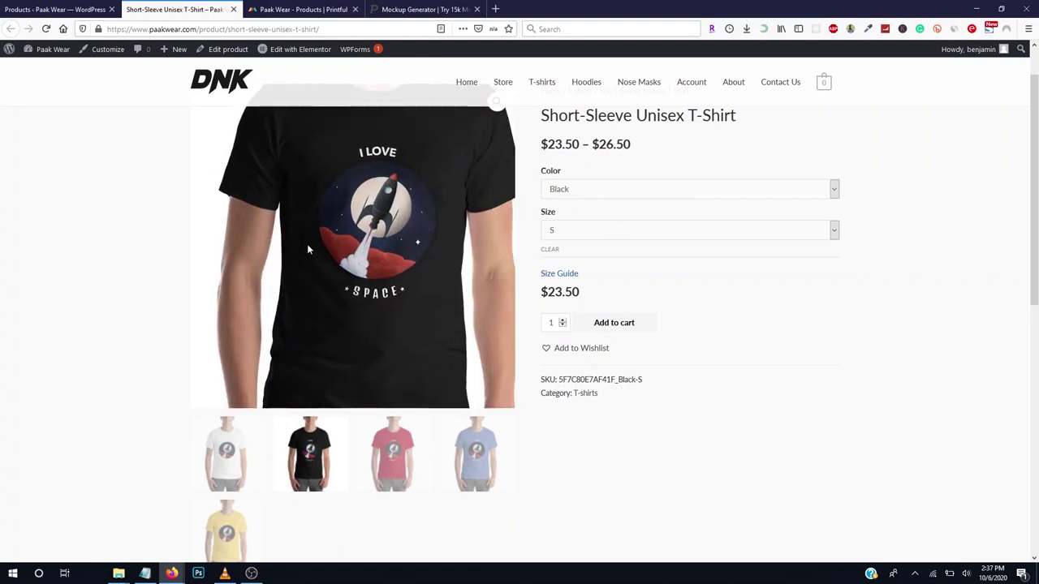
Preview the T-shirt in Red and Yellow, then return to the Printful store dashboard.
left_click(586, 244)
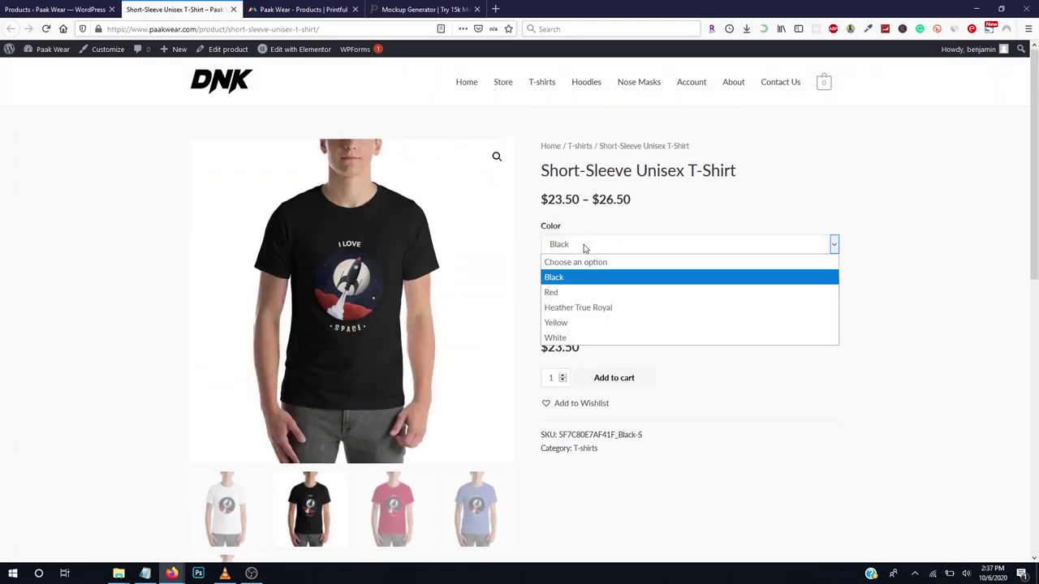
left_click(560, 293)
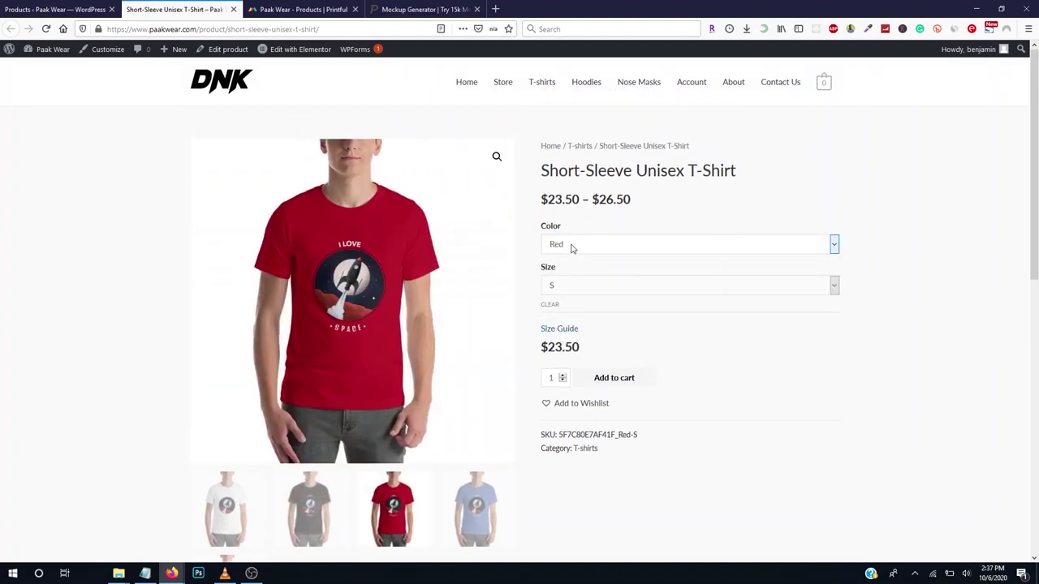
left_click(571, 246)
left_click(566, 323)
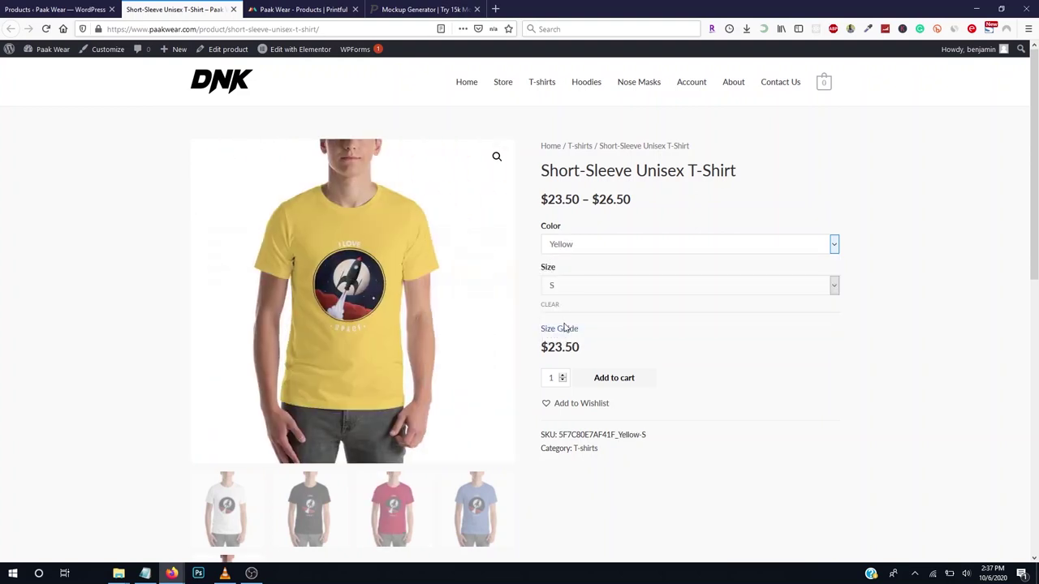
key("ctrl+Tab")
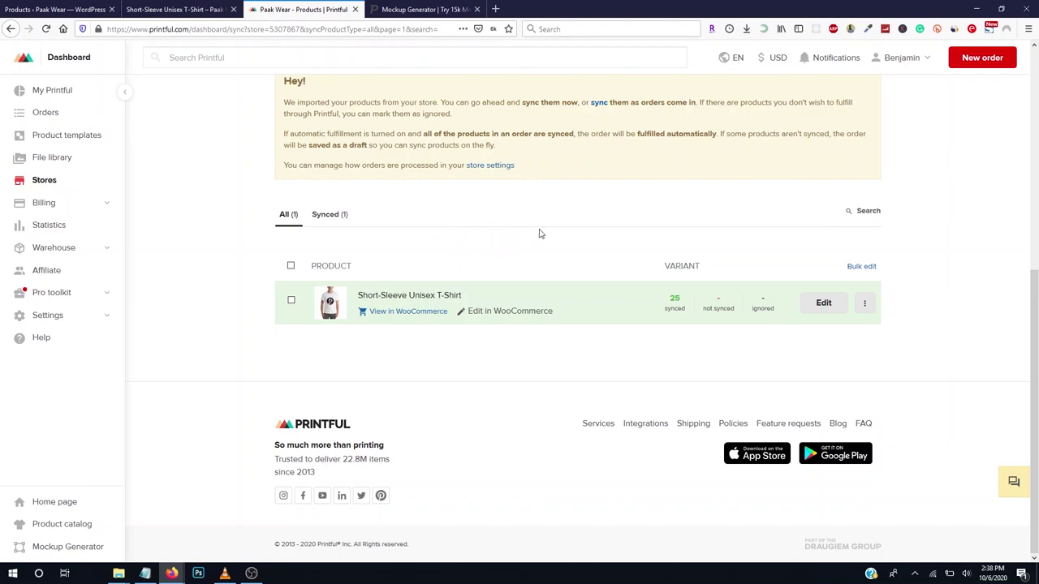
scroll(540, 234, "up", 5)
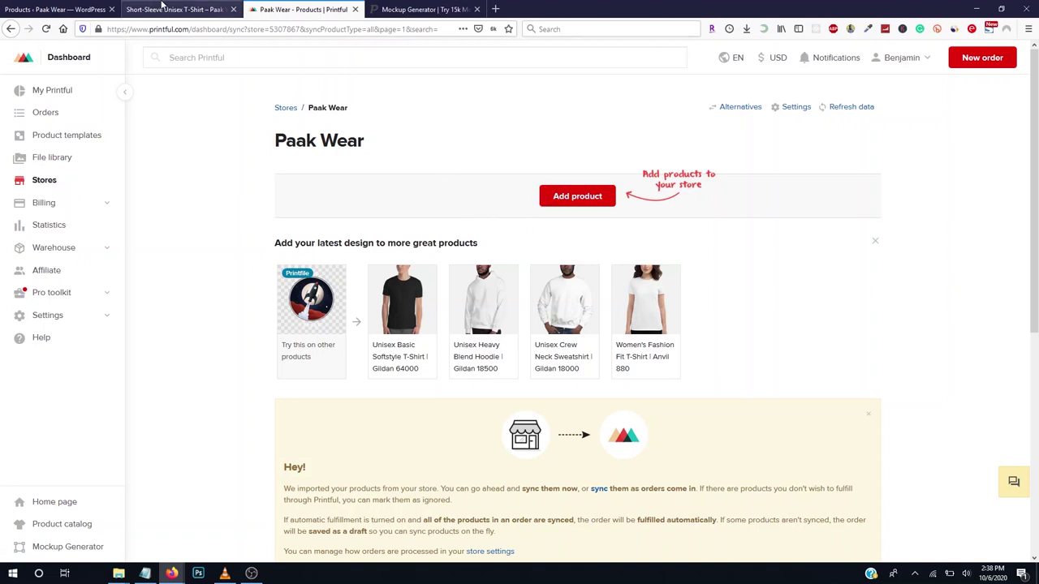
left_click(194, 9)
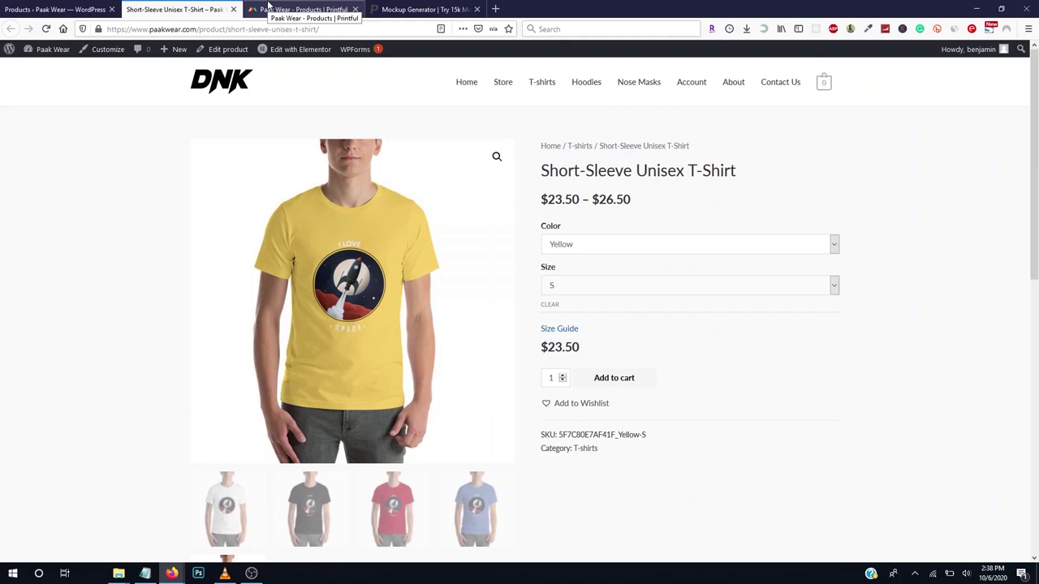
left_click(268, 8)
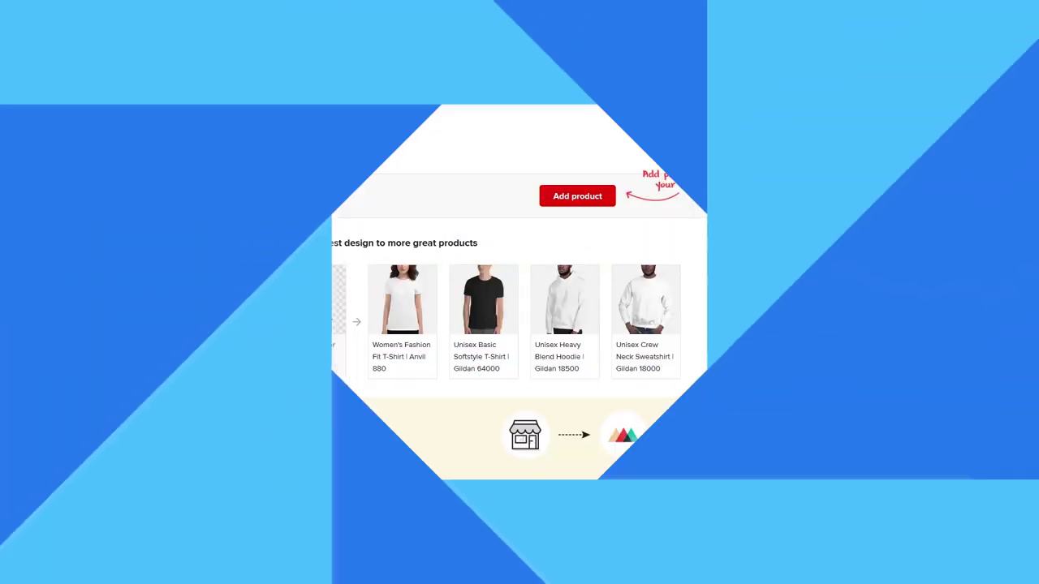
Start adding a new product to the Paak Wear store.
scroll(394, 319, "down", 7)
scroll(436, 197, "up", 2)
scroll(436, 197, "up", 6)
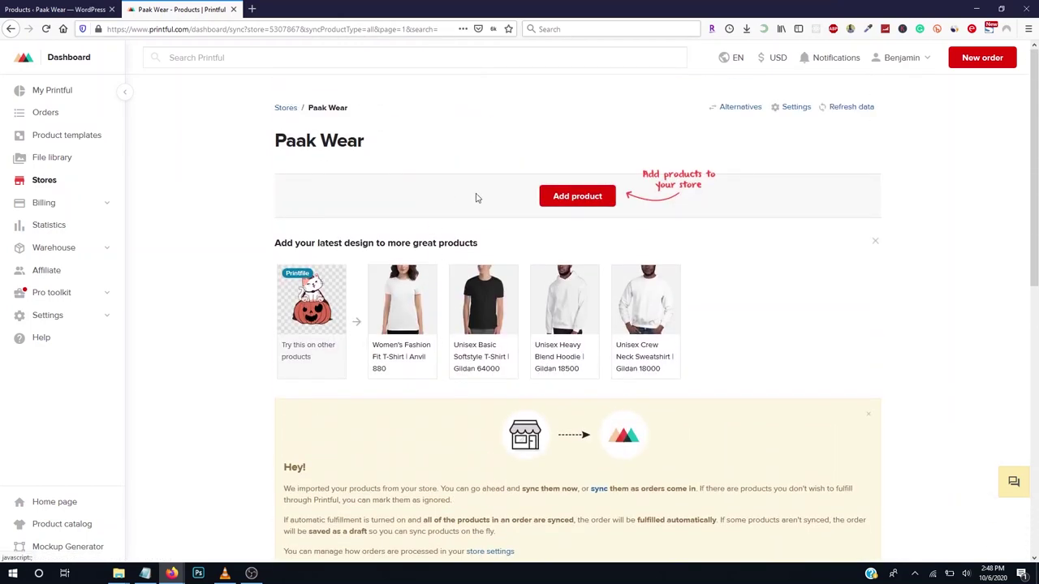
scroll(520, 284, "down", 6)
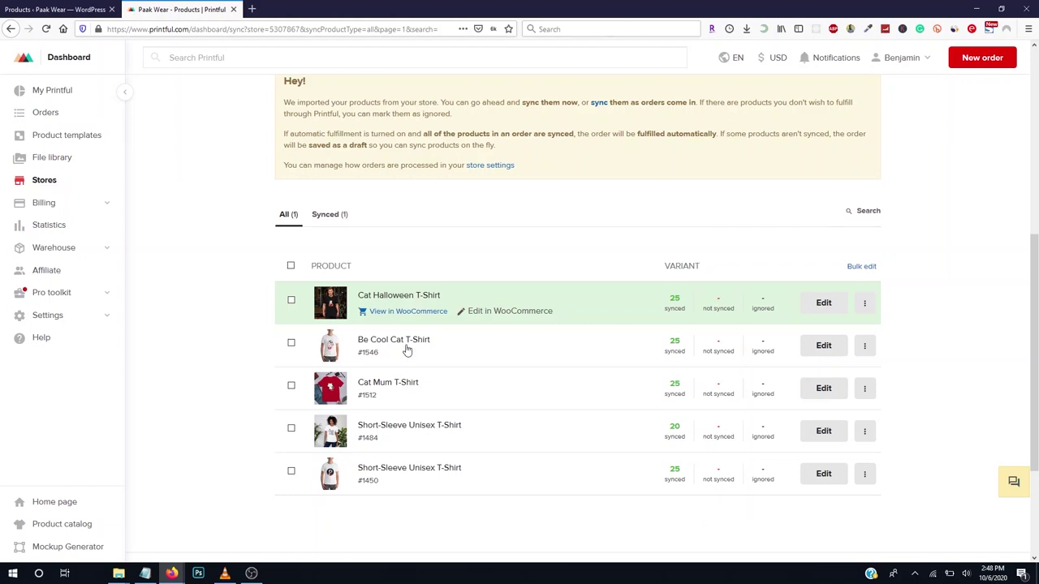
scroll(436, 359, "up", 5)
scroll(436, 362, "up", 2)
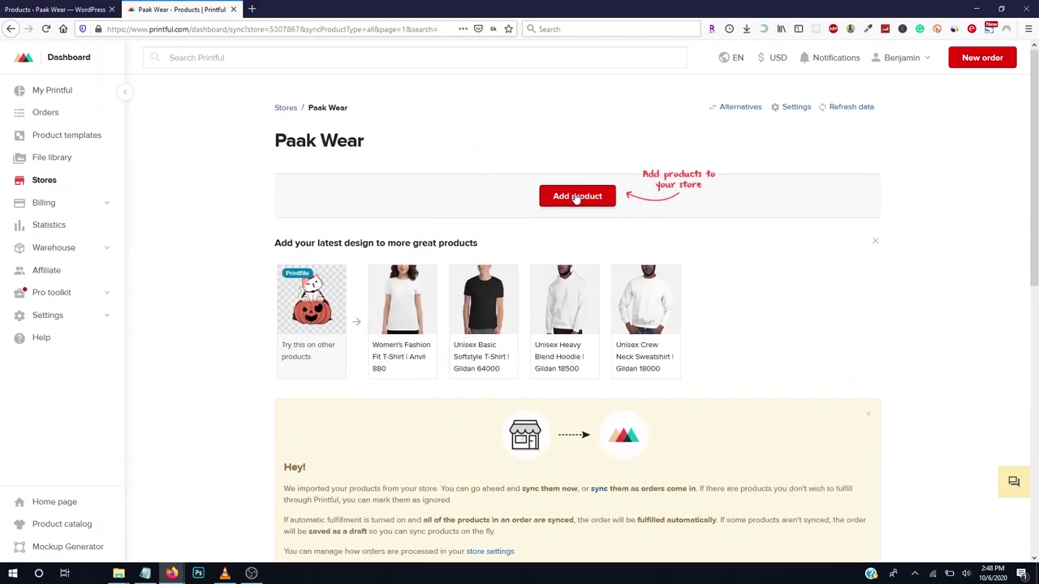
left_click(577, 195)
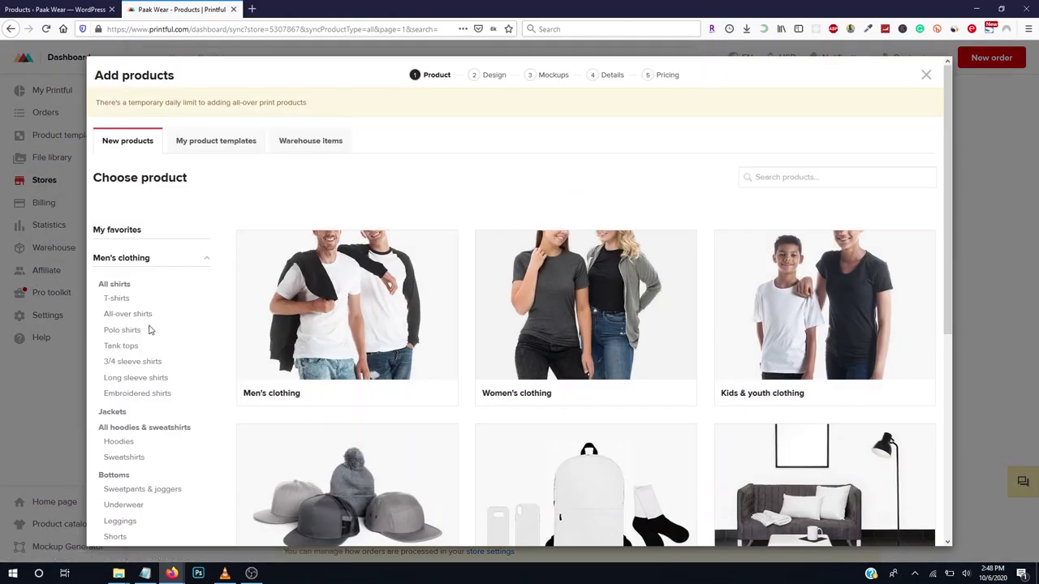
Expand Collections and open the New products collection.
scroll(123, 276, "down", 3)
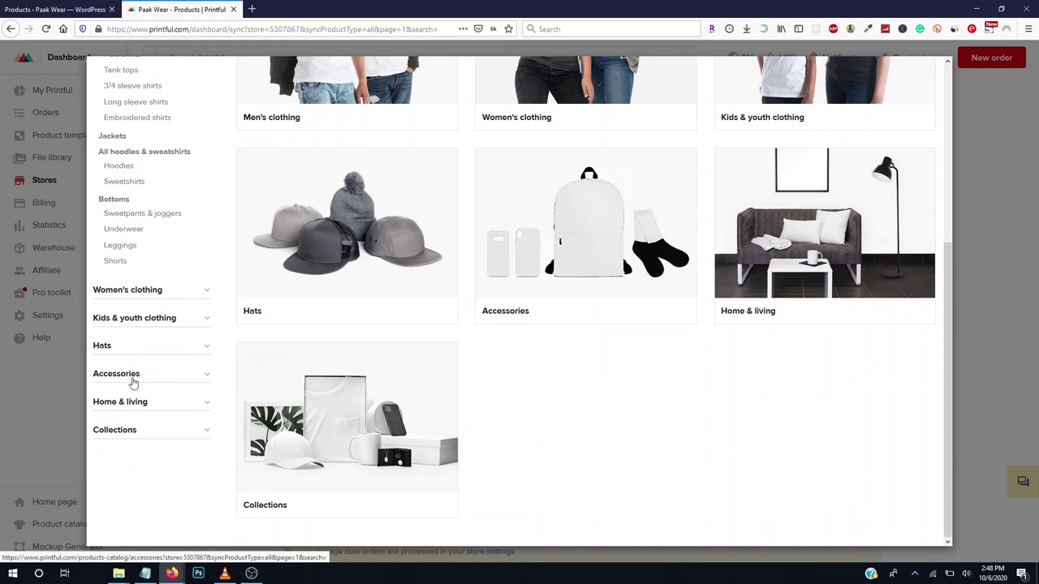
left_click(122, 431)
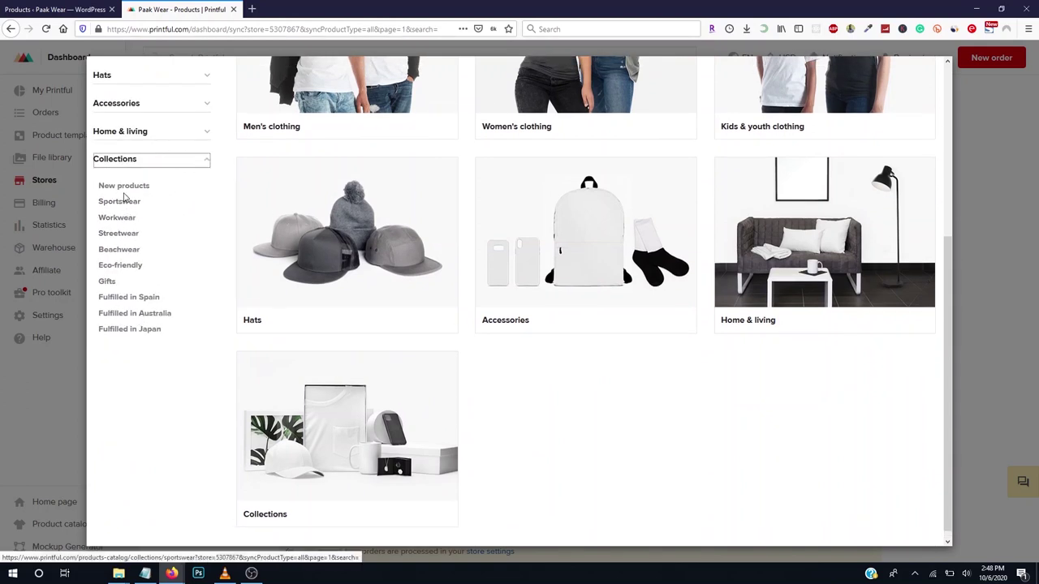
scroll(321, 371, "down", 1)
left_click(321, 371)
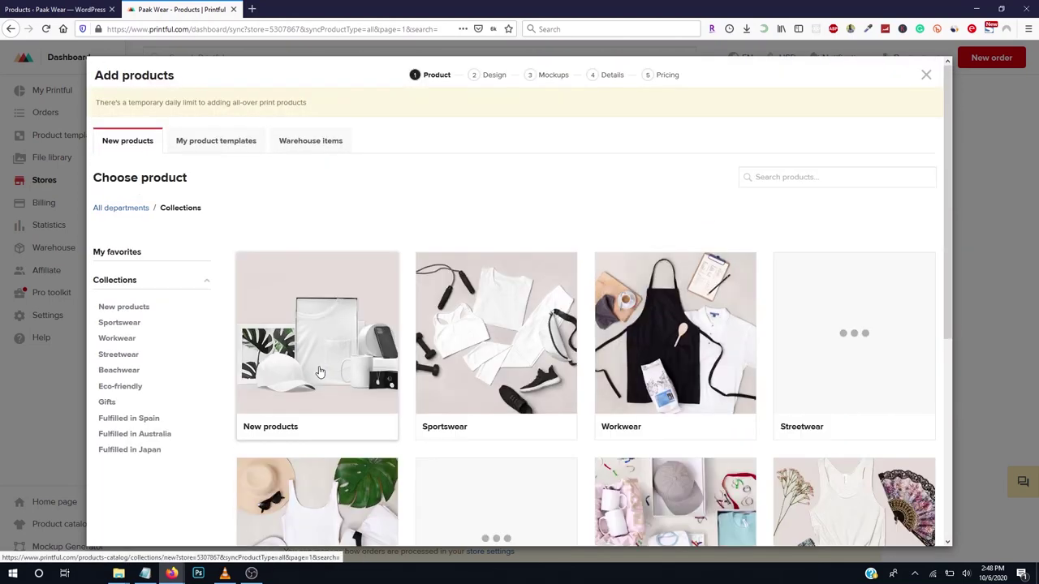
scroll(416, 203, "down", 3)
scroll(558, 191, "up", 2)
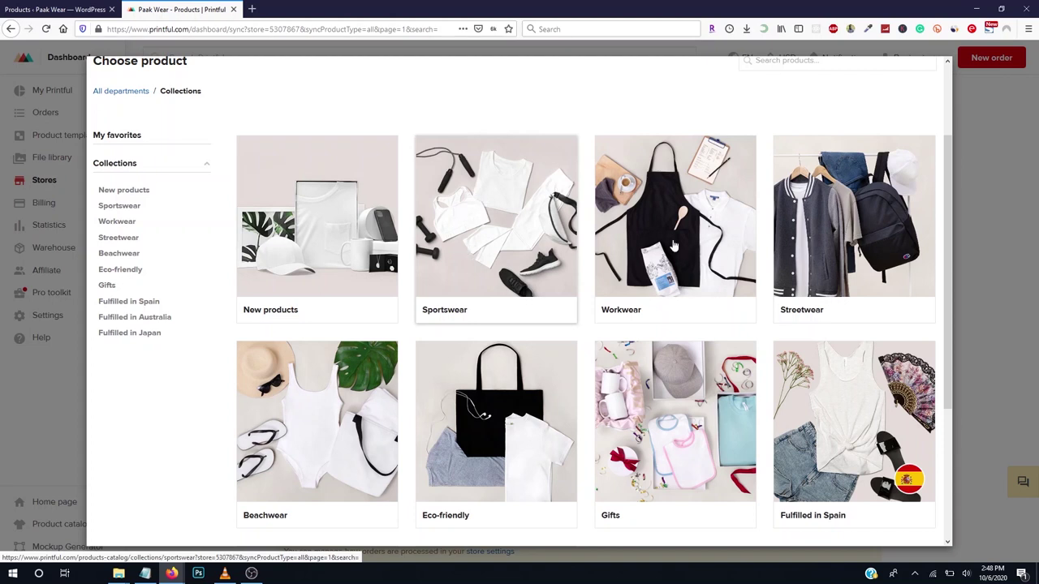
scroll(690, 366, "down", 3)
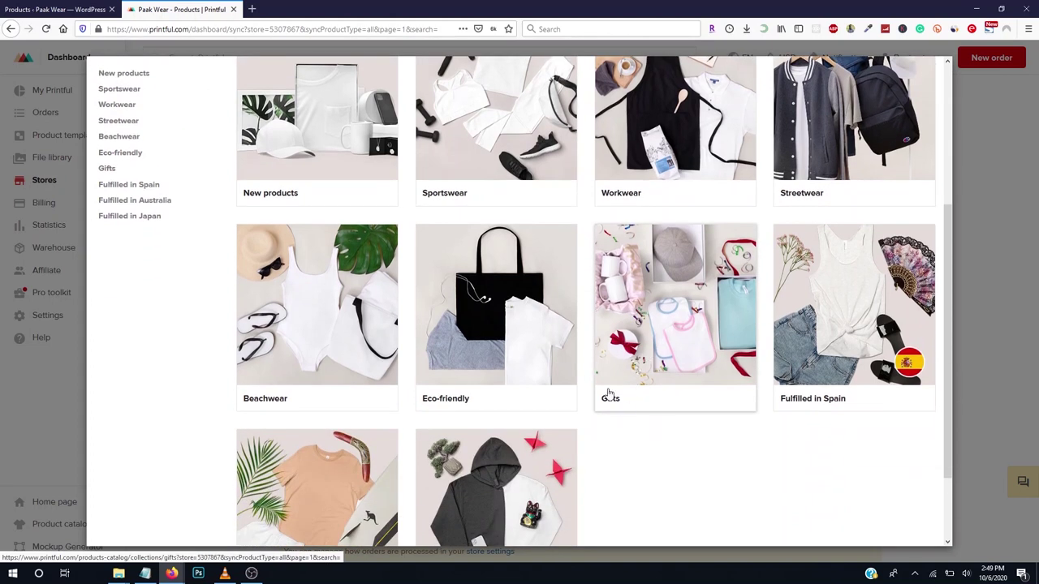
scroll(414, 357, "up", 3)
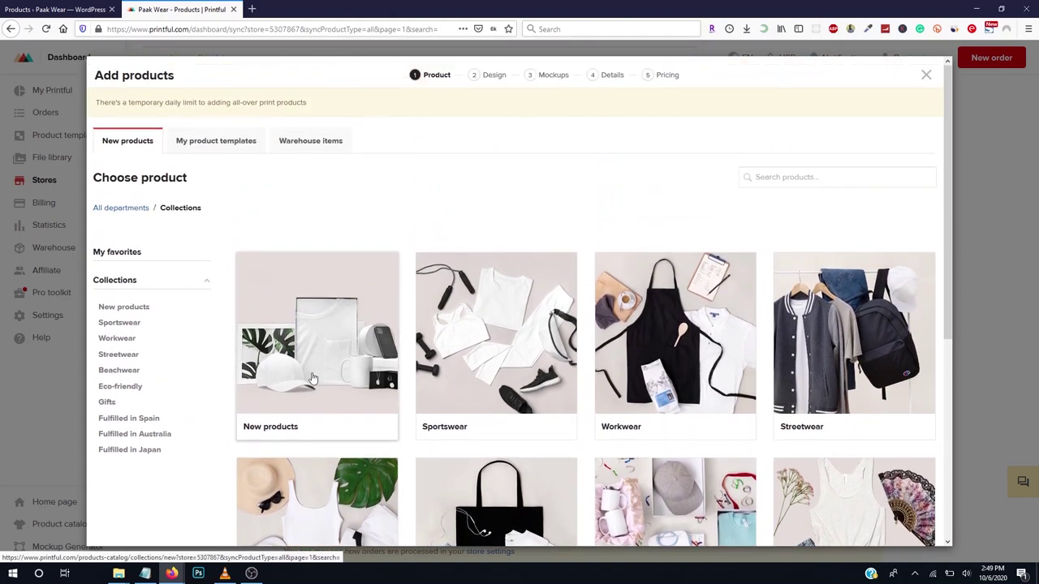
scroll(320, 340, "down", 5)
scroll(329, 340, "up", 5)
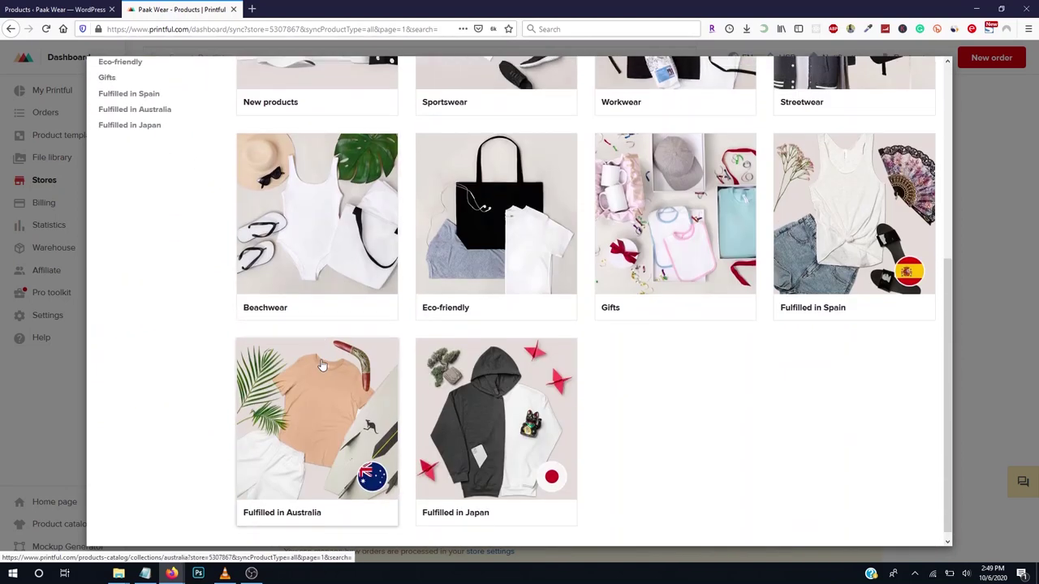
left_click(323, 305)
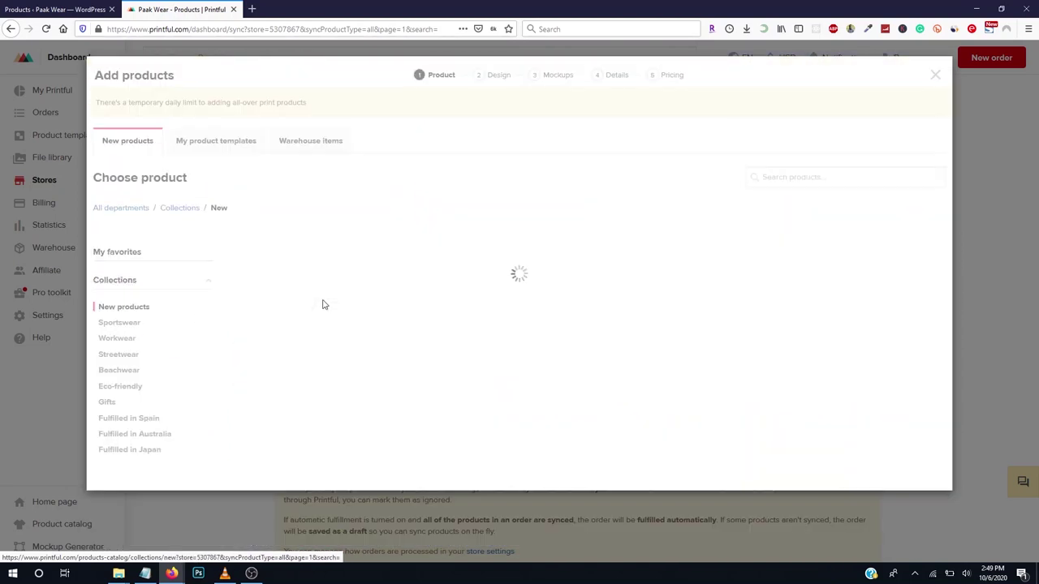
Choose the All-Over Print Face Mask for design.
scroll(332, 309, "down", 6)
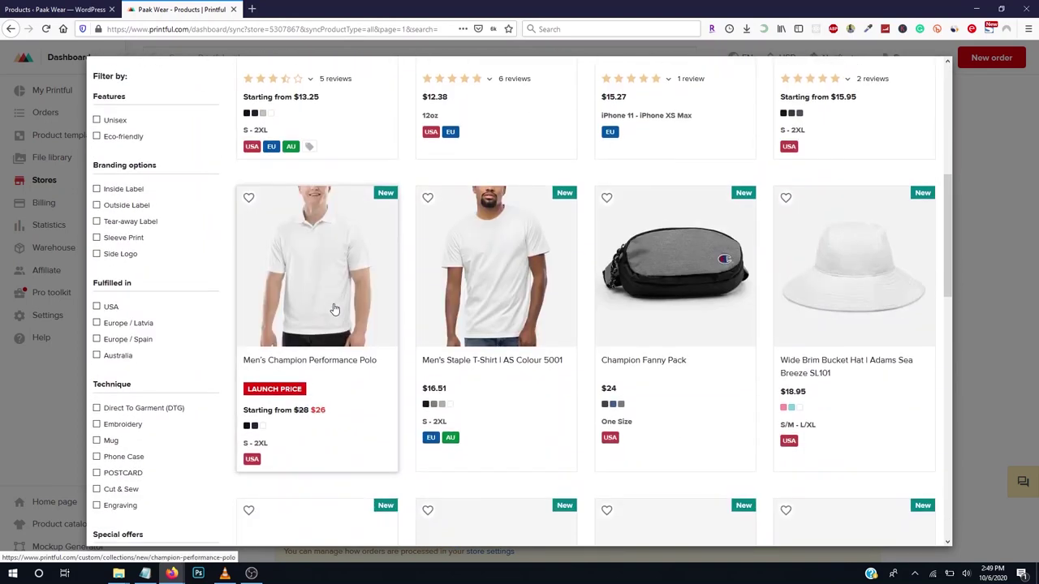
scroll(334, 309, "down", 8)
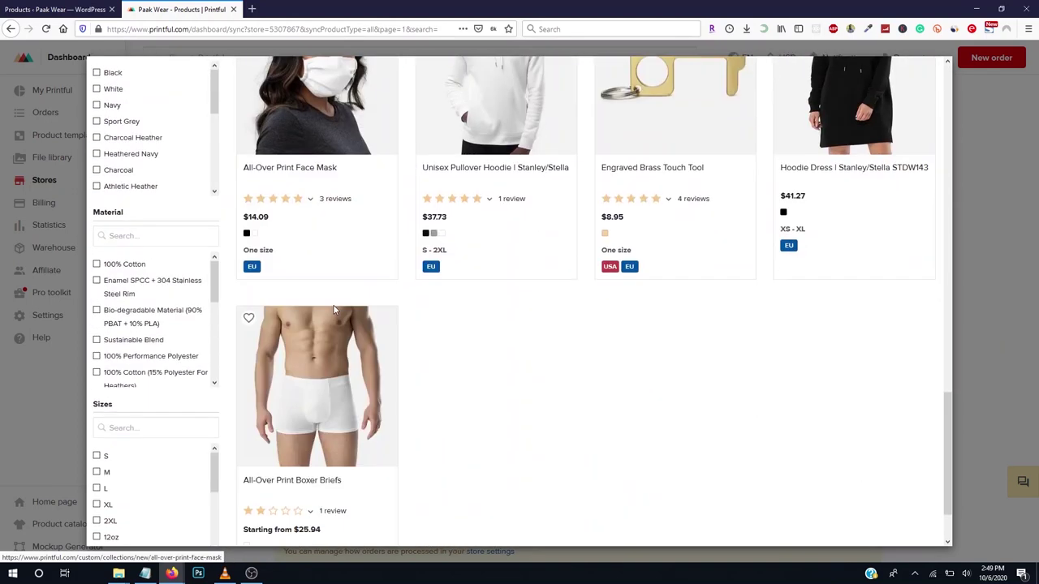
scroll(349, 309, "up", 2)
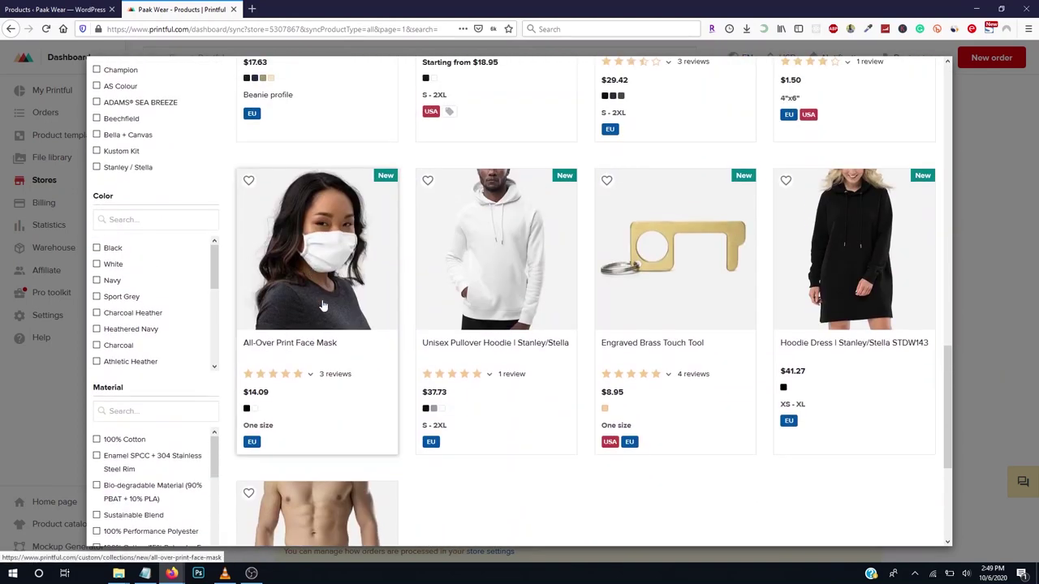
left_click(326, 256)
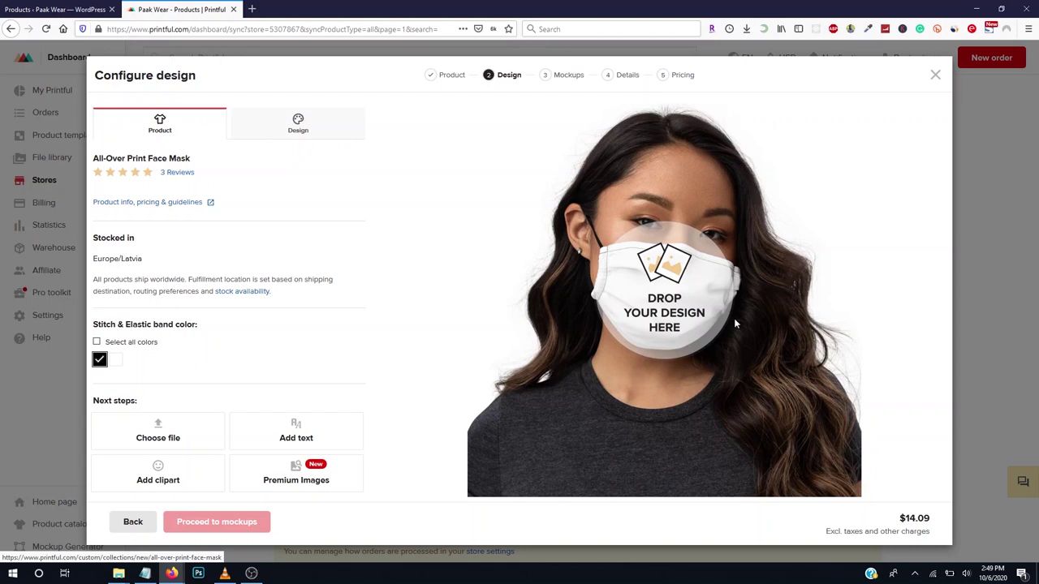
Place the rocket design from the file library on the face mask and preview it.
left_click(661, 277)
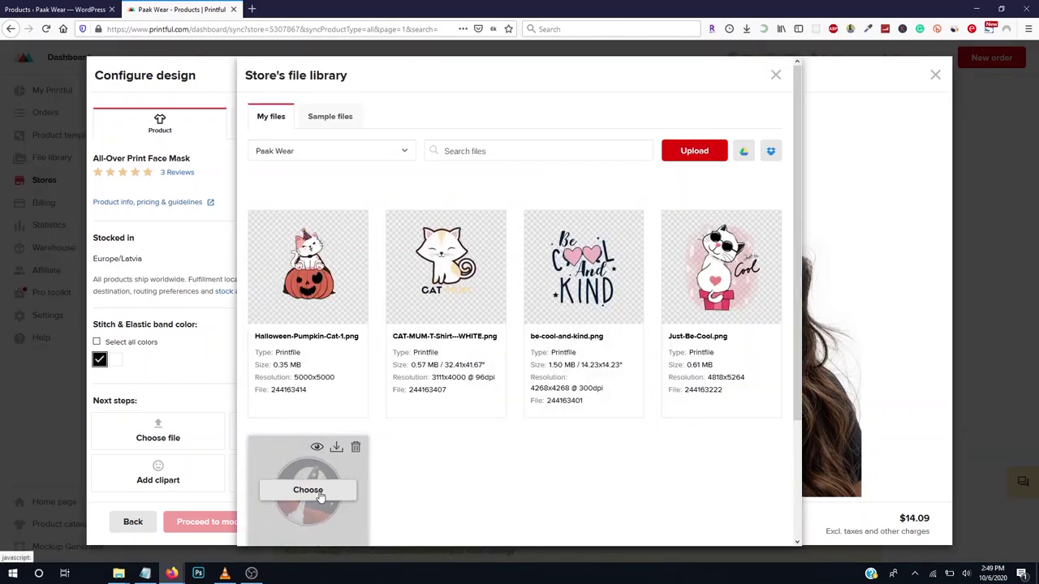
left_click(307, 490)
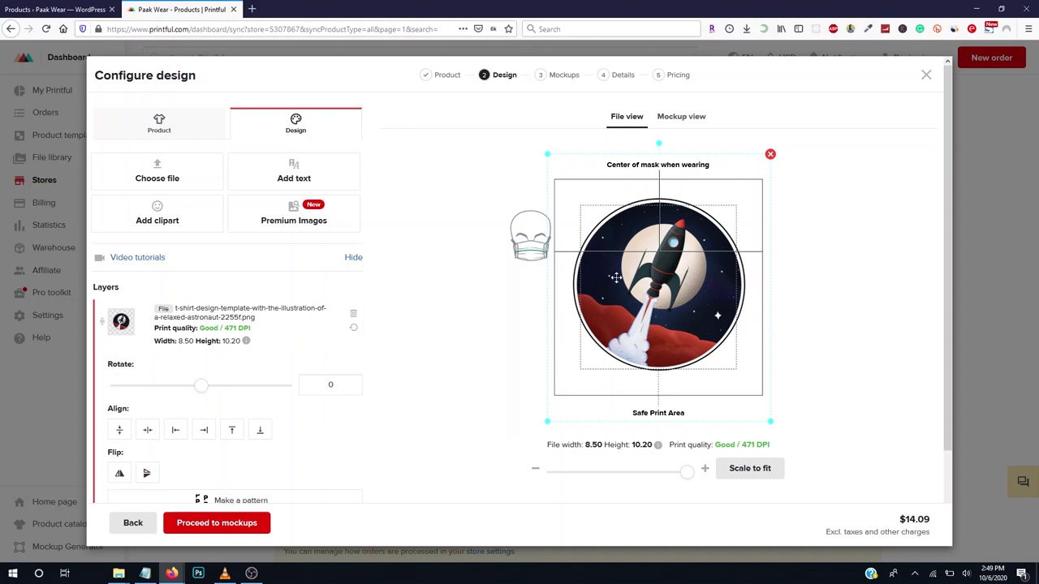
left_click(683, 120)
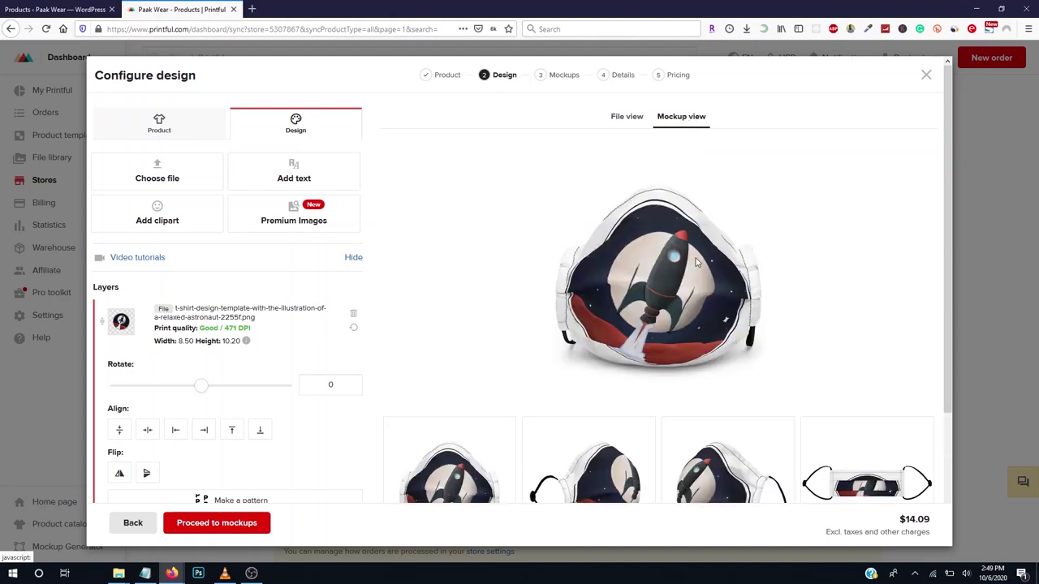
scroll(696, 263, "down", 3)
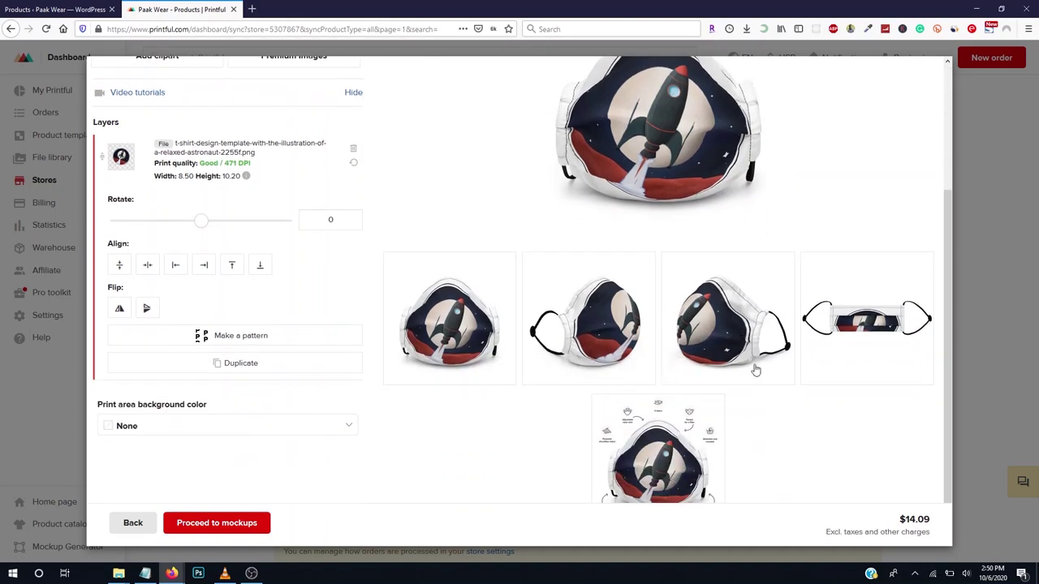
scroll(692, 344, "up", 3)
Shrink the rocket design to 6.63 × 7.96 at 603 DPI and recheck the mockup.
left_click(626, 116)
left_click_drag(687, 477, 664, 476)
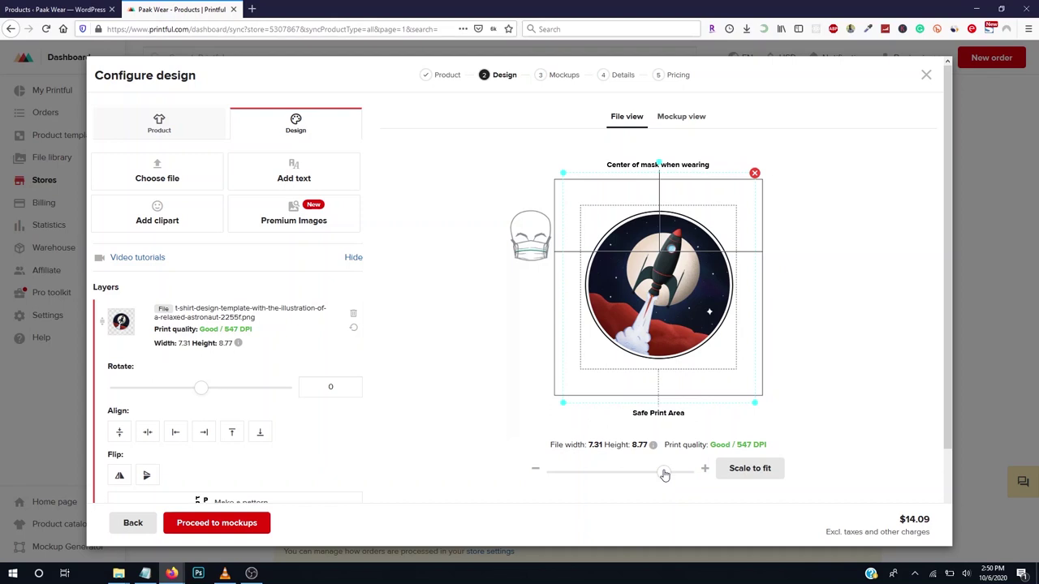
left_click(678, 119)
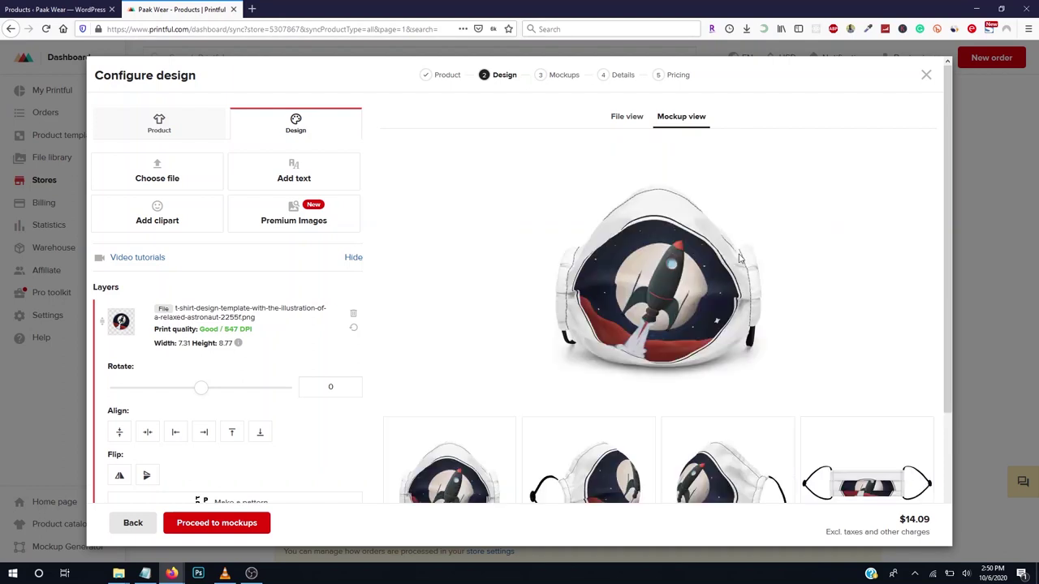
scroll(622, 262, "down", 3)
scroll(621, 262, "up", 3)
left_click(627, 118)
scroll(232, 428, "down", 2)
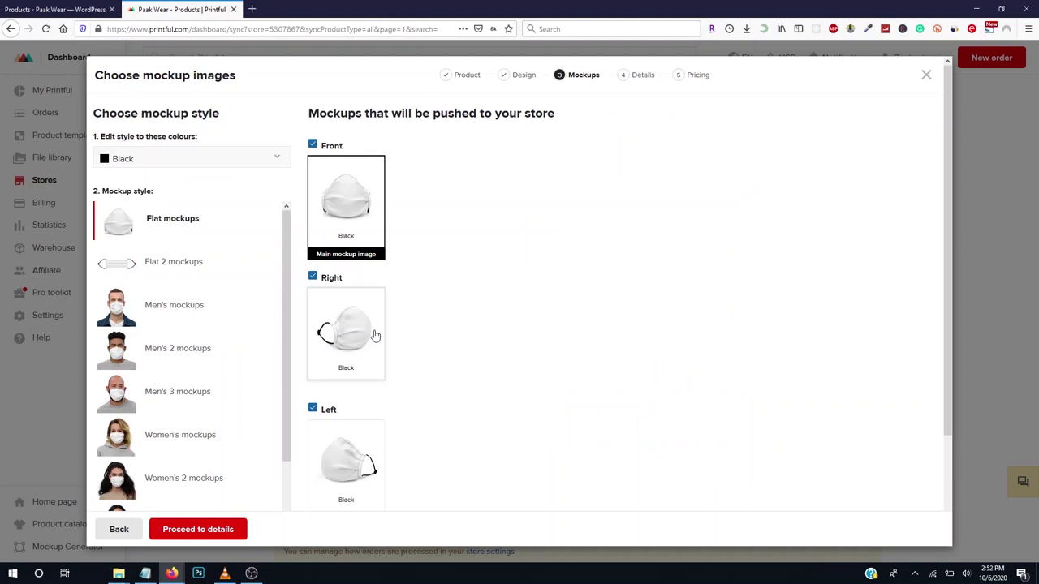
Exclude the Right and Left mockups and choose the Women's 3 mockup style.
left_click(313, 277)
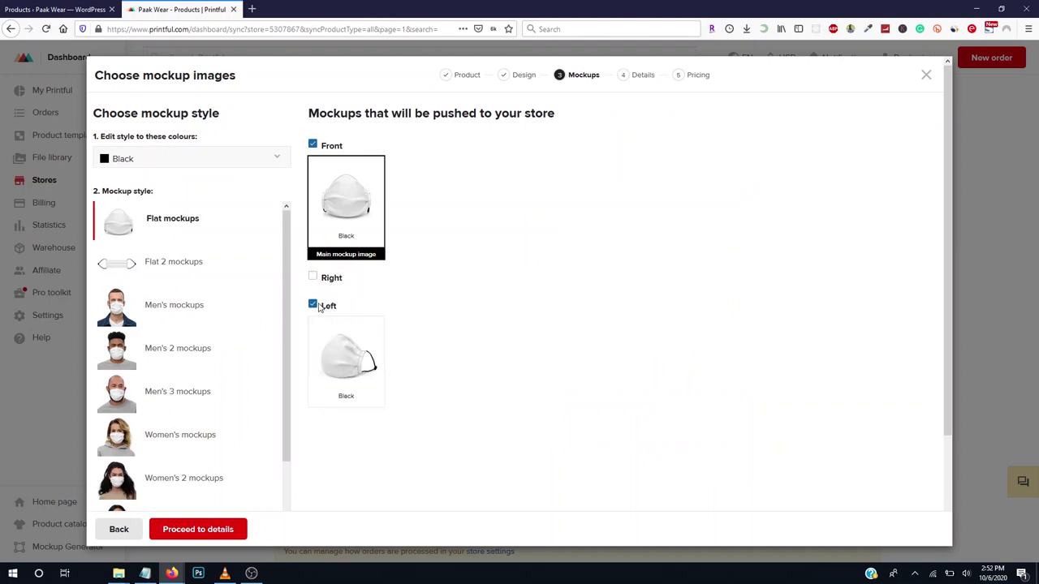
left_click(313, 305)
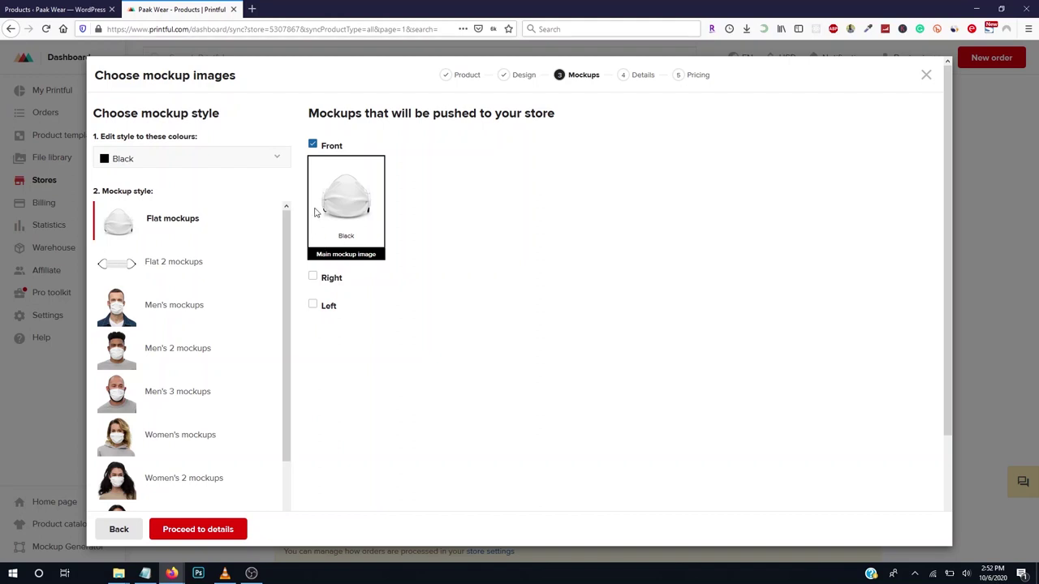
scroll(150, 296, "down", 2)
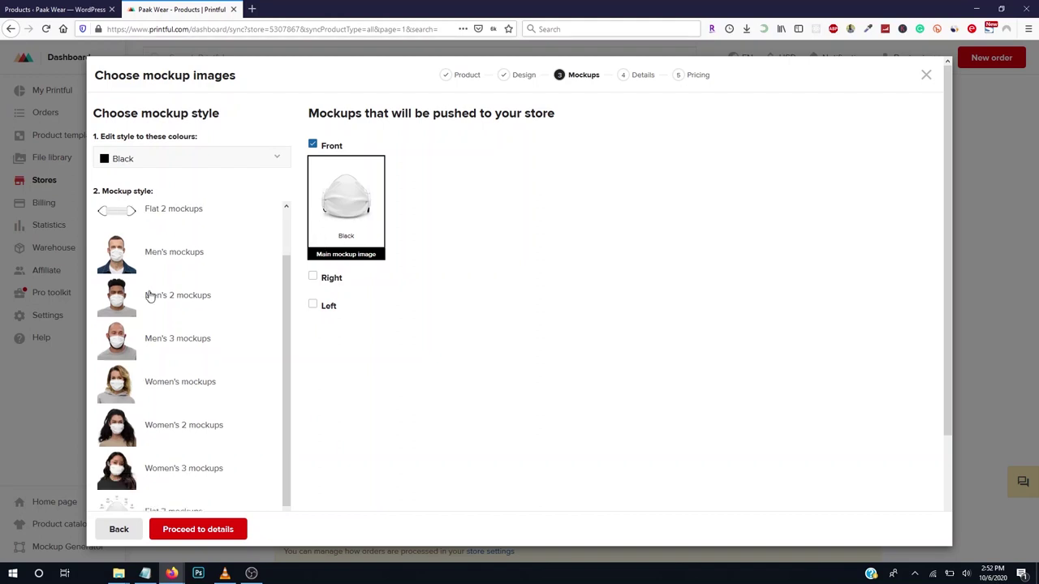
scroll(167, 329, "down", 2)
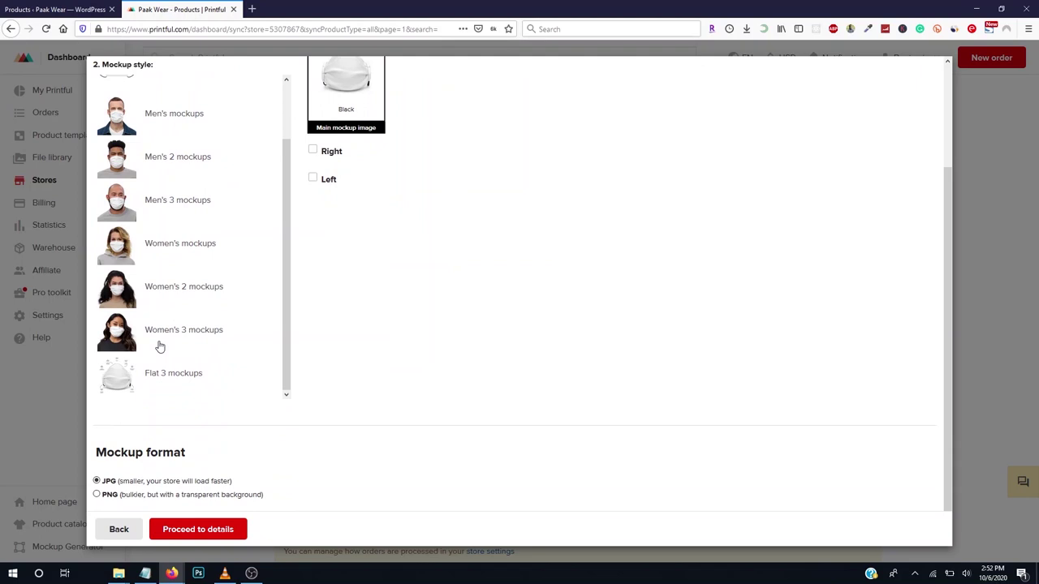
scroll(152, 228, "up", 2)
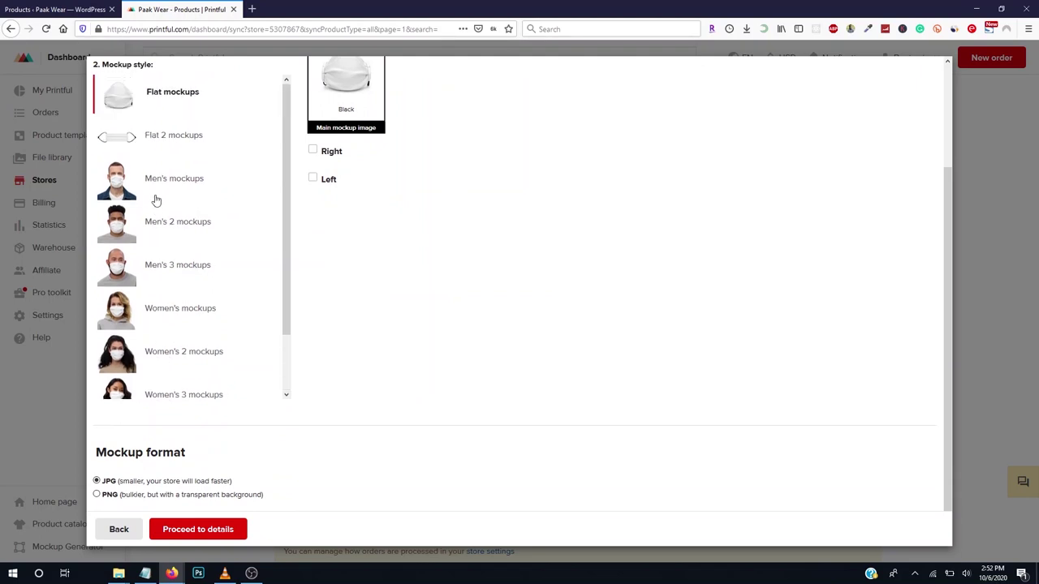
scroll(150, 219, "down", 2)
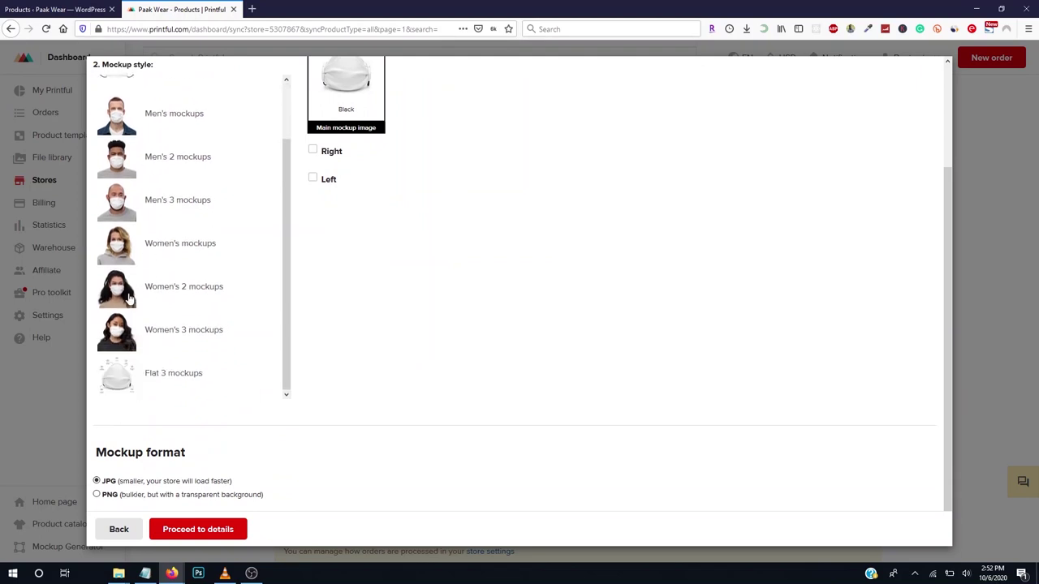
left_click(180, 329)
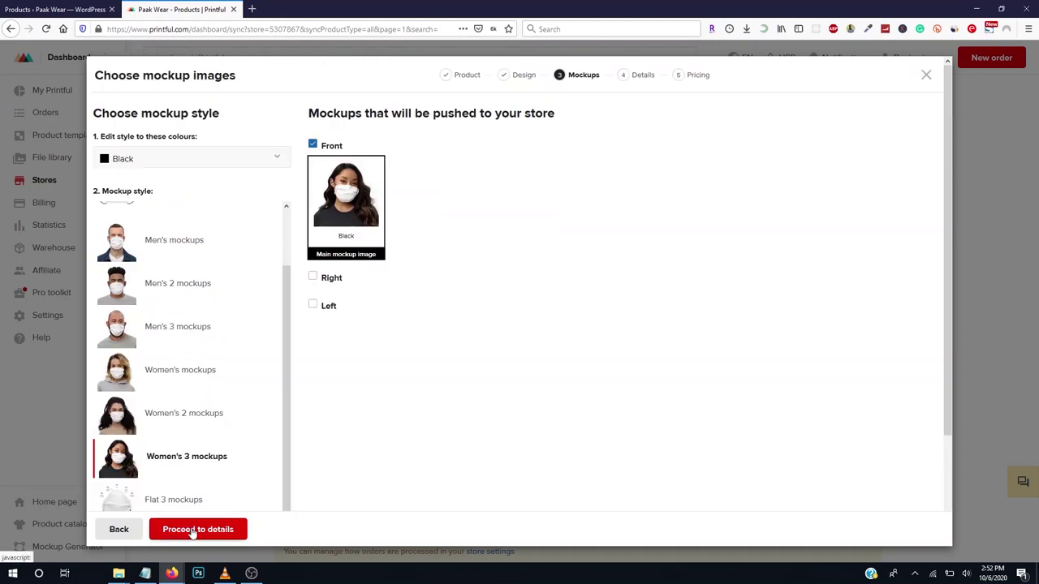
Move the mask from the Hoodies category to Nose Masks and continue to pricing.
left_click(192, 529)
scroll(395, 381, "down", 3)
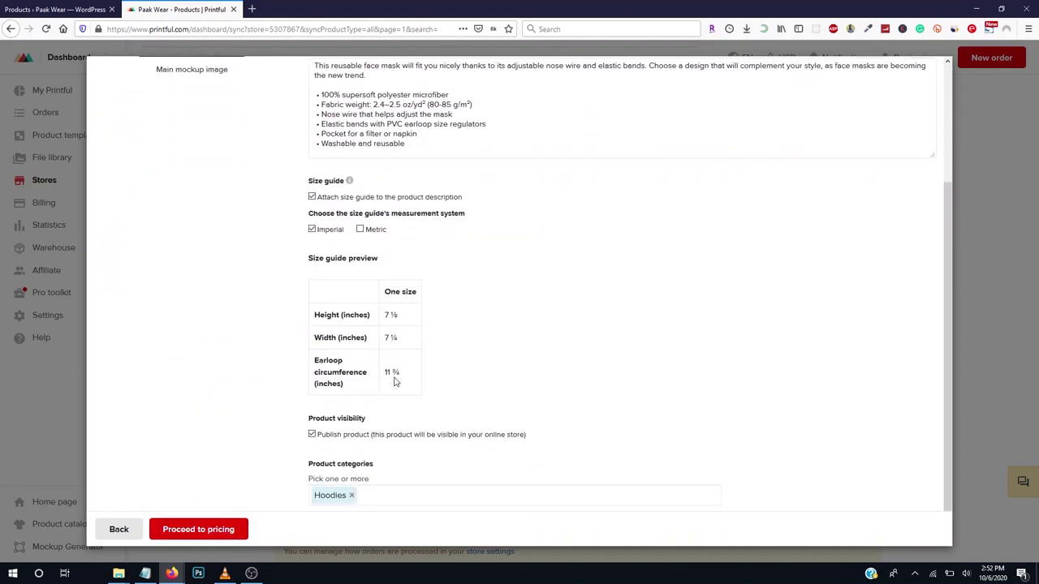
scroll(412, 256, "up", 3)
scroll(420, 302, "down", 3)
left_click(350, 495)
left_click(347, 494)
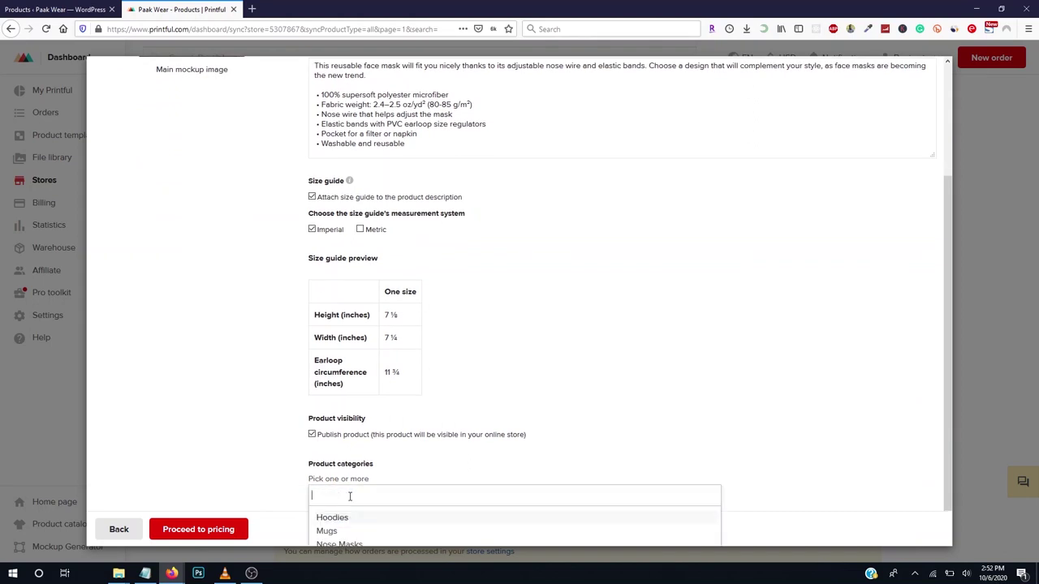
left_click(336, 510)
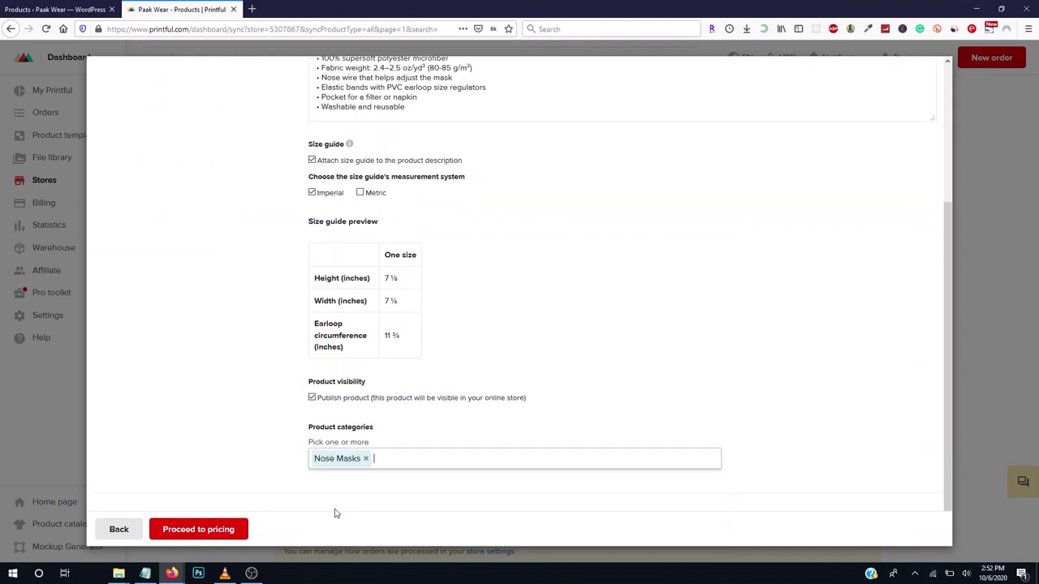
left_click(186, 531)
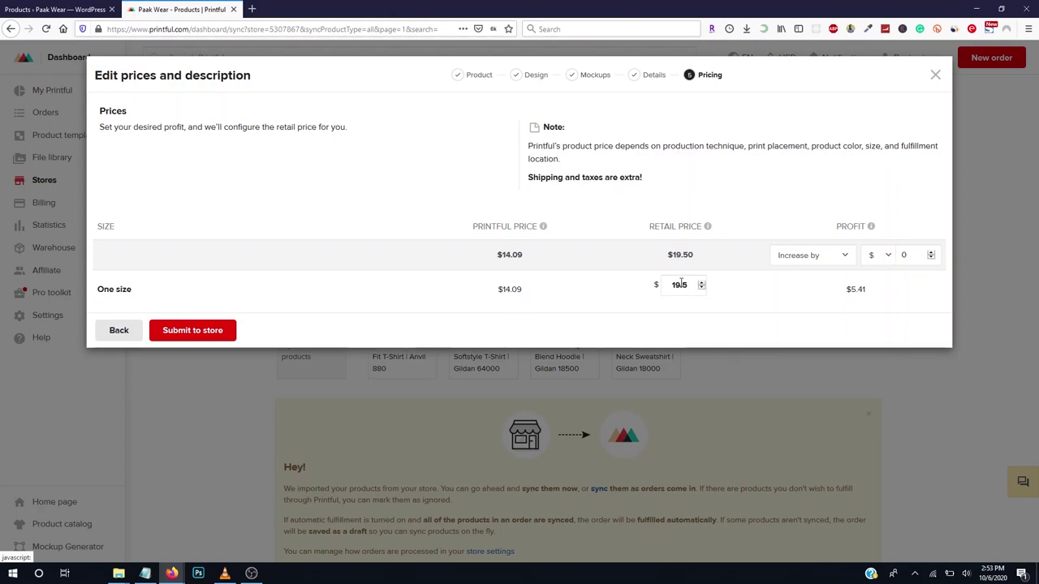
Set the face mask's retail price to $18 and submit it to the store.
left_click_drag(673, 288, 719, 286)
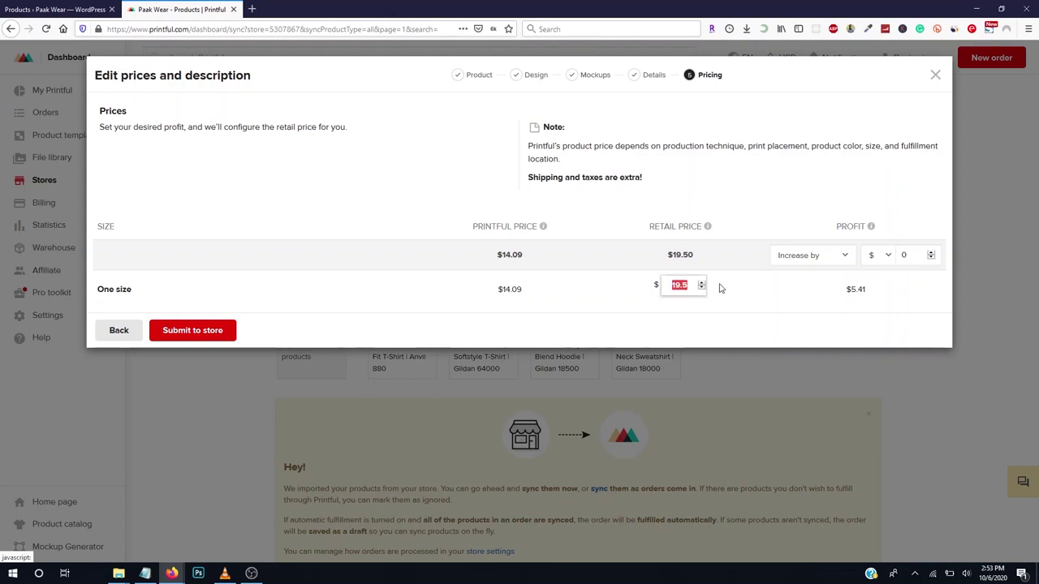
type("18")
key("Tab")
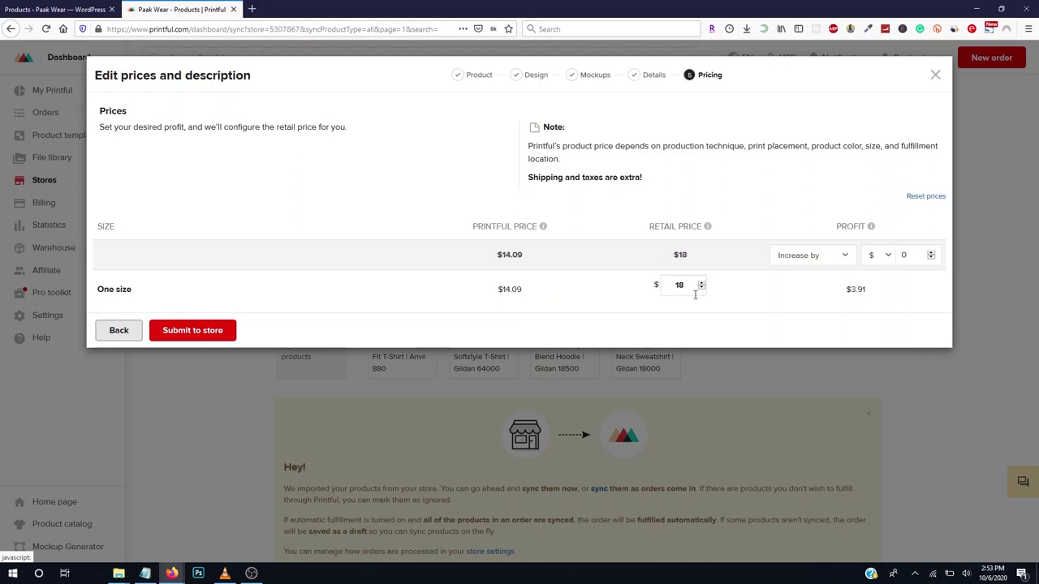
left_click(186, 332)
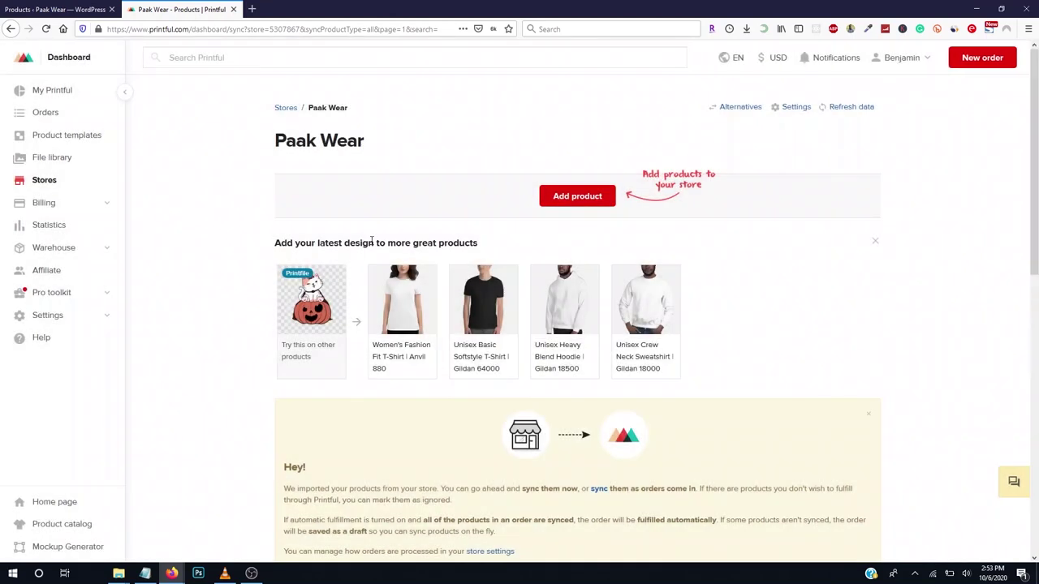
Open the synced face mask's storefront product page in a new tab.
scroll(406, 260, "down", 5)
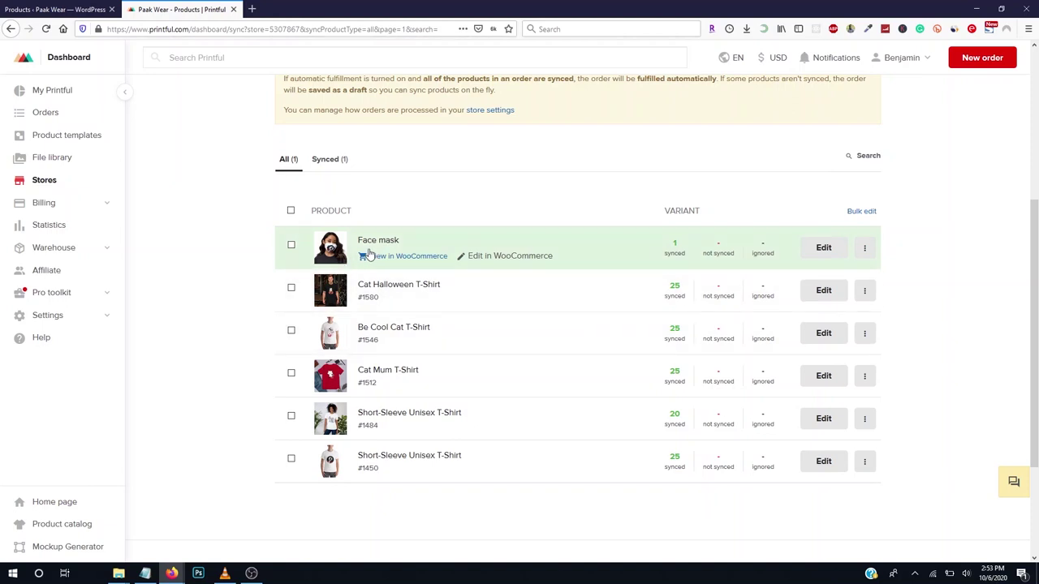
middle_click(410, 259)
left_click(321, 8)
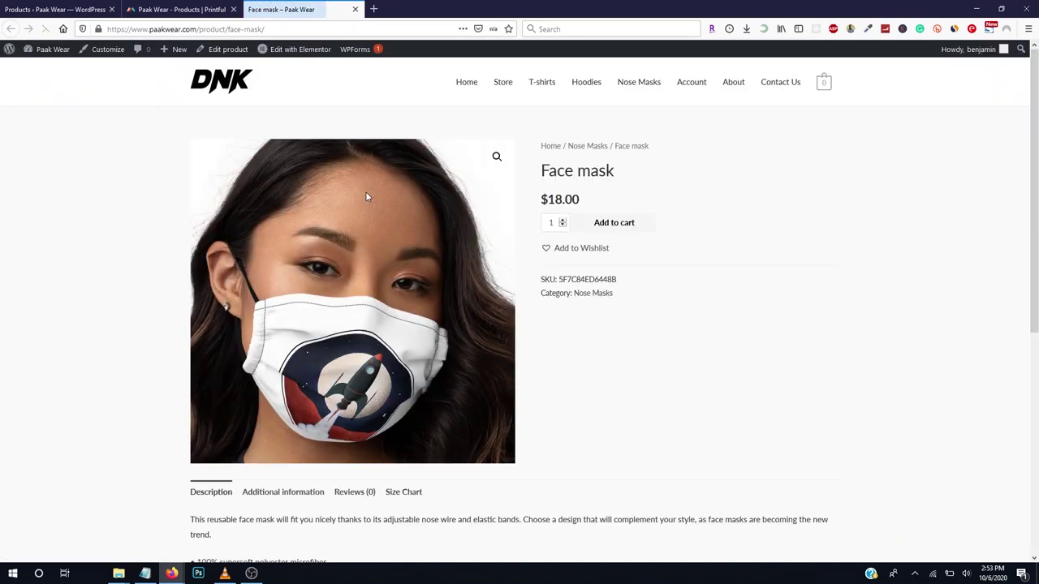
Close the $18 Face mask product page to return to the Printful product list.
left_click(354, 9)
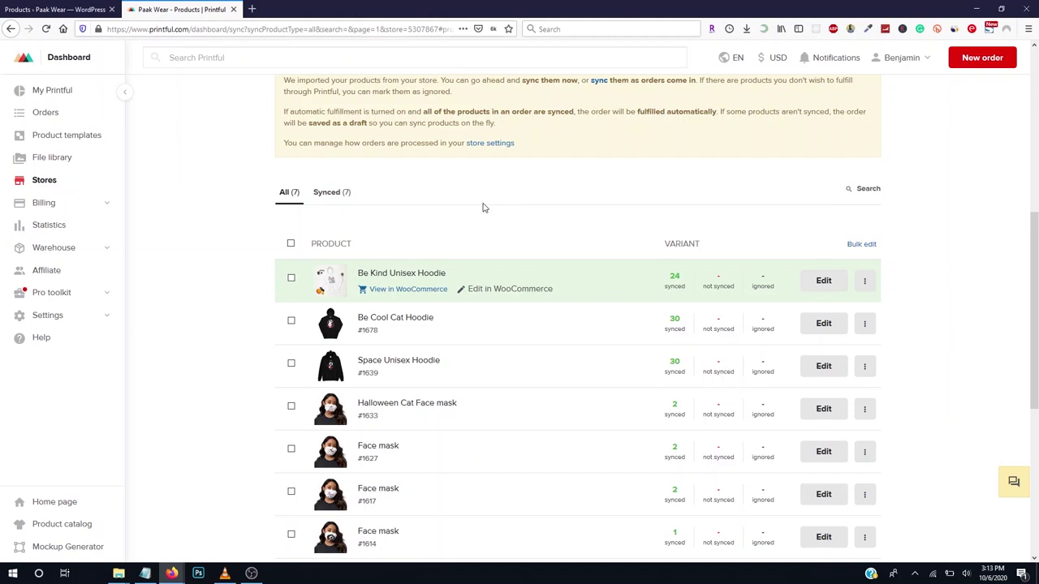
Scroll through the seven synced Paak Wear products and back up to Add product.
scroll(483, 208, "down", 3)
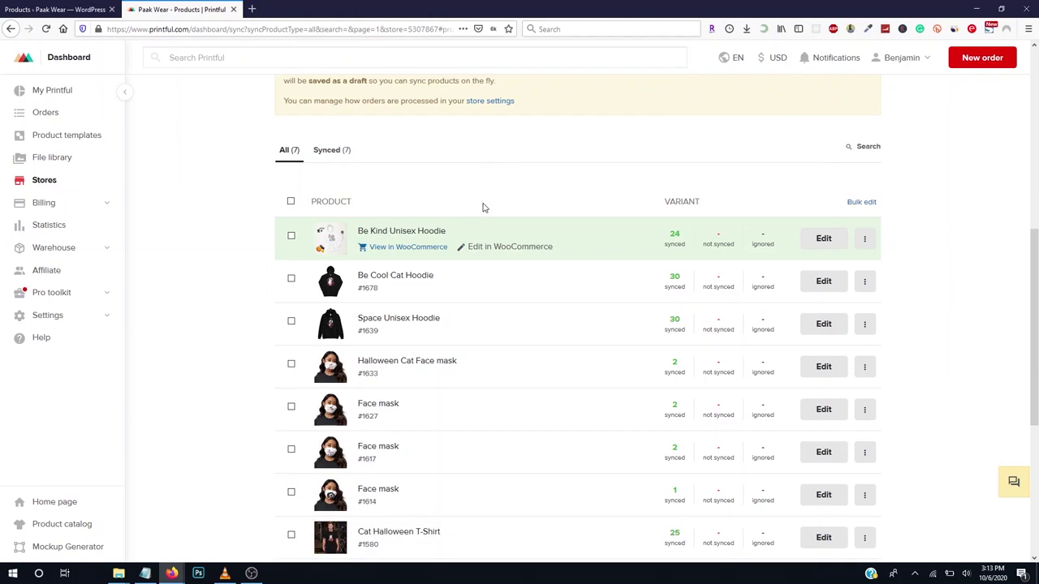
scroll(401, 217, "down", 5)
scroll(429, 285, "up", 1)
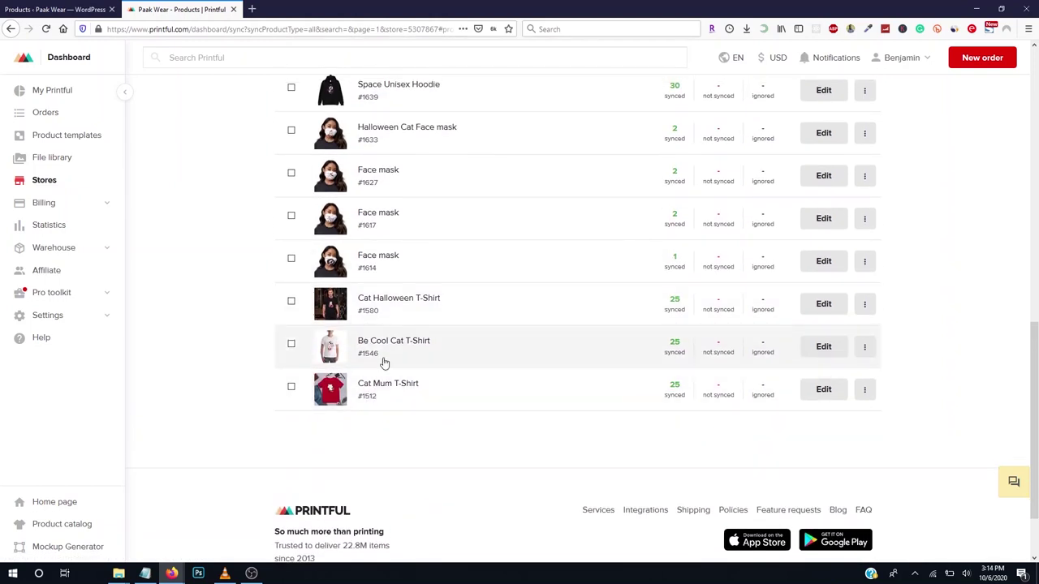
scroll(382, 345, "up", 2)
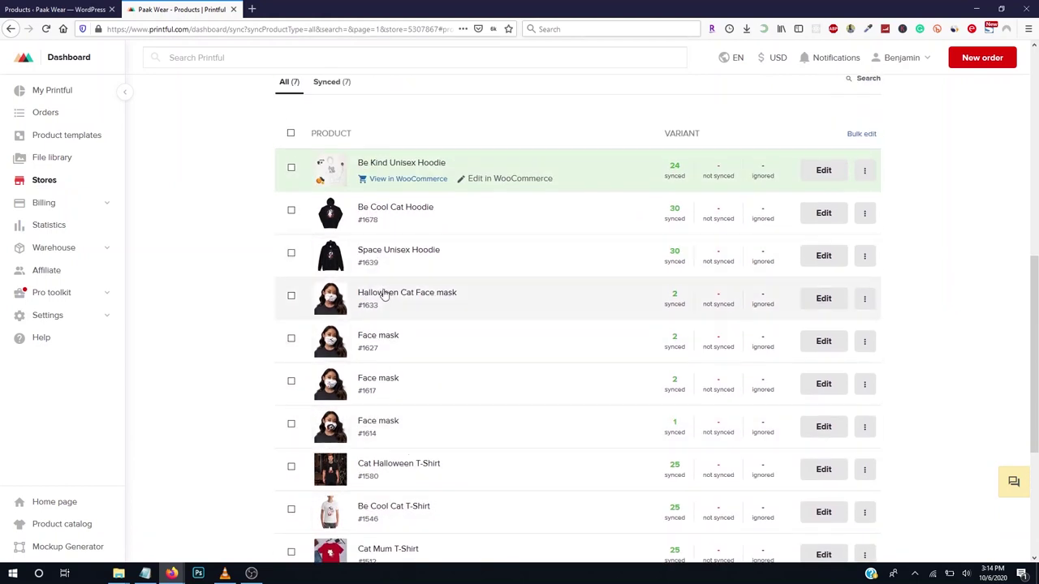
scroll(382, 294, "up", 2)
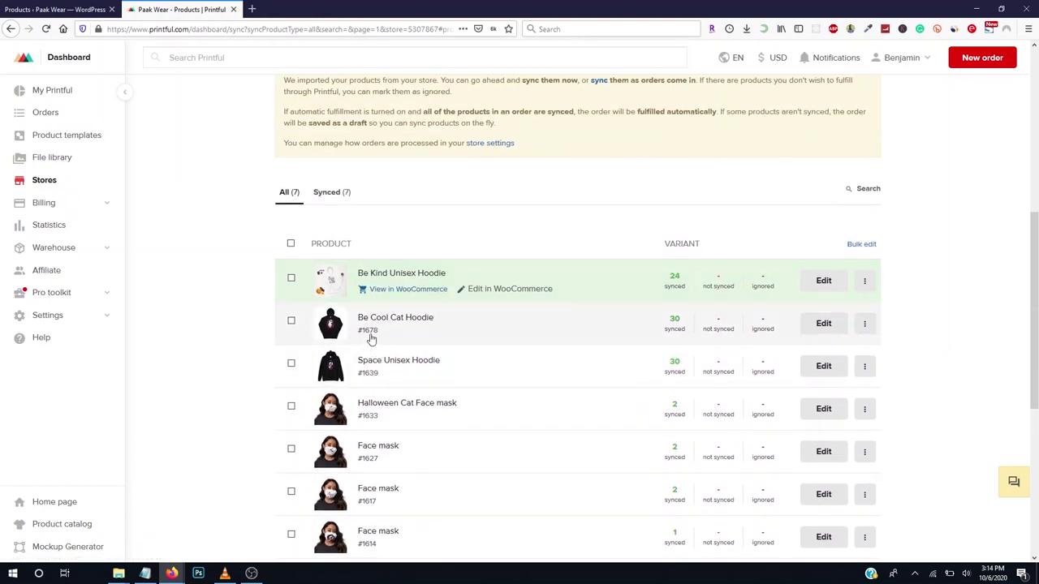
scroll(351, 205, "up", 2)
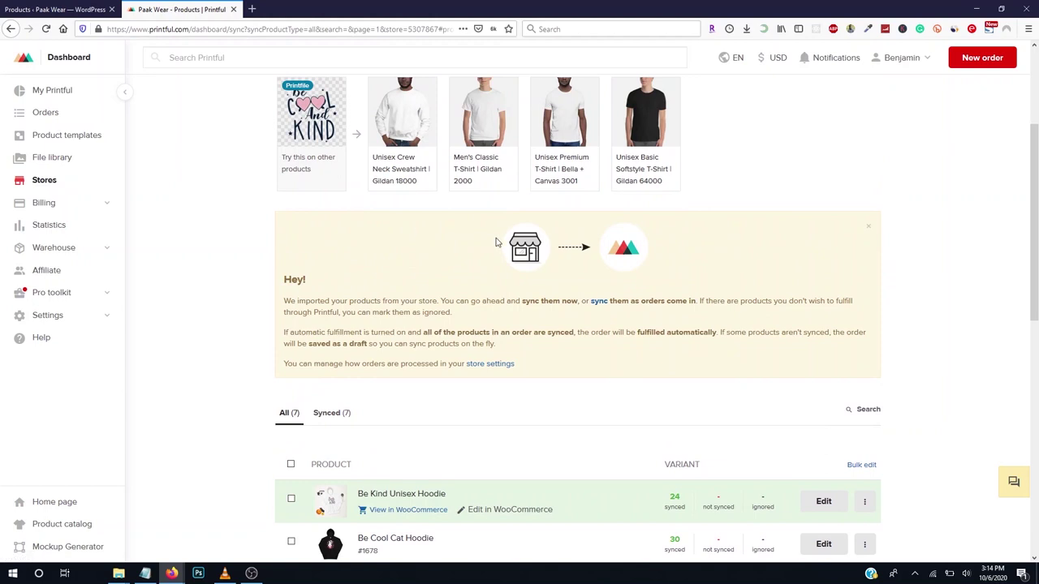
scroll(351, 204, "up", 2)
Add a new product via Men's clothing > Hoodies > Unisex Heavy Blend Hoodie | Gildan 18500.
left_click(590, 177)
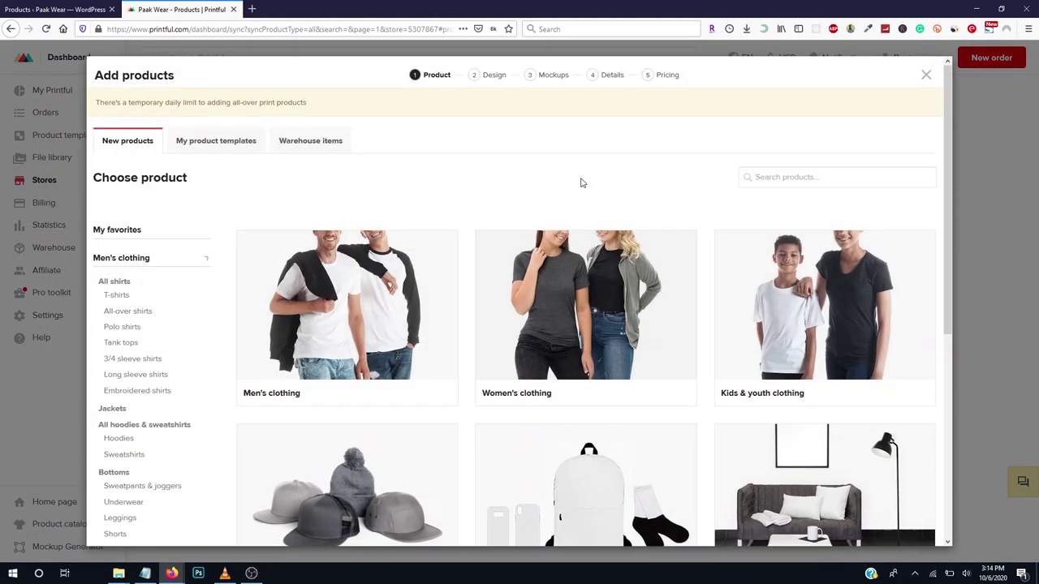
scroll(256, 231, "down", 1)
scroll(255, 231, "up", 1)
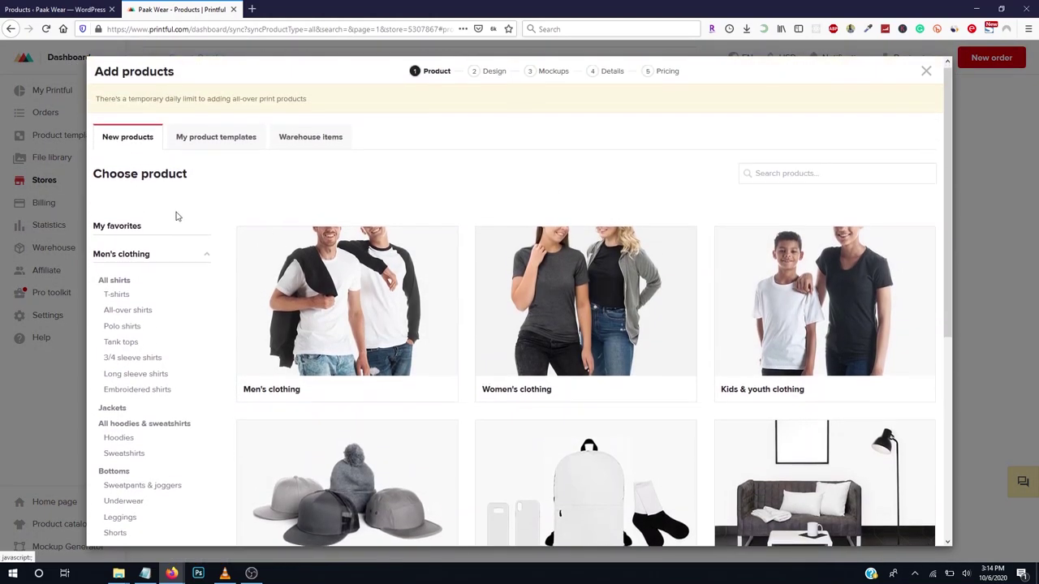
scroll(174, 216, "down", 3)
scroll(322, 377, "up", 3)
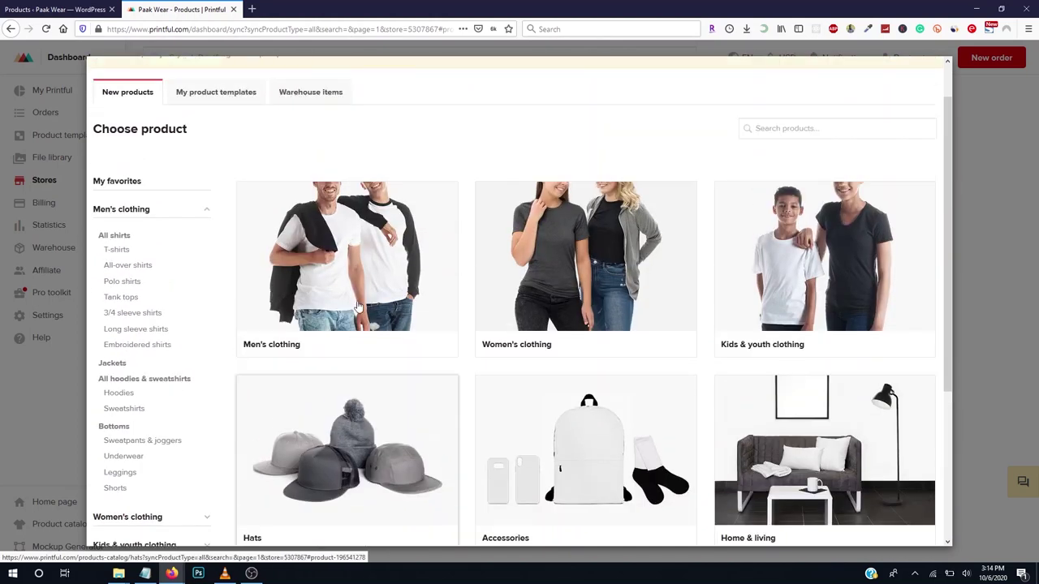
left_click(350, 267)
scroll(357, 345, "down", 4)
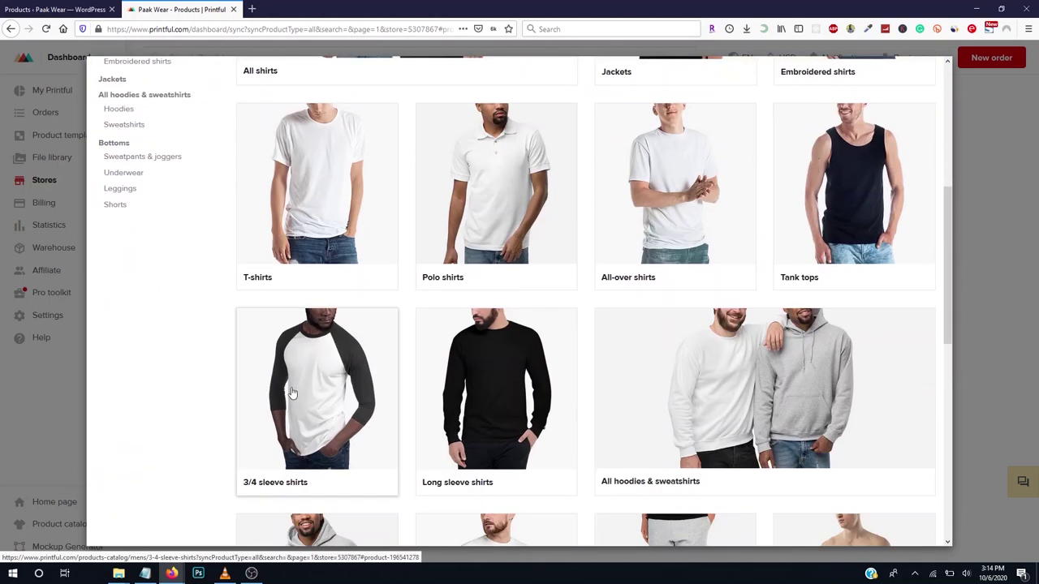
scroll(308, 307, "down", 4)
left_click(373, 309)
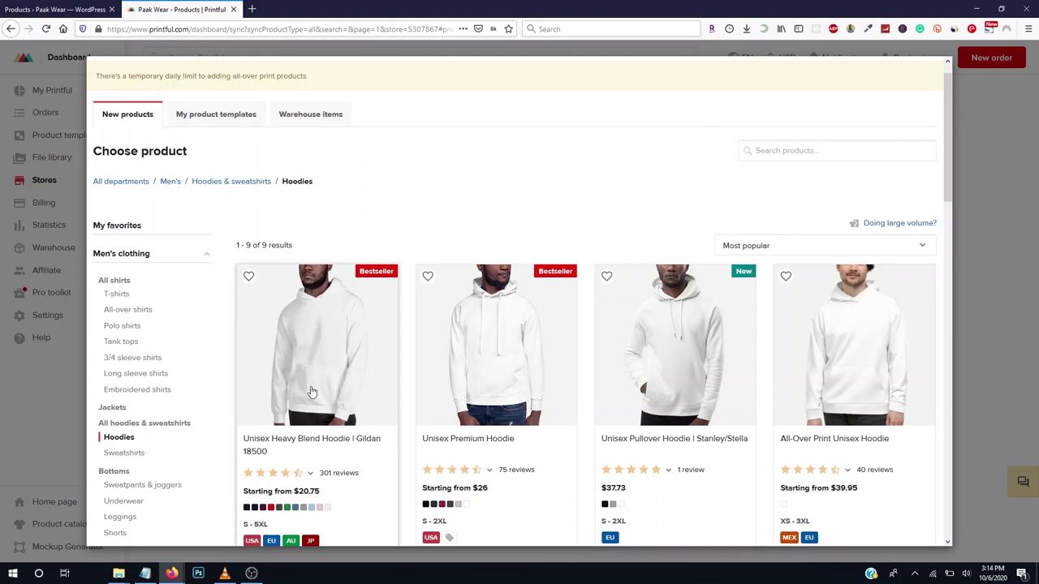
scroll(340, 400, "down", 1)
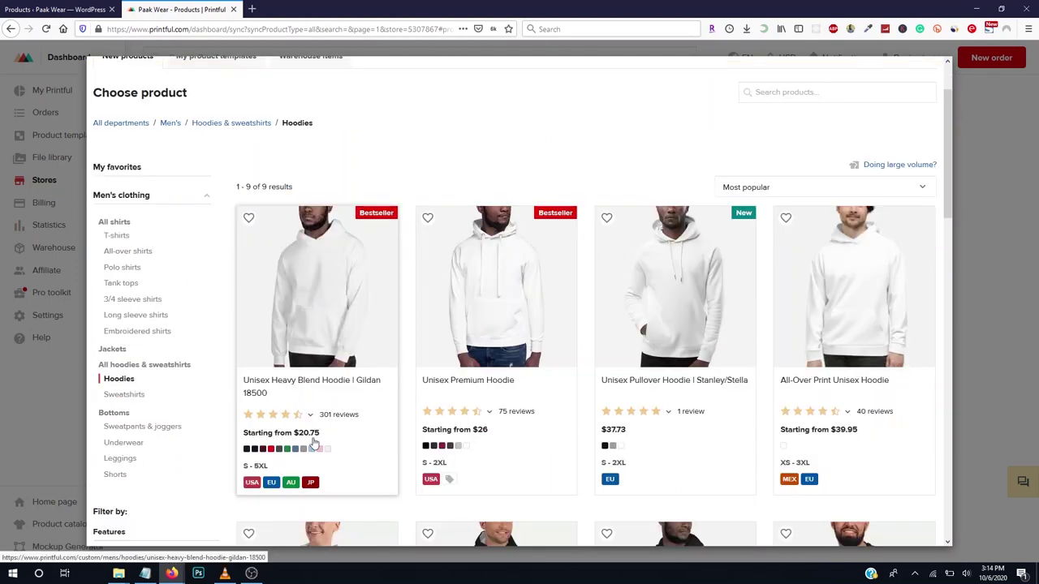
left_click(319, 307)
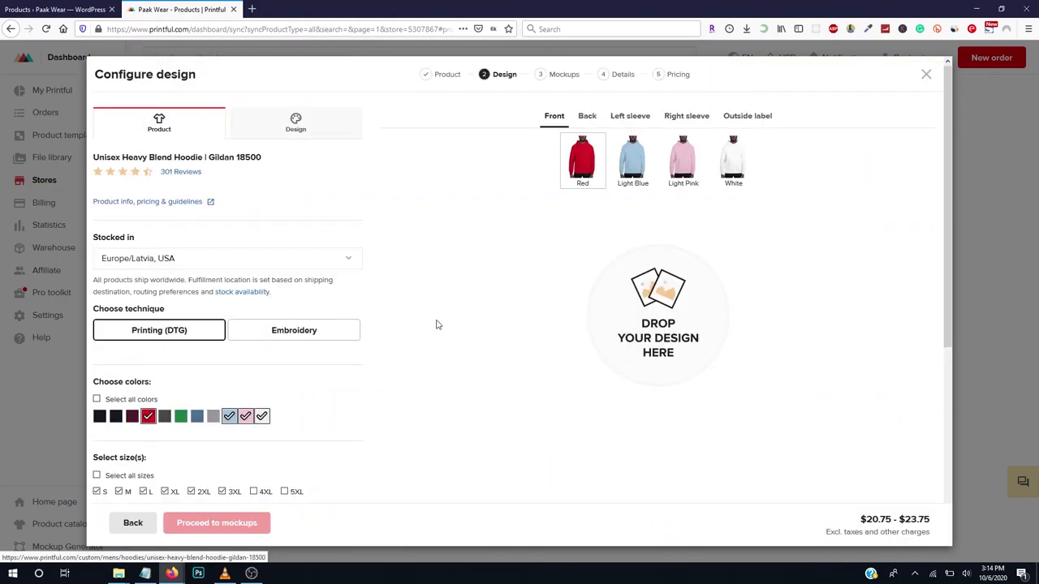
Put Halloween-Pumpkin-Cat-1.png on the hoodie front in black, red, light blue, light pink and white.
left_click(663, 317)
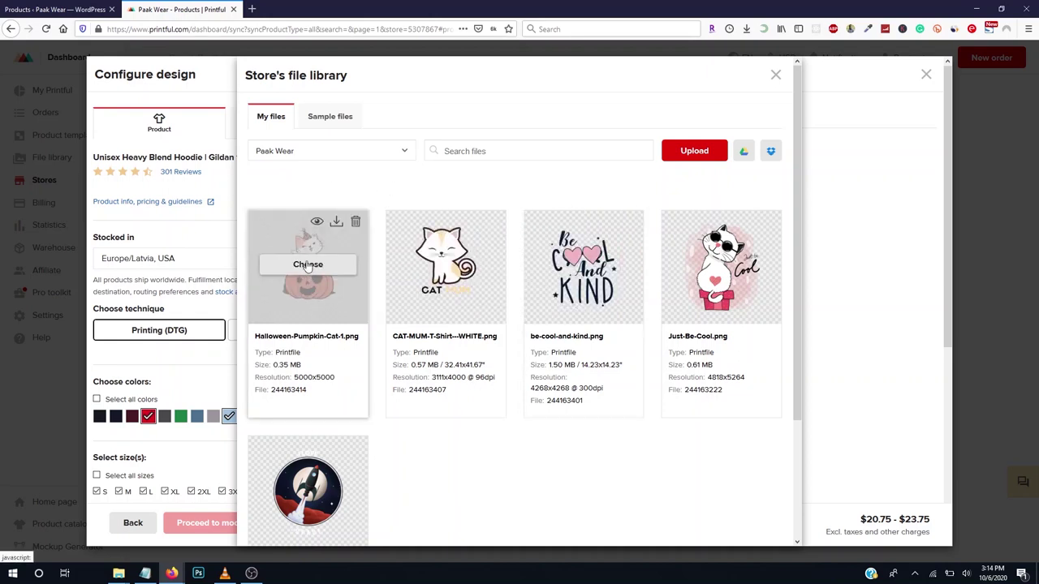
left_click(308, 265)
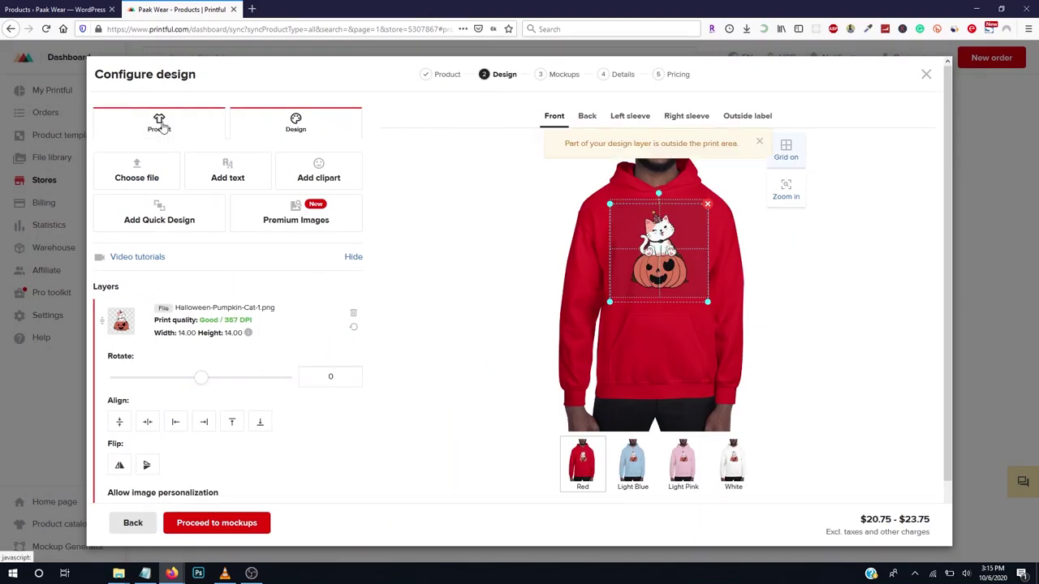
left_click(183, 129)
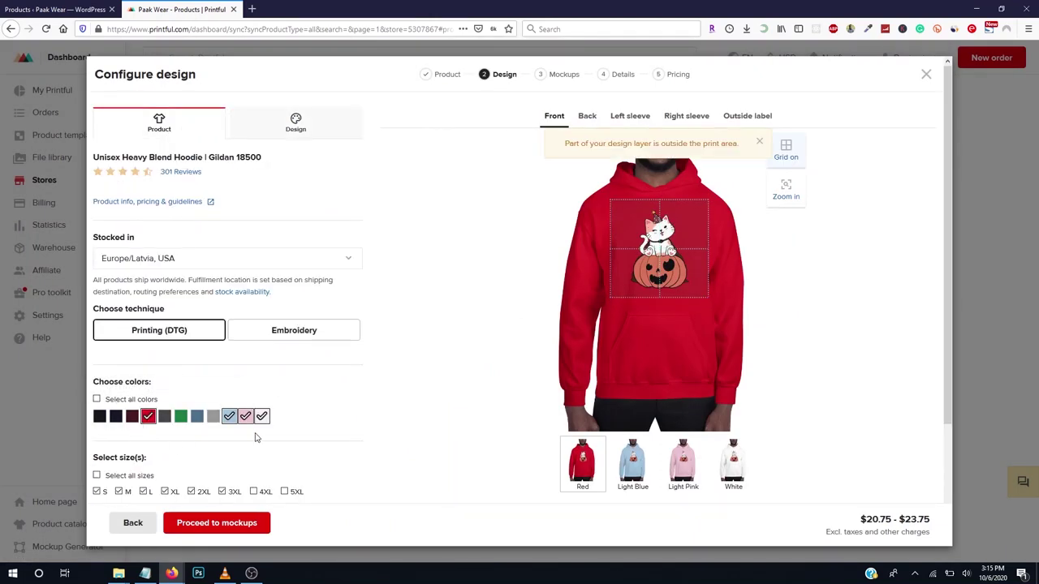
left_click(253, 492)
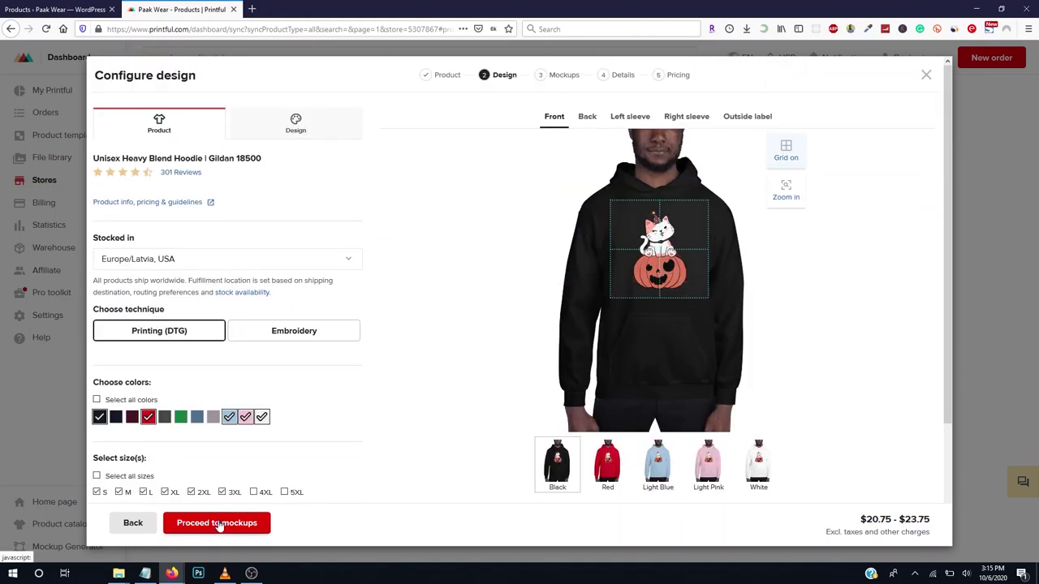
left_click(218, 524)
Use the Halloween mockups, pushing only Front 2 with the Black mockup as main image.
scroll(183, 313, "down", 5)
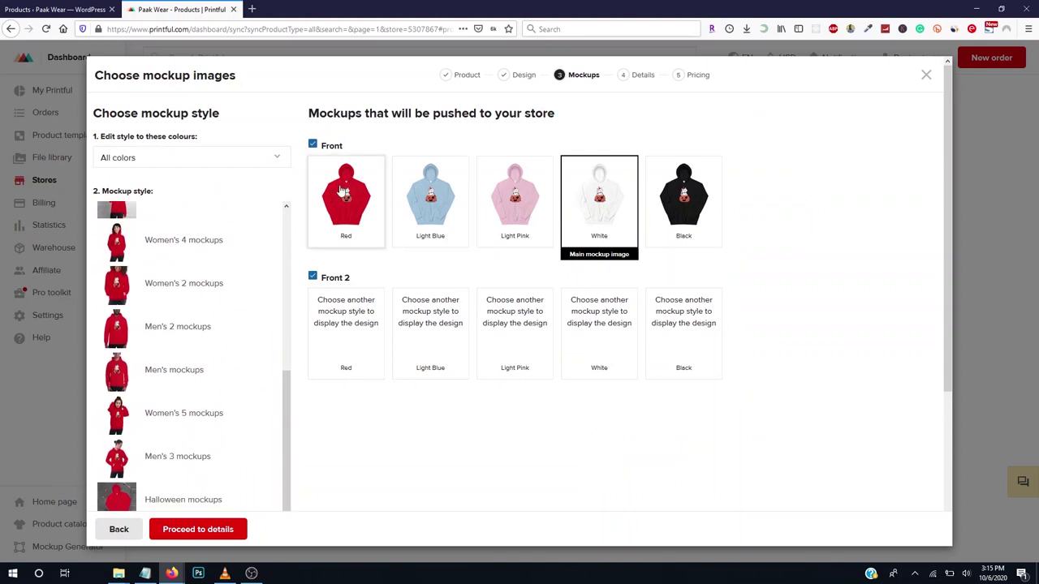
scroll(203, 284, "down", 5)
scroll(206, 284, "up", 2)
scroll(205, 285, "up", 1)
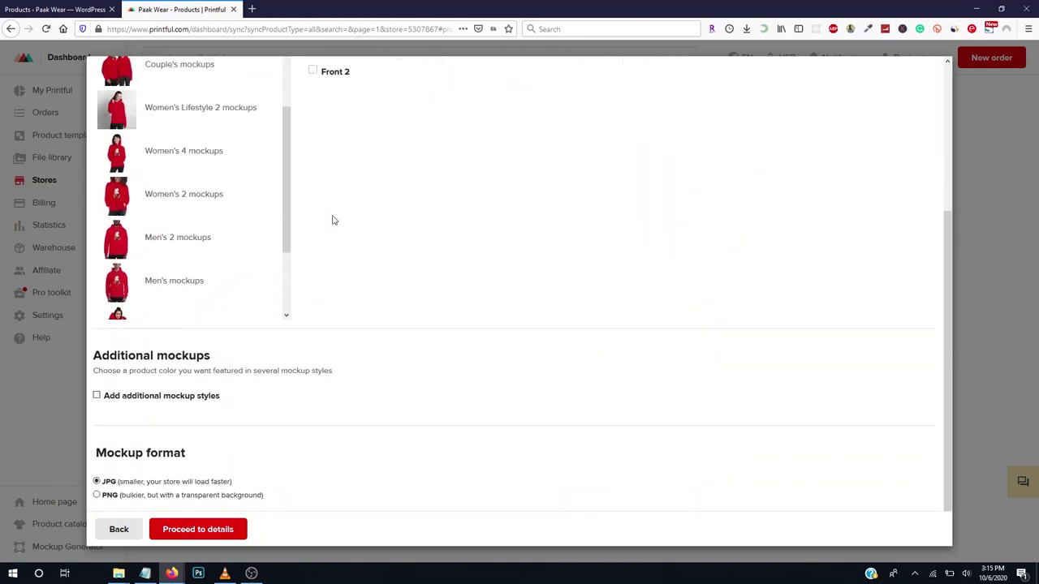
scroll(220, 286, "up", 4)
scroll(220, 287, "down", 6)
left_click(171, 294)
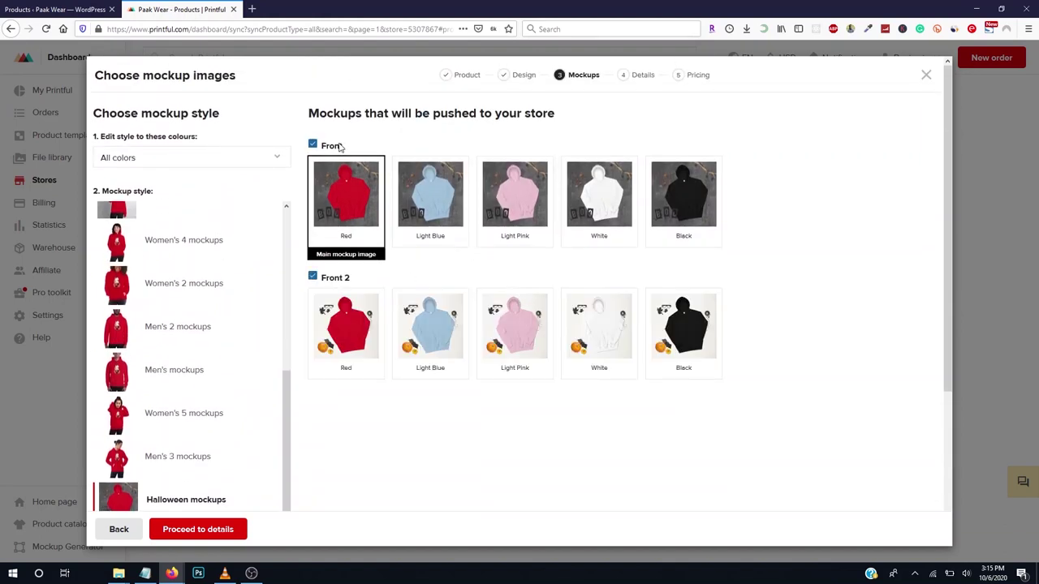
left_click(314, 145)
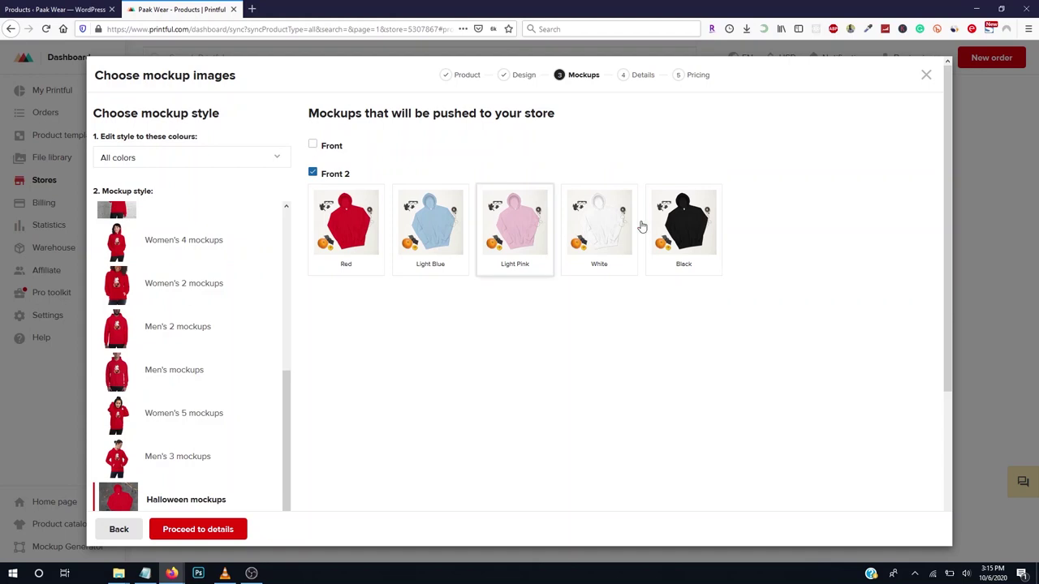
left_click(682, 250)
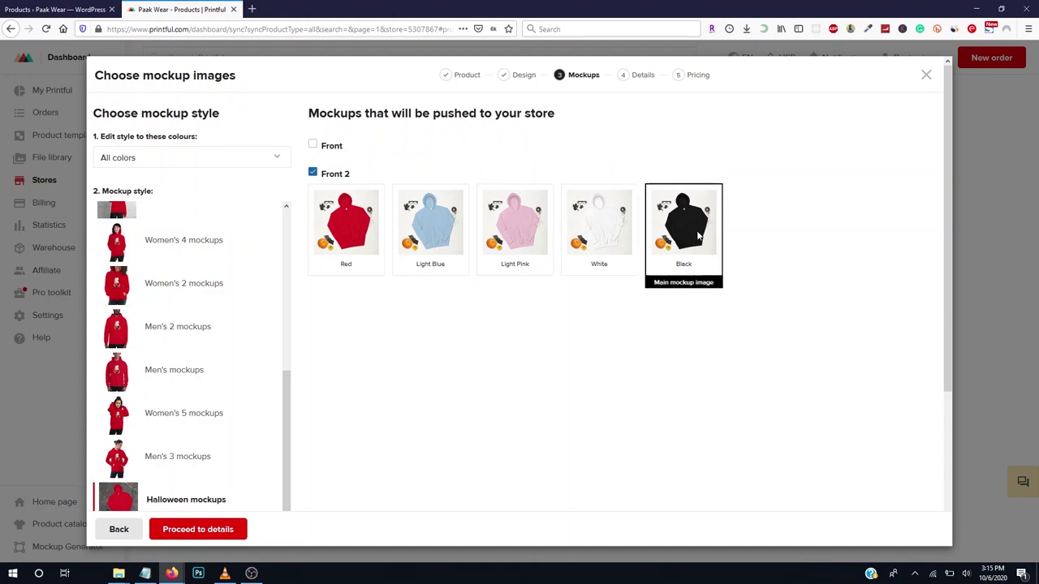
left_click(191, 531)
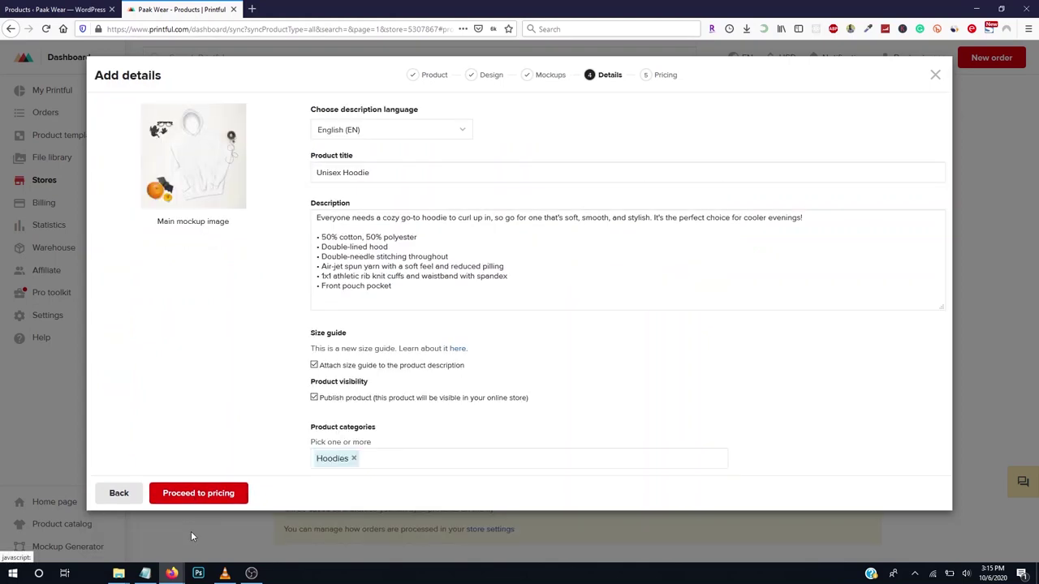
Rename the product title from Unisex Hoodie to Halloween Hoodie, under Hoodies.
double_click(328, 172)
type("Halloween")
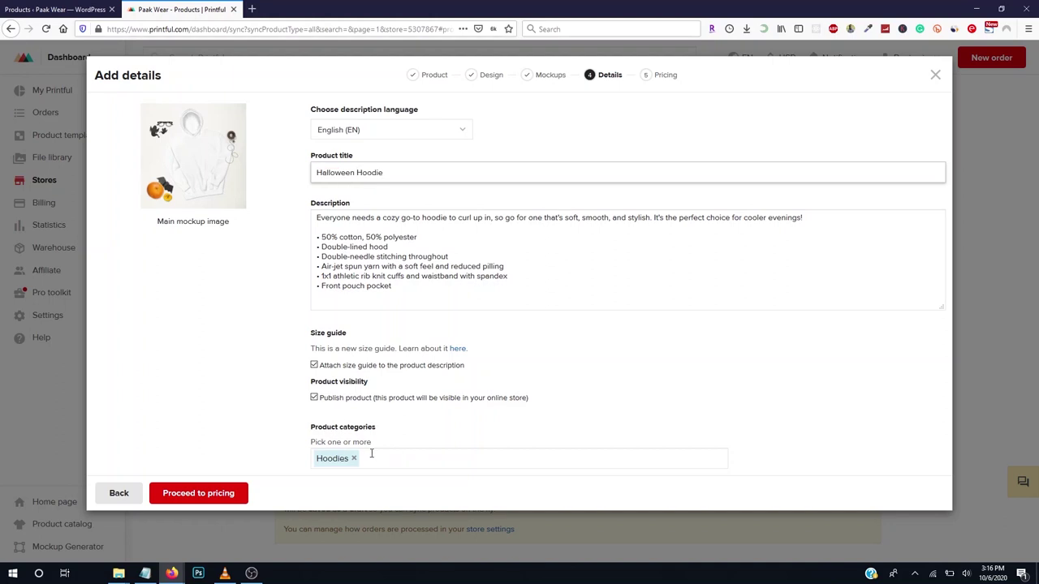
left_click(393, 462)
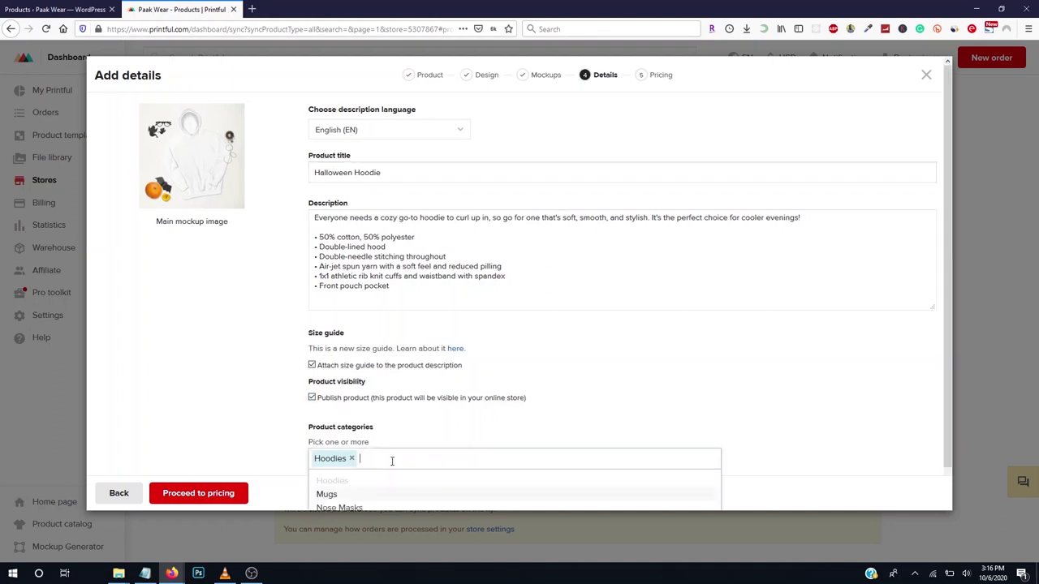
Raise retail prices by $5 to $34–$38.50 and submit the hoodie to the store.
left_click(195, 496)
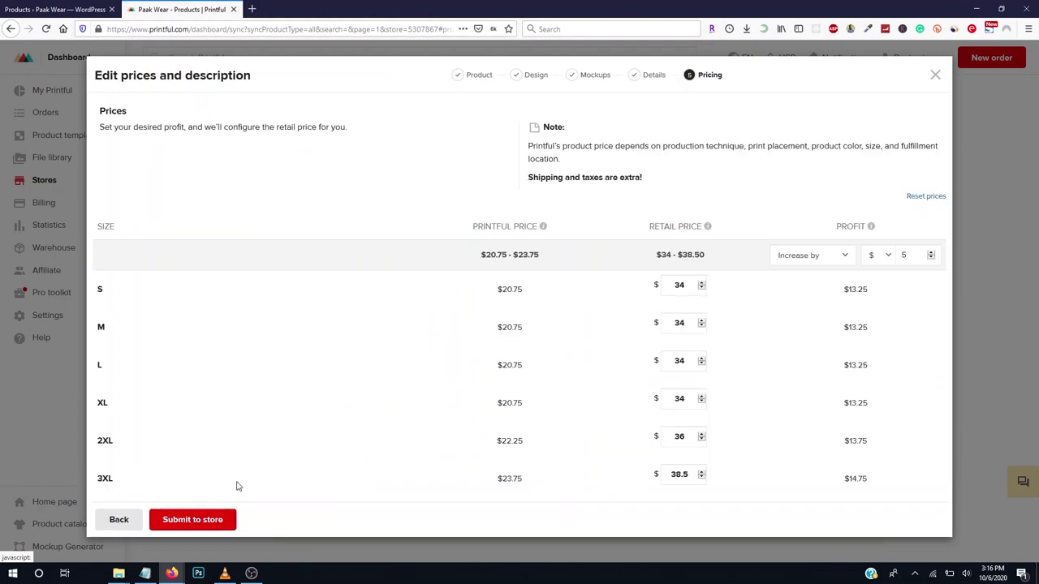
left_click(909, 252)
left_click(729, 289)
left_click(912, 255)
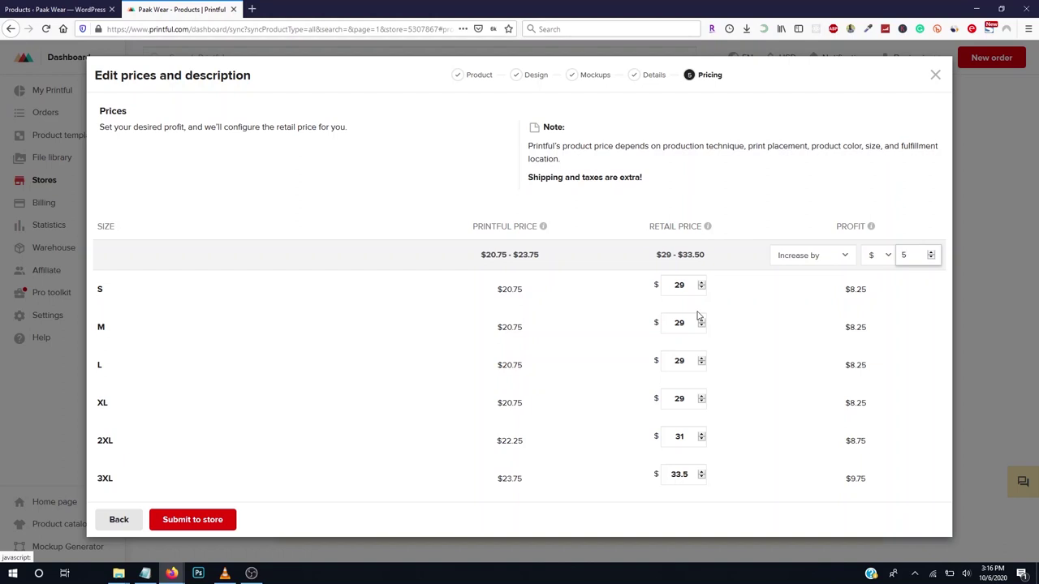
type("5")
left_click(733, 313)
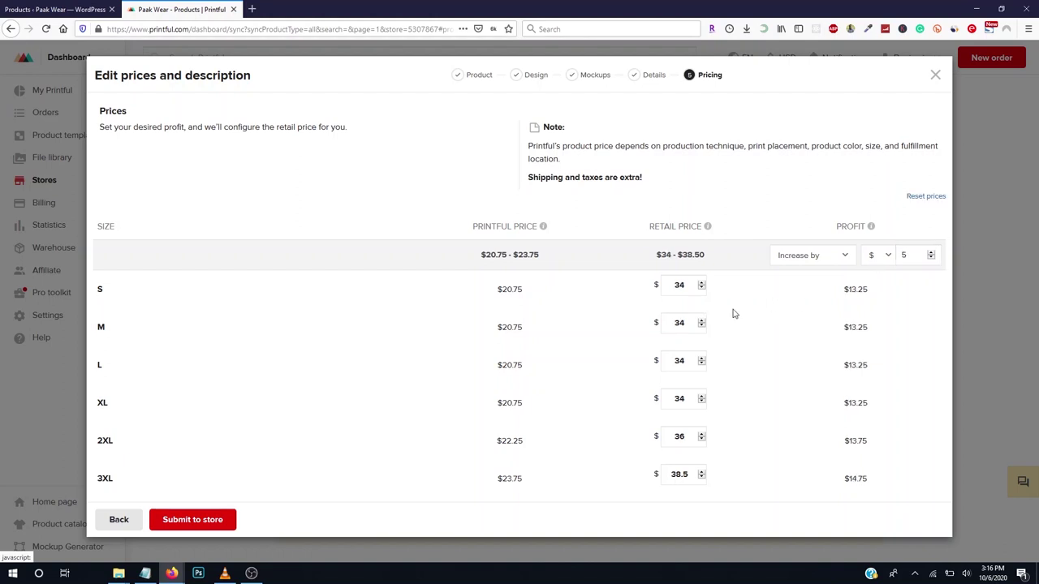
left_click(202, 523)
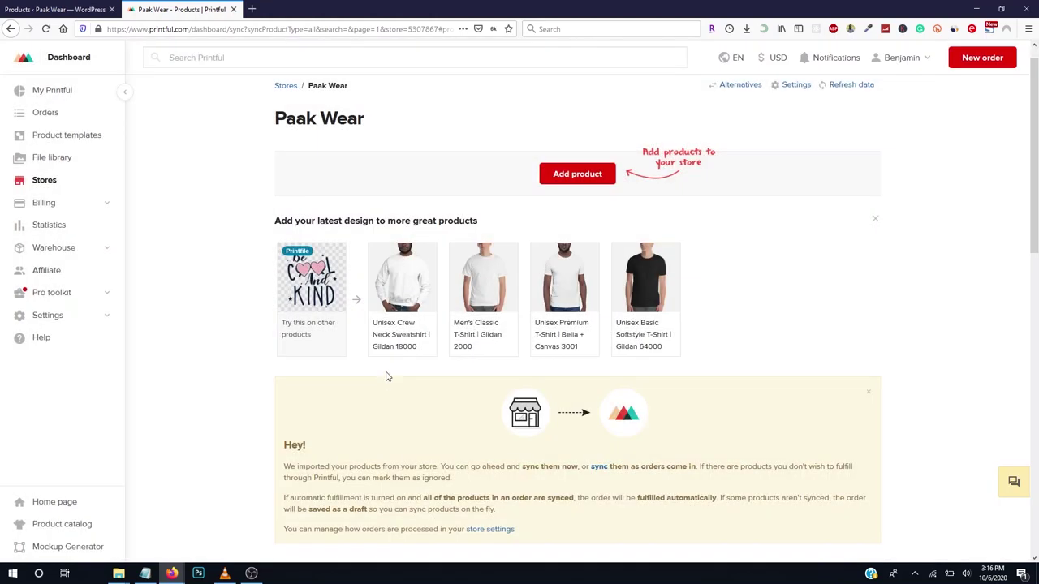
Reload WooCommerce's All Products to confirm 11 synced items, then return to Printful.
scroll(483, 242, "down", 5)
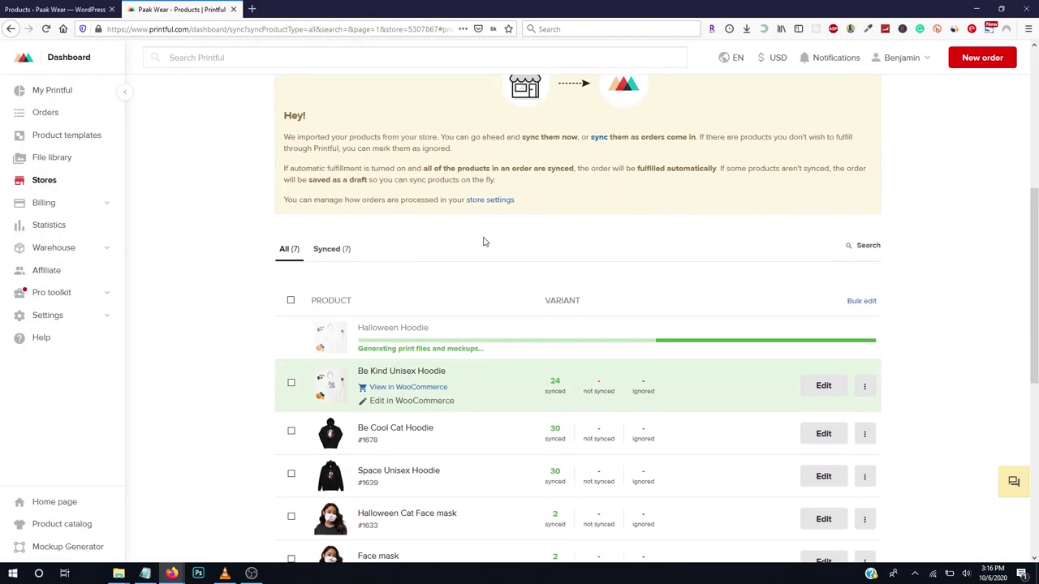
left_click(61, 9)
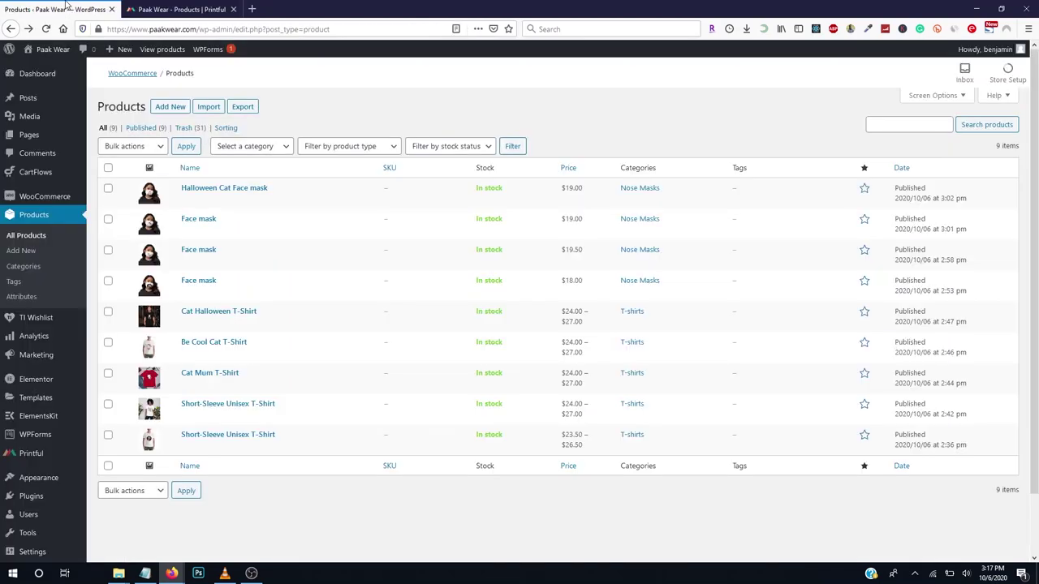
left_click(37, 236)
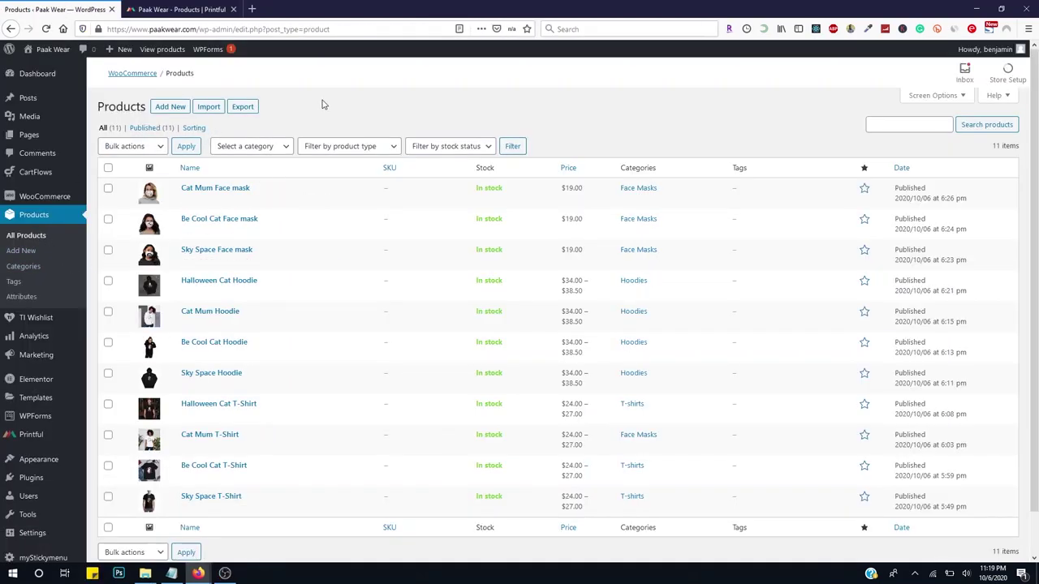
scroll(243, 179, "down", 1)
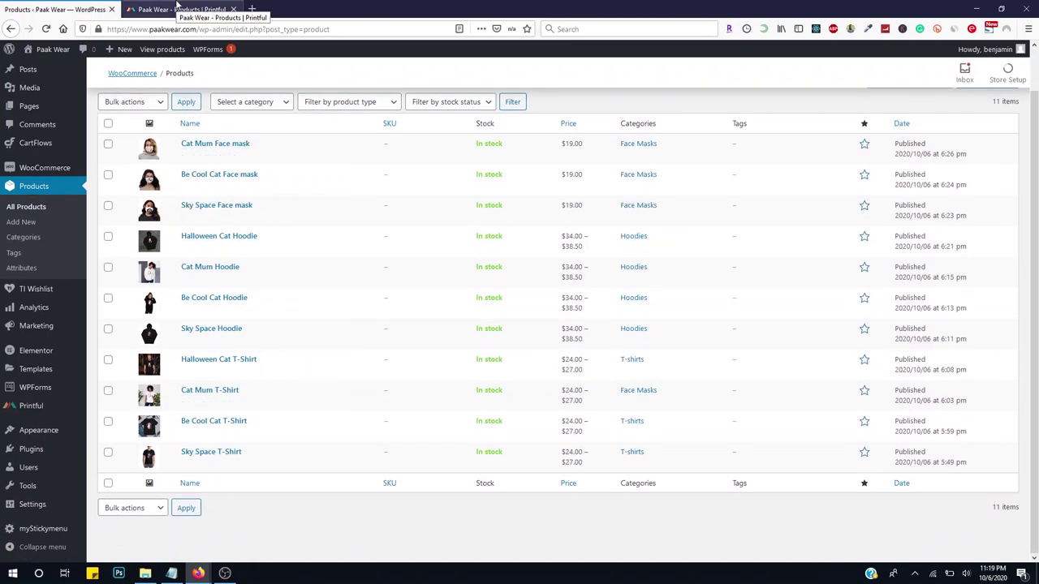
left_click(177, 9)
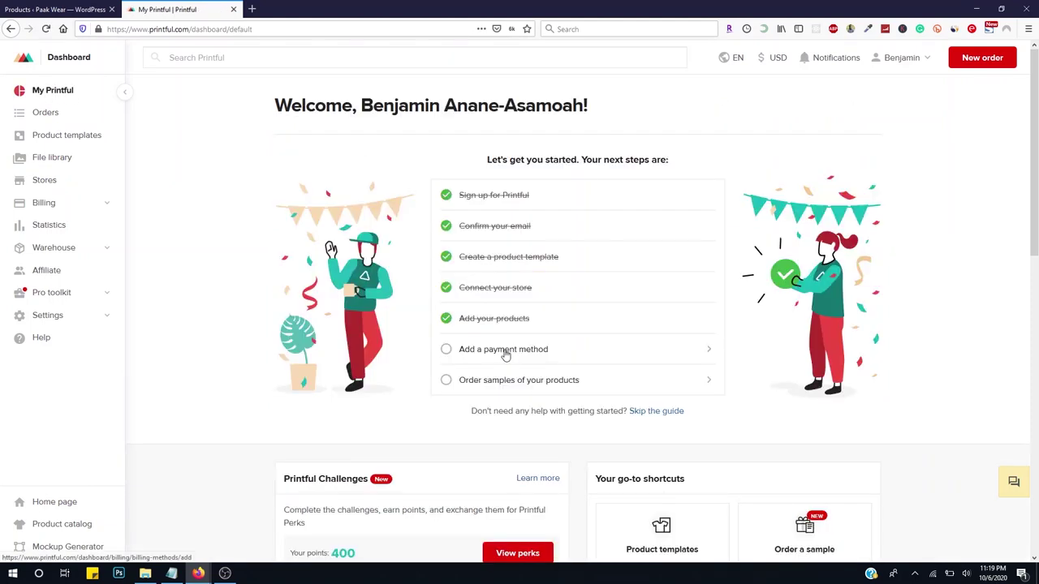
Enter the billing name, street address, city, country Ghana and ZIP code for a new payment method.
left_click(484, 355)
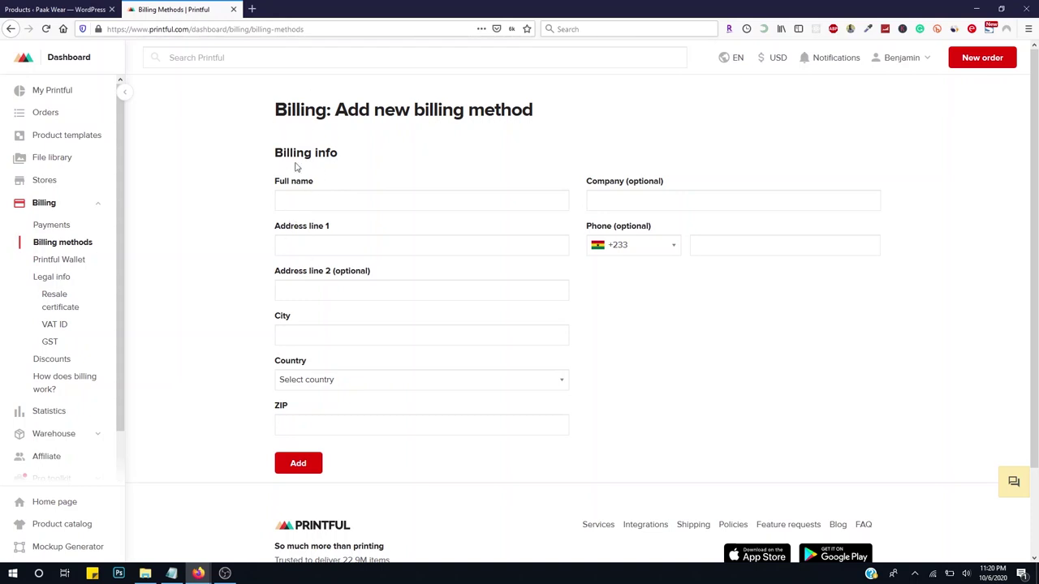
left_click(329, 202)
left_click(341, 219)
key("Tab")
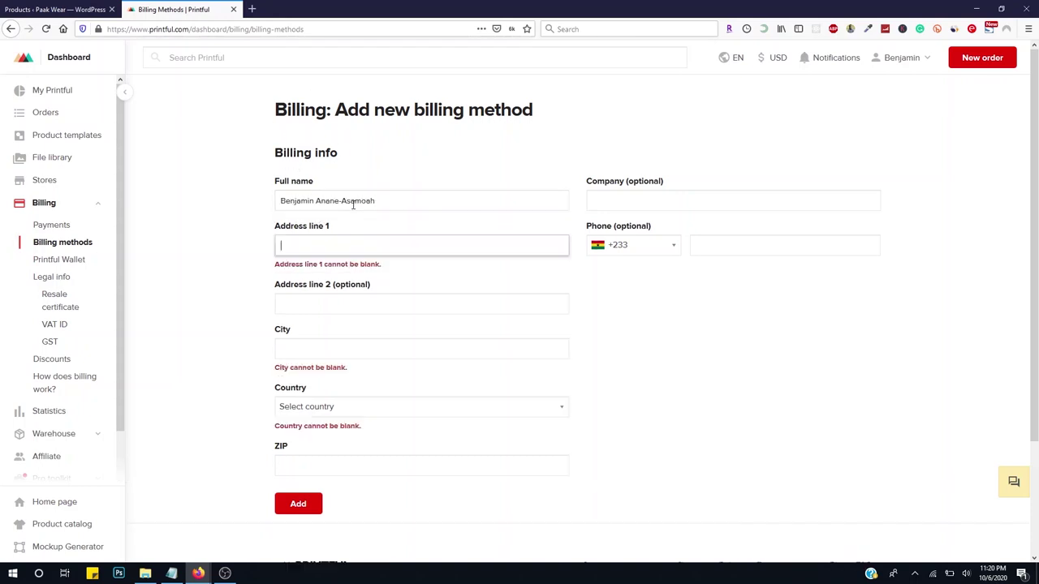
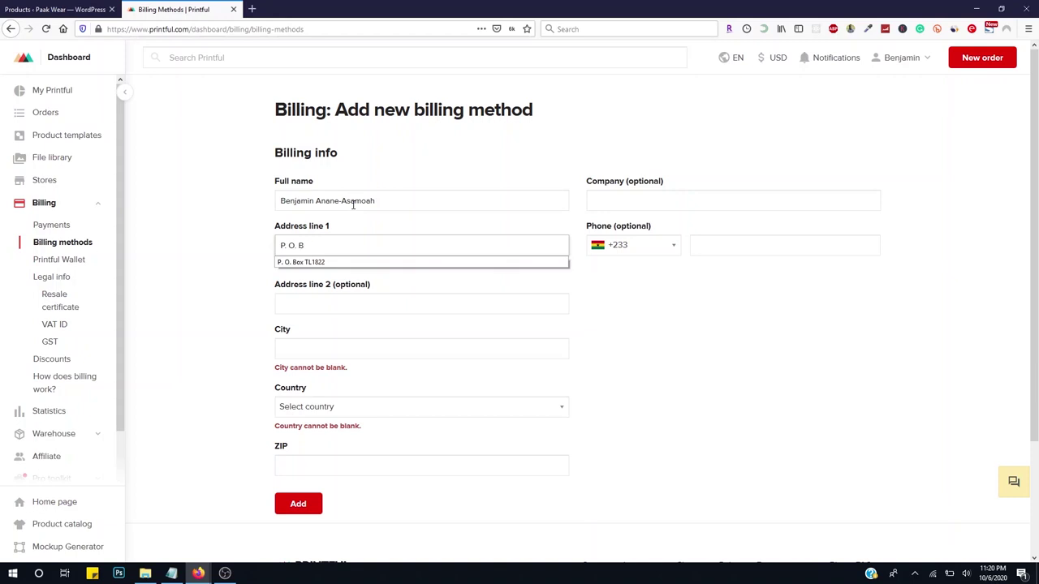
key("Tab")
left_click(306, 336)
type("Tamale")
left_click(310, 380)
type("gh")
key("Return")
key("Tab")
type("00233")
scroll(344, 325, "down", 3)
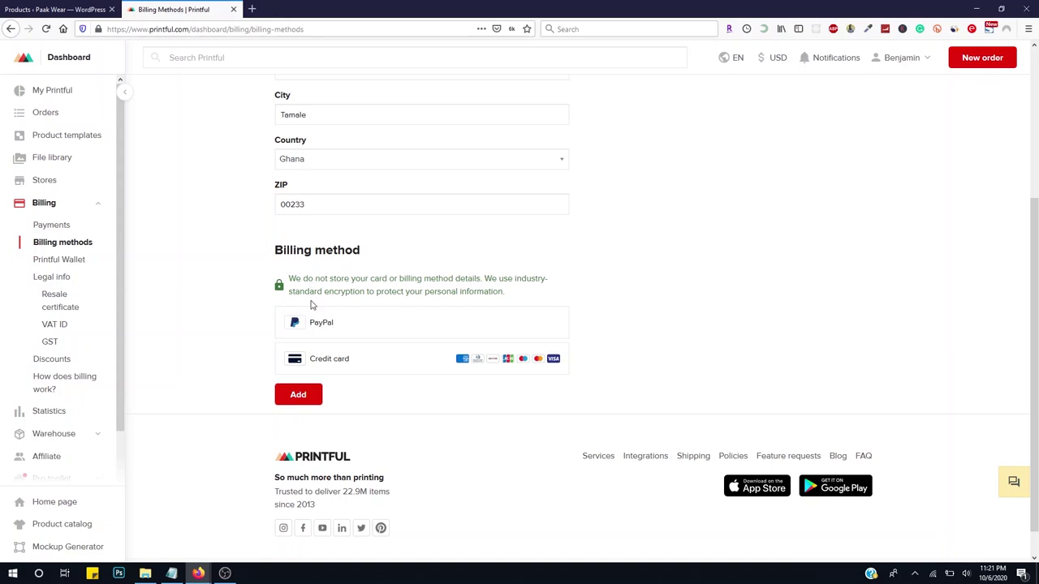
Add a Visa credit card as the primary billing method, then return to WooCommerce Products.
left_click(334, 367)
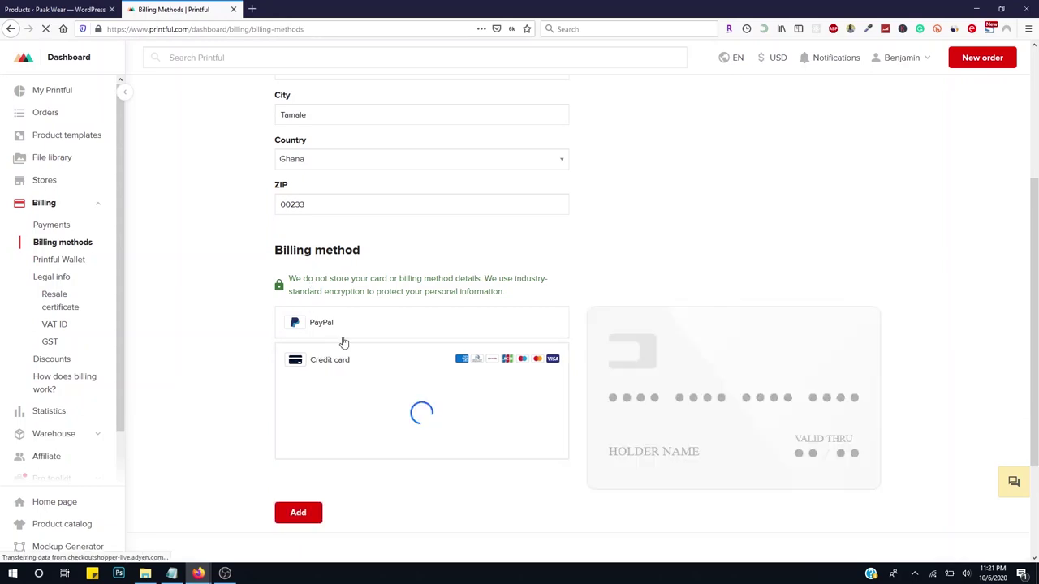
scroll(341, 365, "down", 1)
left_click(337, 342)
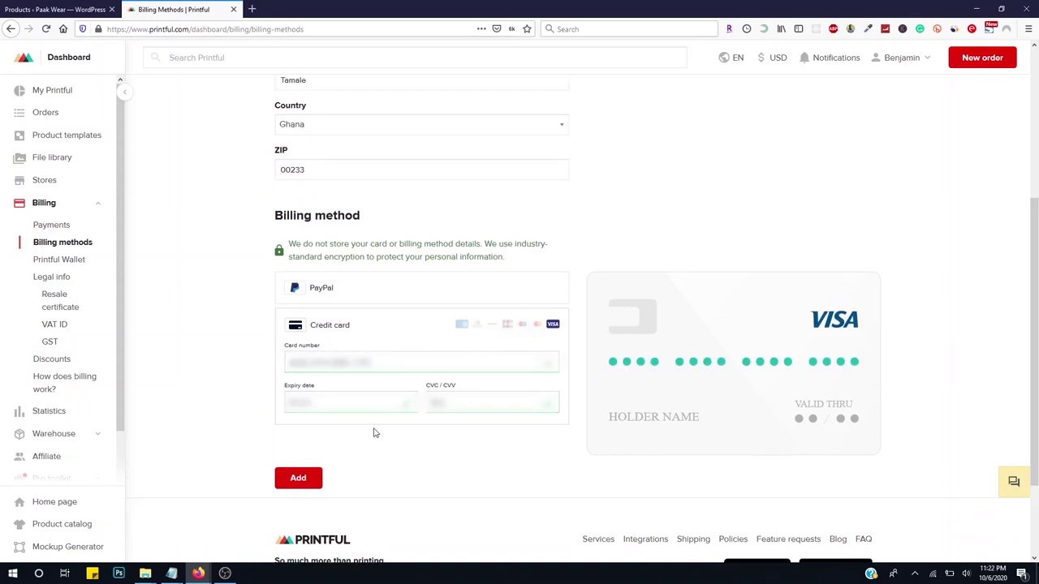
left_click(298, 479)
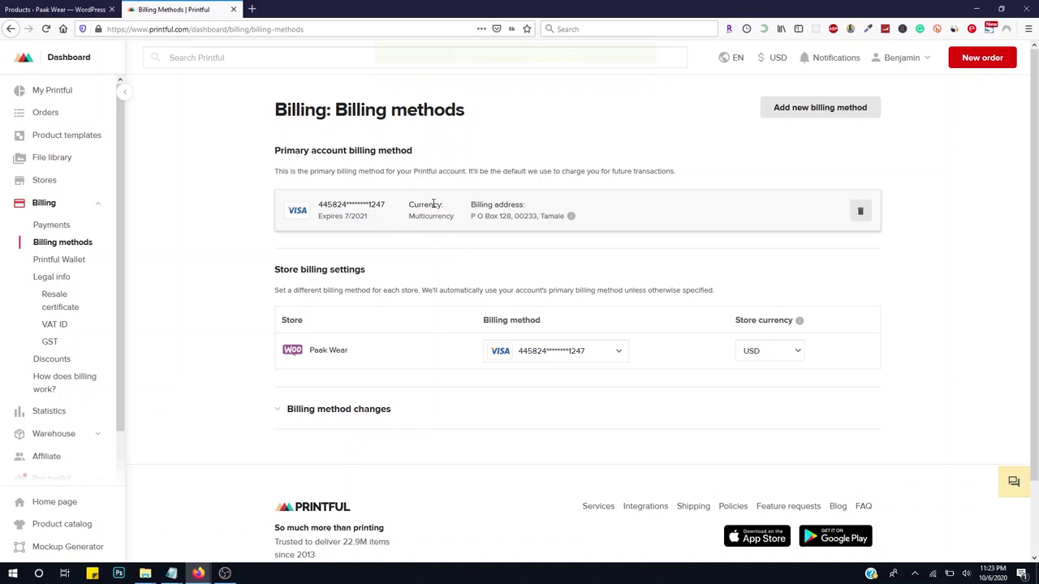
left_click(40, 92)
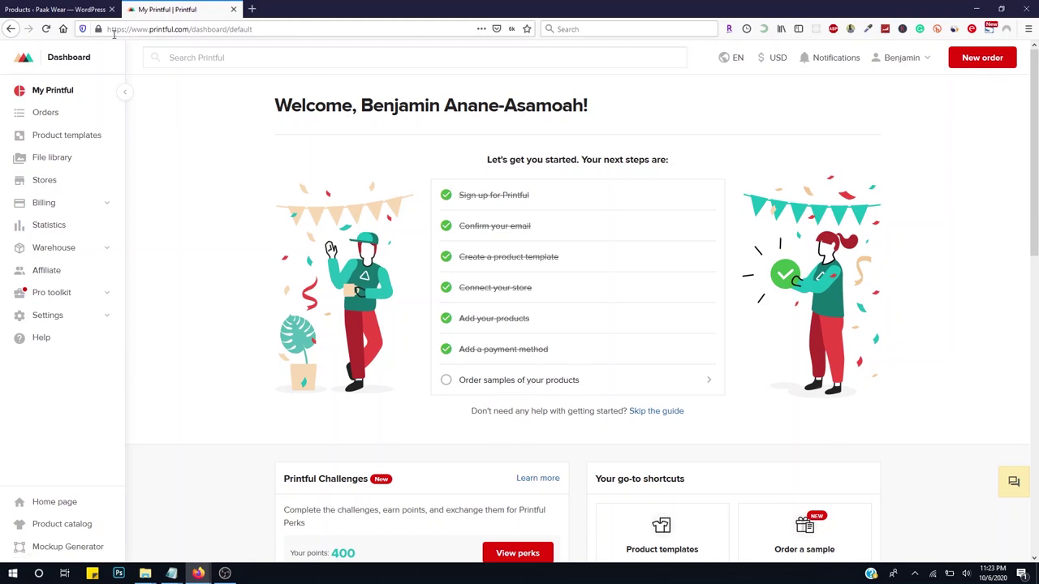
left_click_drag(25, 9, 178, 10)
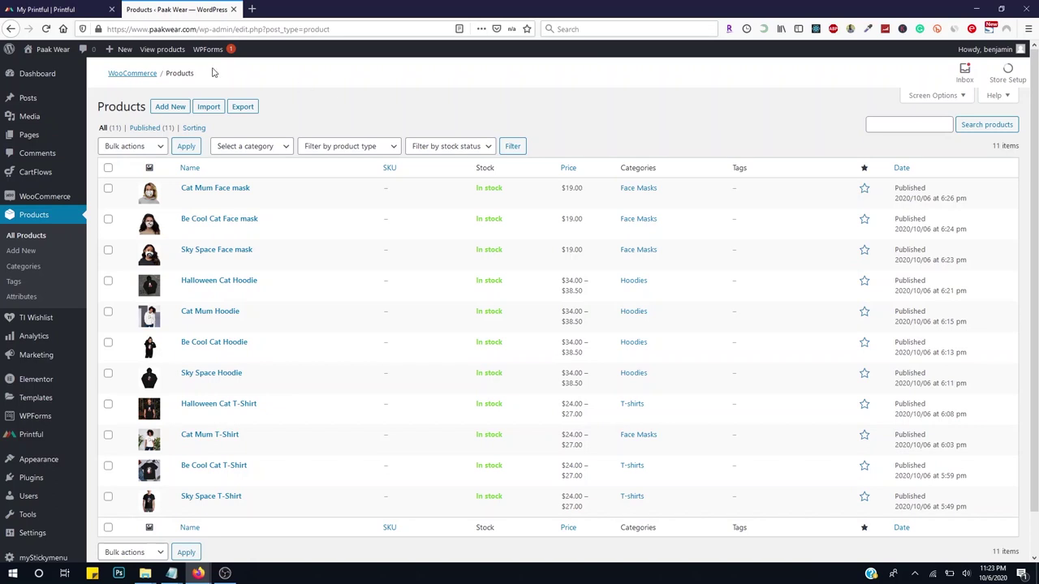
Visit the Paak Wear storefront from the admin bar and edit its homepage with Elementor.
mouse_move(48, 50)
left_click(46, 71)
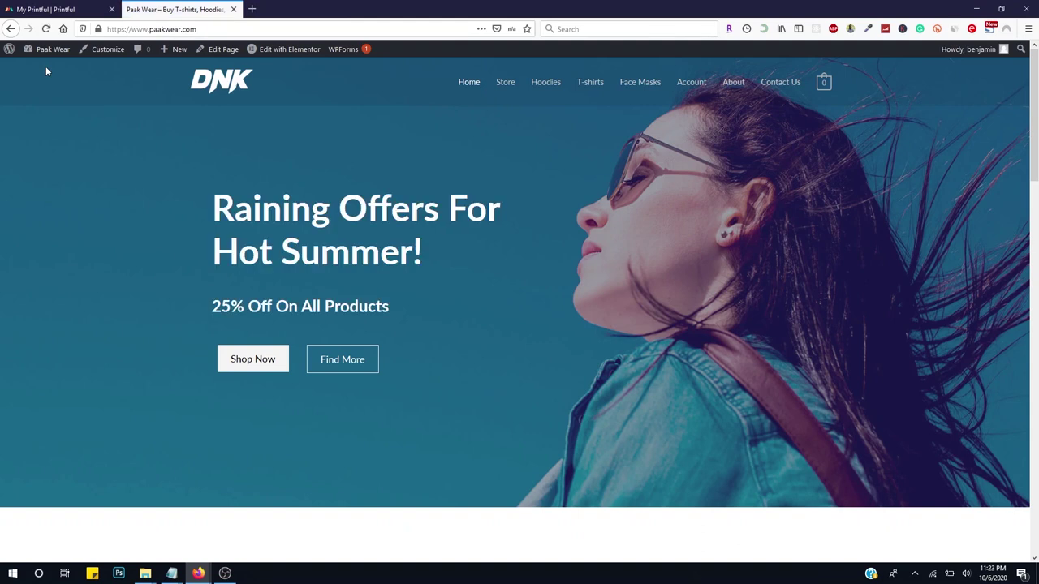
scroll(259, 140, "down", 12)
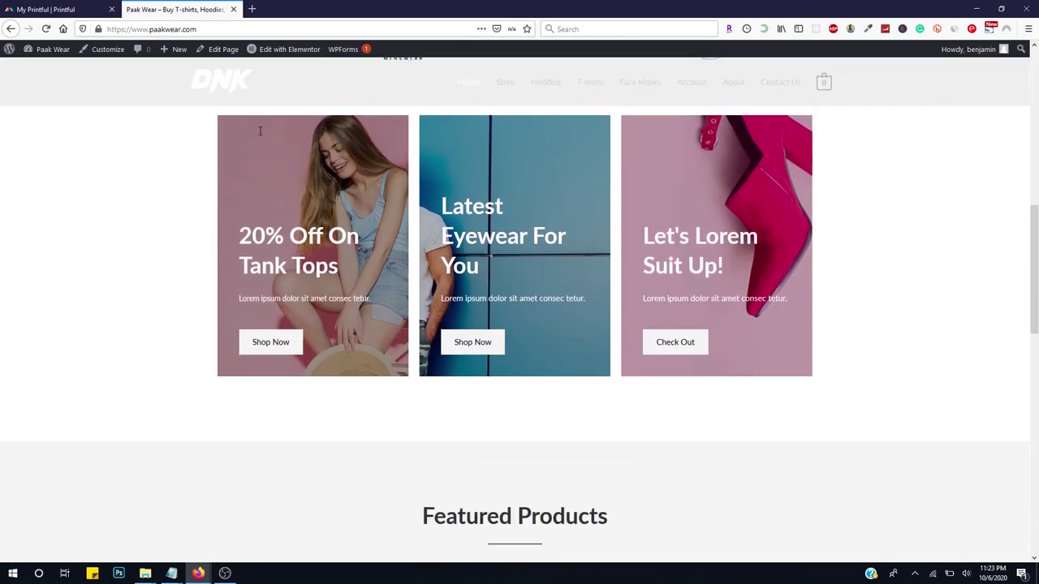
scroll(259, 129, "up", 8)
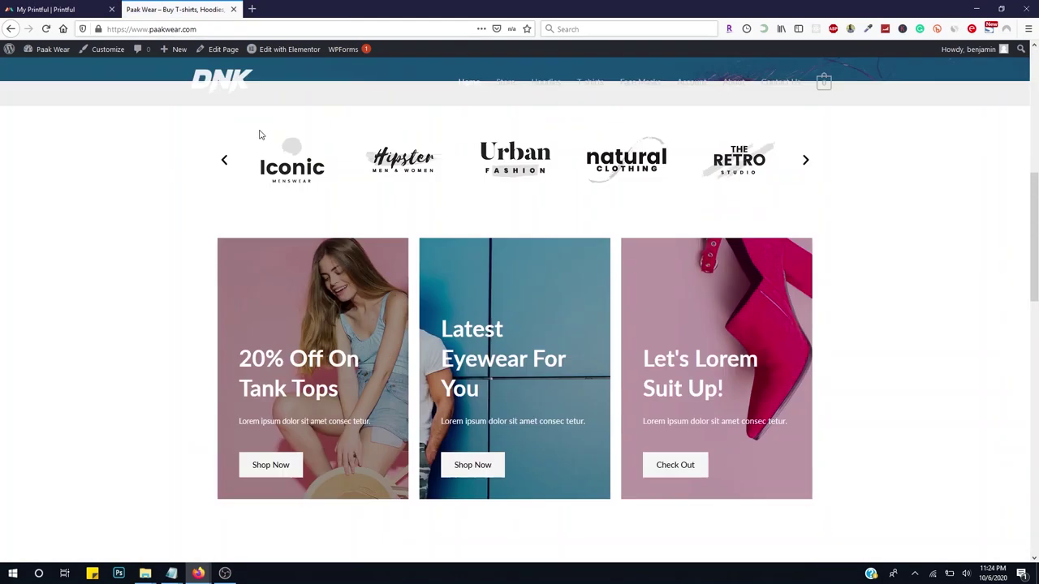
scroll(260, 134, "down", 3)
scroll(261, 135, "up", 3)
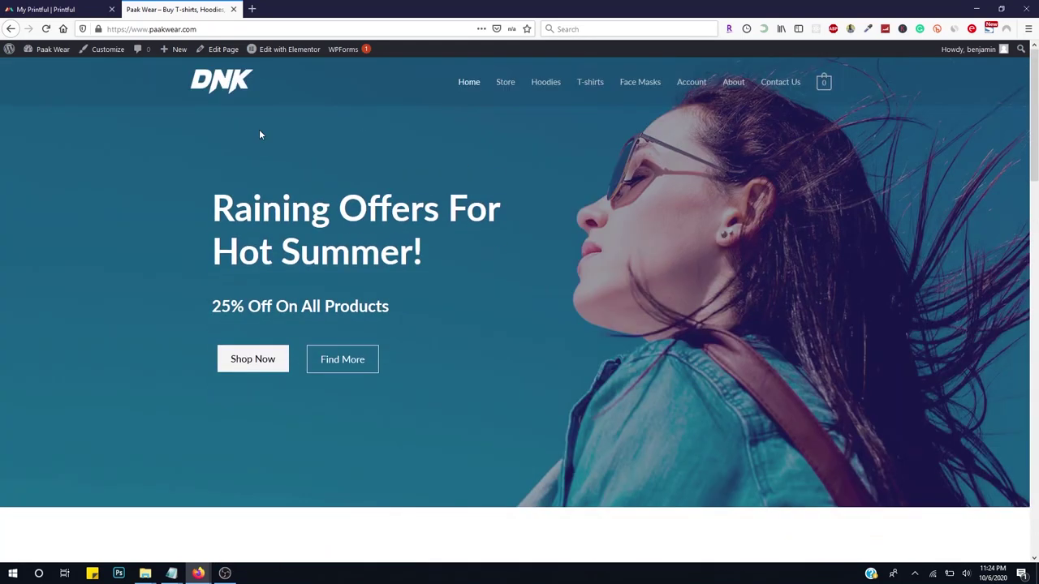
left_click(278, 51)
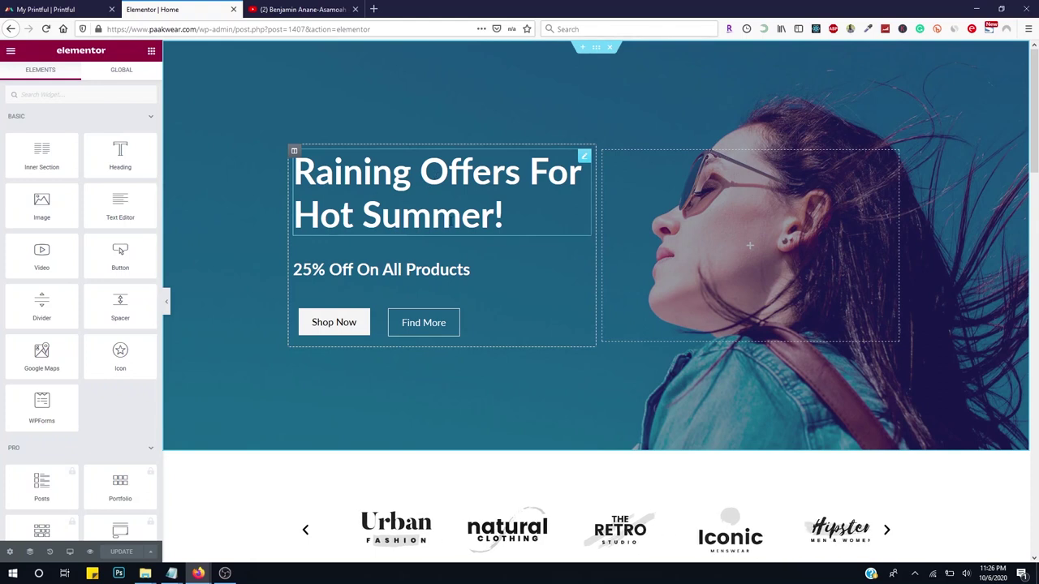
Change the hero heading text to New Arrivals.
left_click(454, 182)
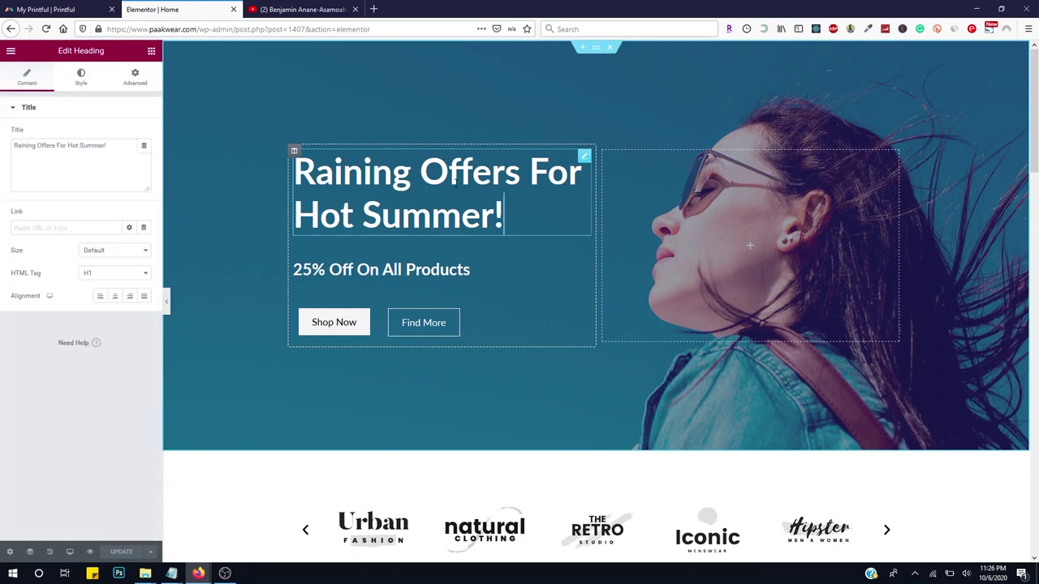
triple_click(523, 219)
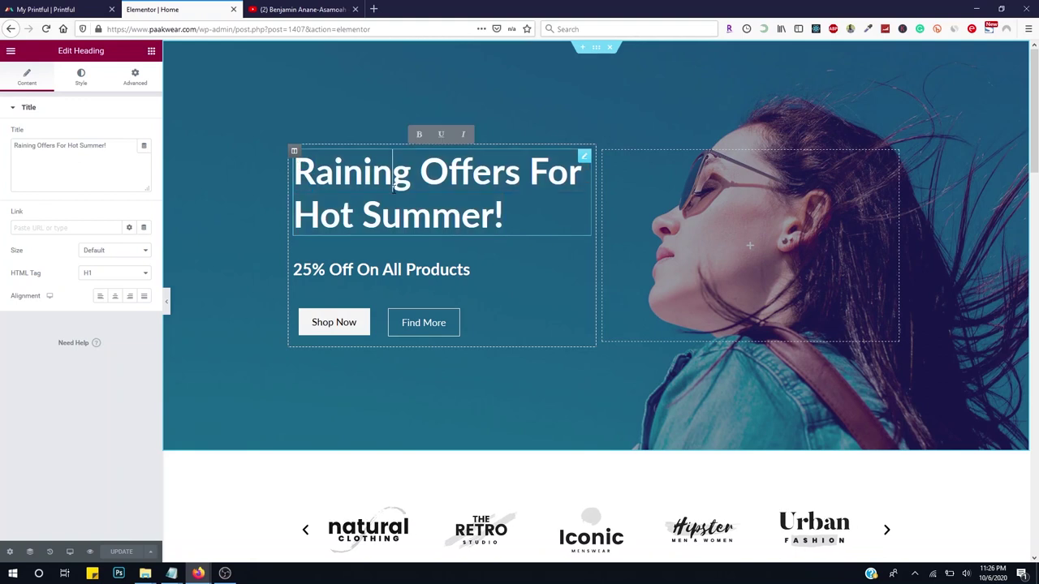
type("New Arr")
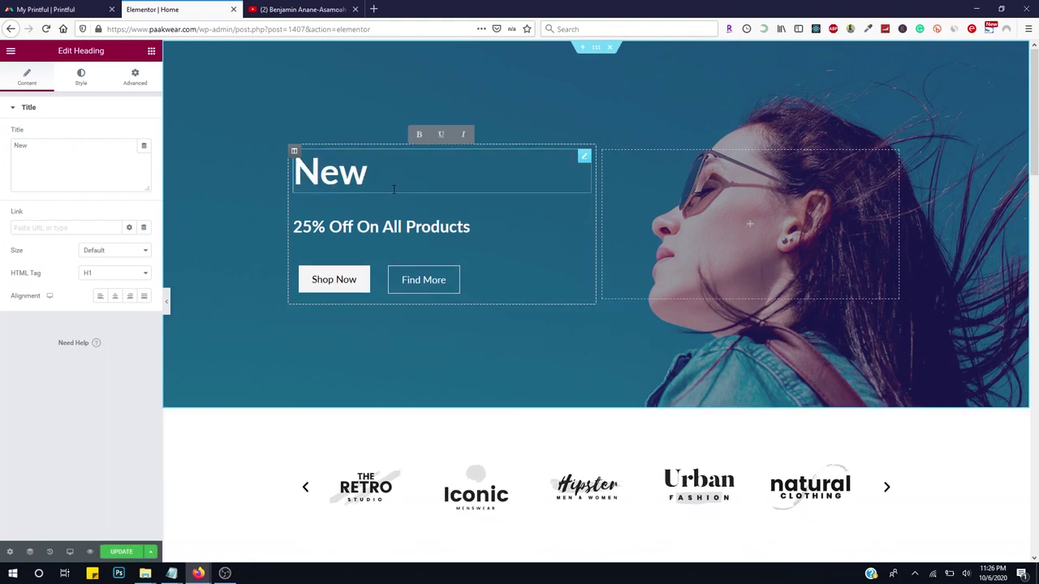
type("iva")
type("ls")
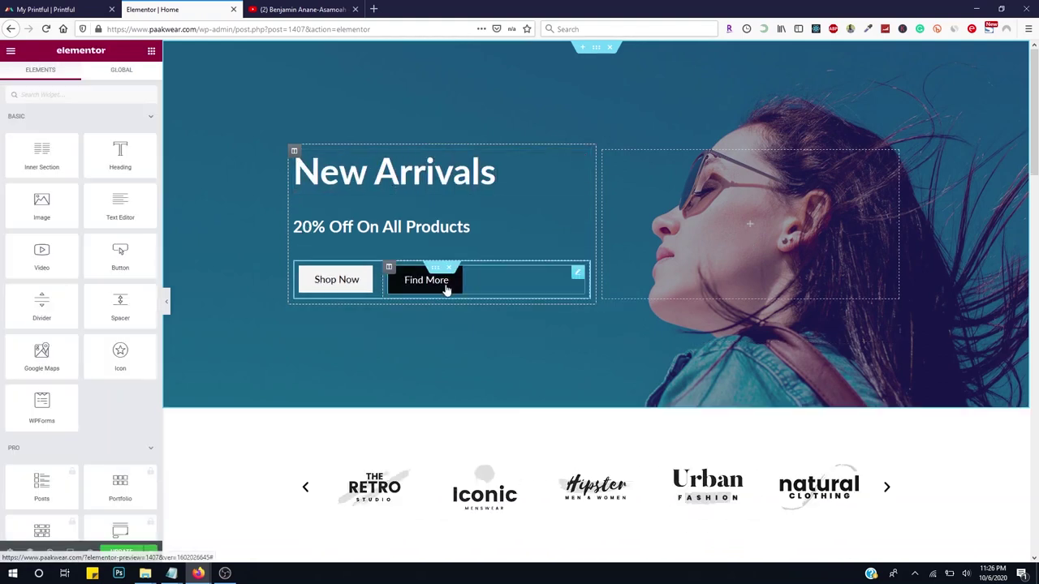
Delete the Find More button and its empty column, leaving only Shop Now.
left_click(445, 281)
right_click(575, 278)
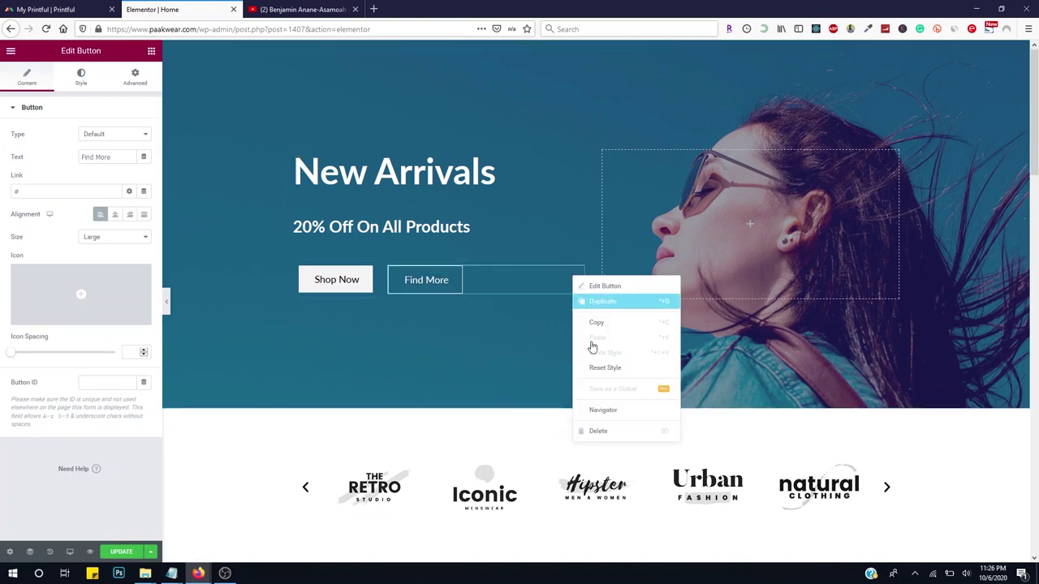
left_click(597, 431)
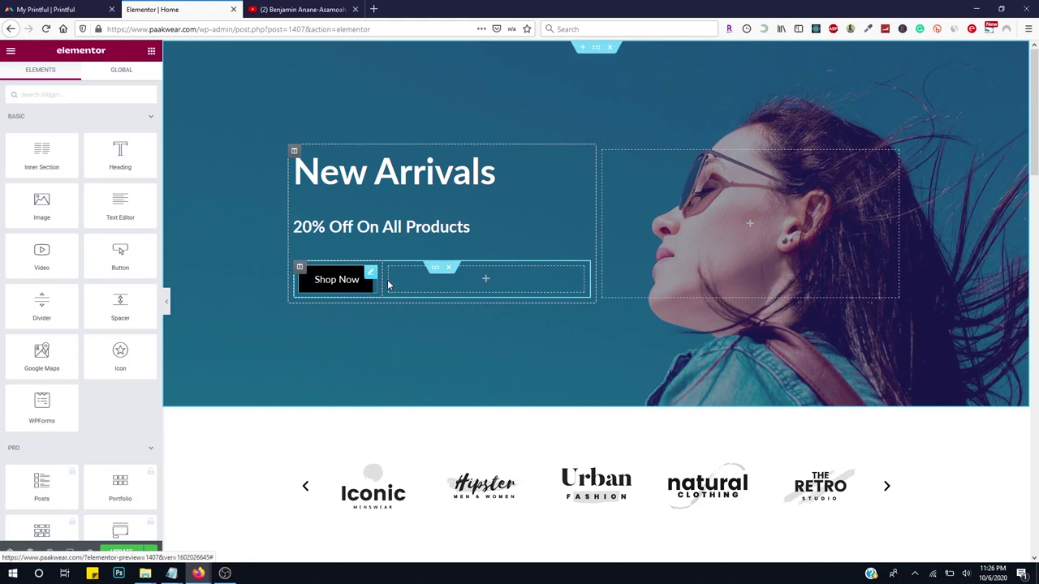
right_click(390, 271)
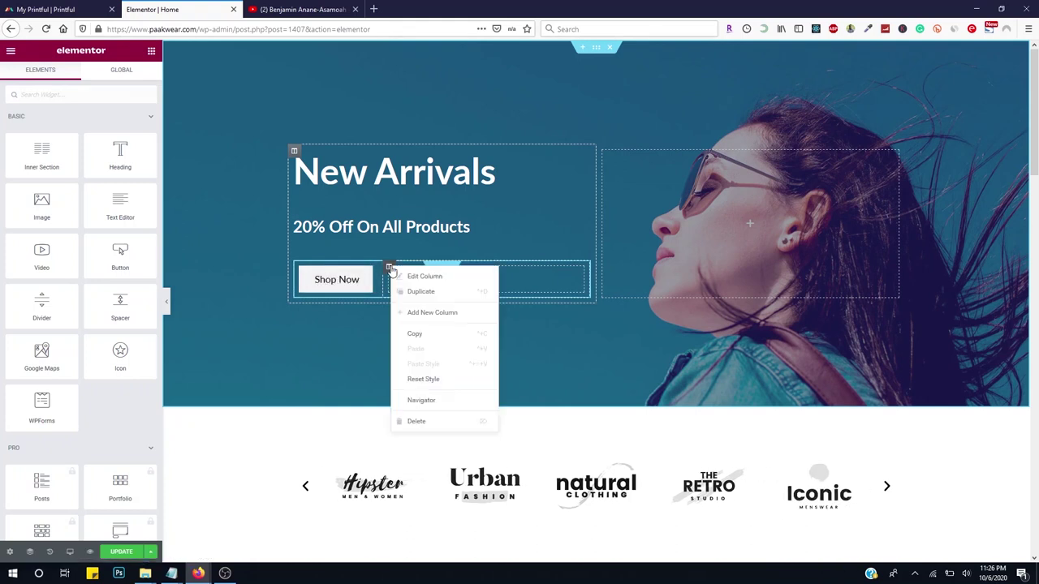
left_click(423, 423)
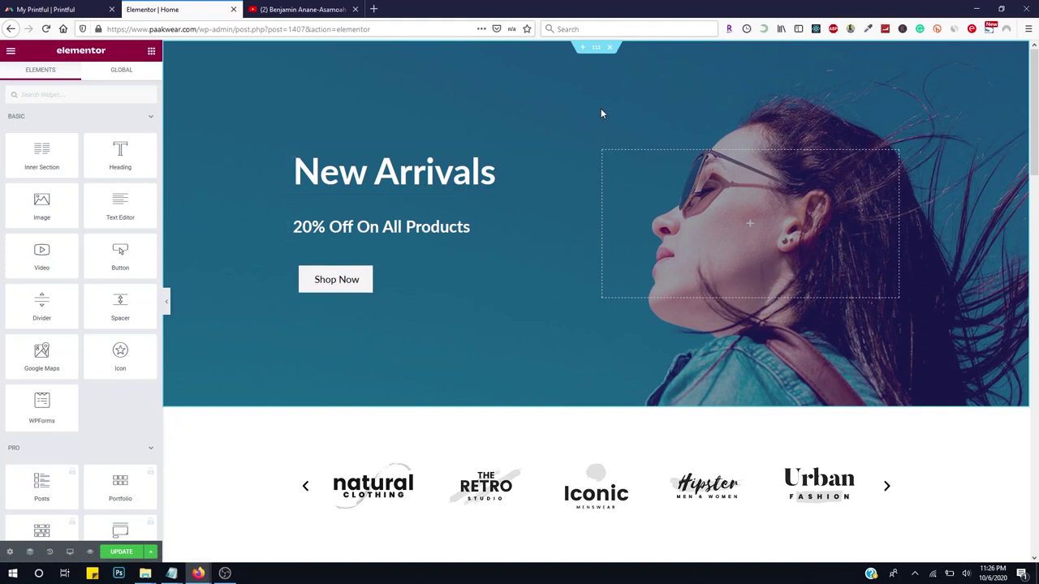
Open the hero section's background image picker to upload a new image file.
left_click(596, 50)
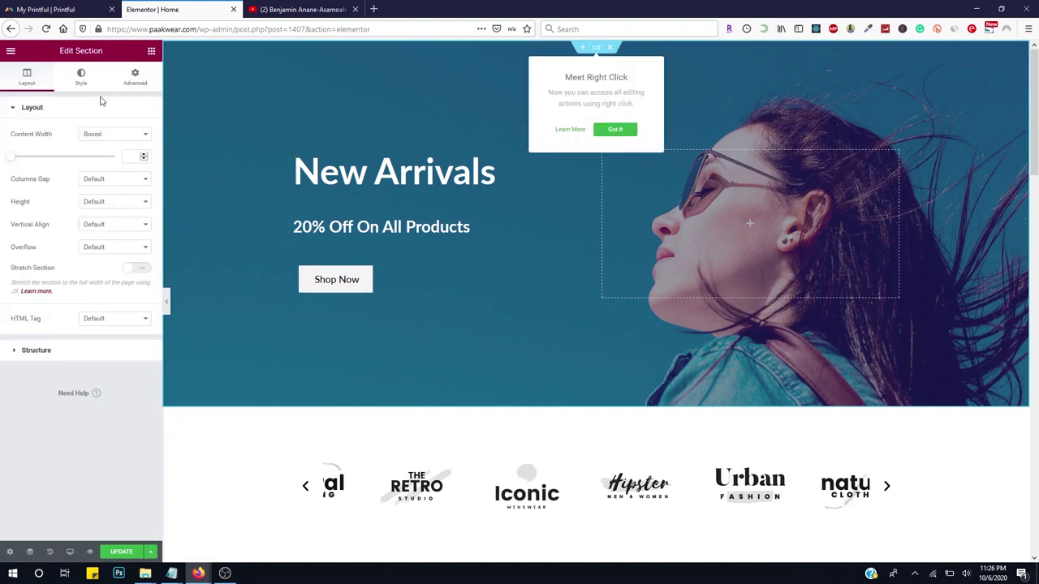
right_click(454, 66)
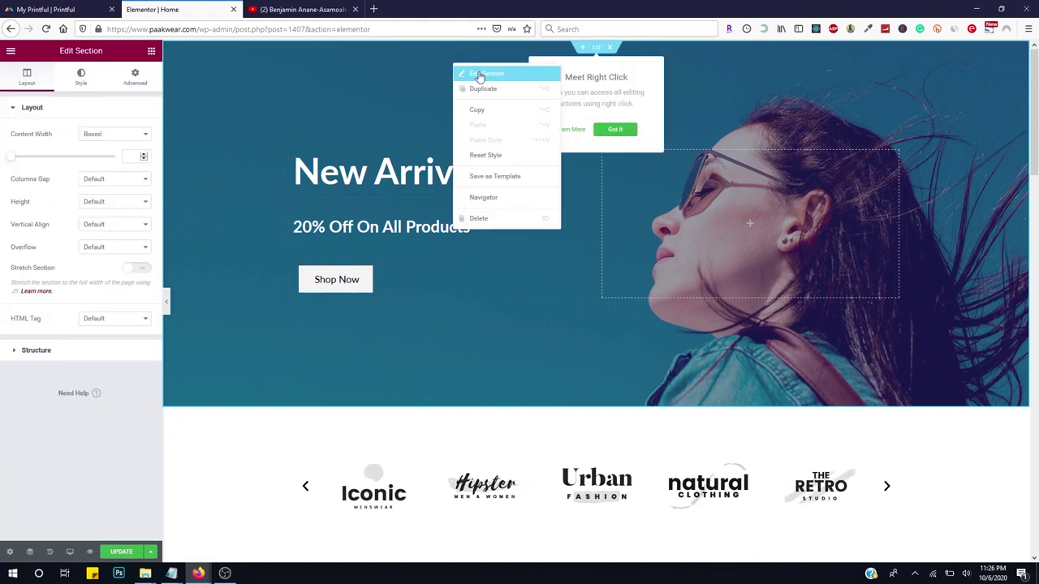
left_click(479, 74)
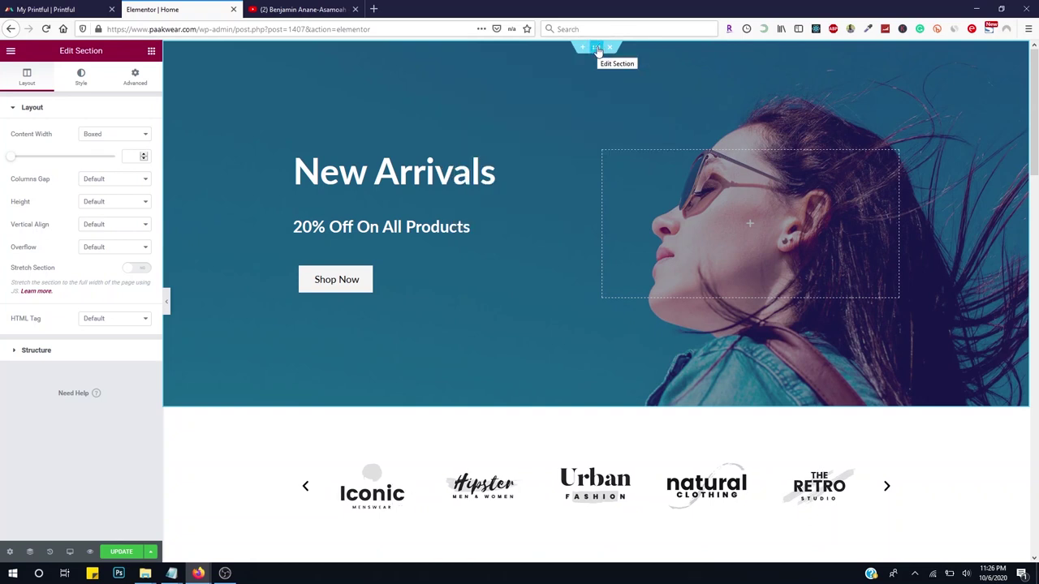
left_click(597, 50)
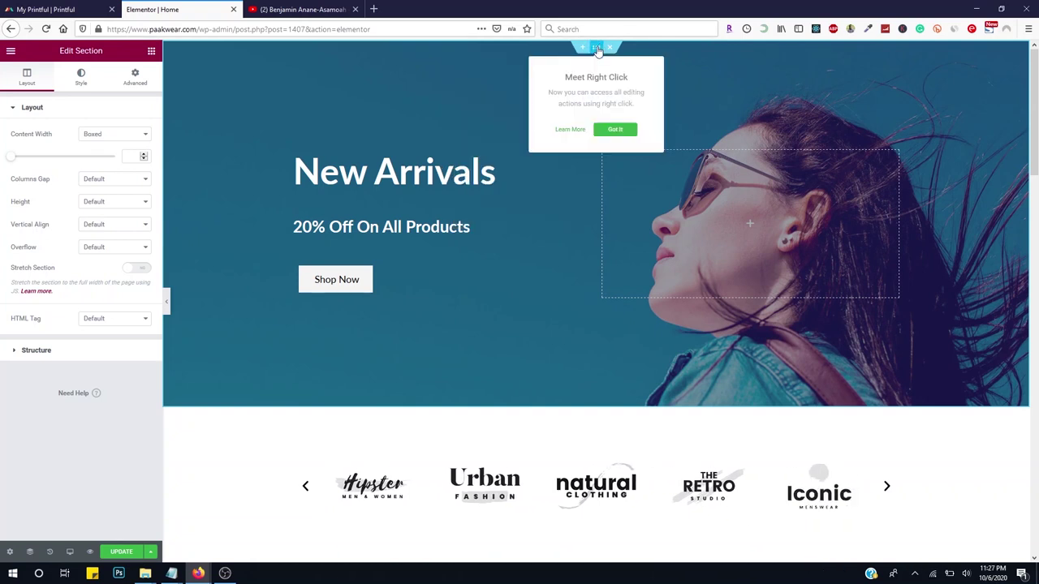
left_click(616, 129)
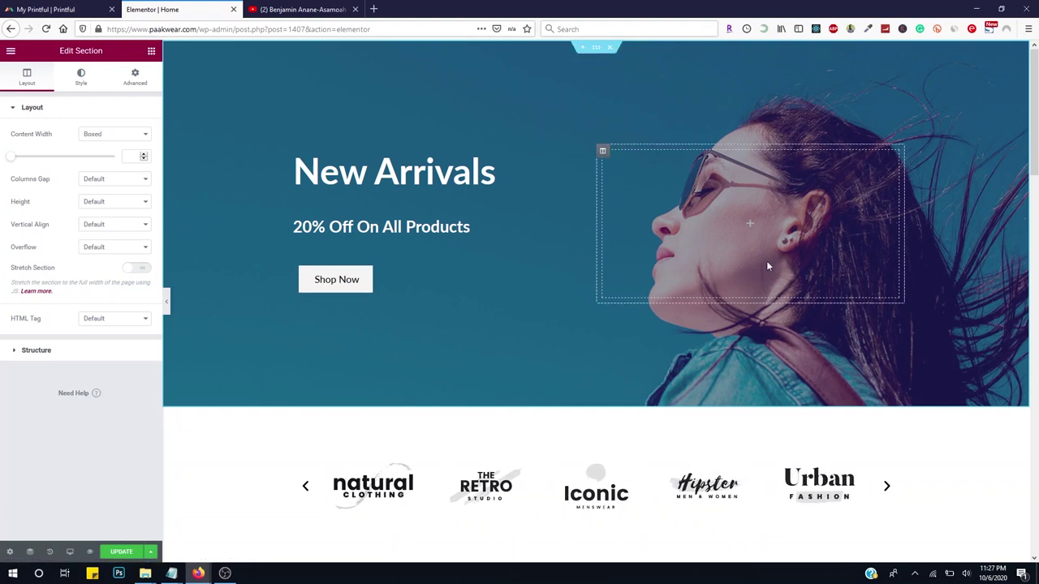
right_click(441, 76)
left_click(482, 88)
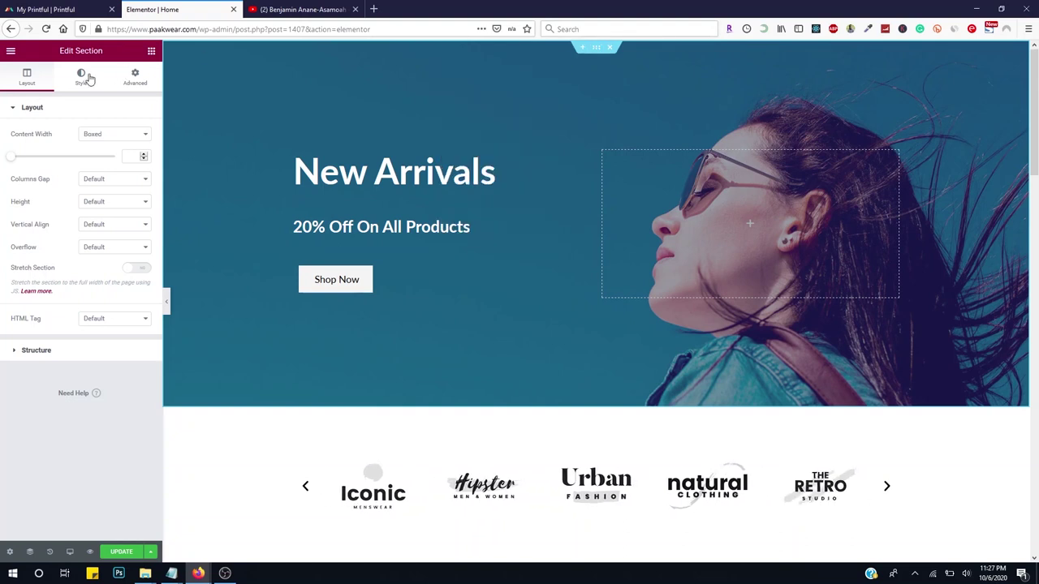
left_click(81, 78)
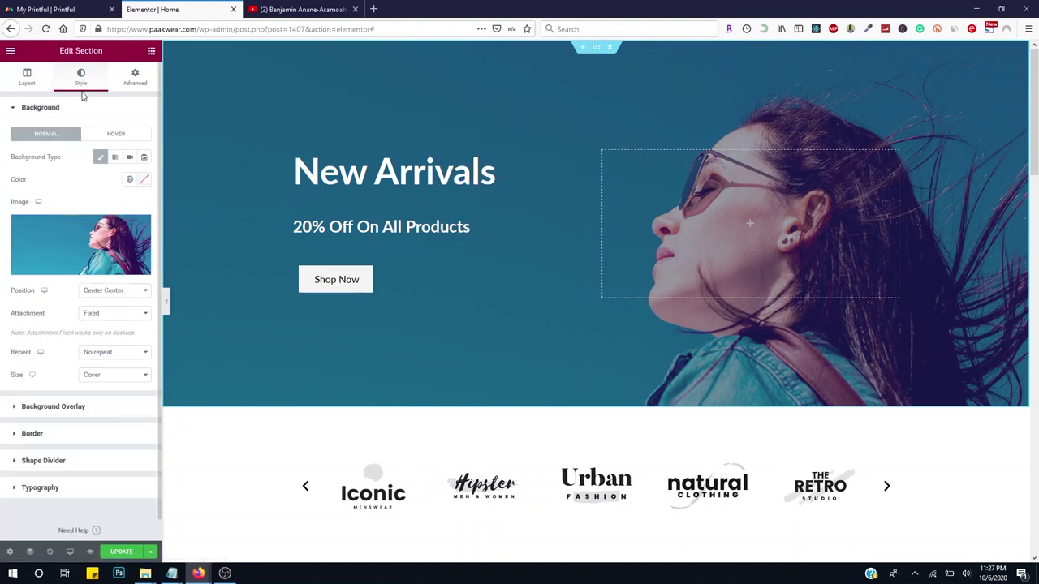
left_click(71, 236)
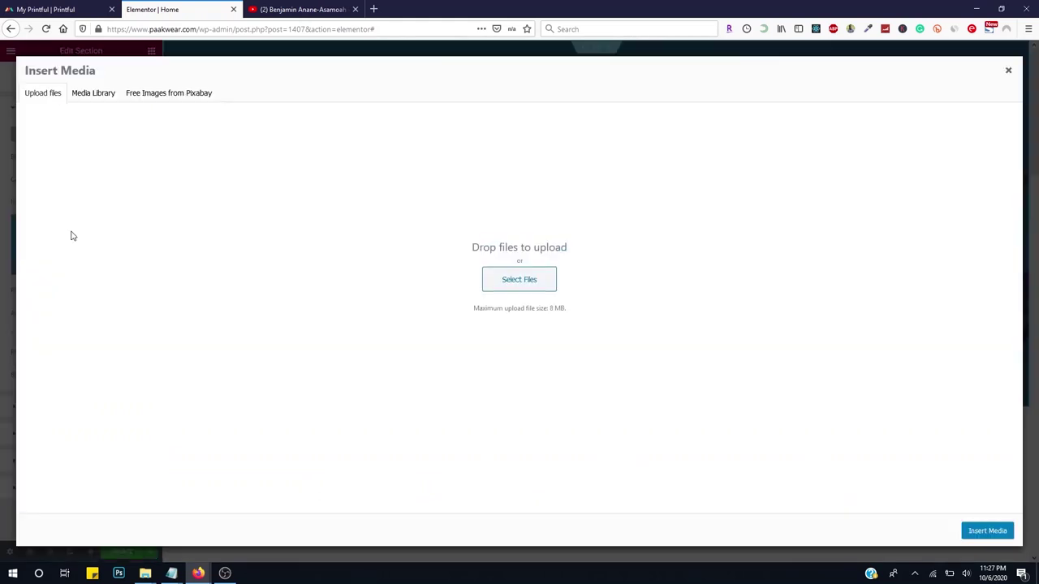
left_click(518, 279)
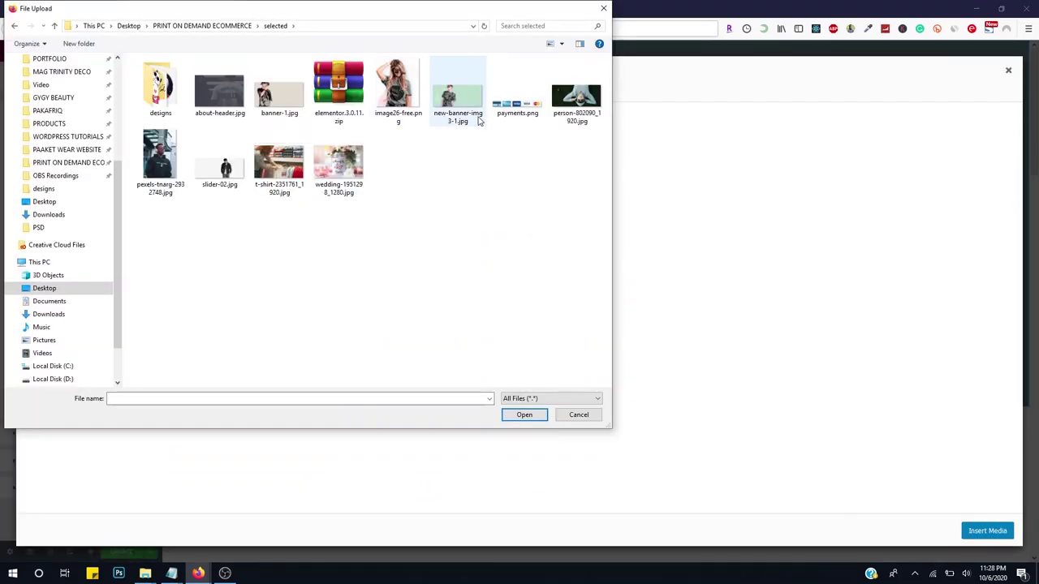
Upload person-802090_1920.jpg and insert it as the hero section's background image.
double_click(577, 101)
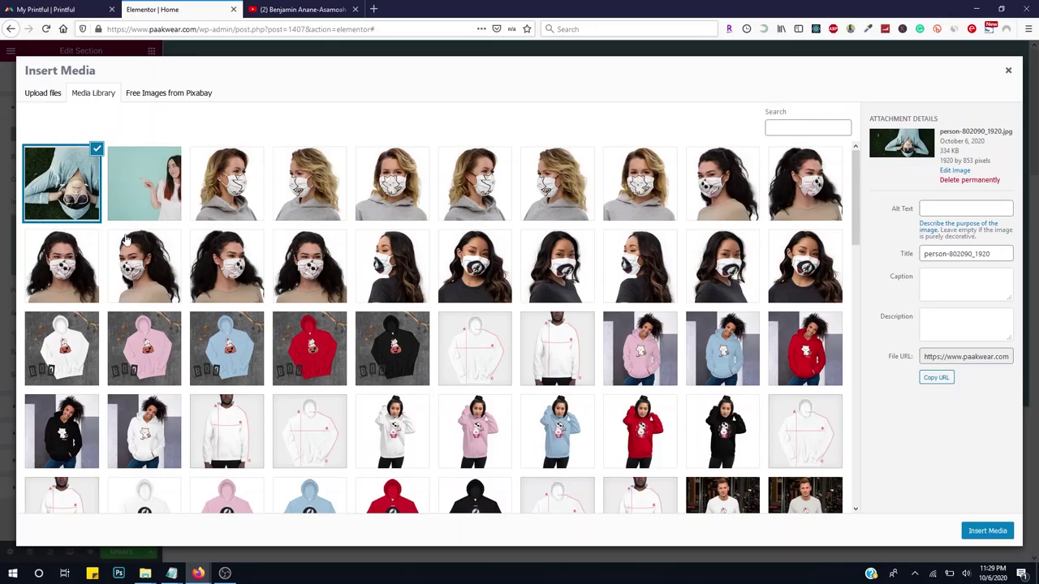
left_click(91, 163)
left_click(91, 163)
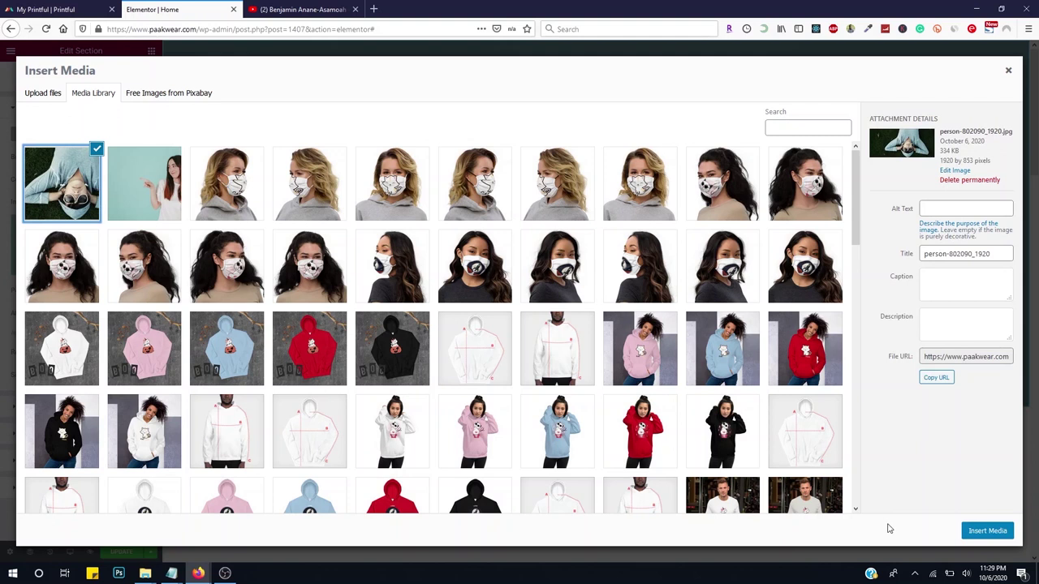
left_click(984, 532)
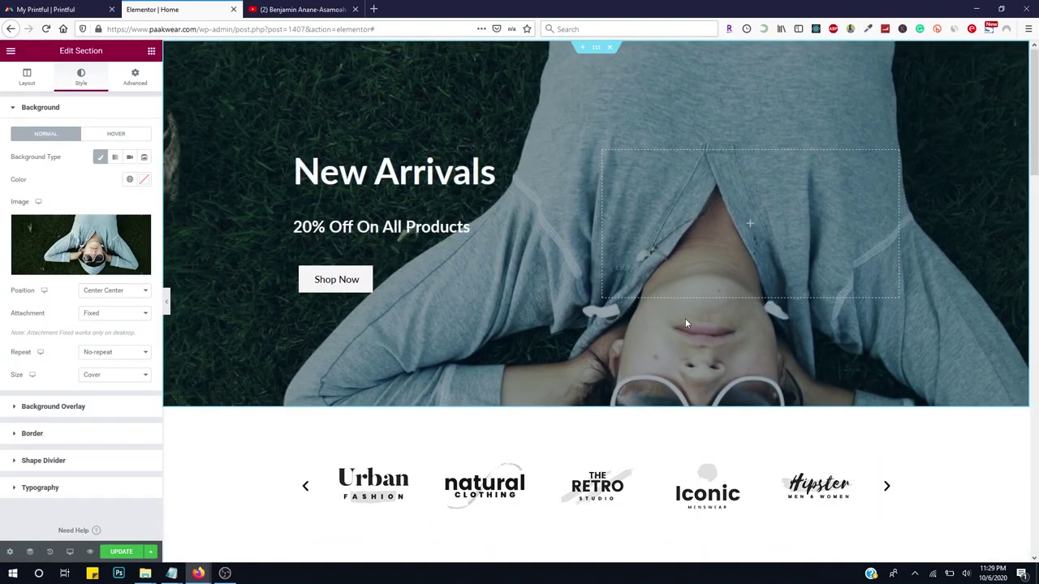
Position the hero background at Center Center and change its attachment from Fixed to Default.
left_click(108, 297)
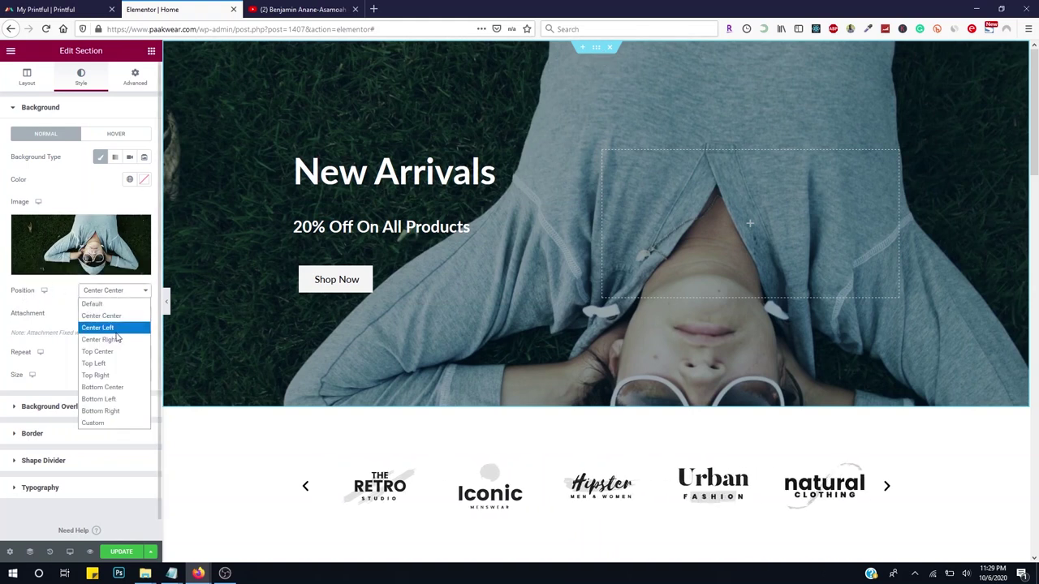
left_click(113, 375)
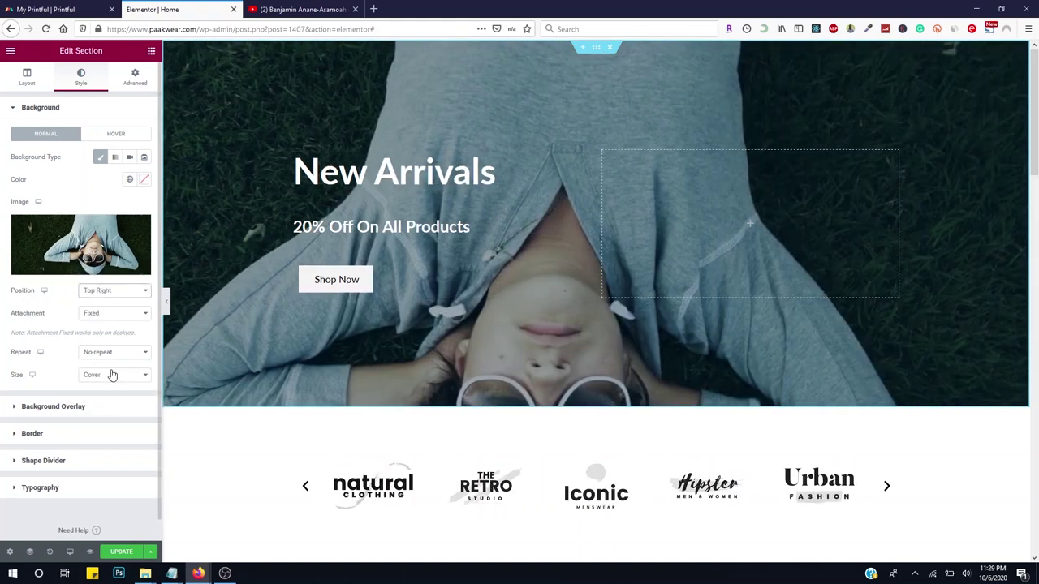
left_click(109, 317)
left_click(109, 326)
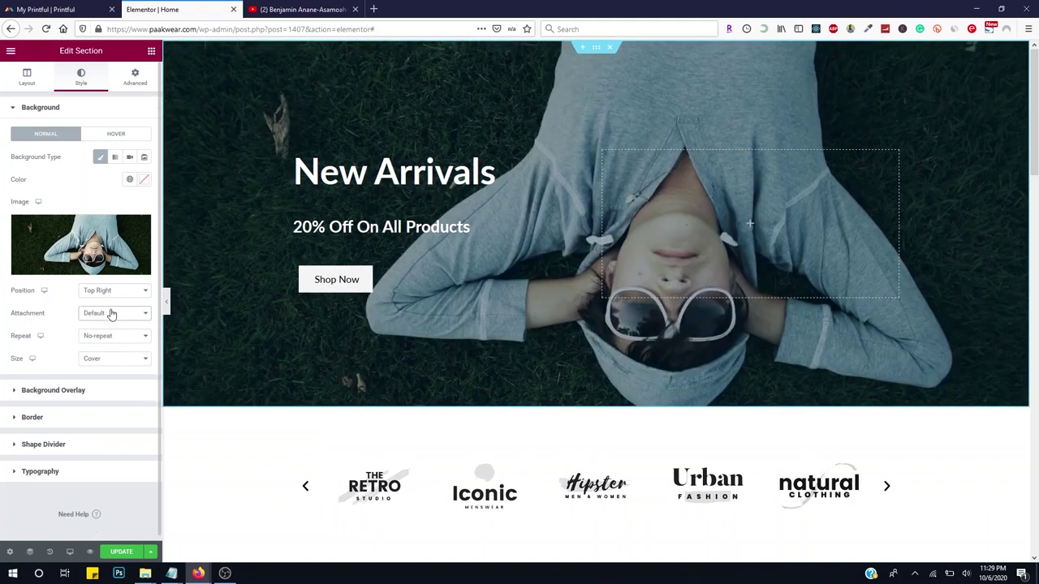
left_click(112, 316)
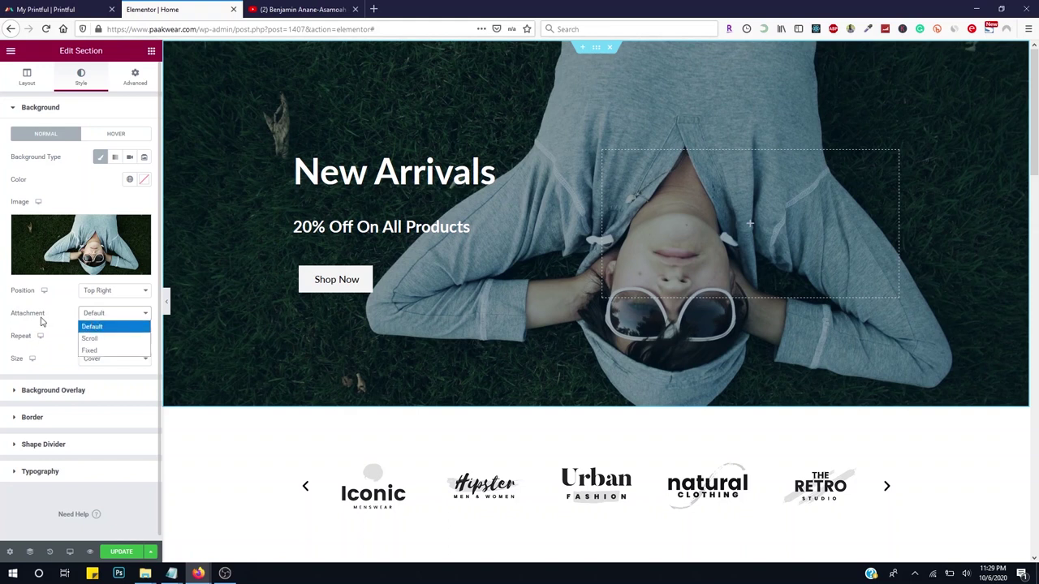
left_click(96, 329)
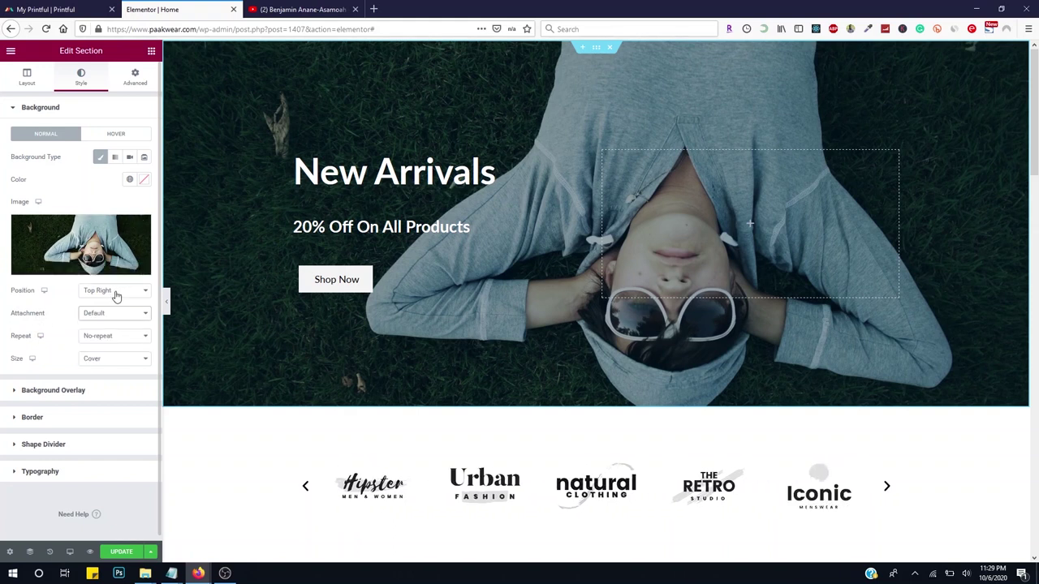
left_click(117, 293)
left_click(114, 315)
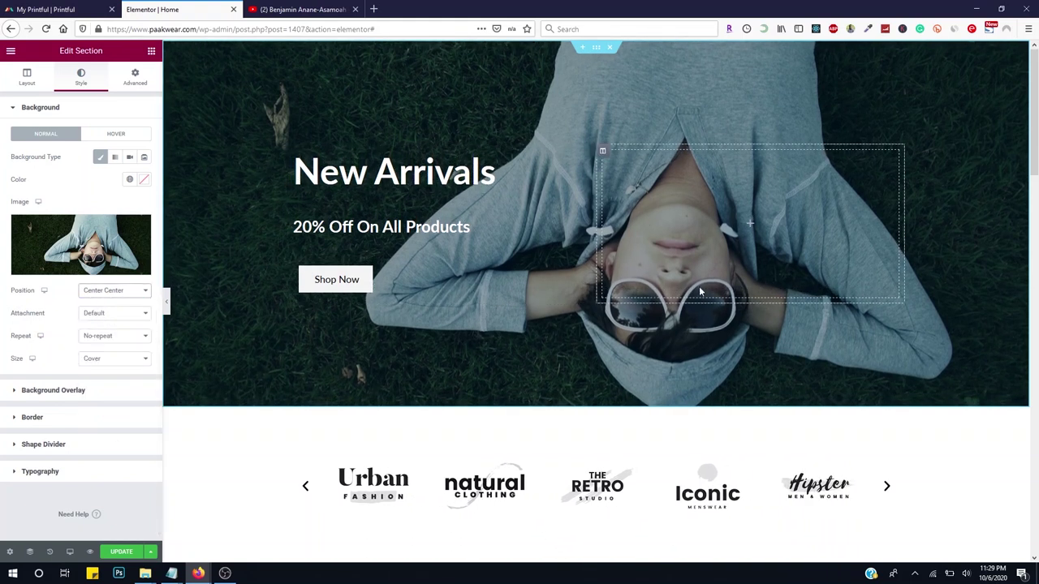
Delete the logo carousel and its emptied column above the promo cards.
scroll(565, 303, "down", 3)
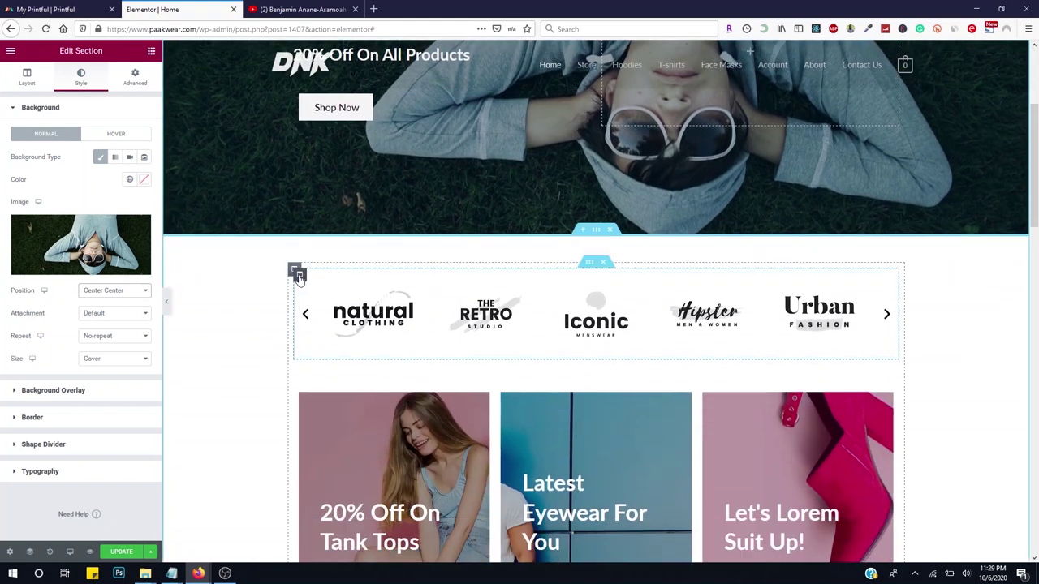
right_click(298, 274)
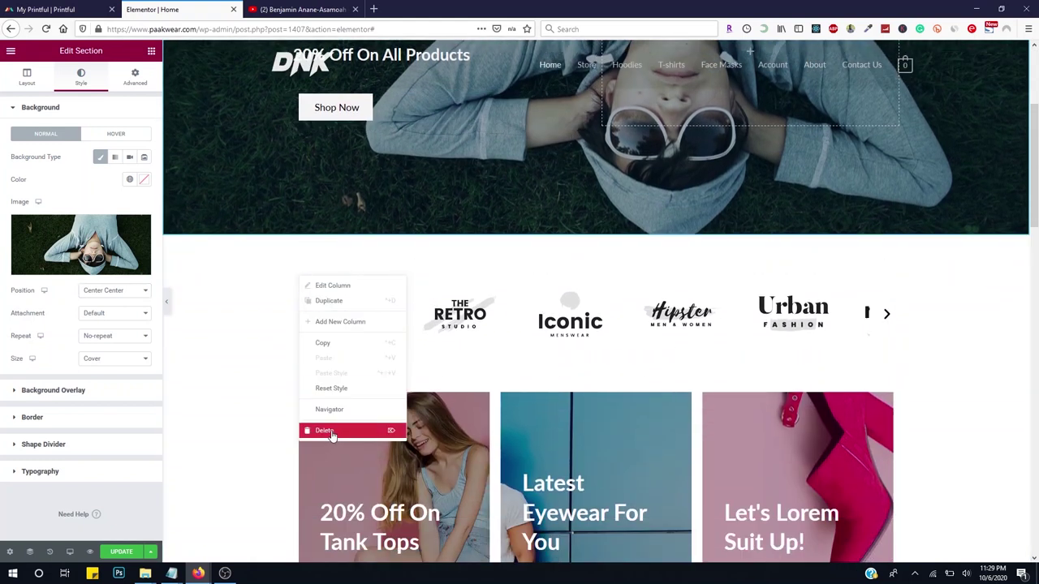
left_click(331, 429)
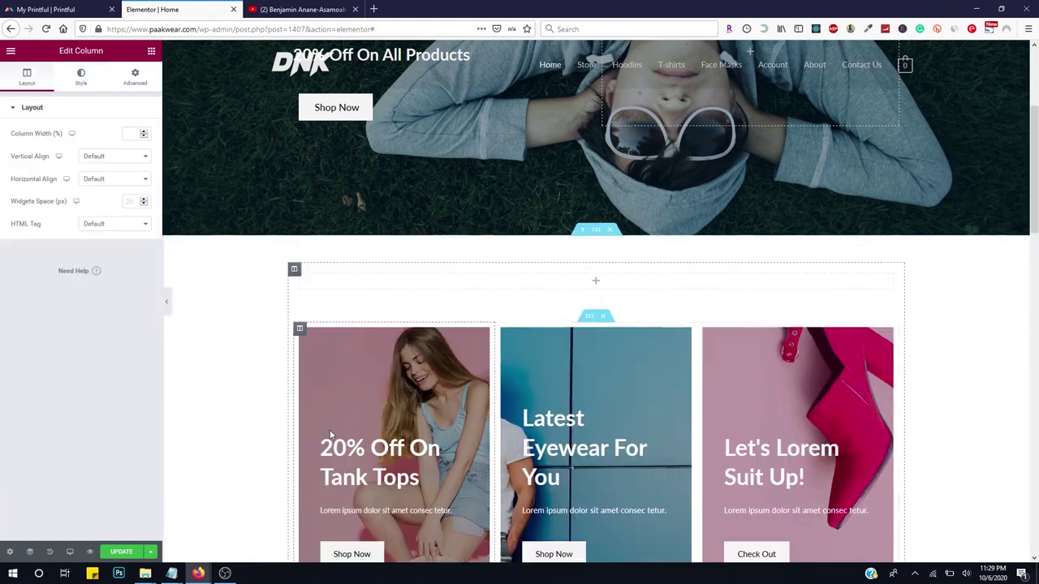
right_click(296, 275)
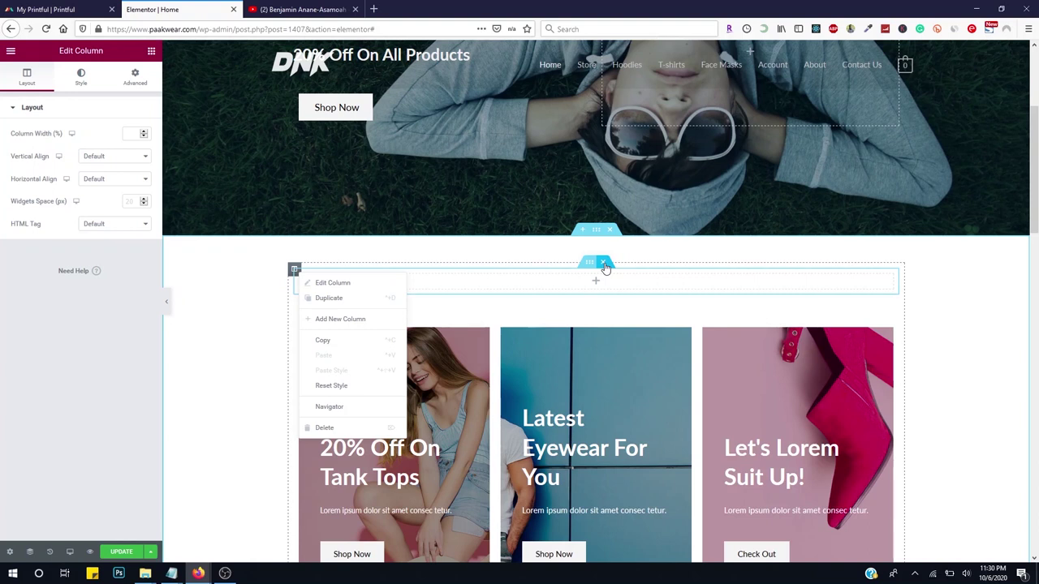
key("Delete")
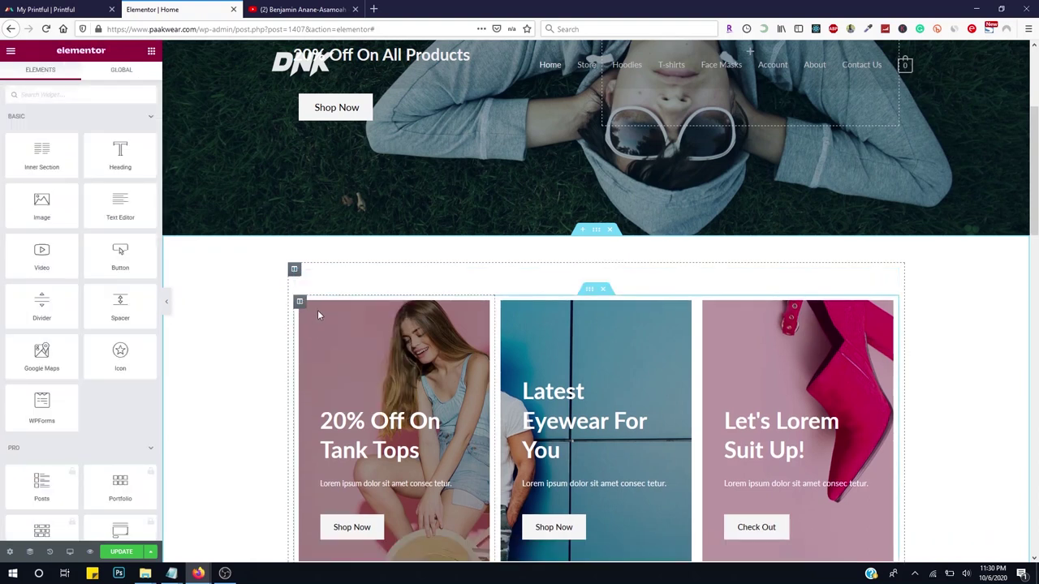
scroll(409, 320, "down", 3)
scroll(410, 303, "up", 1)
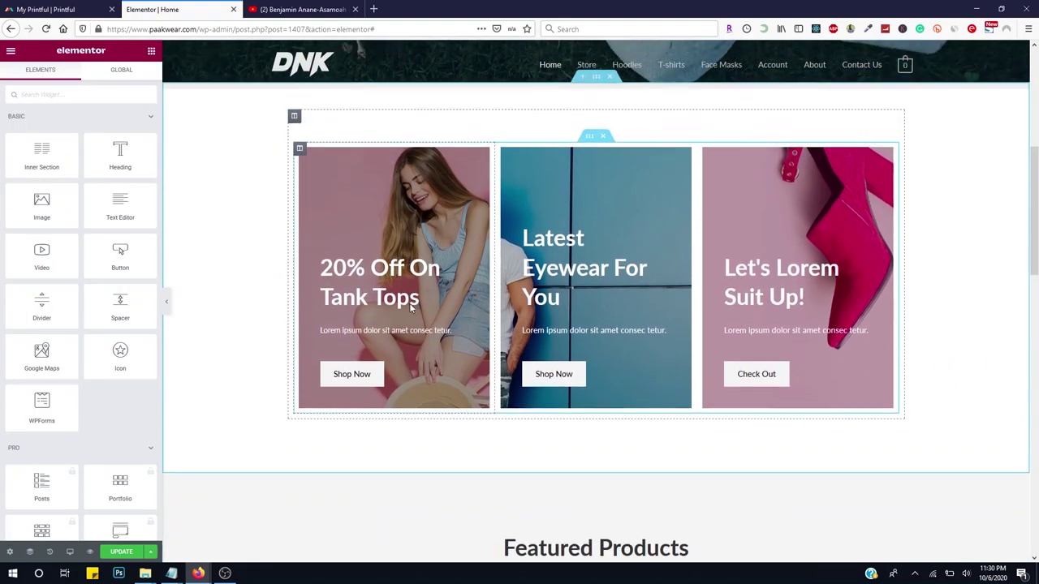
Open the Edit Column settings for the first promo card's column.
left_click(299, 191)
scroll(299, 171, "down", 1)
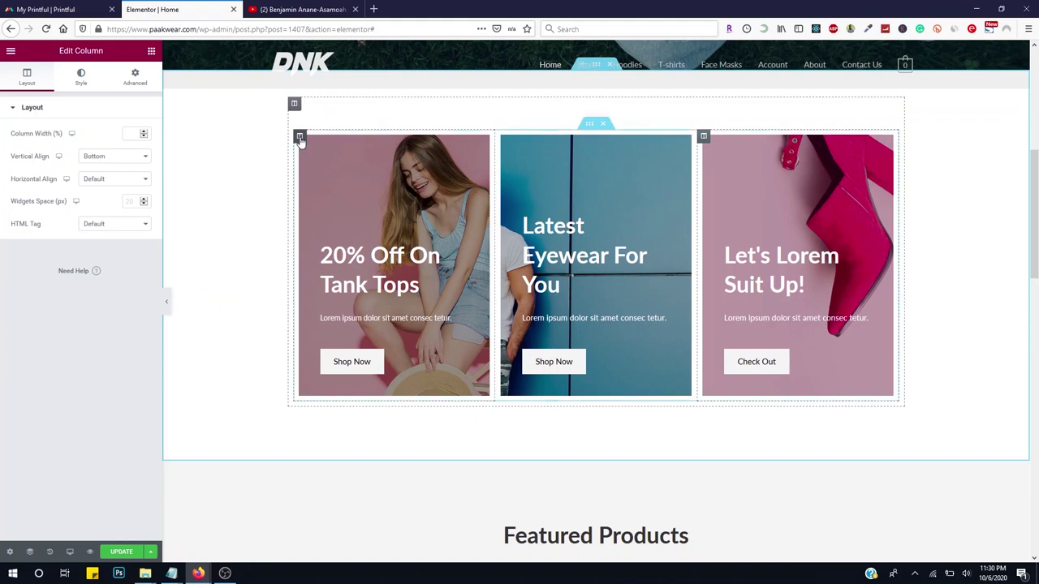
right_click(300, 138)
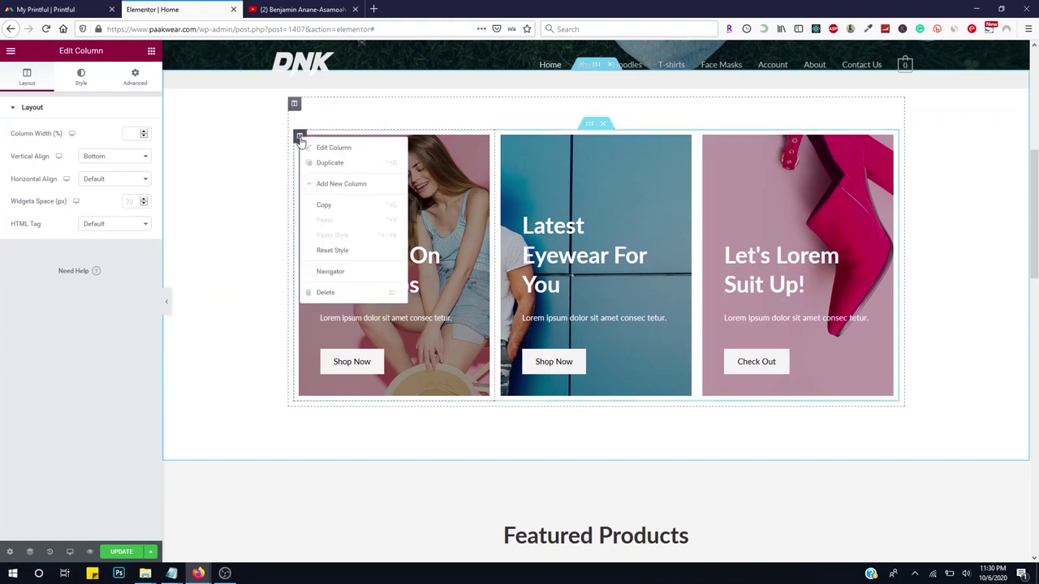
left_click(318, 147)
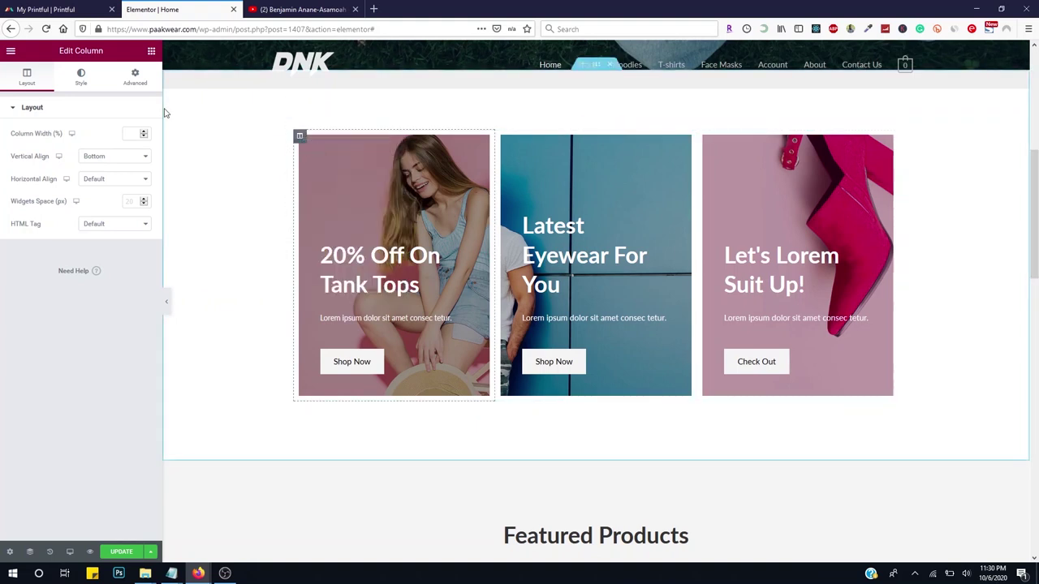
Upload image26-free.png as the first card's column background, positioned Center Center.
left_click(82, 77)
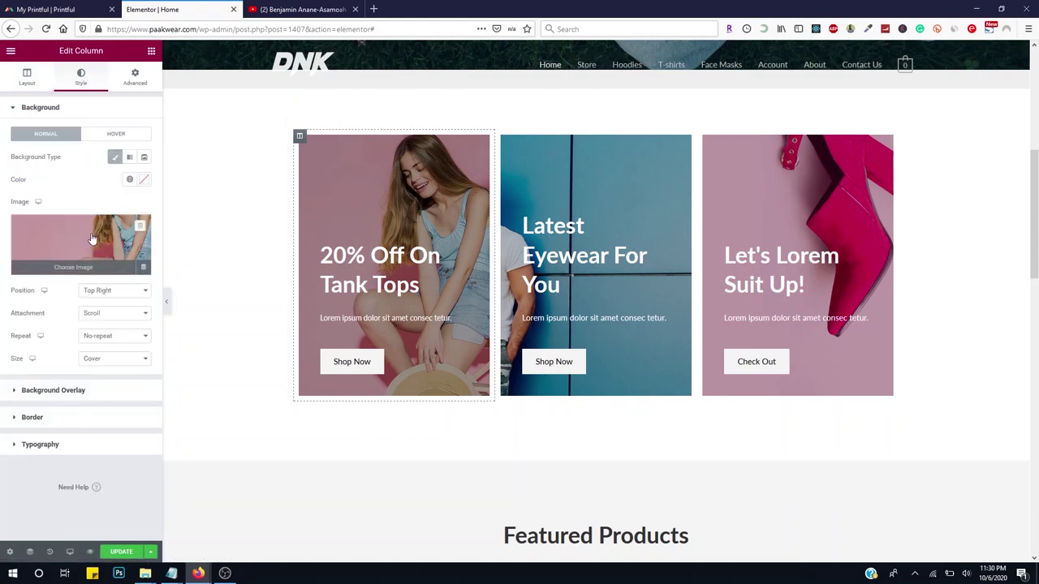
left_click(92, 235)
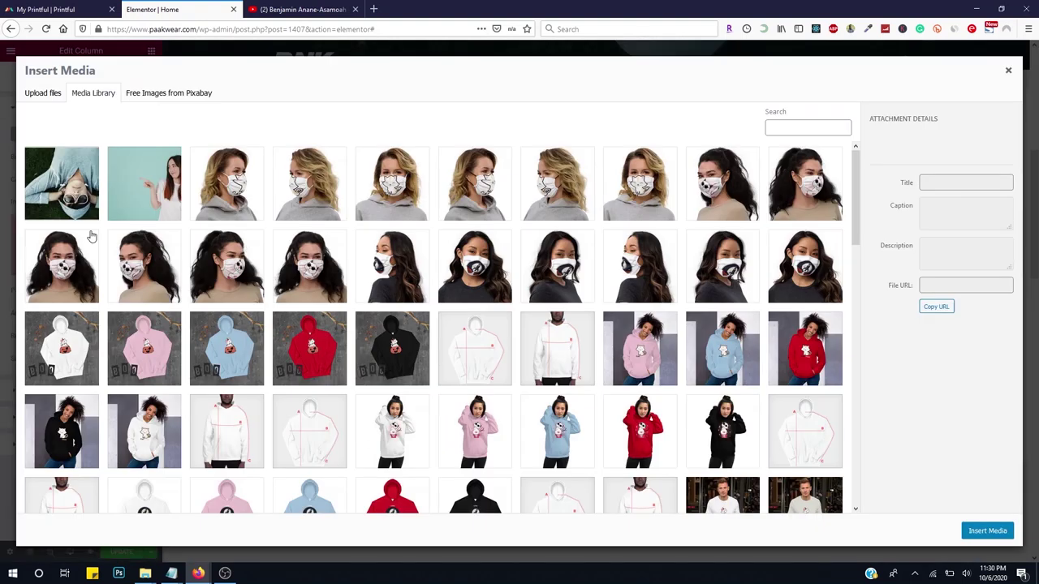
left_click(45, 93)
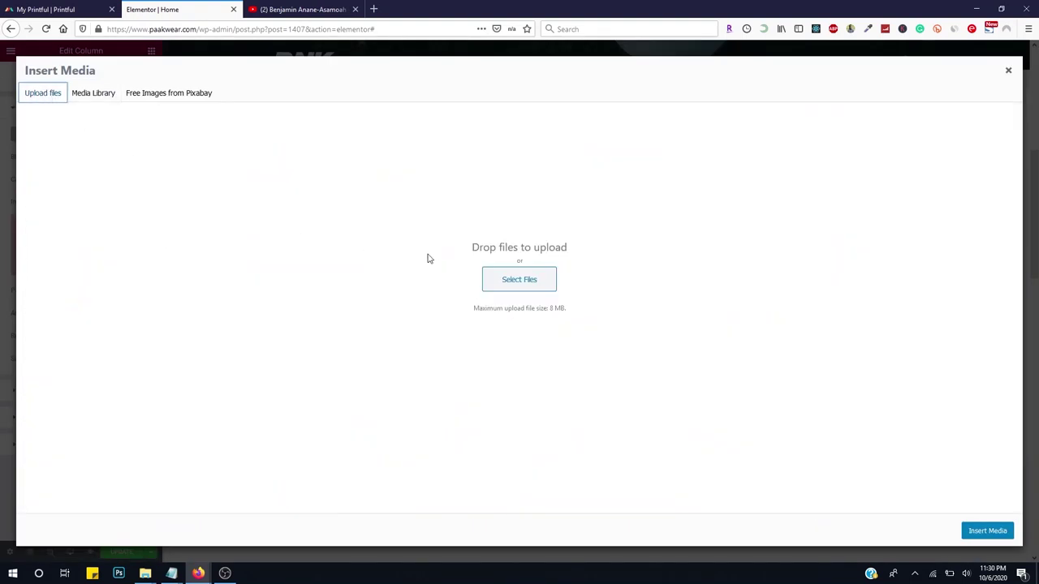
left_click(499, 275)
double_click(395, 101)
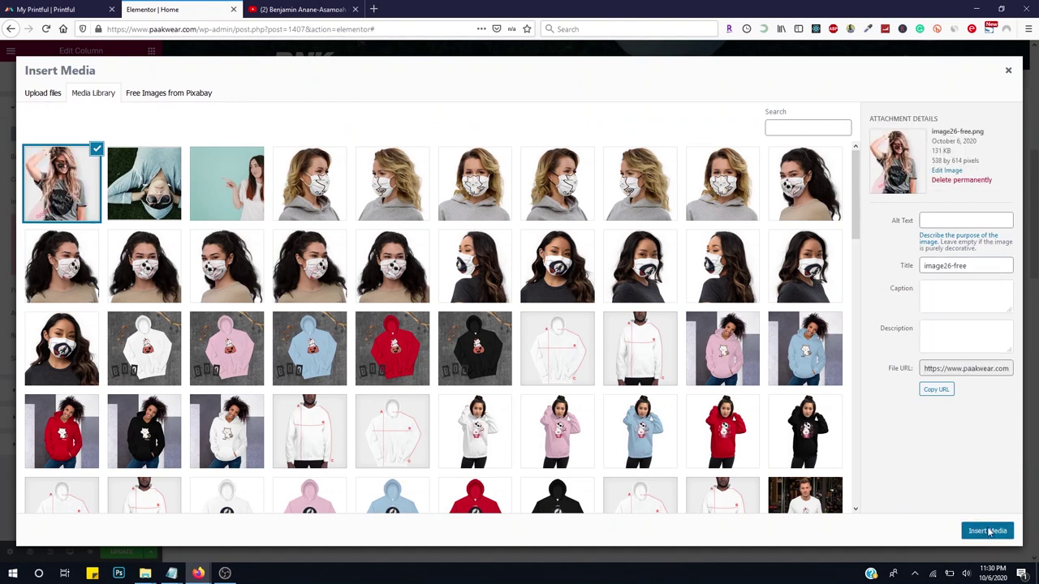
left_click(987, 531)
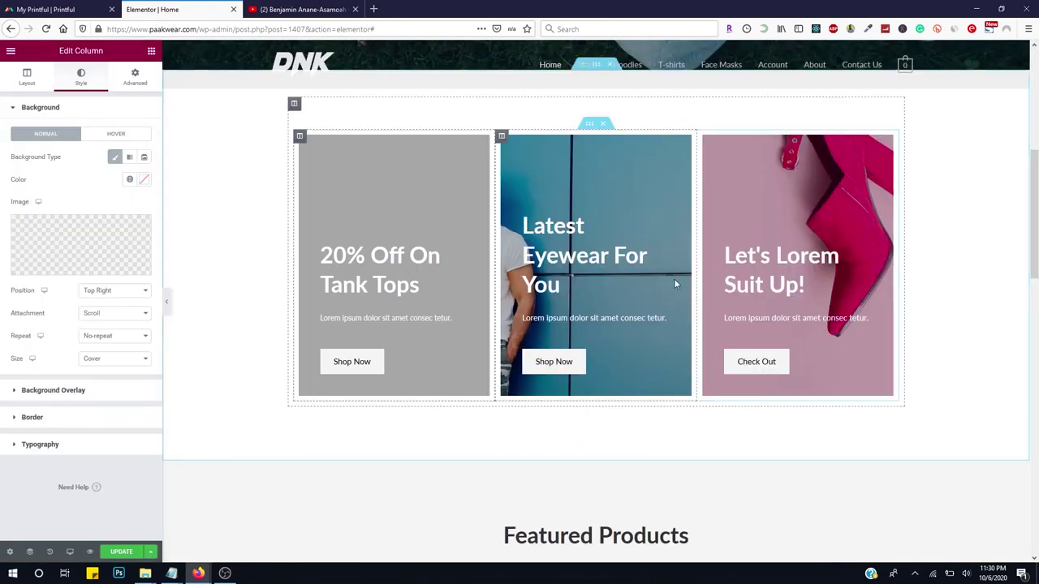
left_click(108, 292)
left_click(116, 316)
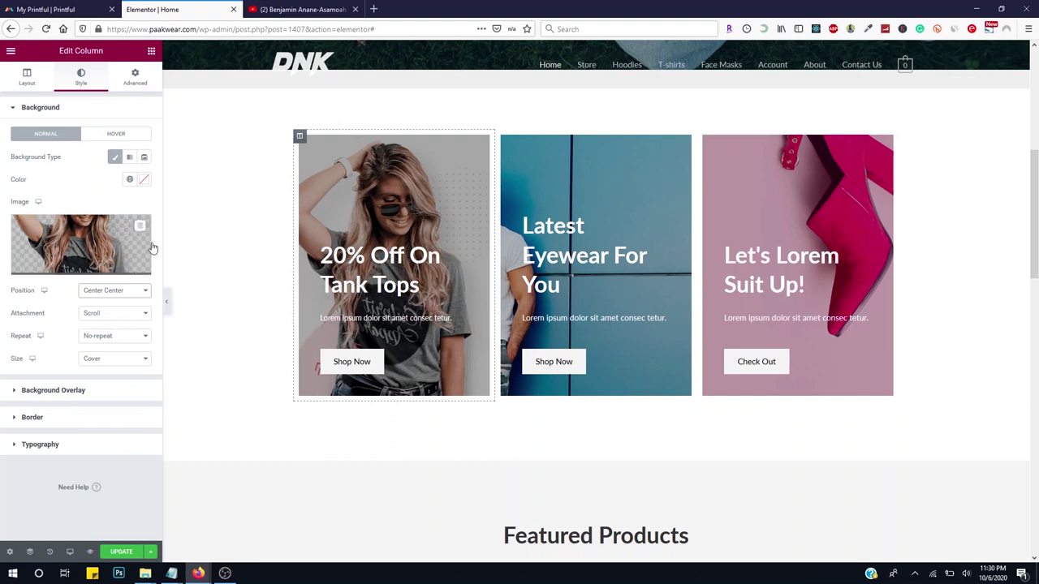
left_click(366, 286)
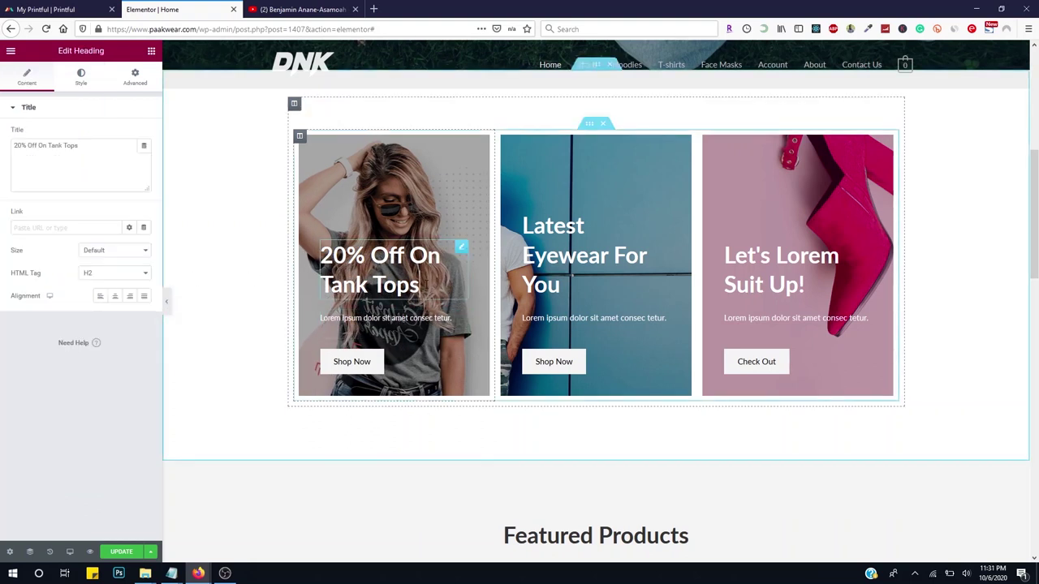
Replace the card heading with 'T-shirts' and the placeholder paragraph with 'Bestsellers'.
key("ctrl+a")
type("T")
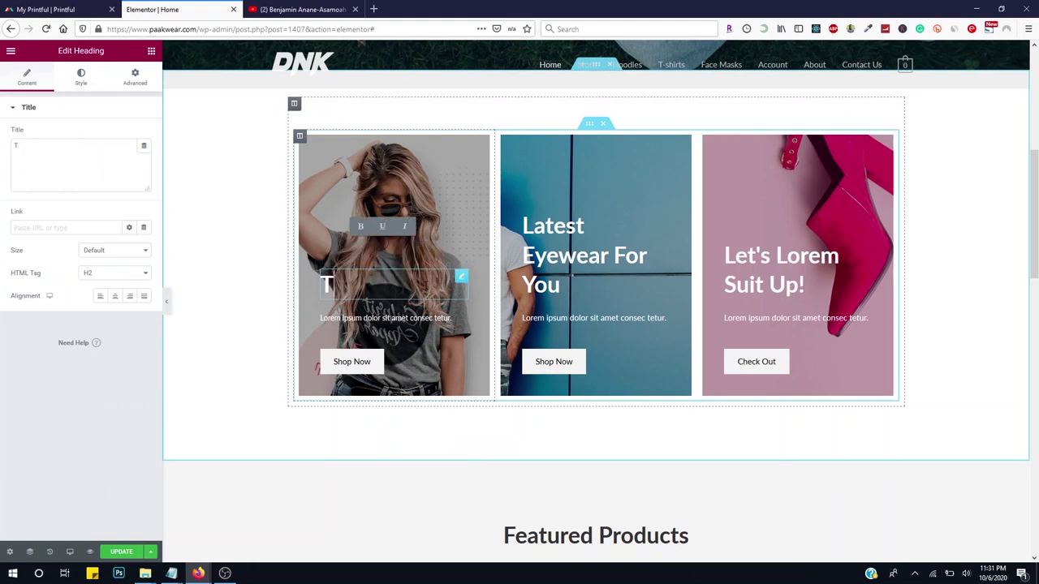
type("-shr")
type("irts")
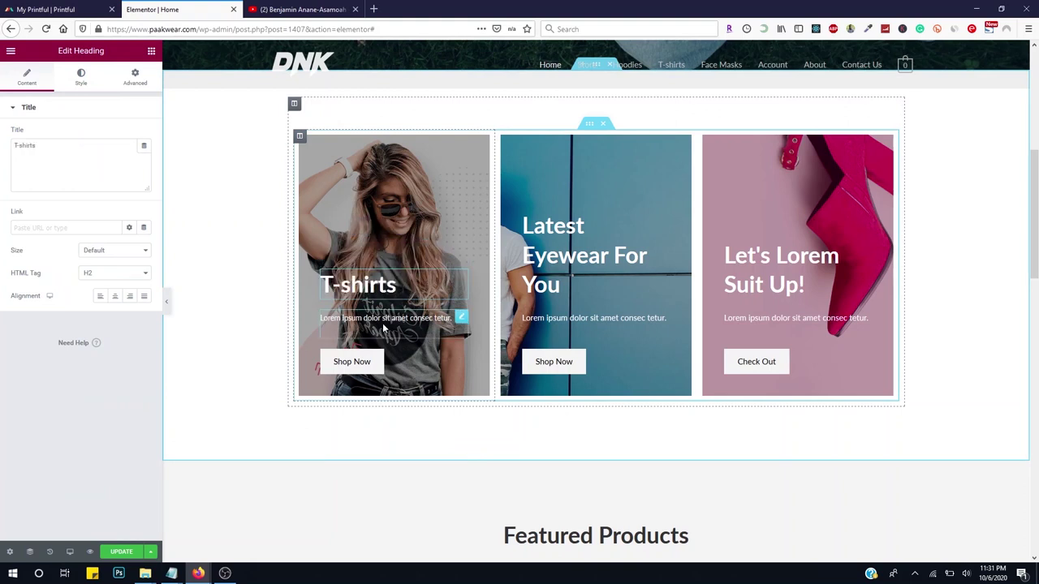
left_click(383, 320)
key("ctrl+a")
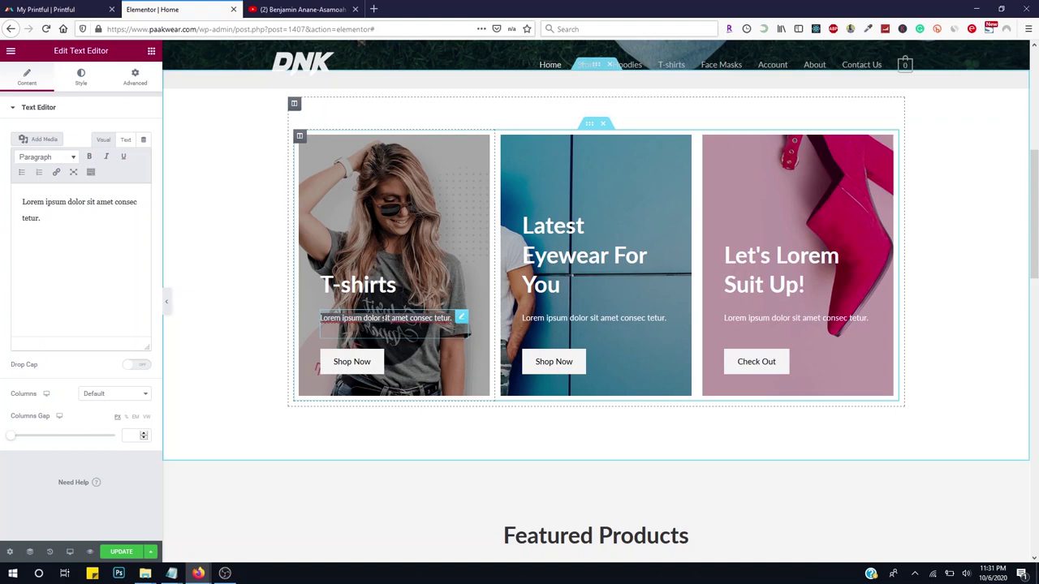
type("Bestsellers")
left_click(459, 279)
left_click(460, 278)
left_click(461, 279)
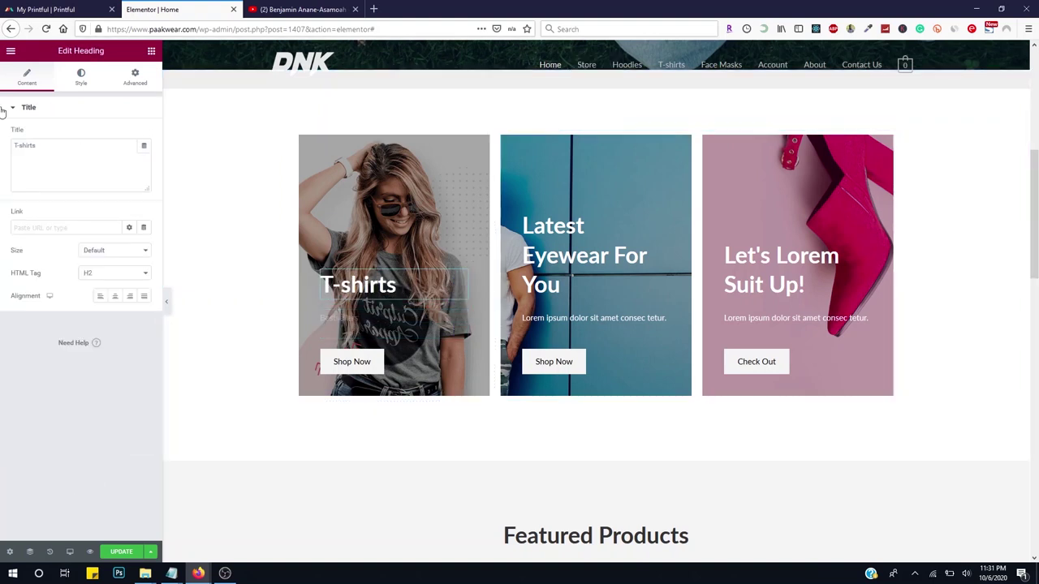
Set the T-shirts heading typography to weight 800 and size 53.
left_click(83, 78)
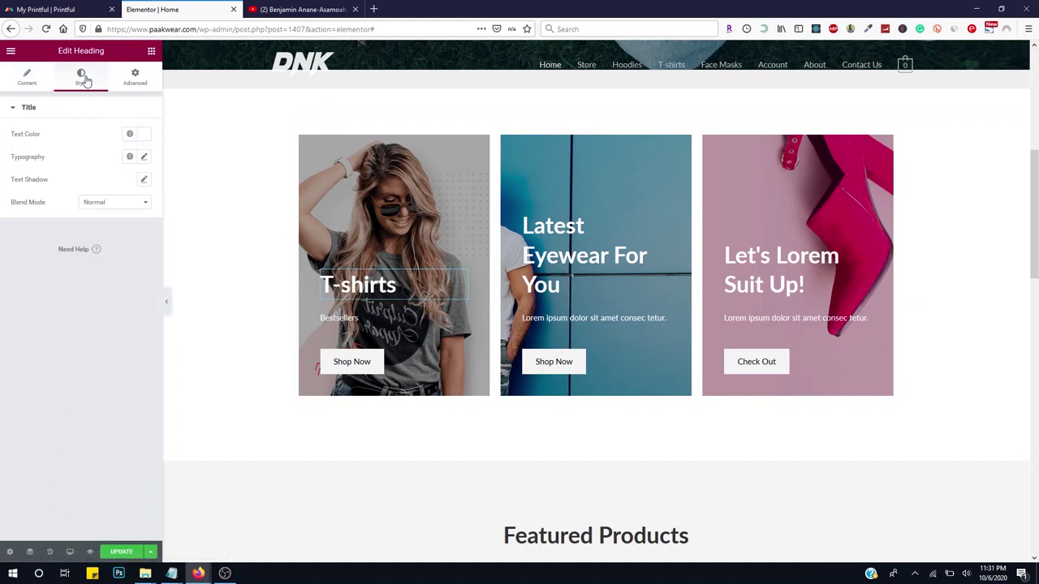
left_click(143, 158)
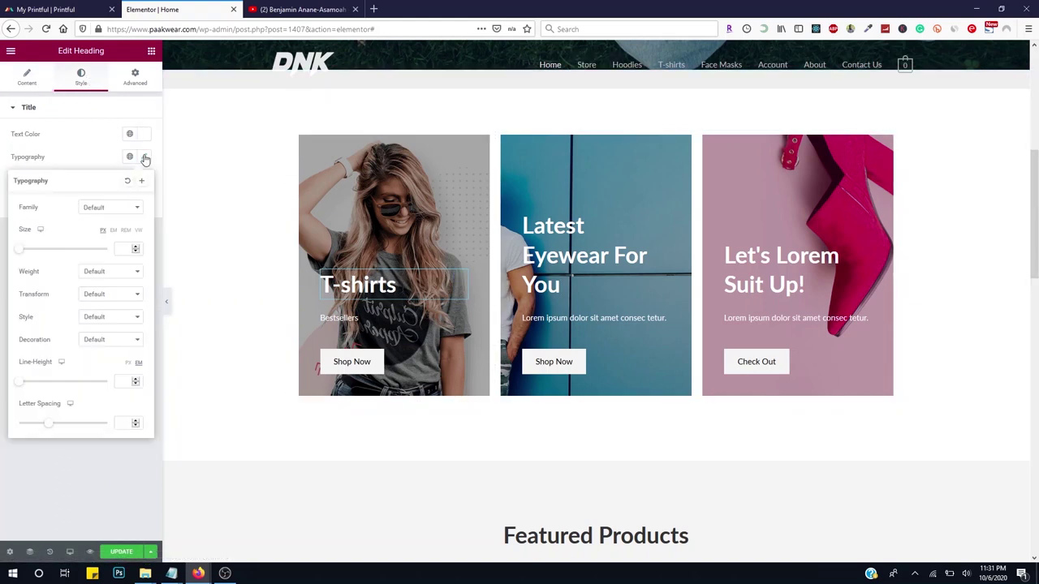
left_click(102, 273)
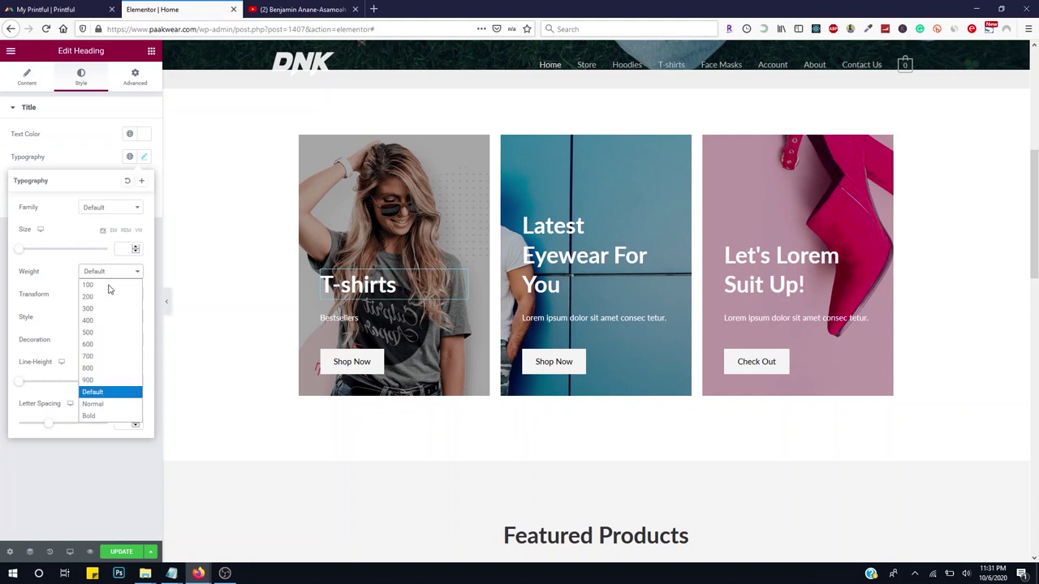
left_click(111, 357)
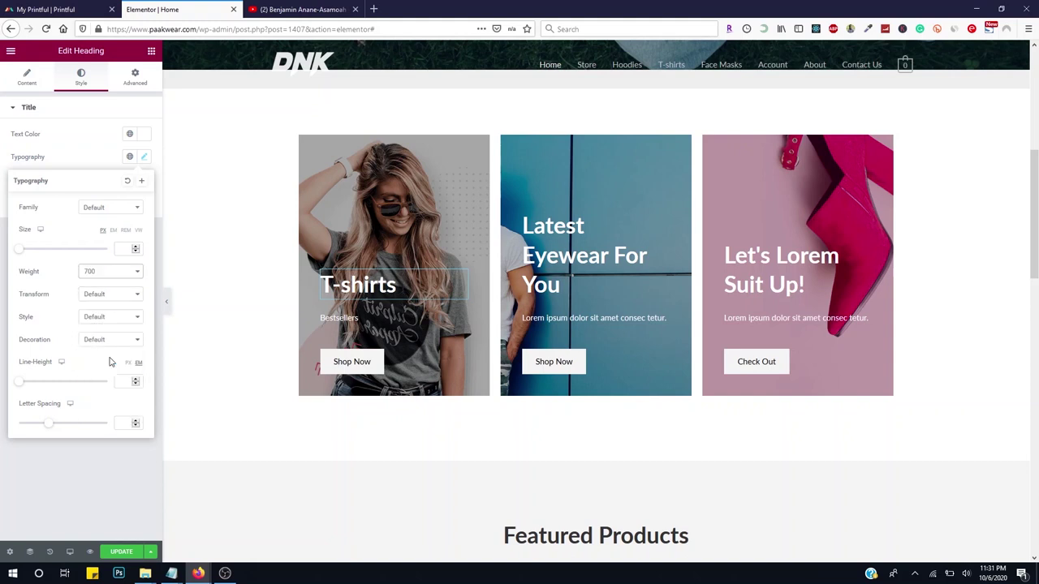
left_click(104, 274)
left_click(95, 368)
left_click_drag(23, 252, 45, 247)
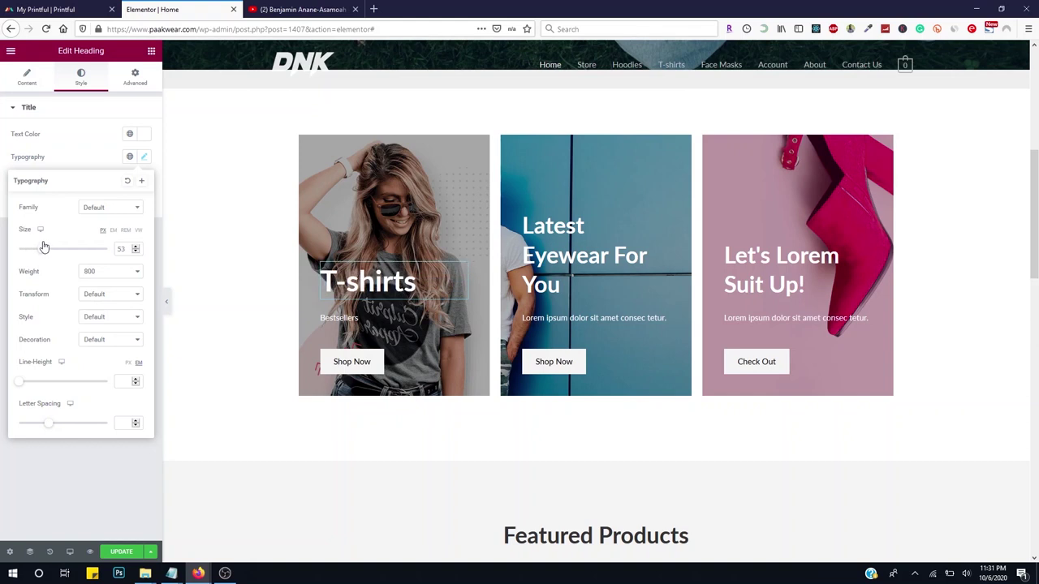
Enlarge the Bestsellers text typography to size 30.
left_click(462, 318)
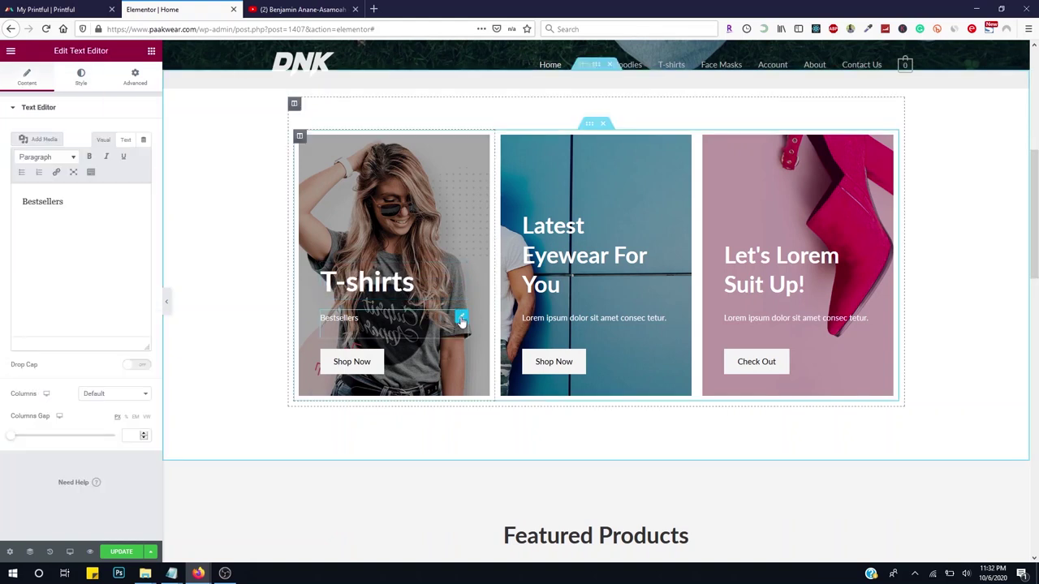
left_click(95, 72)
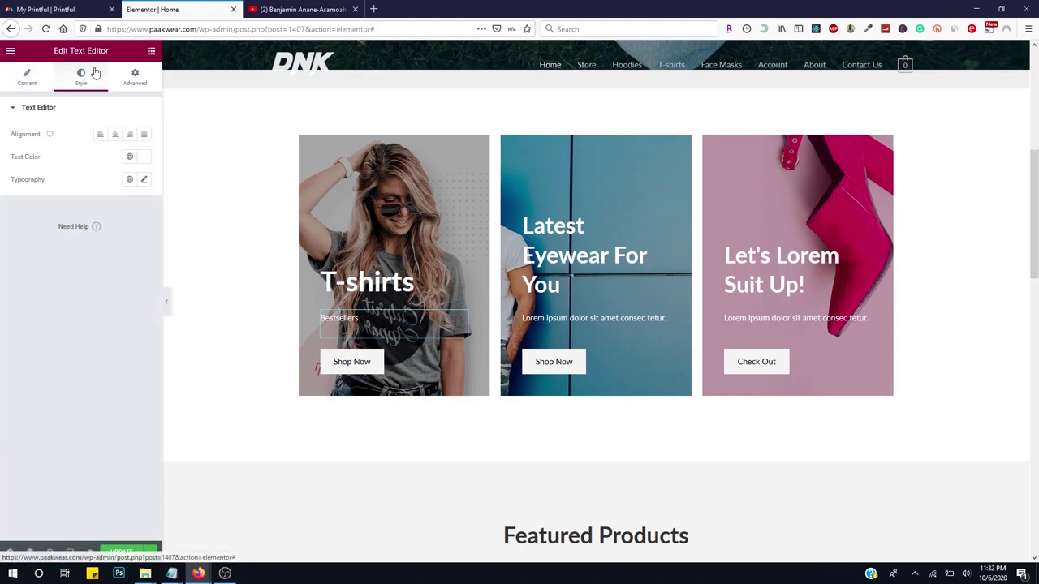
left_click(144, 181)
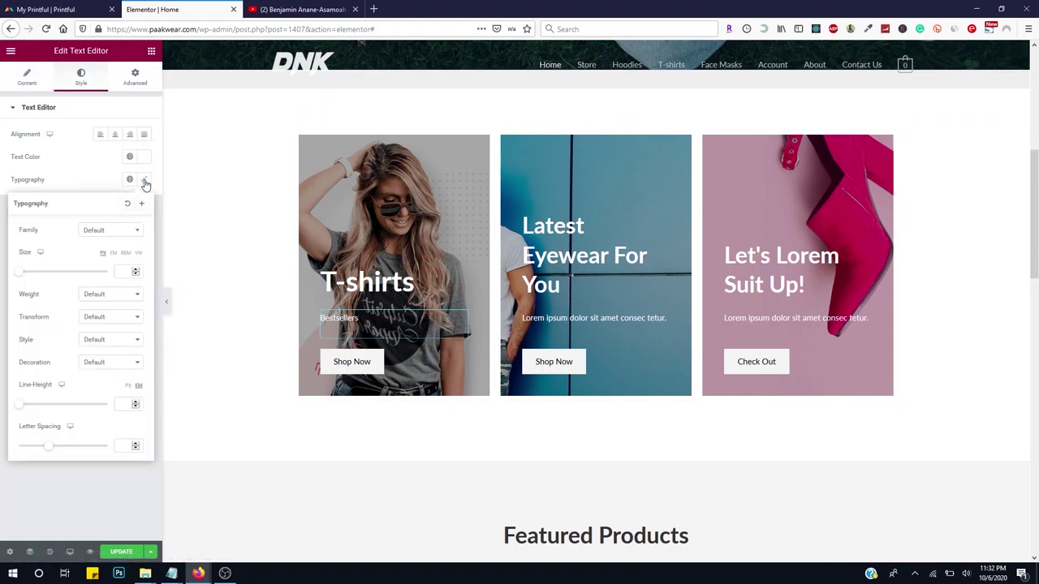
left_click_drag(21, 277, 30, 273)
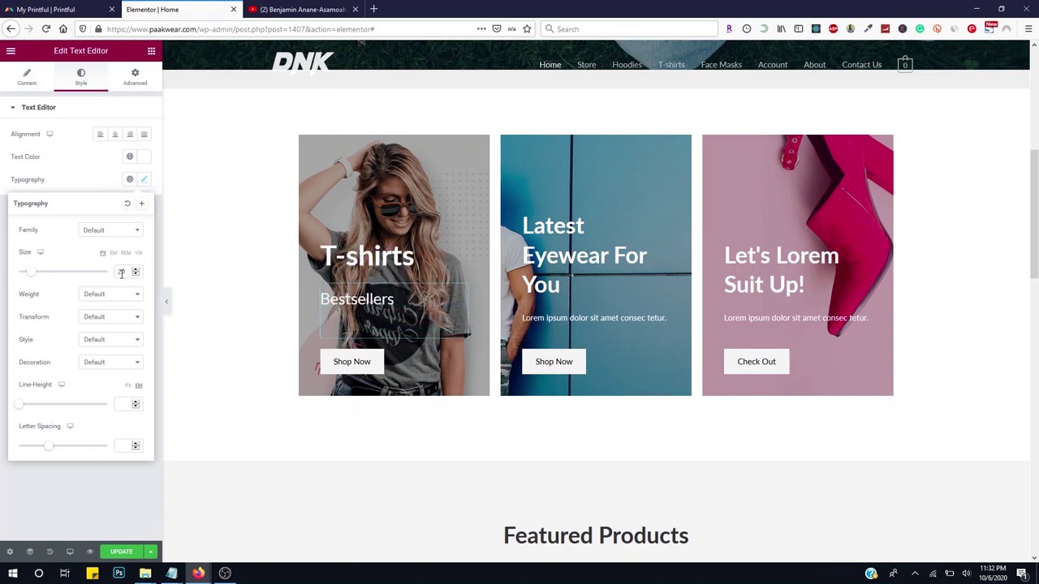
left_click(136, 271)
left_click(304, 140)
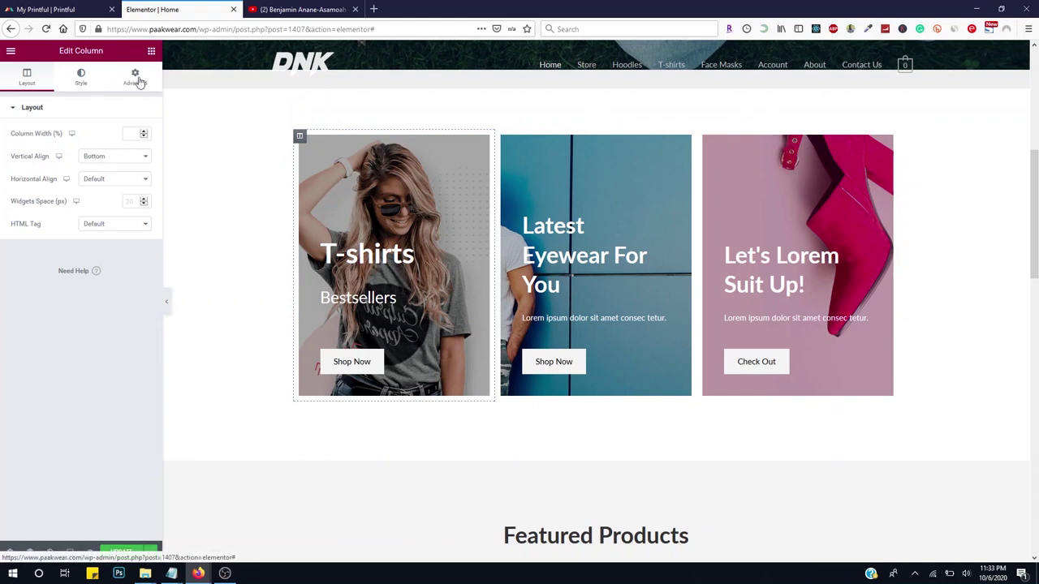
Remove the placeholder # link from the first card's Shop Now button.
left_click(135, 77)
left_click(461, 358)
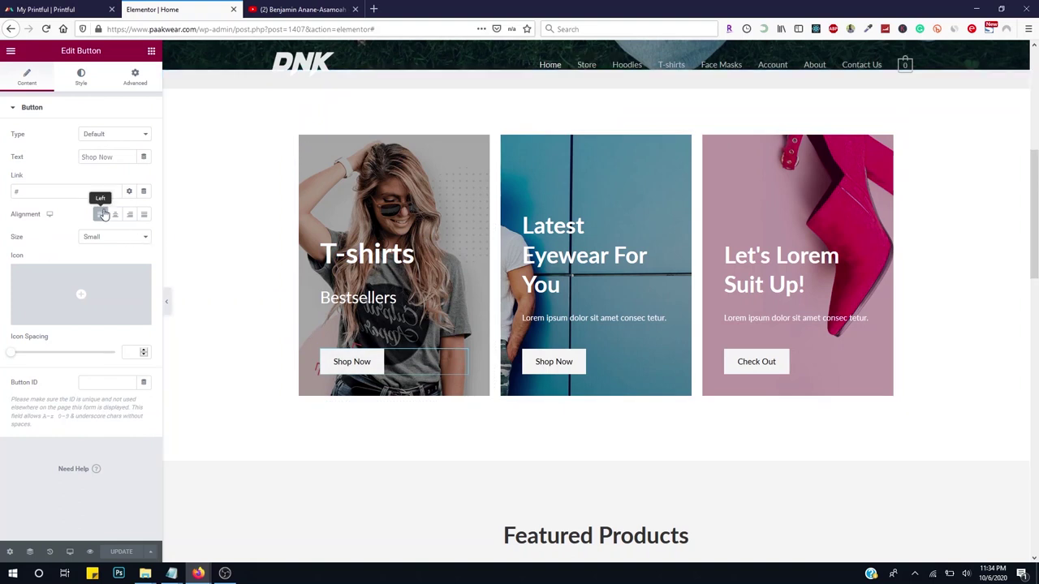
left_click_drag(37, 191, 3, 196)
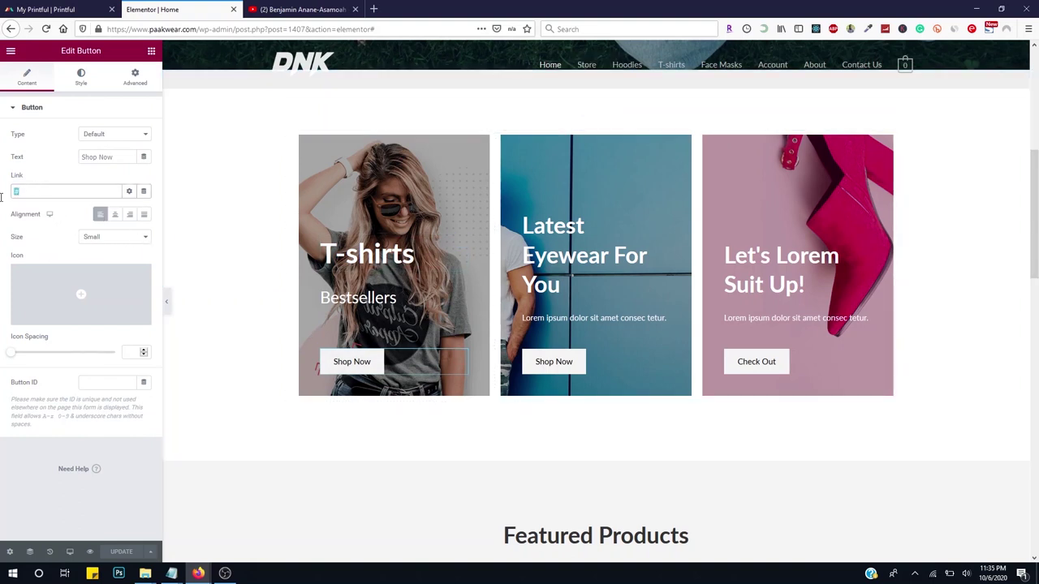
key("BackSpace")
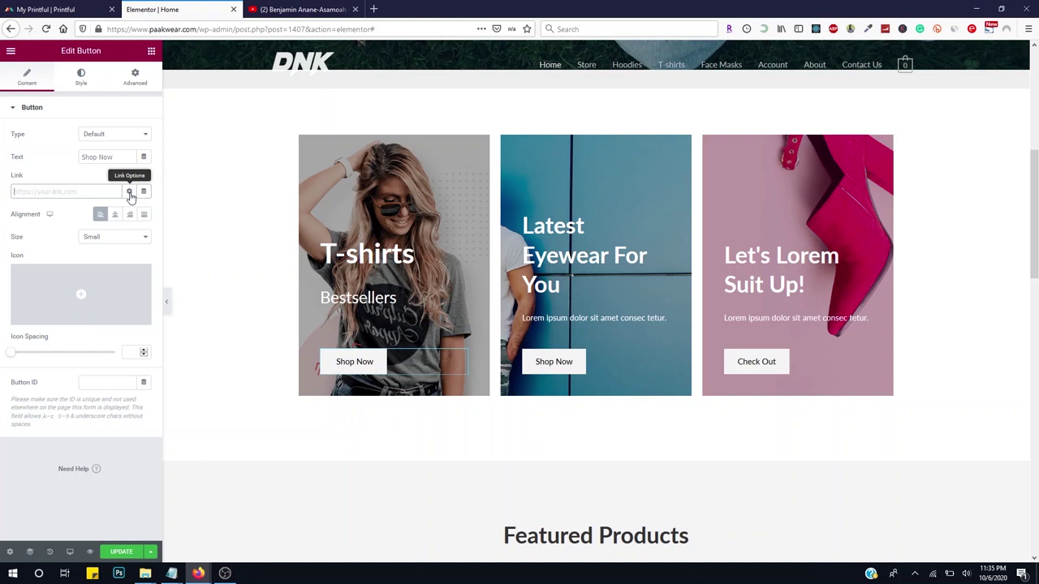
left_click(130, 191)
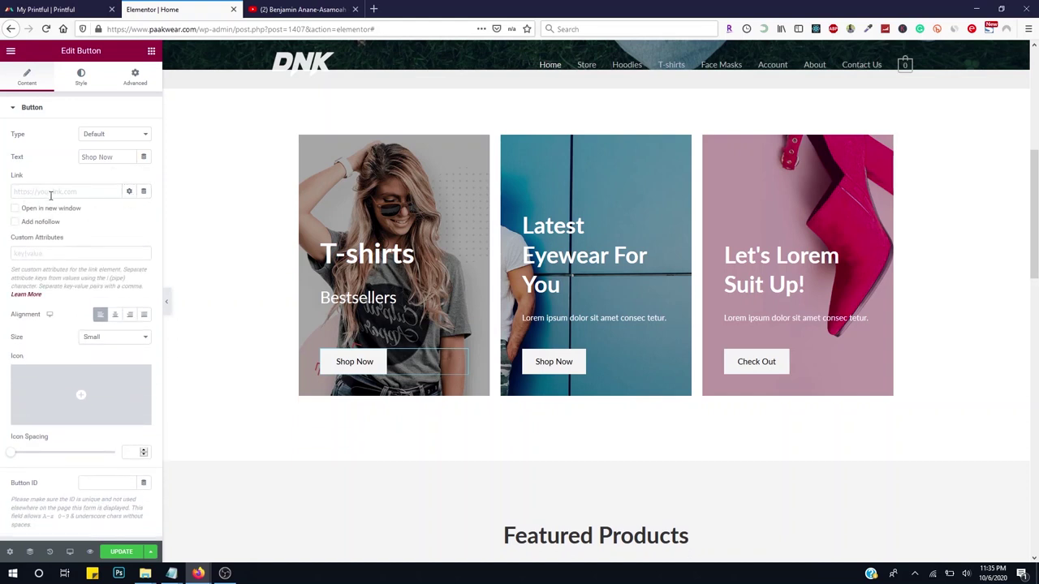
left_click(143, 193)
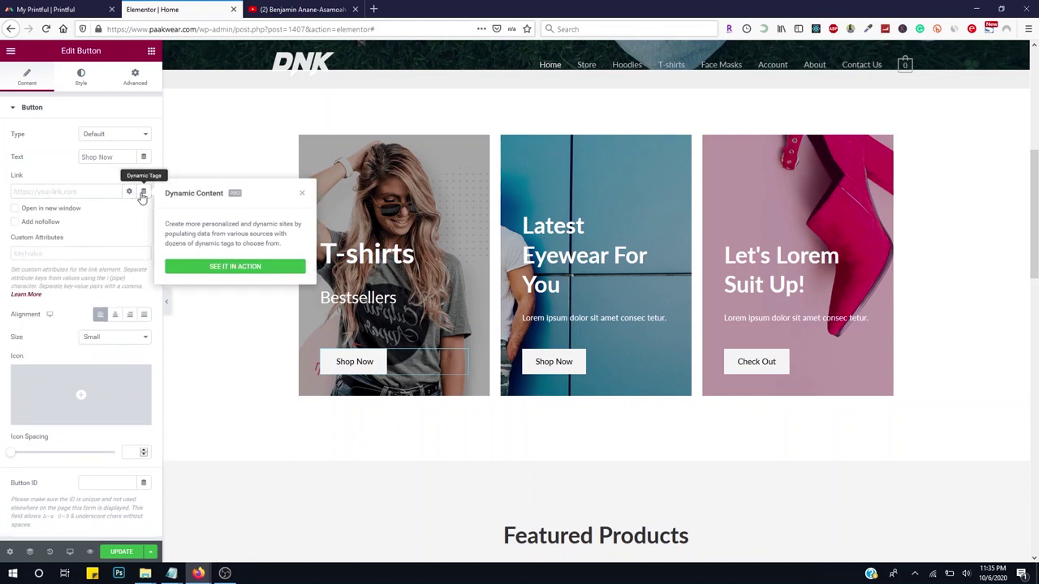
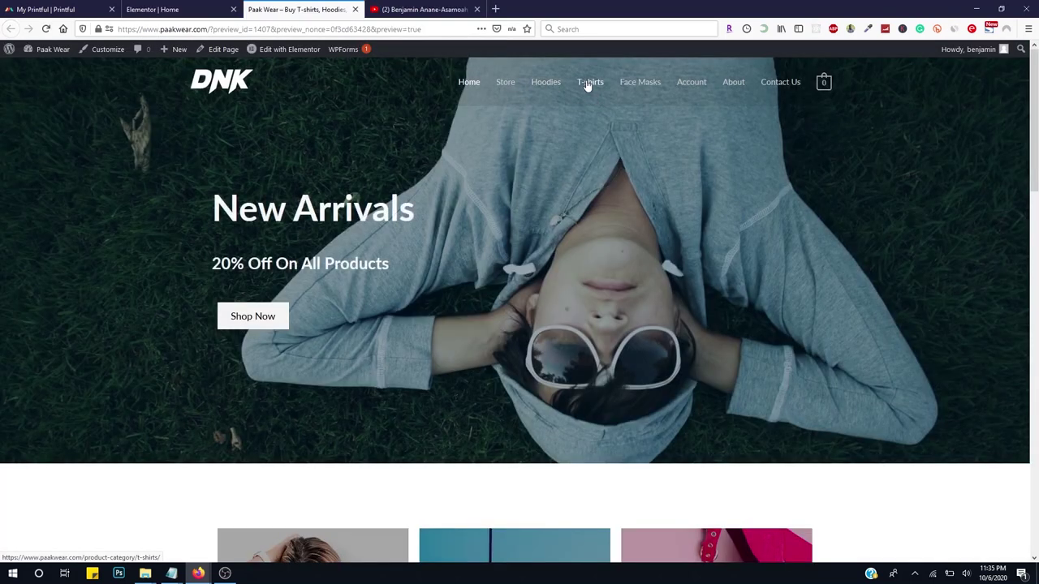
Link the T-shirts card's Shop Now button to the product-category/t-shirts/ page and update the page.
right_click(587, 84)
left_click(620, 167)
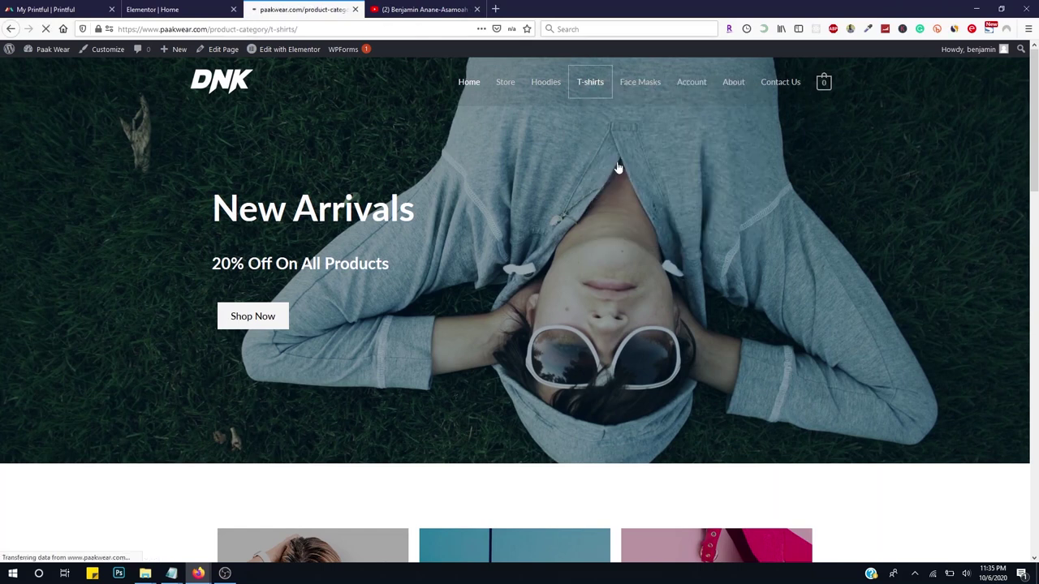
left_click(182, 9)
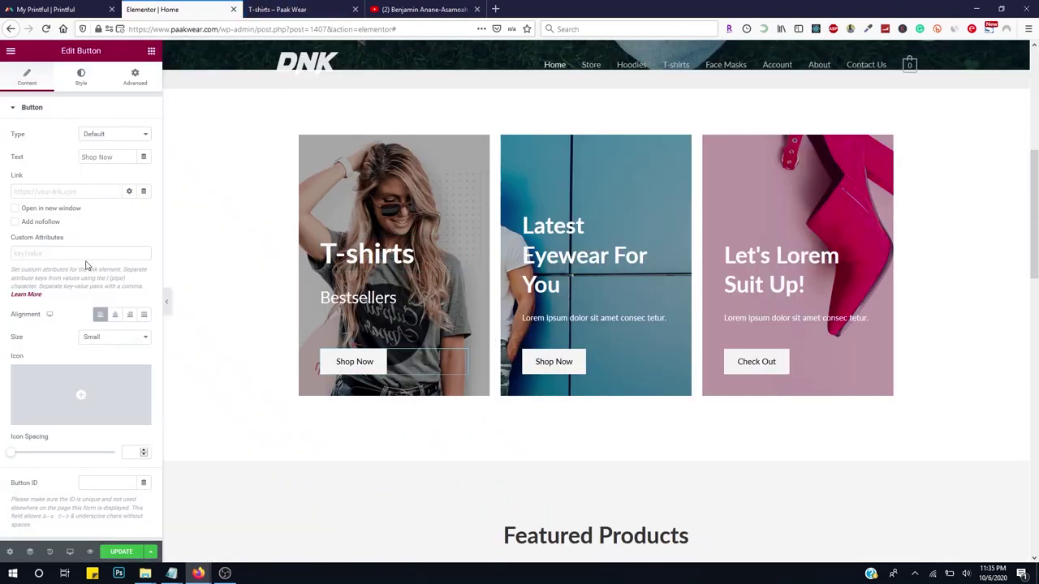
left_click(86, 191)
key("ctrl+v")
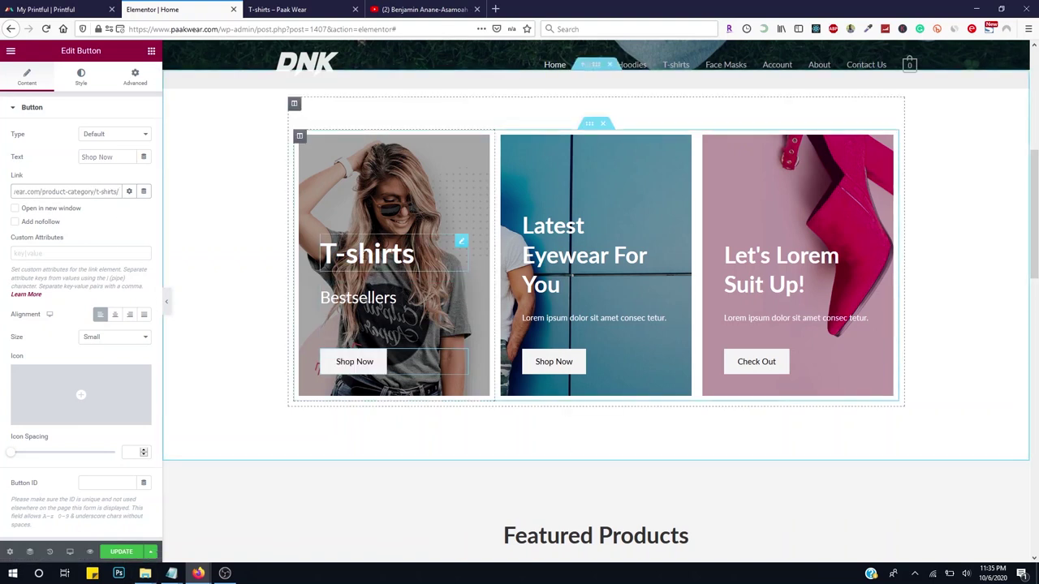
left_click(122, 552)
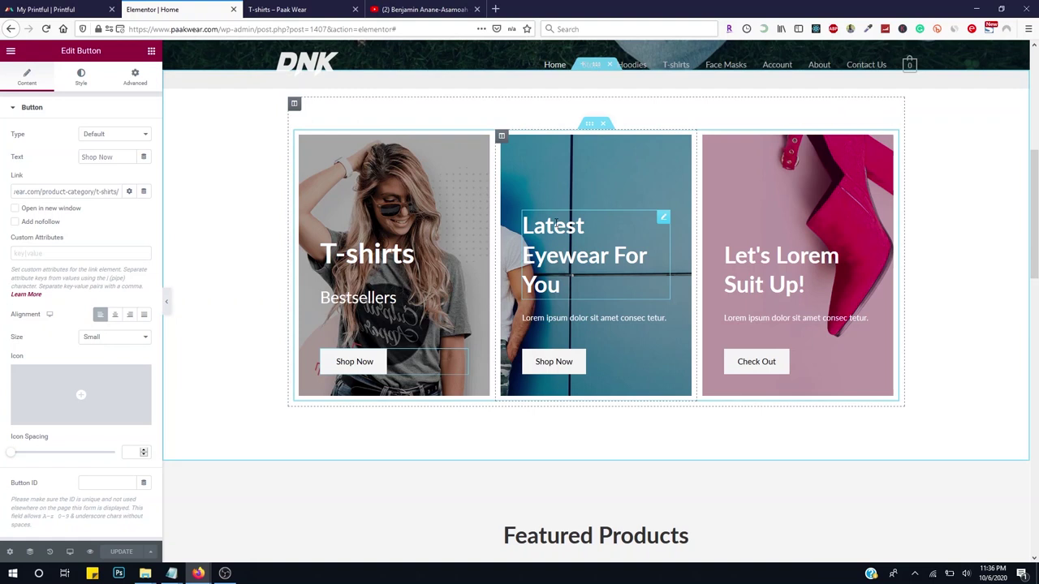
Retype the middle card's heading as 'Hoodies' and its paragraph as 'New arrivals'.
left_click(585, 258)
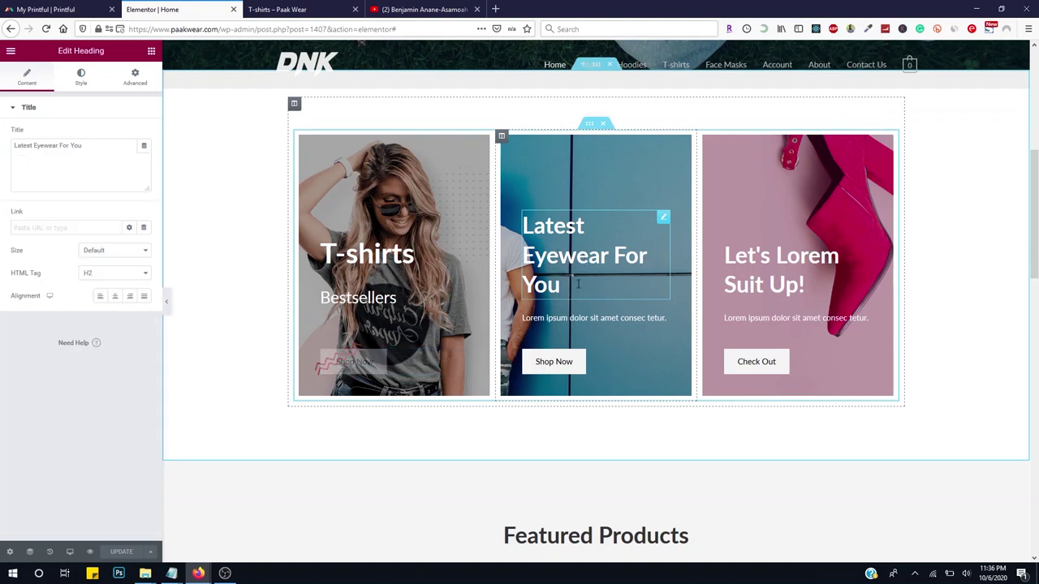
left_click_drag(561, 284, 524, 231)
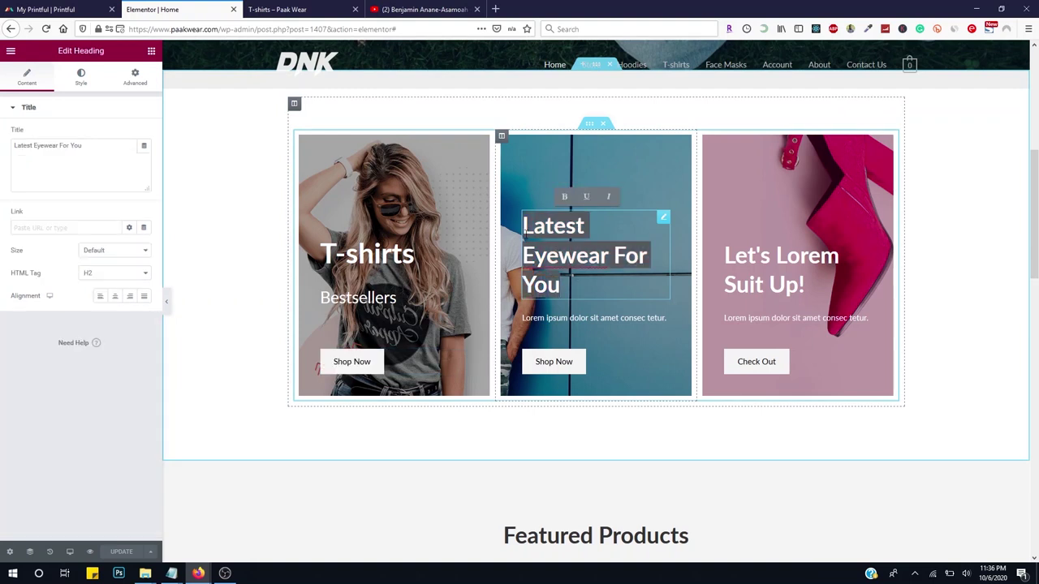
type("Hoodies")
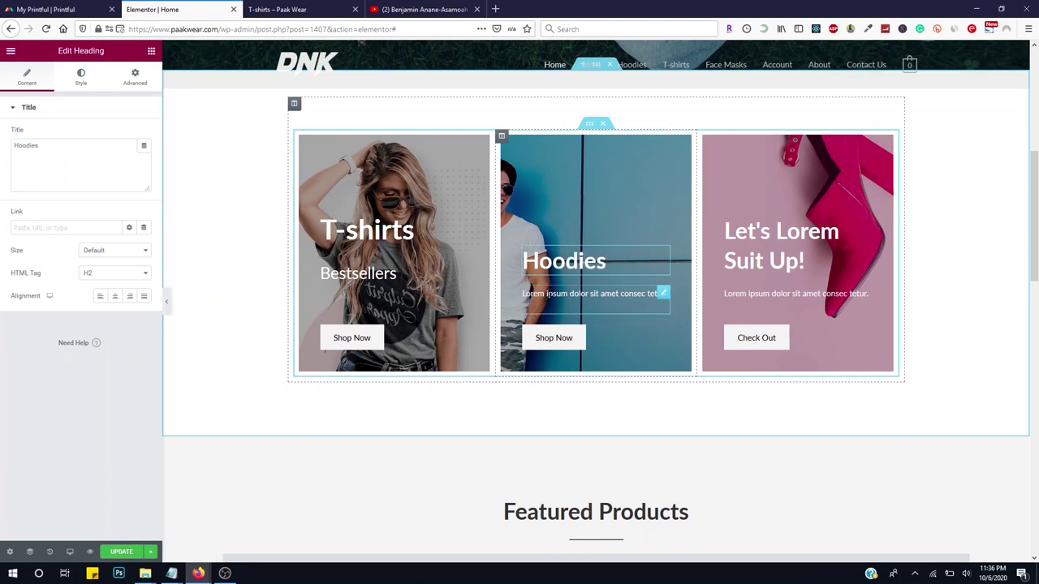
left_click(548, 295)
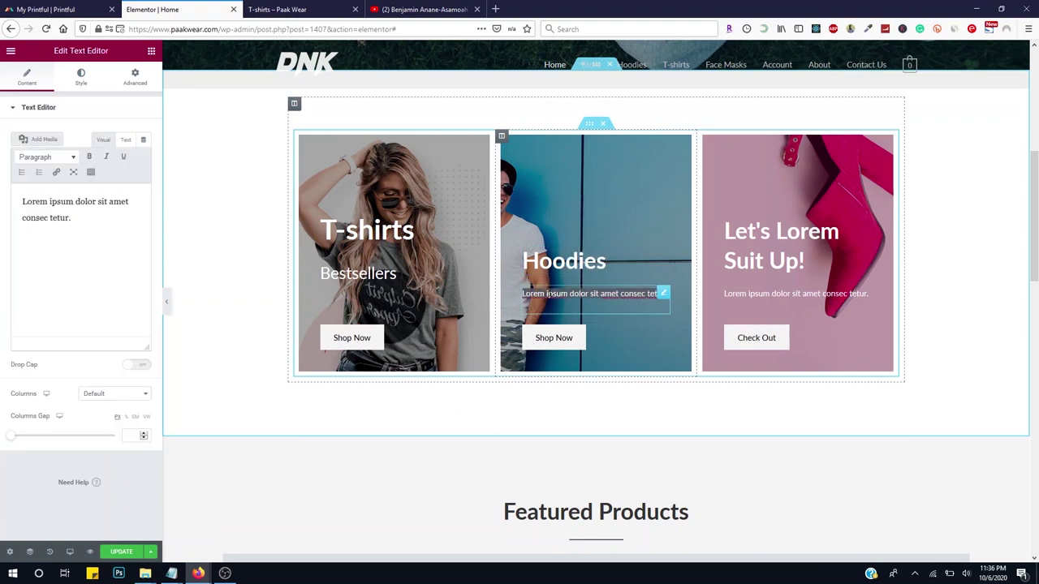
type("New arrivals")
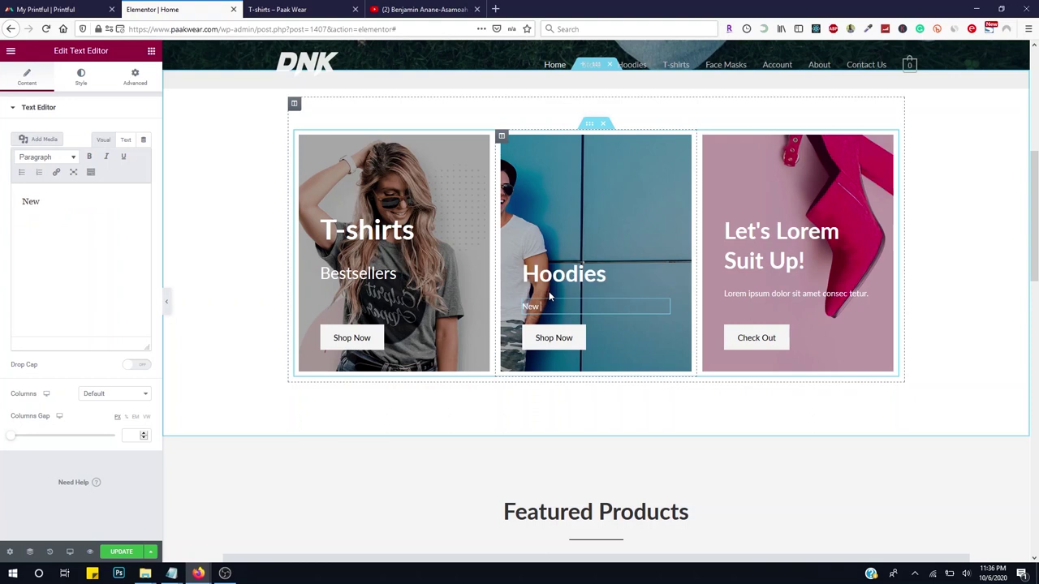
Copy the Bestsellers subtitle's style and paste it onto the New Arrivals paragraph.
left_click(461, 264)
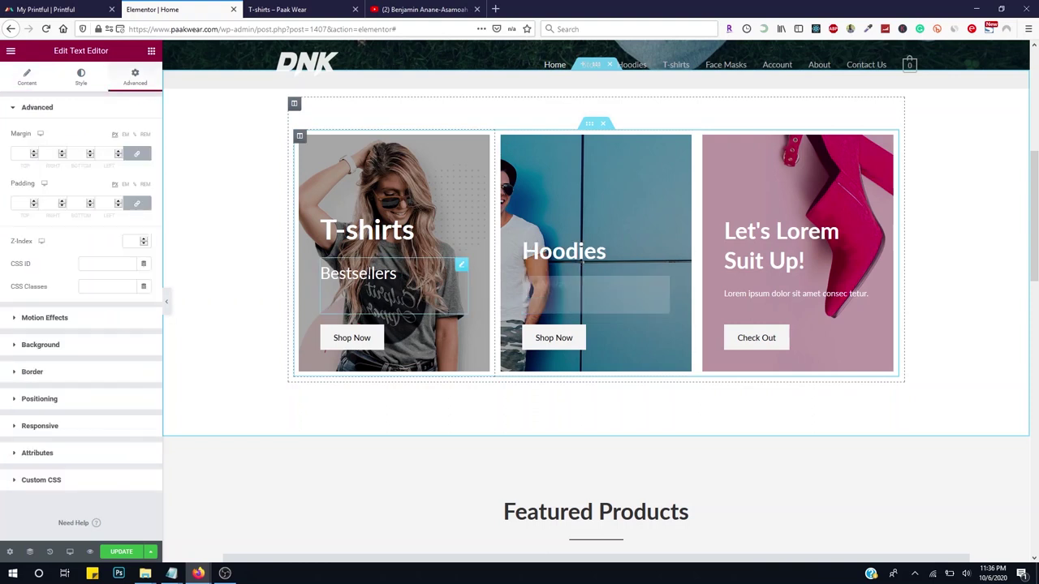
right_click(375, 270)
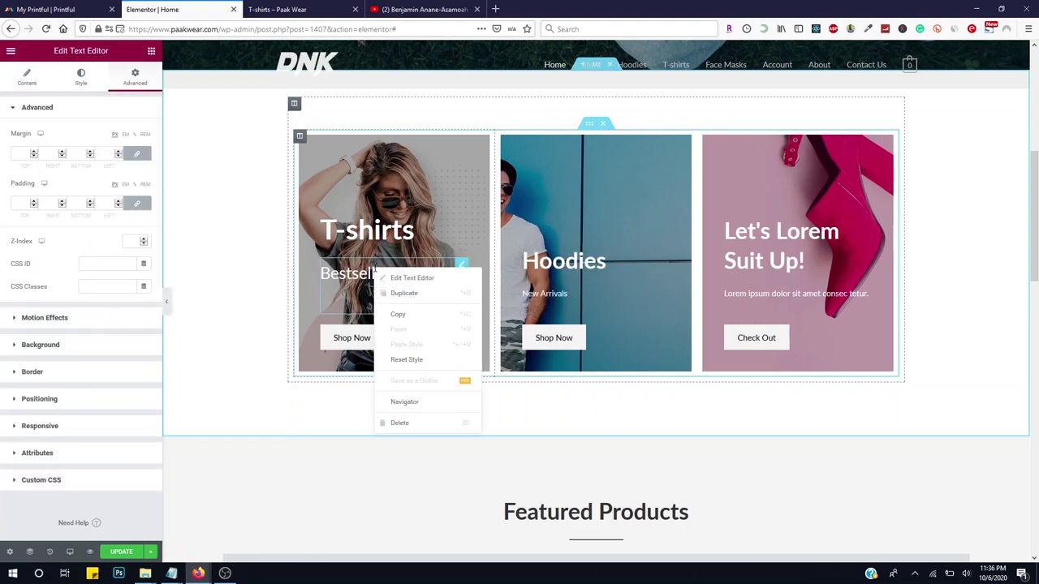
left_click(399, 314)
right_click(548, 291)
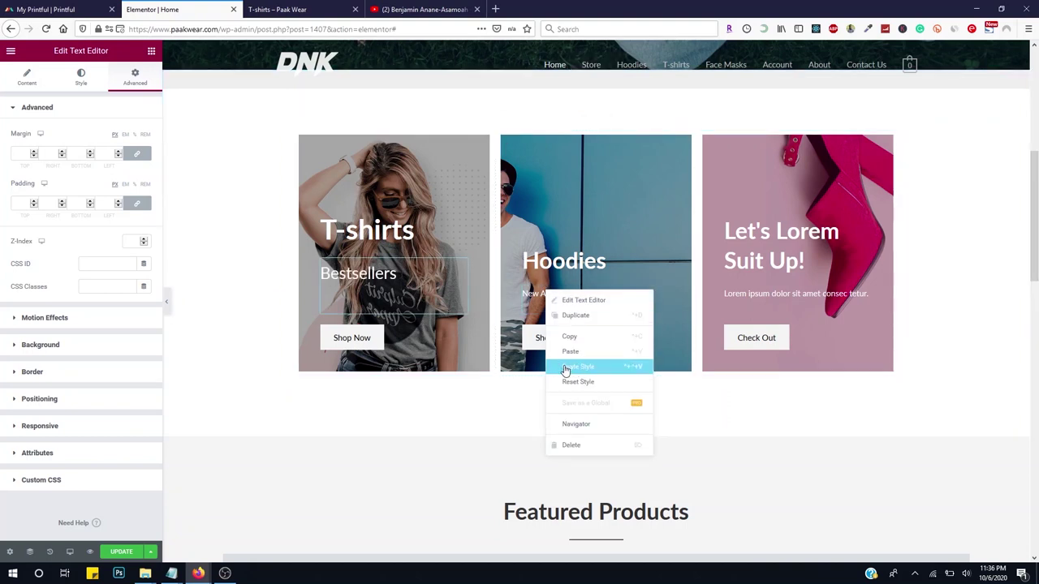
left_click(566, 369)
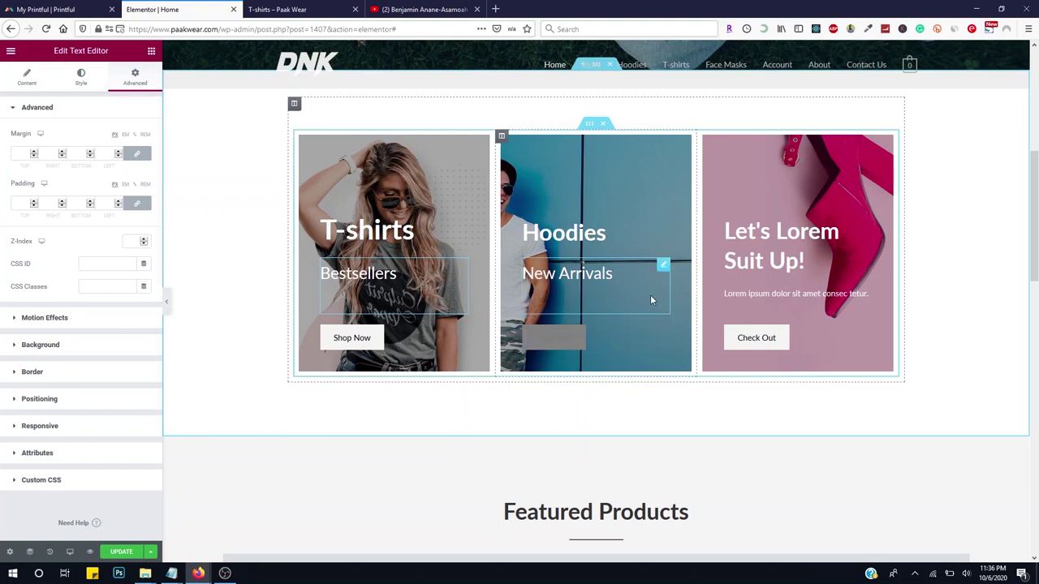
left_click(662, 271)
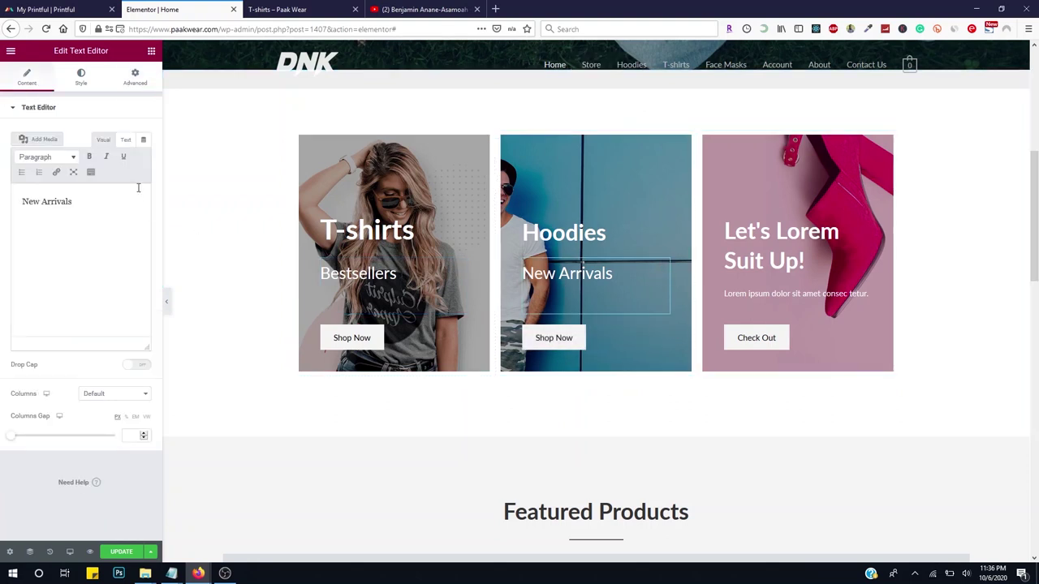
Paste the T-shirts heading's style onto the Hoodies heading.
left_click(606, 233)
right_click(378, 229)
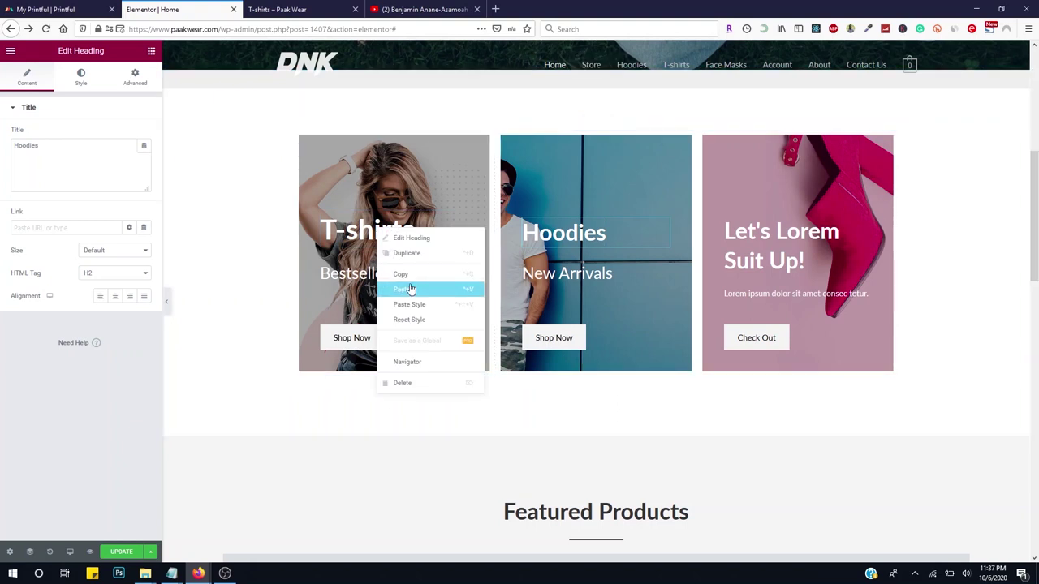
left_click(410, 274)
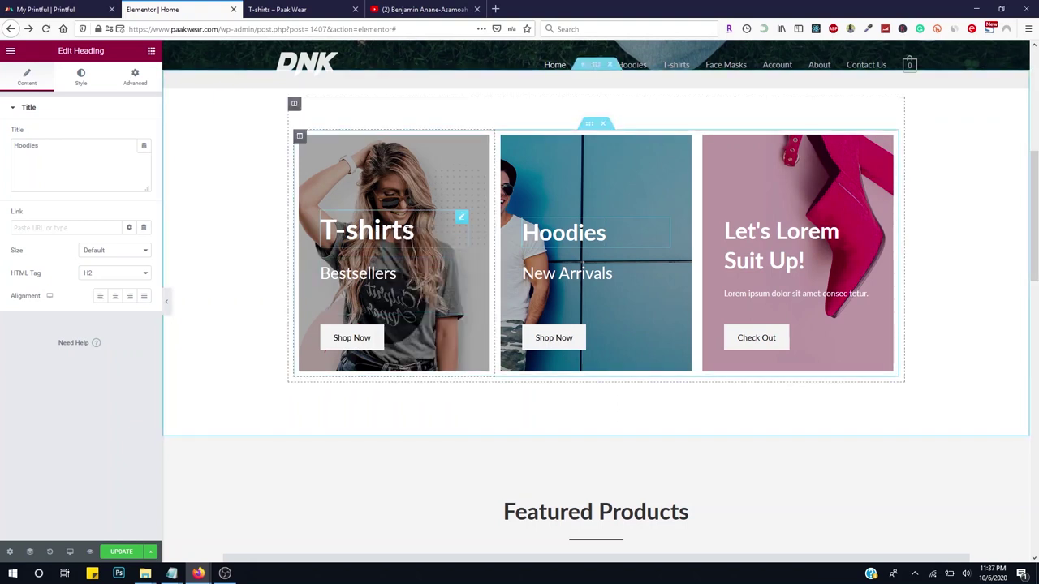
right_click(576, 234)
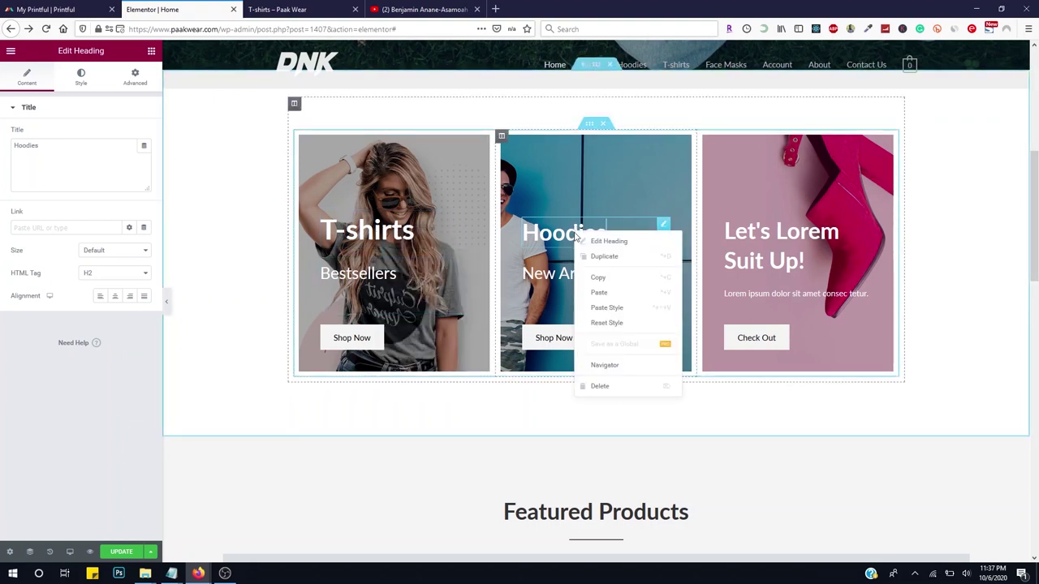
left_click(617, 310)
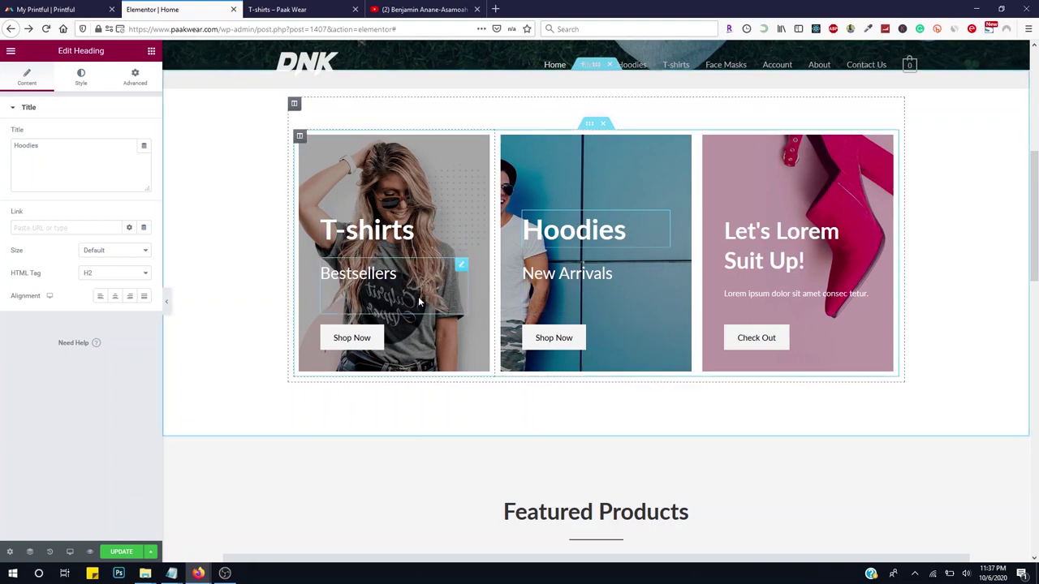
Retype the third card's heading as 'Face Masks' and its paragraph as 'Trending'.
left_click(758, 237)
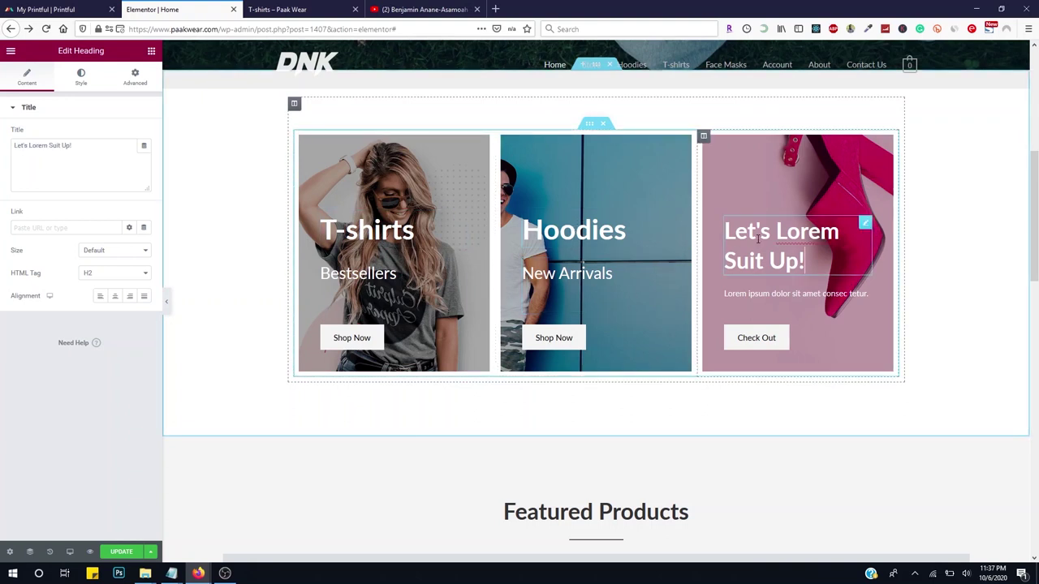
triple_click(811, 261)
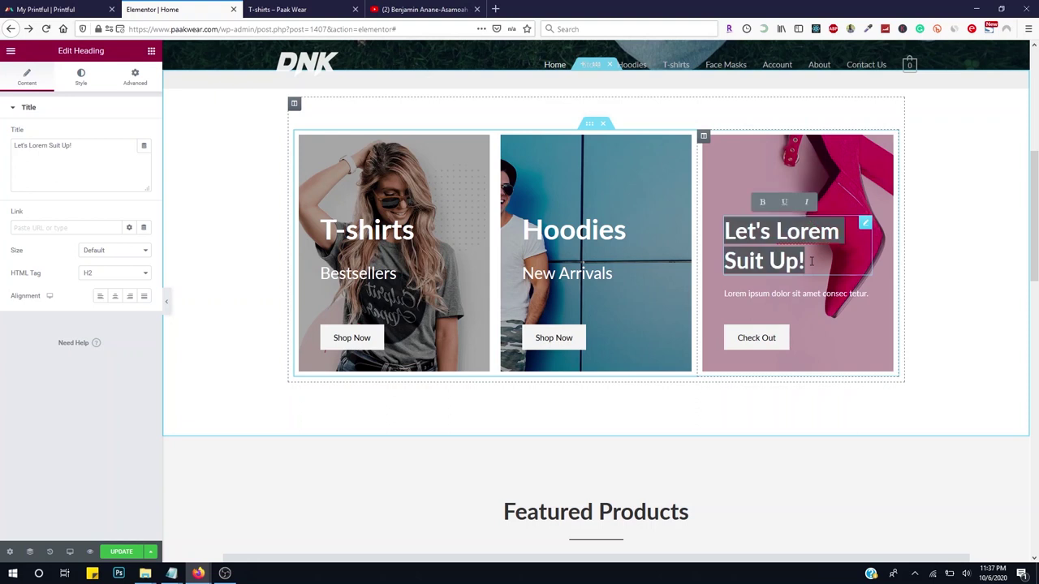
type("Face Masks")
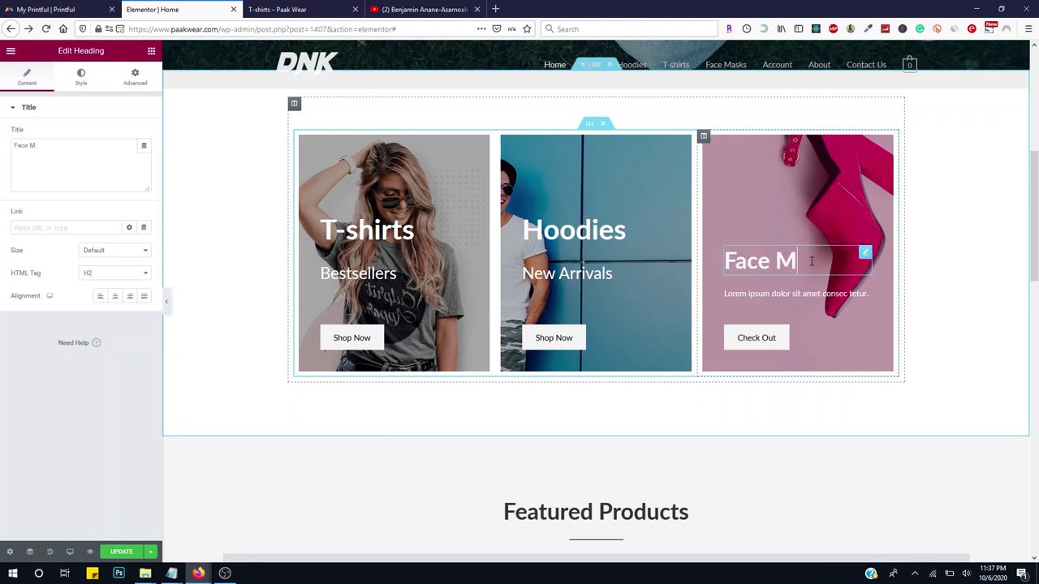
left_click(797, 294)
triple_click(797, 293)
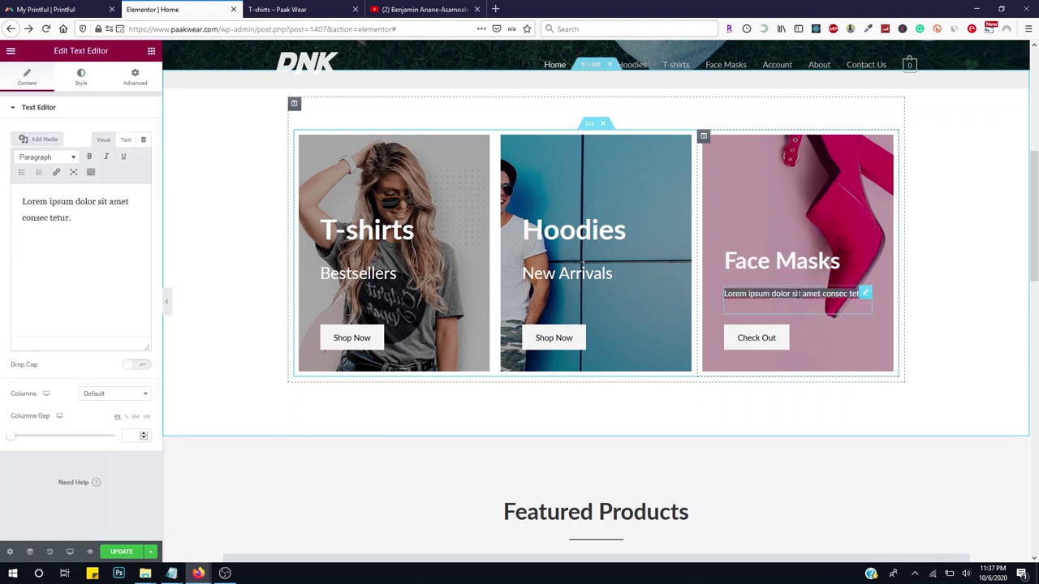
type("Trending")
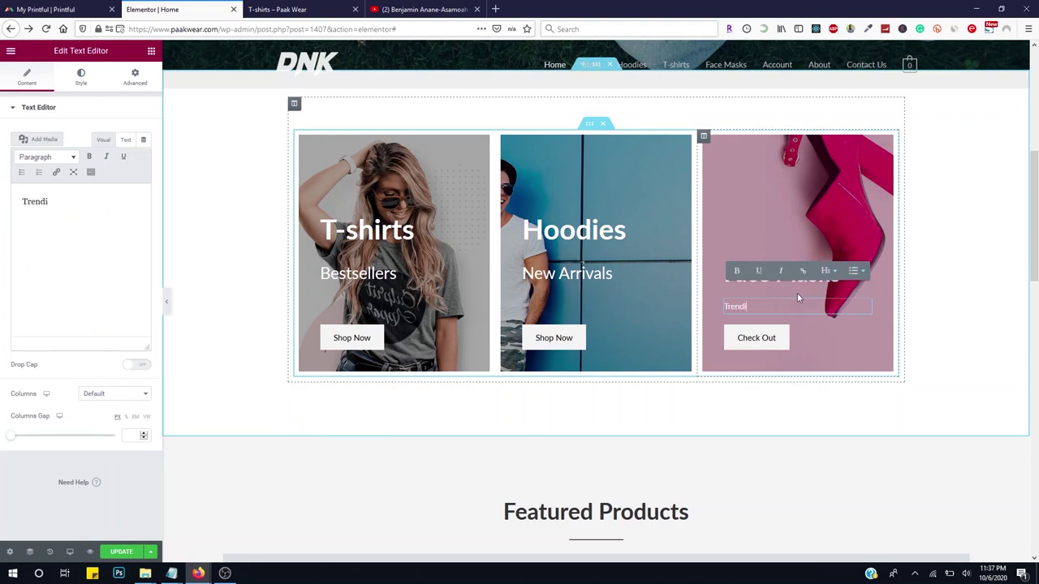
Paste the New Arrivals paragraph's style onto the Trending paragraph.
right_click(631, 271)
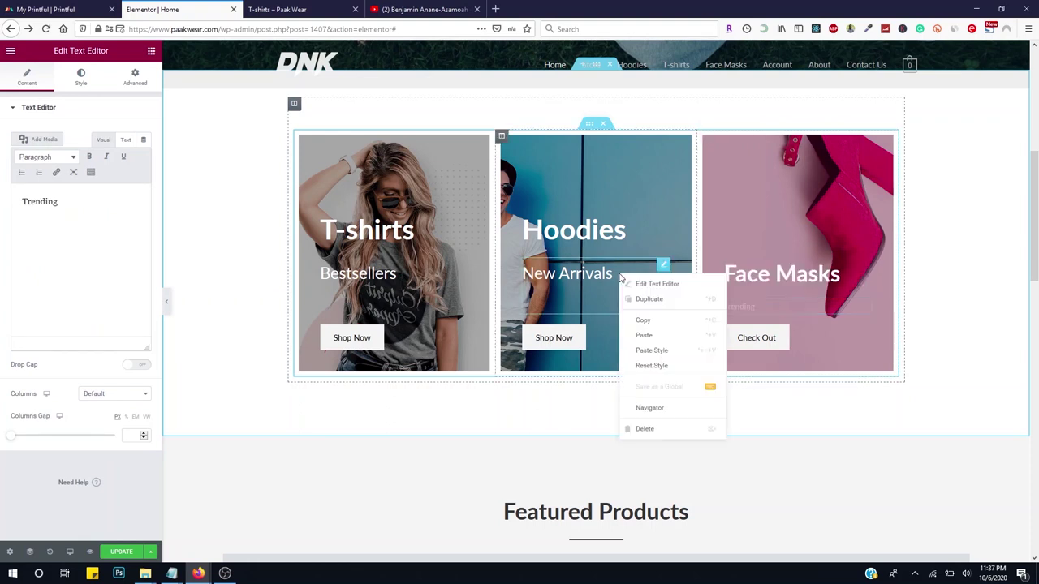
left_click(663, 324)
right_click(739, 310)
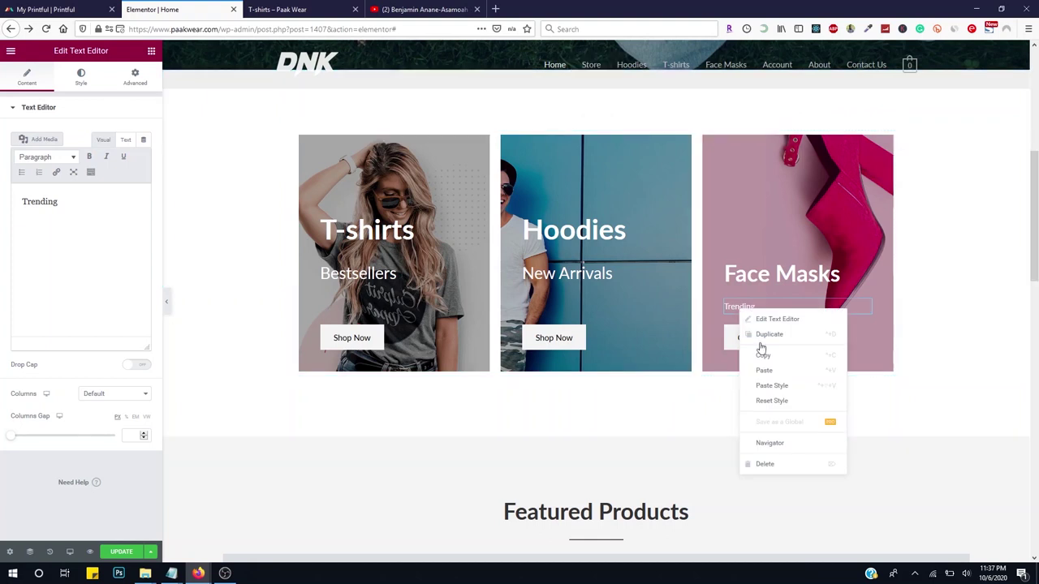
left_click(774, 393)
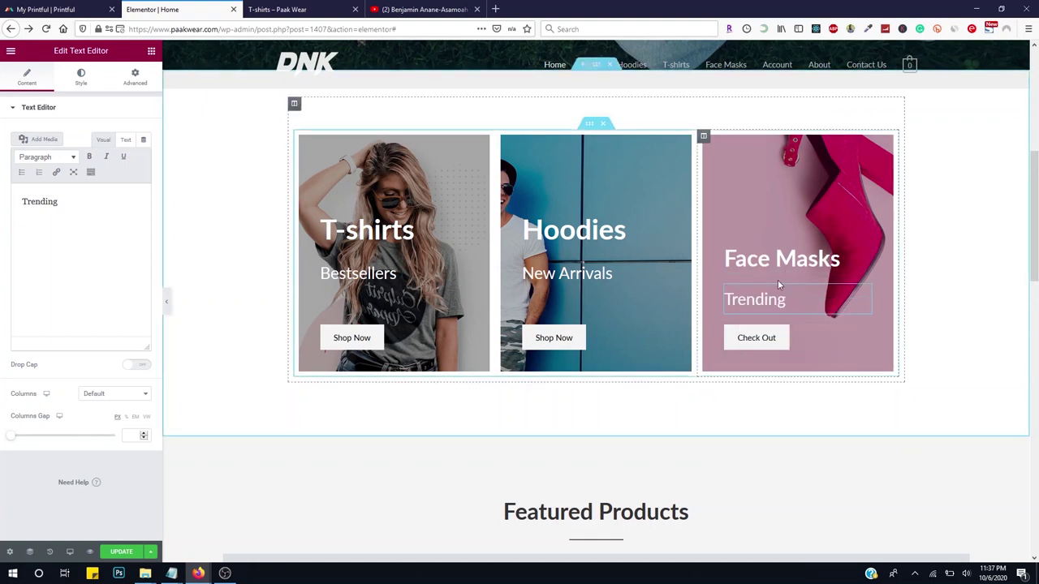
left_click(621, 231)
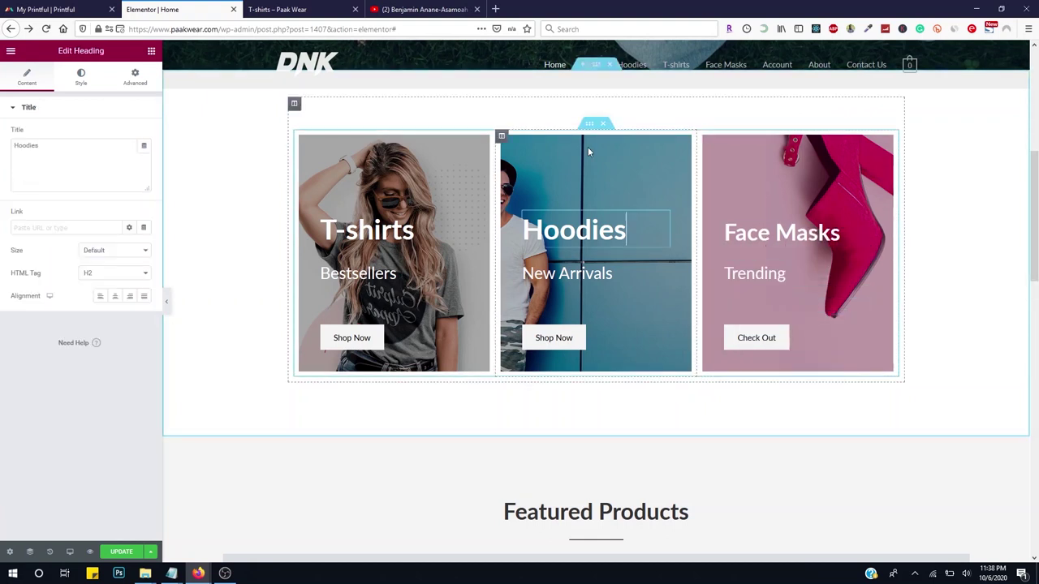
Upload a new photo and set it as the Hoodies column's background image.
left_click(502, 136)
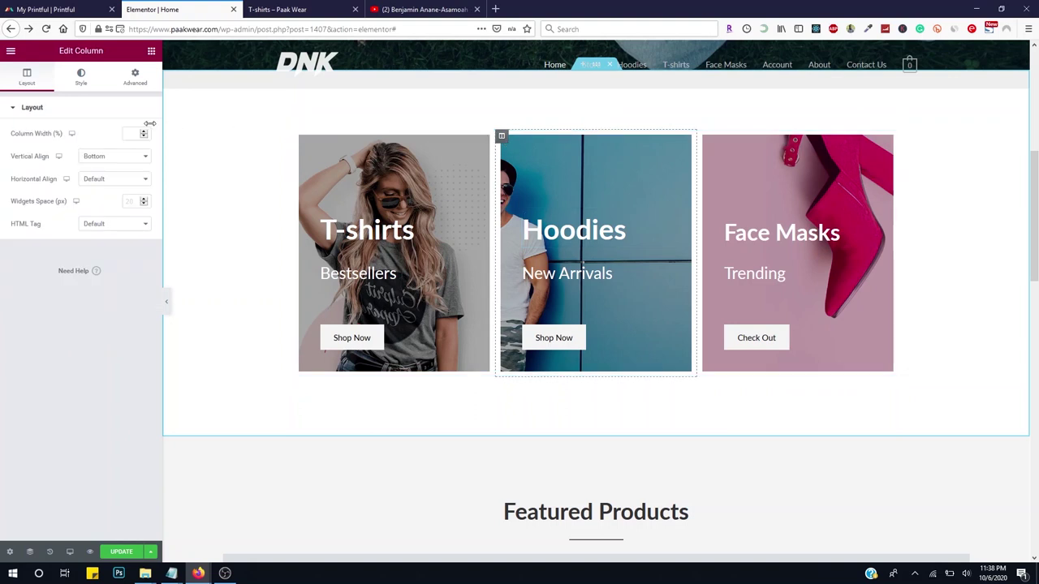
left_click(80, 77)
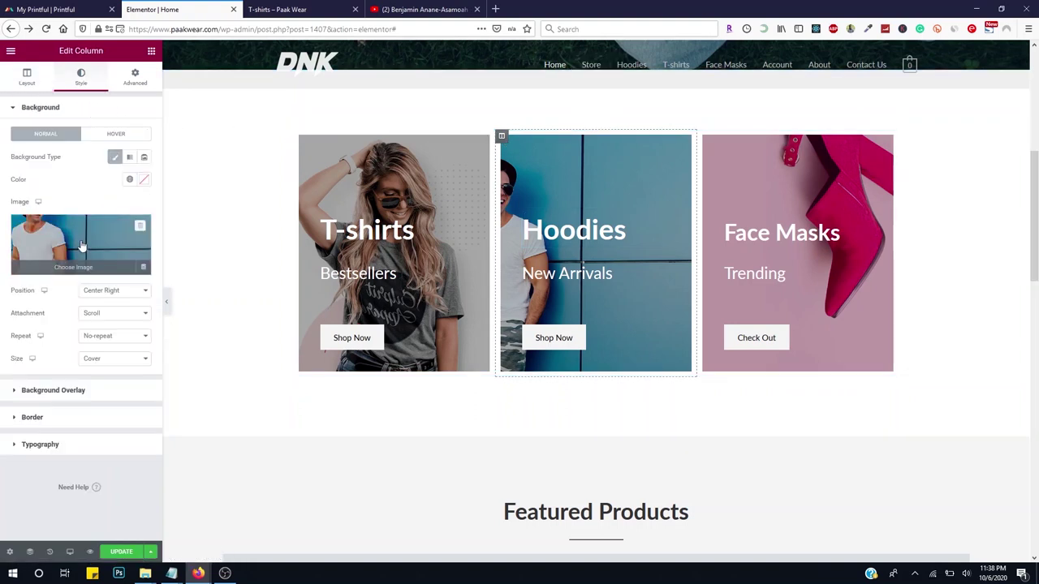
left_click(81, 246)
left_click(507, 284)
left_click(162, 163)
double_click(165, 163)
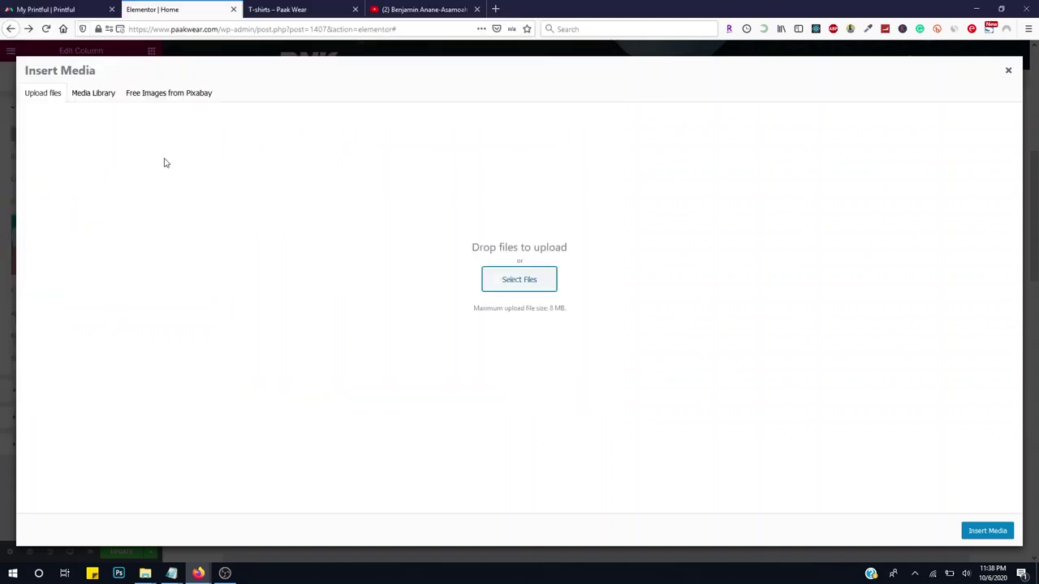
left_click(987, 532)
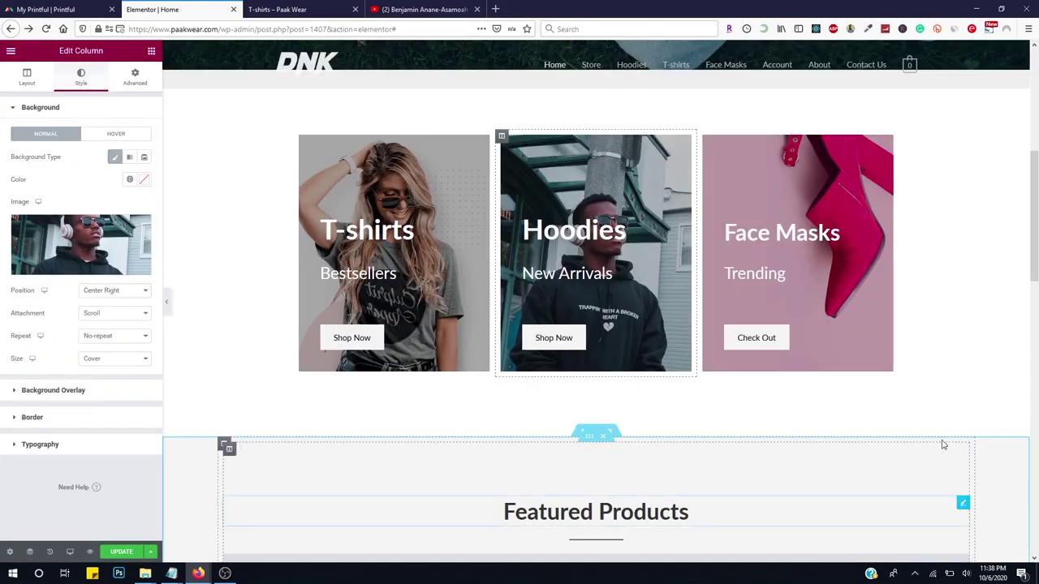
Set the Face Masks column background to the masked-woman photo and update the page.
left_click(706, 138)
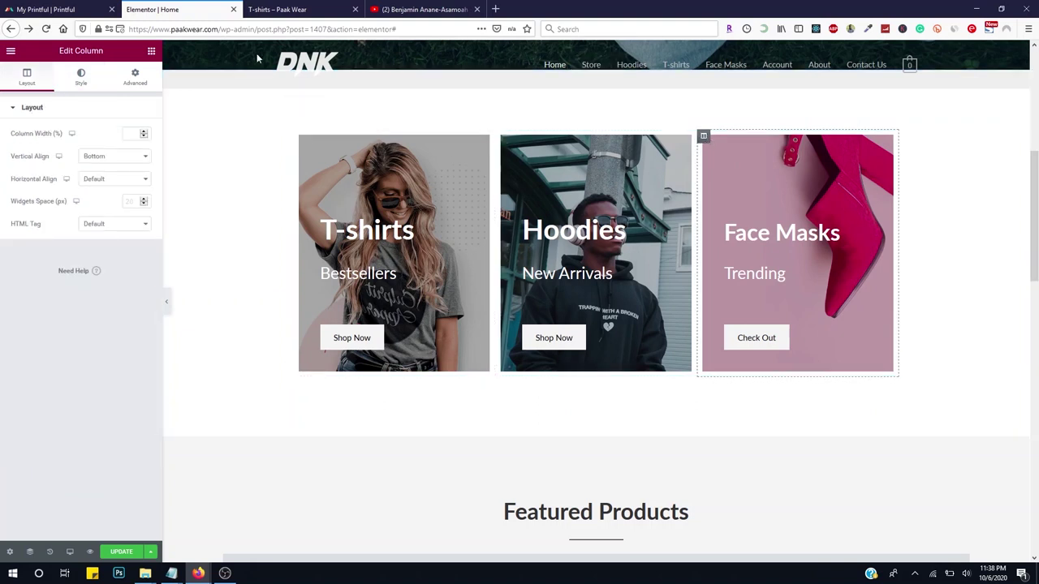
left_click(82, 76)
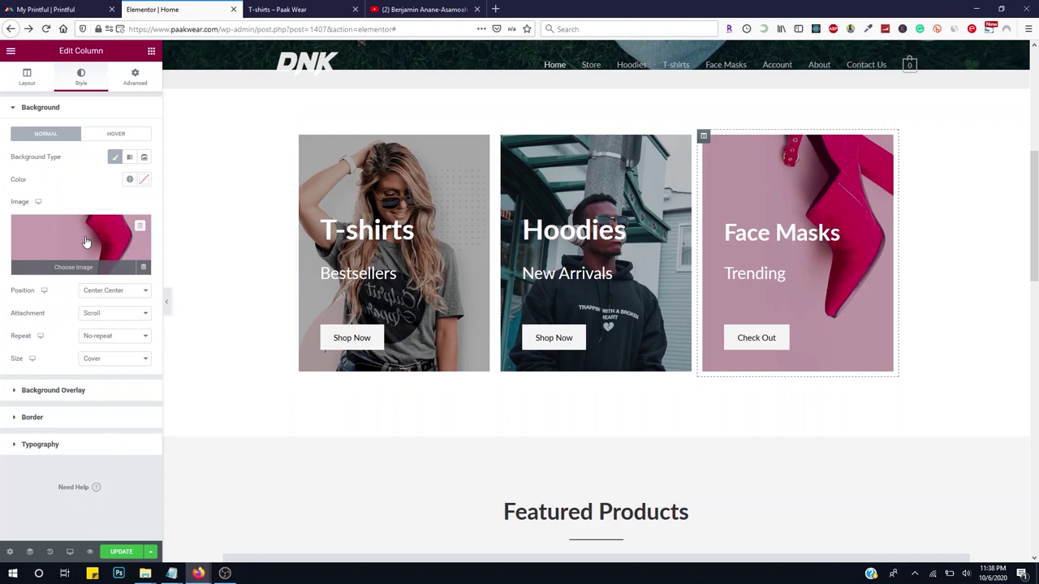
left_click(90, 240)
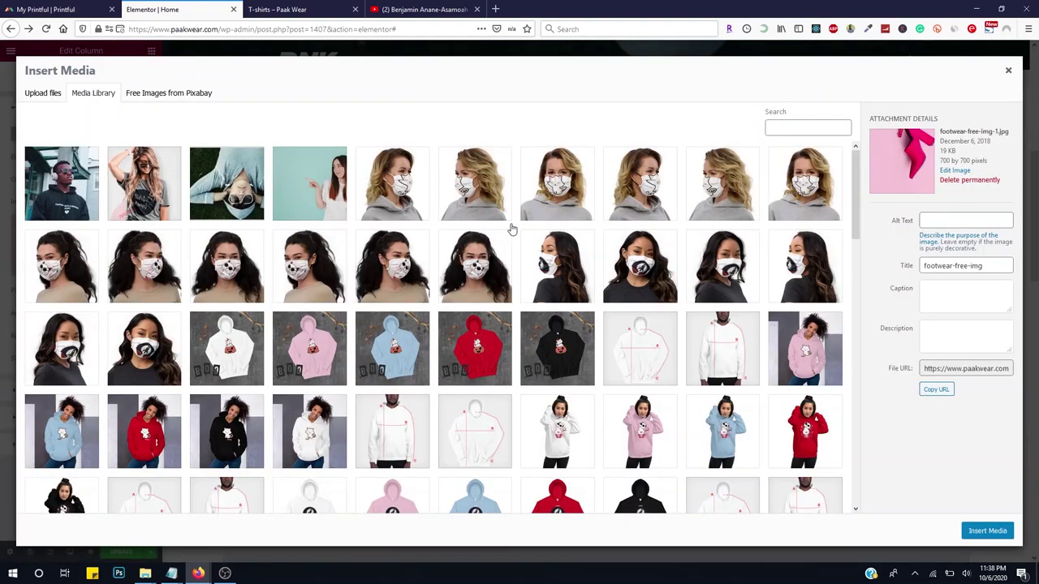
left_click(640, 259)
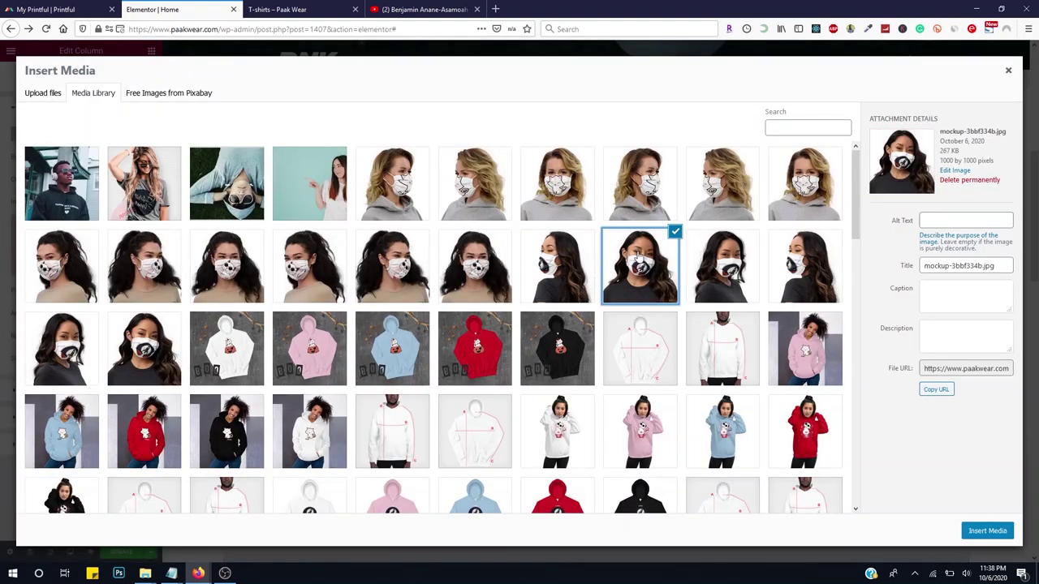
left_click(987, 531)
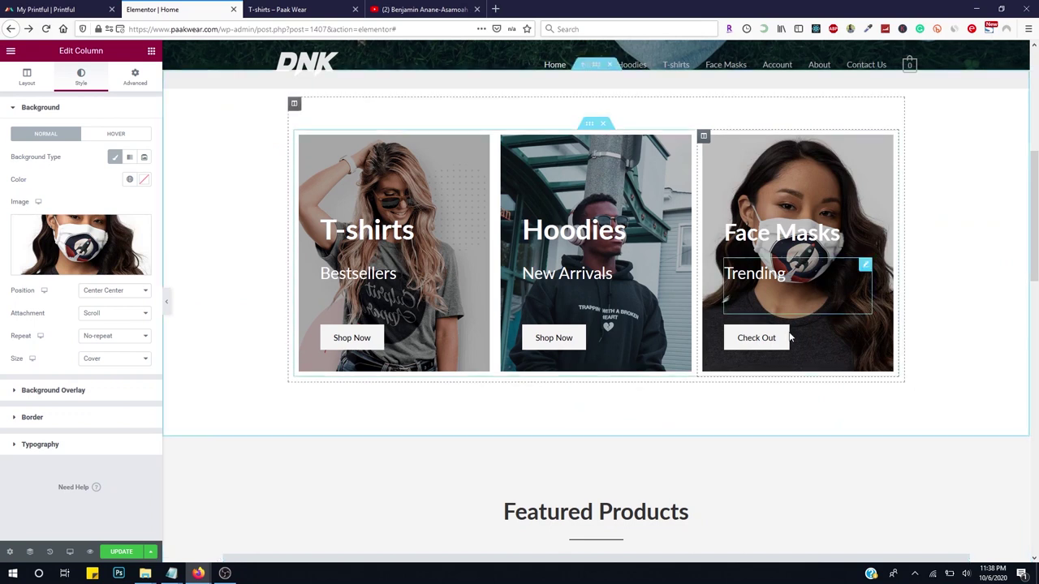
left_click(121, 552)
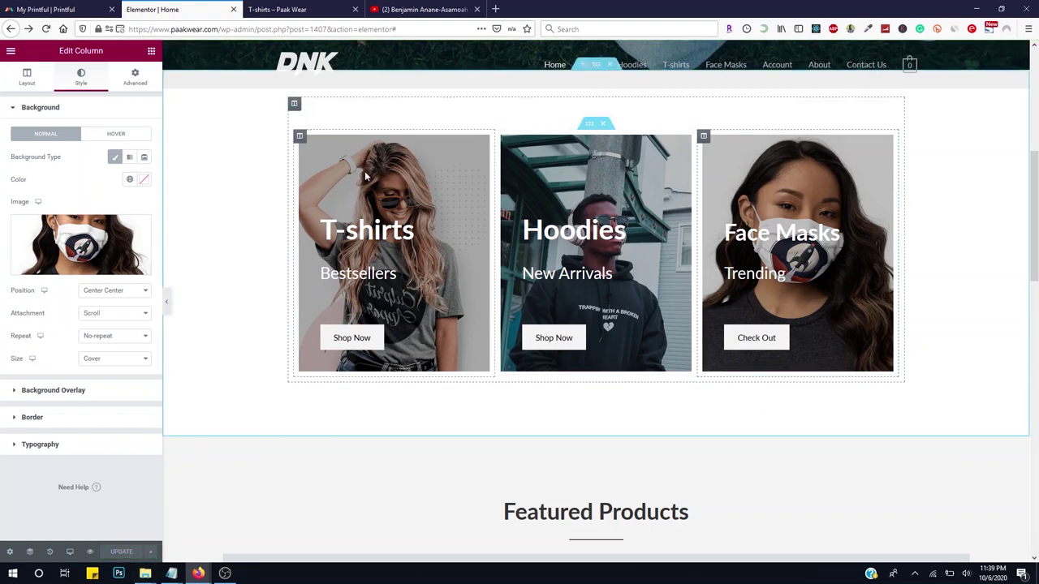
left_click(276, 9)
Review the live home page, then delete the empty featured-products shortcode widget.
left_click(233, 95)
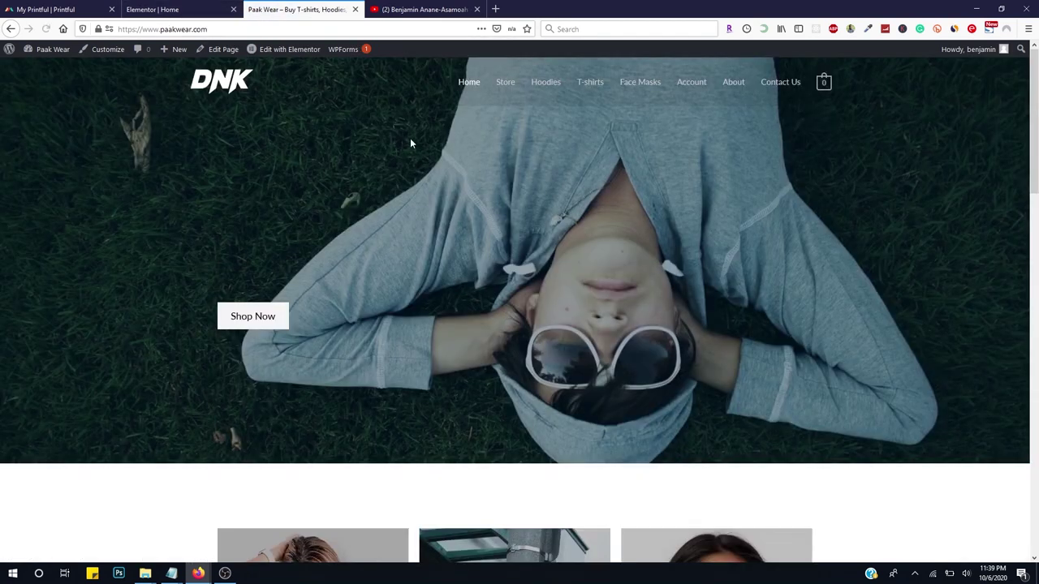
scroll(547, 210, "down", 5)
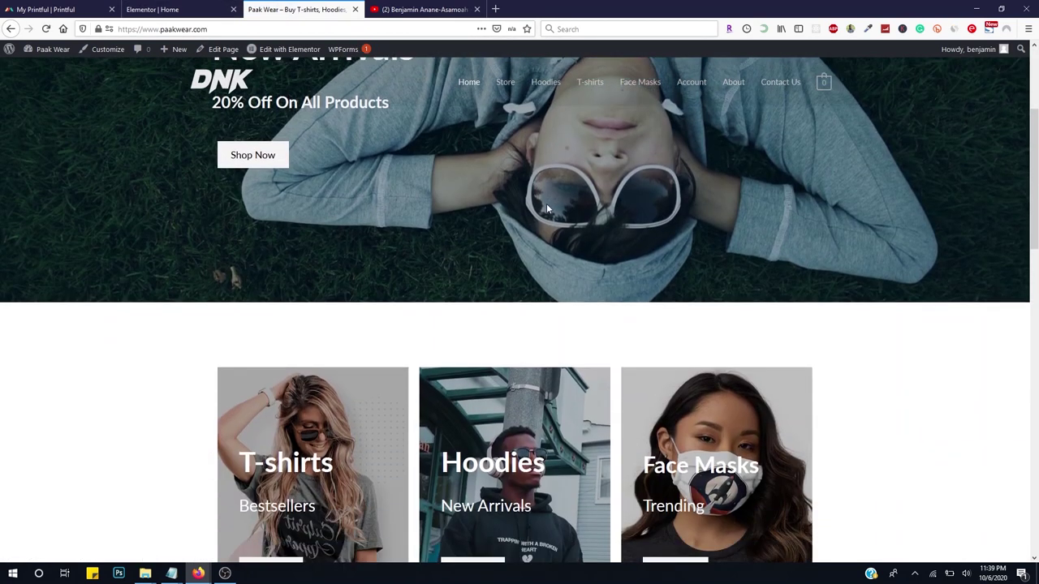
left_click(152, 9)
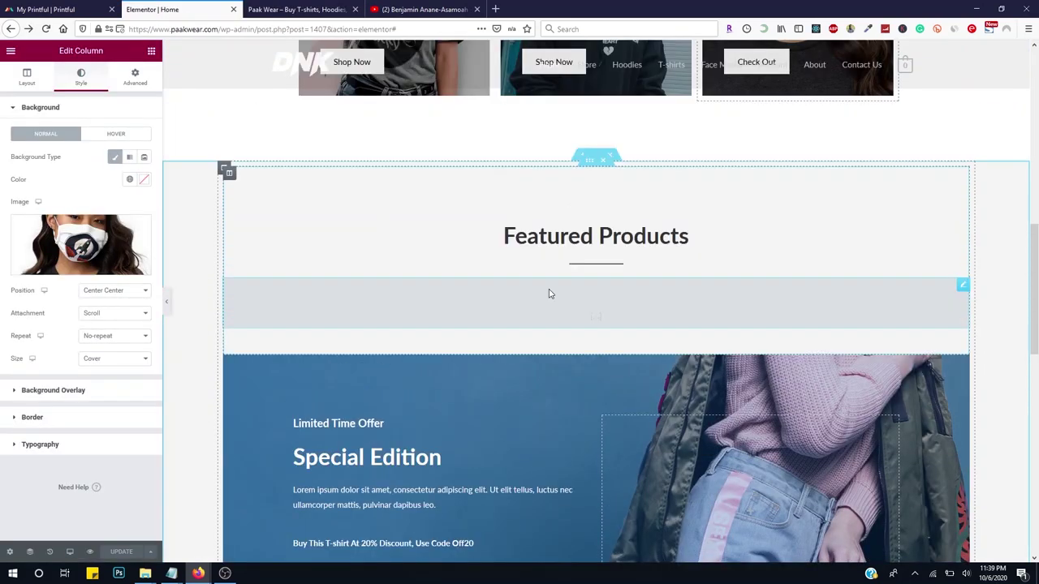
left_click(548, 294)
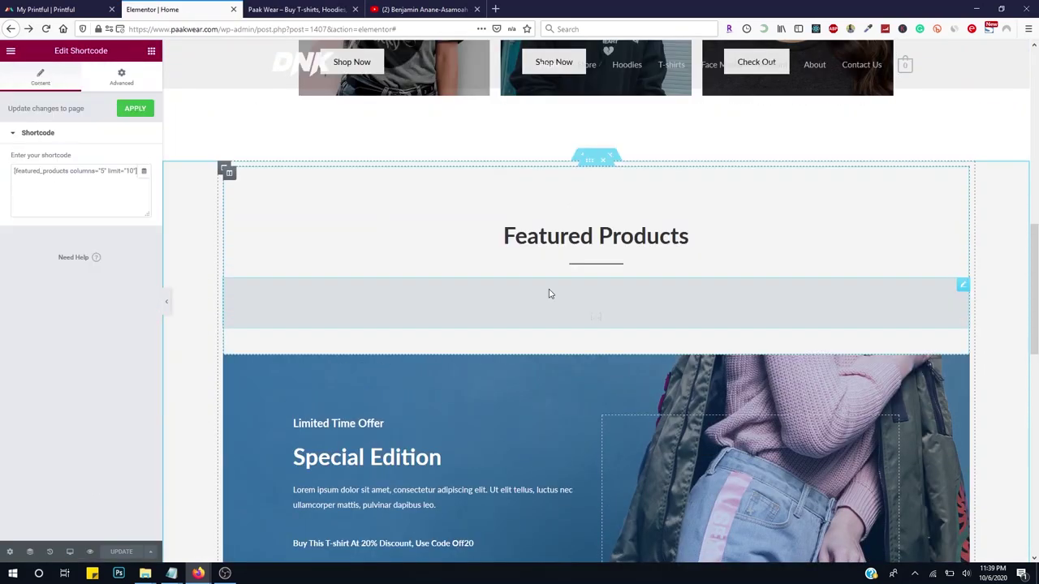
right_click(549, 294)
left_click(582, 445)
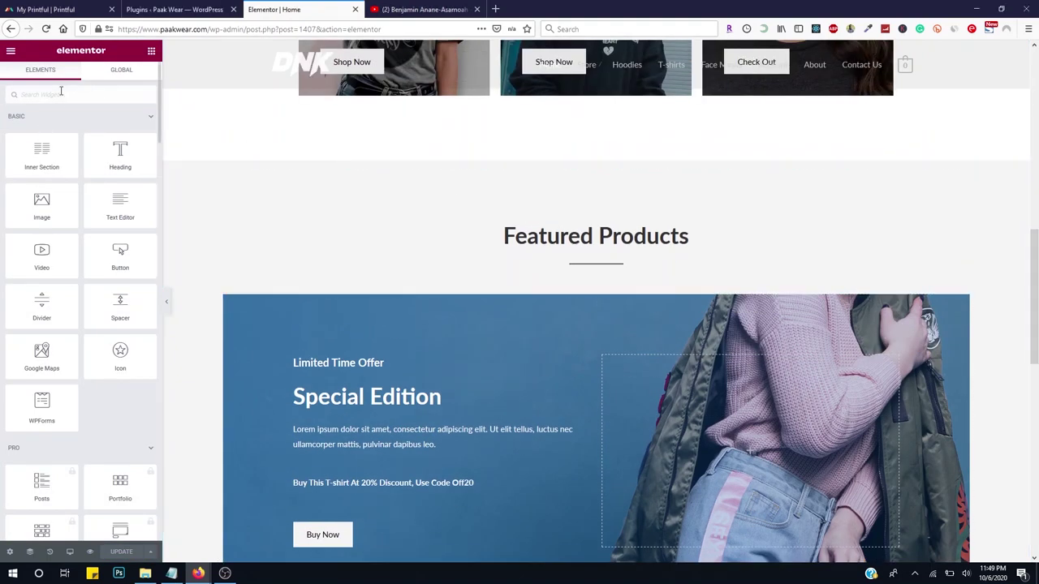
Add a WL: Universal Product Layout widget above Featured Products and try Tab and Slider layouts.
type("wl")
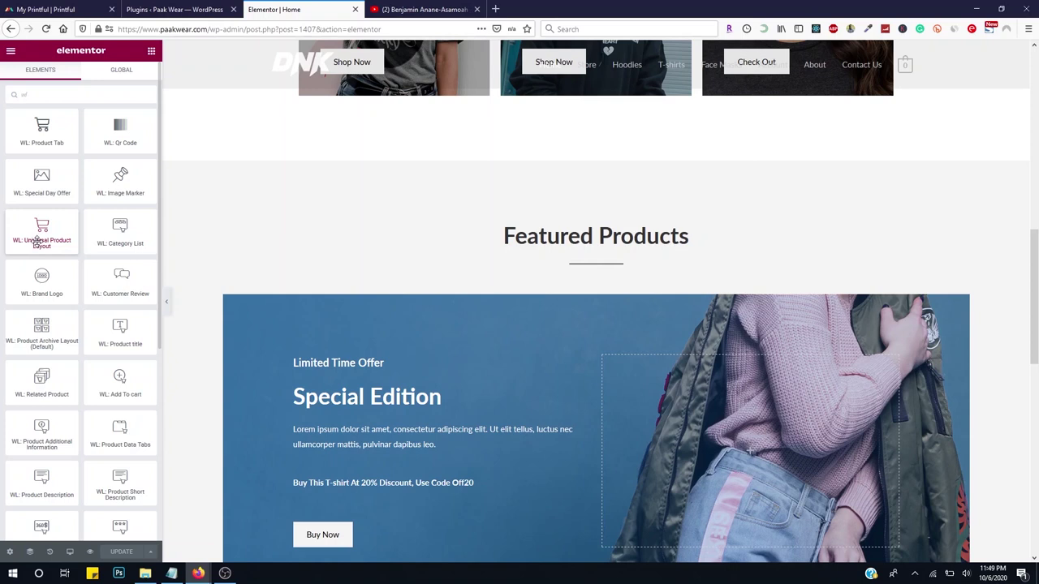
left_click_drag(40, 229, 586, 188)
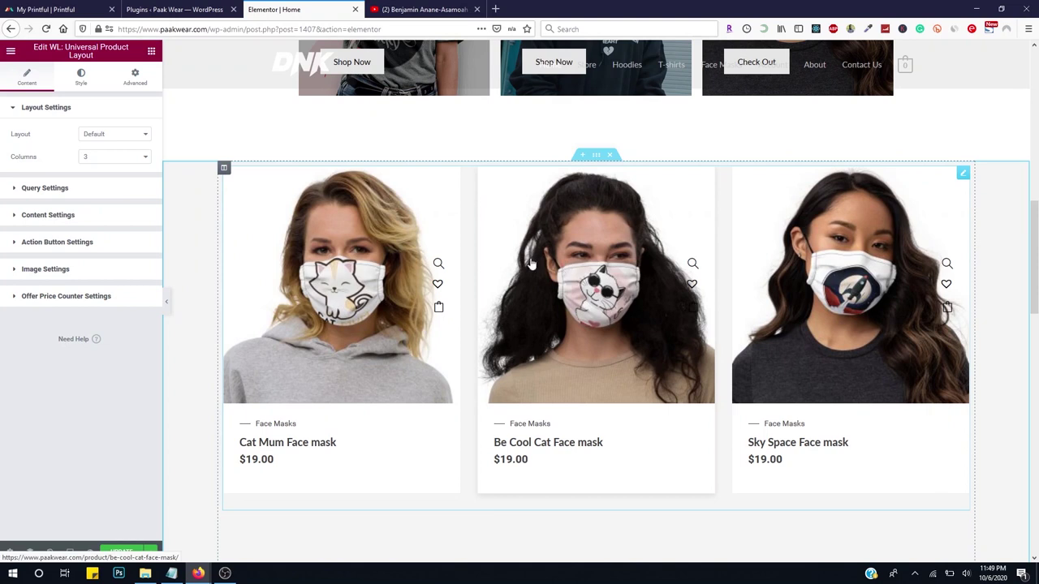
left_click(102, 136)
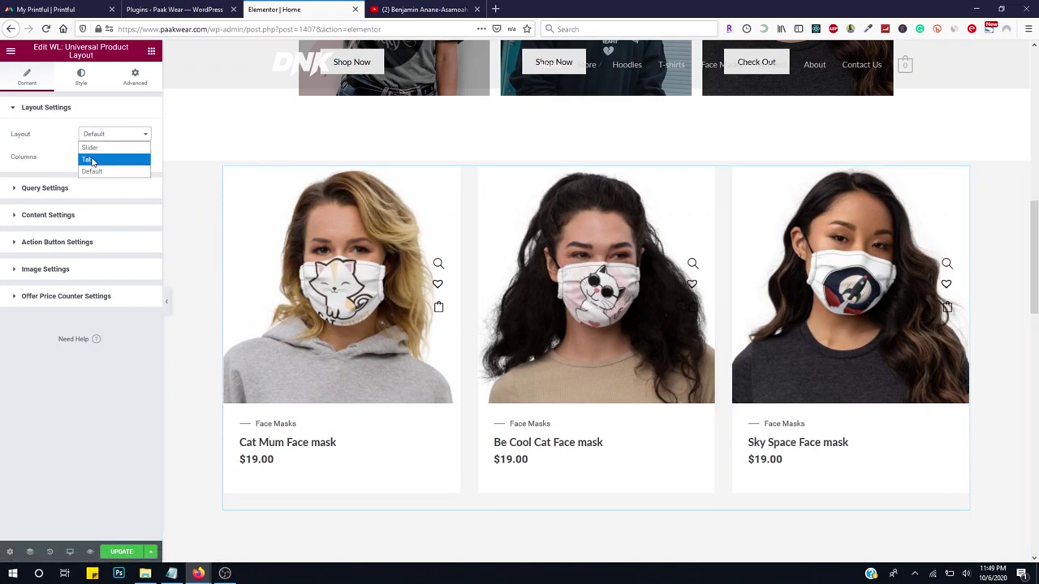
left_click(88, 160)
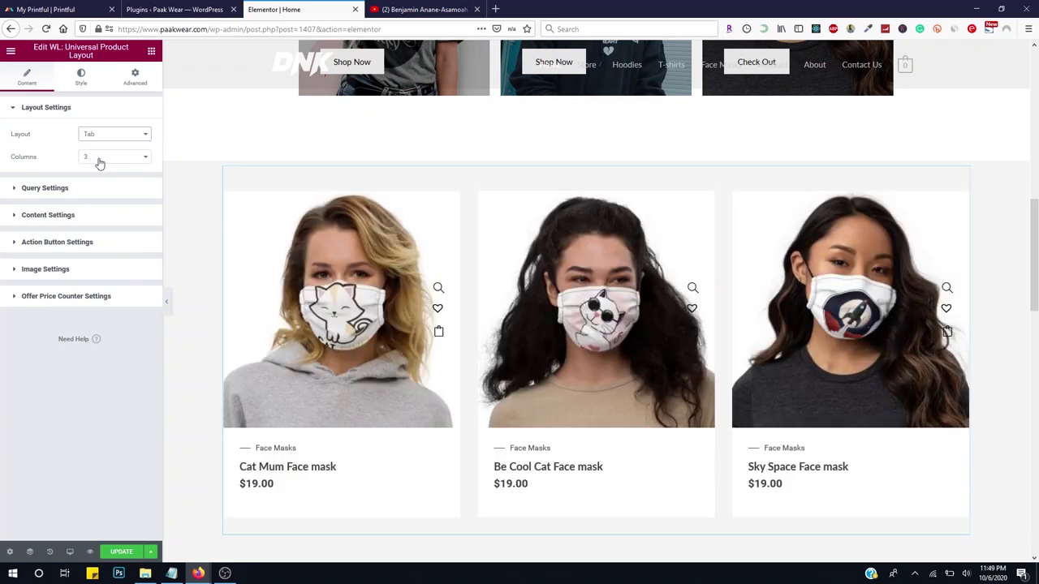
left_click(114, 132)
left_click(108, 148)
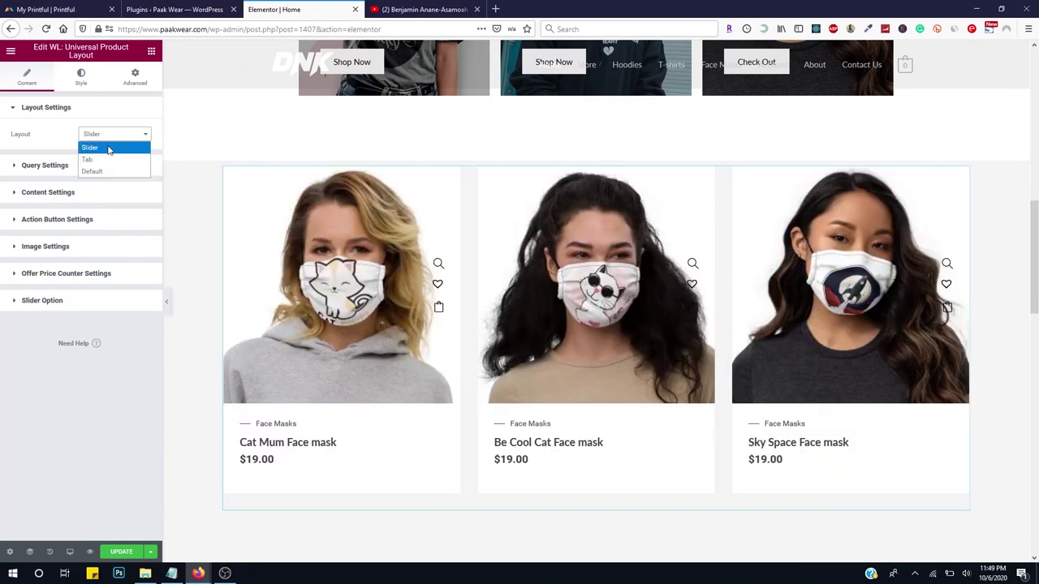
Set the product grid to the Default layout with 4 columns.
left_click(62, 165)
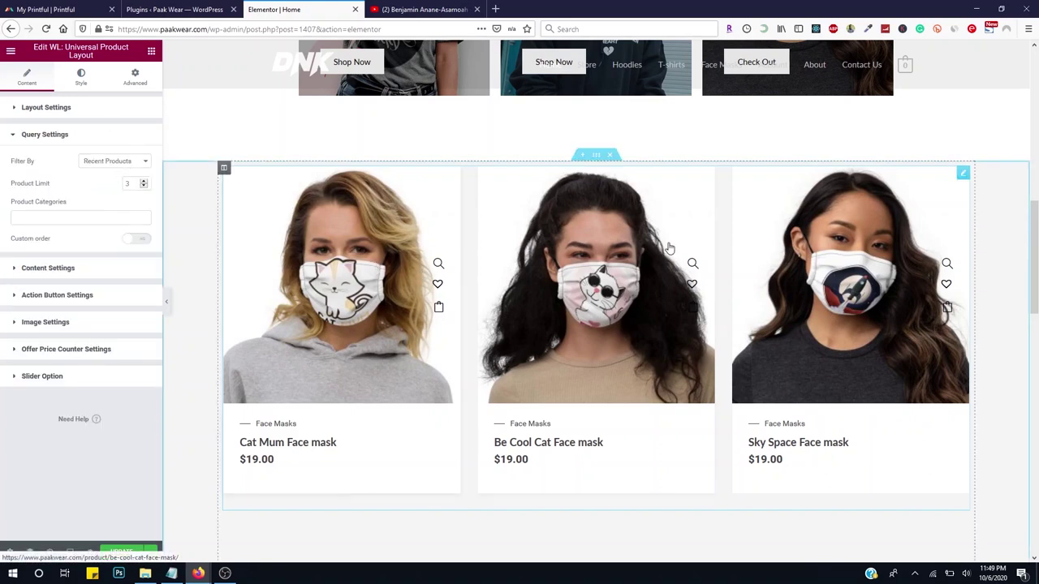
left_click(109, 107)
left_click(110, 136)
left_click(97, 170)
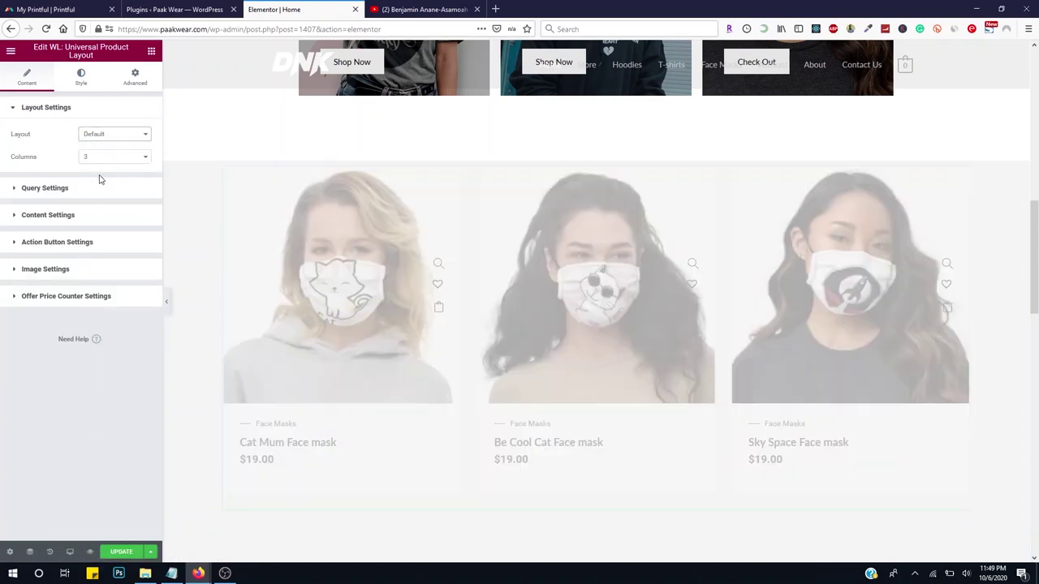
left_click(104, 158)
left_click(94, 211)
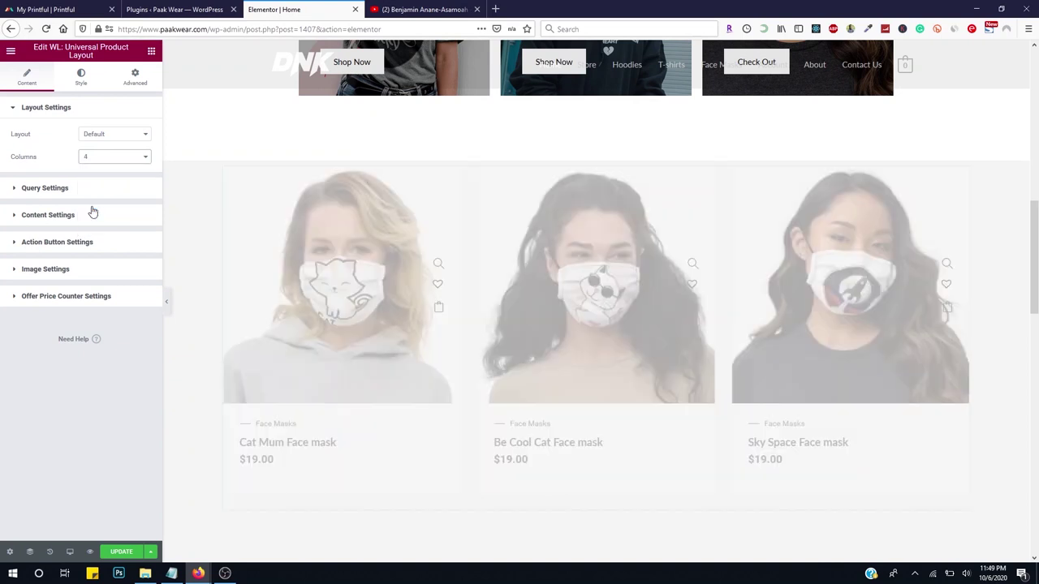
Limit the product grid to 4 products from the T-shirts category.
left_click(51, 189)
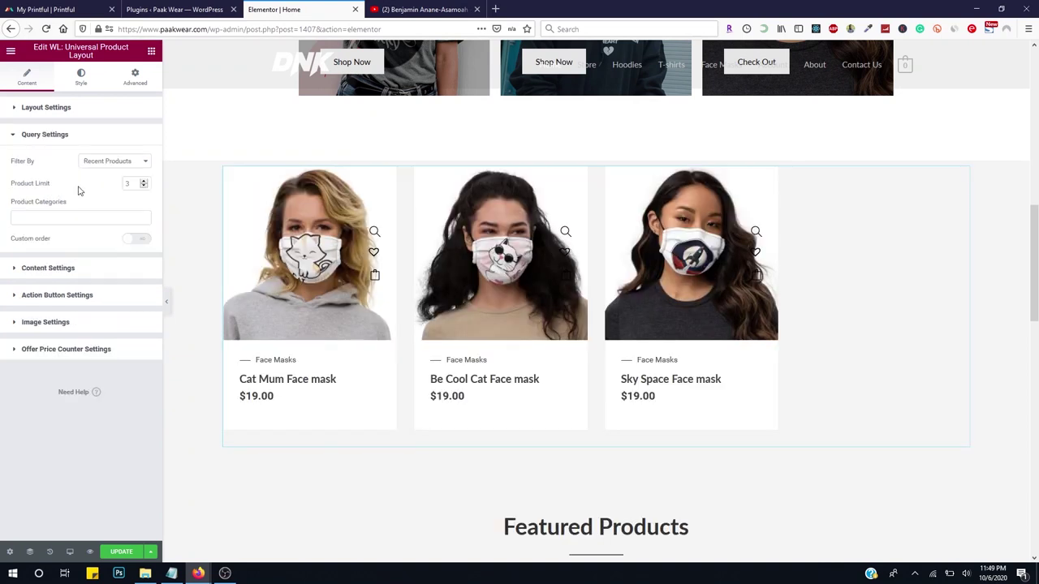
double_click(134, 184)
type("8")
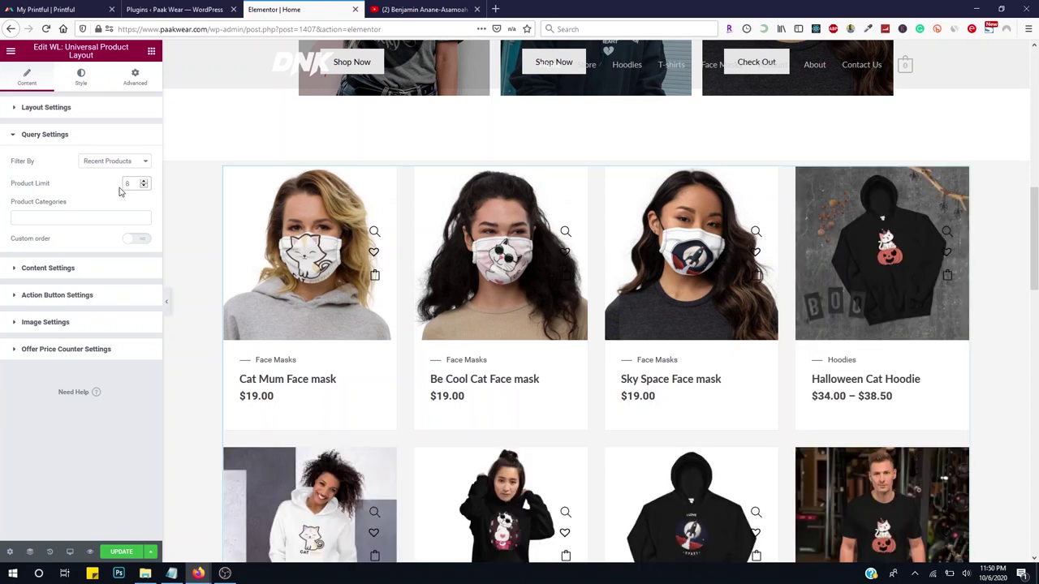
scroll(744, 411, "down", 2)
scroll(630, 397, "down", 1)
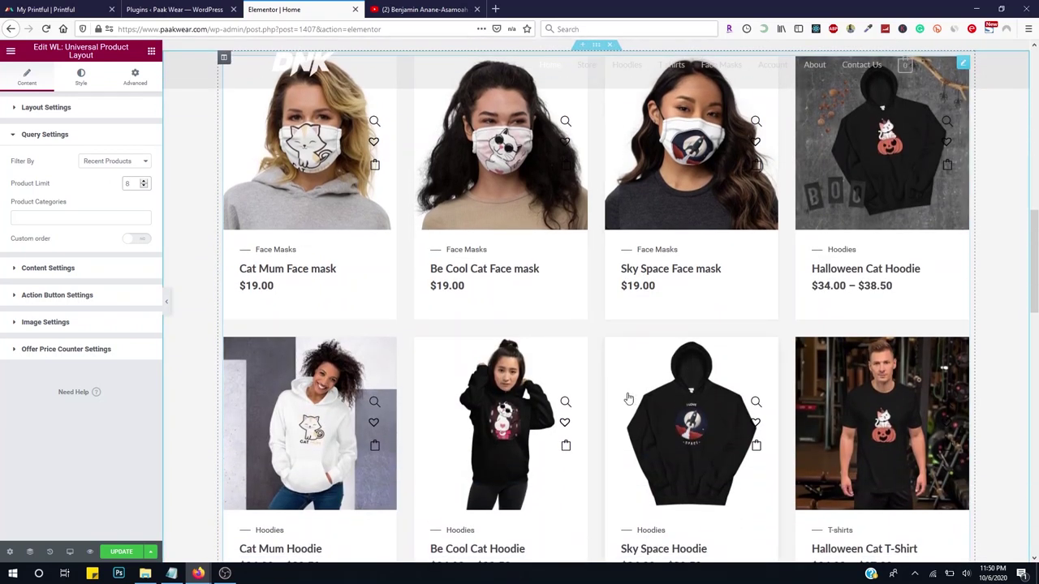
scroll(701, 415, "down", 3)
scroll(697, 346, "up", 2)
scroll(697, 346, "up", 1)
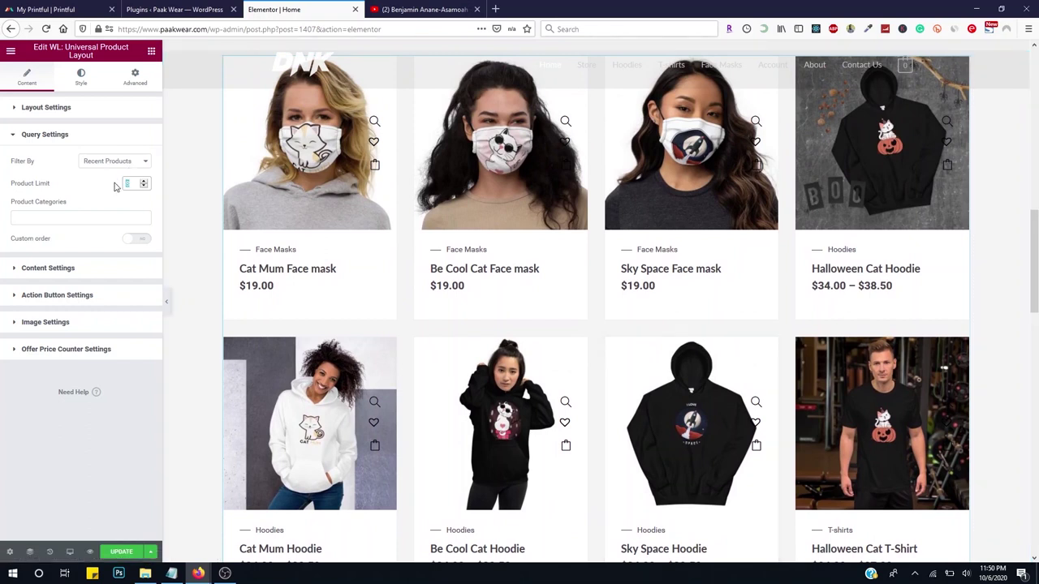
type("4")
left_click(98, 218)
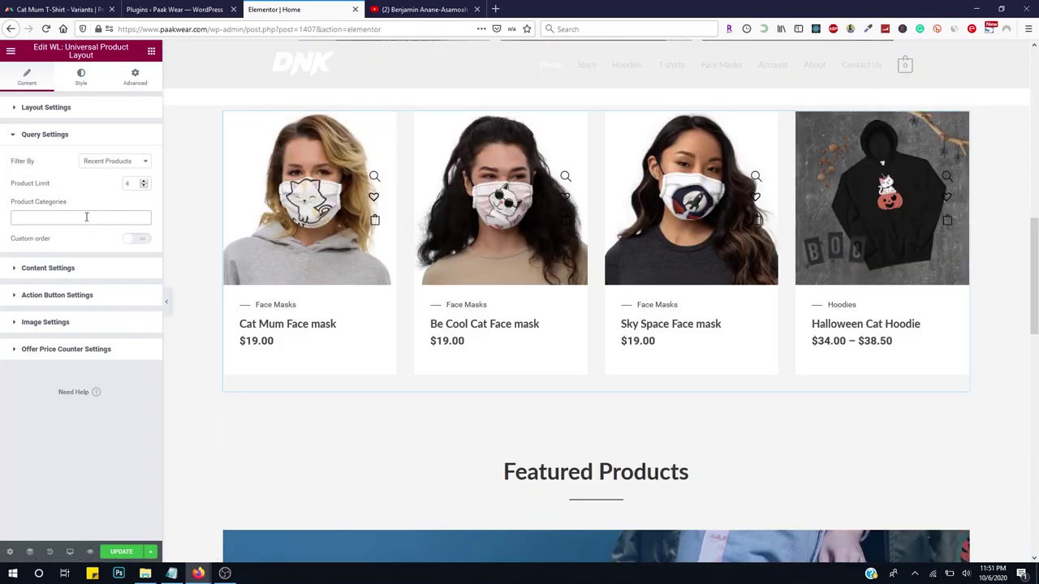
left_click(68, 220)
type("t")
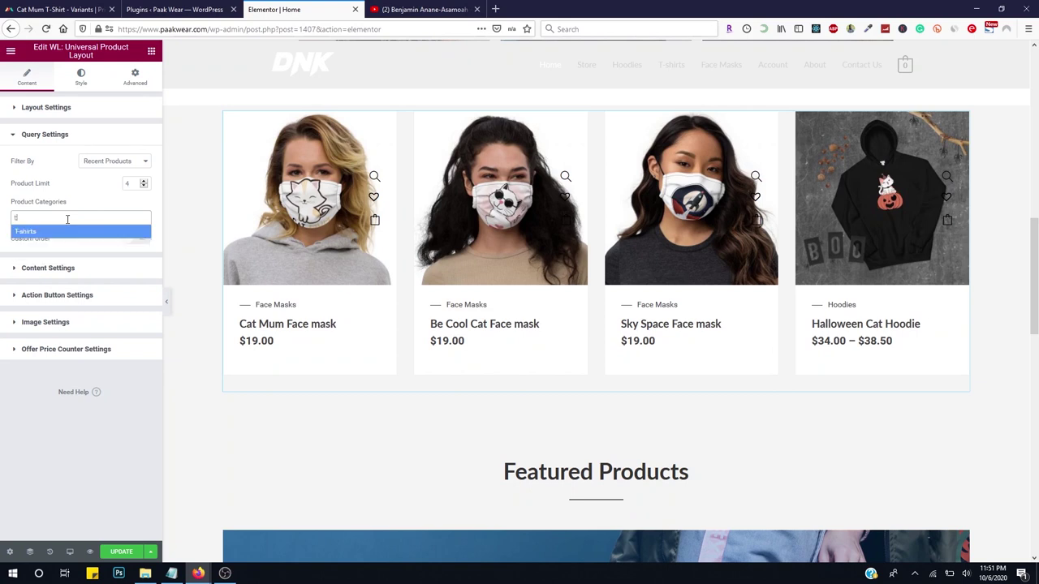
left_click(70, 235)
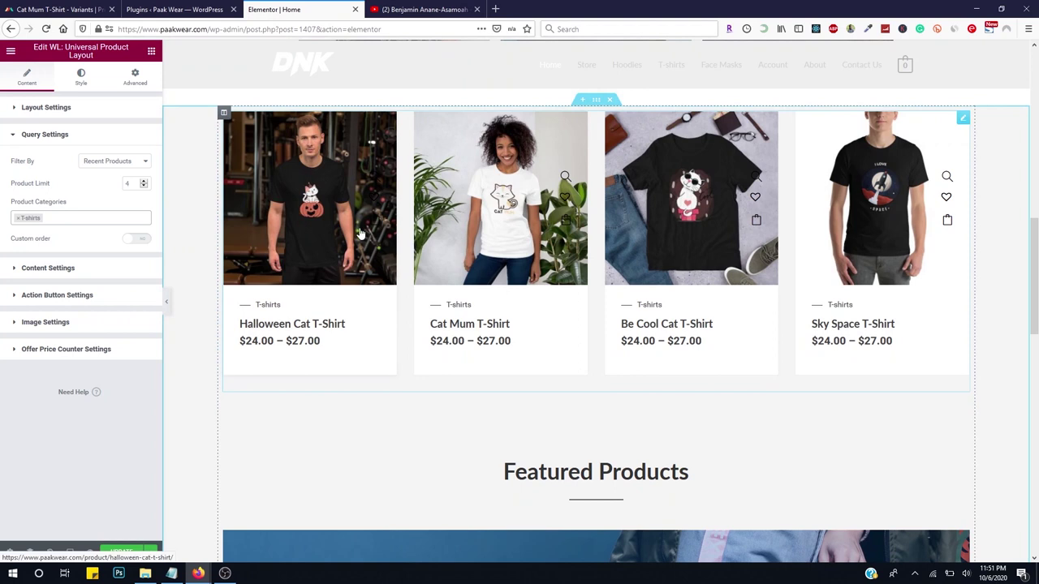
Move the Featured Products heading and its divider above the product grid.
left_click_drag(566, 469, 645, 117)
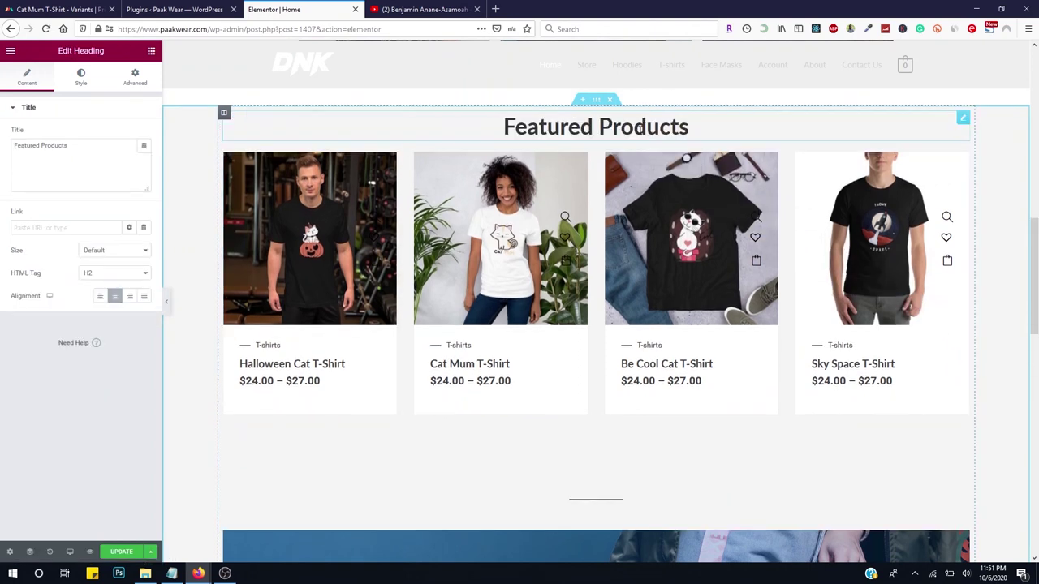
scroll(477, 343, "down", 2)
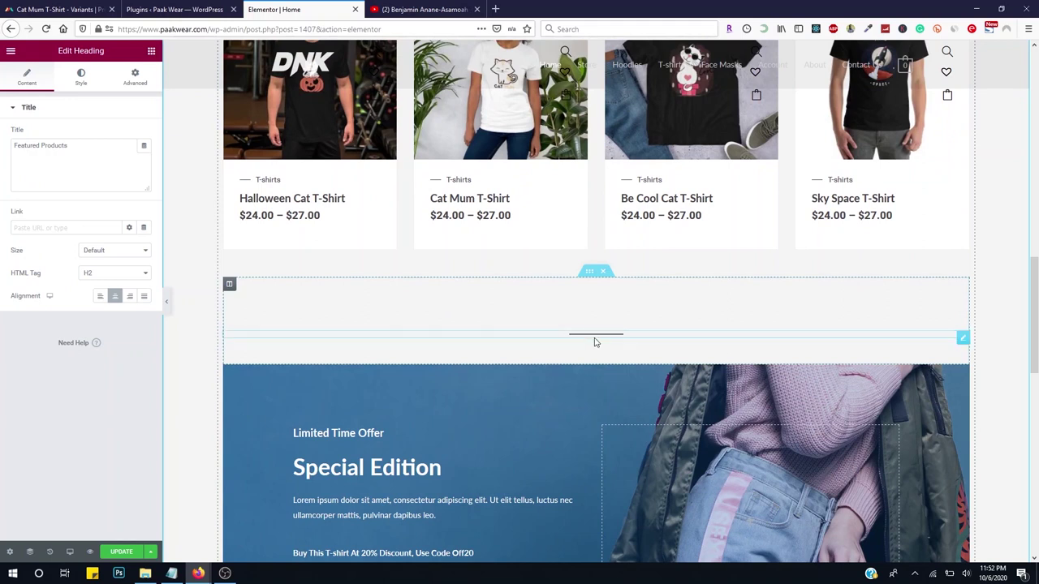
left_click_drag(592, 342, 584, 143)
left_click(378, 378)
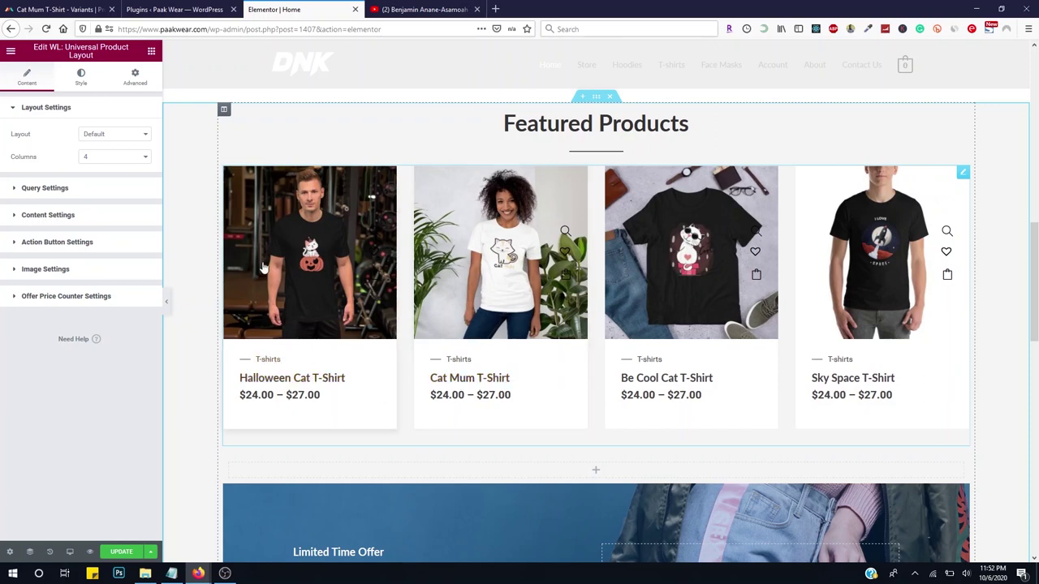
Switch the product cards to Style Four and hide their category labels.
left_click(49, 190)
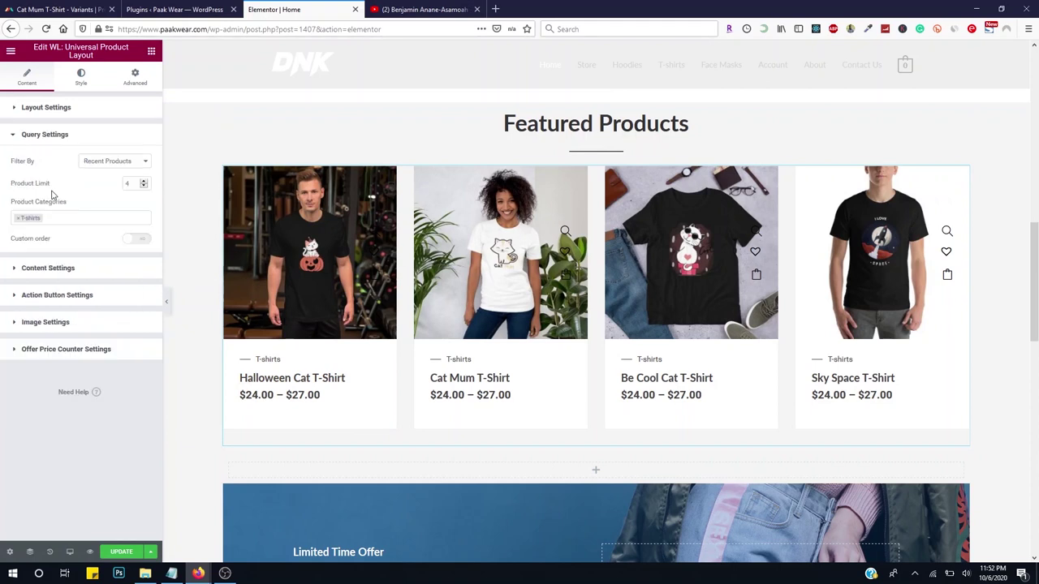
left_click(72, 269)
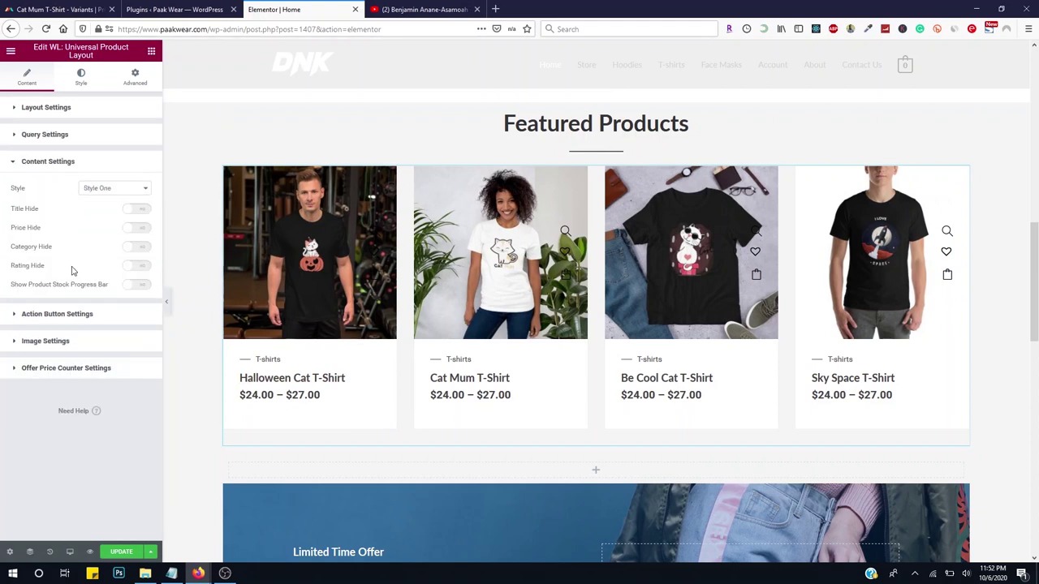
left_click(116, 191)
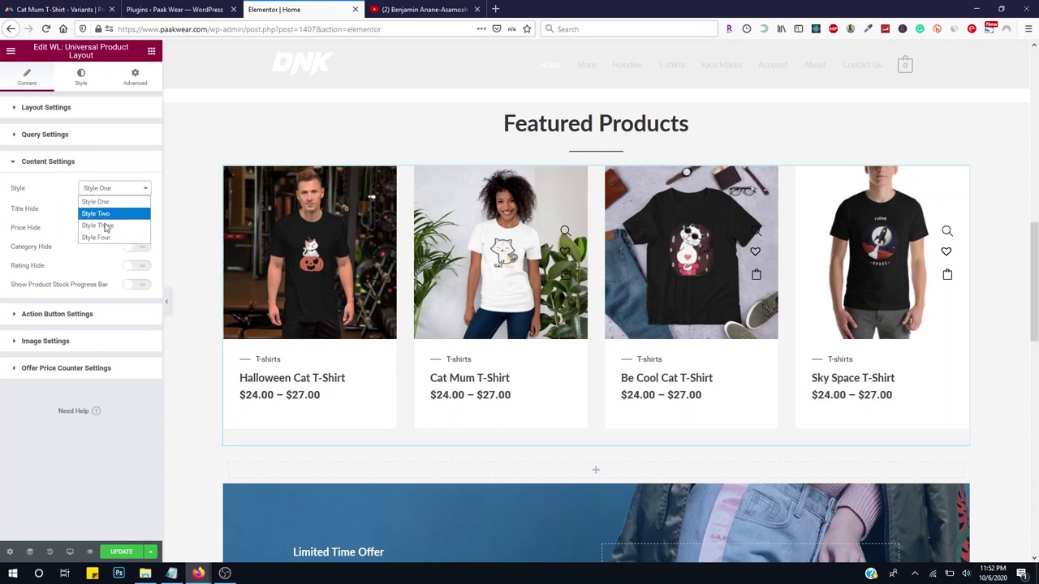
left_click(106, 237)
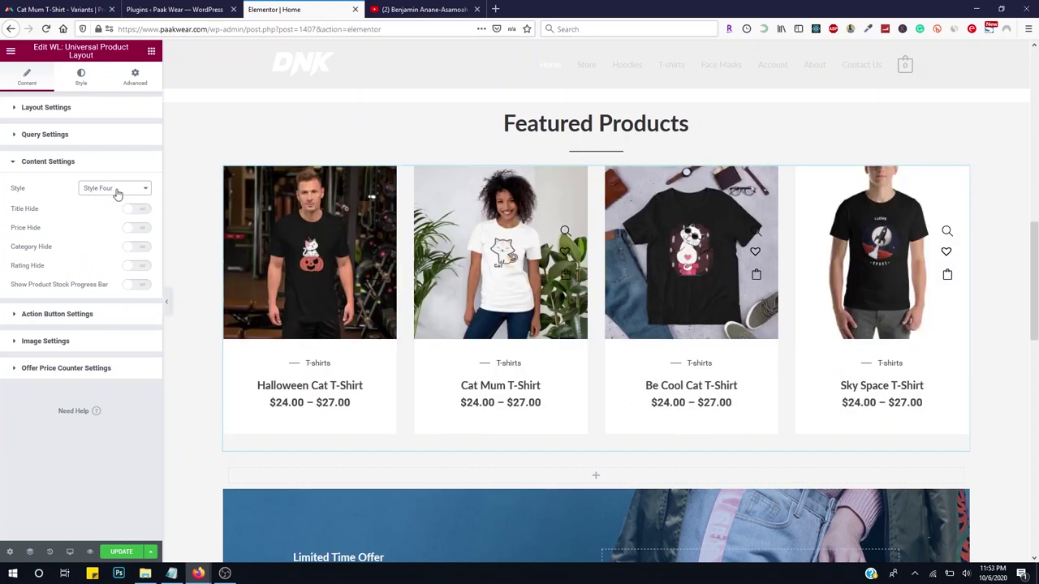
left_click(137, 247)
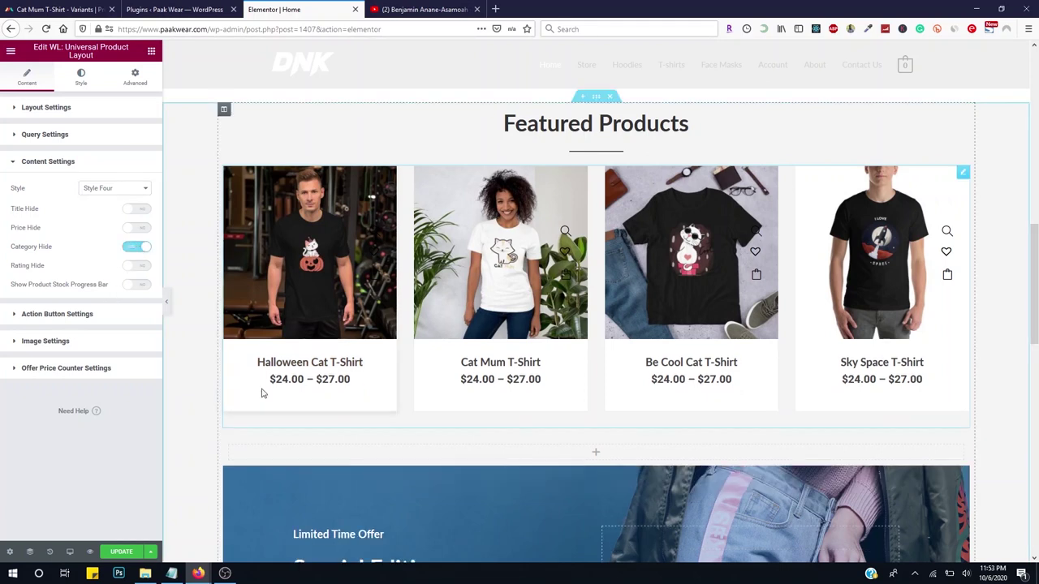
Set the product cards' action buttons to Style Three.
left_click(49, 192)
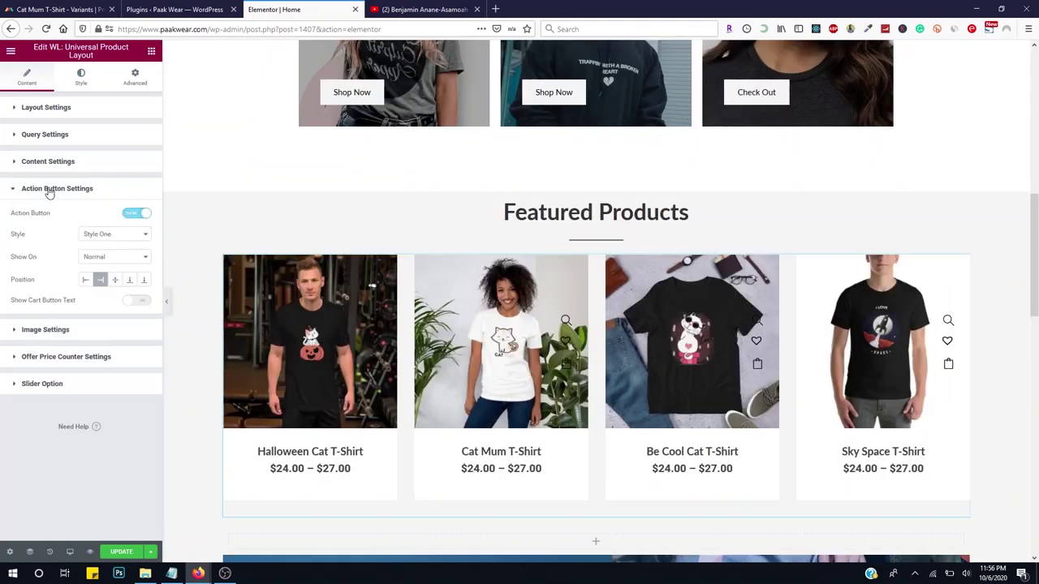
left_click(48, 192)
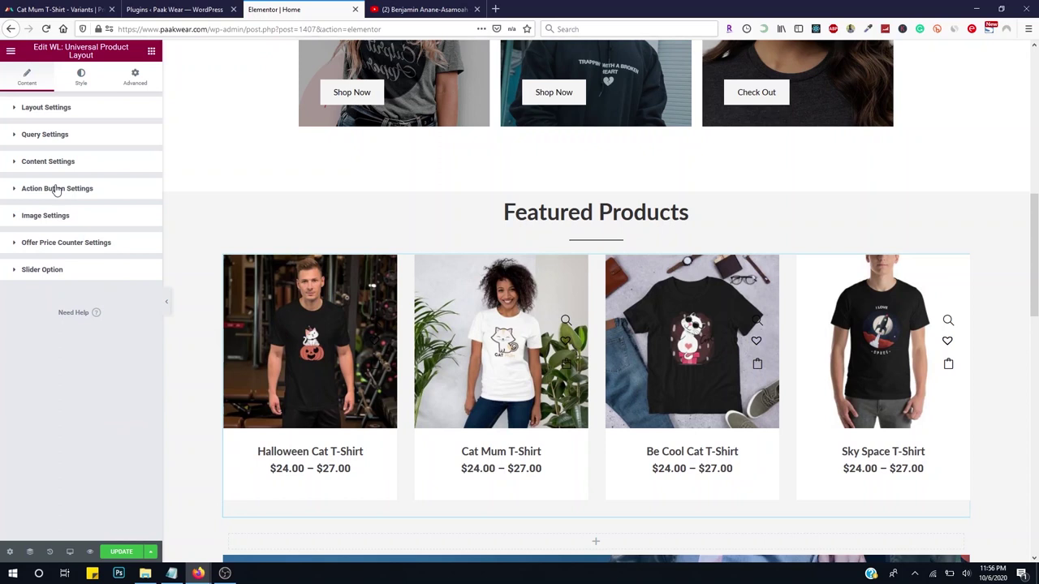
left_click(50, 190)
left_click(106, 238)
left_click(111, 272)
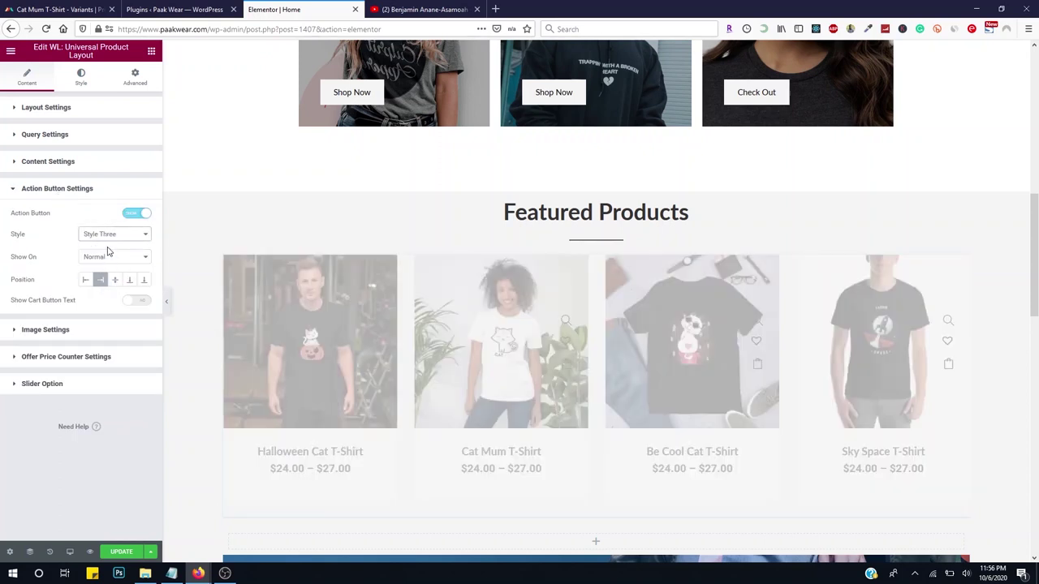
left_click(57, 188)
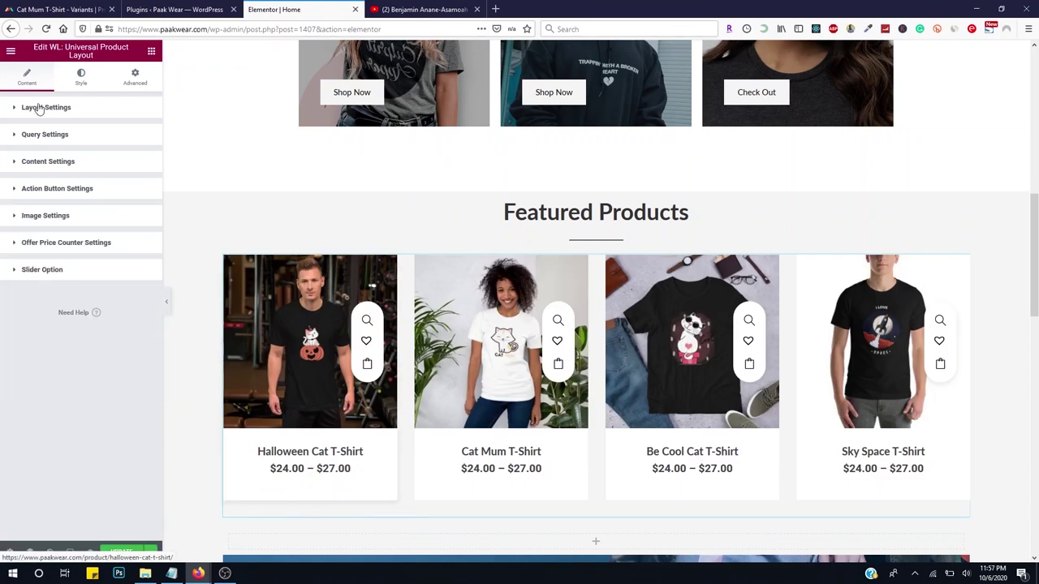
left_click(81, 78)
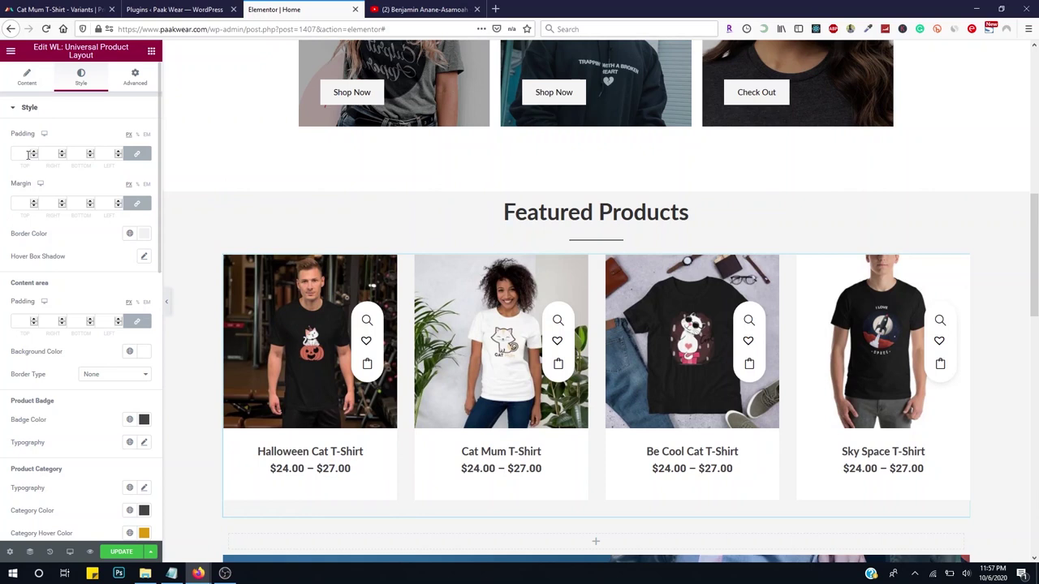
Give the product cards 10 px padding on all sides and switch to mobile preview.
type("0")
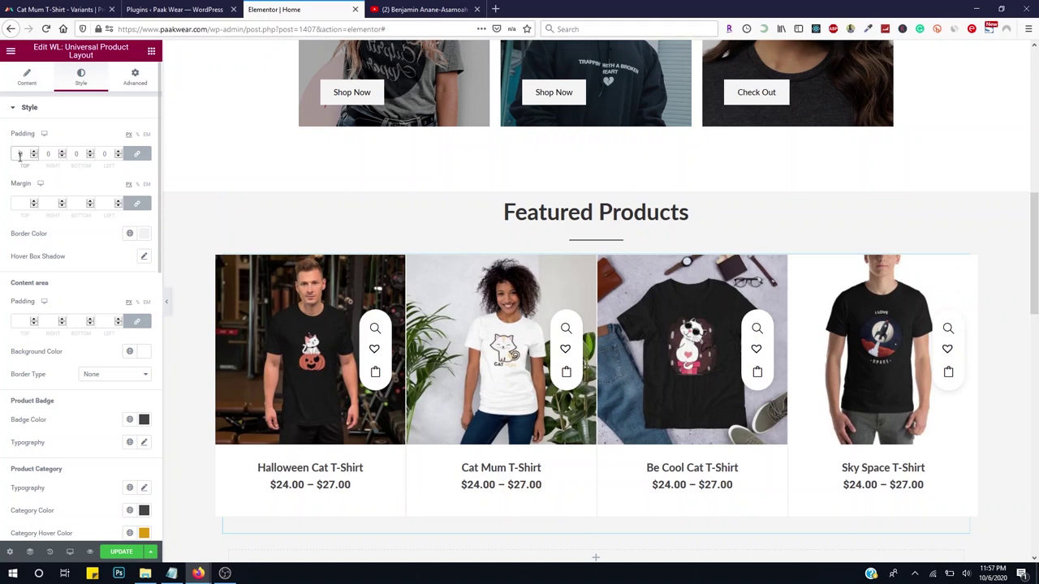
key("ctrl+z")
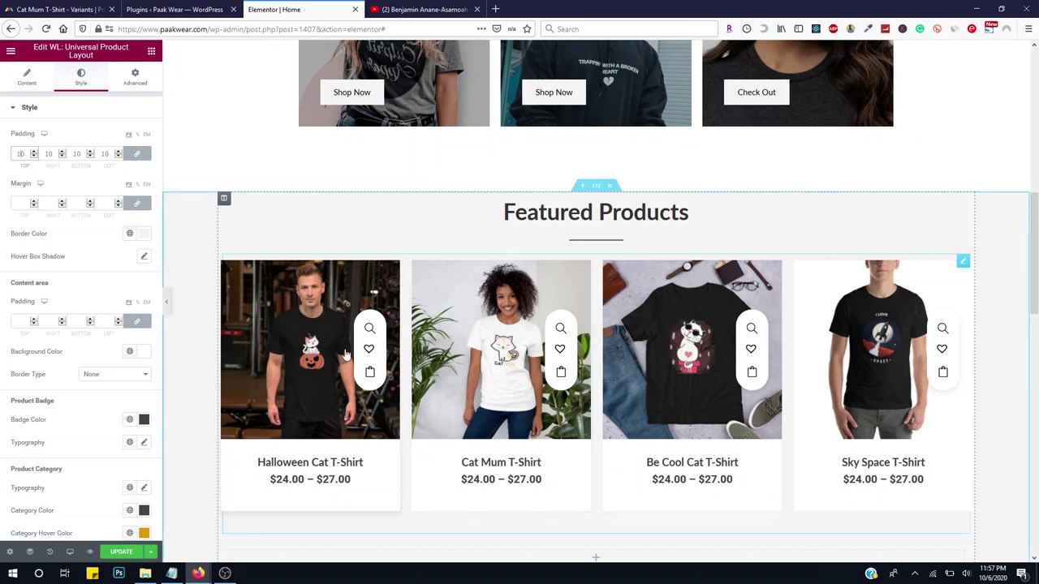
left_click(70, 552)
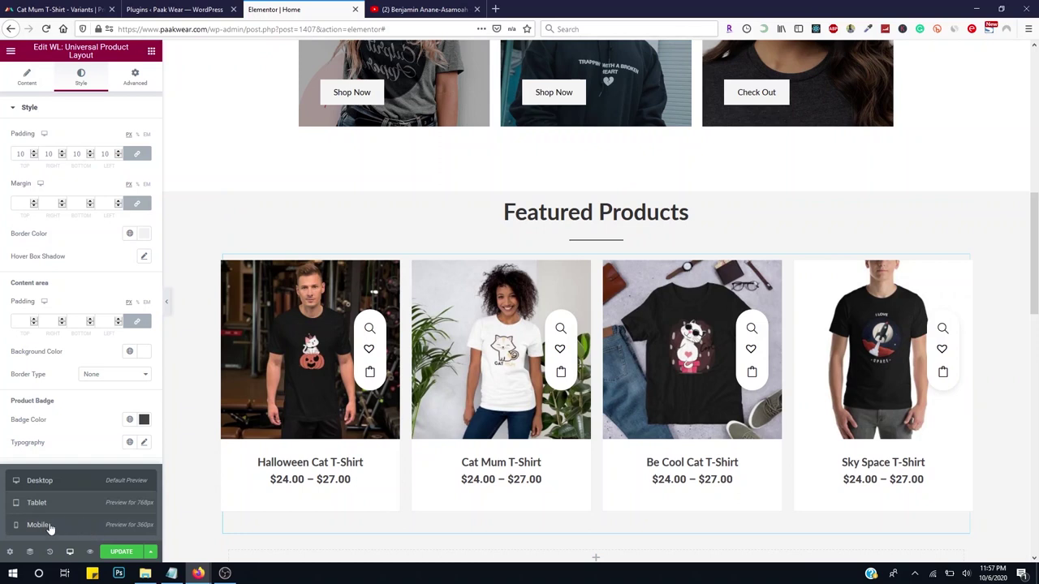
left_click(49, 527)
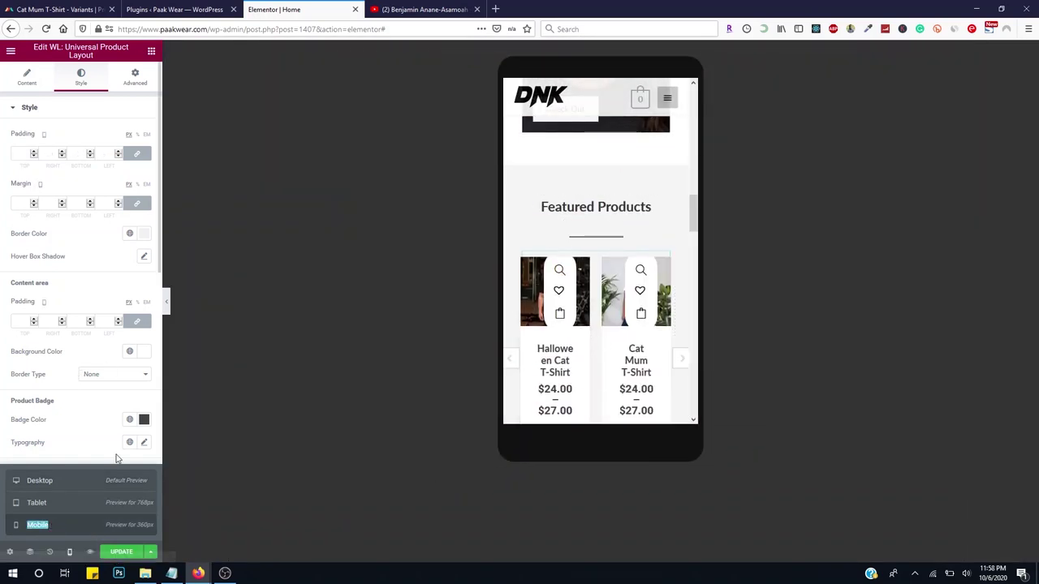
Turn off the product cards' action buttons for mobile.
left_click(30, 84)
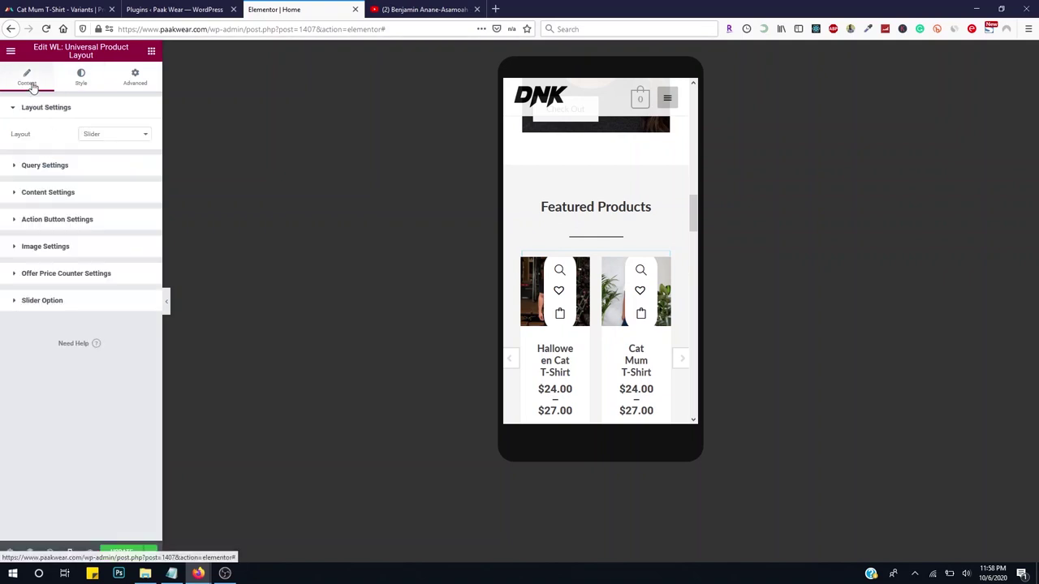
left_click(71, 219)
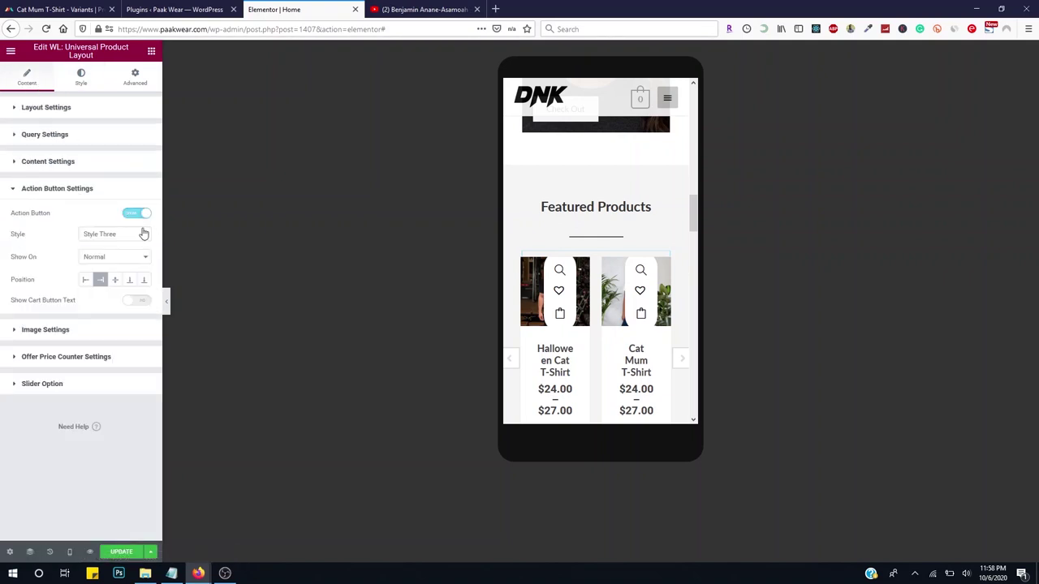
left_click(136, 214)
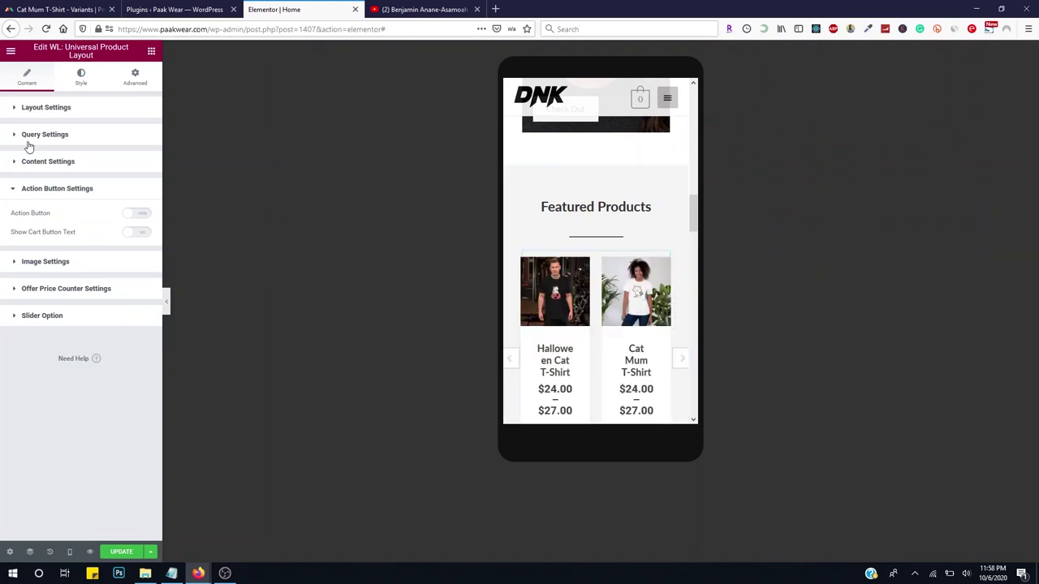
Set the mobile card padding to 0 and return the preview to desktop.
left_click(82, 79)
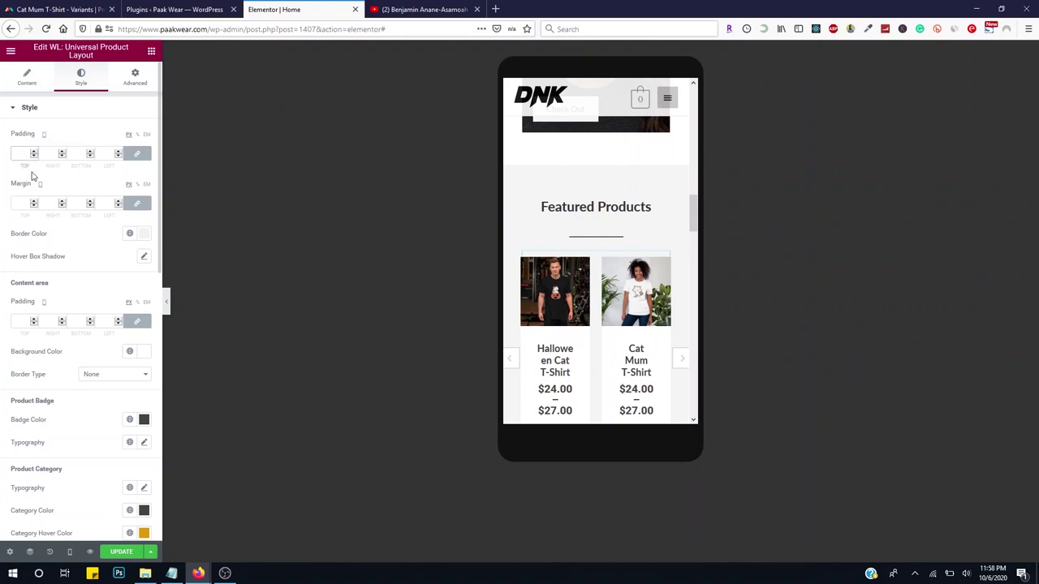
type("0")
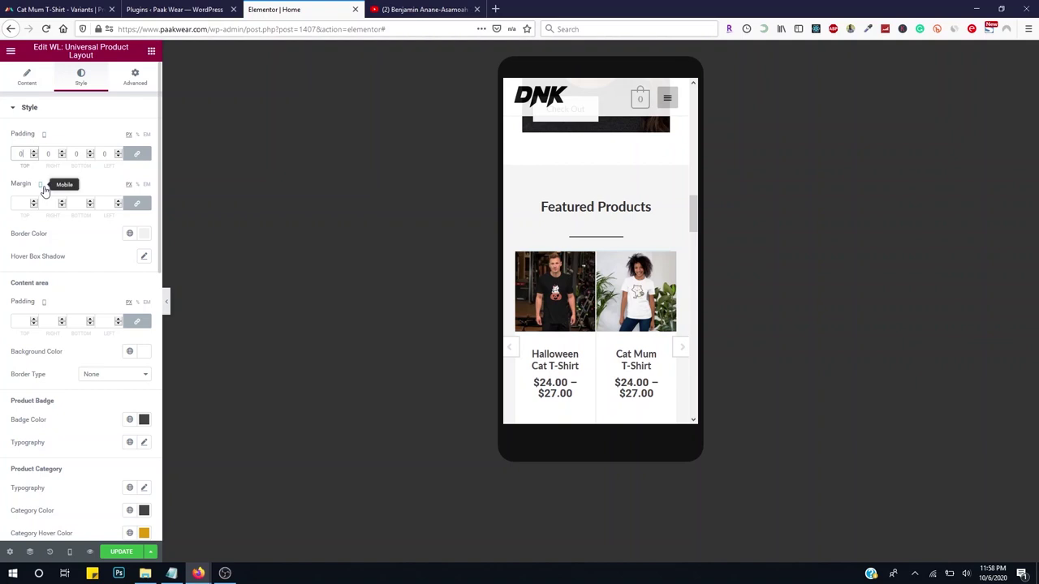
left_click(69, 552)
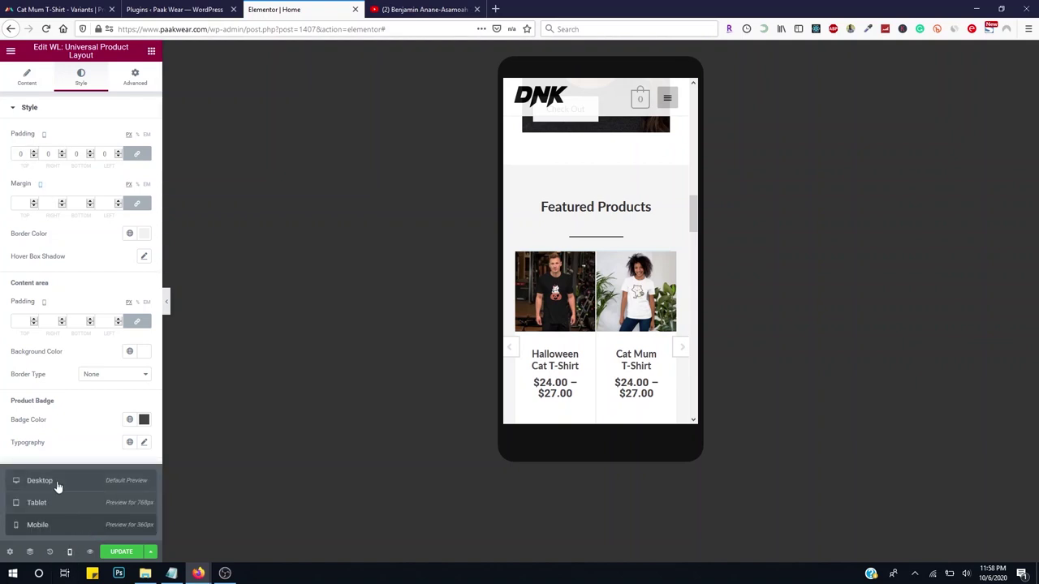
left_click(57, 486)
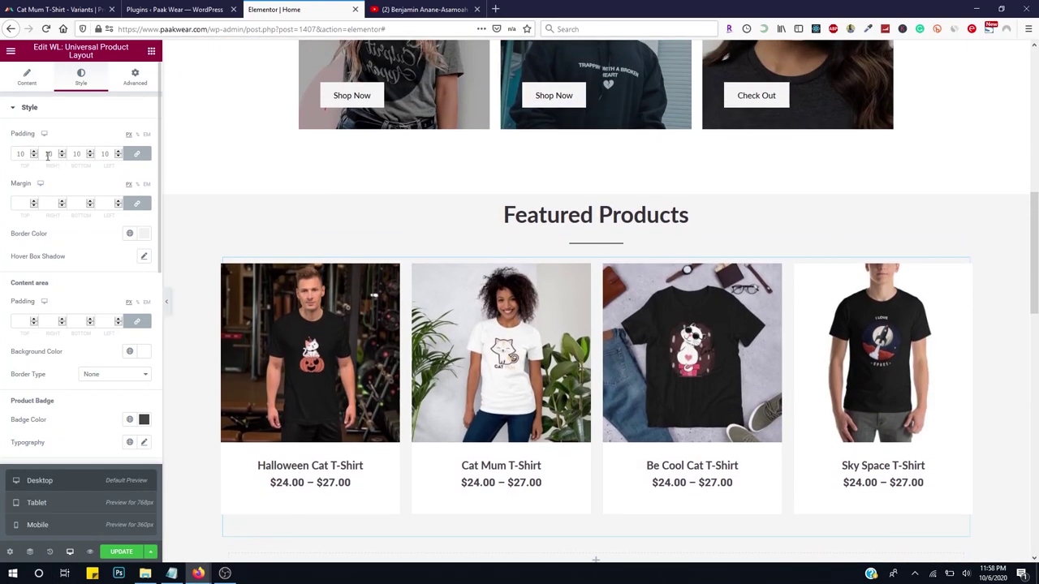
Set card padding to 5 and Featured Products section top padding to 40, then update.
double_click(19, 155)
type("5")
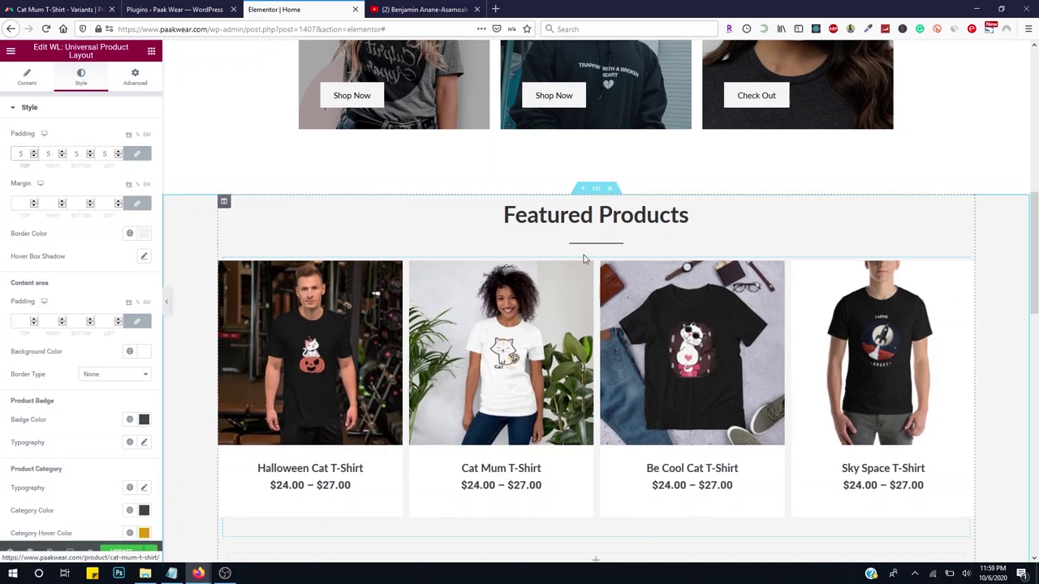
left_click(596, 190)
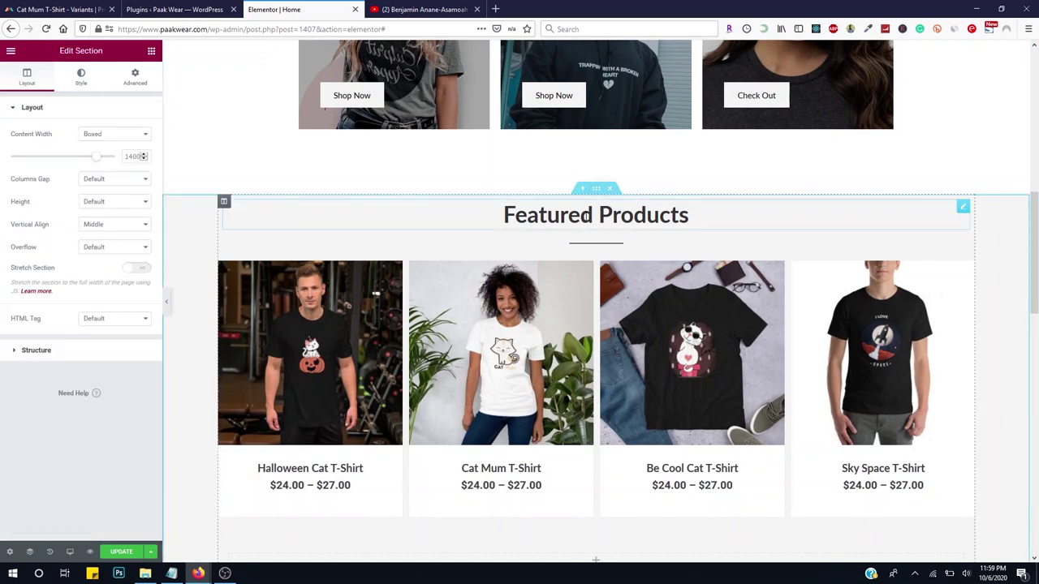
left_click(137, 83)
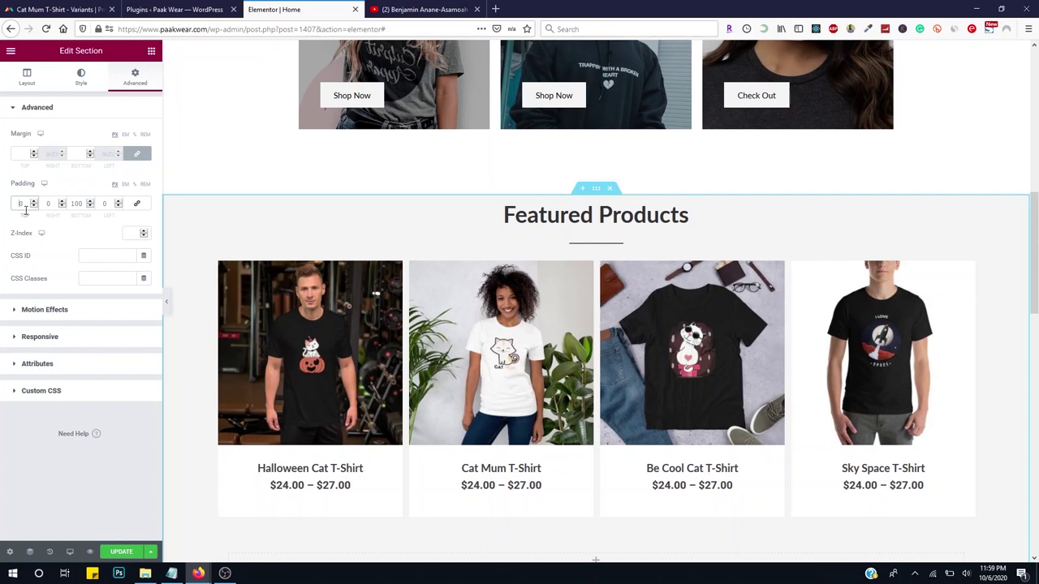
type("40")
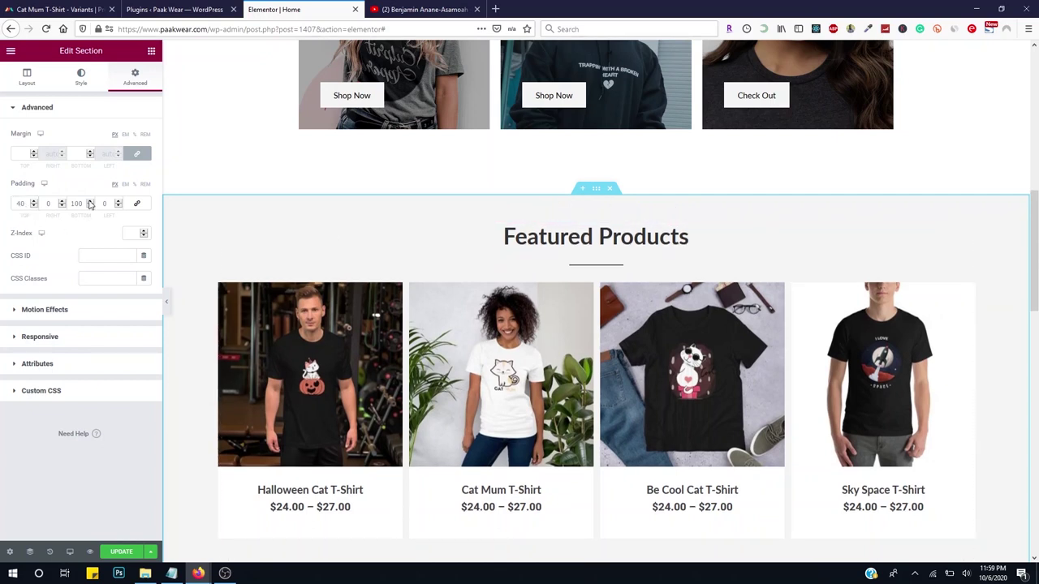
scroll(503, 321, "down", 4)
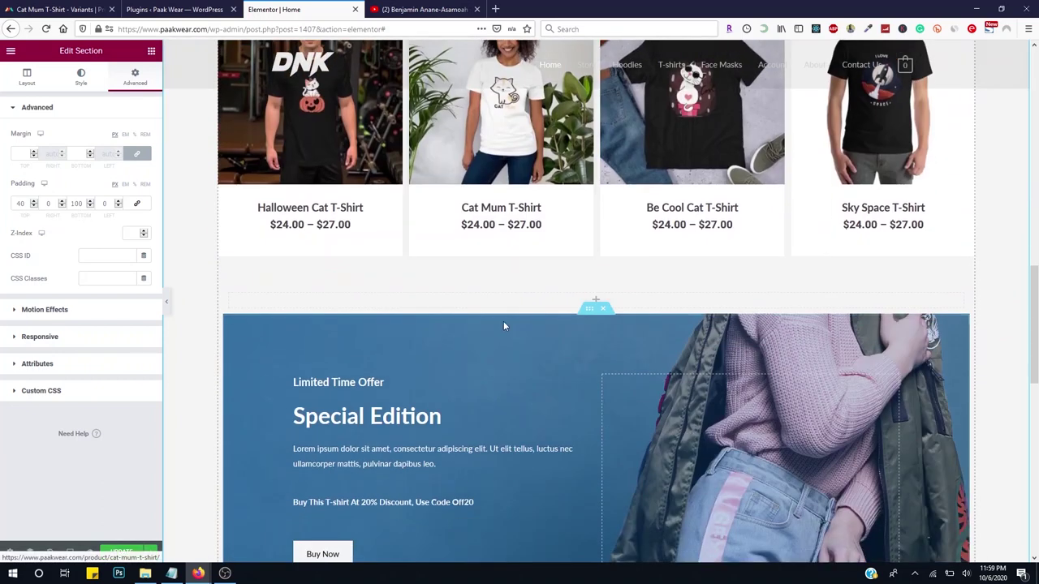
scroll(294, 296, "up", 7)
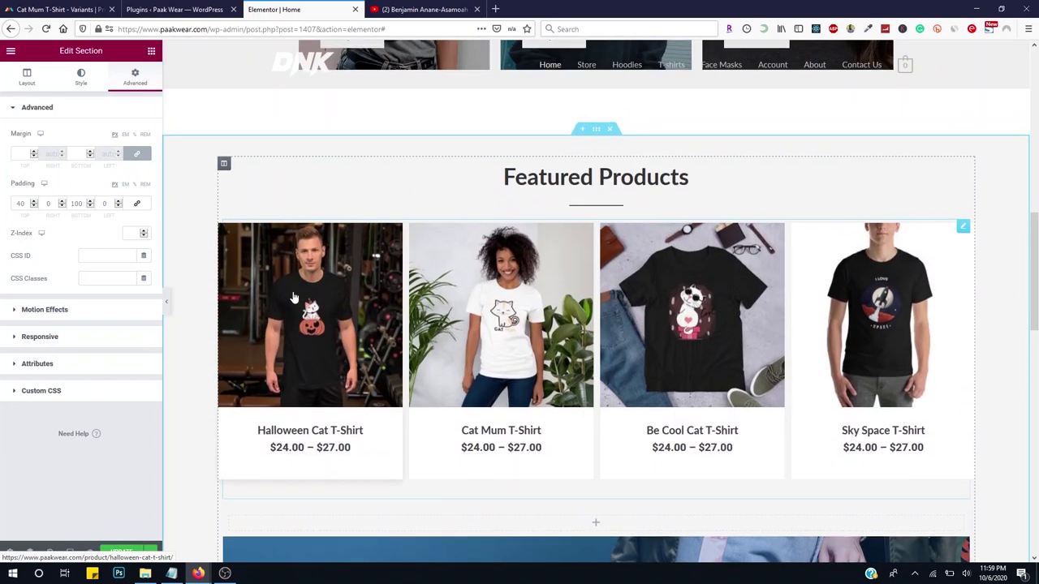
left_click(115, 556)
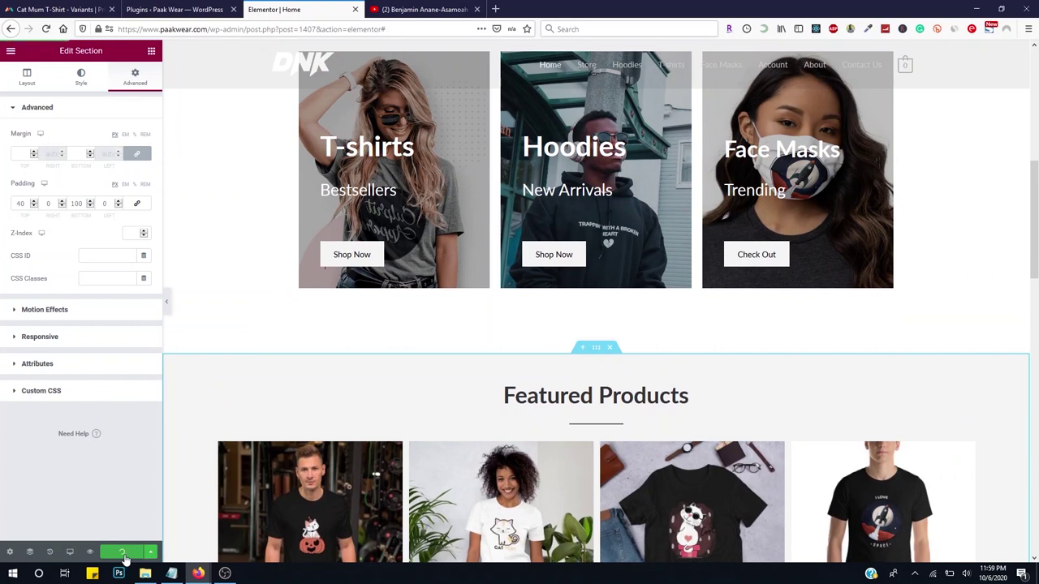
Move the Special Edition banner below the Worldwide Shipping features row.
scroll(466, 290, "up", 2)
scroll(467, 290, "down", 9)
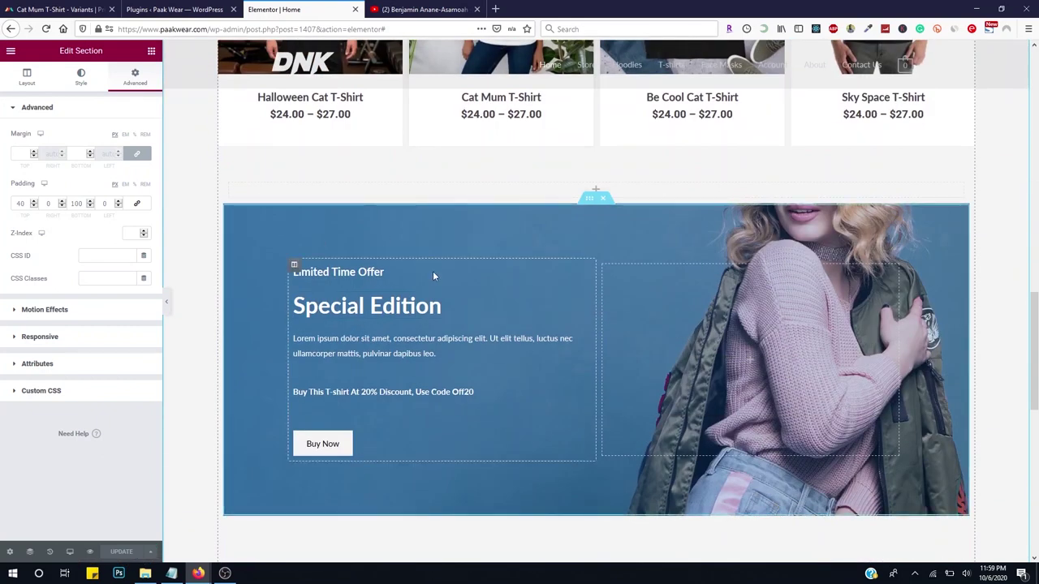
scroll(530, 244, "down", 1)
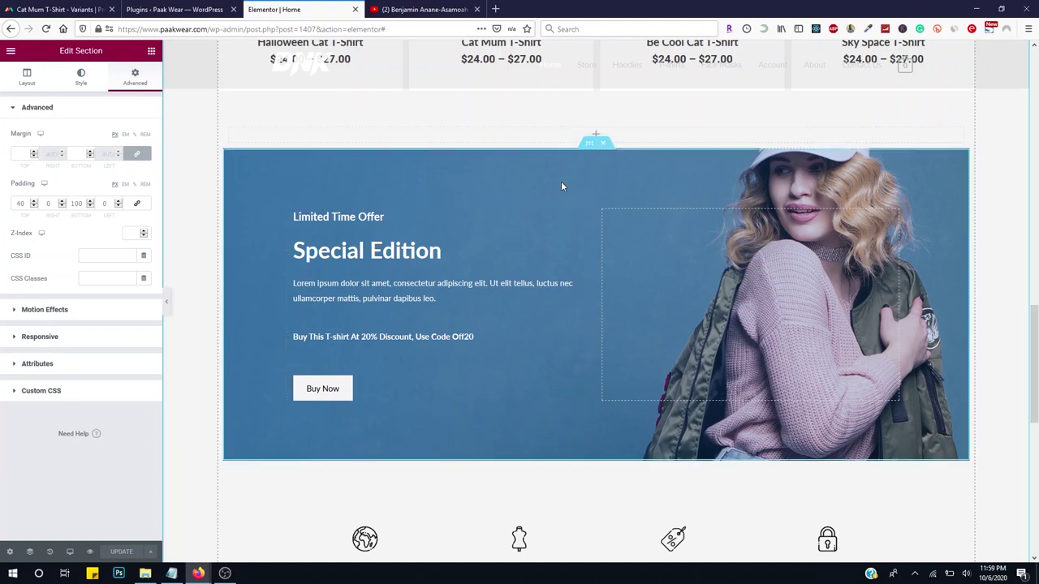
scroll(561, 187, "up", 2)
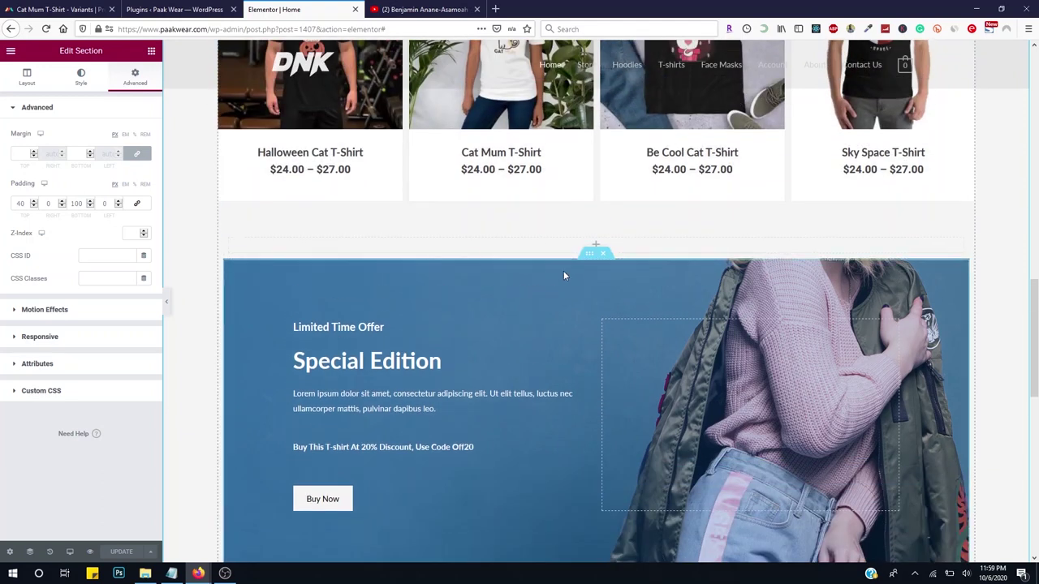
scroll(572, 252, "down", 1)
left_click_drag(589, 210, 491, 478)
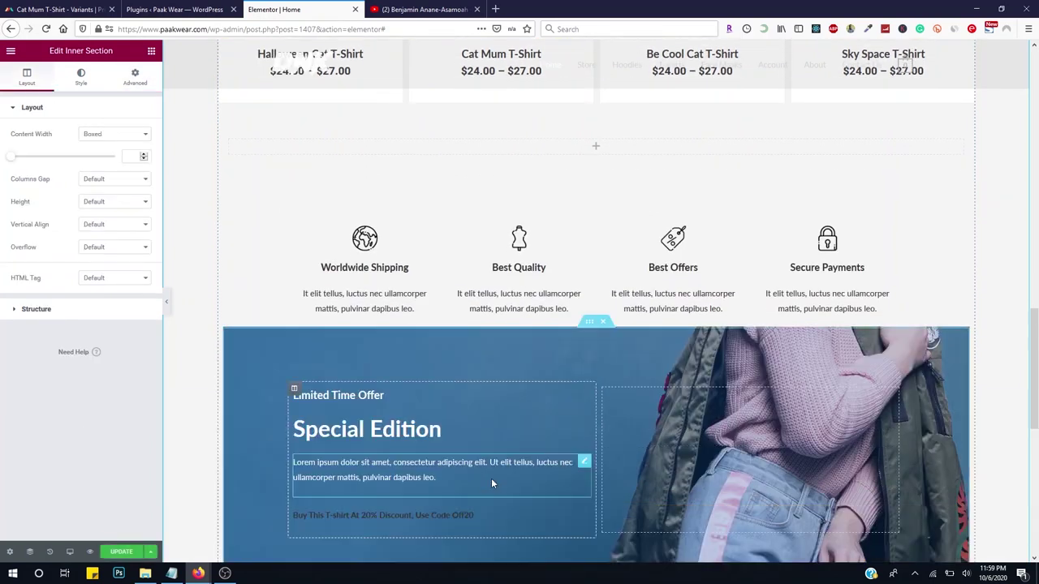
scroll(510, 386, "down", 6)
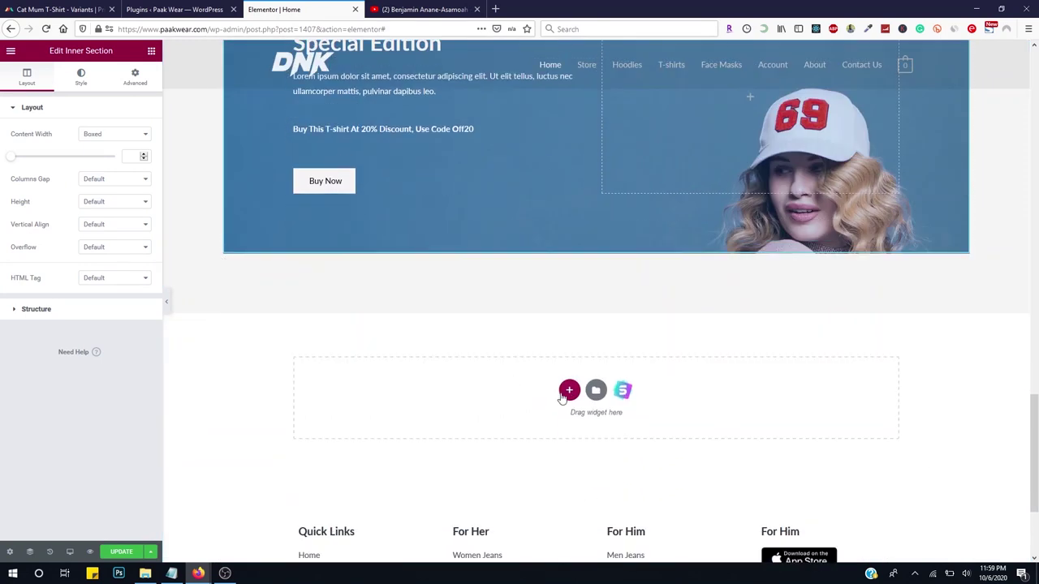
Add a single-column section below the features row and drag the Special Edition banner into it.
left_click(569, 391)
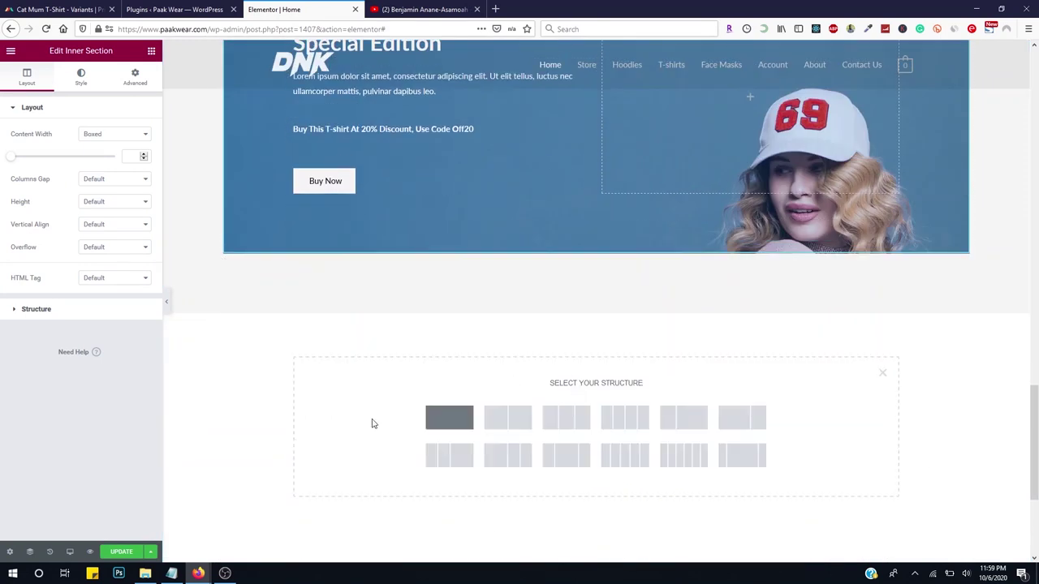
left_click(449, 417)
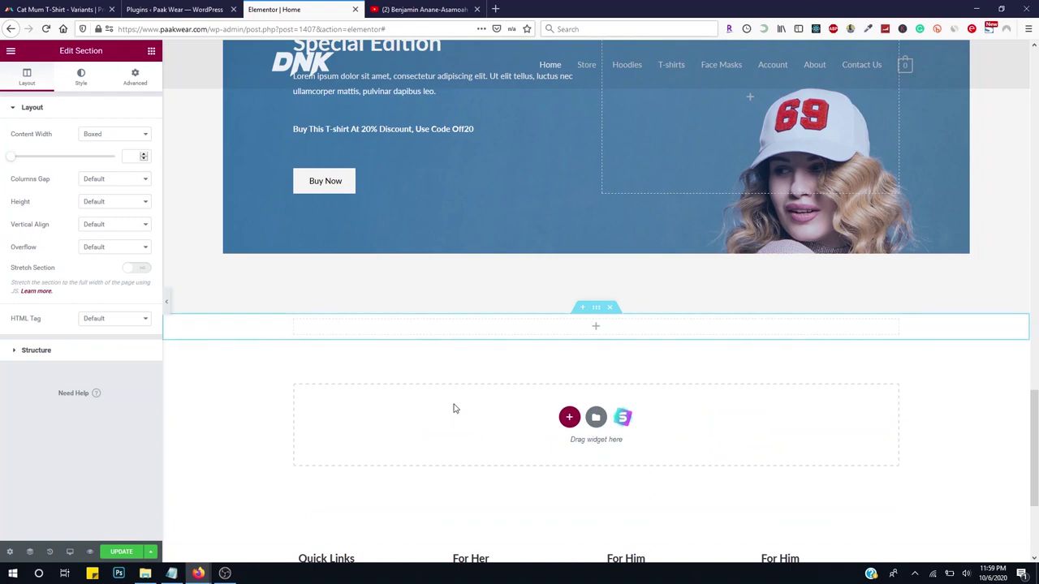
scroll(500, 267, "up", 3)
left_click_drag(589, 156, 353, 235)
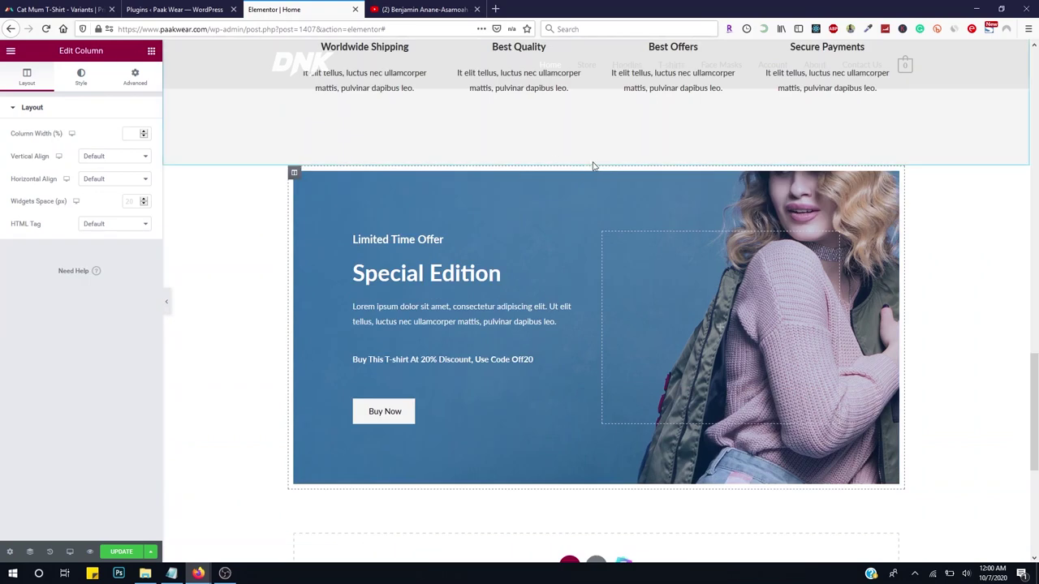
left_click(595, 161)
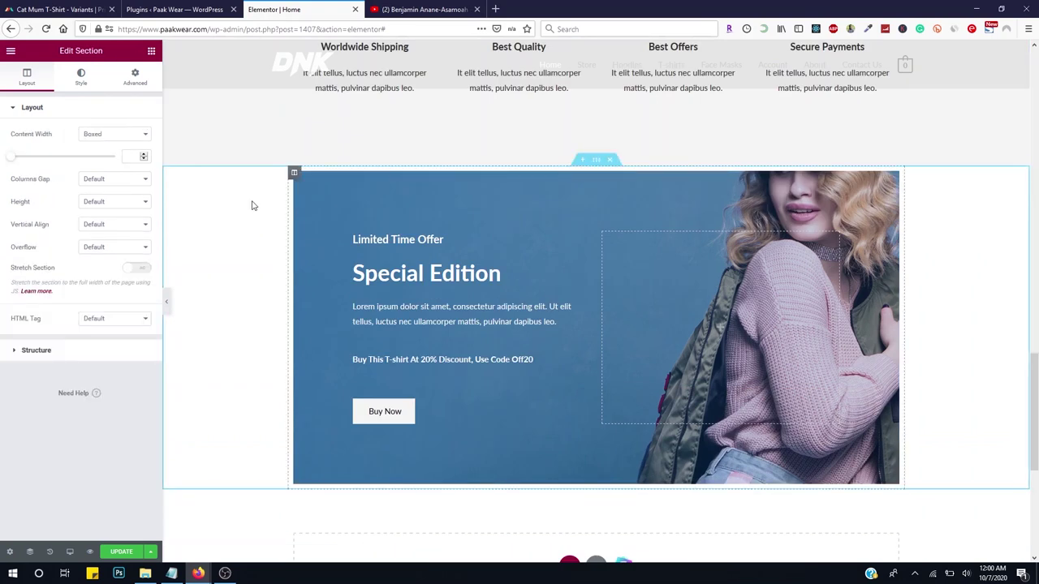
Set the banner's outer section to Full Width content with No Gap columns and save the page.
right_click(226, 180)
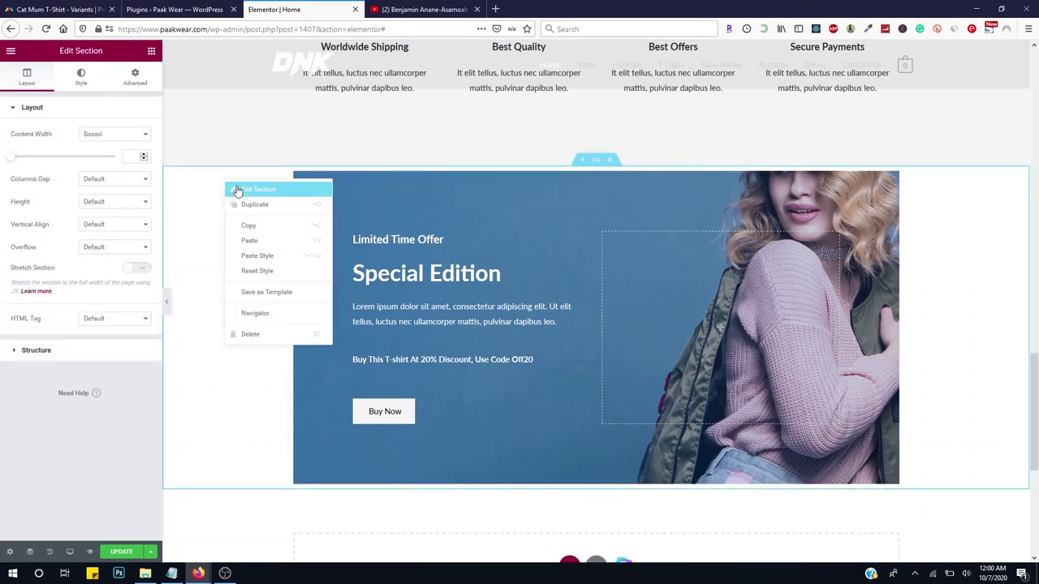
left_click(239, 191)
left_click(127, 135)
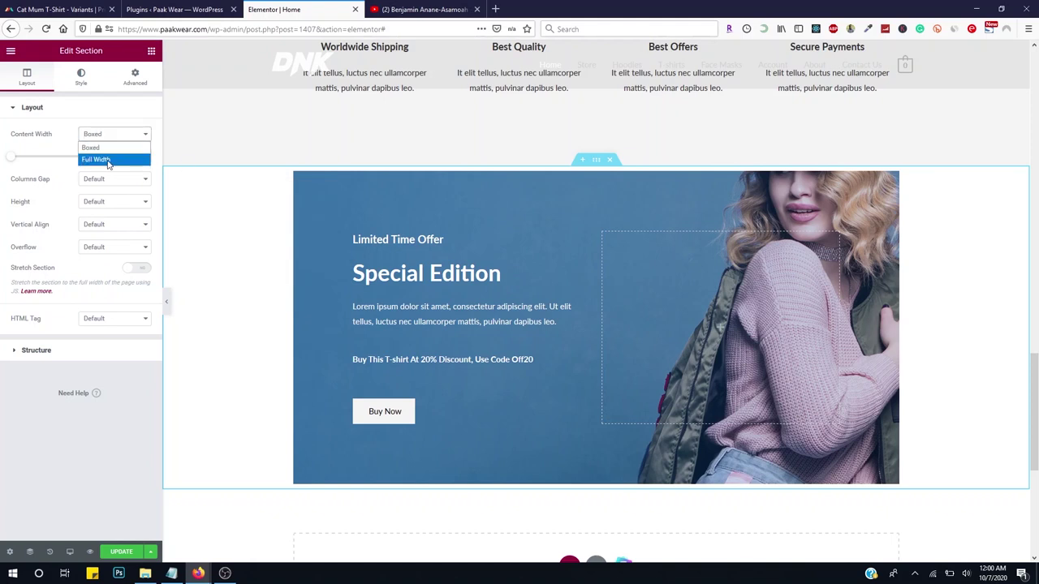
left_click(108, 160)
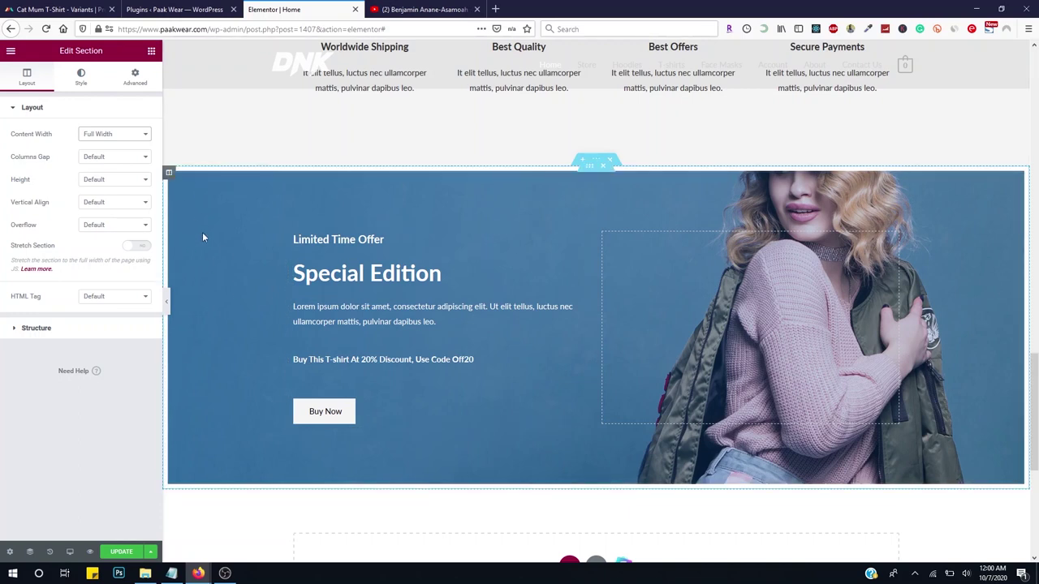
left_click(104, 159)
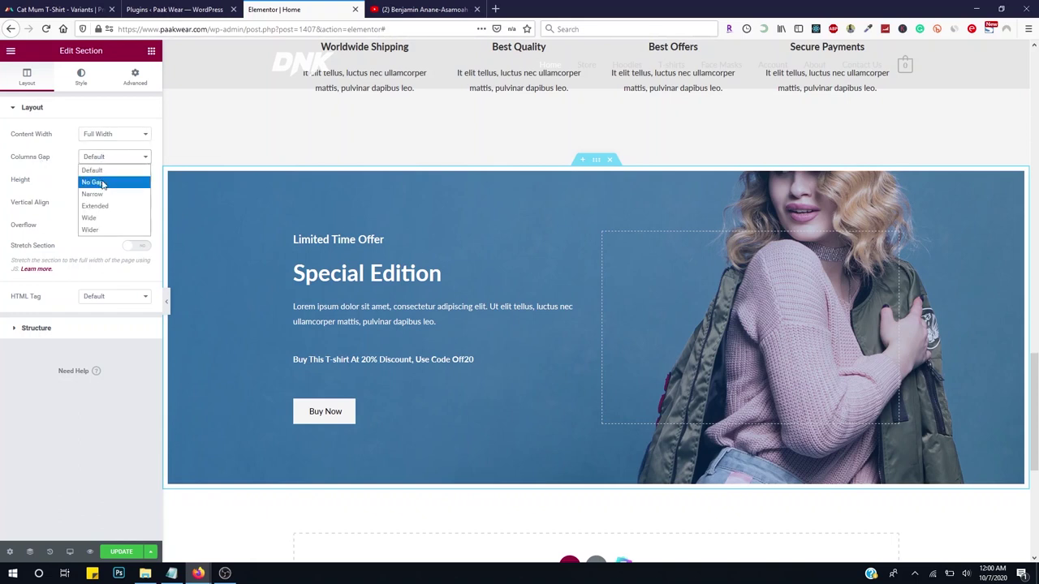
left_click(102, 184)
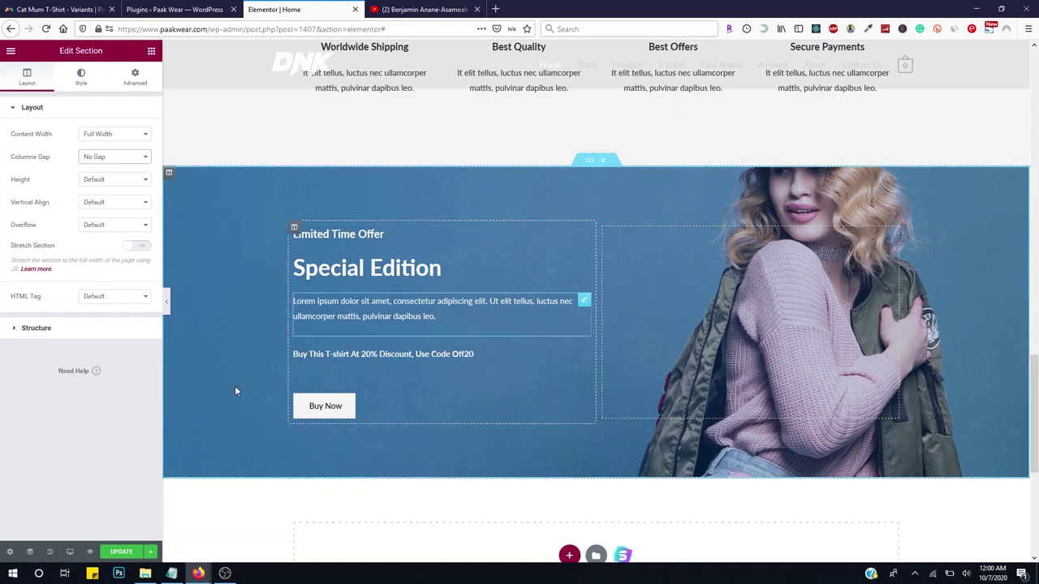
left_click(122, 553)
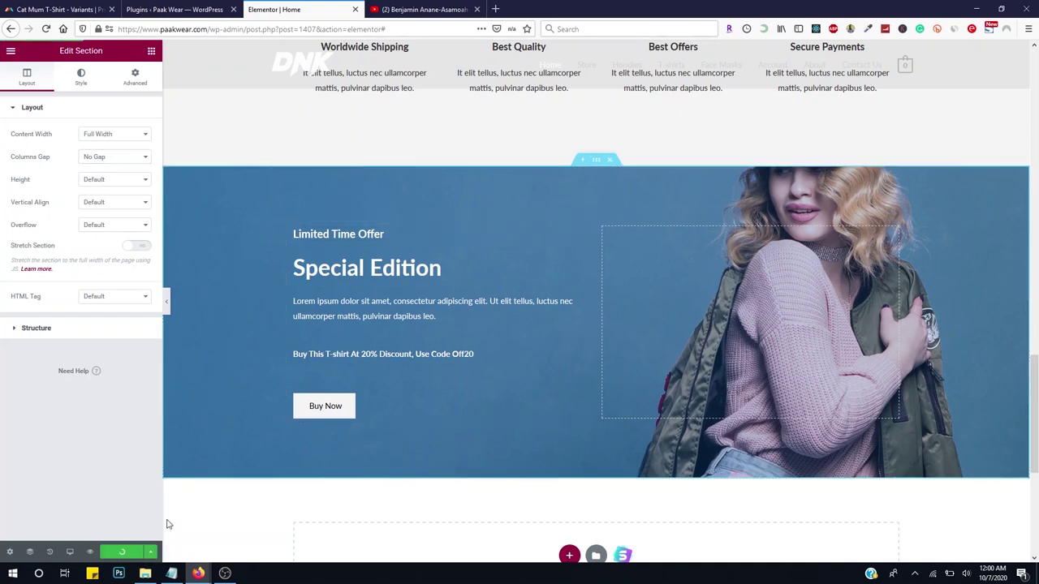
right_click(585, 187)
left_click(611, 193)
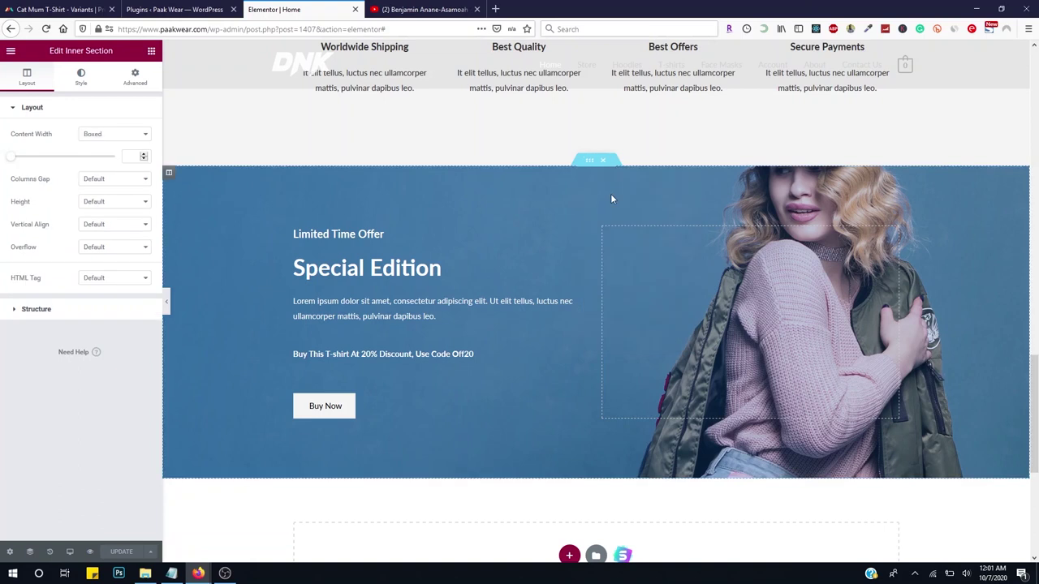
Give the inner banner an uploaded slider-02.jpg background with Default attachment and delete the Lorem ipsum paragraph.
left_click(82, 79)
left_click(93, 244)
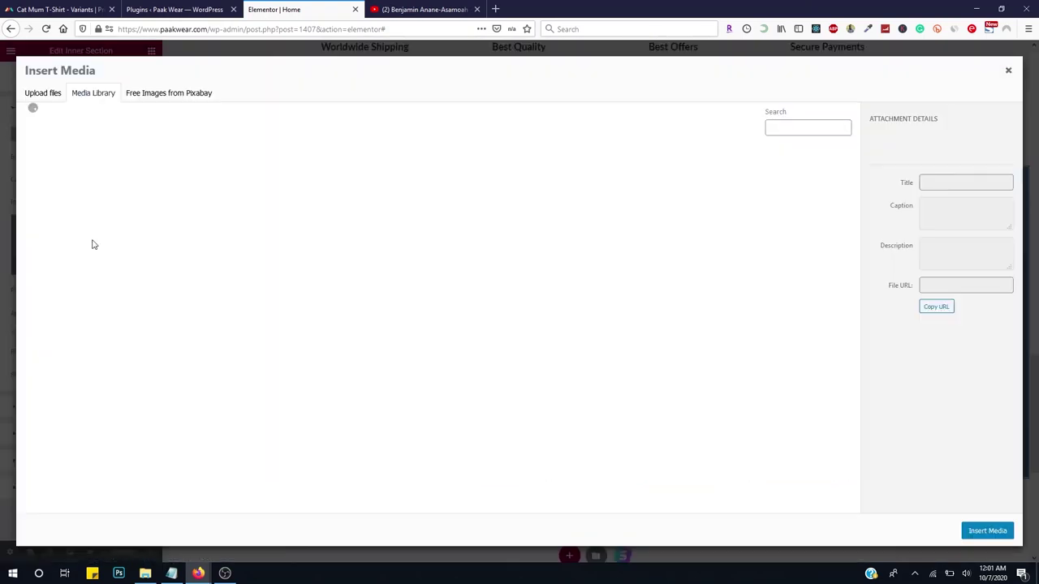
left_click(49, 94)
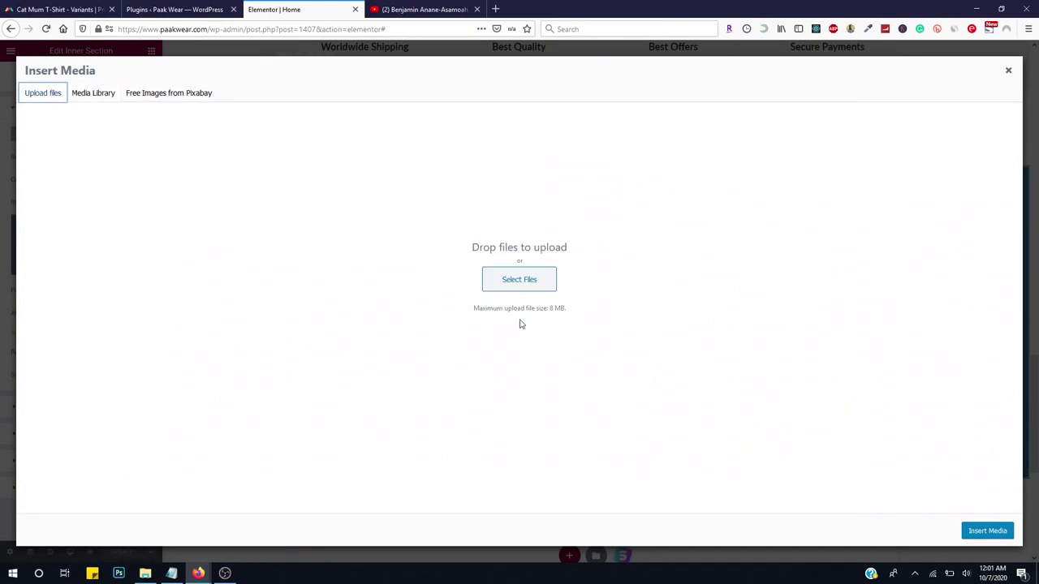
left_click(499, 280)
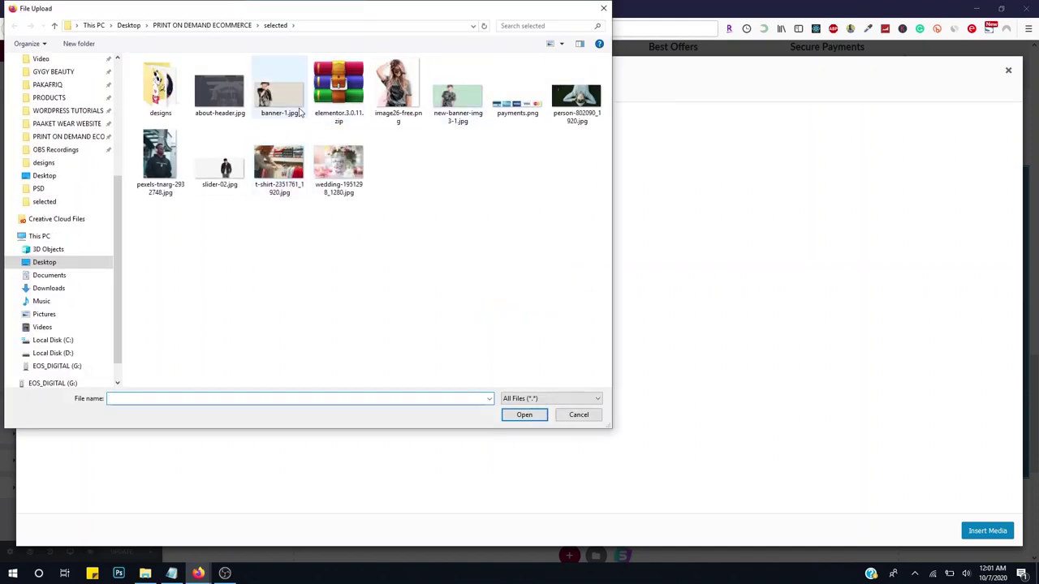
double_click(220, 167)
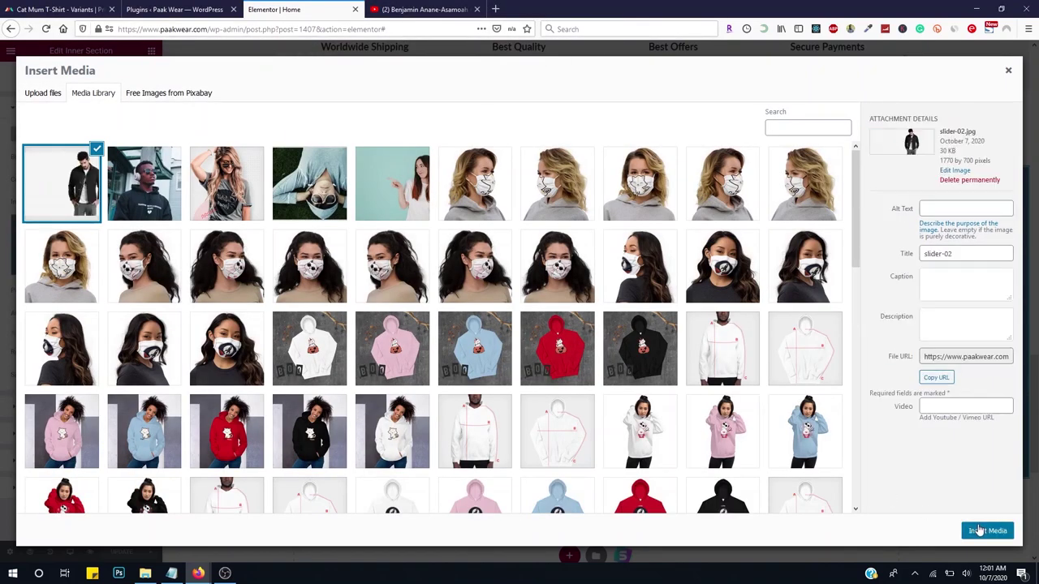
left_click(980, 530)
left_click(102, 317)
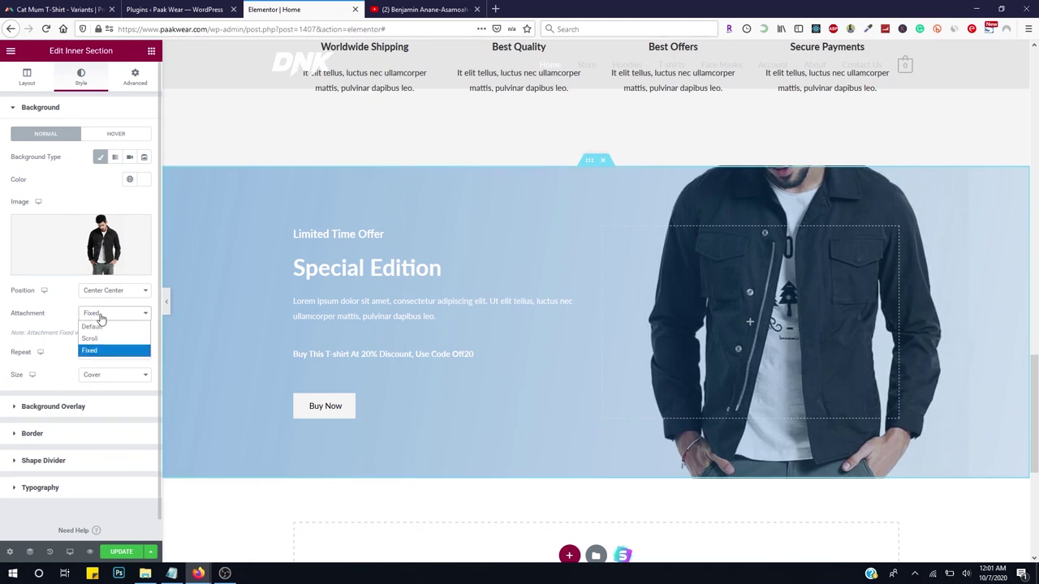
left_click(99, 327)
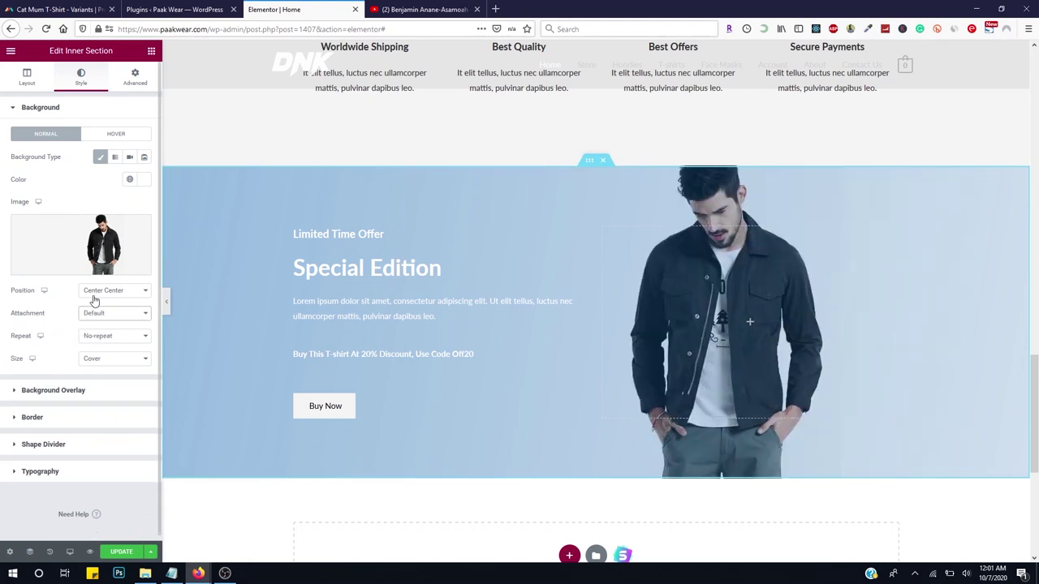
right_click(340, 305)
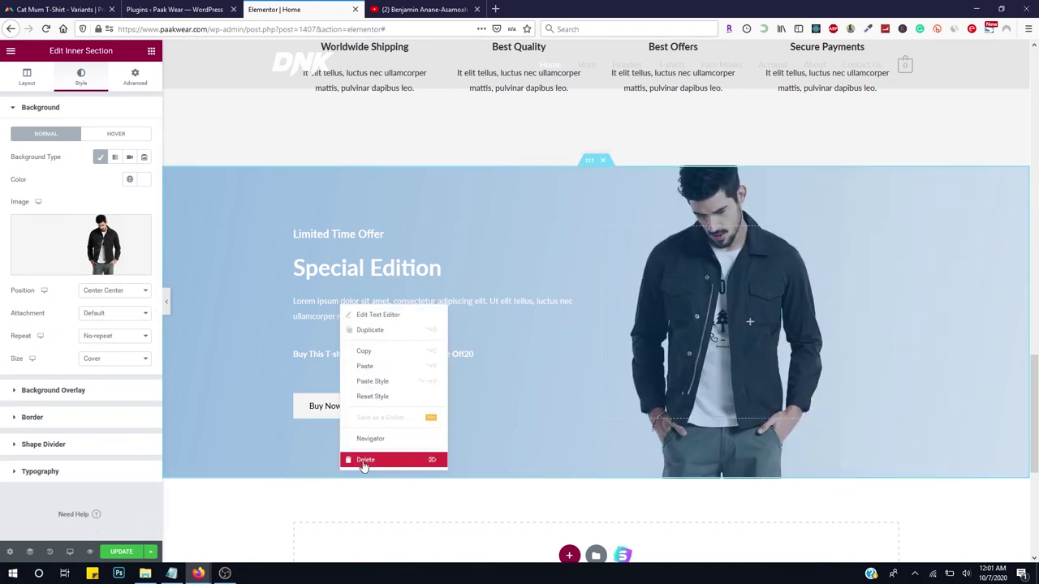
left_click(364, 460)
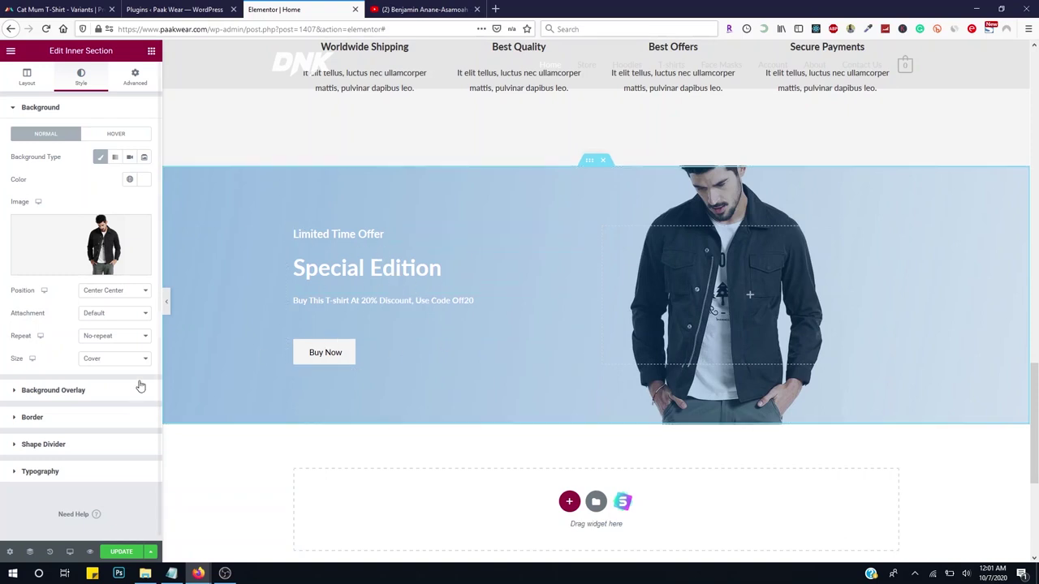
Add a single-column section under the Special Edition banner and drag the features row into it.
scroll(371, 355, "down", 5)
scroll(414, 300, "up", 7)
scroll(415, 300, "up", 4)
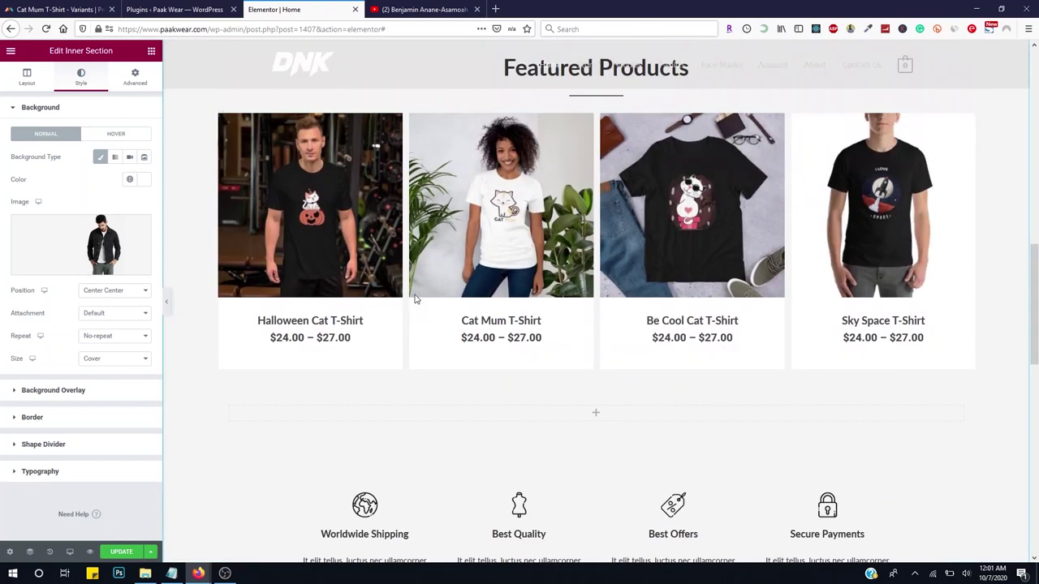
scroll(418, 300, "down", 3)
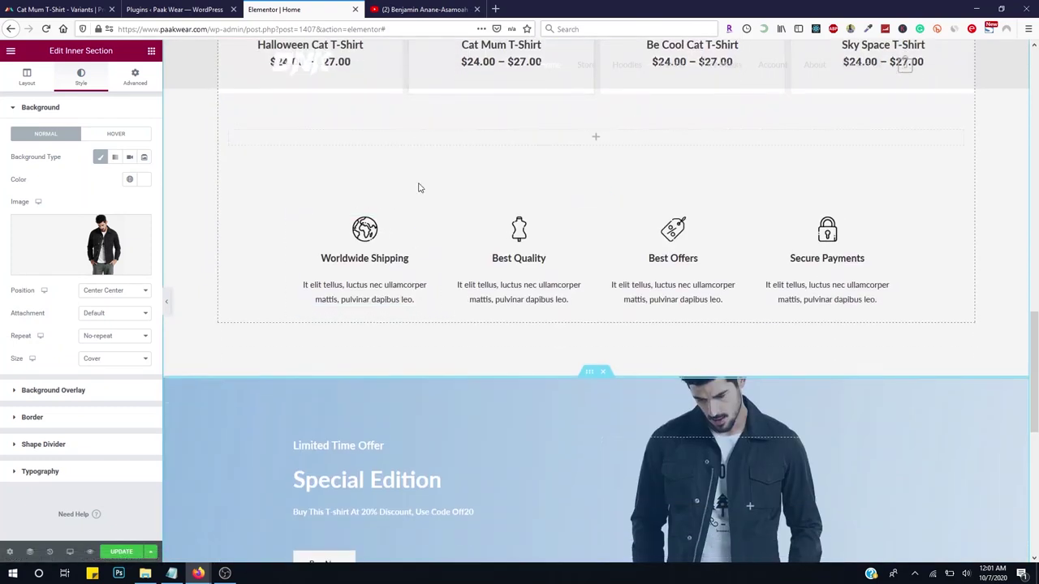
scroll(566, 254, "down", 5)
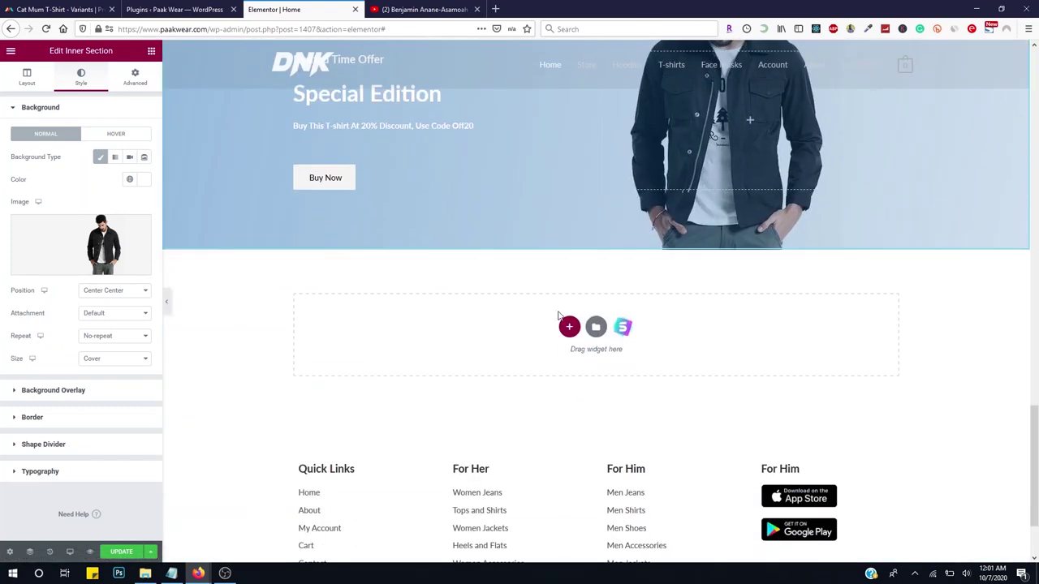
left_click(569, 327)
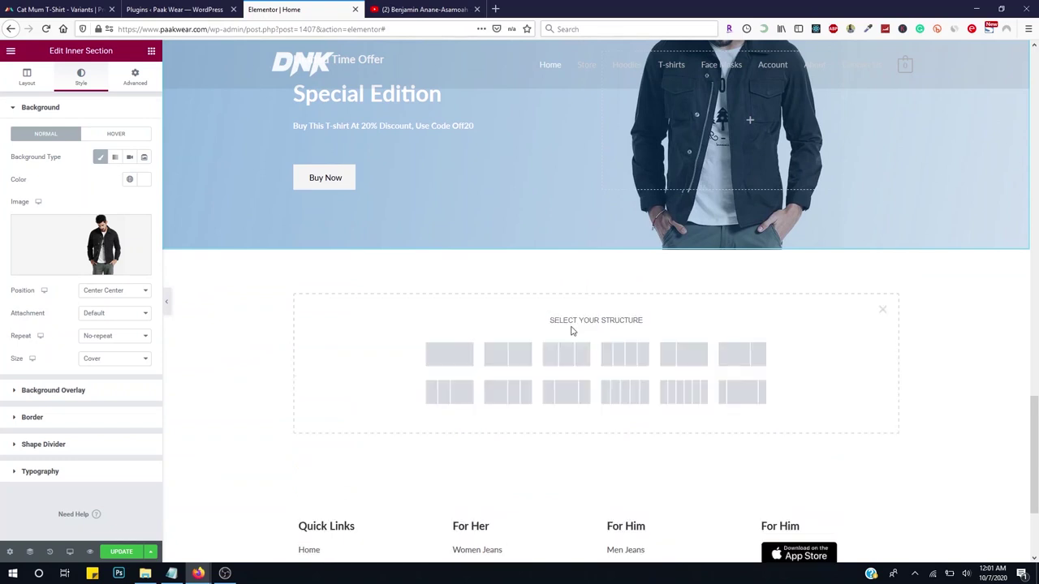
left_click(457, 357)
scroll(487, 244, "up", 4)
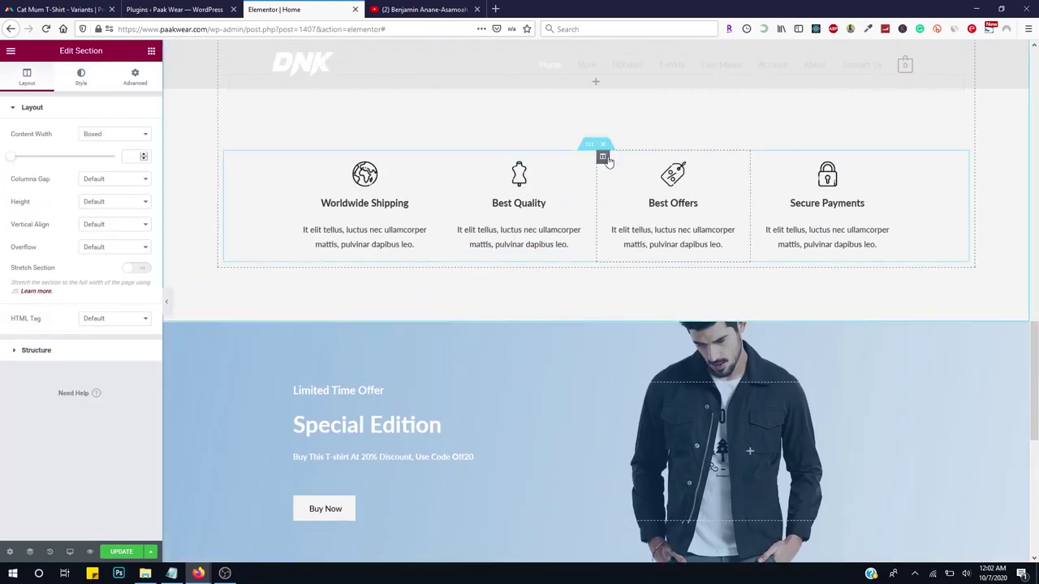
left_click_drag(589, 146, 468, 431)
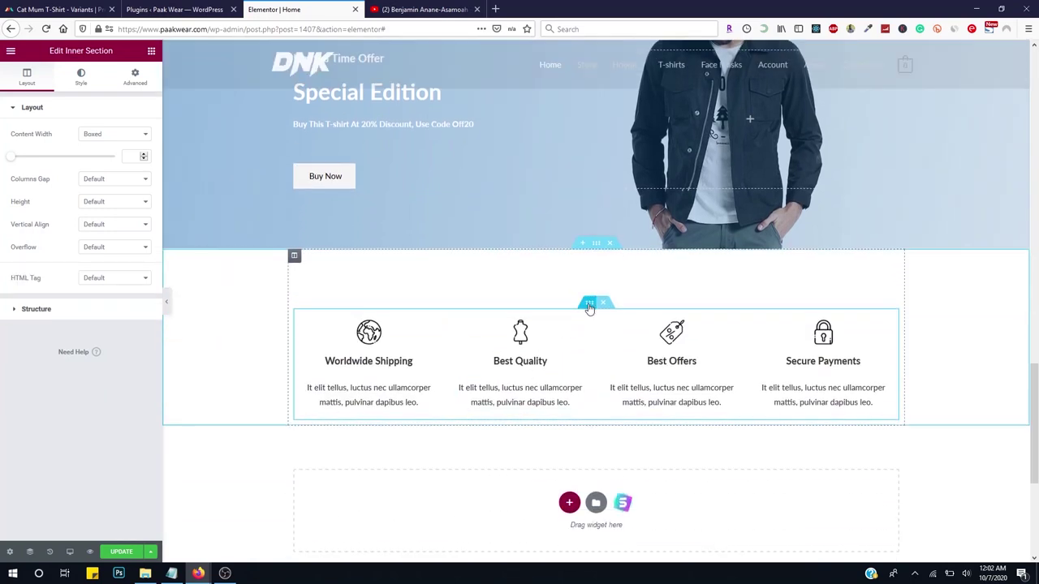
Give the features row's inner section a 50 px top and bottom margin.
right_click(589, 304)
key("Escape")
right_click(591, 306)
key("Escape")
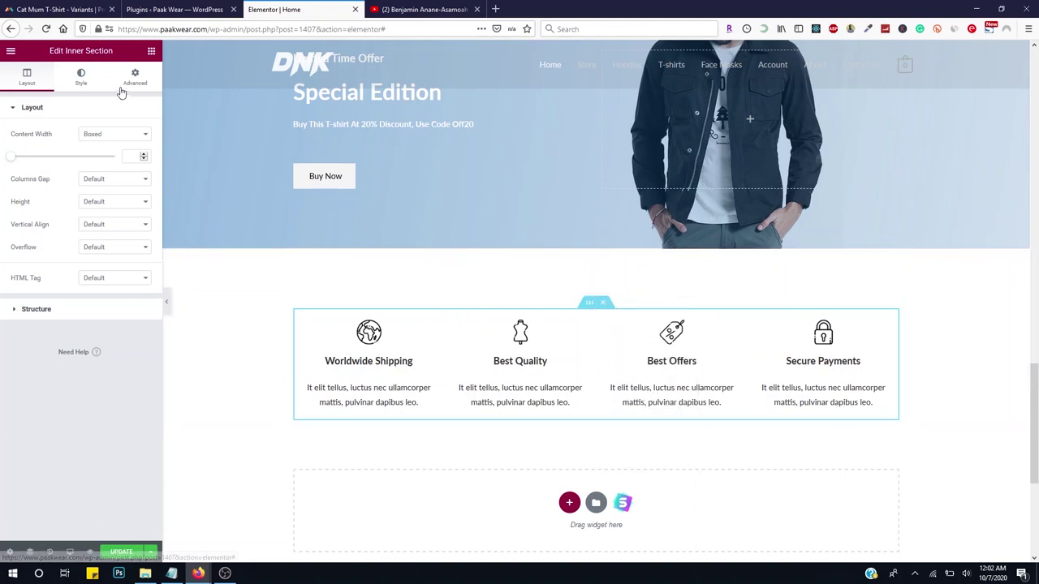
left_click(136, 77)
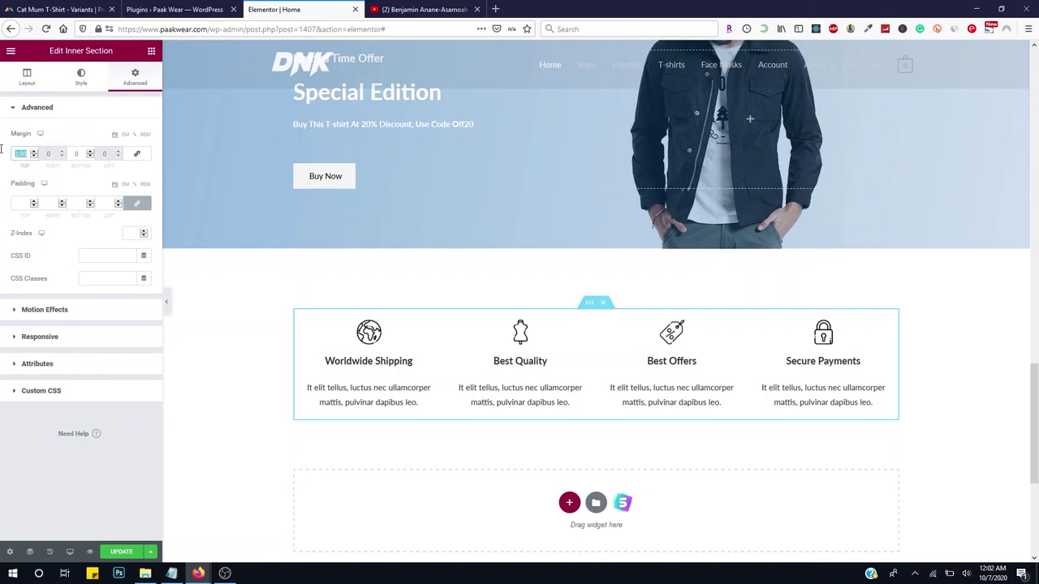
type("50")
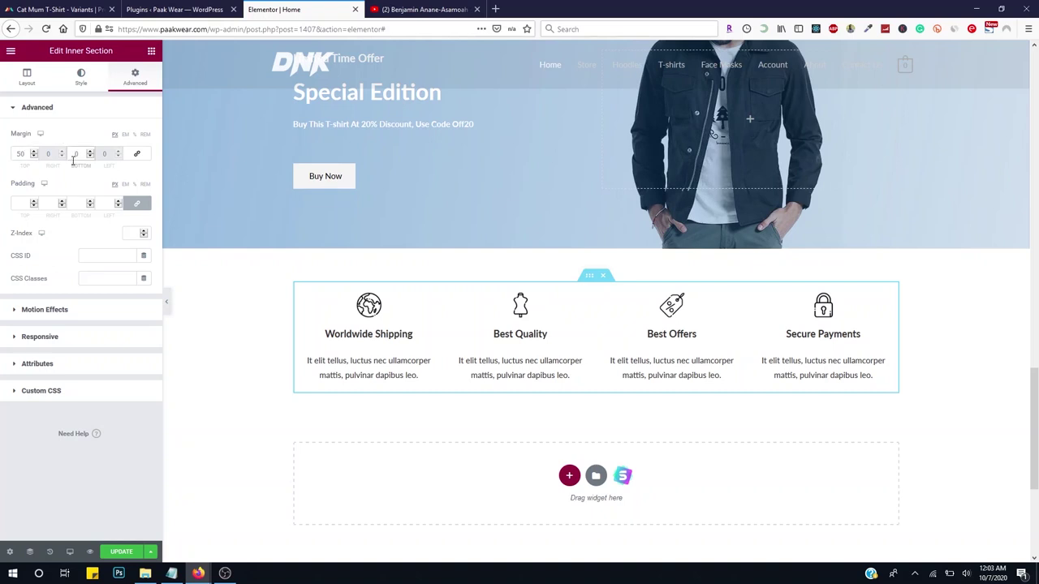
left_click(75, 154)
type("50")
Delete the empty row beneath the Featured Products grid.
scroll(471, 303, "down", 5)
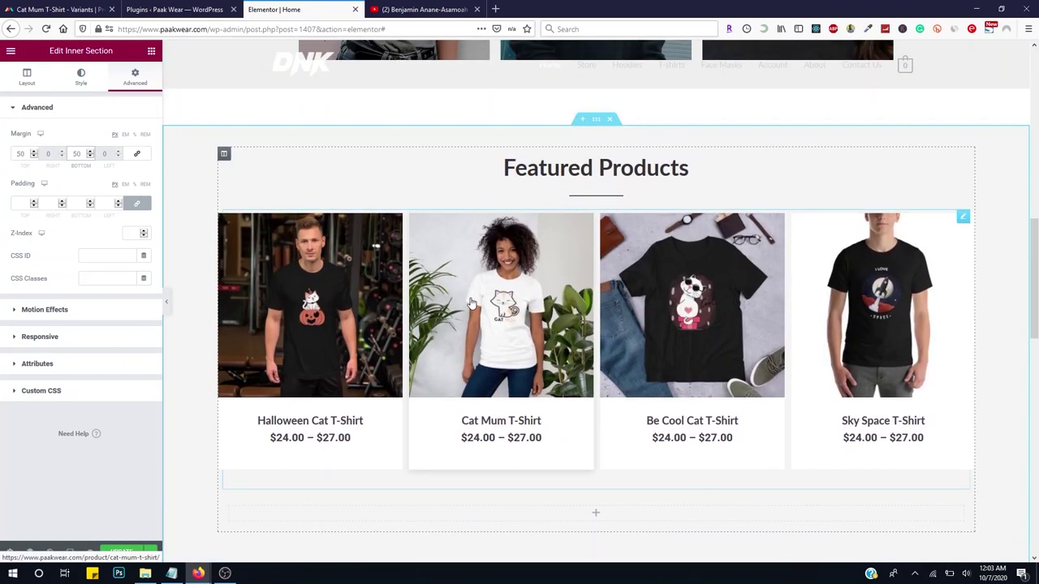
scroll(482, 293, "up", 7)
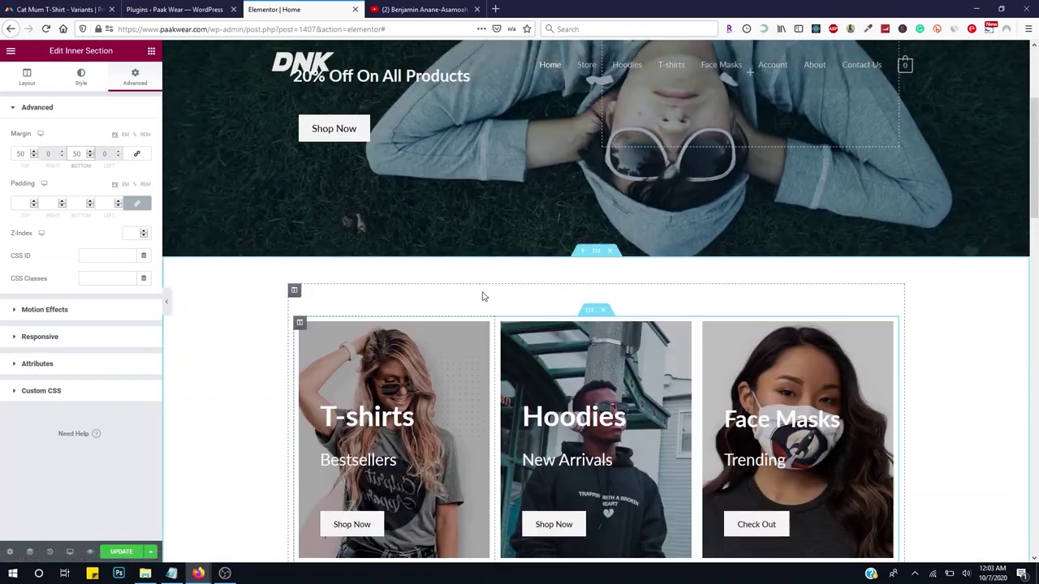
scroll(483, 294, "down", 8)
scroll(482, 294, "down", 7)
scroll(482, 293, "up", 4)
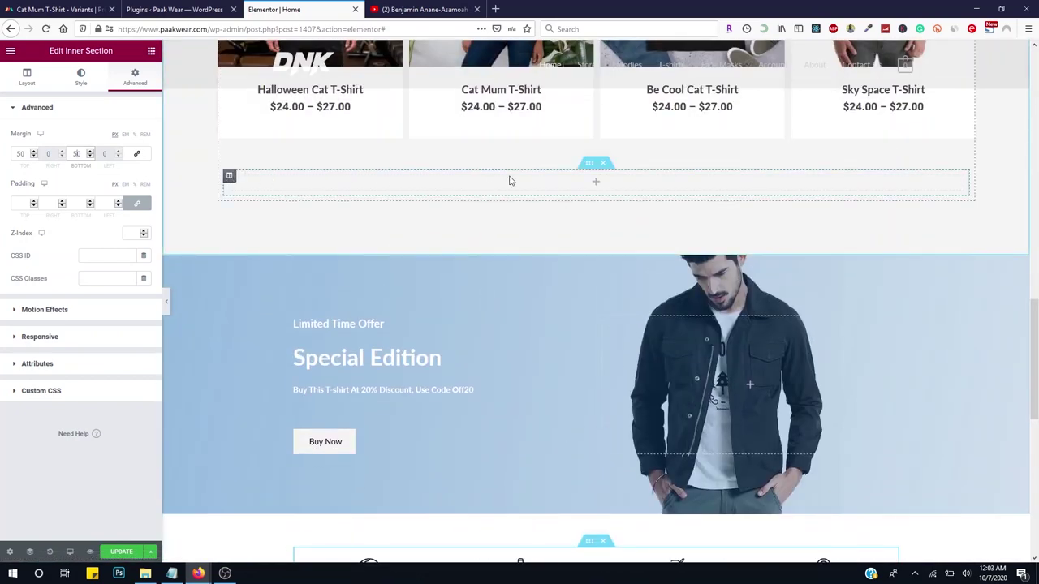
left_click(603, 163)
Open the Featured Products section's settings for editing.
scroll(517, 193, "up", 5)
scroll(492, 505, "down", 1)
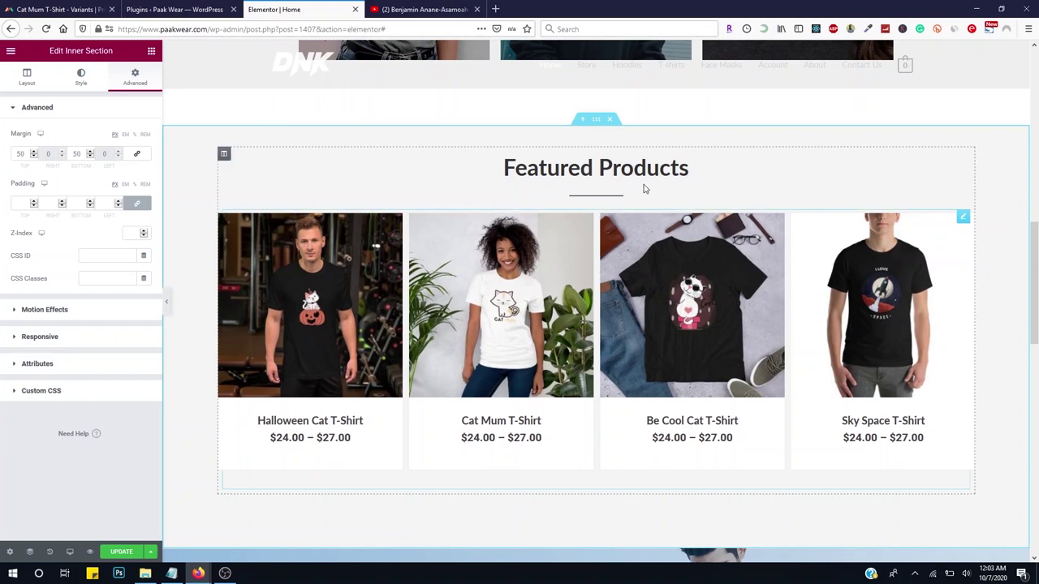
left_click(597, 124)
right_click(597, 124)
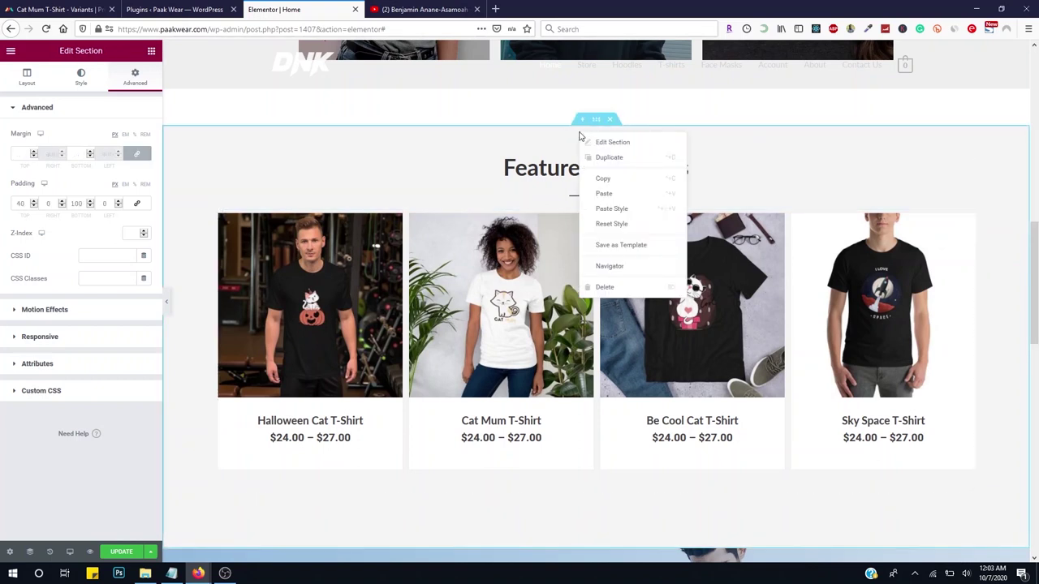
left_click(605, 141)
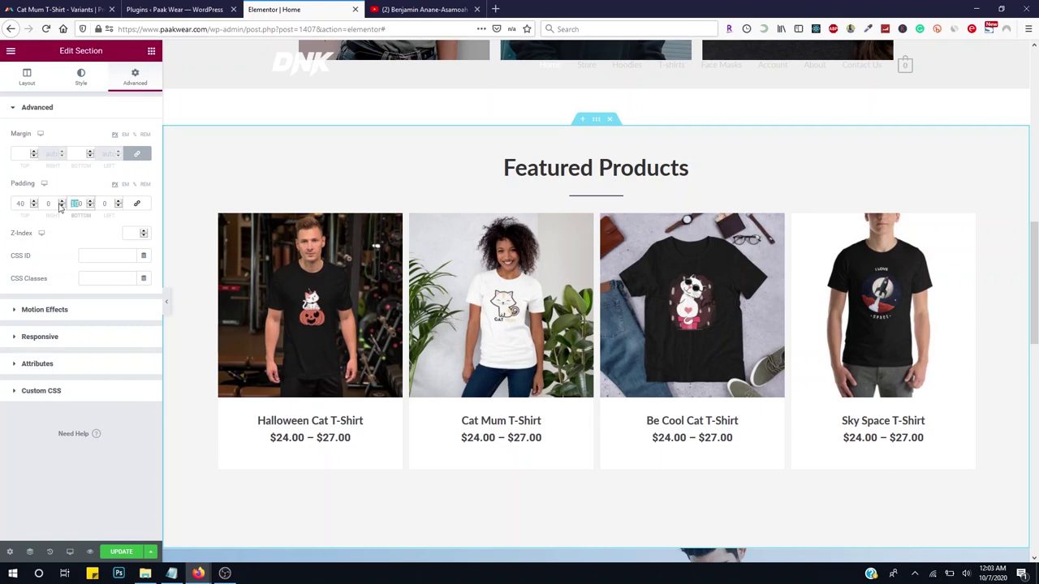
Set a value of 40 in the Featured Products section's settings.
type("40")
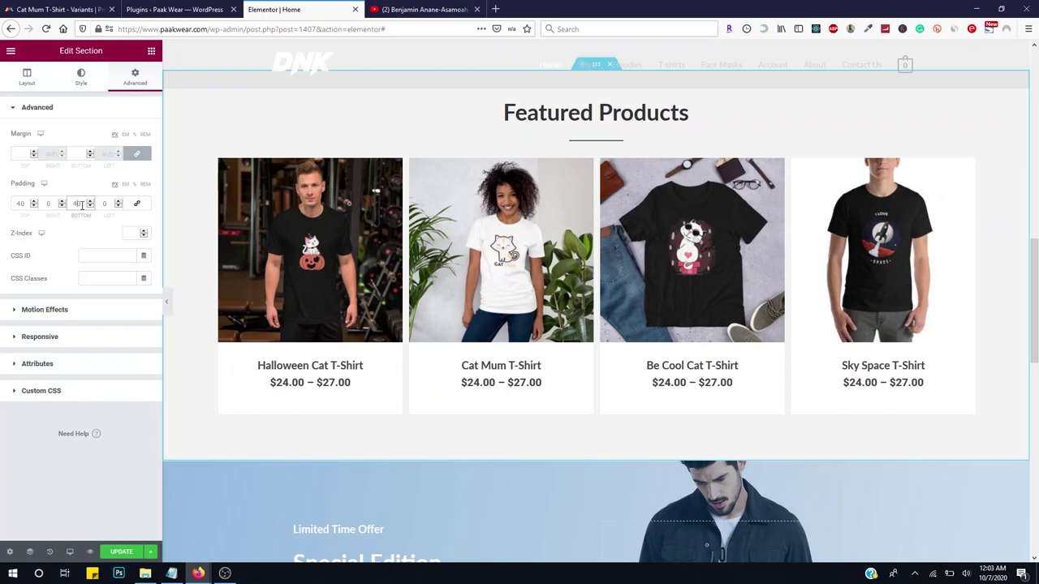
scroll(475, 189, "down", 5)
scroll(475, 189, "up", 5)
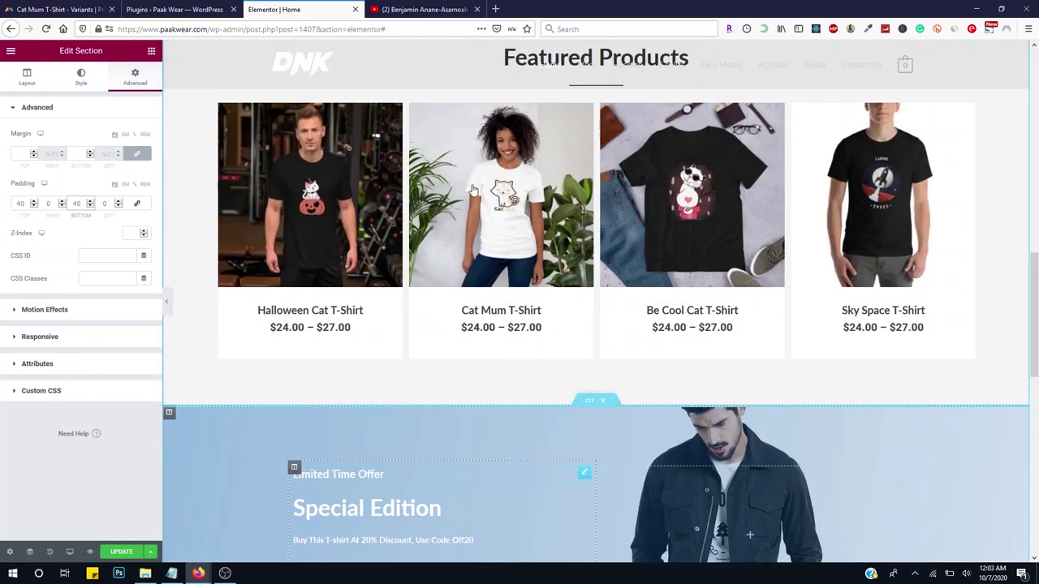
scroll(475, 189, "up", 2)
Duplicate the Featured Products section, heading the original T-shirts and the copy Hoodies.
right_click(595, 177)
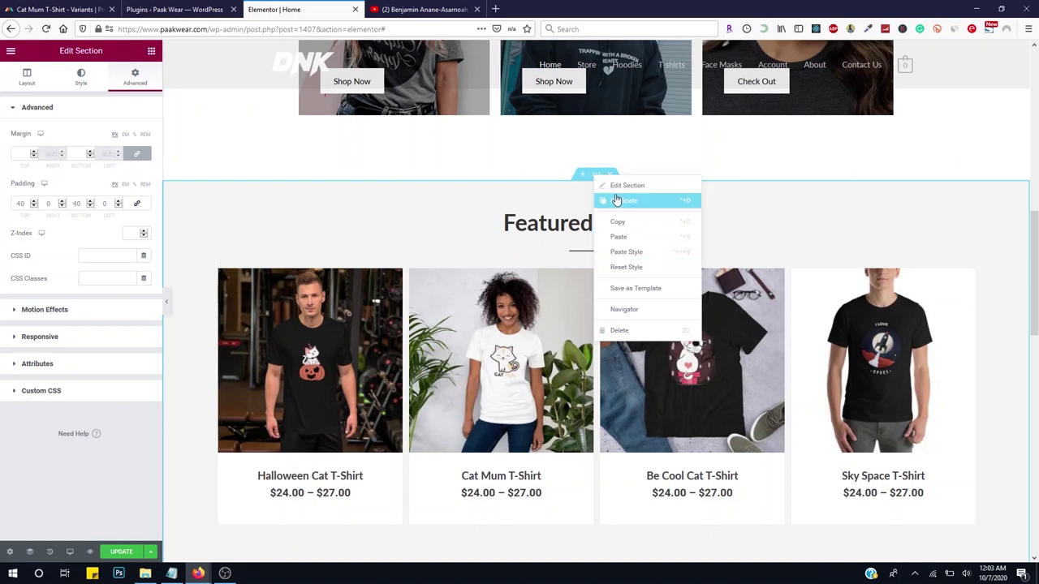
left_click(617, 200)
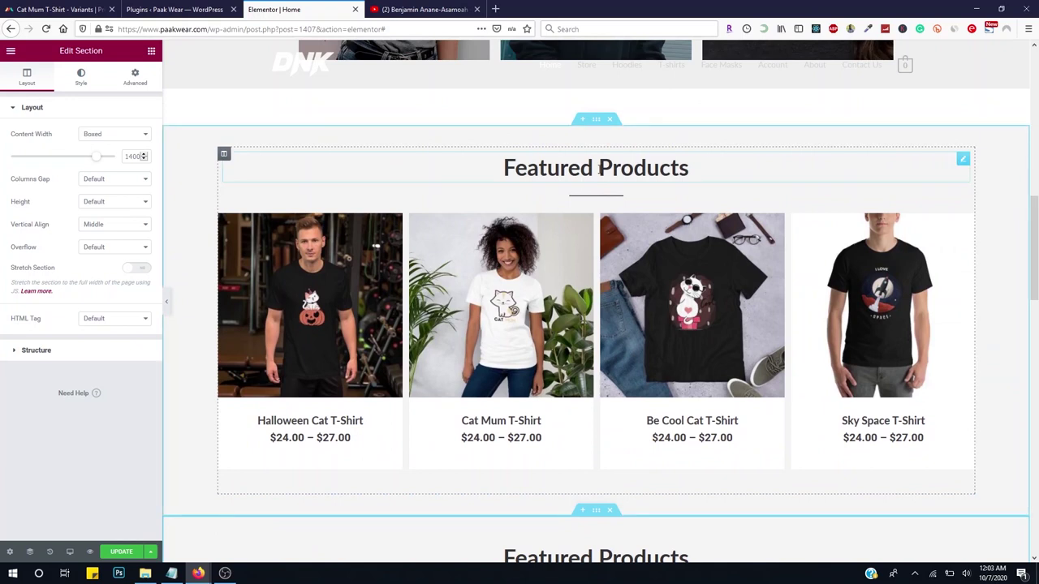
left_click(561, 168)
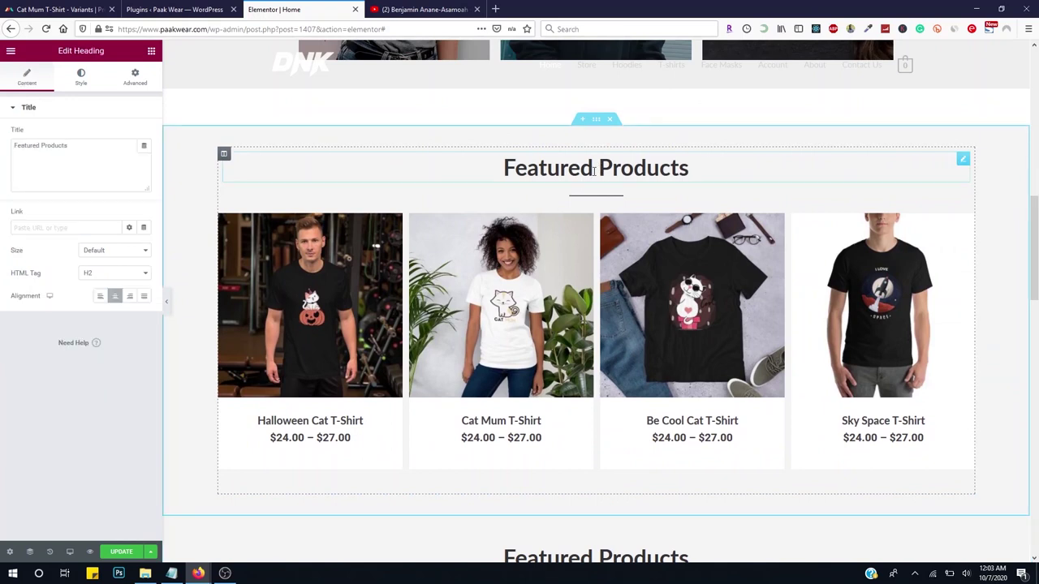
left_click_drag(695, 171, 489, 166)
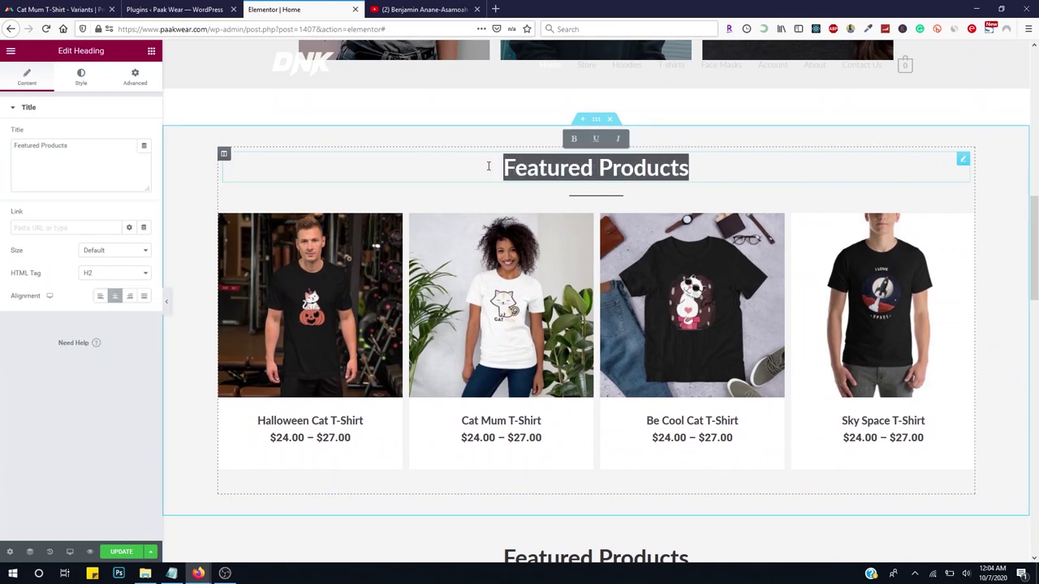
type("T-shirts")
scroll(566, 260, "down", 3)
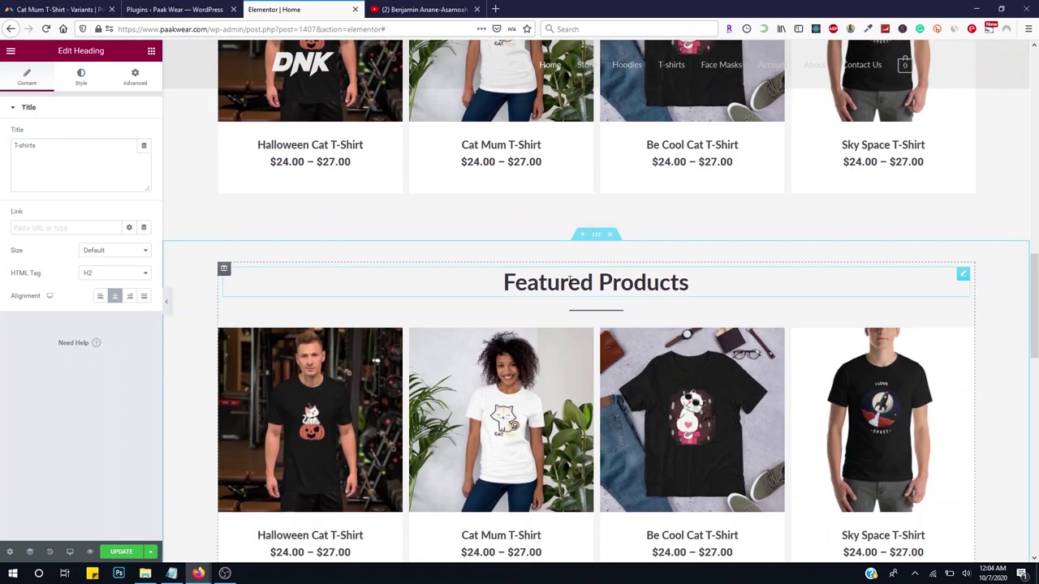
triple_click(501, 280)
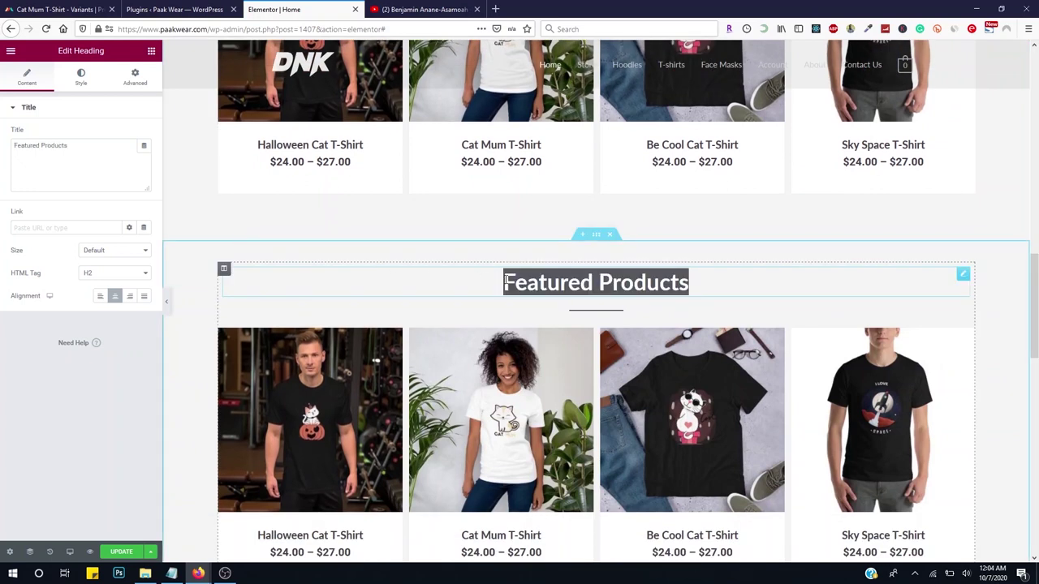
type("Hoodies")
Move the Hoodies section below the Special Edition banner.
scroll(569, 231, "down", 3)
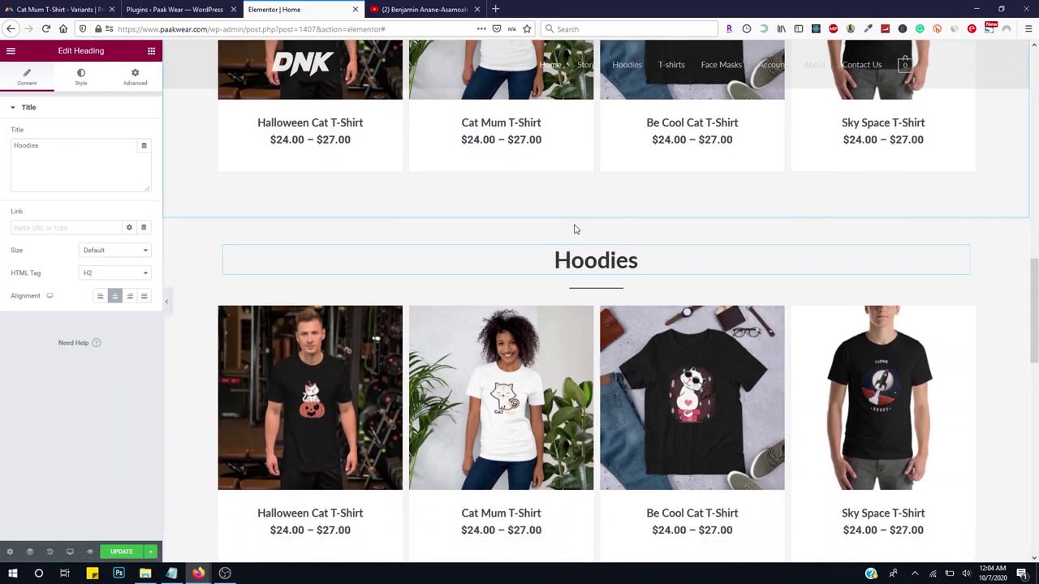
scroll(600, 147, "up", 2)
left_click_drag(596, 126, 601, 401)
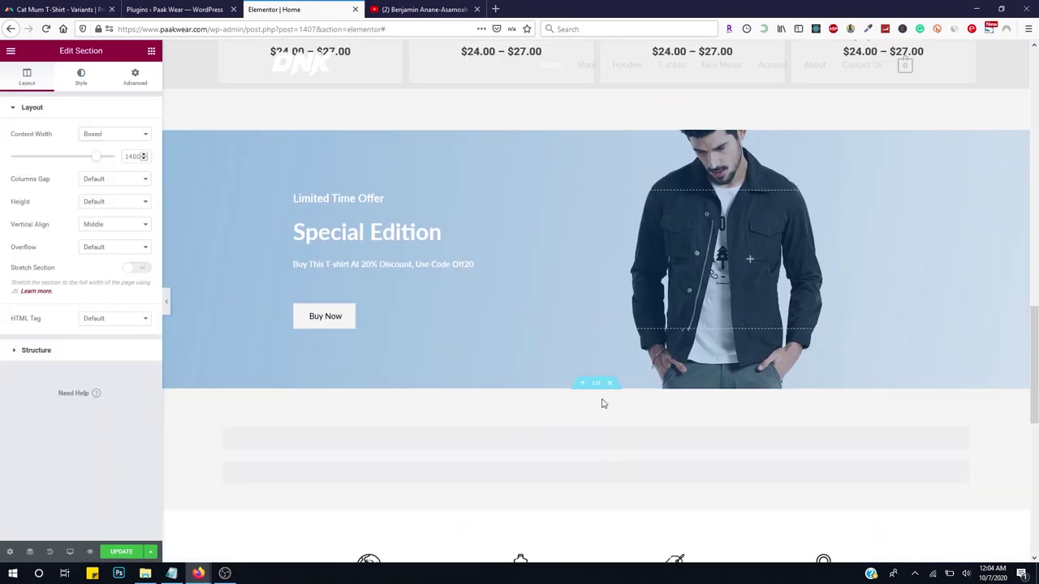
scroll(601, 401, "down", 3)
Switch the Hoodies product grid's query category from T-shirts to Hoodies.
right_click(550, 261)
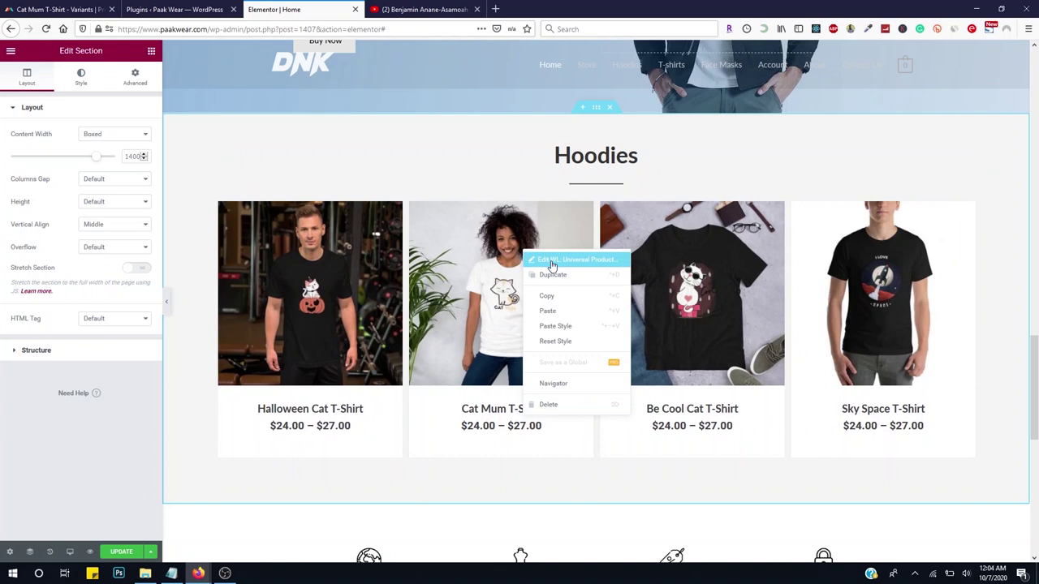
left_click(540, 261)
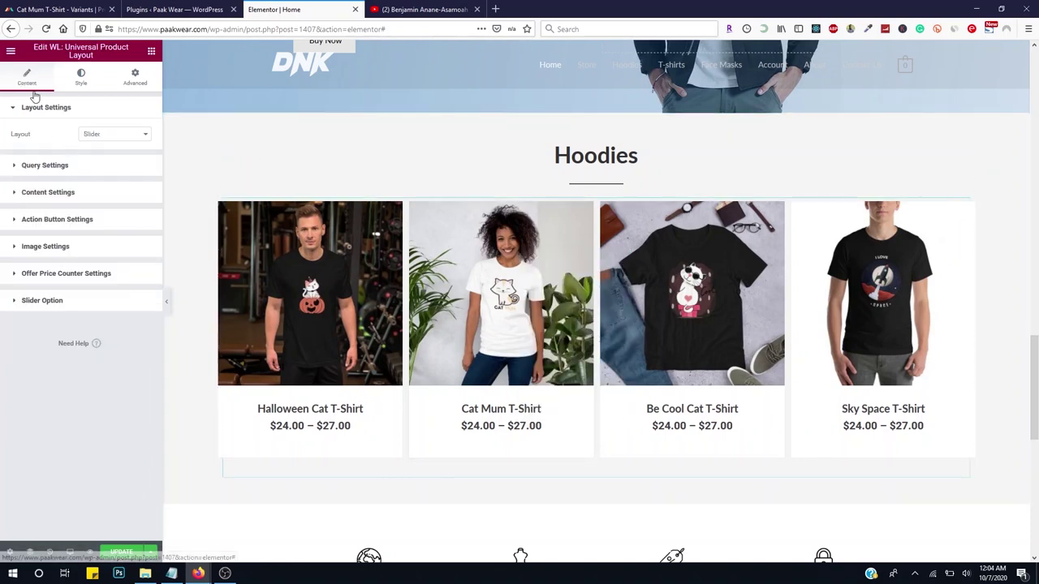
left_click(51, 167)
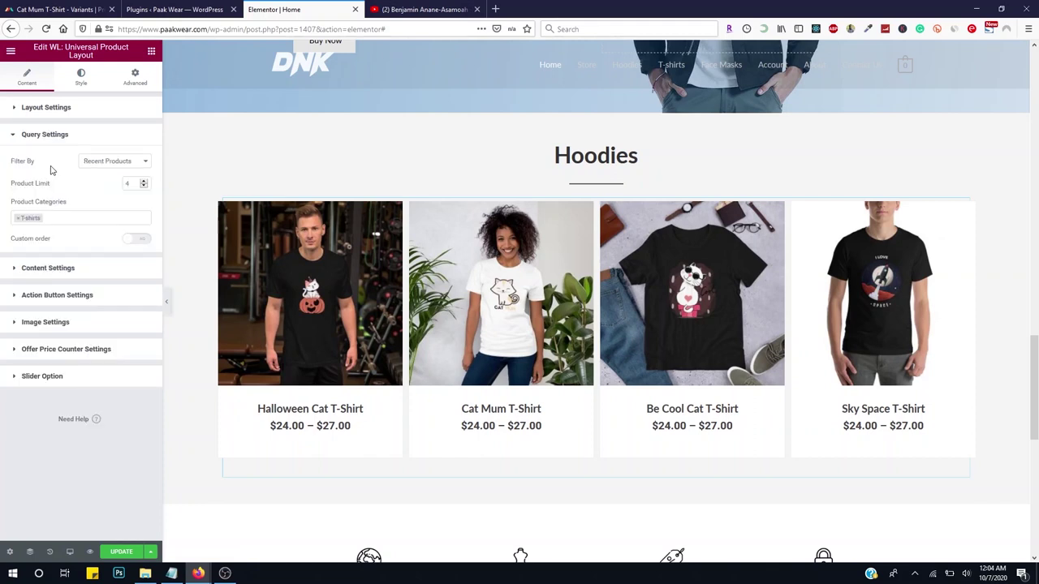
left_click(19, 219)
left_click(33, 244)
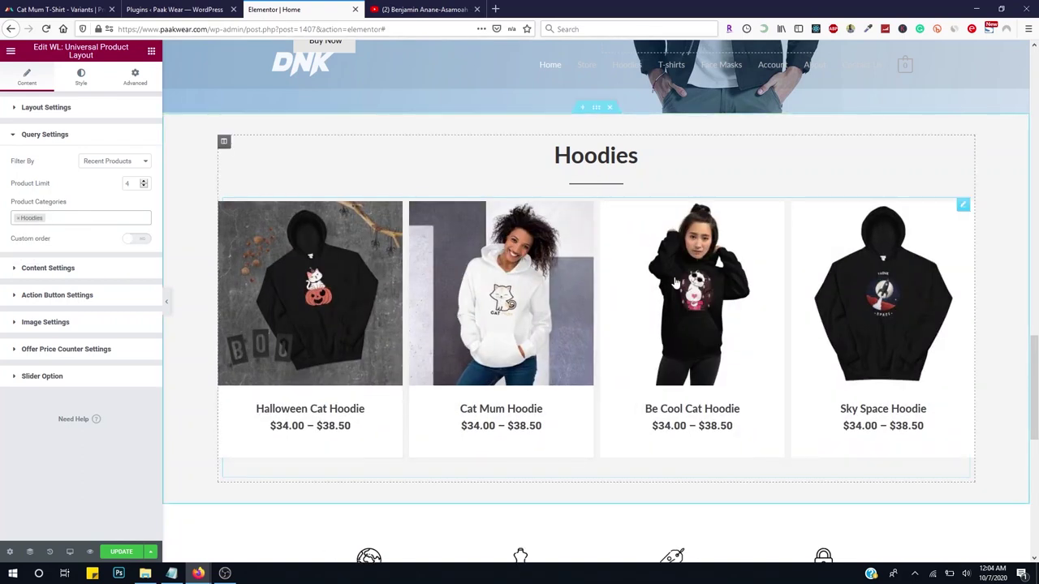
scroll(601, 320, "down", 2)
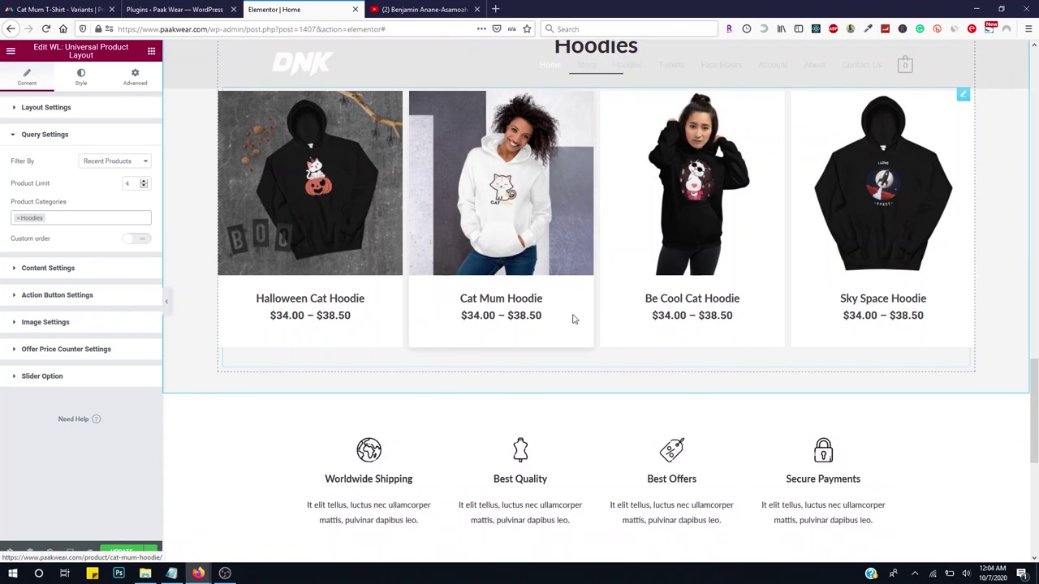
scroll(621, 287, "up", 3)
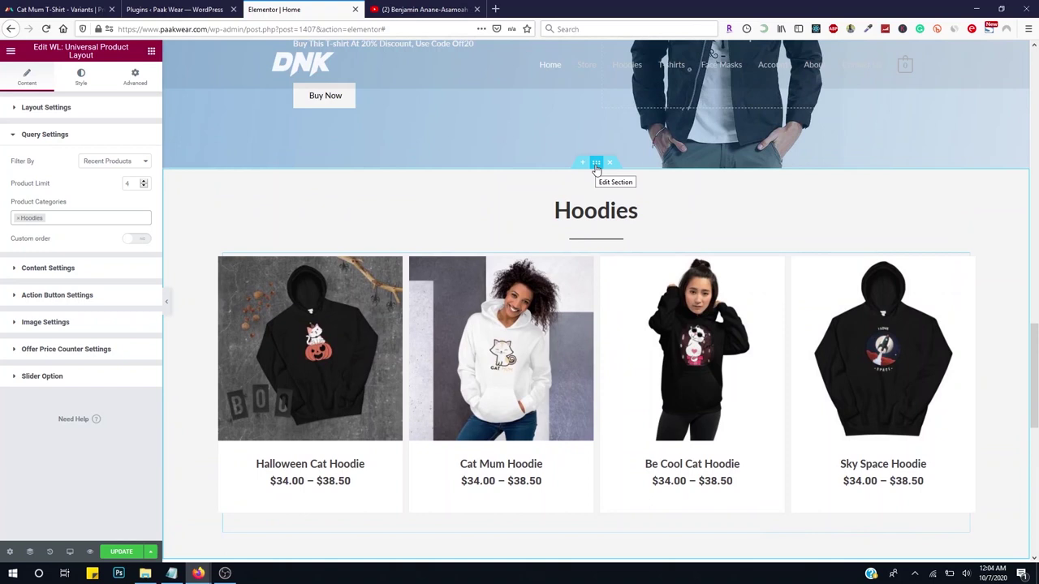
Duplicate the Hoodies section and rename the copy's heading to Face Masks.
right_click(597, 165)
left_click(619, 192)
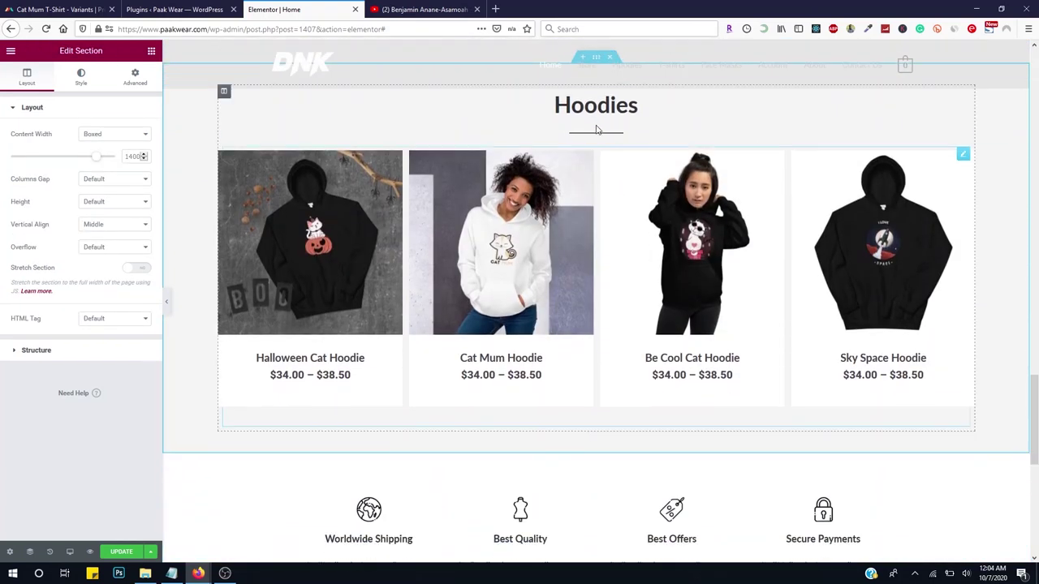
left_click(592, 114)
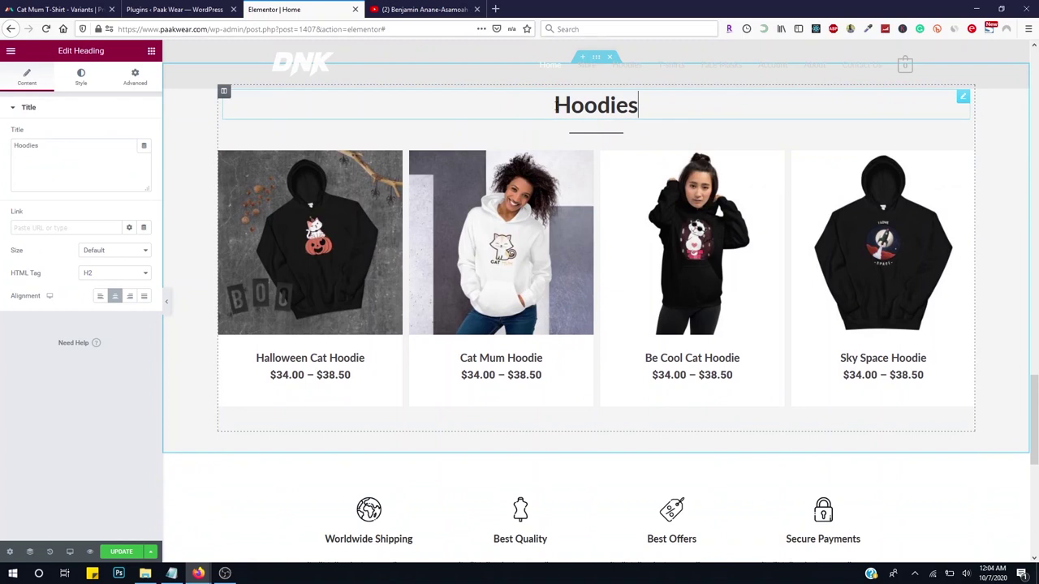
key("ctrl+a")
type("Face masks")
key("Left")
key("Left")
key("Left")
key("Left")
key("BackSpace")
type("M")
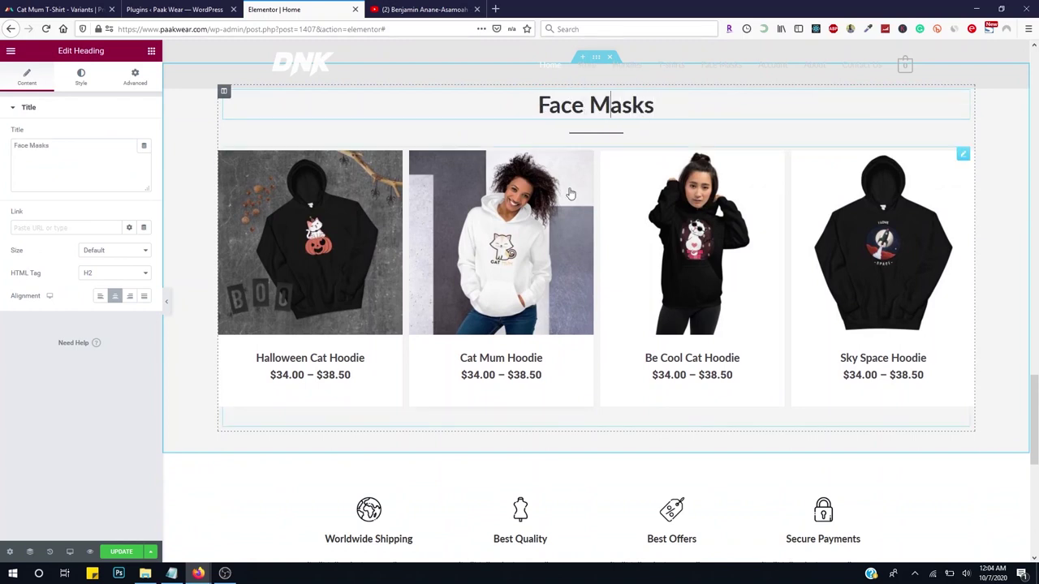
Change the copied grid's product category from Hoodies to Face Masks and save the page.
left_click(571, 193)
right_click(459, 177)
left_click(162, 122)
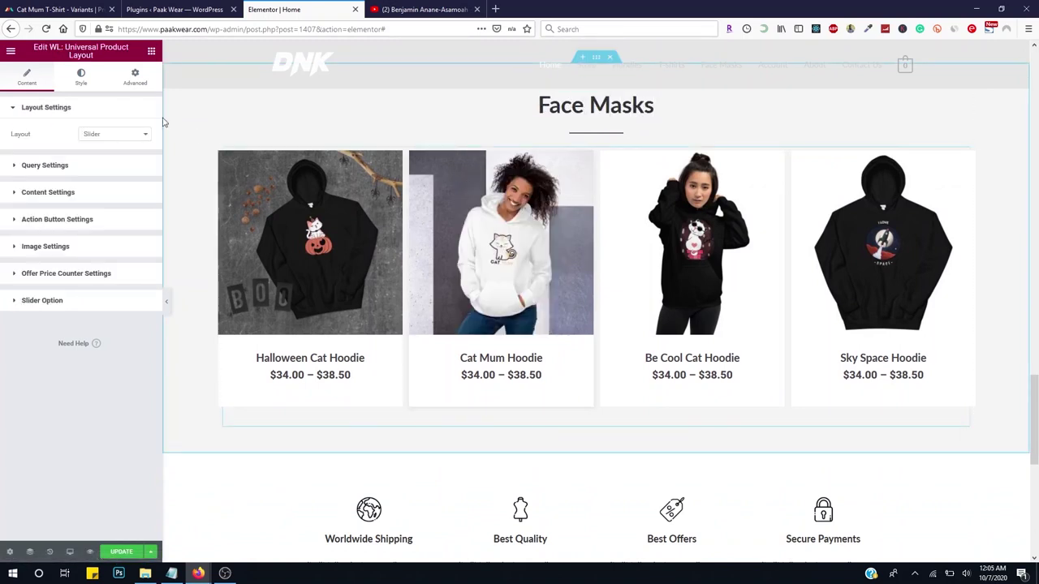
left_click(49, 165)
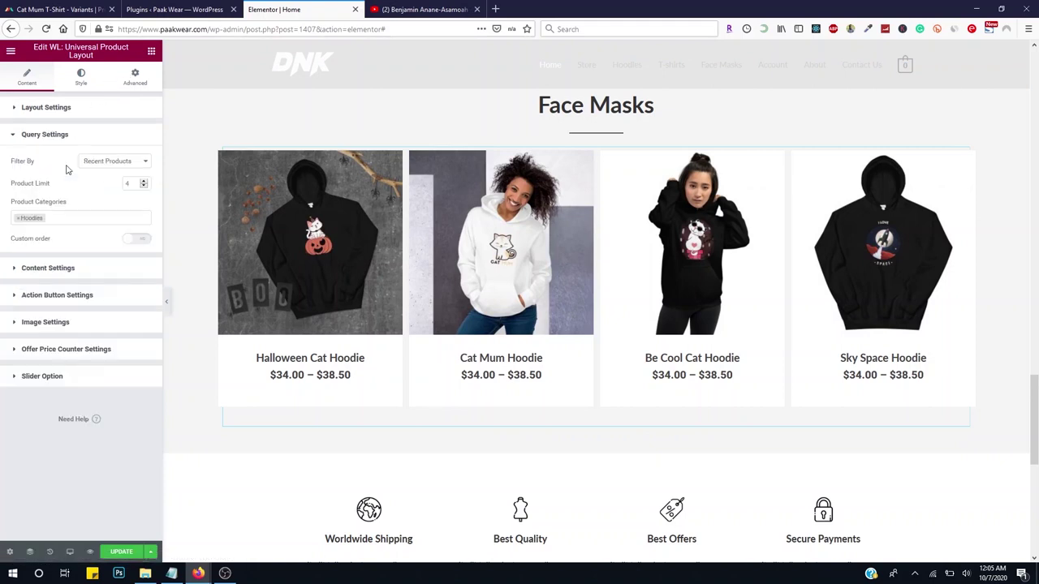
left_click(17, 218)
left_click(31, 220)
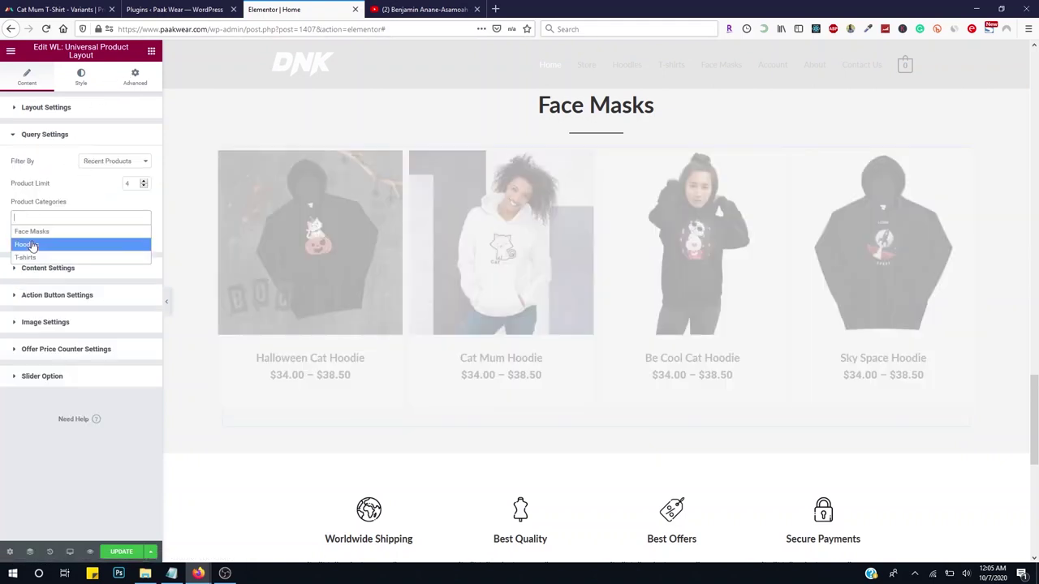
left_click(34, 232)
left_click(122, 552)
scroll(471, 365, "up", 2)
scroll(471, 364, "up", 6)
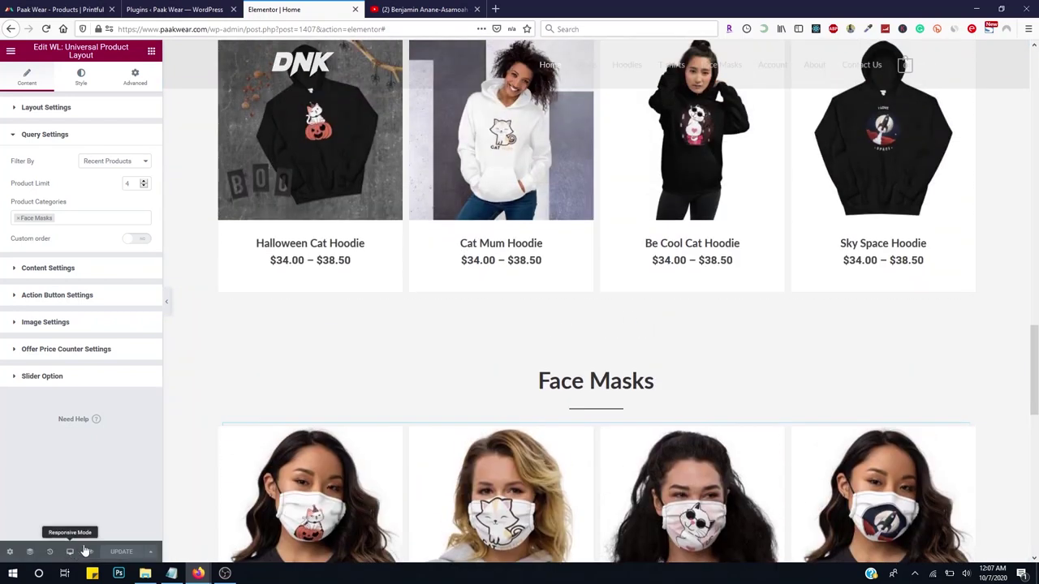
Preview the saved home page in a new tab and scroll through the Hoodies and Face Masks grids.
left_click(93, 552)
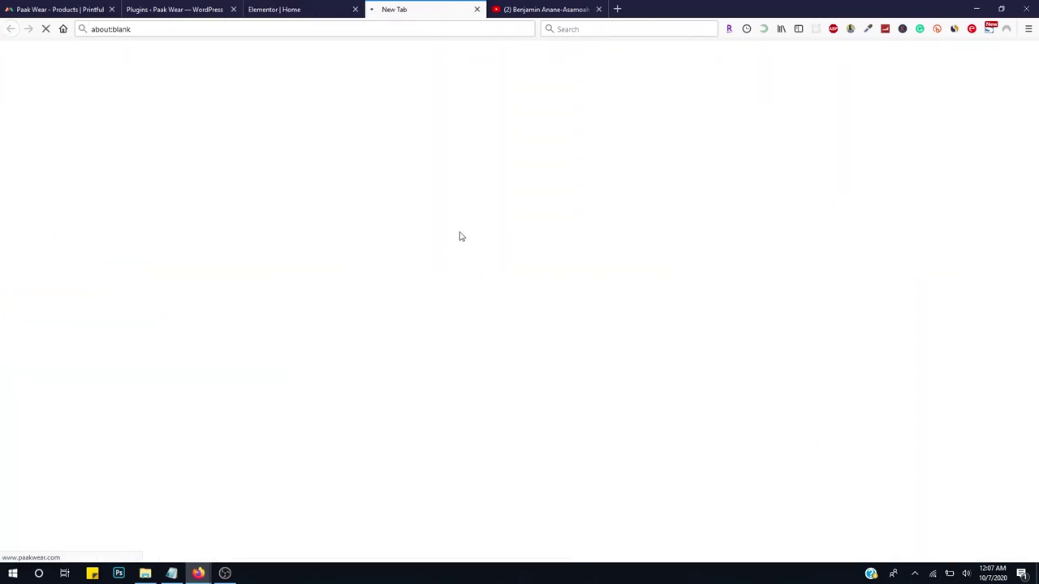
scroll(423, 206, "down", 12)
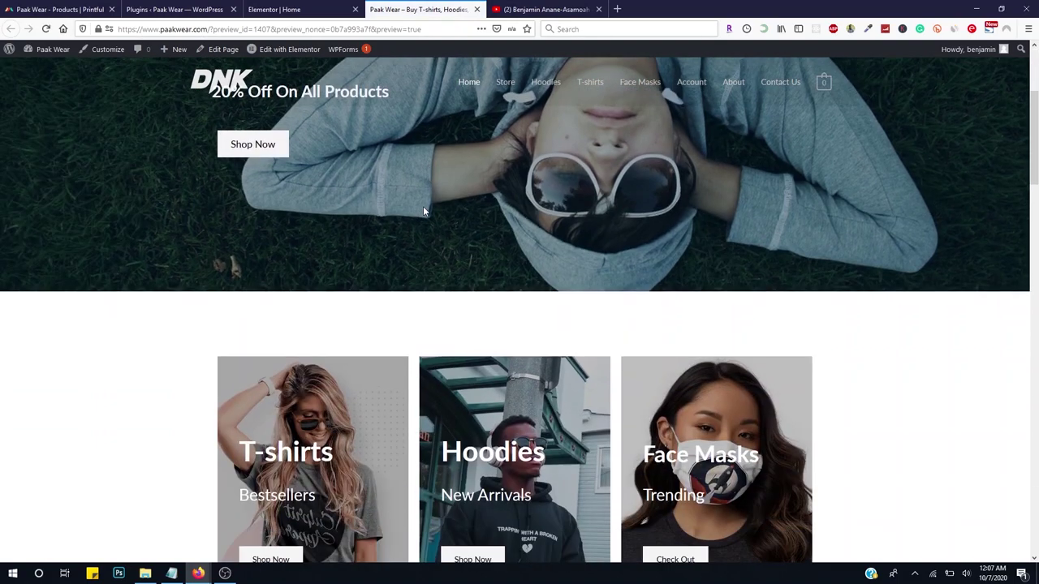
scroll(423, 211, "down", 12)
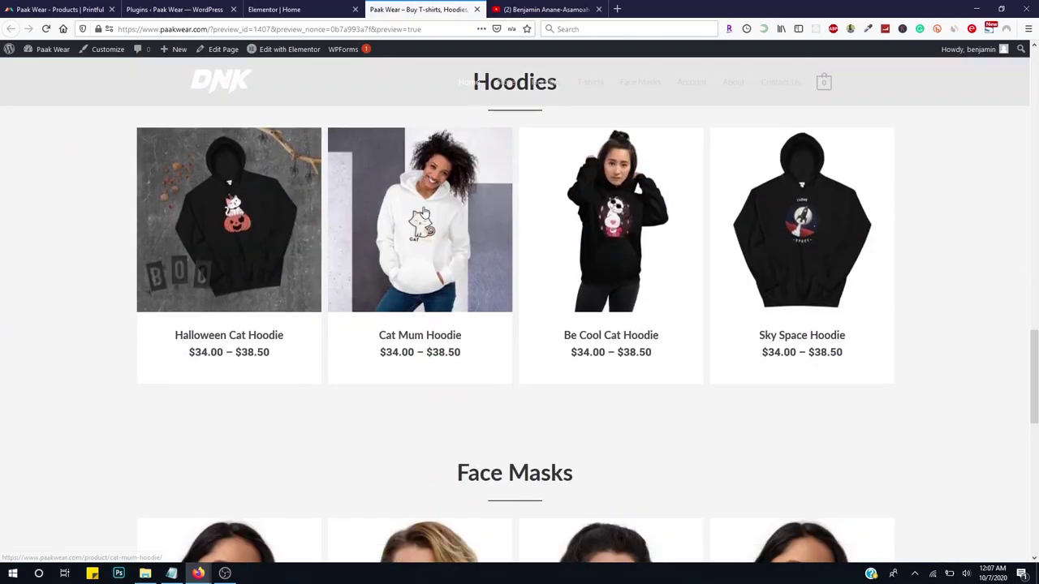
scroll(423, 211, "down", 2)
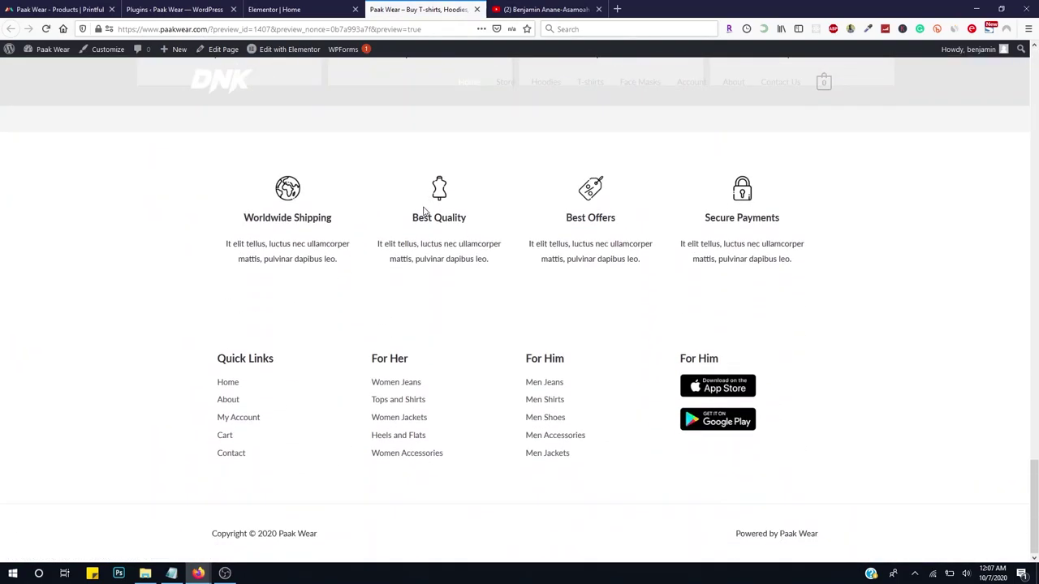
scroll(423, 211, "up", 1)
scroll(423, 211, "down", 1)
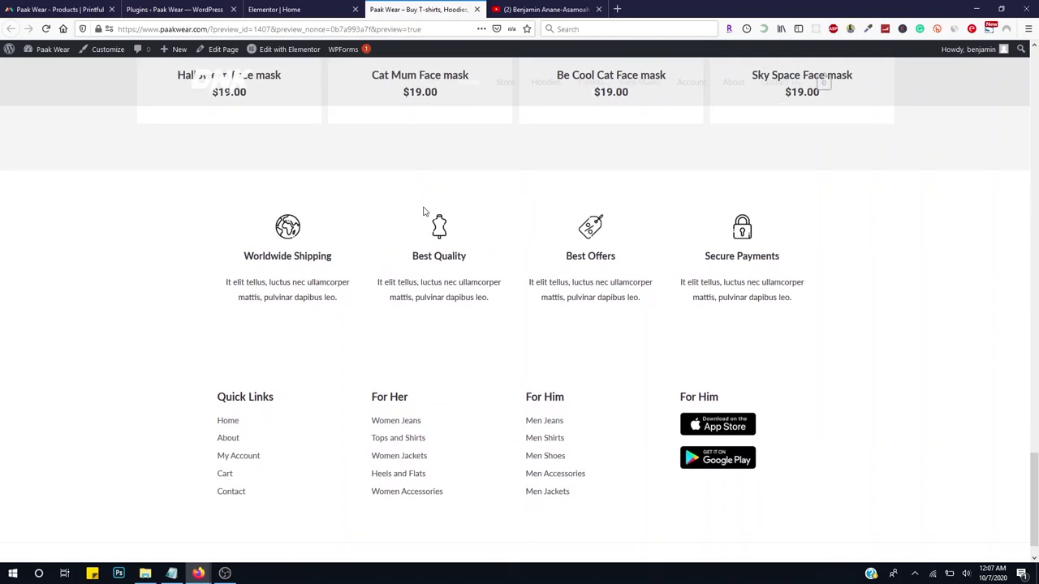
scroll(423, 211, "up", 10)
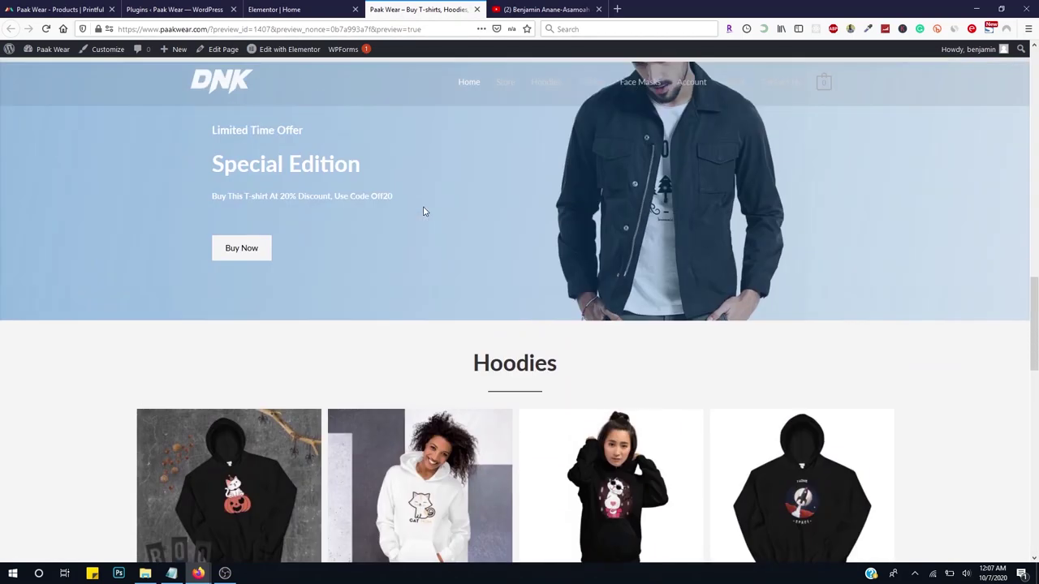
scroll(96, 362, "down", 15)
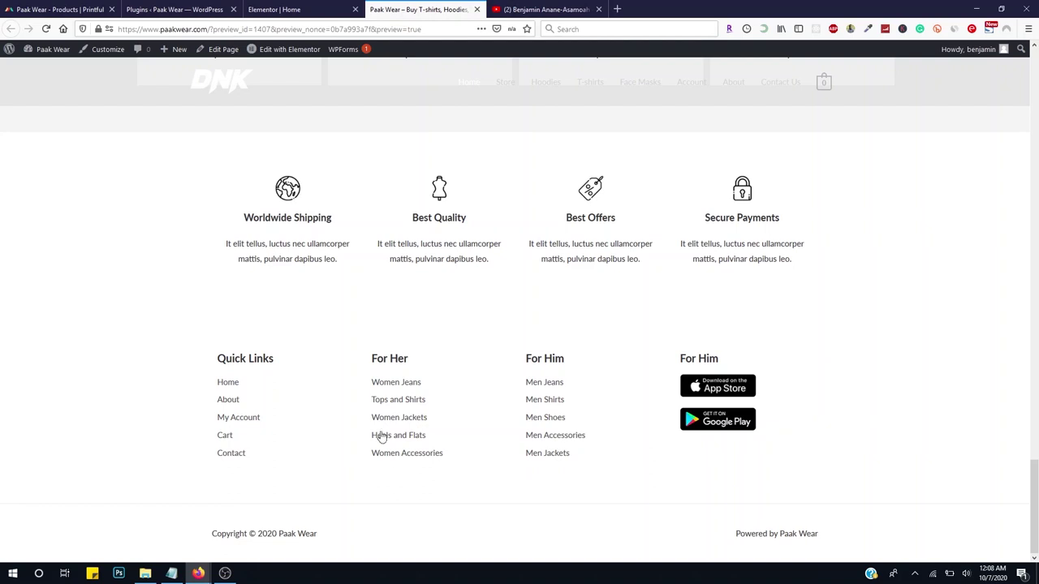
Load the site footer template and give its section a dark background colour.
mouse_move(289, 52)
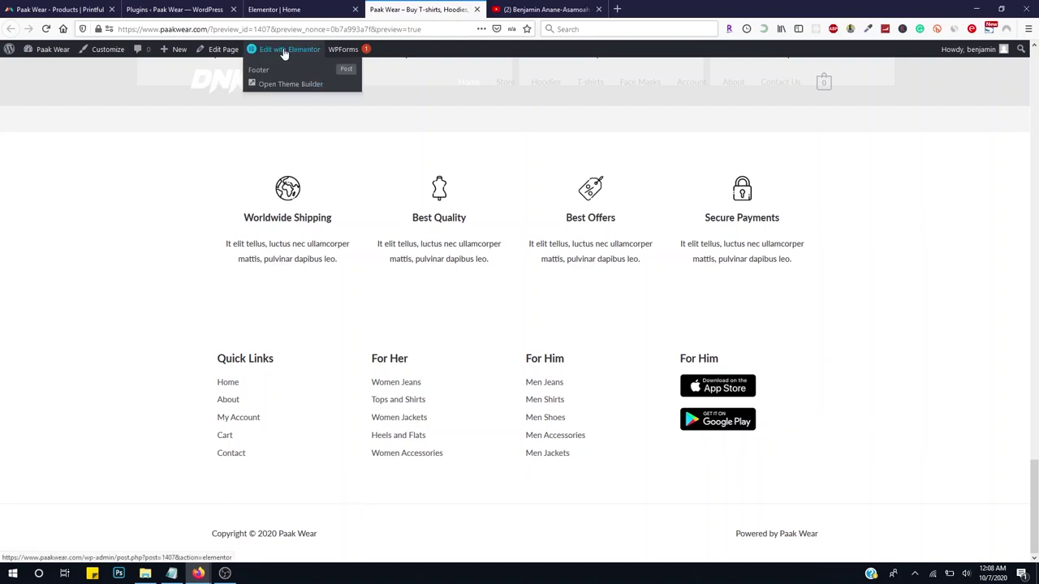
left_click(277, 86)
left_click(260, 71)
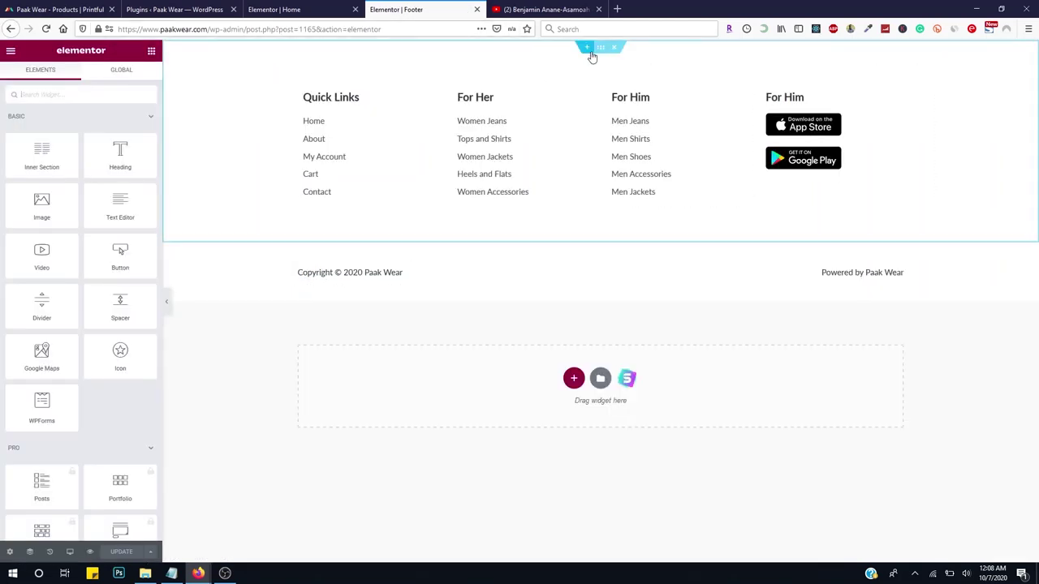
right_click(601, 50)
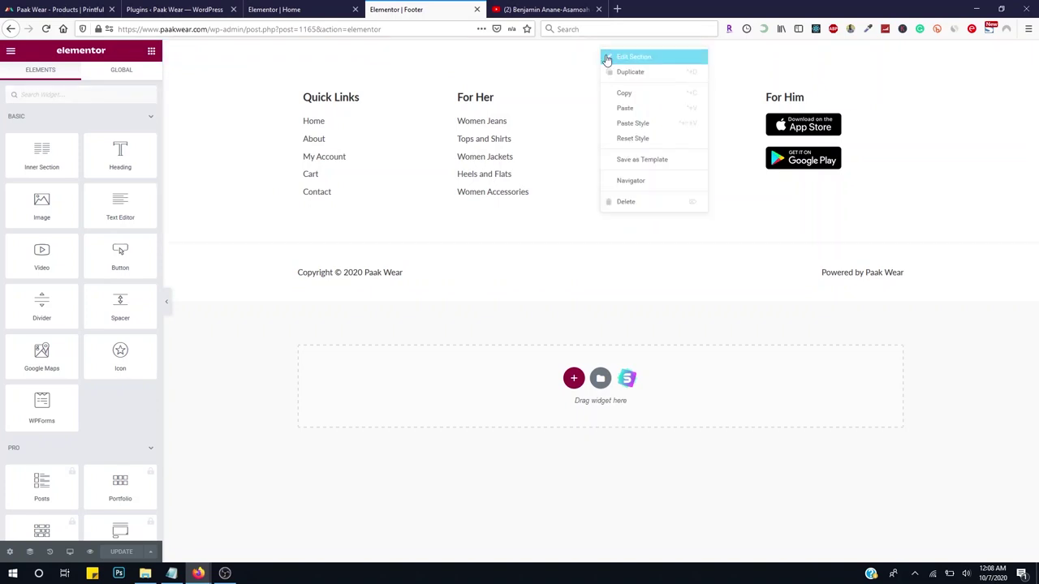
left_click(606, 59)
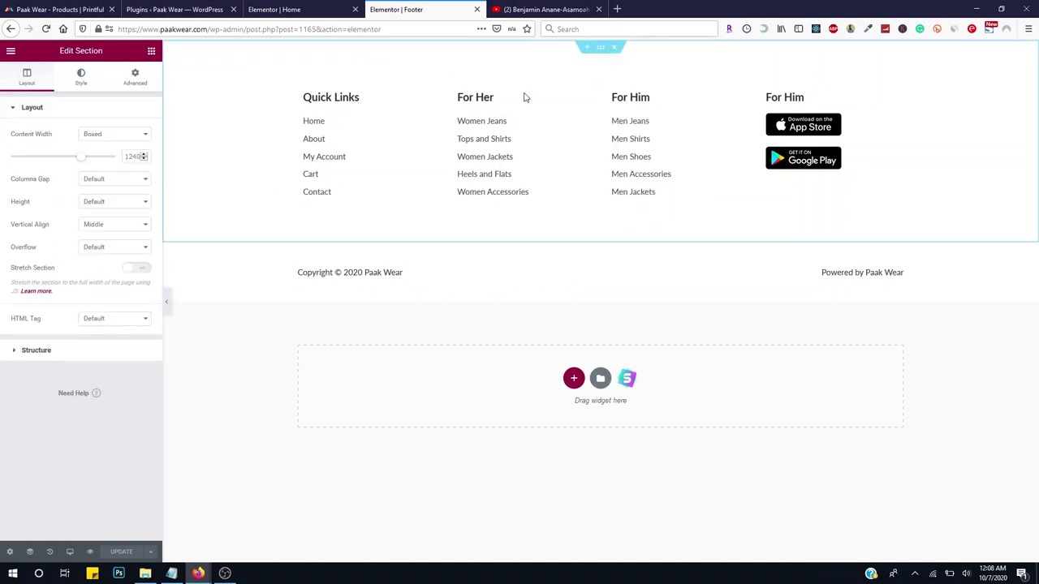
left_click(81, 78)
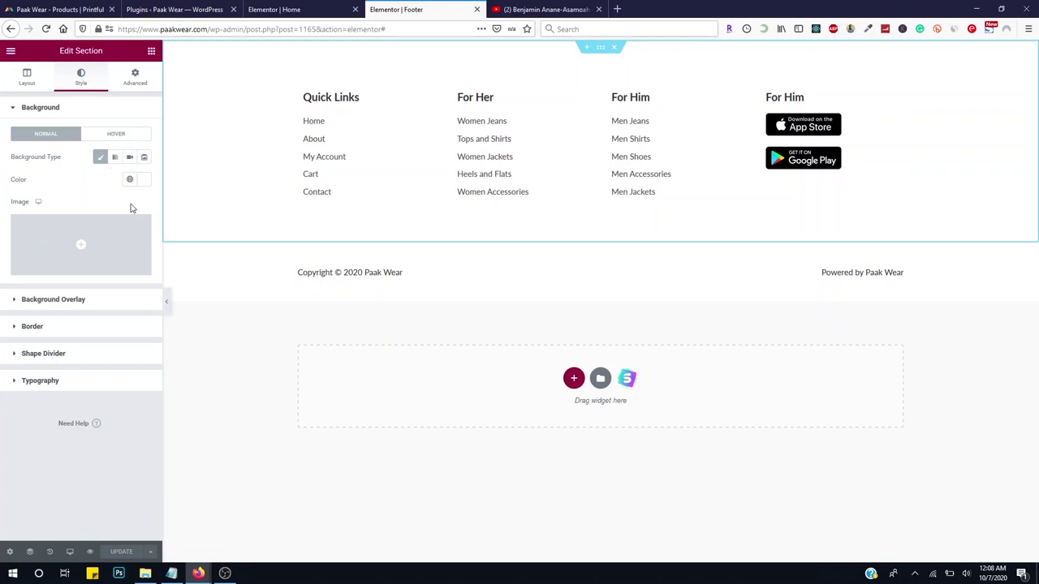
left_click(143, 179)
key("ctrl+v")
left_click(135, 447)
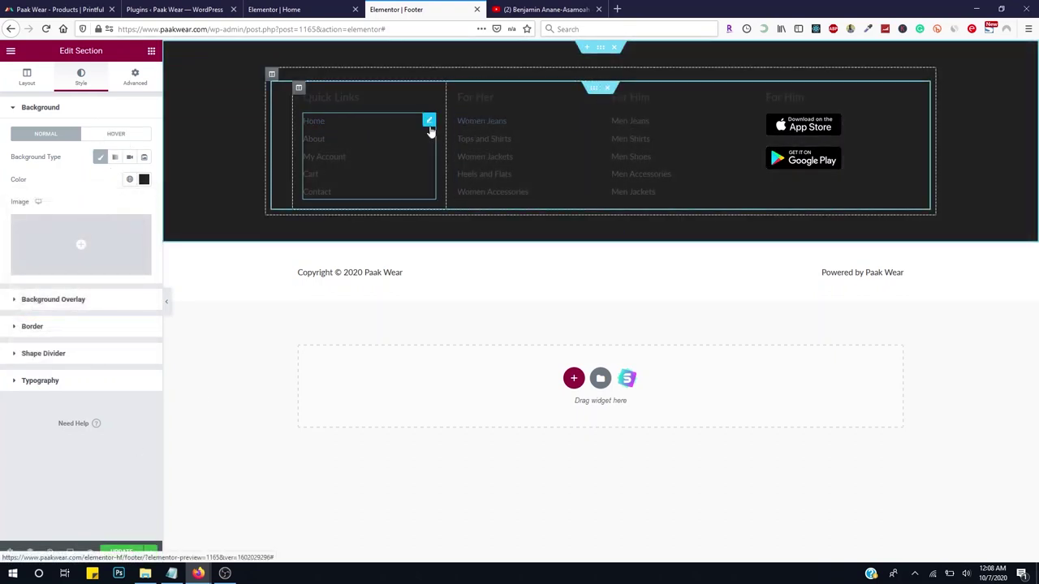
Make the Quick Links heading text white.
right_click(431, 99)
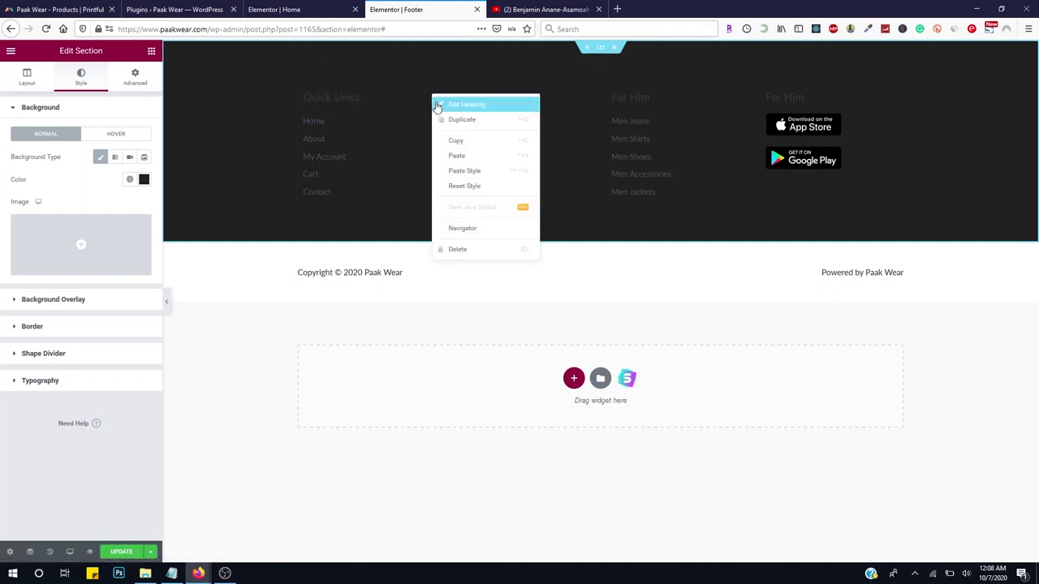
left_click(365, 107)
left_click(82, 84)
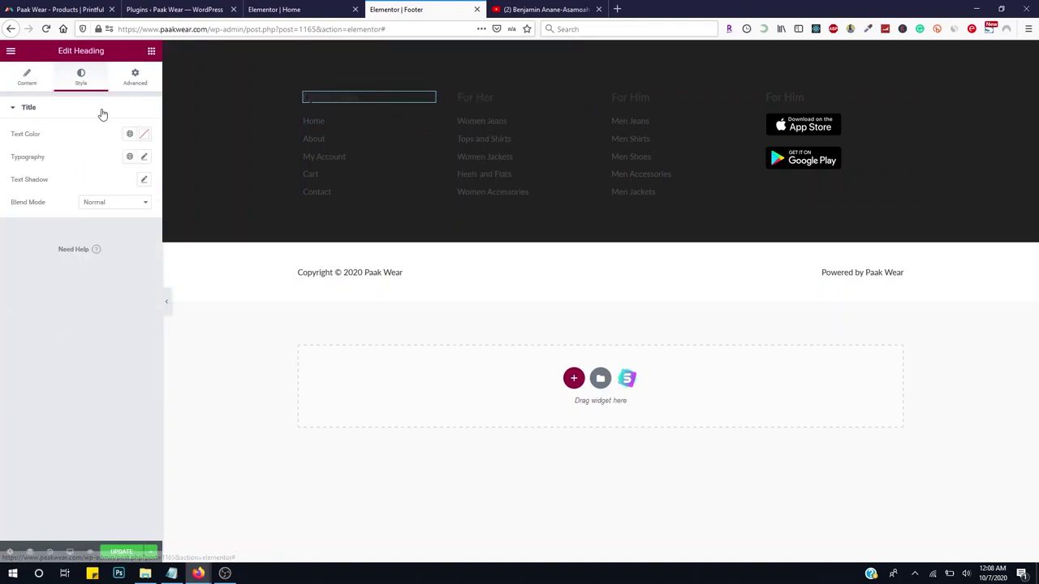
left_click(146, 136)
left_click_drag(106, 208, 22, 176)
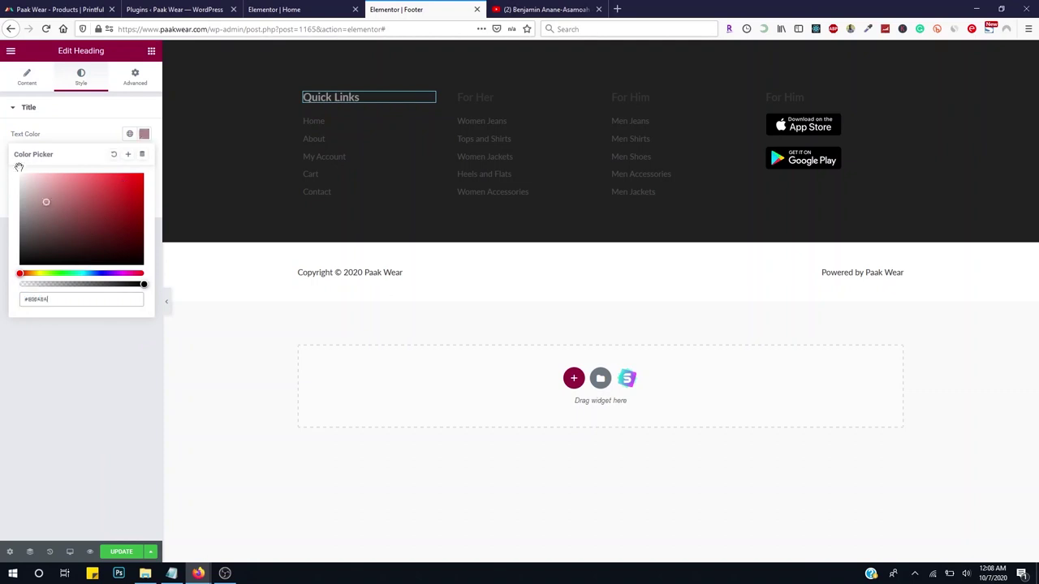
Make the Quick Links list text white with a light pink hover colour.
right_click(425, 119)
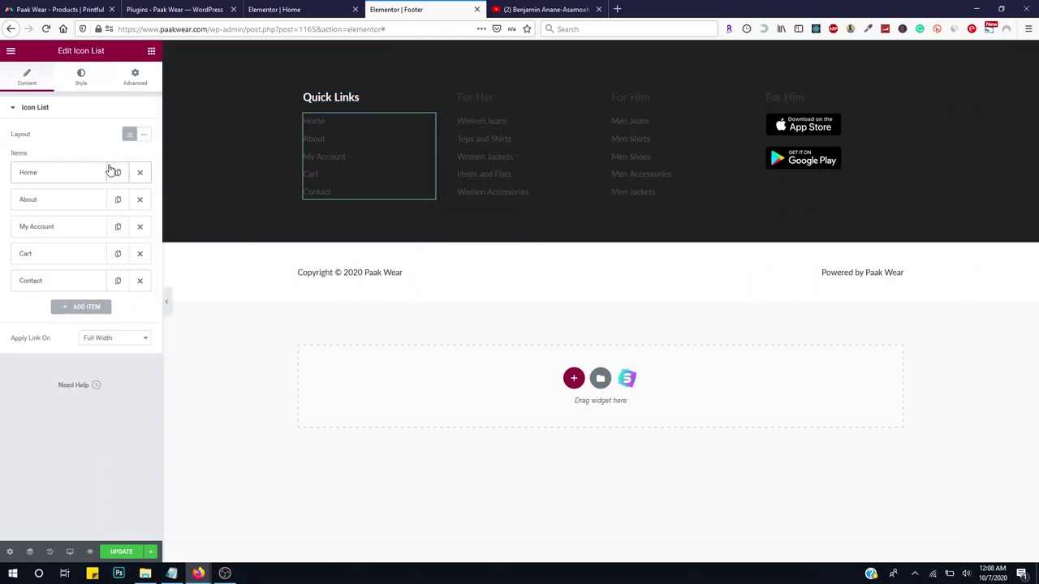
left_click(79, 76)
left_click(62, 267)
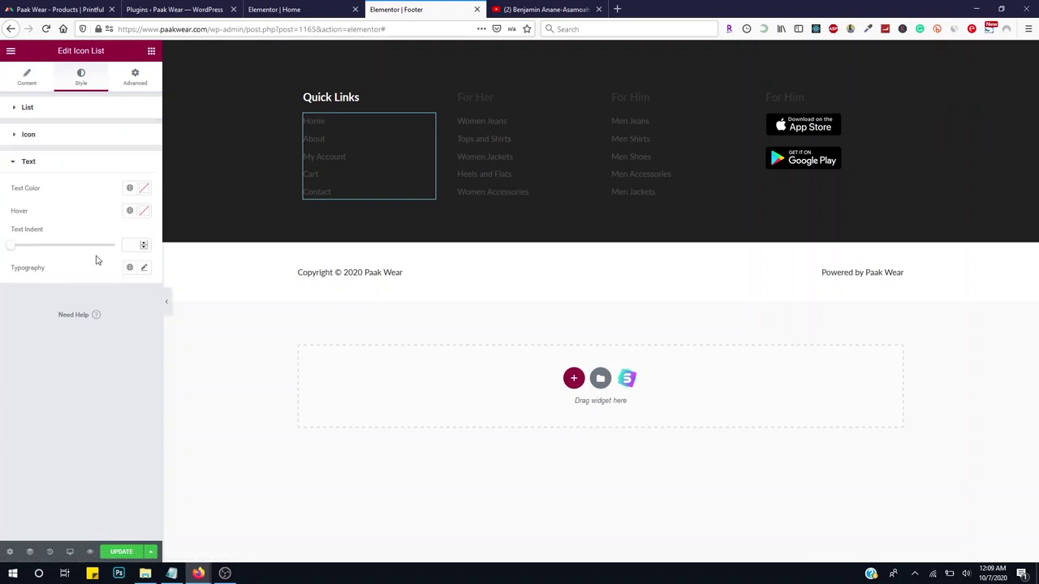
left_click(145, 192)
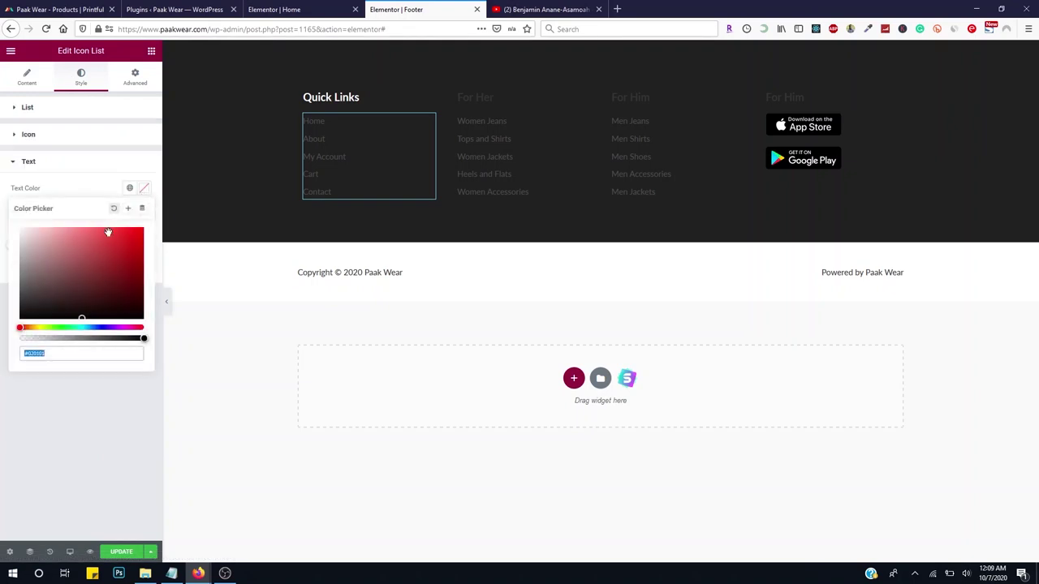
type("#FFFFFF")
left_click(2, 235)
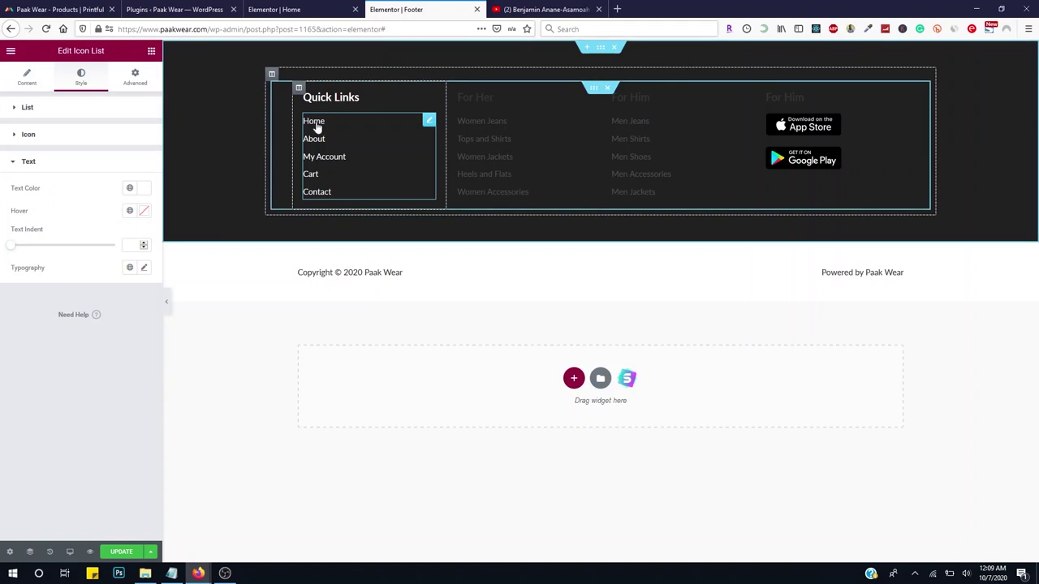
left_click(144, 210)
left_click(143, 251)
left_click(50, 251)
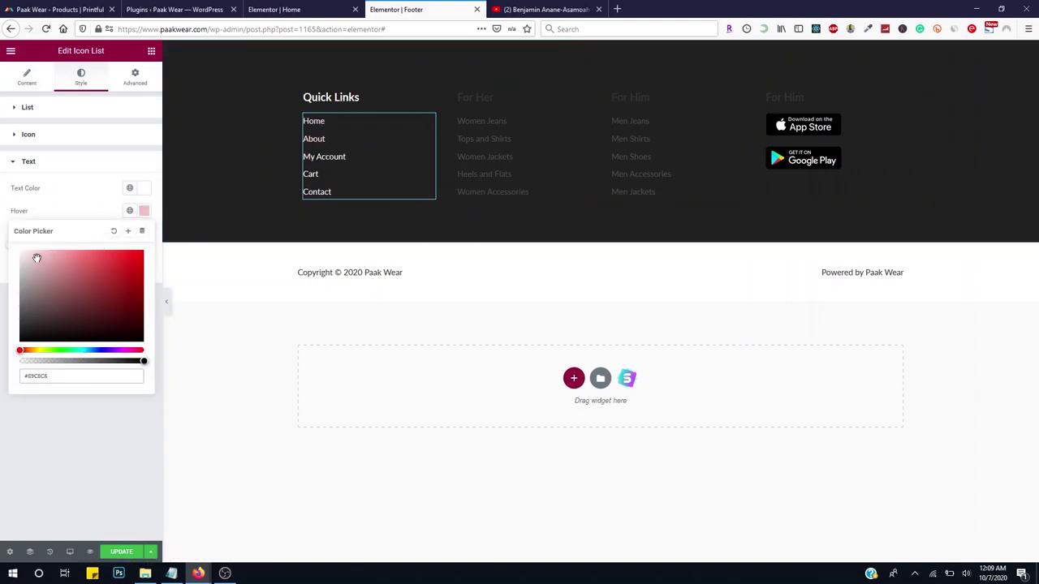
Copy the Quick Links heading style and paste it onto the For Her heading and For Him column.
right_click(347, 99)
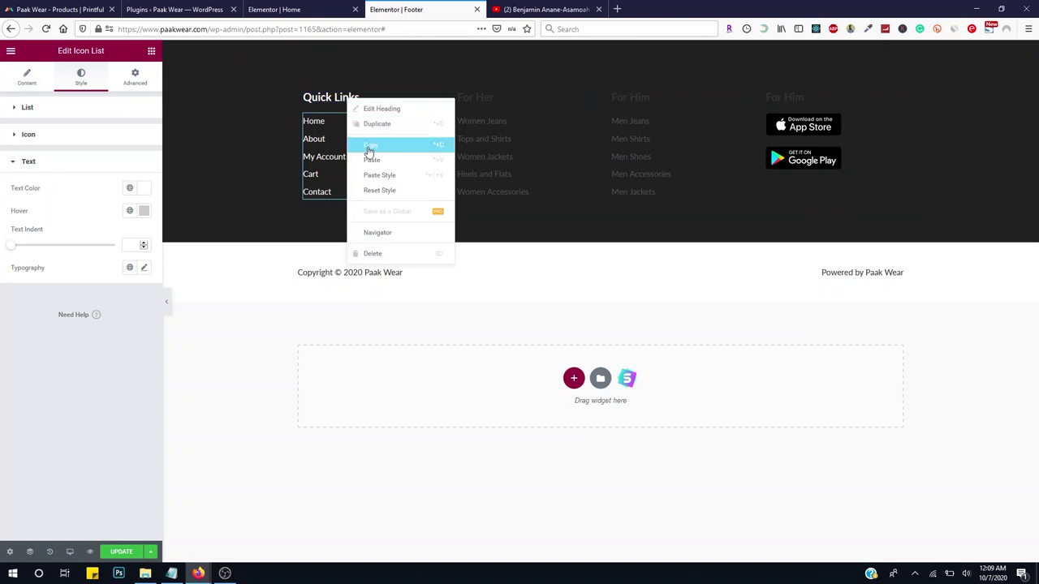
left_click(370, 150)
right_click(480, 99)
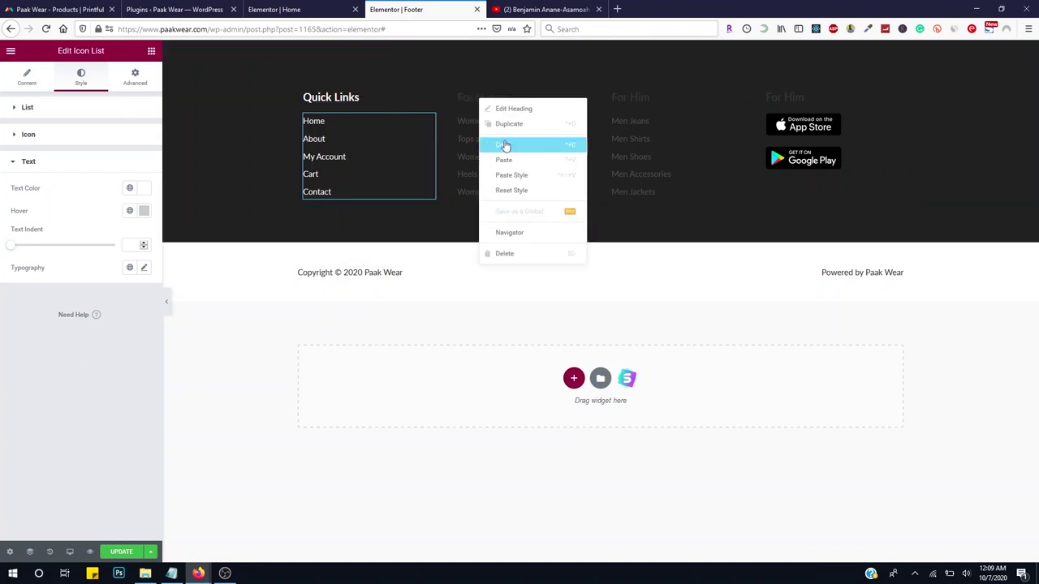
left_click(515, 176)
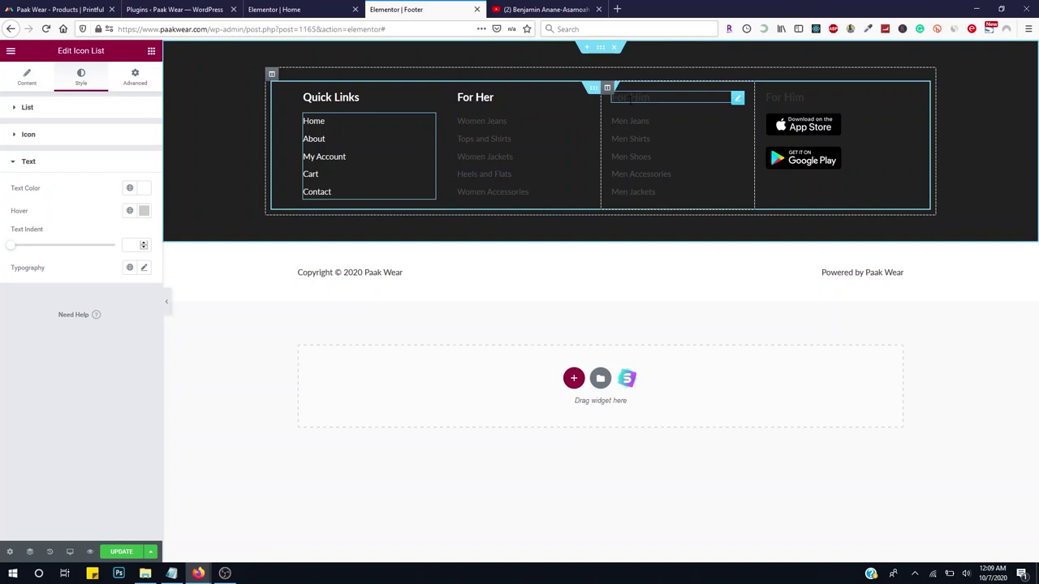
right_click(630, 101)
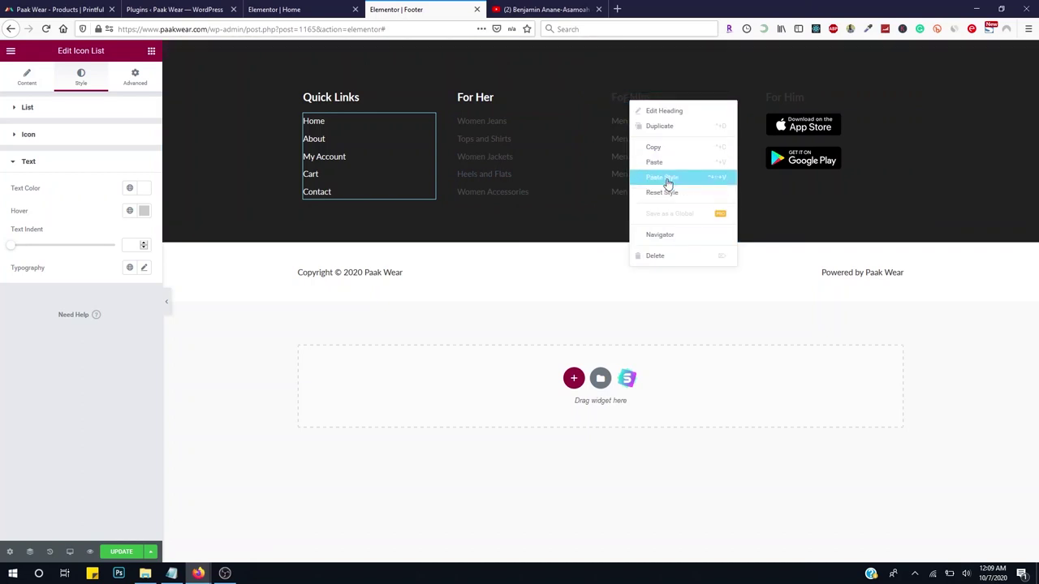
left_click(666, 179)
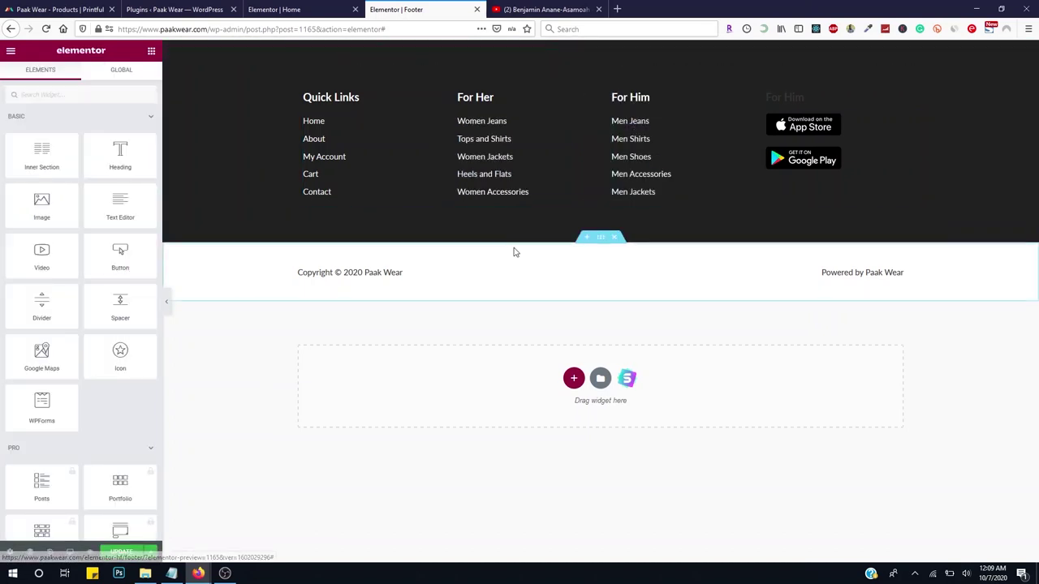
left_click(487, 182)
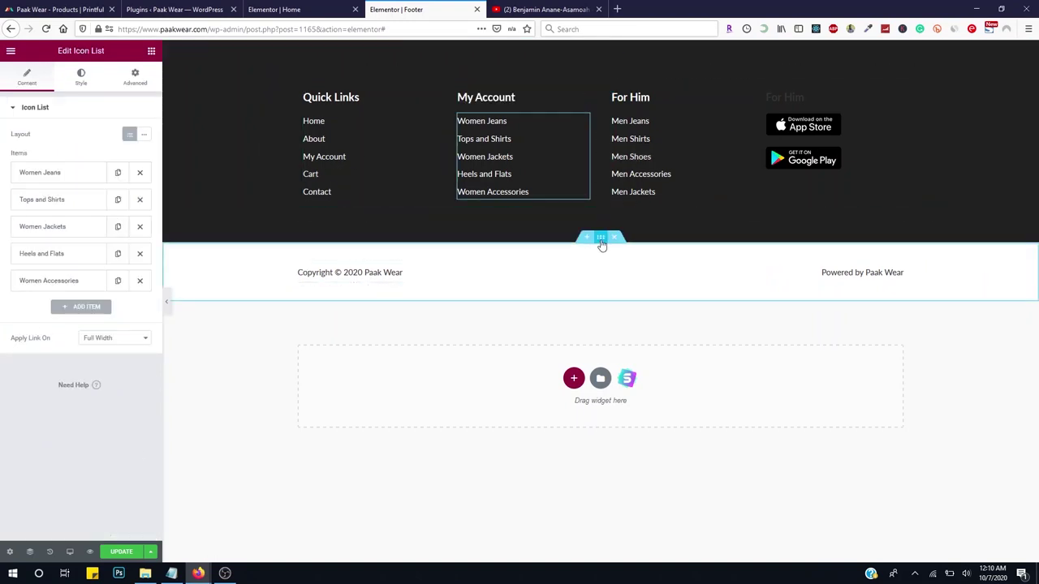
left_click(600, 242)
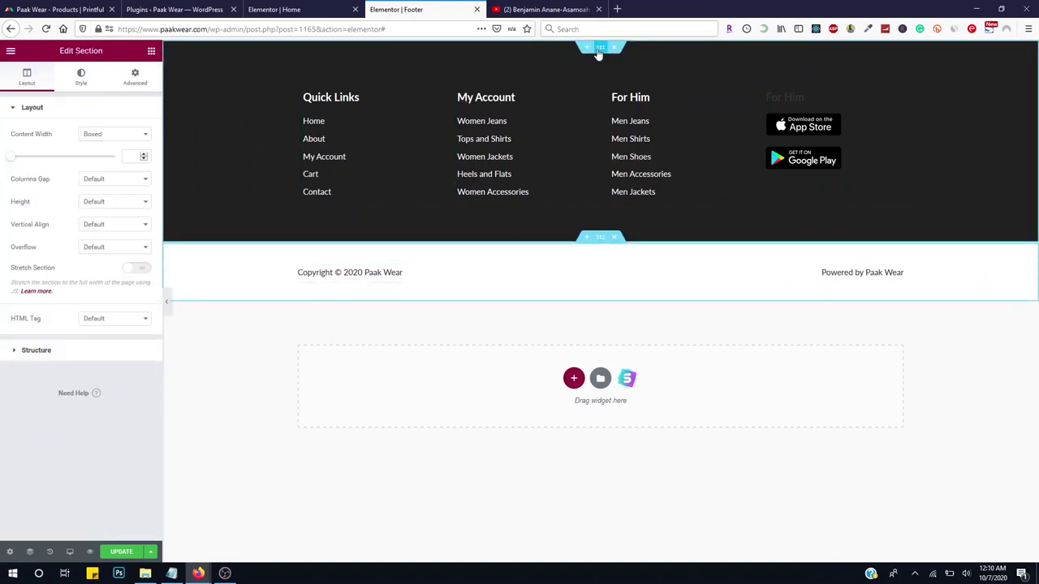
Copy the dark footer section's style and paste it onto the copyright section.
right_click(598, 54)
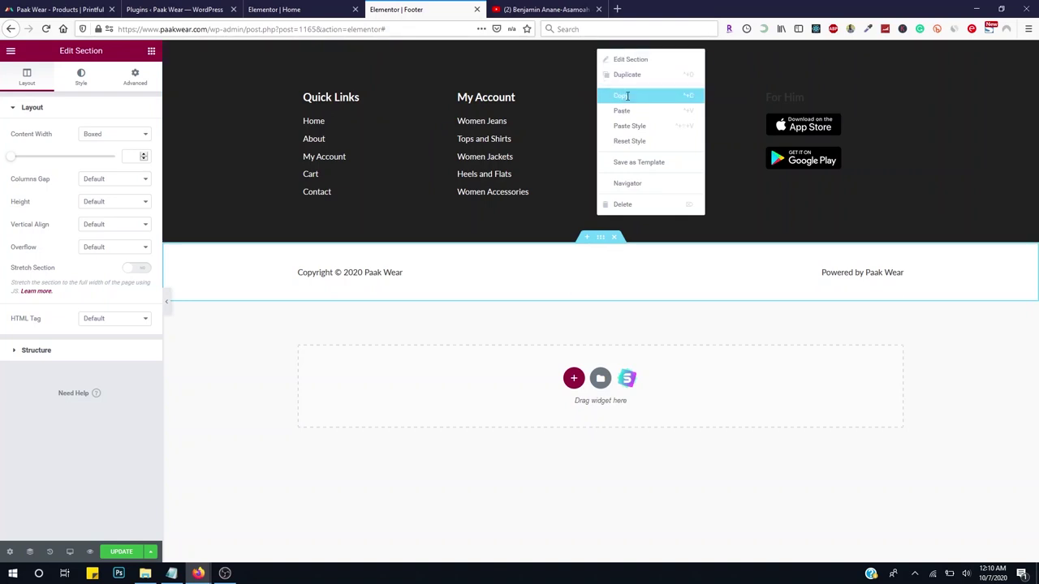
left_click(628, 96)
right_click(605, 50)
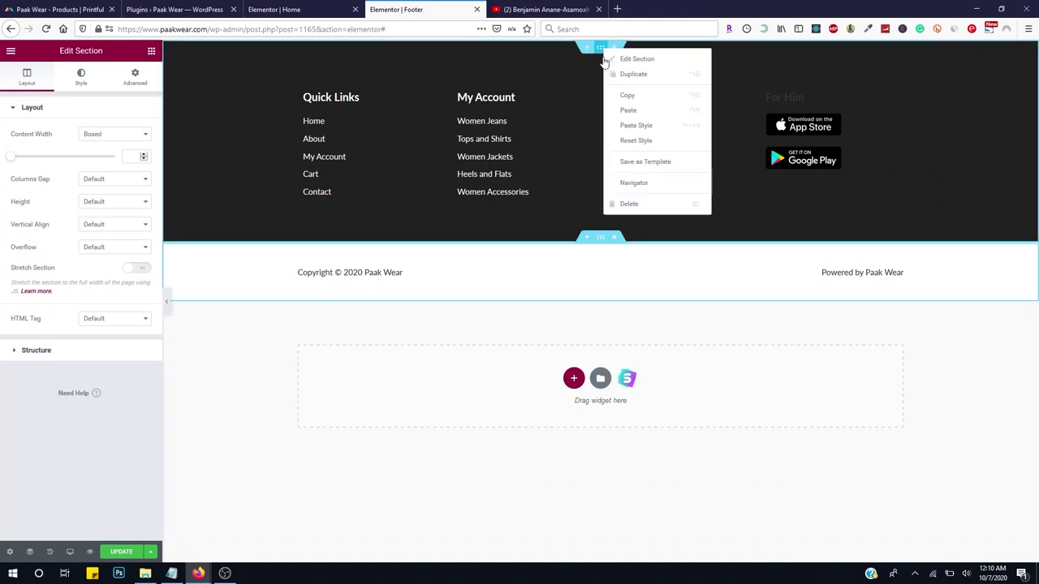
left_click(629, 109)
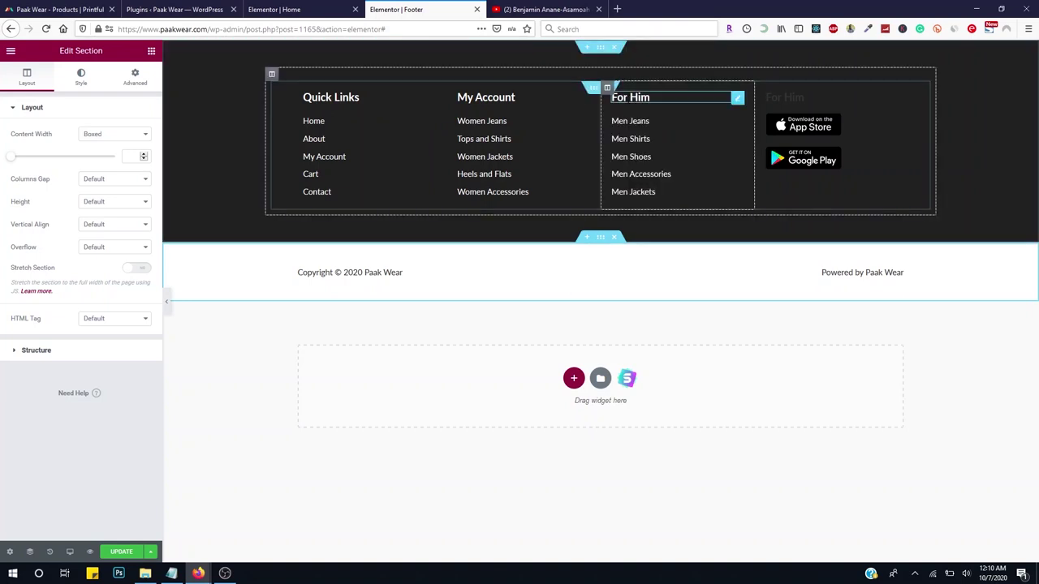
right_click(605, 236)
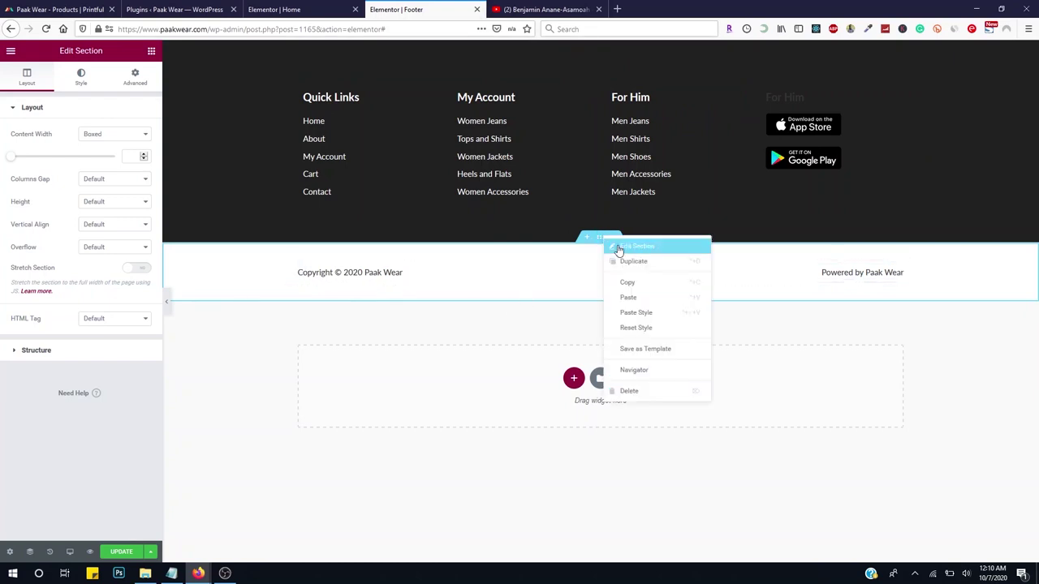
left_click(630, 316)
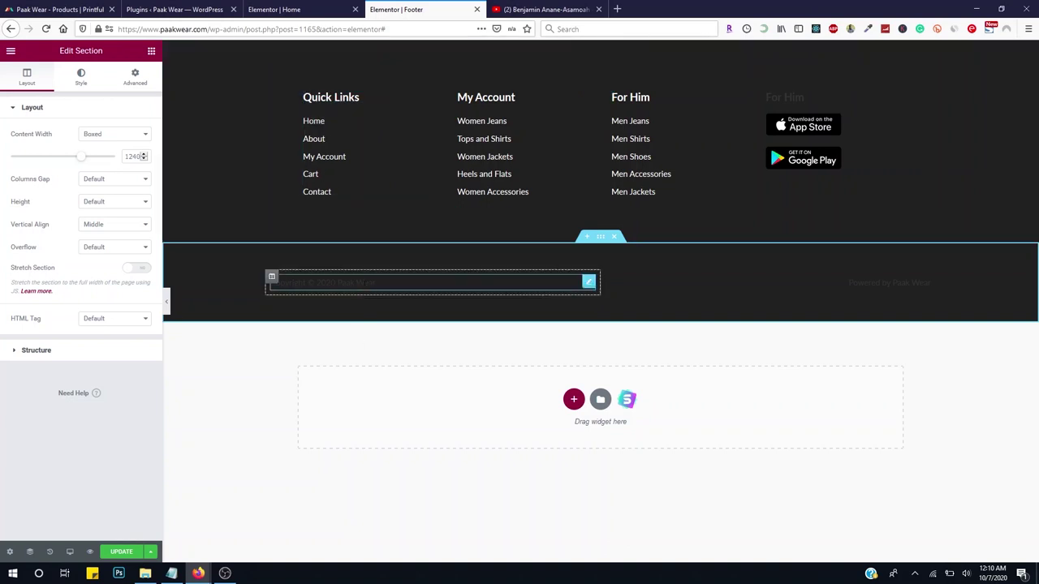
left_click(590, 282)
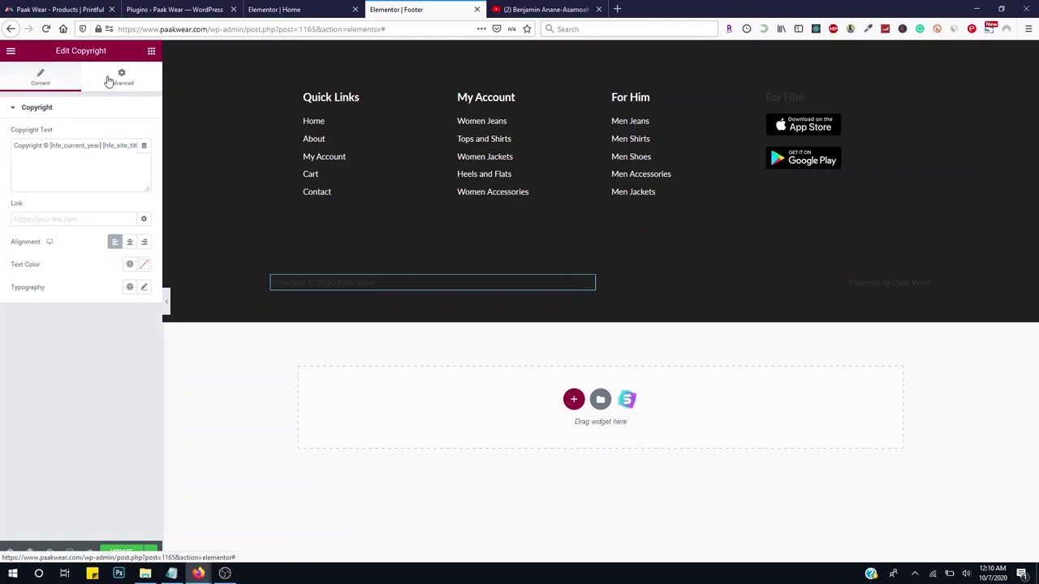
Make the copyright text white and delete the Powered by widget and its empty column.
left_click(143, 263)
key("ctrl+v")
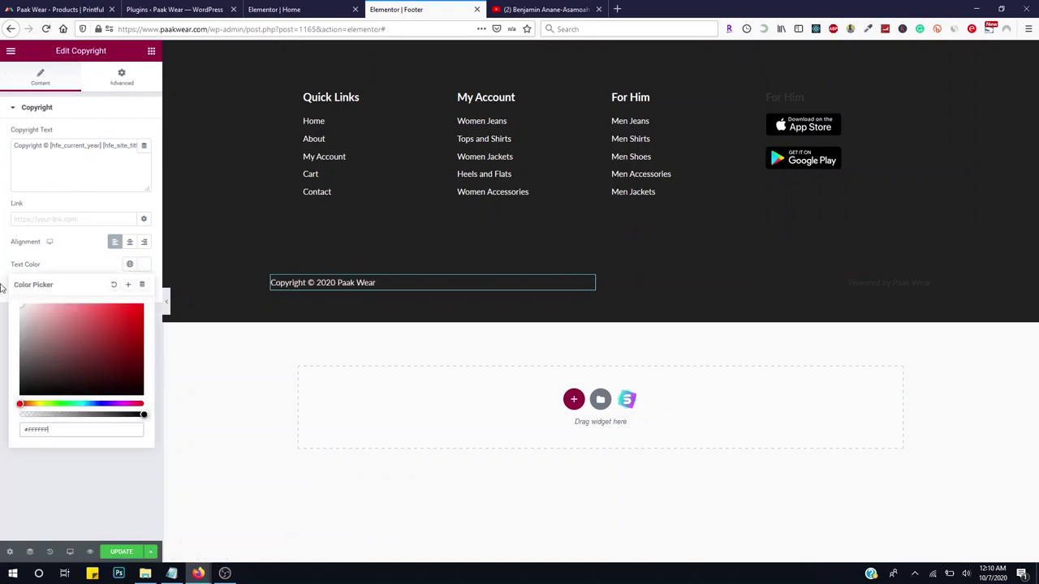
left_click(911, 289)
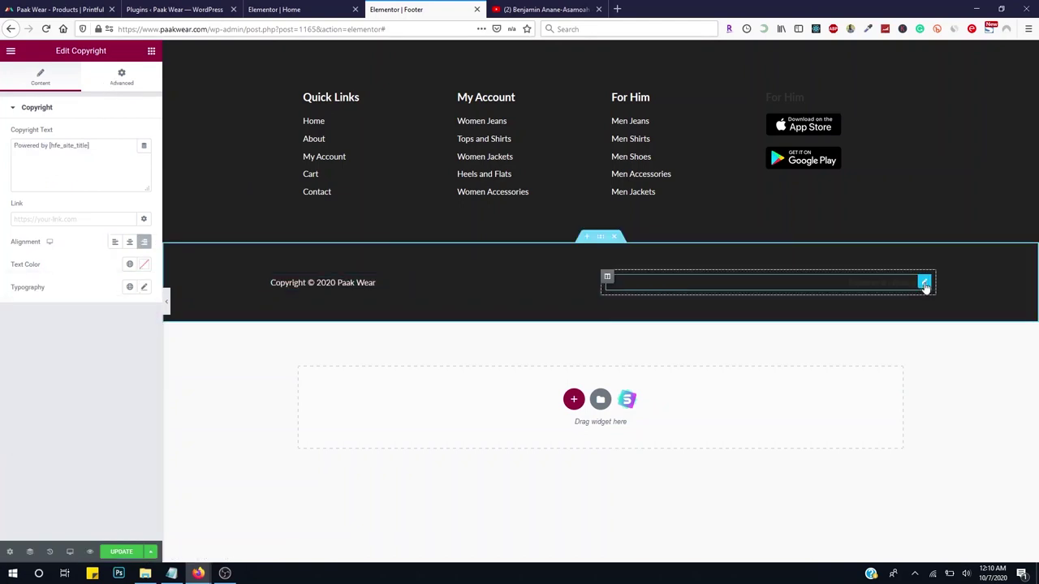
right_click(924, 286)
left_click(946, 440)
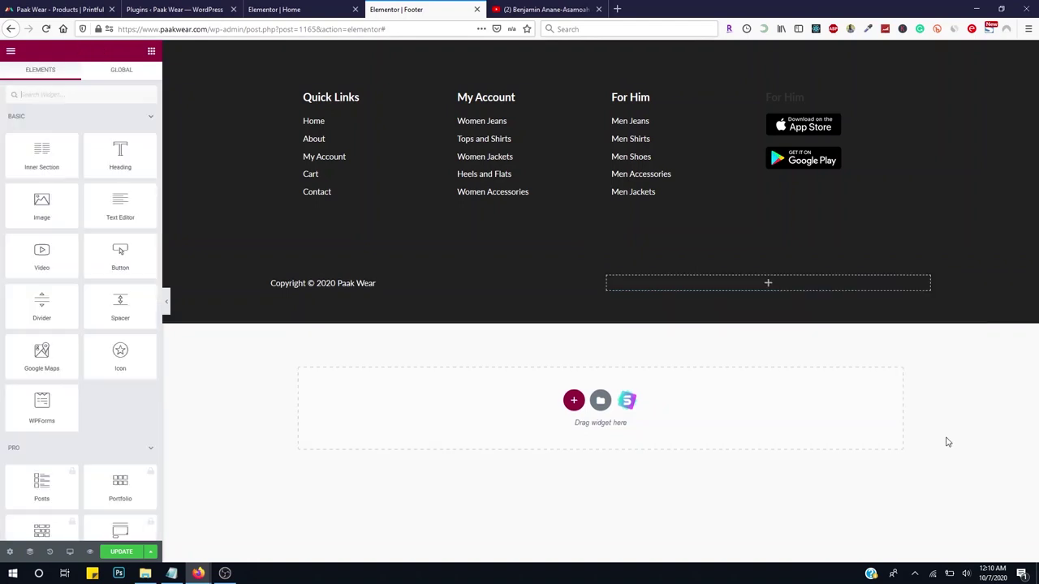
right_click(627, 278)
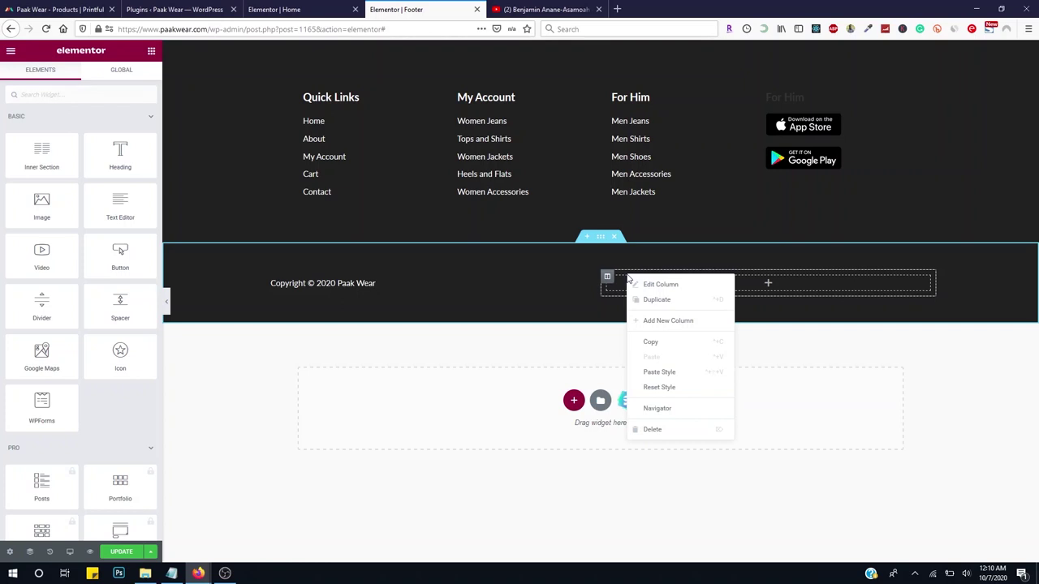
left_click(657, 429)
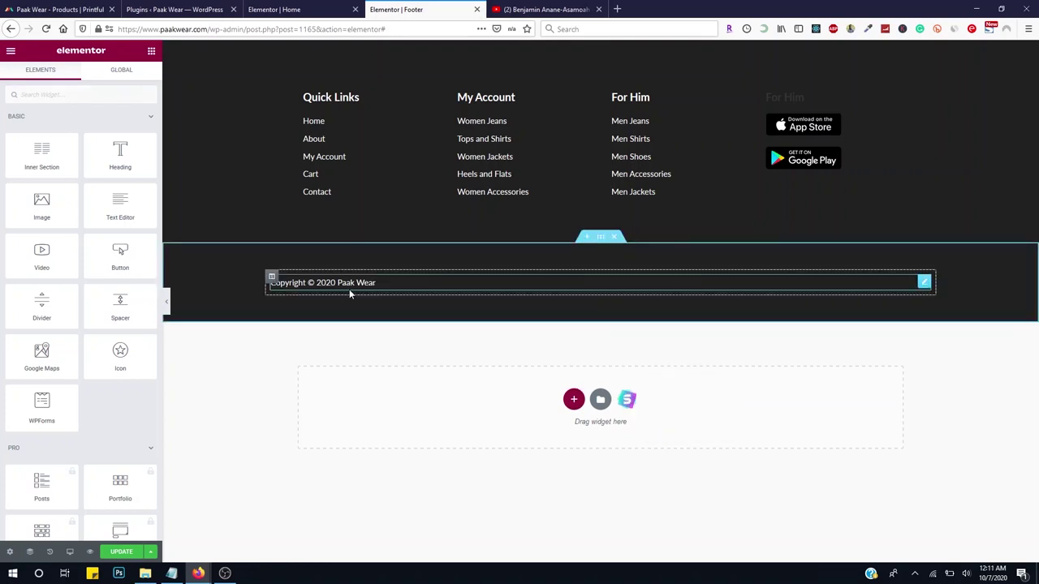
Centre the copyright text and change it to 'Copyright © 2020 Paak Wear. All Rights Reserved'.
left_click(272, 283)
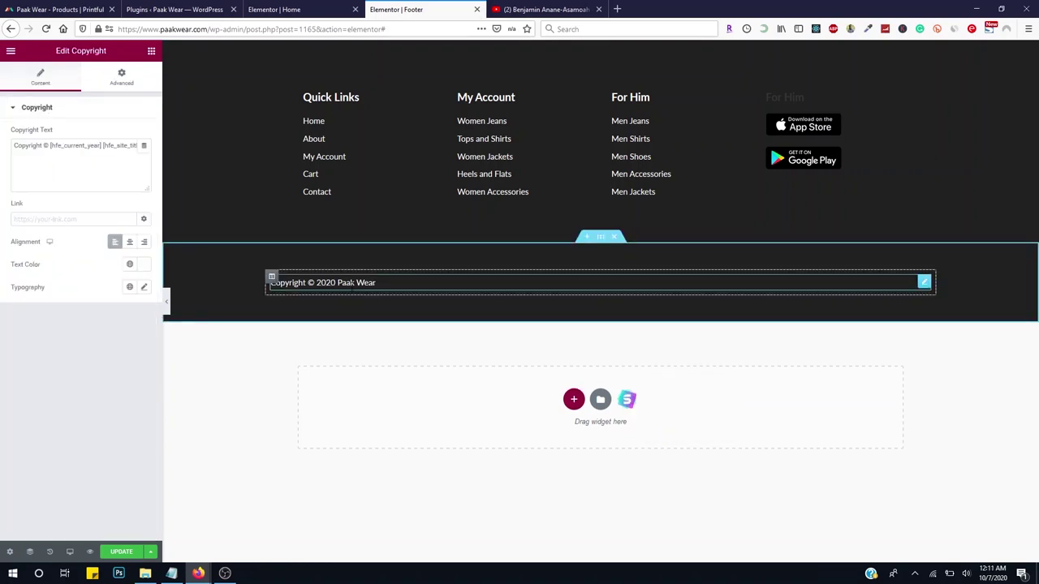
left_click(132, 242)
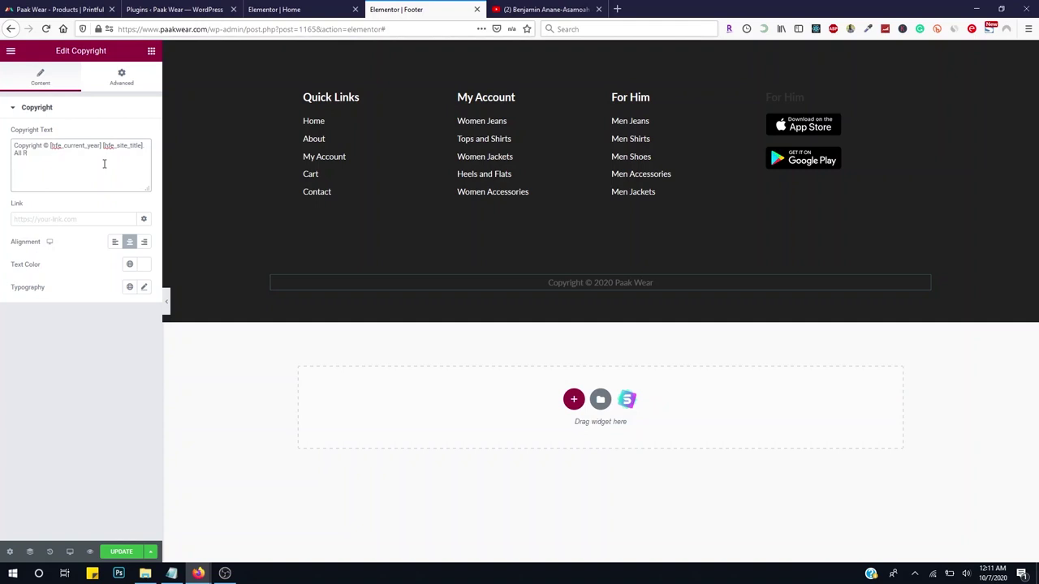
type("served")
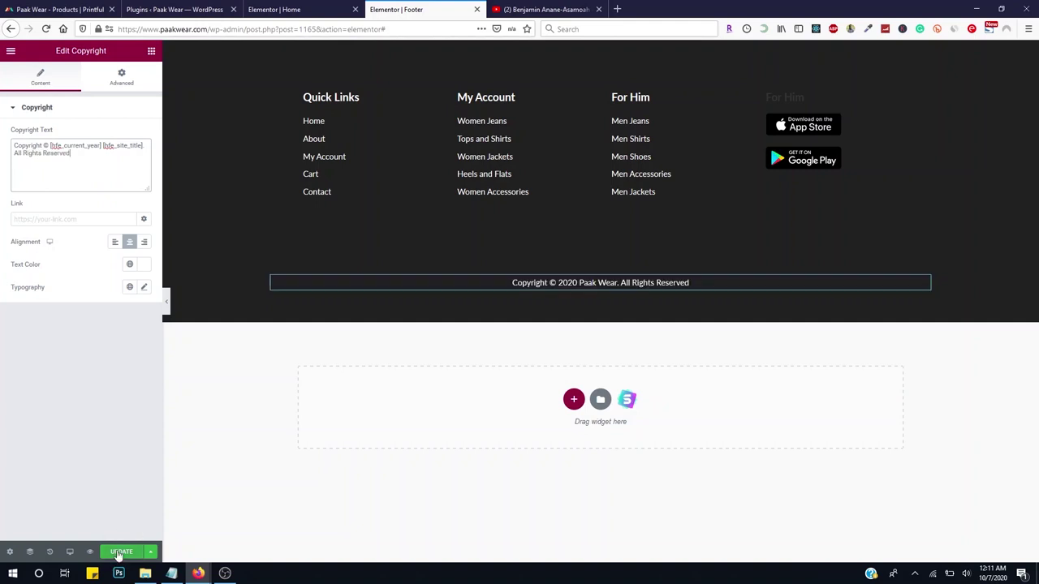
left_click(118, 552)
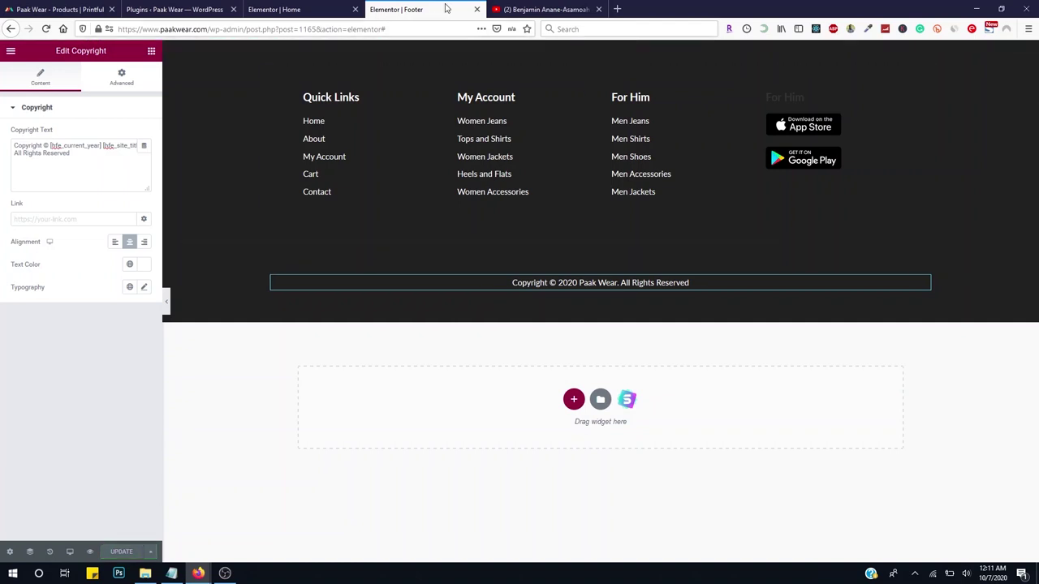
Close the Footer and Home editors and review the home page preview with the new footer.
left_click(476, 9)
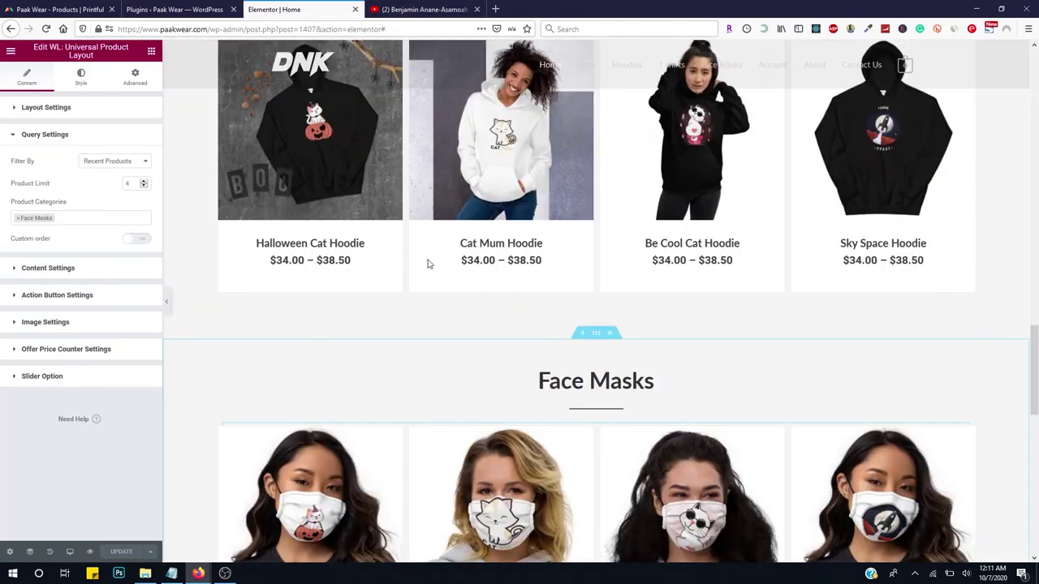
scroll(392, 162, "up", 15)
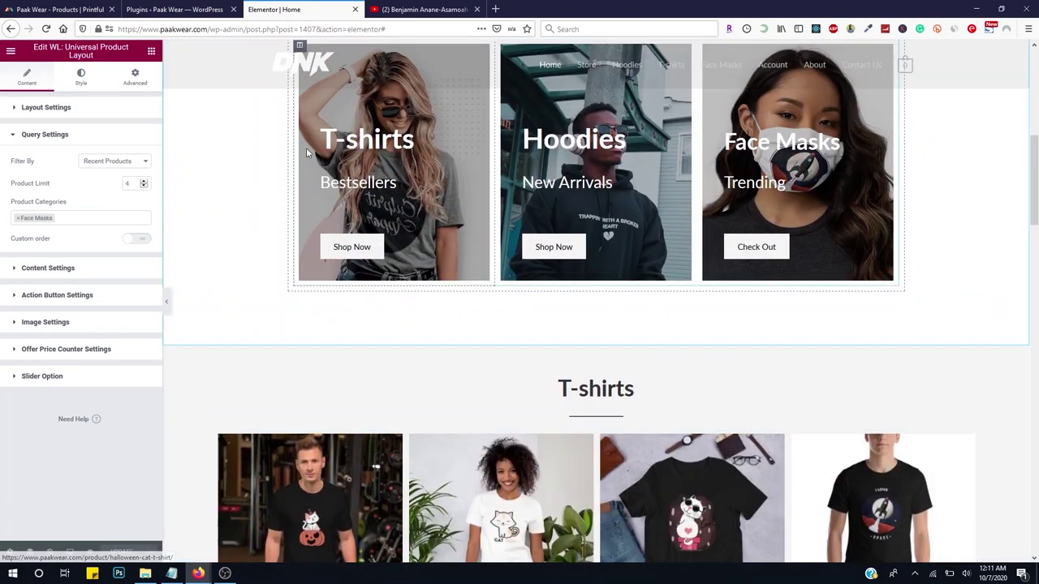
scroll(305, 154, "up", 3)
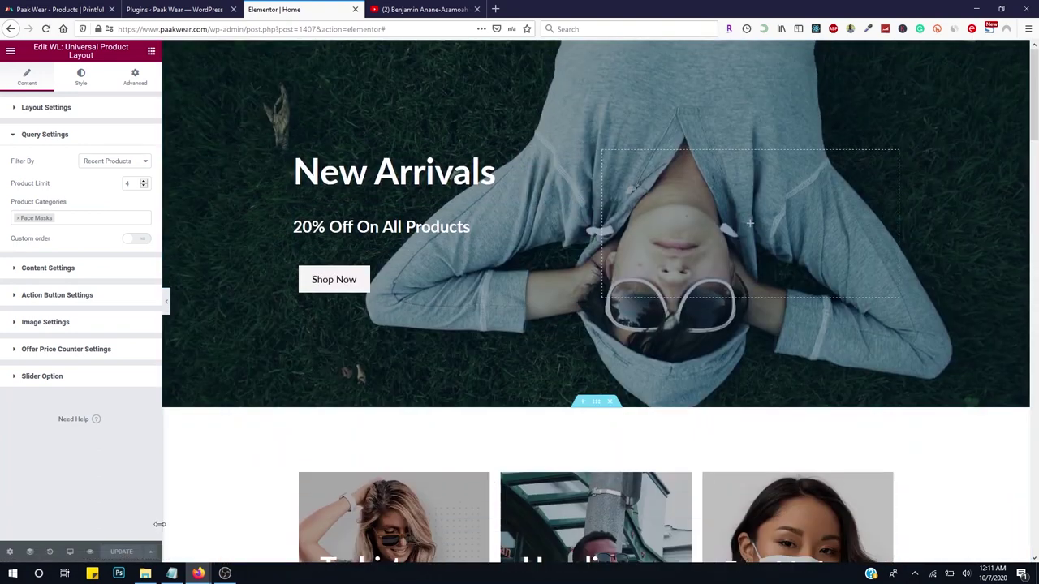
left_click(89, 552)
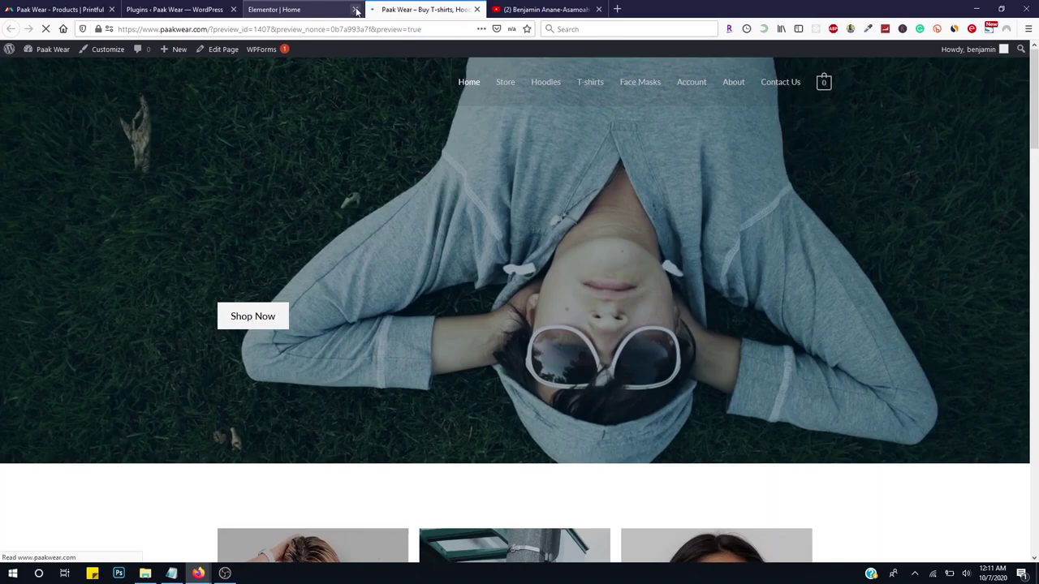
left_click(355, 9)
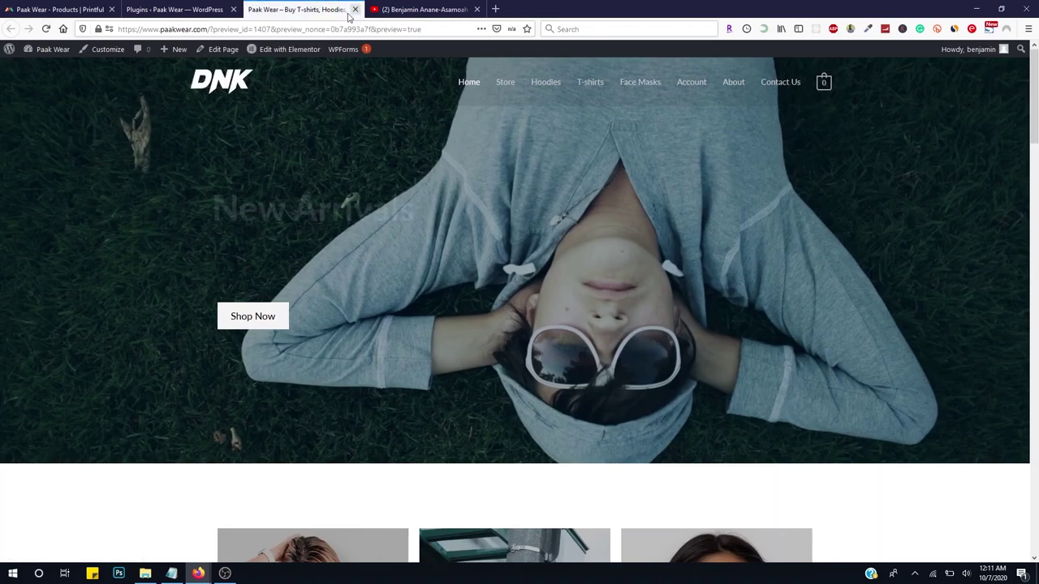
scroll(444, 167, "down", 15)
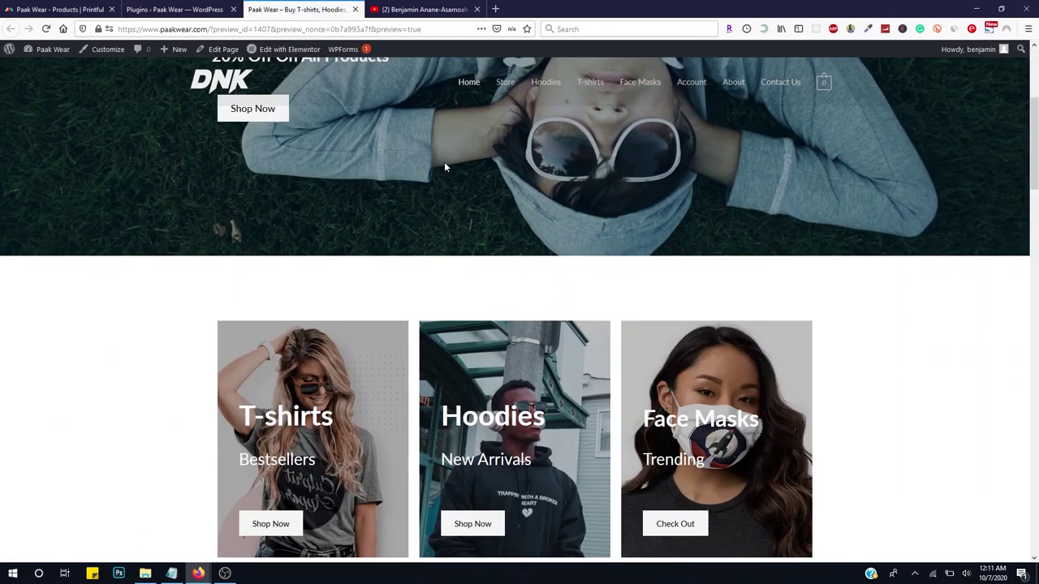
scroll(437, 180, "down", 4)
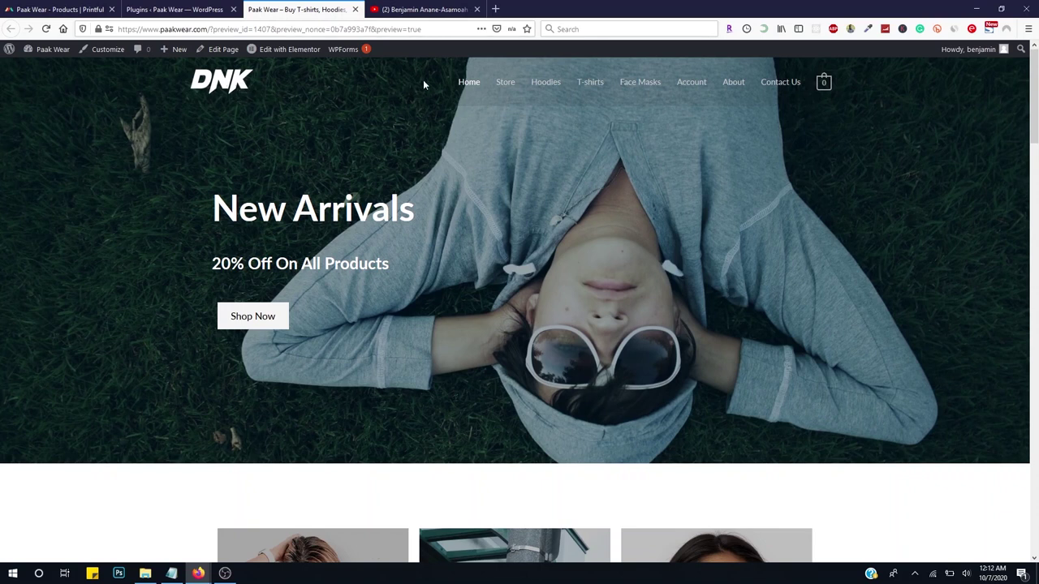
In the Customizer's Global Typography, set the Base Typography font family to Montserrat.
left_click(106, 53)
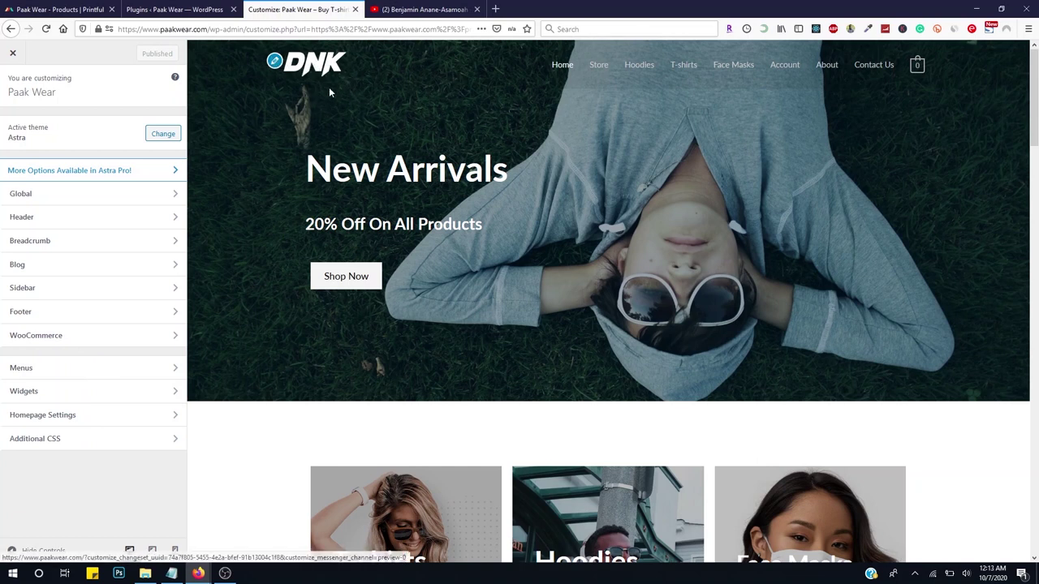
left_click(29, 195)
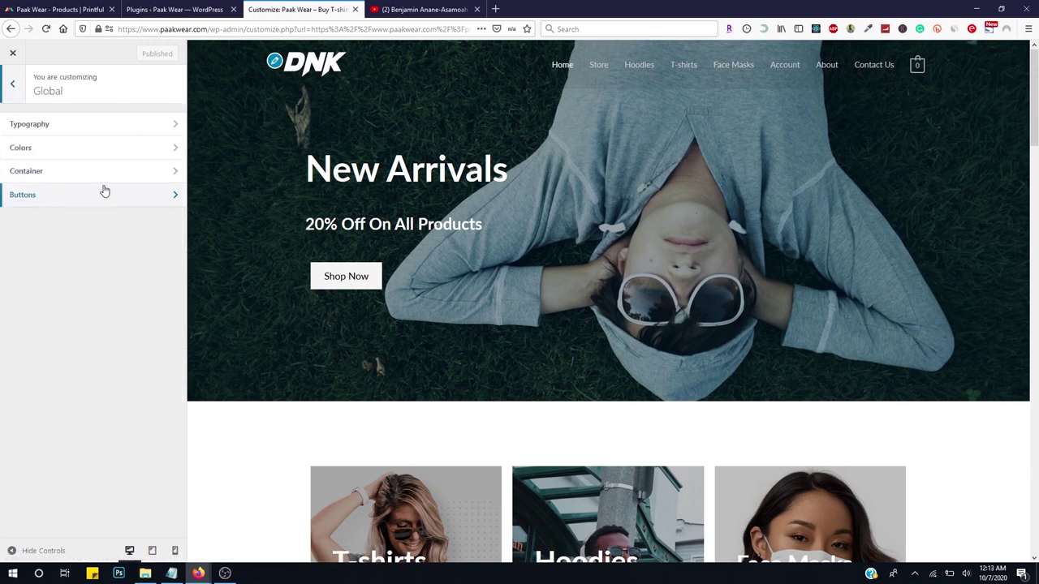
left_click(69, 127)
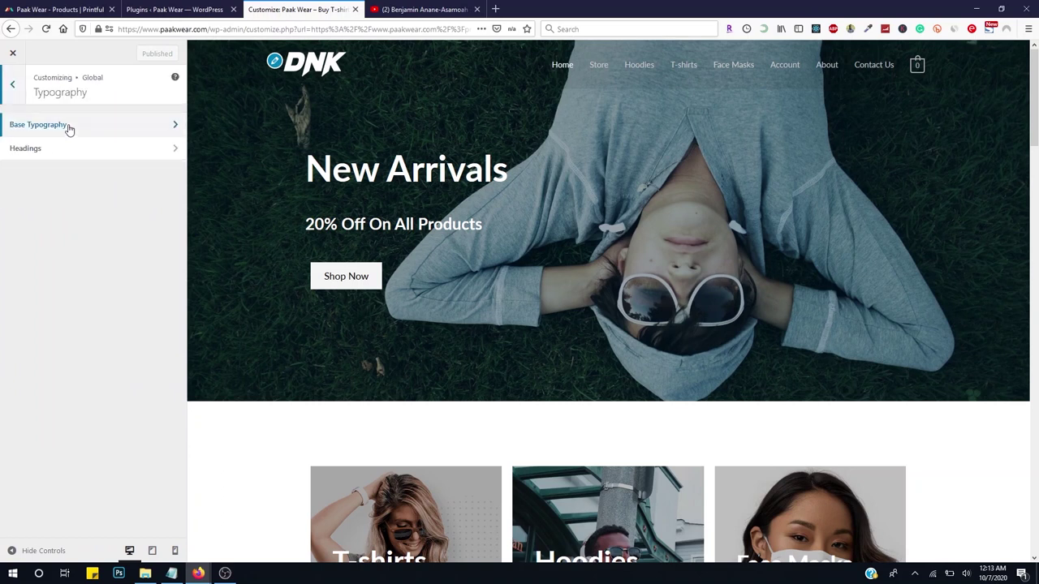
left_click(13, 85)
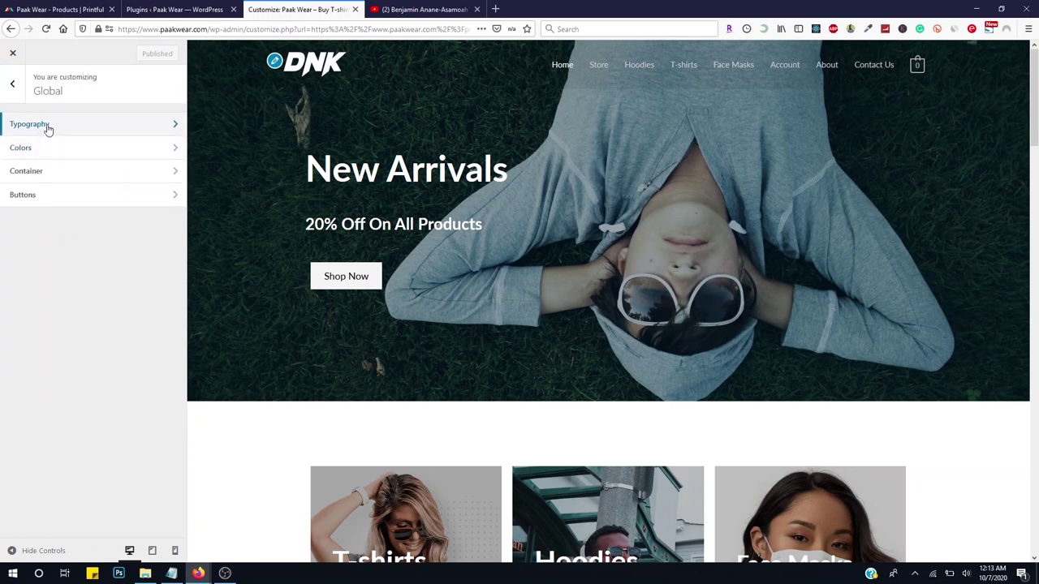
left_click(47, 129)
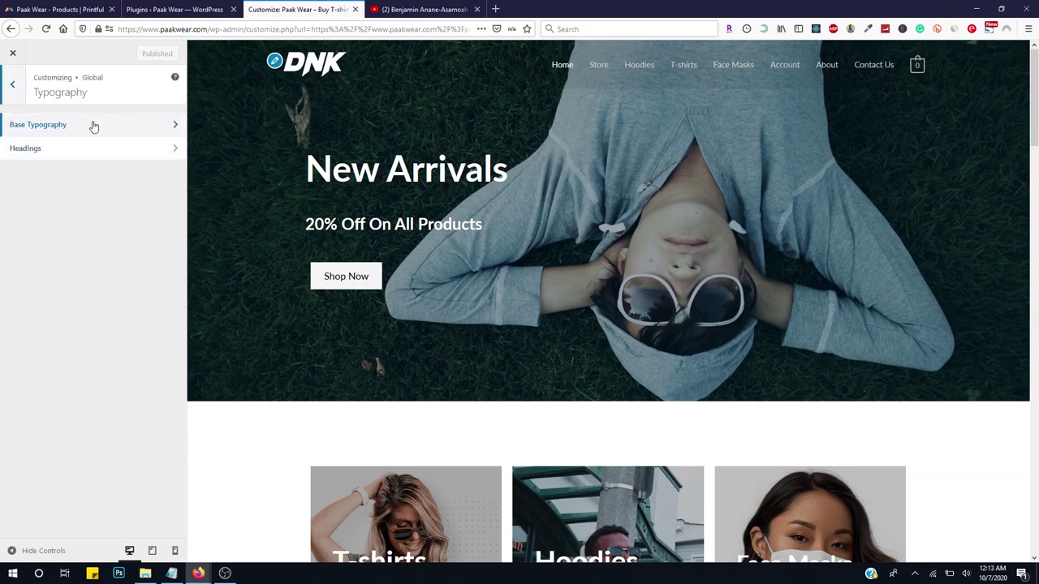
left_click(93, 126)
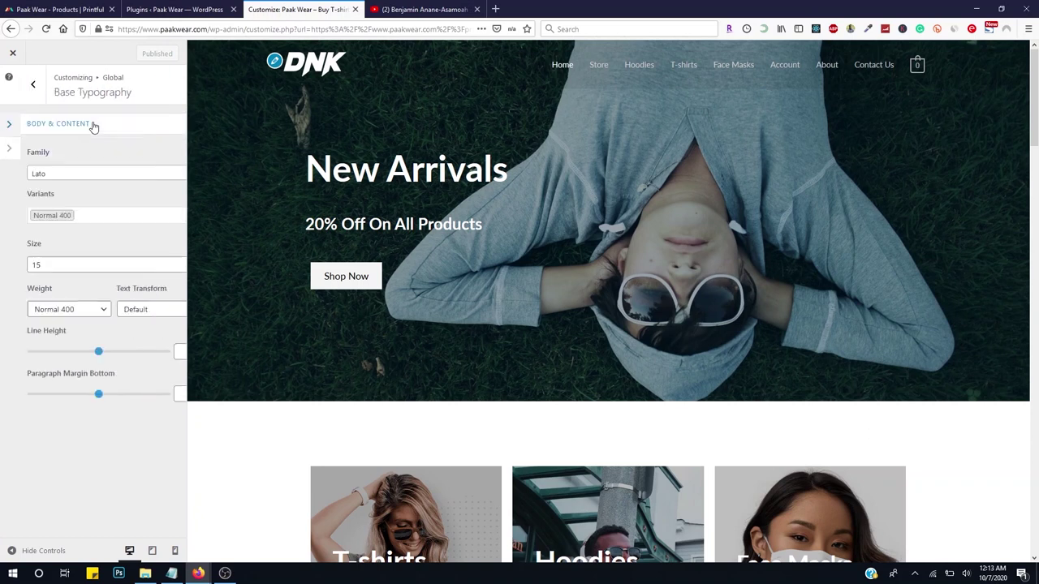
left_click(46, 178)
type("montse")
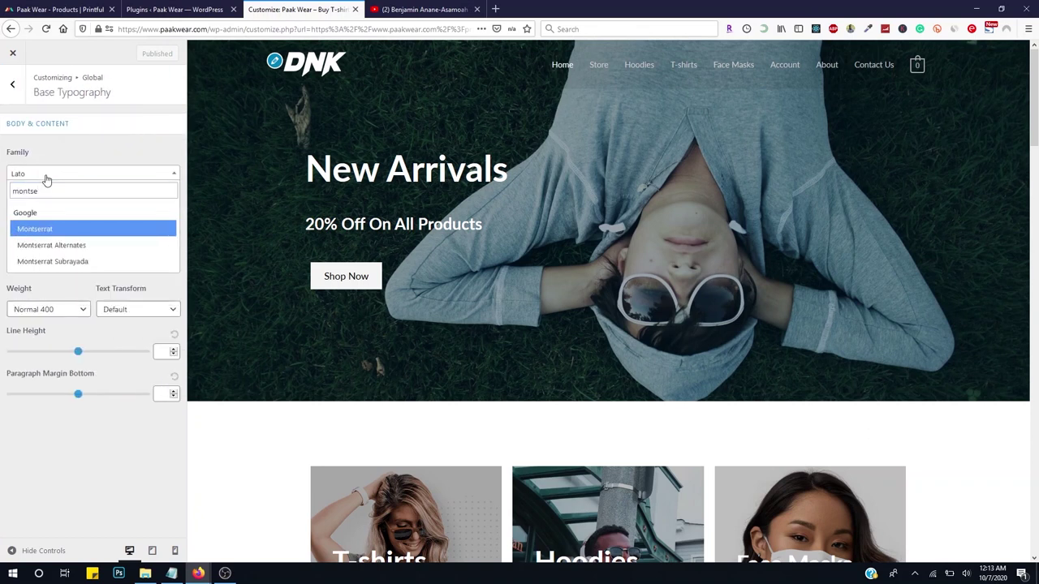
left_click(47, 230)
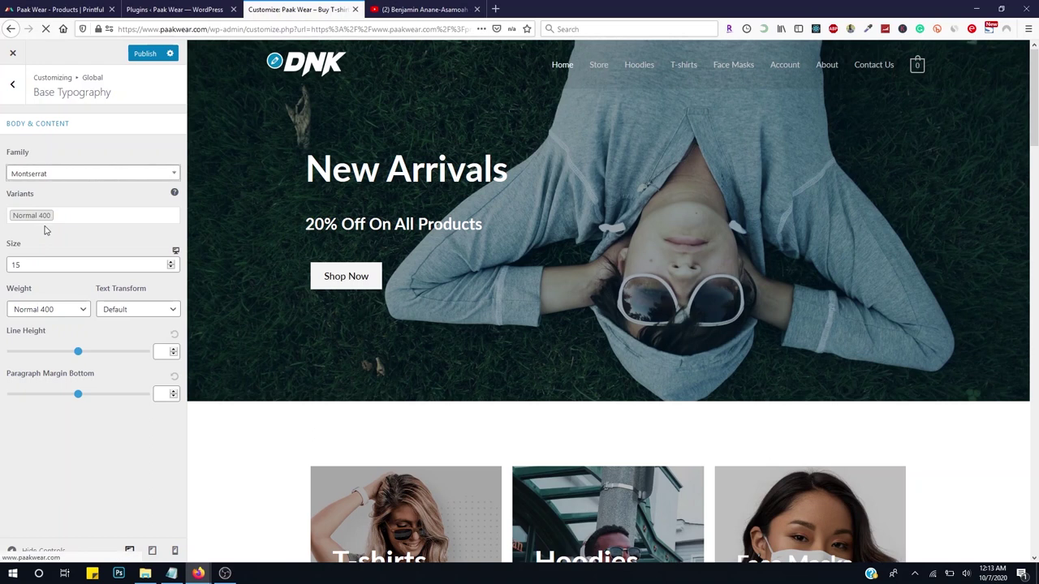
Set the Headings font family to Montserrat, leaving Heading 1 inheriting it.
left_click(14, 86)
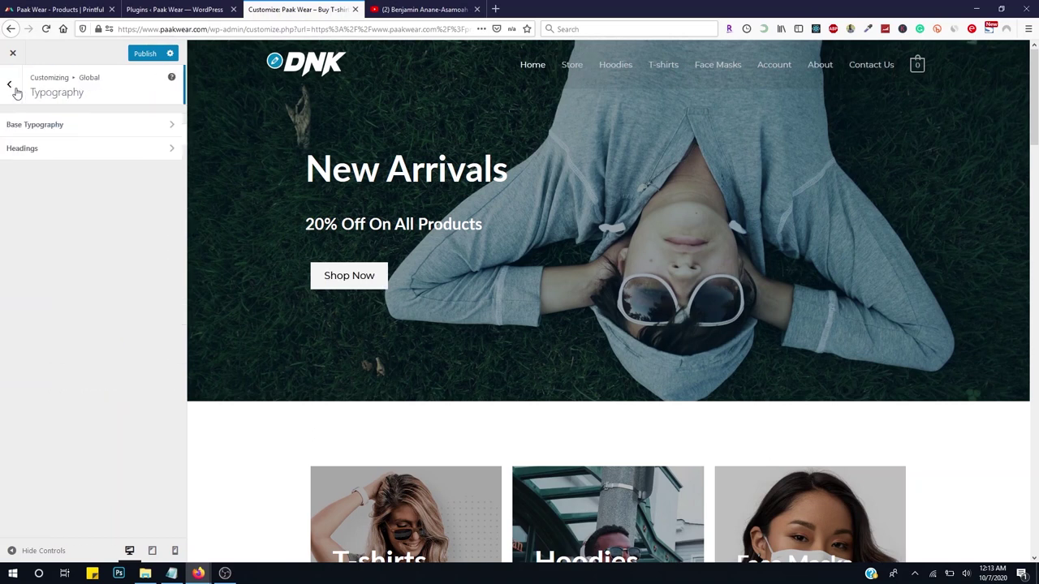
left_click(55, 153)
left_click(47, 174)
type("Mo")
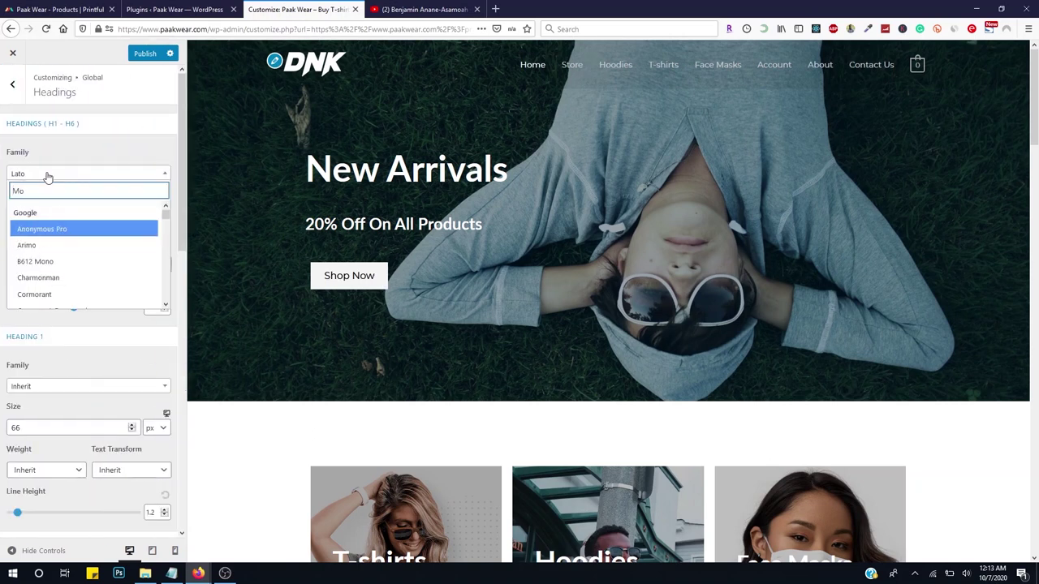
type("nts")
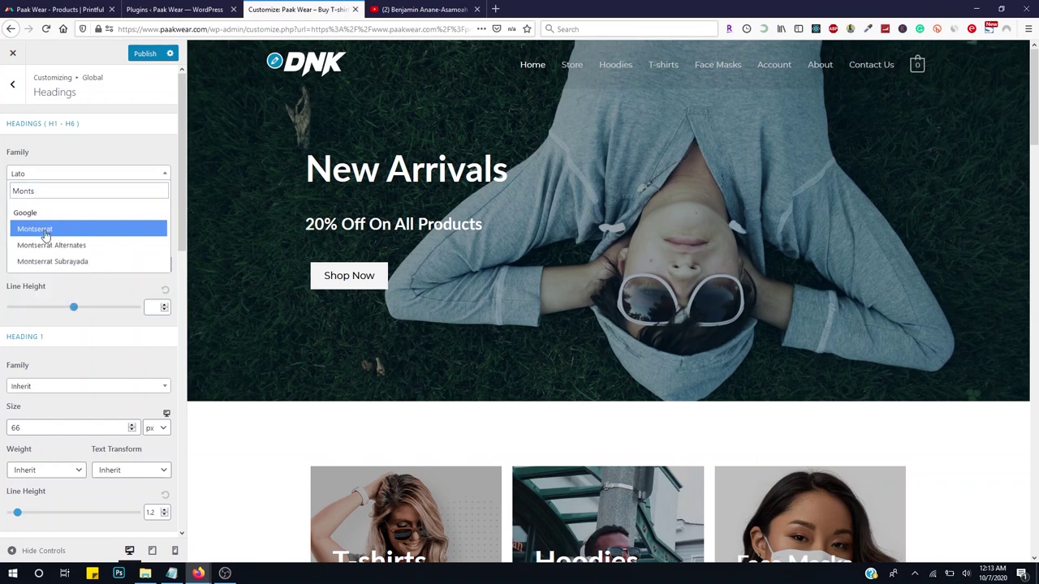
left_click(45, 230)
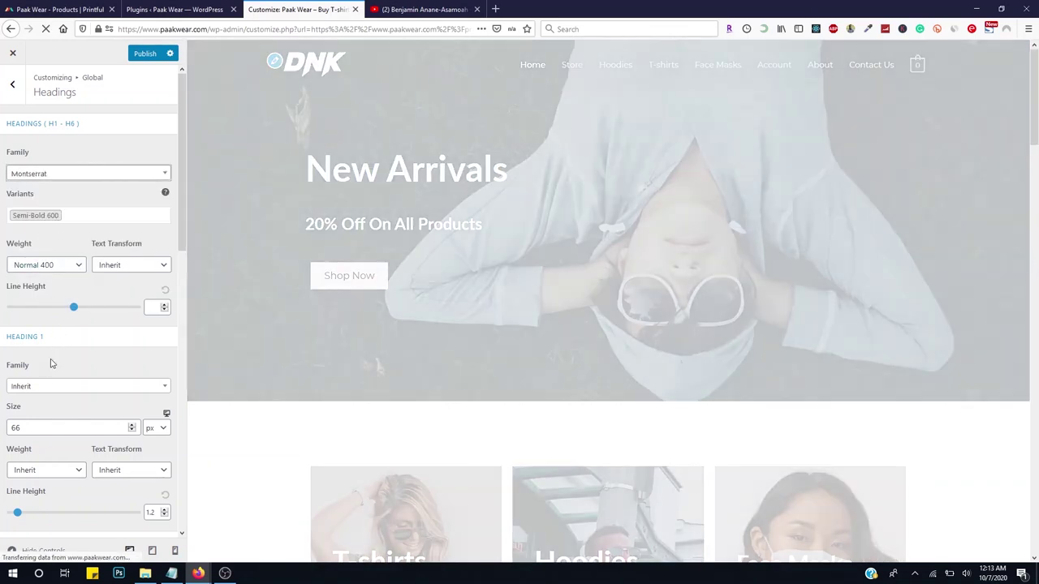
left_click(40, 387)
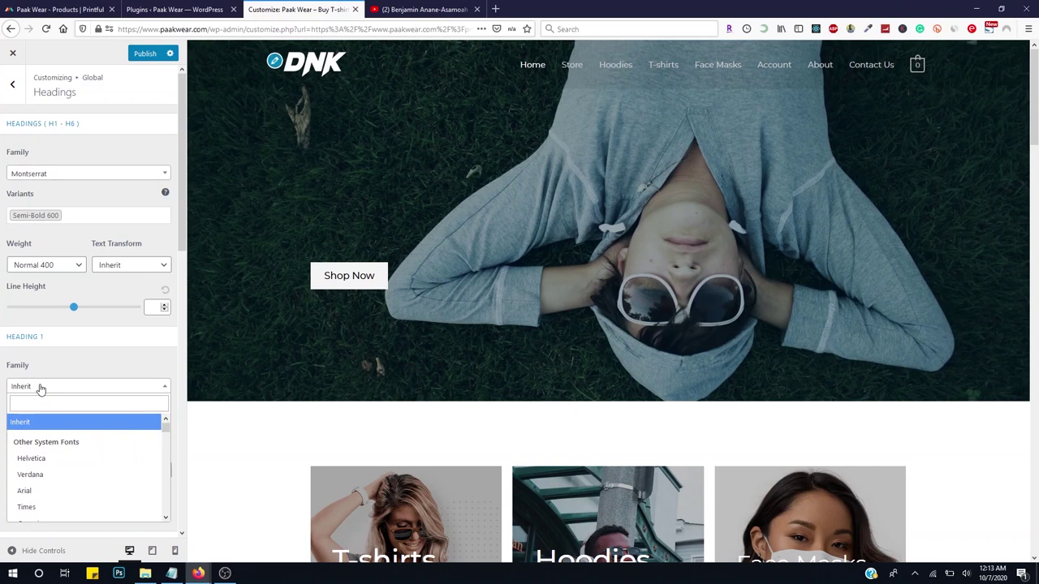
left_click(50, 358)
scroll(50, 358, "down", 5)
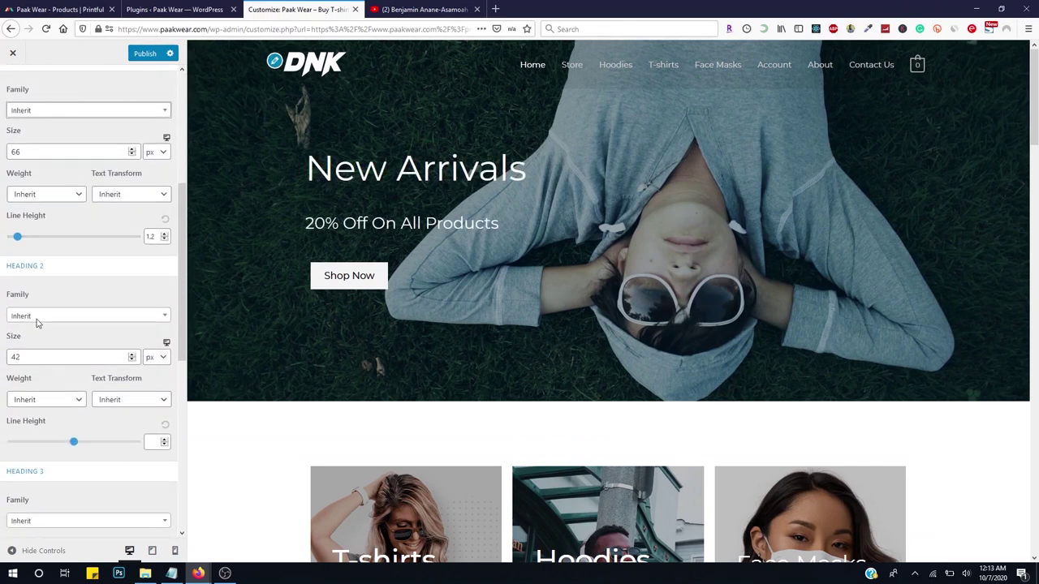
scroll(15, 318, "up", 5)
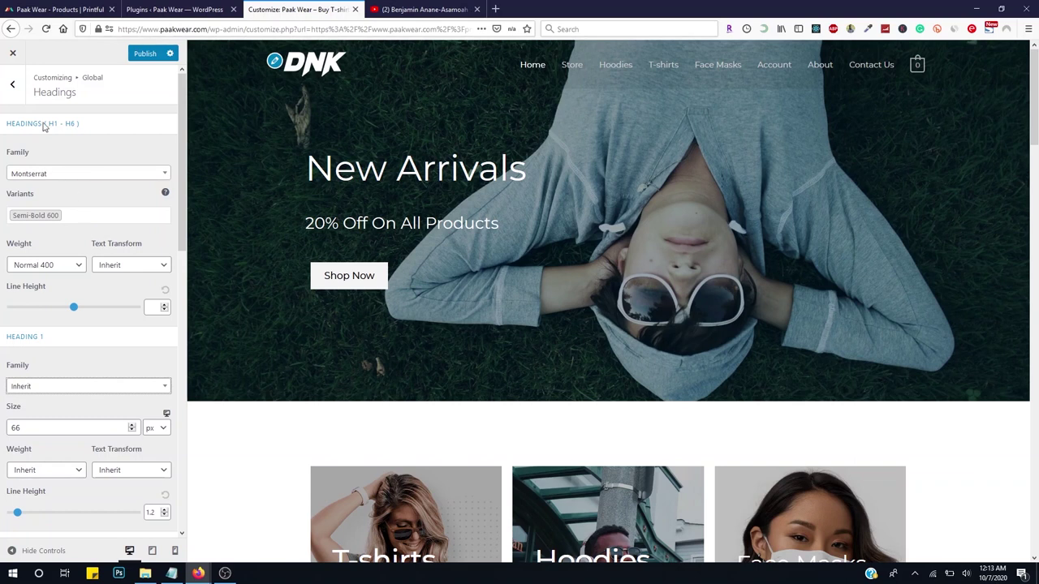
Return to the main Customizer menu after glancing at the Global Buttons settings.
left_click(14, 89)
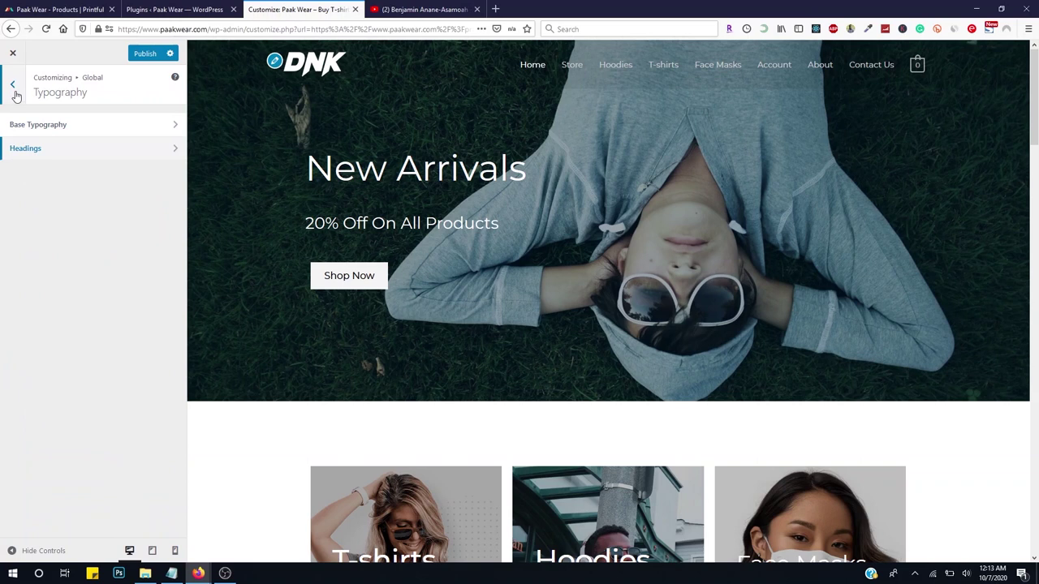
left_click(14, 89)
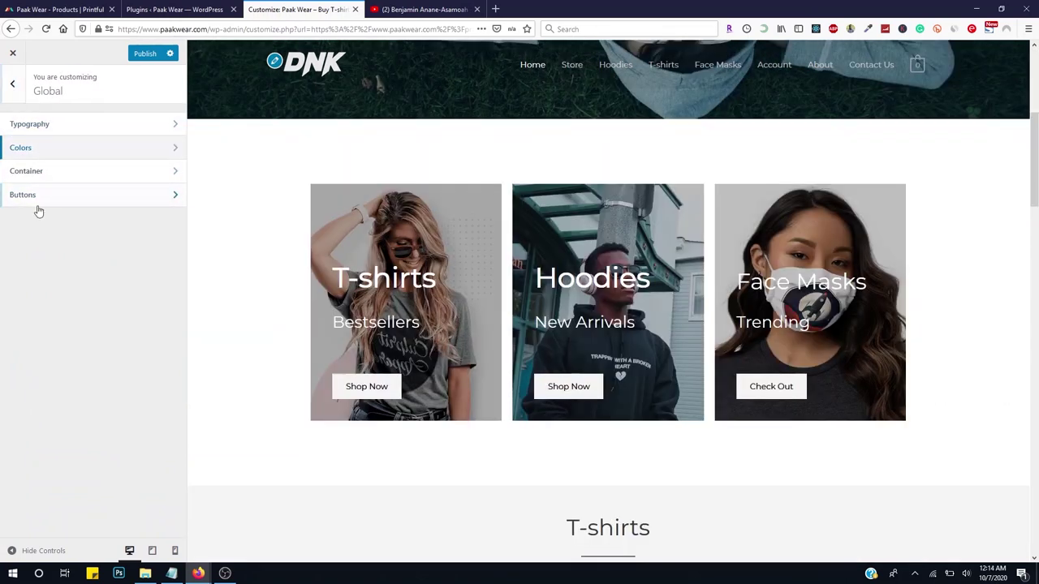
left_click(34, 202)
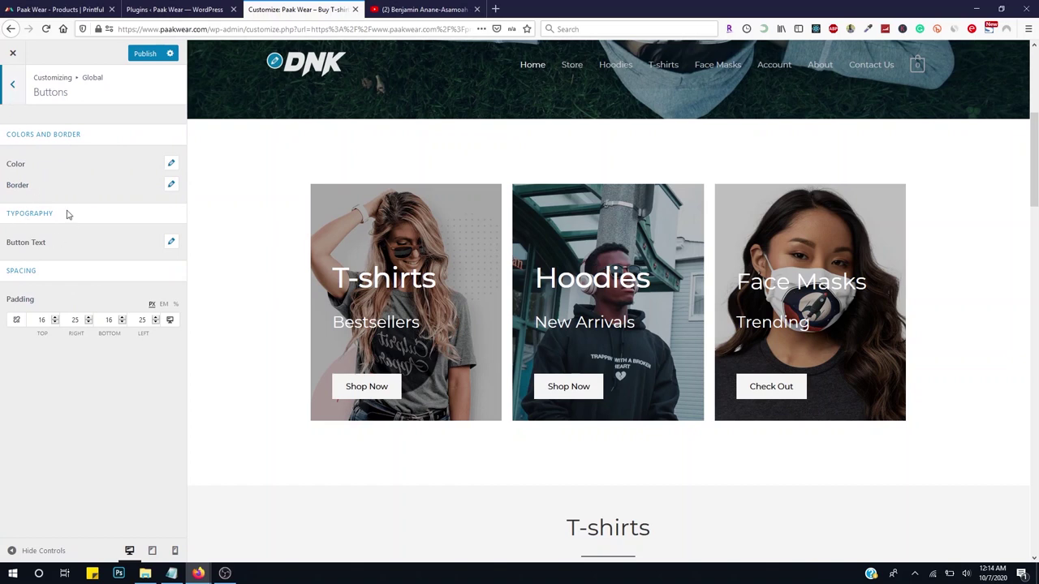
left_click(14, 90)
left_click(15, 86)
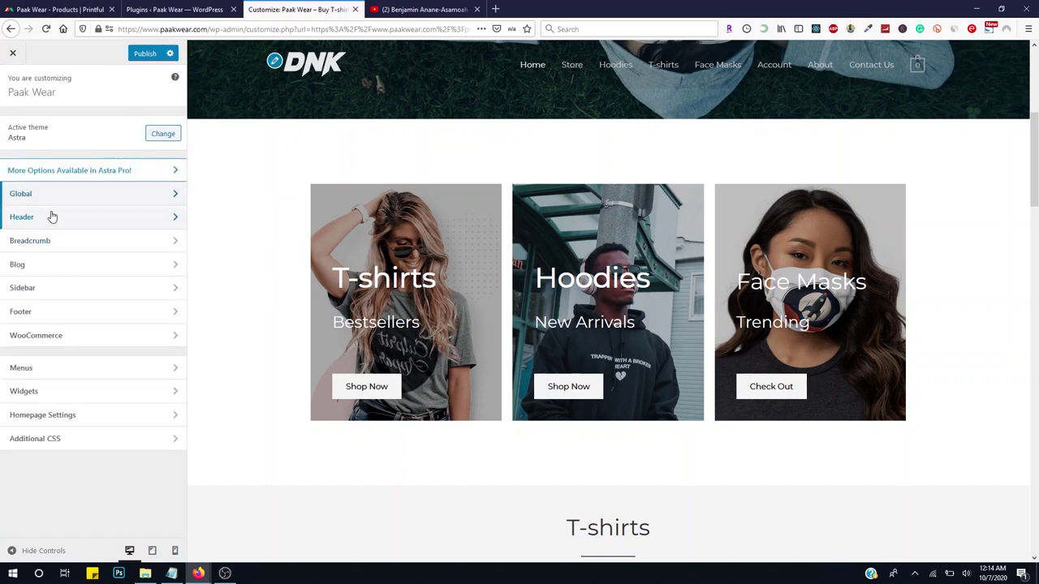
In Header > Transparent Header, turn off the separate transparent-header logo.
left_click(30, 220)
scroll(225, 170, "up", 5)
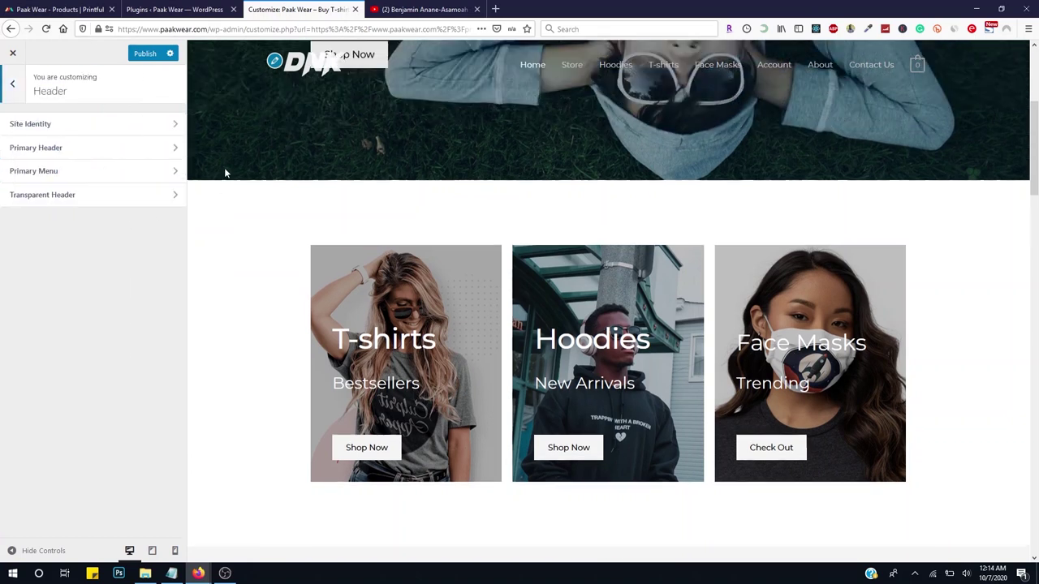
left_click(274, 63)
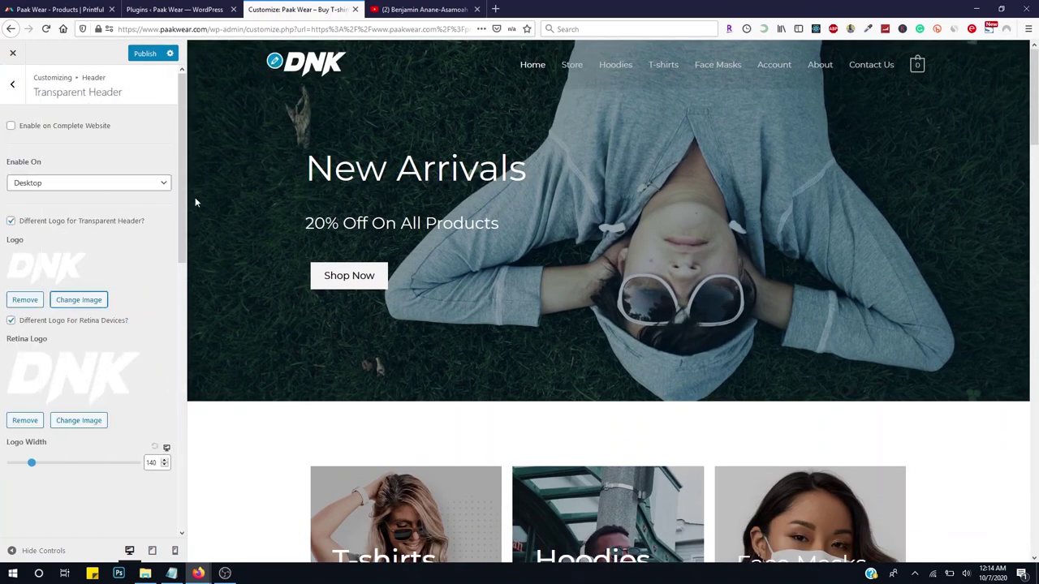
left_click(11, 224)
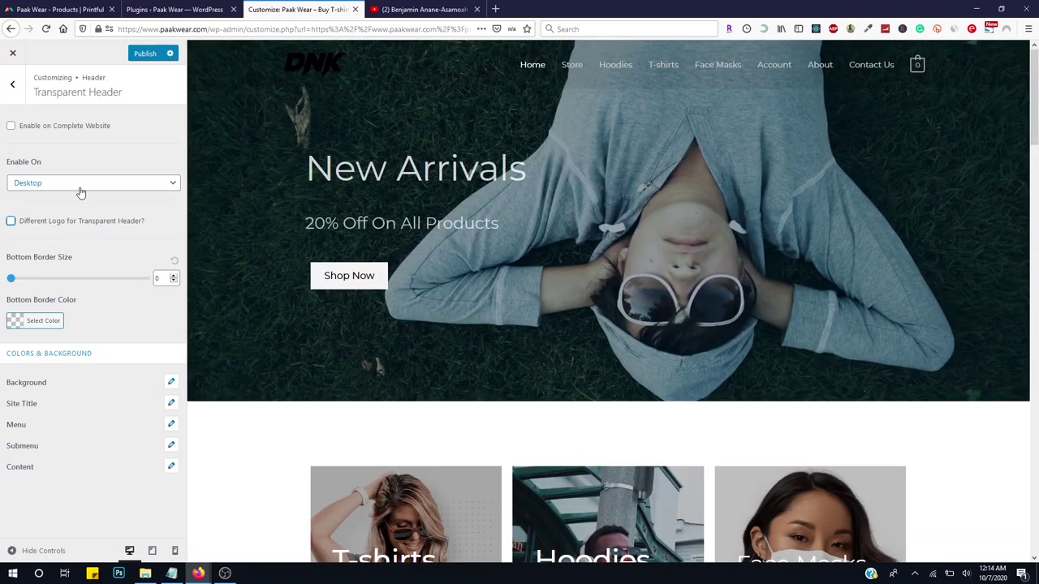
Clear the transparent header's background overlay colour and enter #ffffff.
left_click(171, 383)
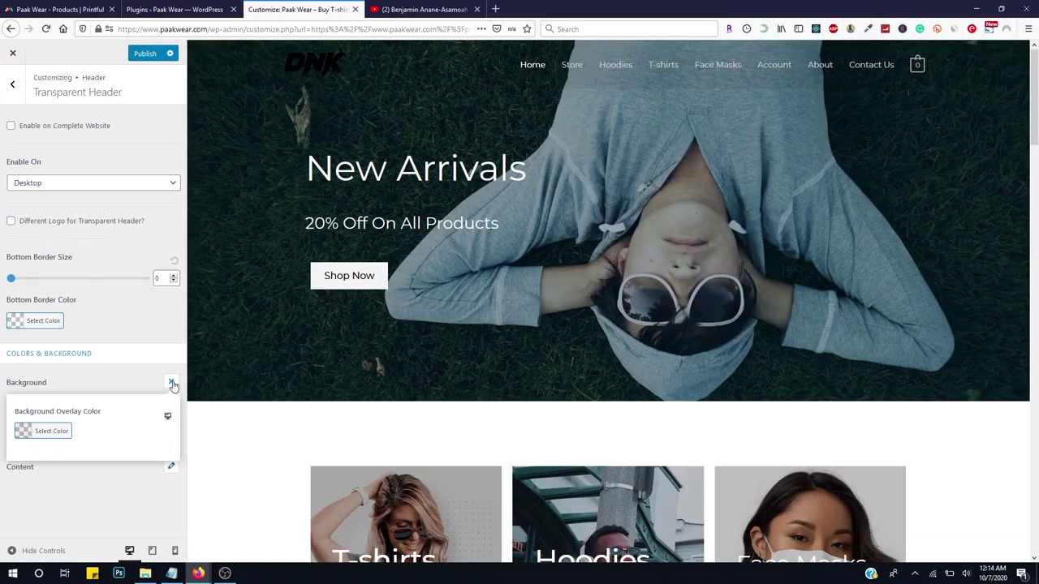
left_click(51, 431)
scroll(127, 503, "down", 1)
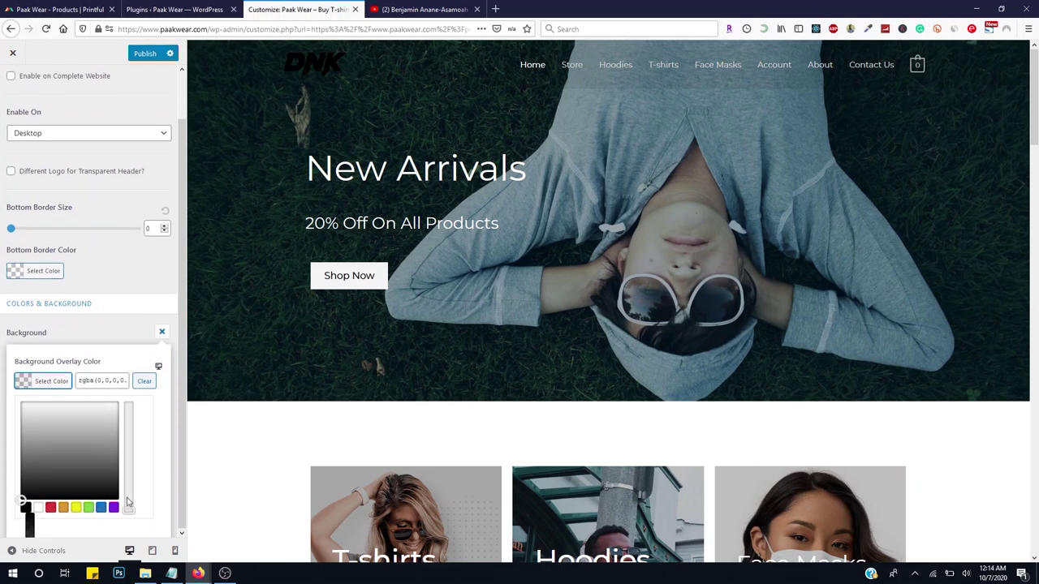
left_click(25, 507)
left_click(145, 381)
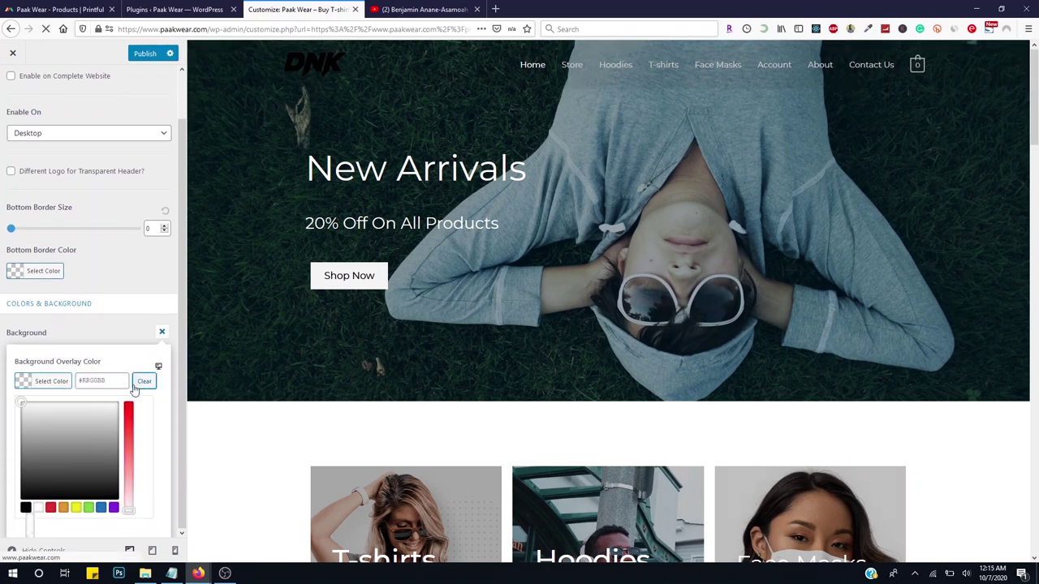
left_click(106, 382)
type("#")
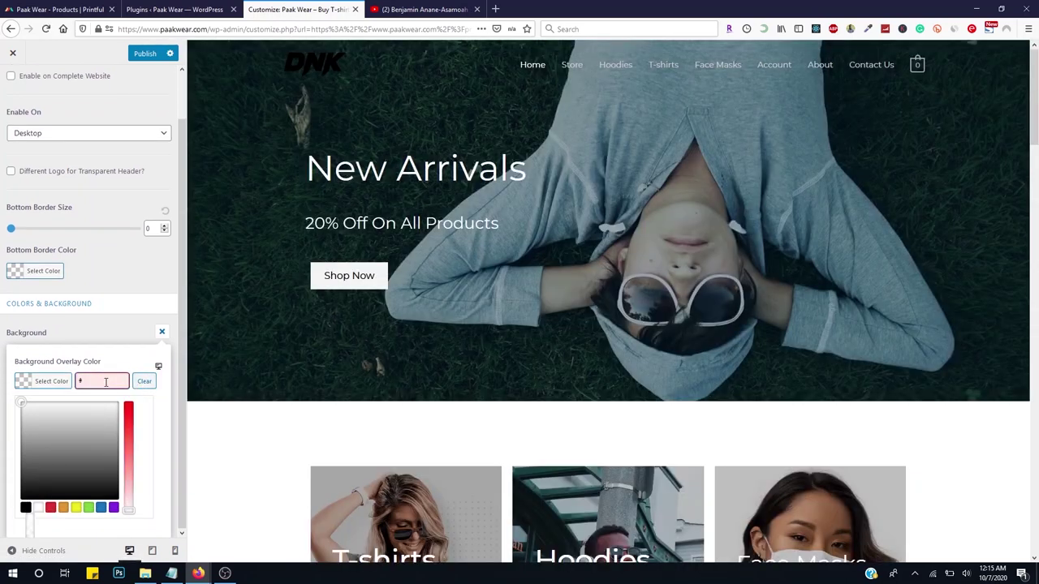
type("ffffff")
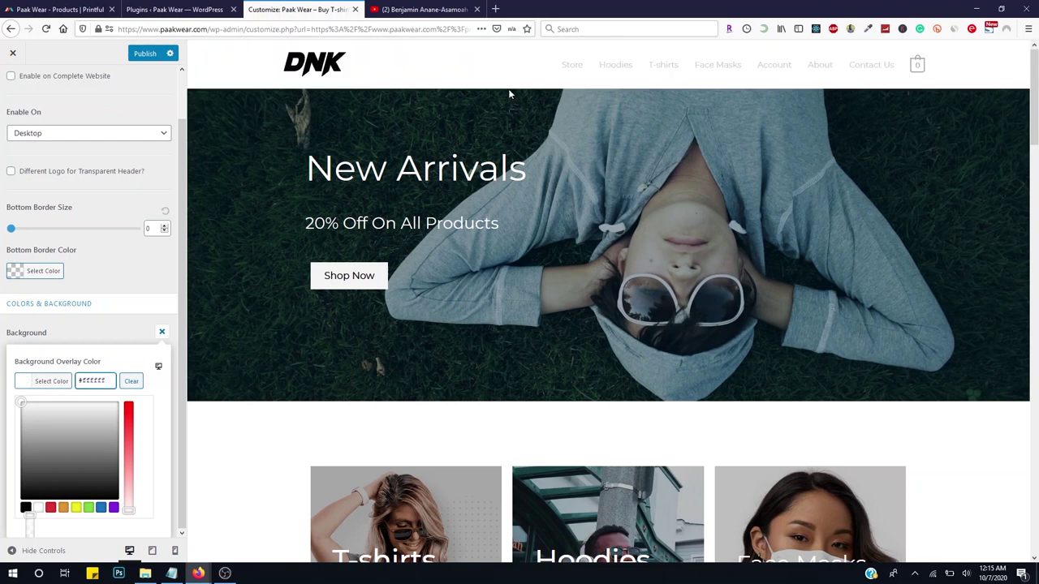
Set the transparent header's site title and menu text colours to black.
left_click(88, 319)
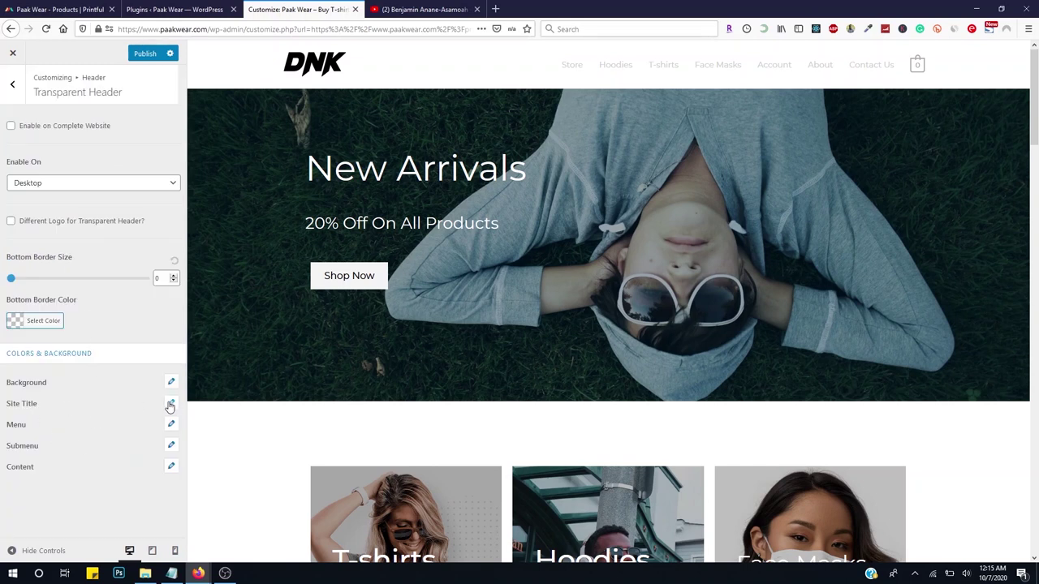
left_click(172, 405)
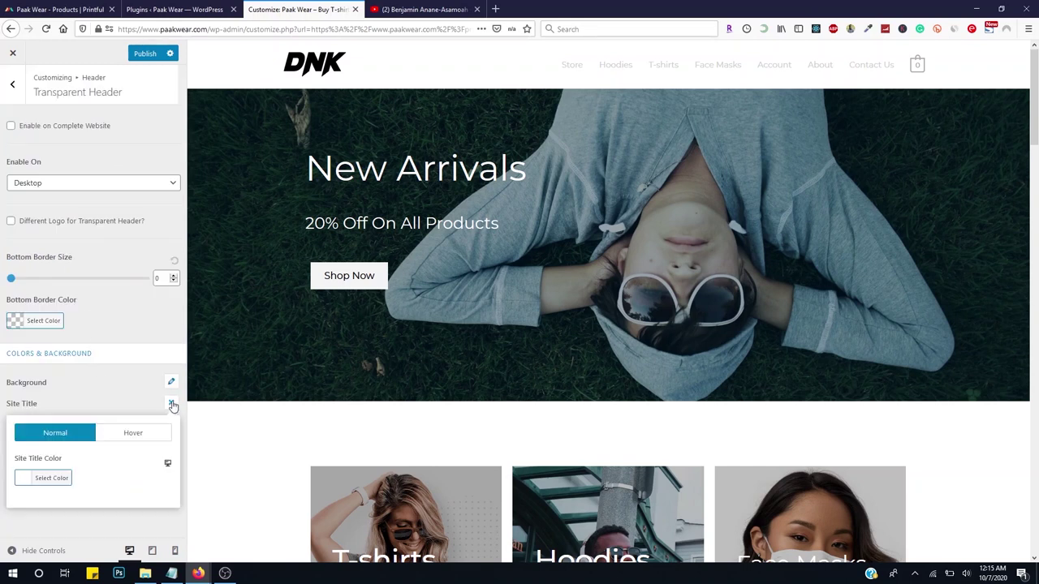
left_click(59, 486)
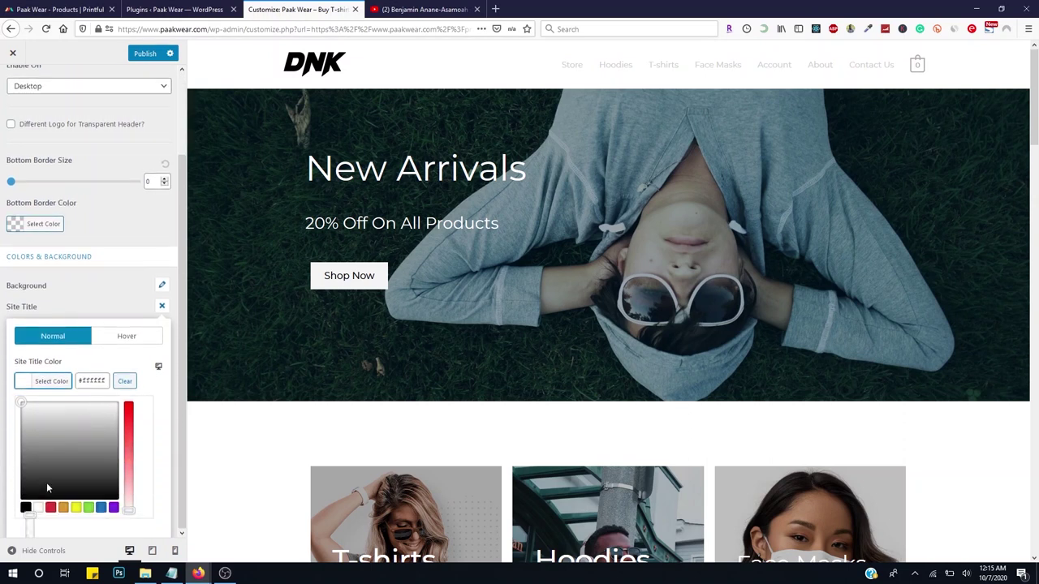
left_click(26, 509)
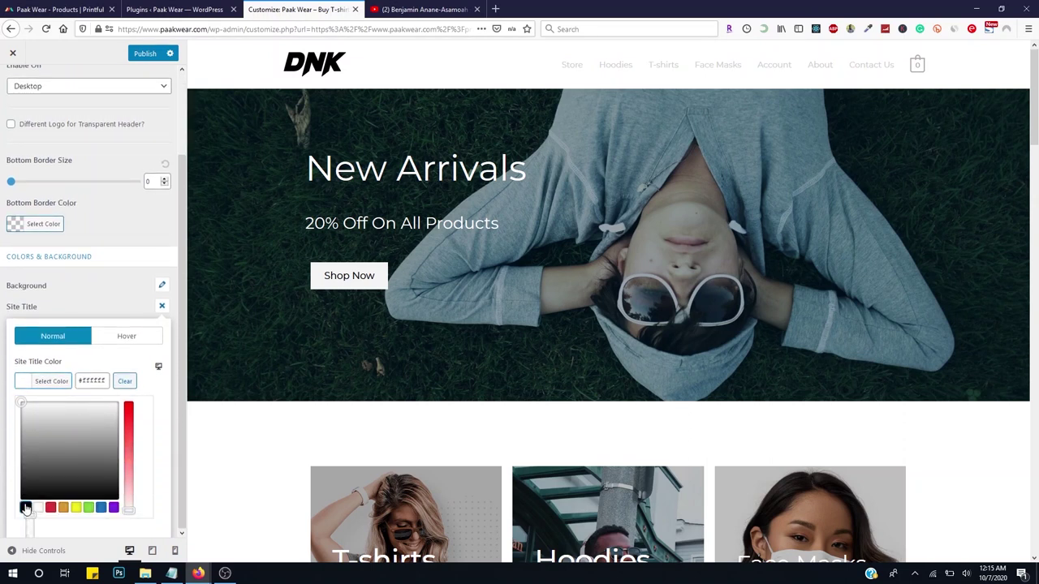
left_click(2, 400)
left_click(169, 427)
left_click(42, 502)
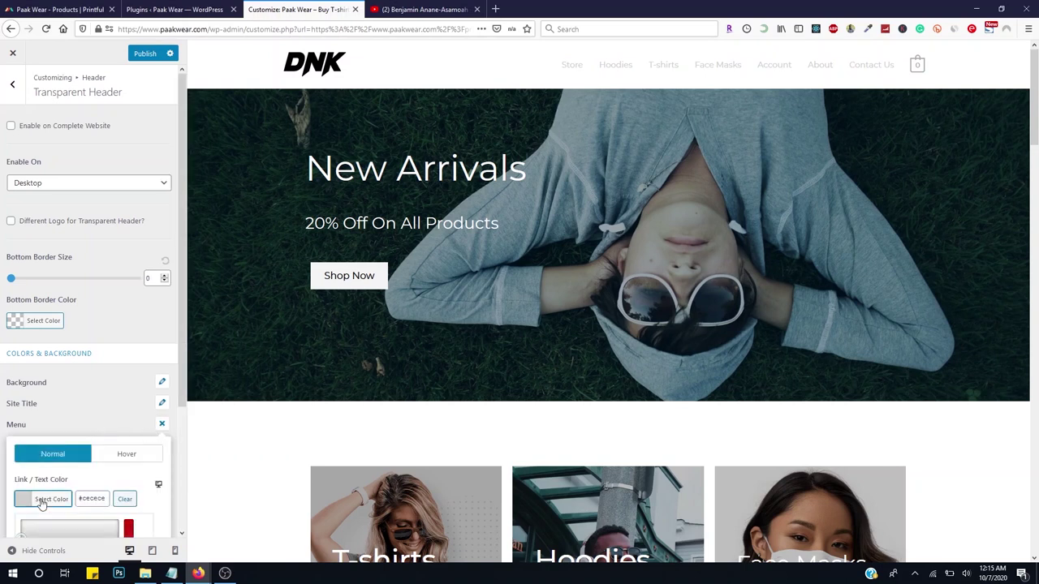
scroll(36, 487, "down", 3)
left_click(25, 462)
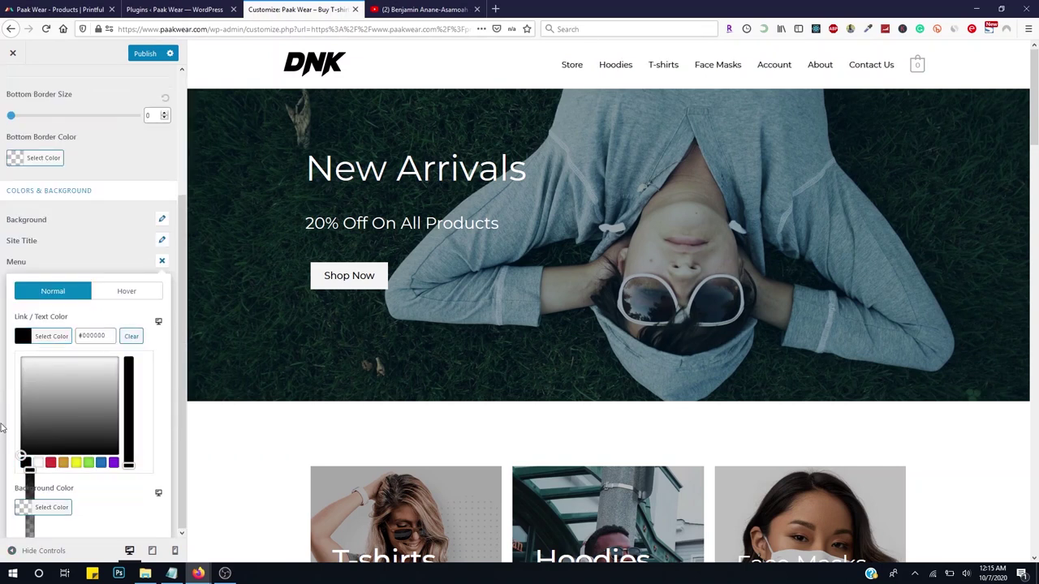
left_click(3, 428)
left_click(171, 449)
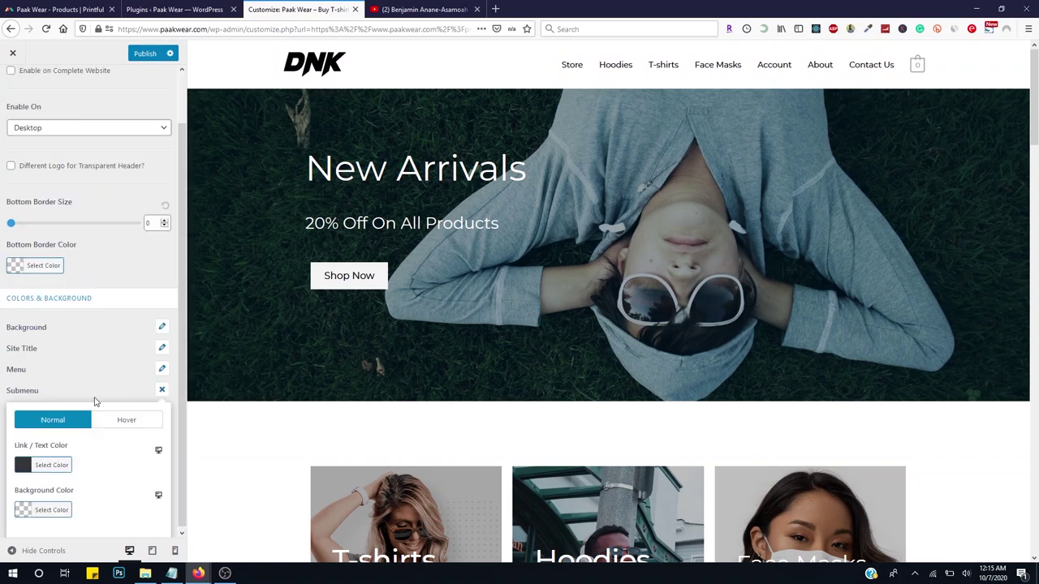
left_click(1, 406)
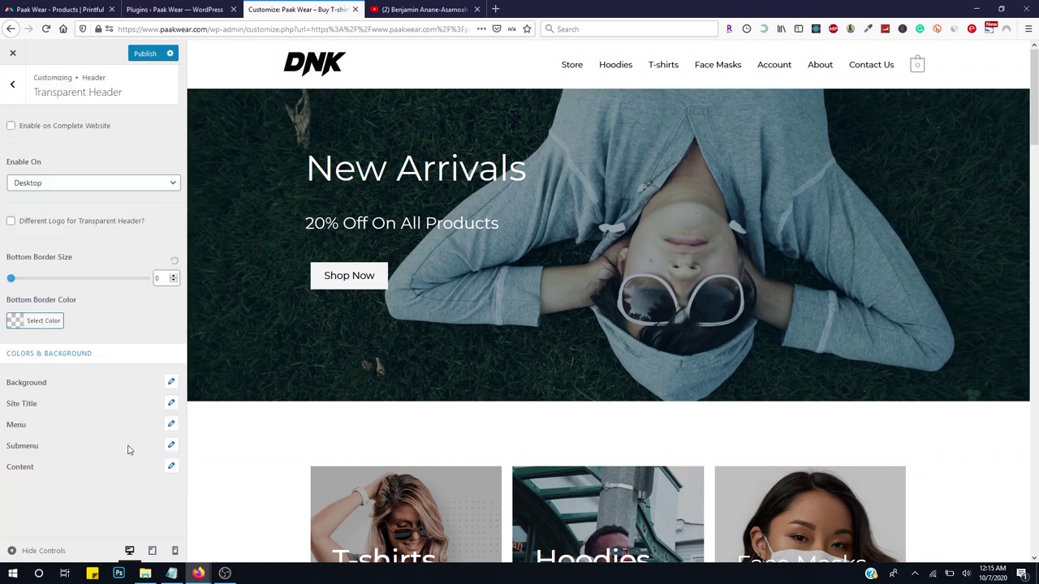
Set the menu hover colour to red #dd3333 and return to the Header sections list.
left_click(172, 425)
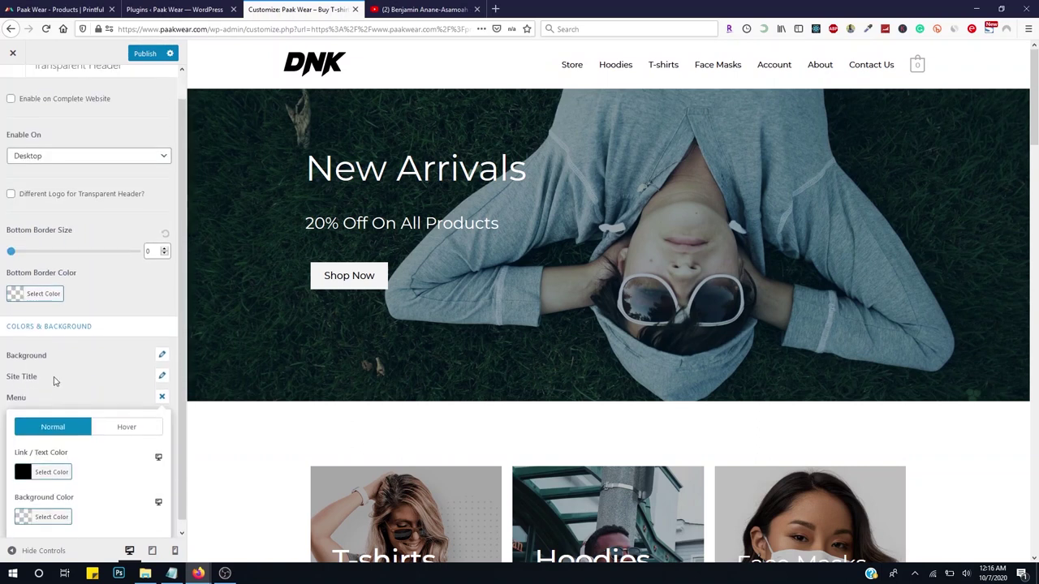
left_click(124, 421)
left_click(37, 501)
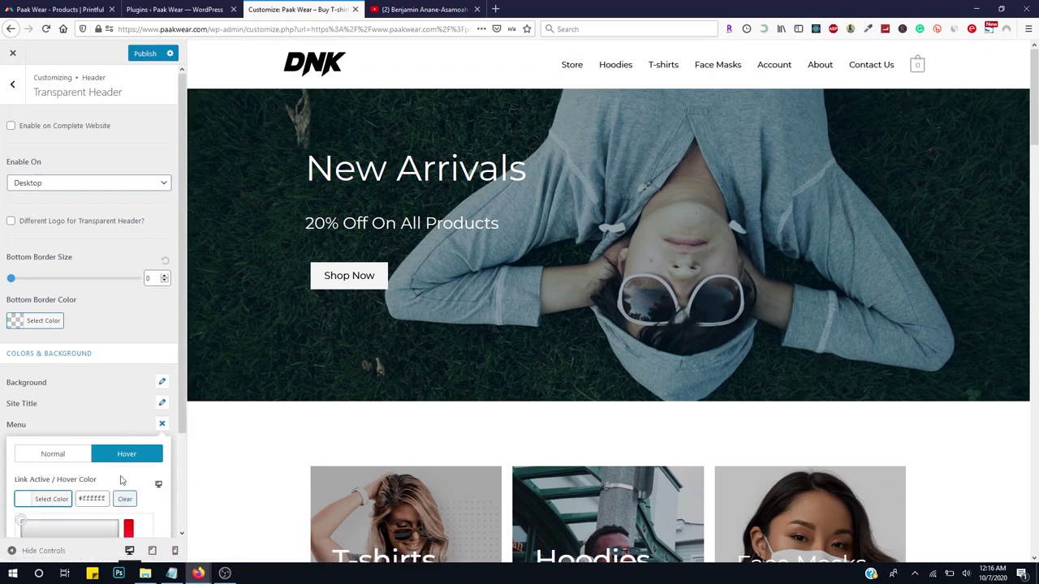
scroll(120, 480, "down", 3)
left_click(51, 508)
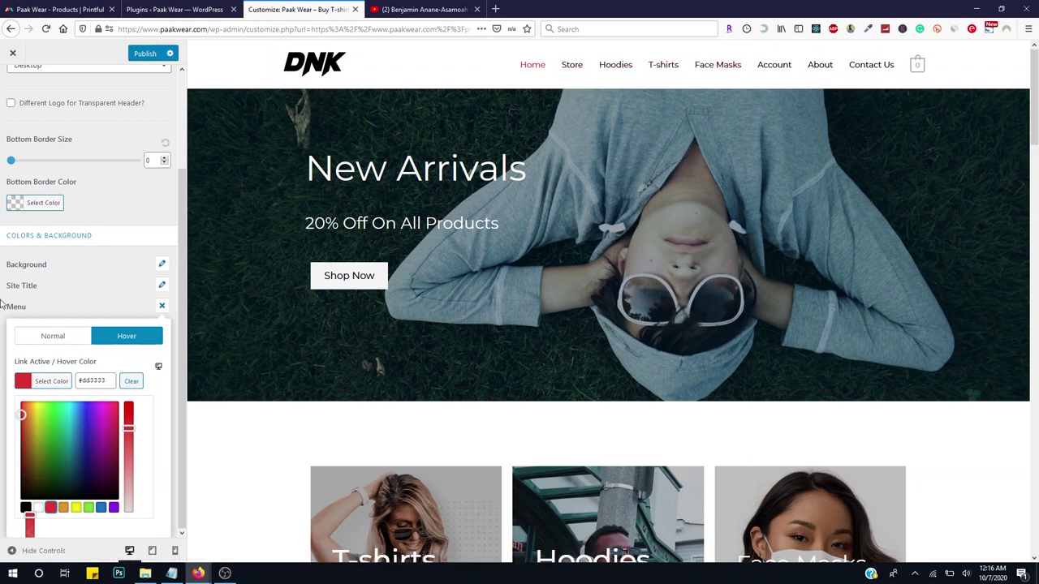
left_click(2, 342)
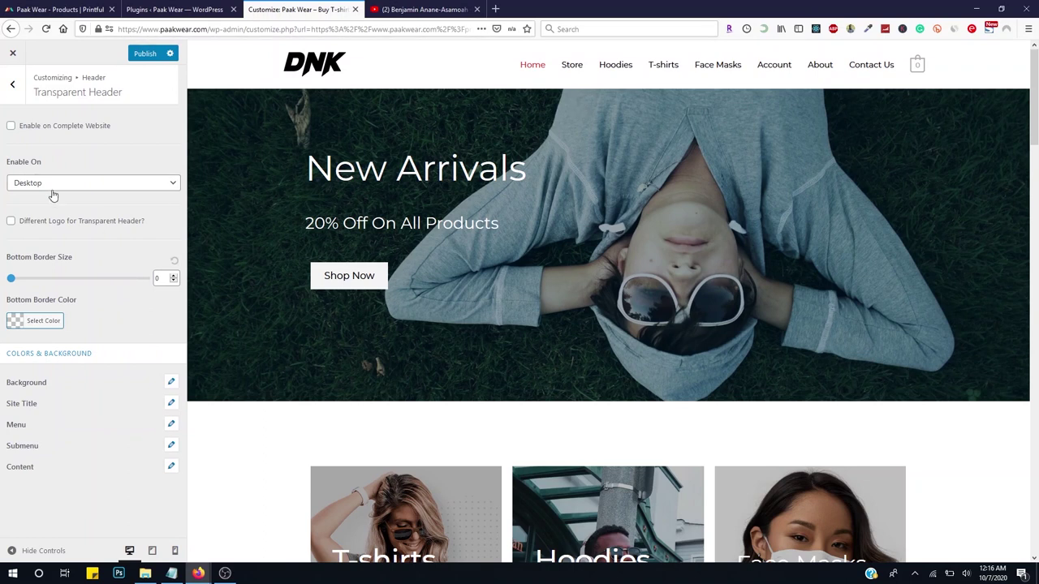
left_click(11, 88)
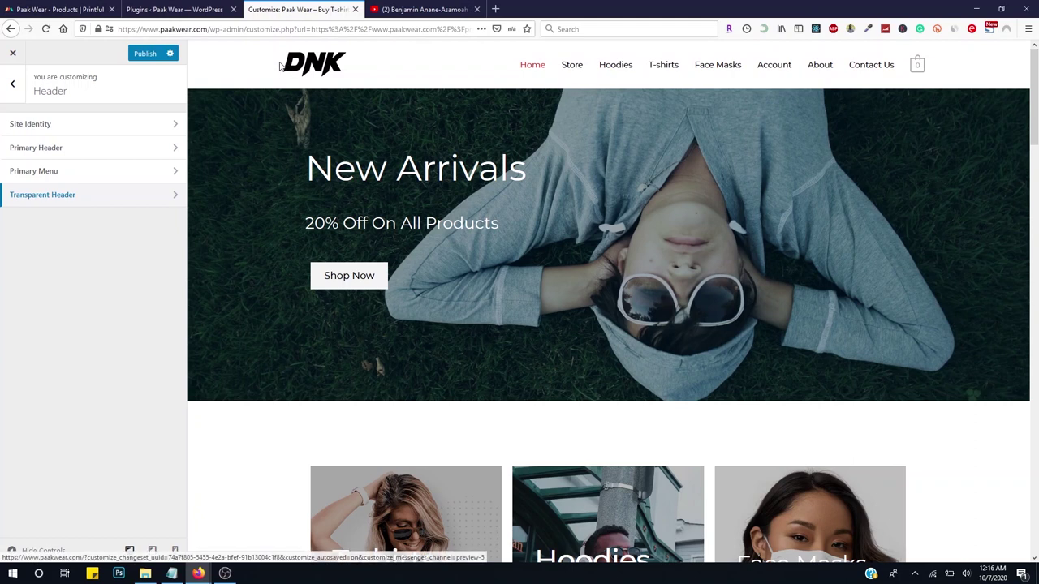
Try the centred-logo Primary Header layout, then keep the logo-left layout.
left_click(38, 149)
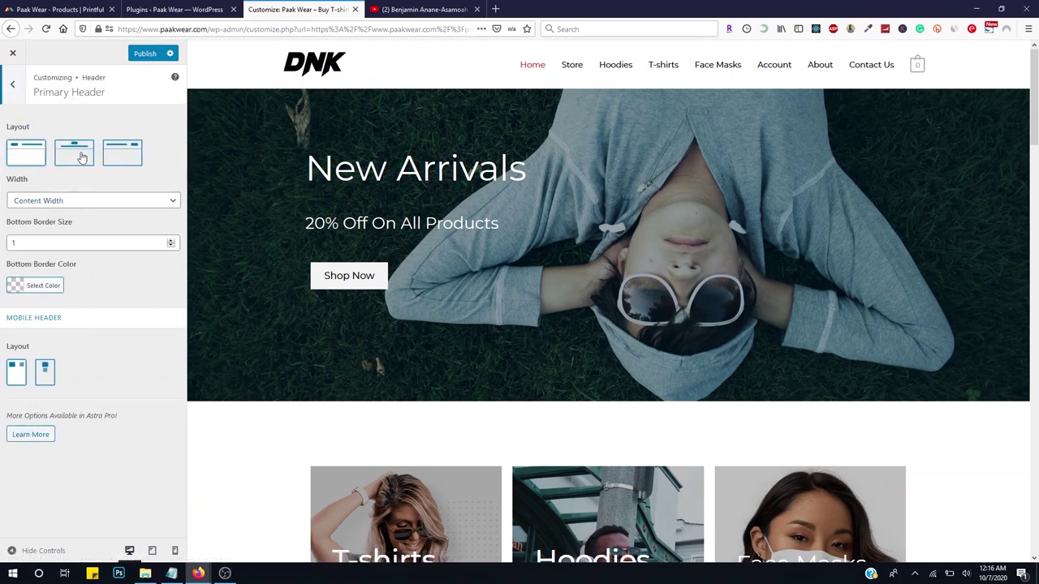
left_click(75, 152)
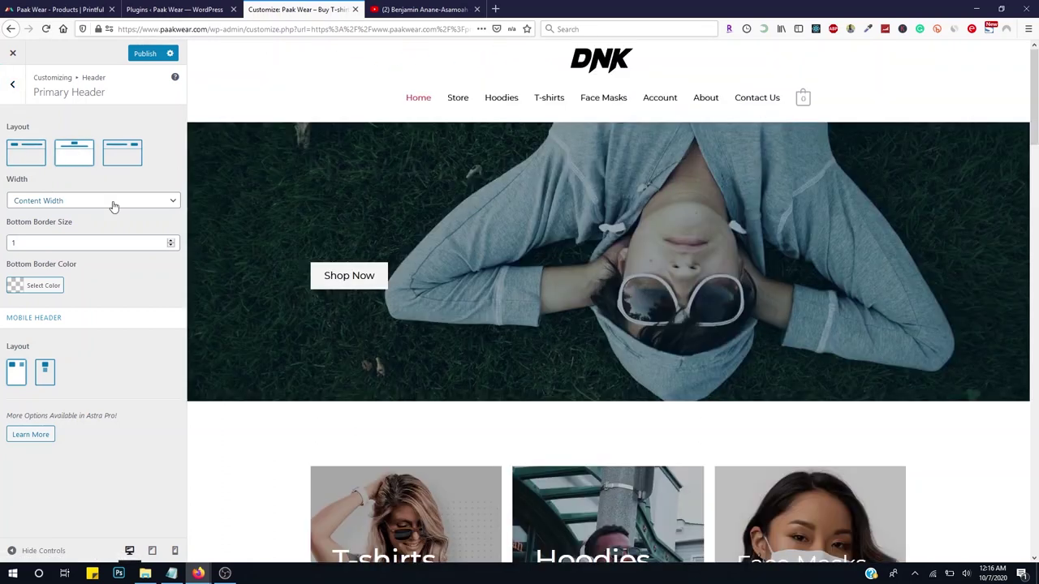
left_click(26, 152)
left_click(12, 81)
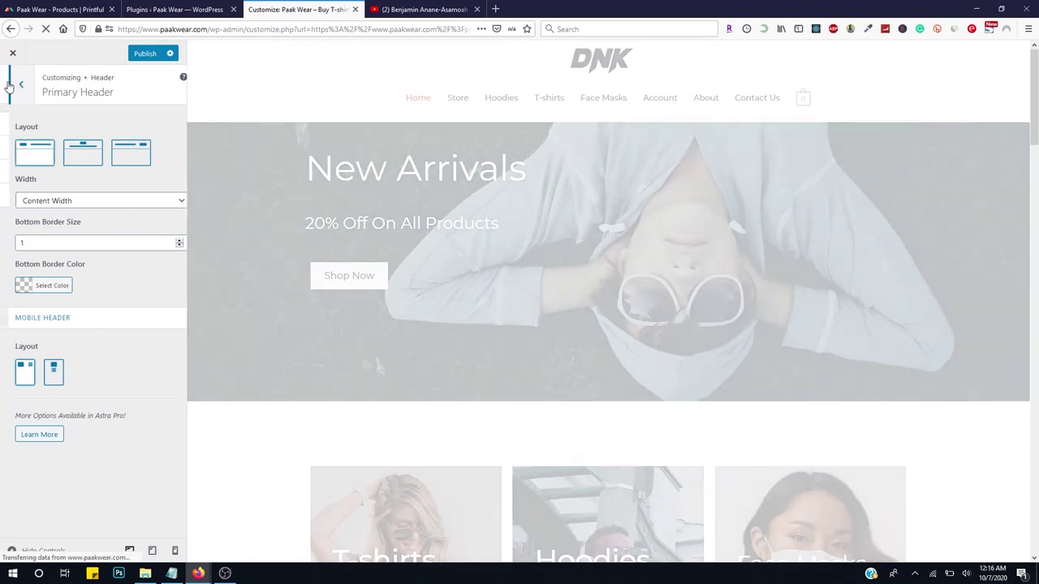
In Site Identity, remove the DNK site, retina and mobile logos and disable the separate retina logo.
left_click(26, 121)
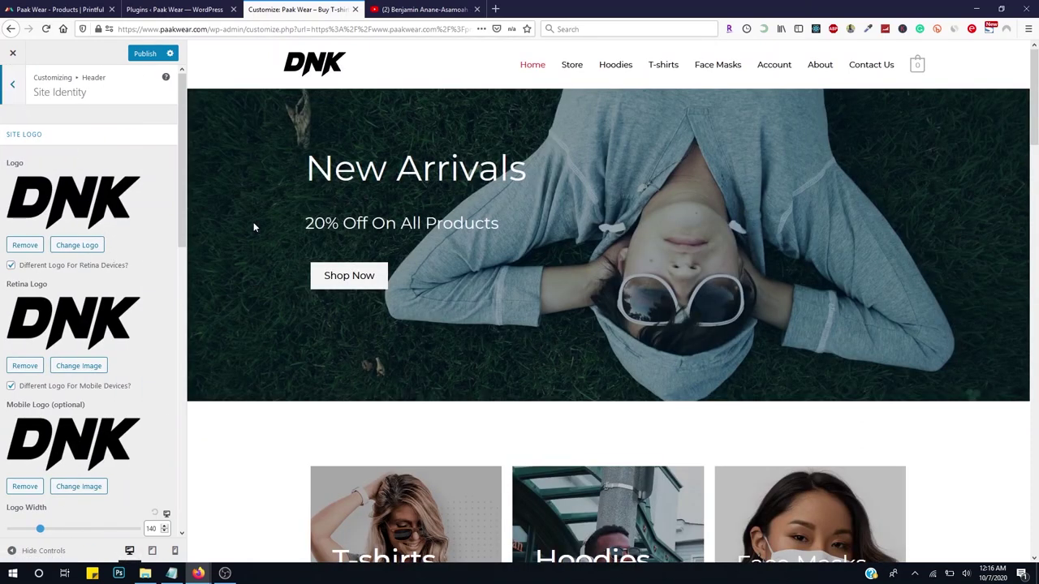
left_click(23, 246)
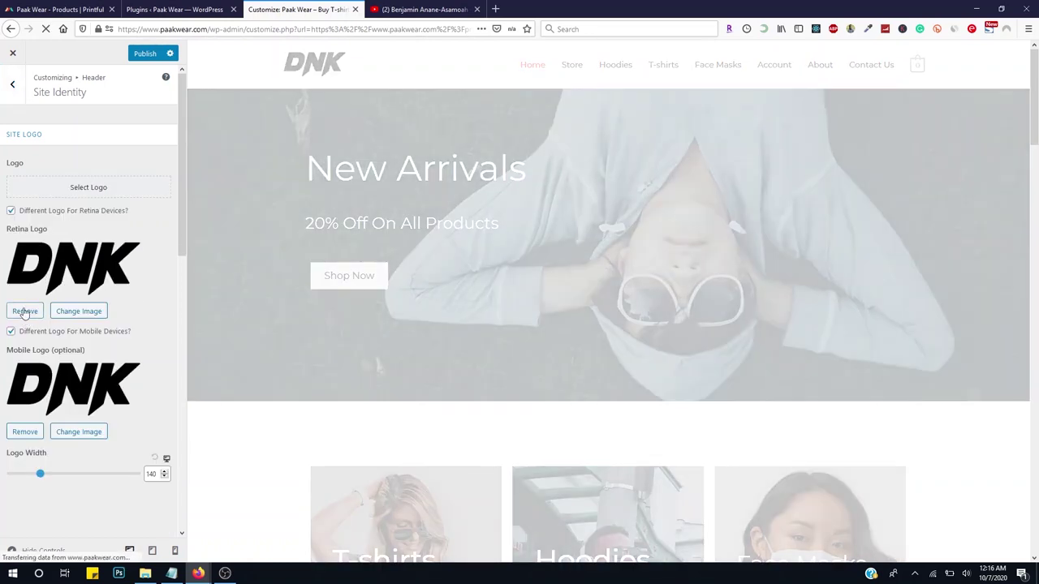
left_click(24, 310)
left_click(23, 400)
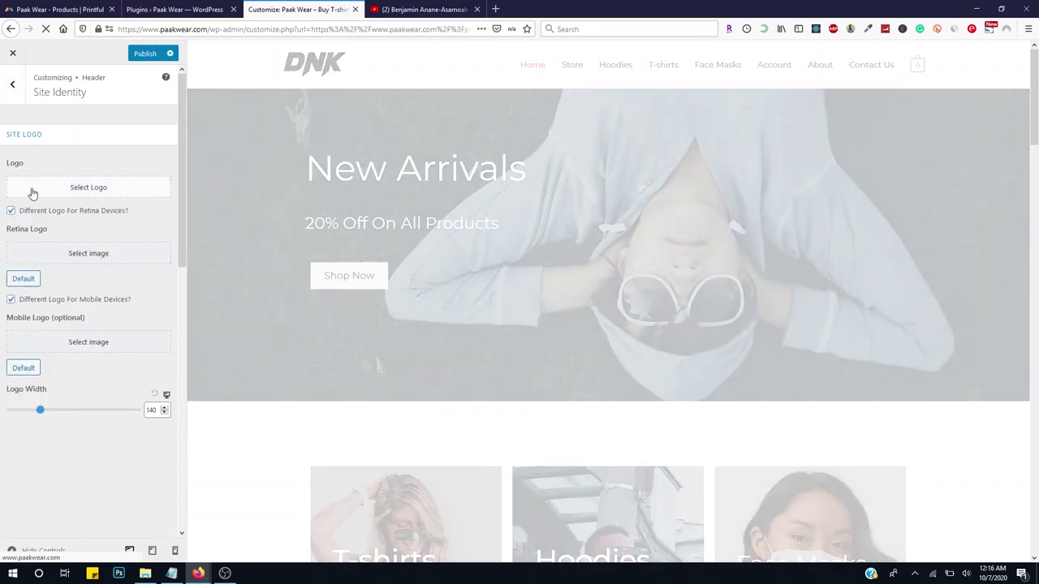
left_click(11, 210)
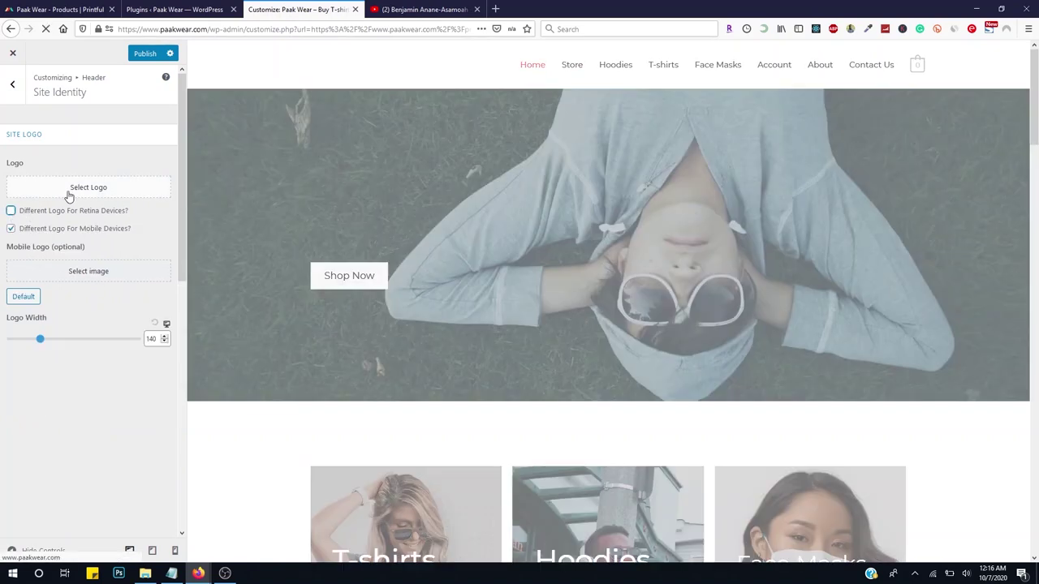
Upload Paaket-Logo-300x70-1.png and select it as the new site logo.
left_click(72, 189)
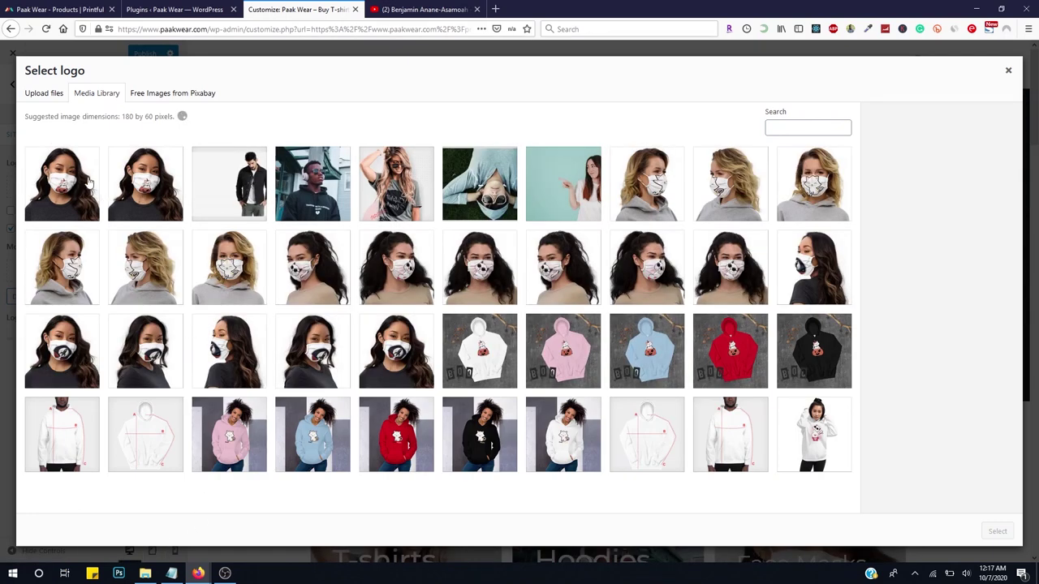
left_click(48, 94)
left_click(531, 285)
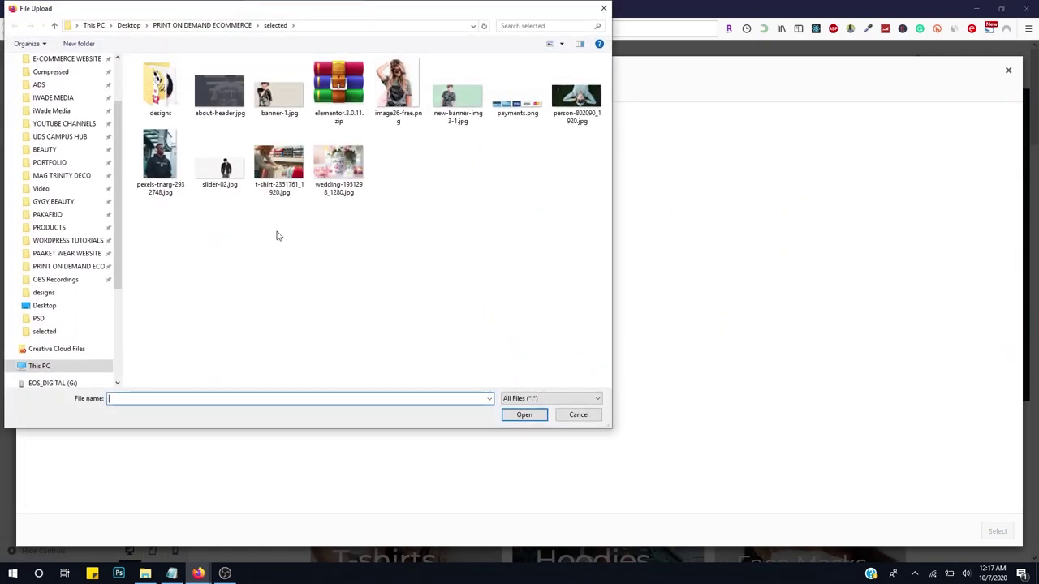
double_click(281, 168)
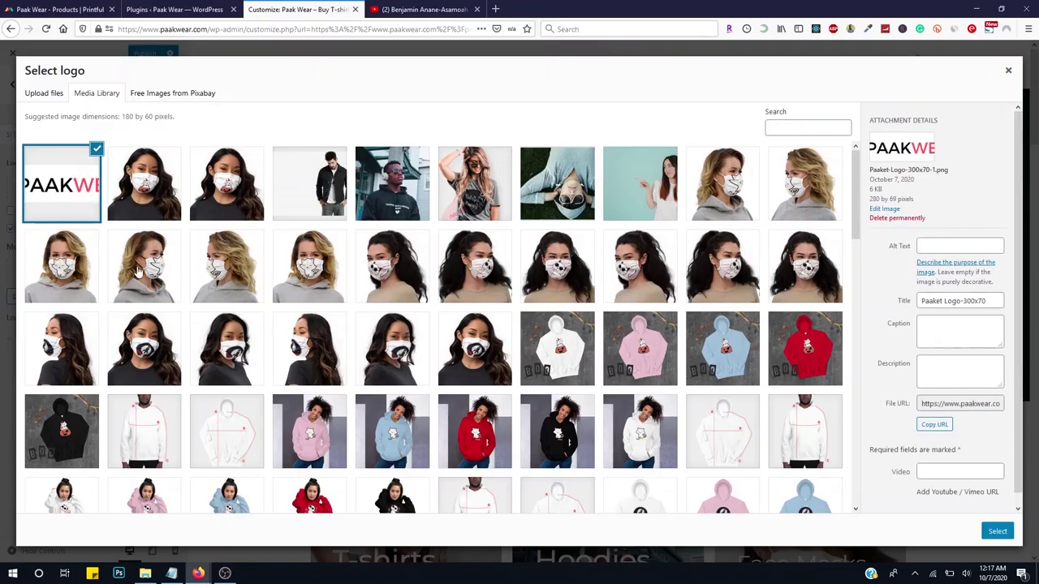
left_click(997, 531)
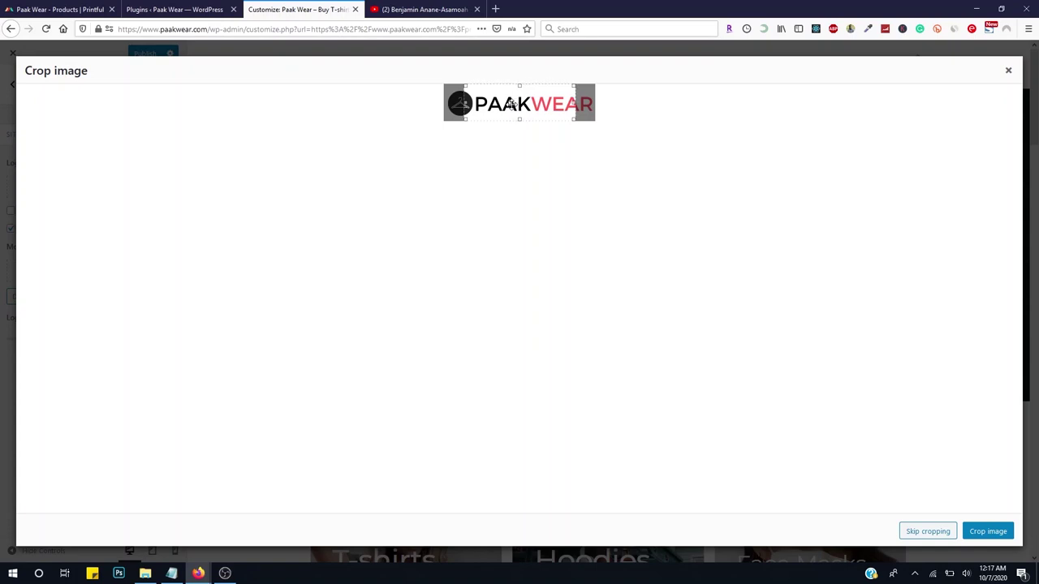
Use the PAAKWEAR logo uncropped, set the logo width to 240, and publish.
left_click(927, 532)
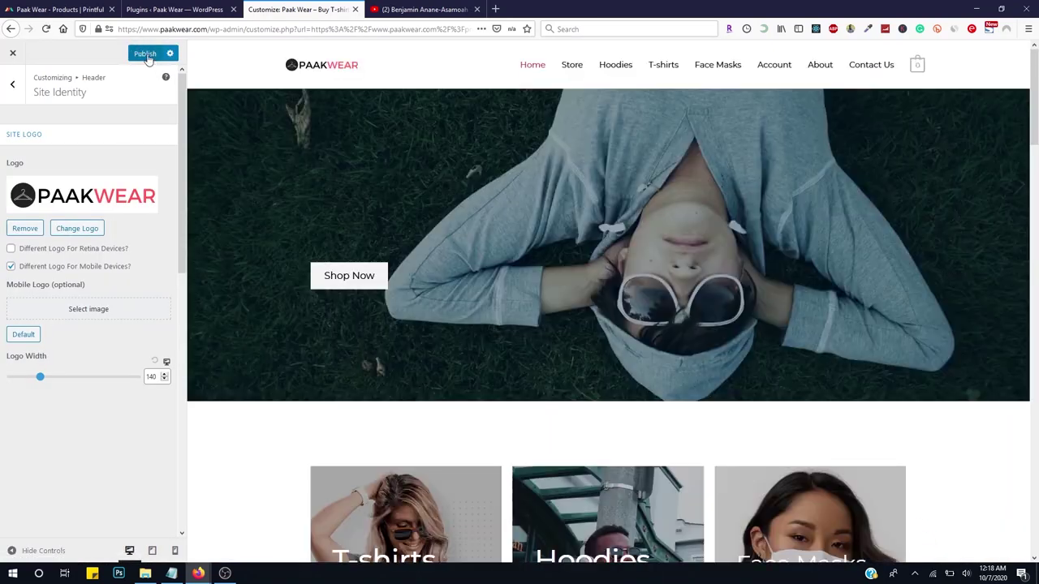
left_click(146, 56)
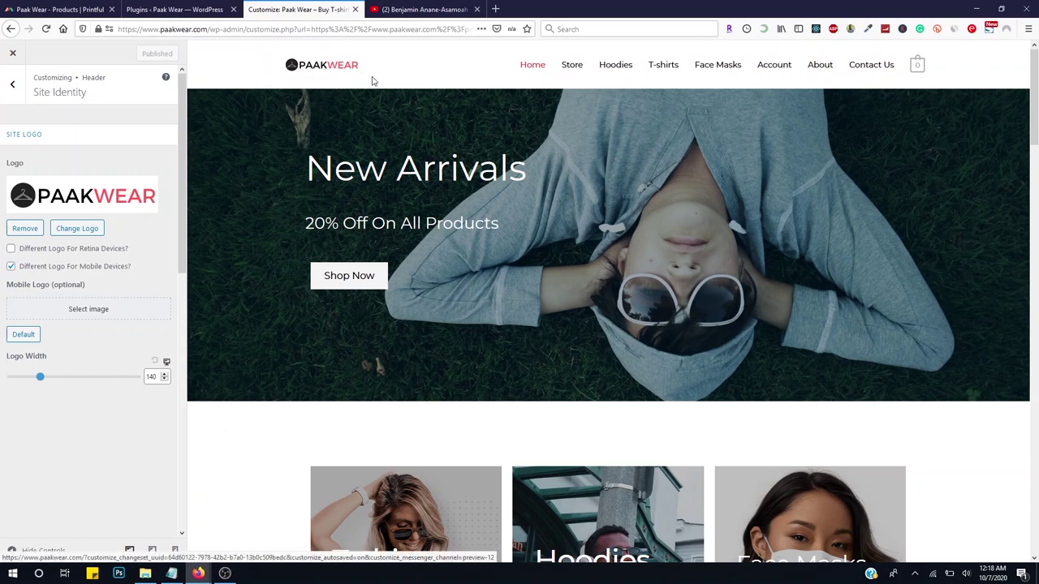
left_click_drag(33, 380, 65, 379)
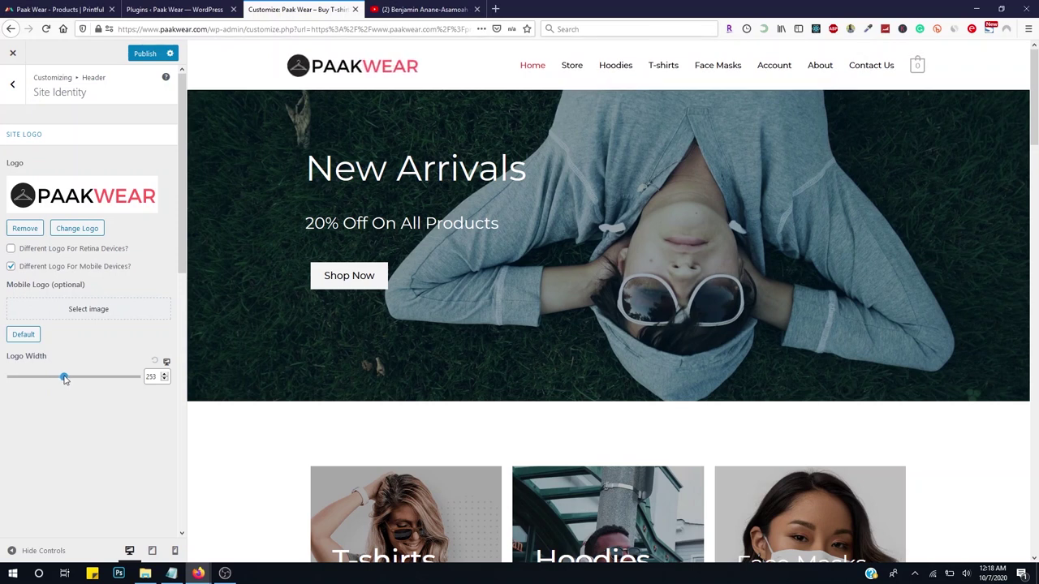
left_click(164, 379)
left_click(164, 379)
left_click(164, 379)
left_click(164, 380)
left_click(164, 380)
left_click(164, 380)
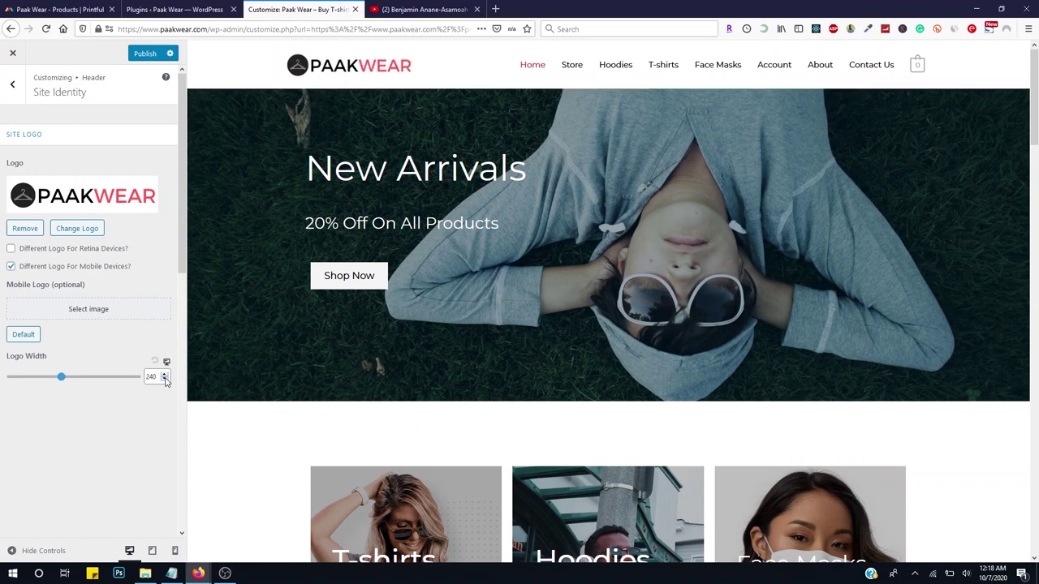
left_click(147, 53)
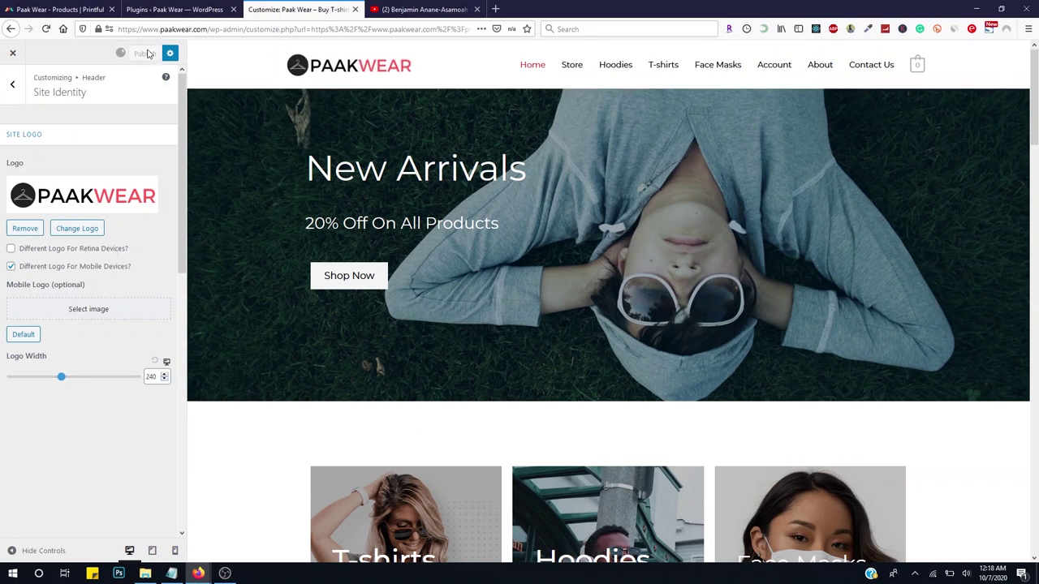
Leave the customizer and look through the live site's About page.
scroll(455, 155, "down", 10)
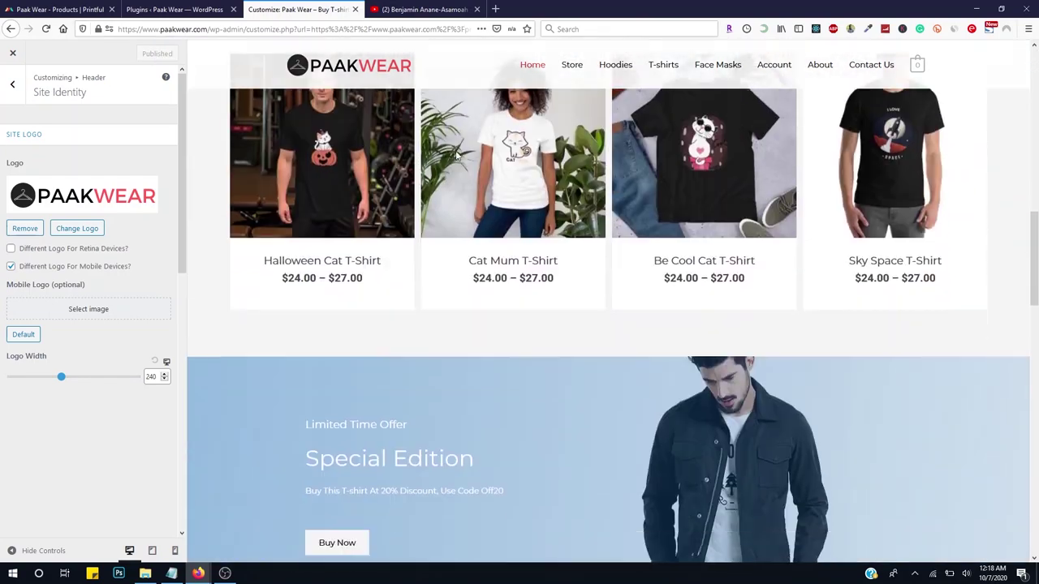
scroll(457, 157, "down", 10)
scroll(456, 152, "up", 15)
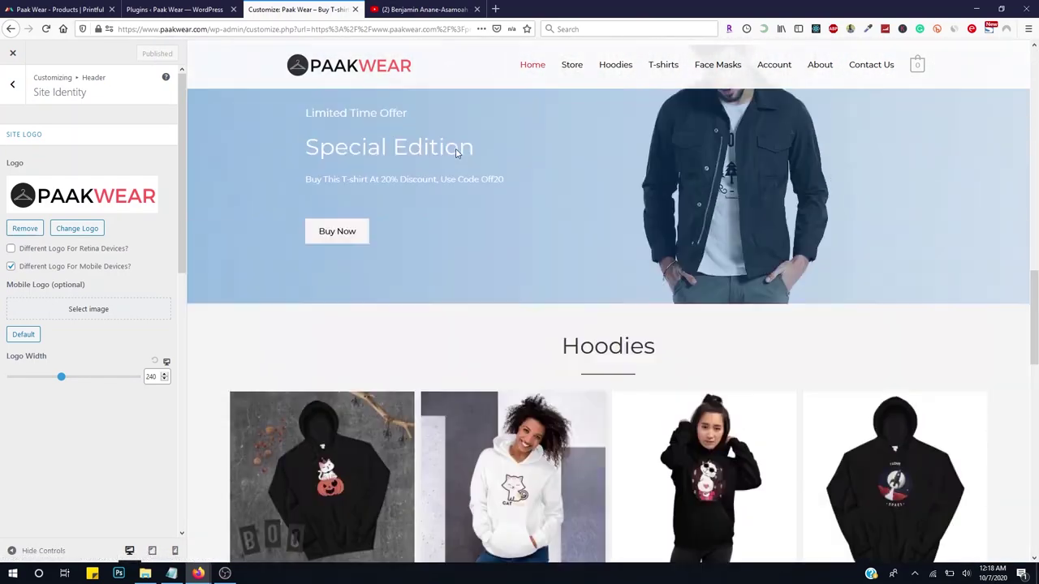
scroll(456, 153, "up", 2)
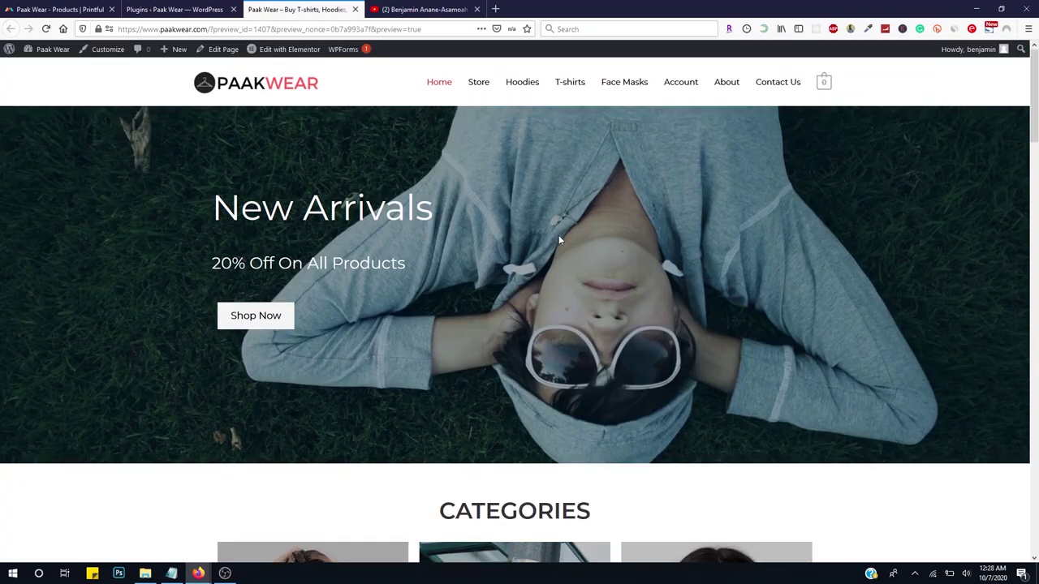
left_click(726, 83)
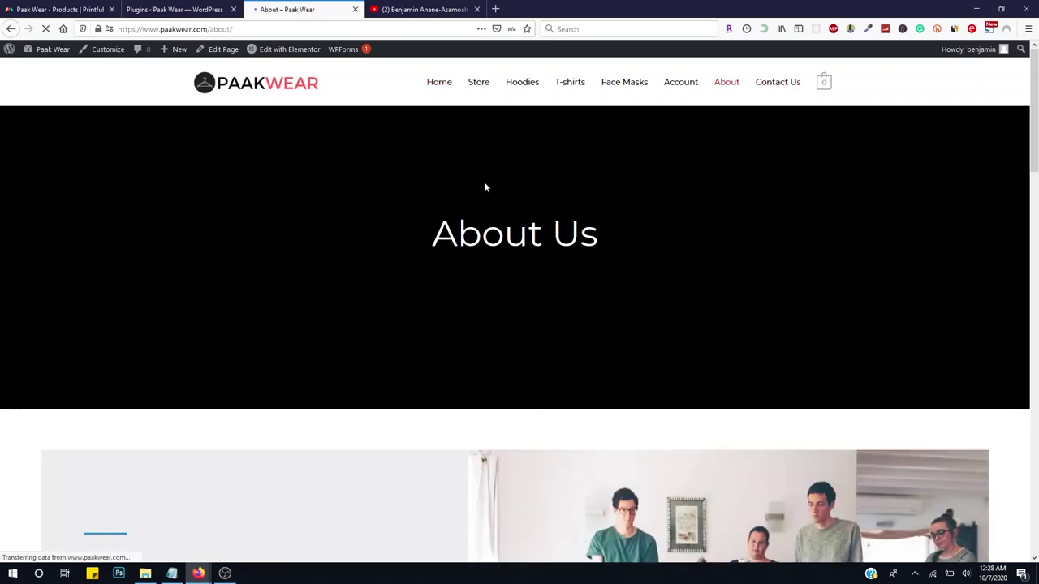
scroll(485, 187, "down", 3)
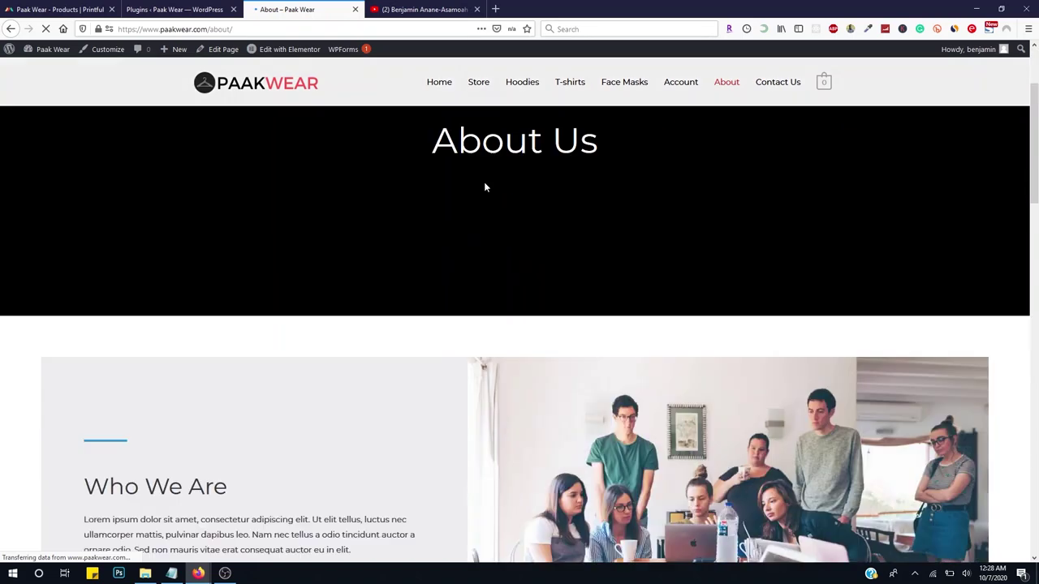
scroll(485, 187, "up", 4)
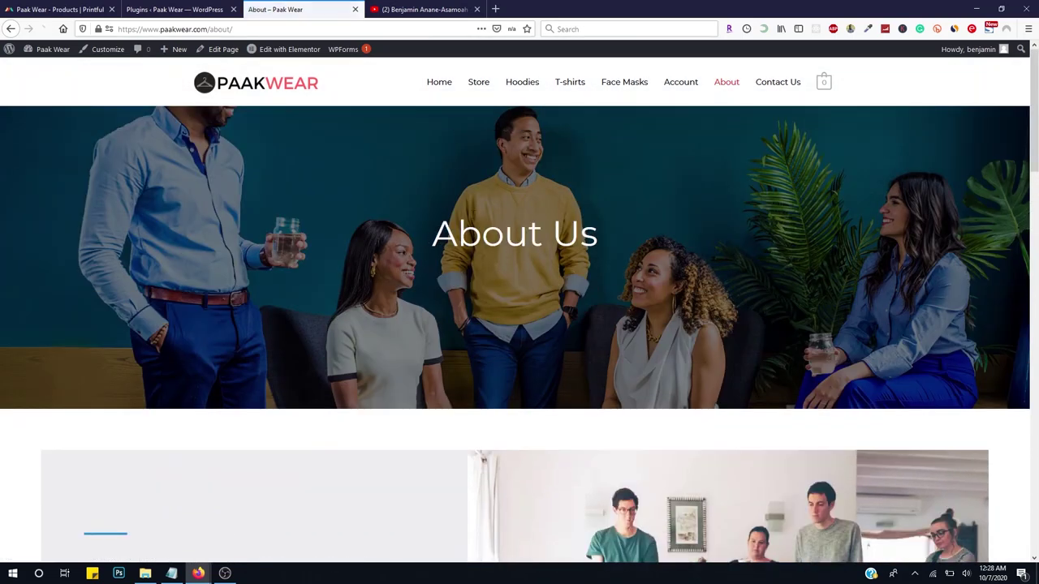
scroll(419, 213, "down", 8)
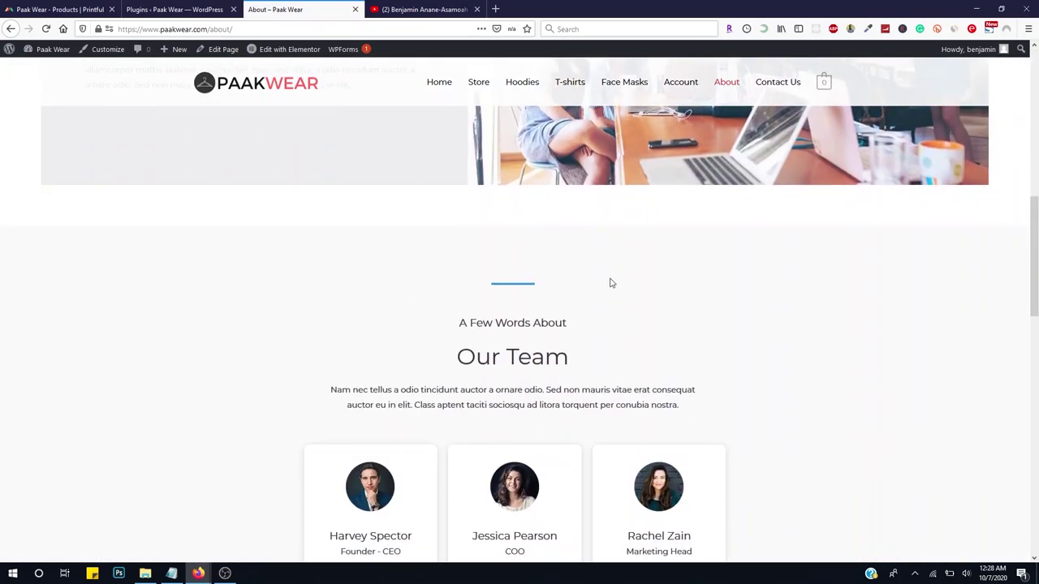
scroll(546, 247, "down", 5)
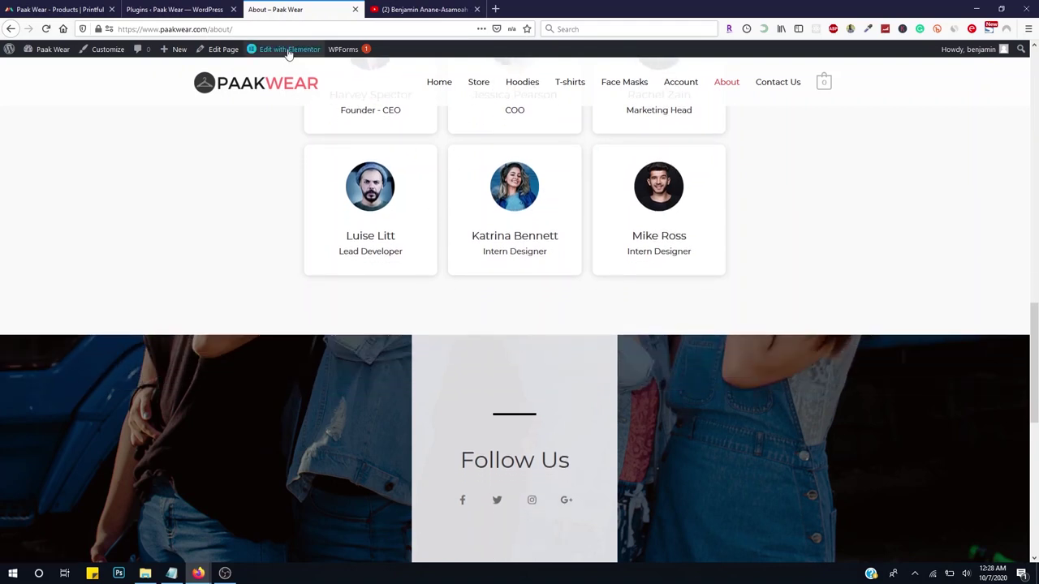
Go to the Contact Us page from the site menu and scroll through it.
mouse_move(283, 56)
scroll(582, 222, "down", 6)
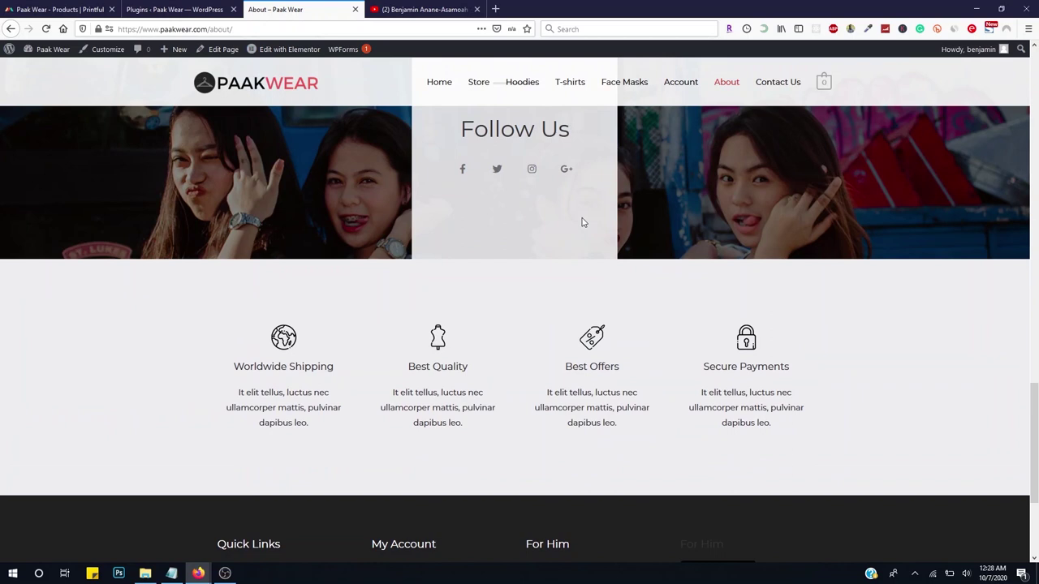
scroll(563, 227, "up", 4)
scroll(564, 224, "up", 10)
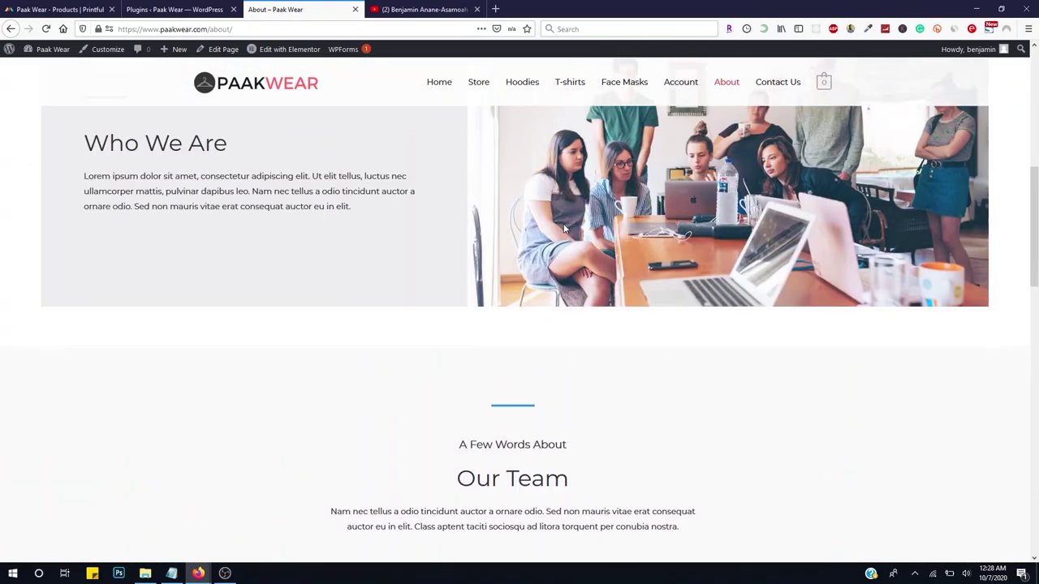
left_click(779, 85)
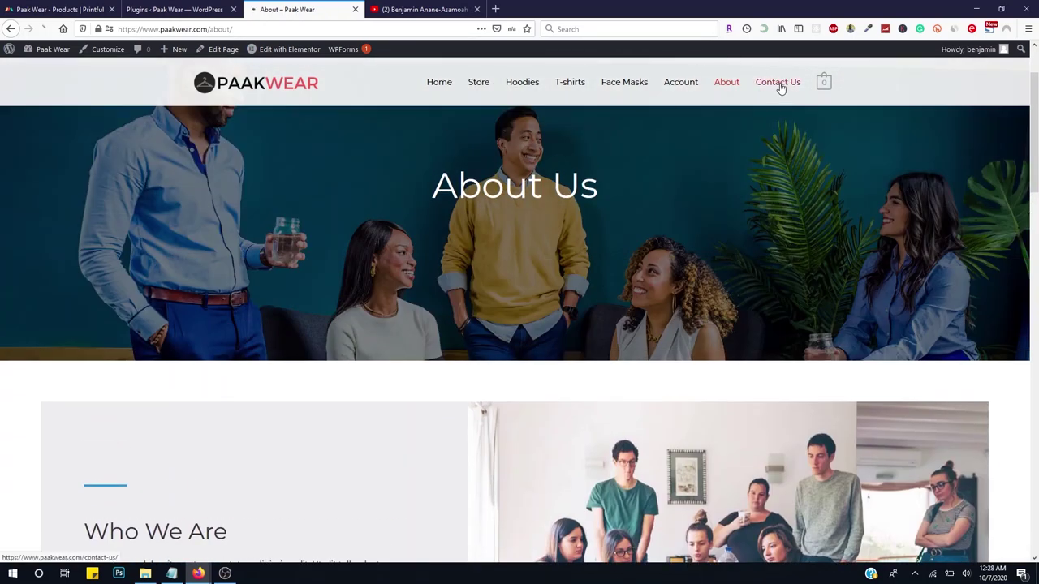
scroll(387, 287, "down", 5)
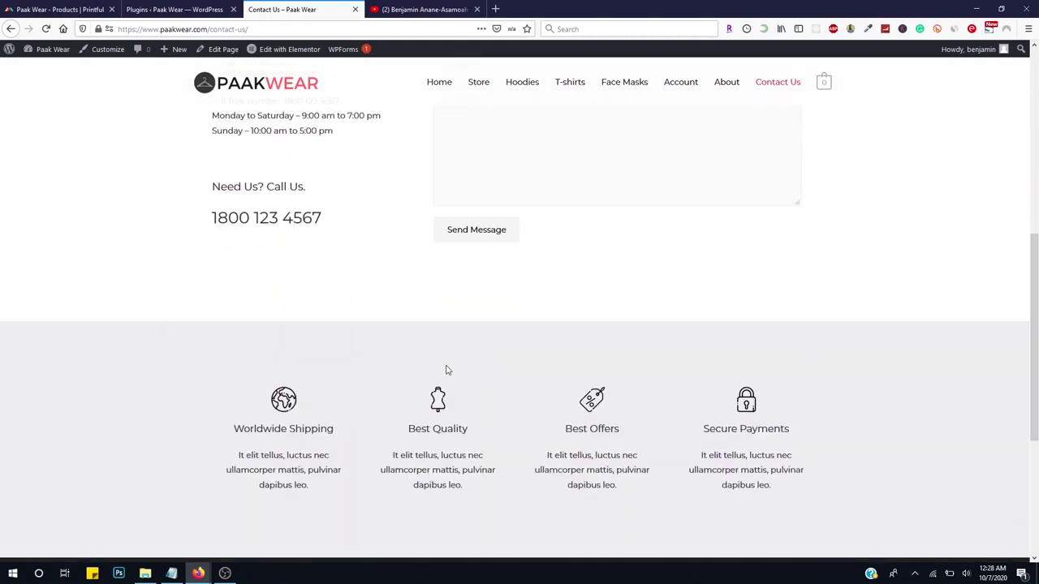
scroll(521, 206, "up", 4)
Edit Contact Us in Elementor, changing 'example' to 'paakwear' in the contact e-mail.
mouse_move(297, 50)
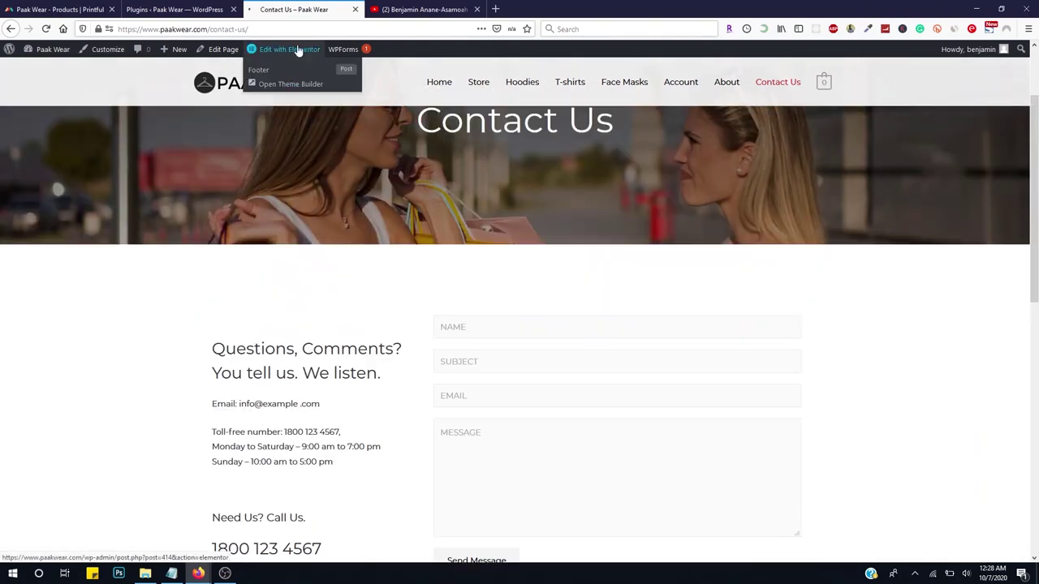
left_click(304, 62)
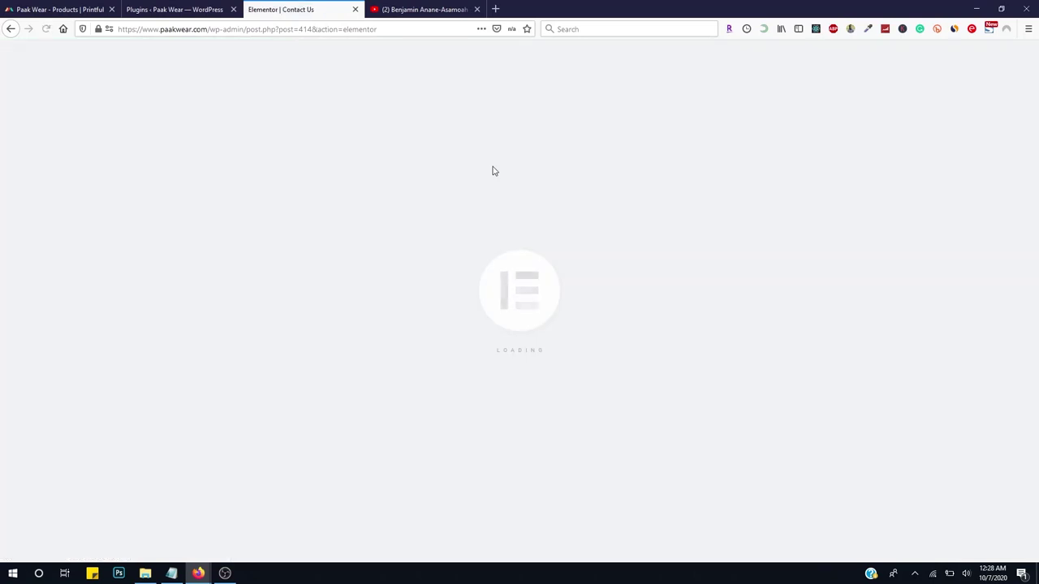
scroll(391, 342, "down", 2)
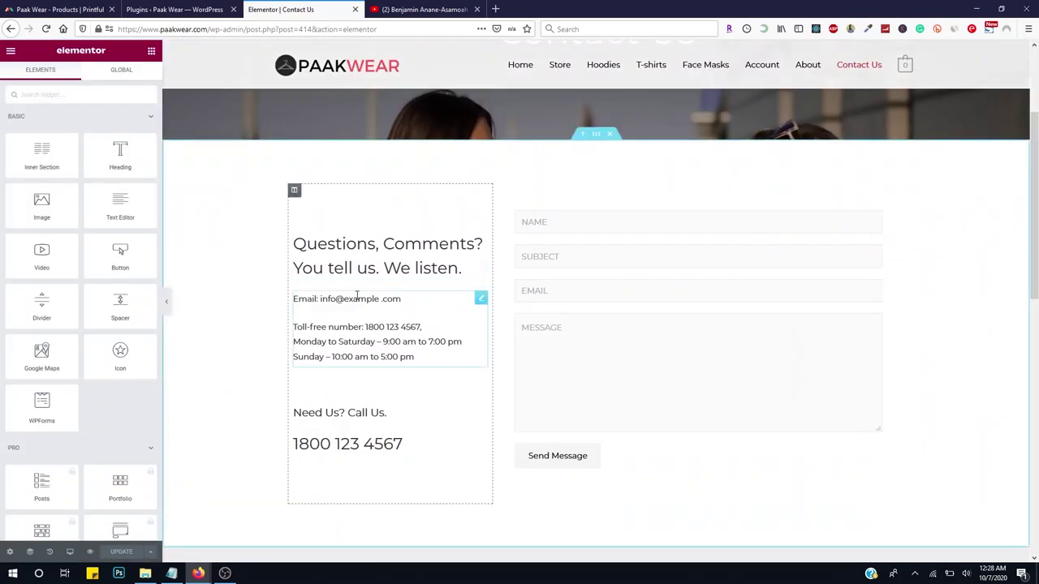
left_click(382, 305)
left_click_drag(362, 300, 379, 300)
type("paakwear")
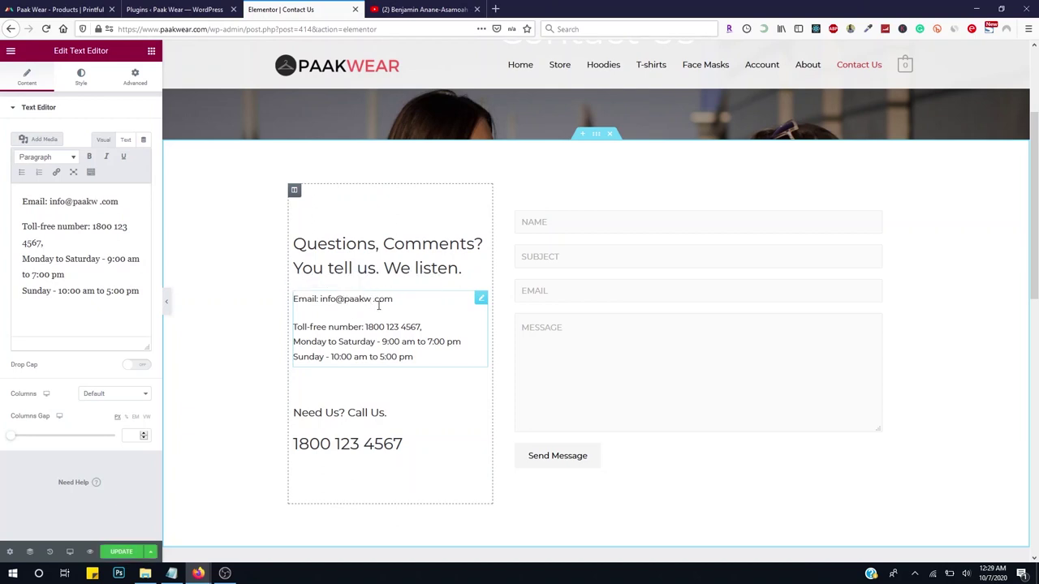
Delete the features section and bring up the contact form widget's settings.
scroll(479, 288, "down", 3)
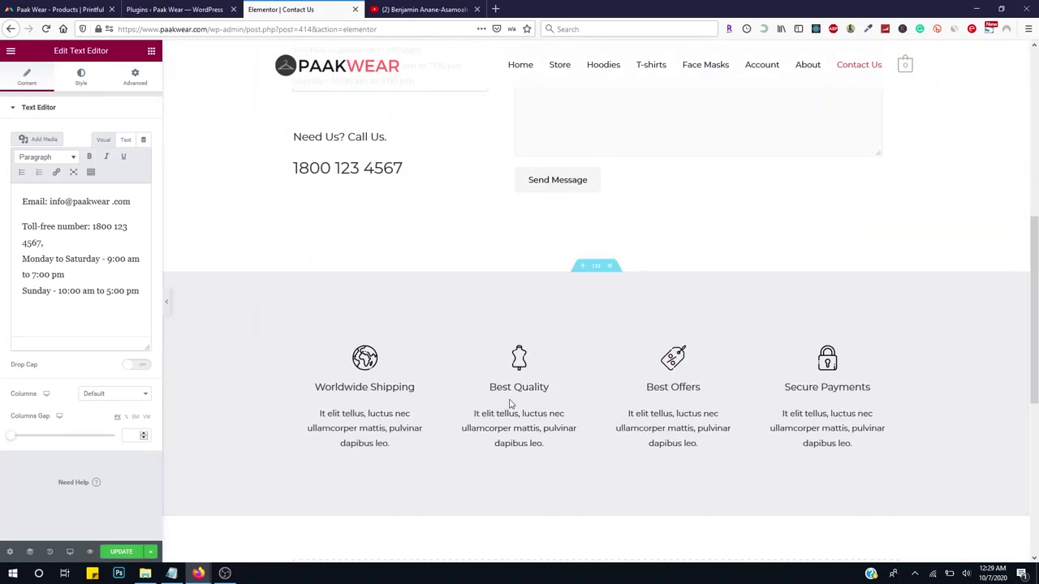
left_click(611, 267)
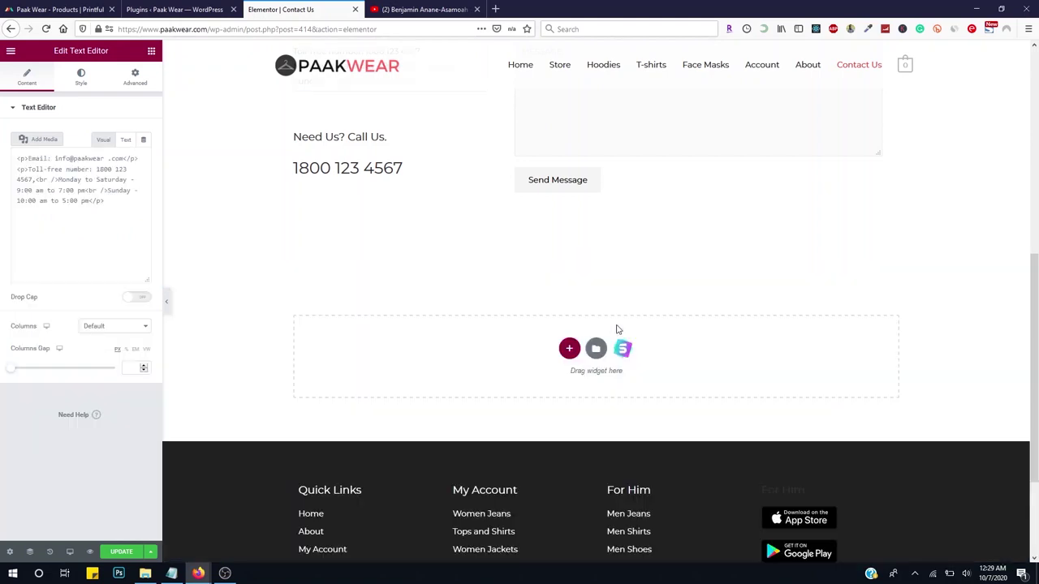
scroll(610, 257, "up", 3)
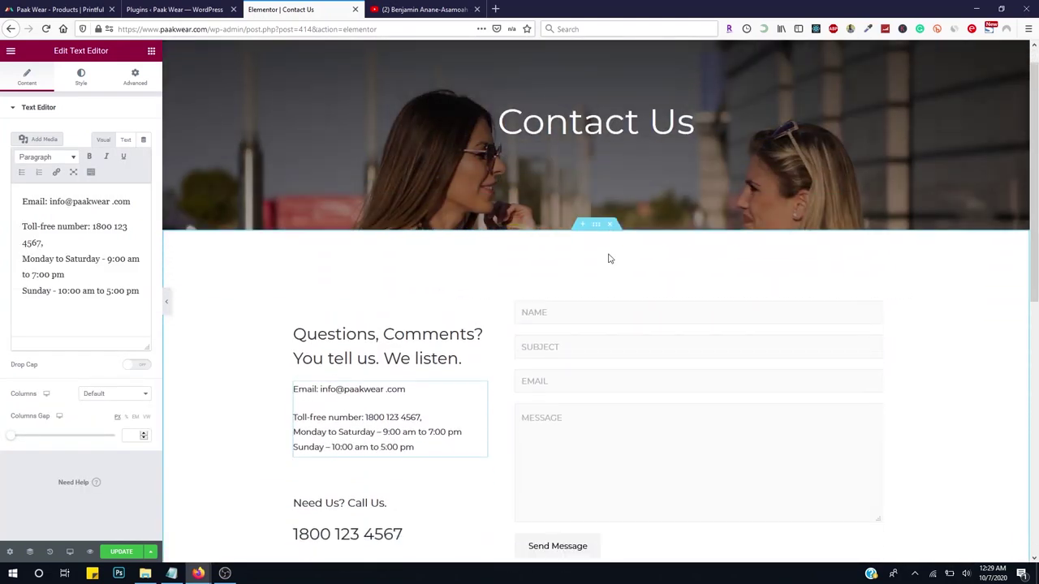
scroll(610, 255, "down", 2)
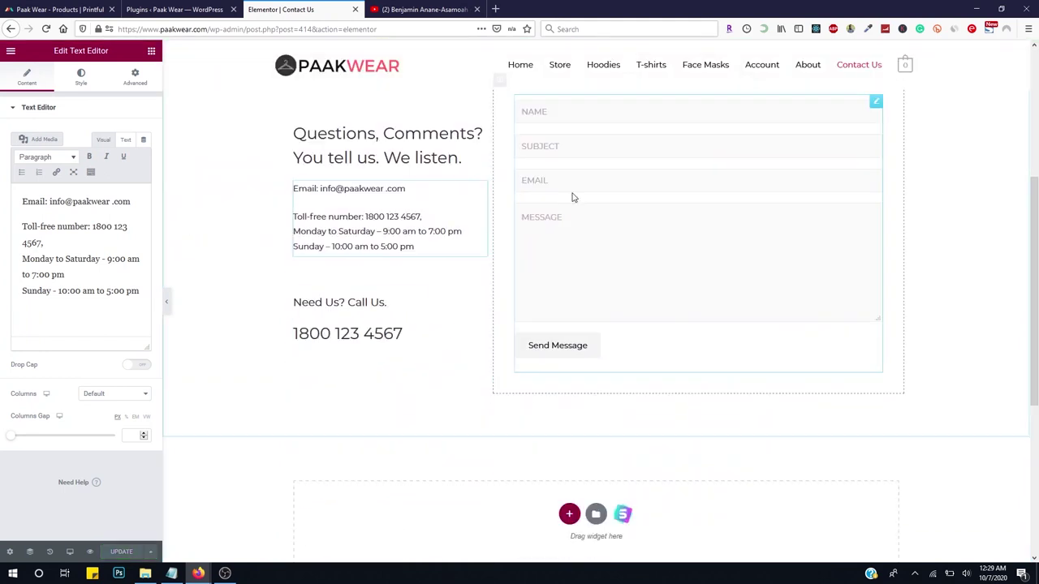
scroll(573, 197, "up", 2)
left_click(877, 269)
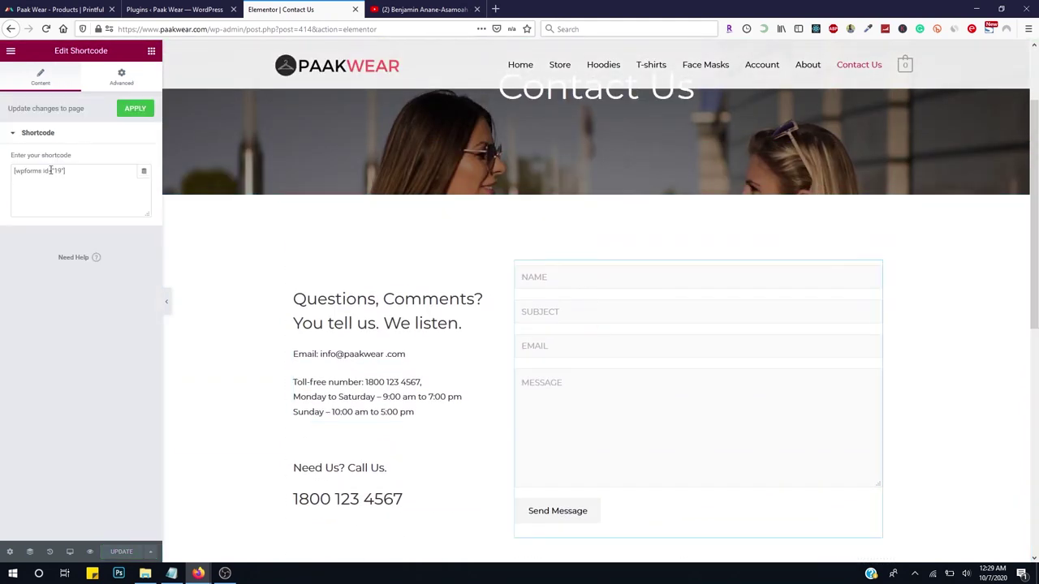
Reach the WPForms settings from the installed plugins list.
left_click(174, 10)
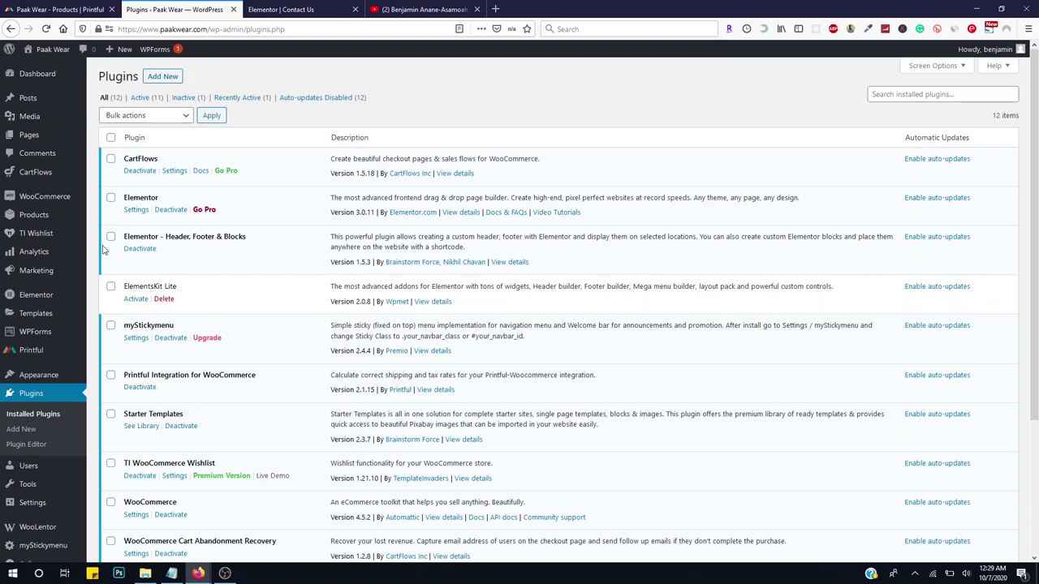
scroll(173, 232, "down", 4)
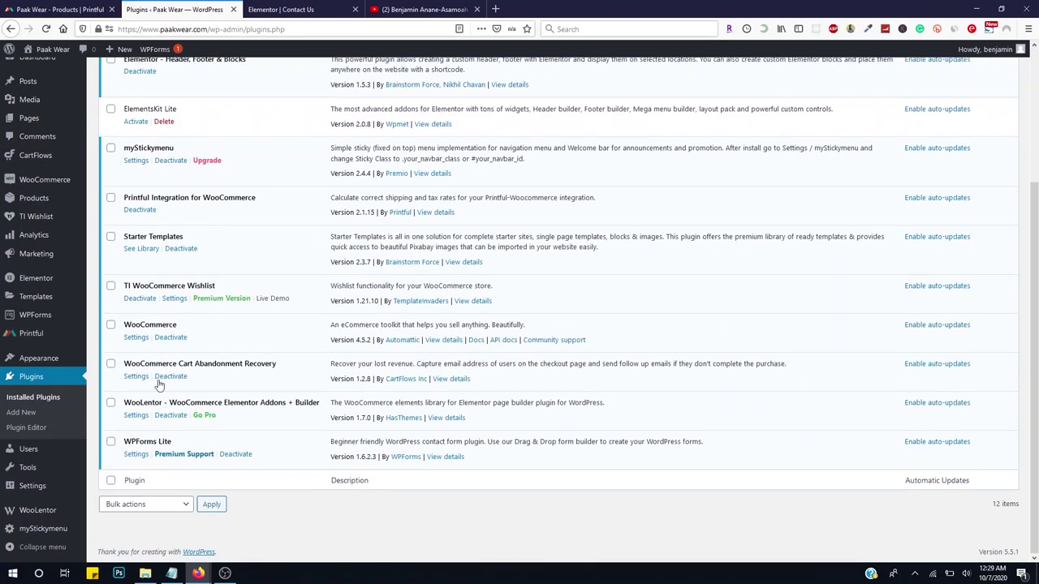
left_click(135, 457)
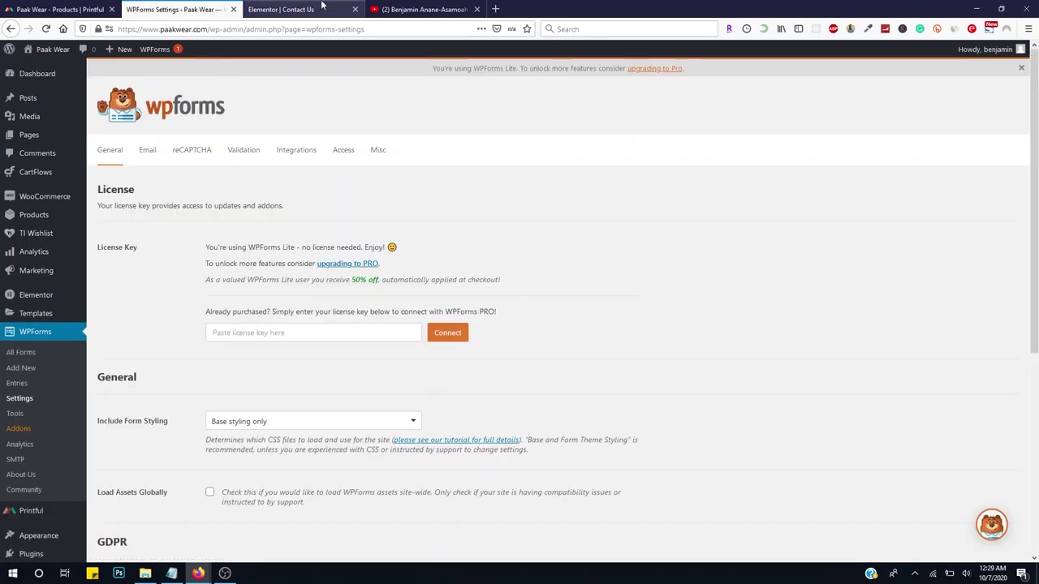
left_click(292, 9)
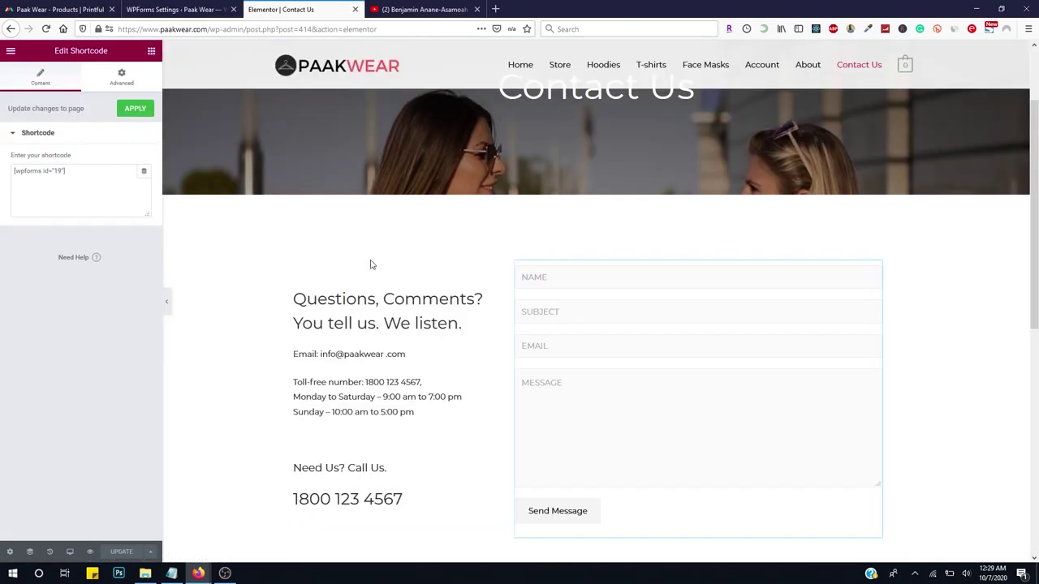
left_click(175, 9)
left_click(292, 9)
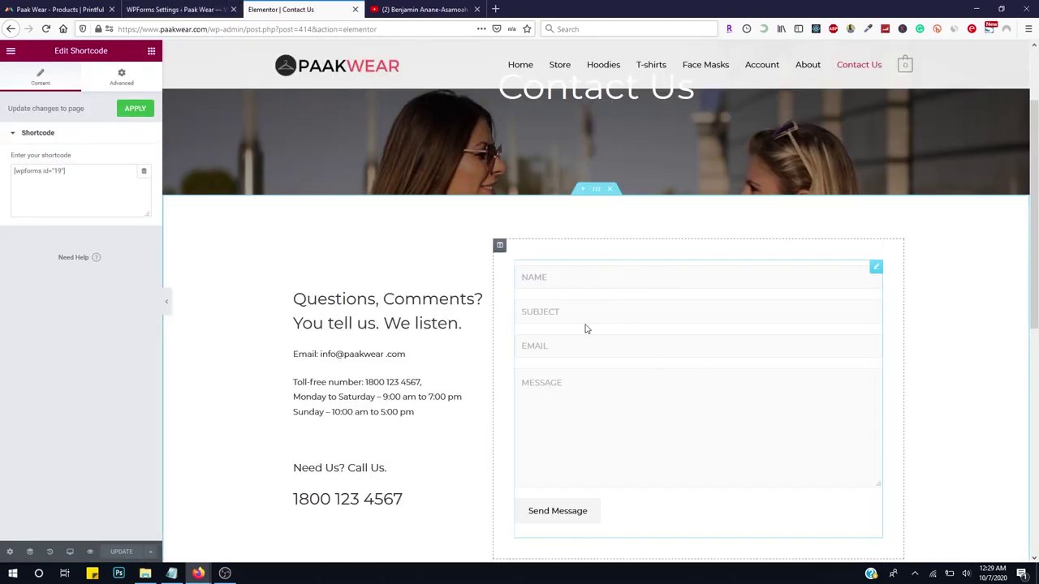
Open the Contact Us form for editing from WPForms All Forms.
left_click(168, 9)
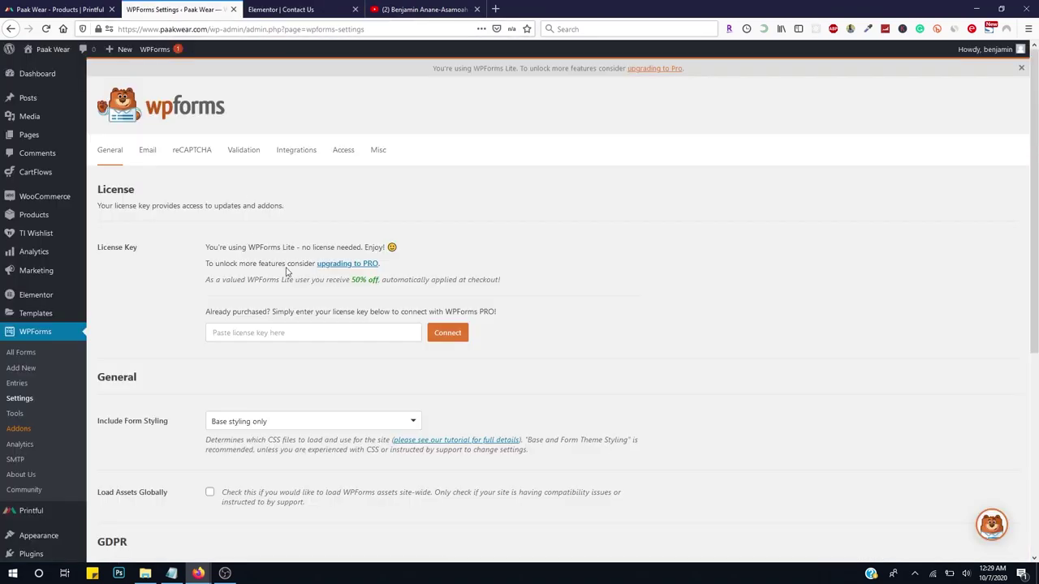
scroll(144, 321, "down", 3)
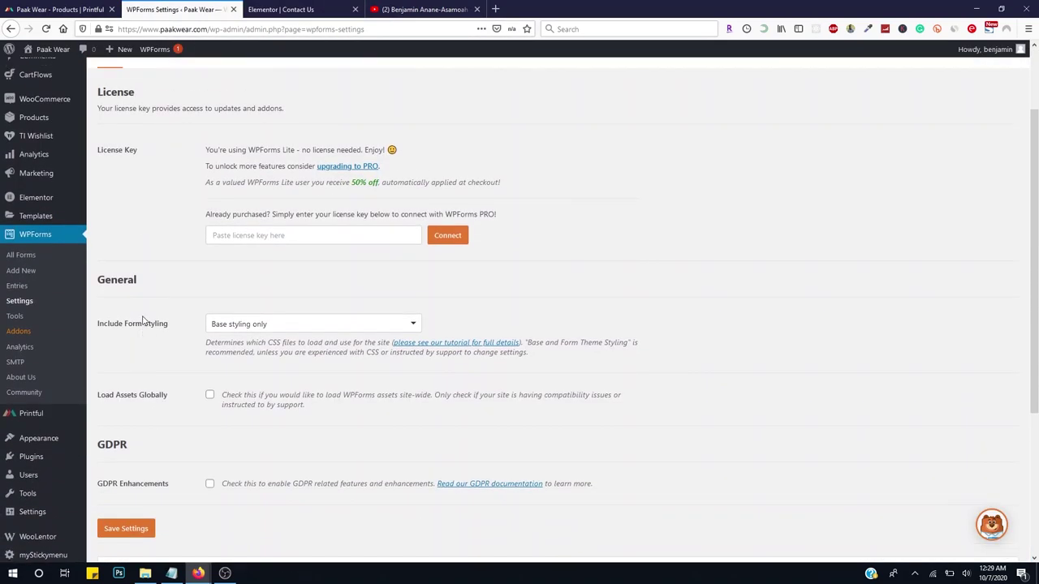
scroll(143, 325, "up", 3)
left_click(24, 353)
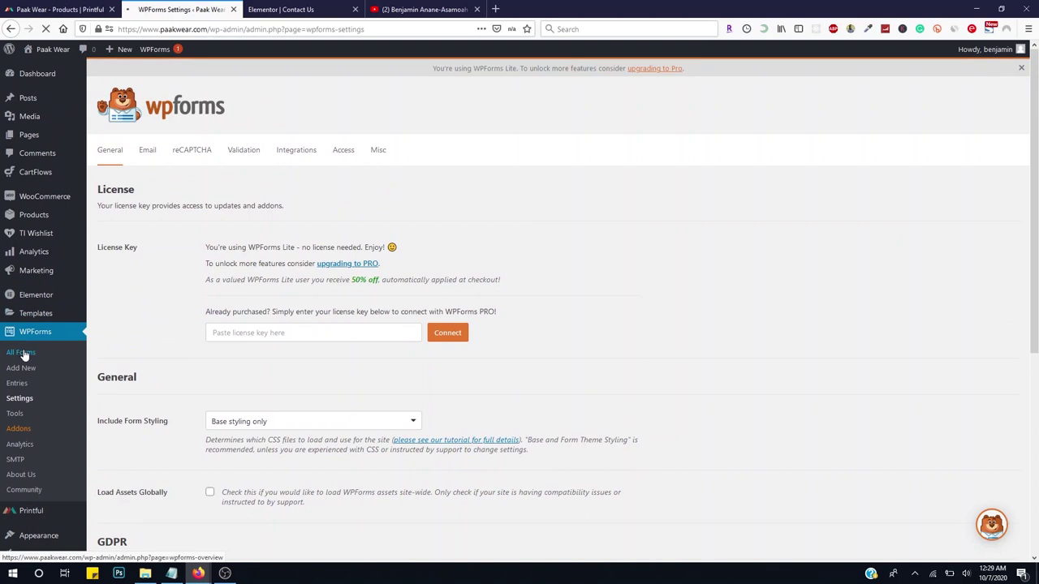
mouse_move(208, 306)
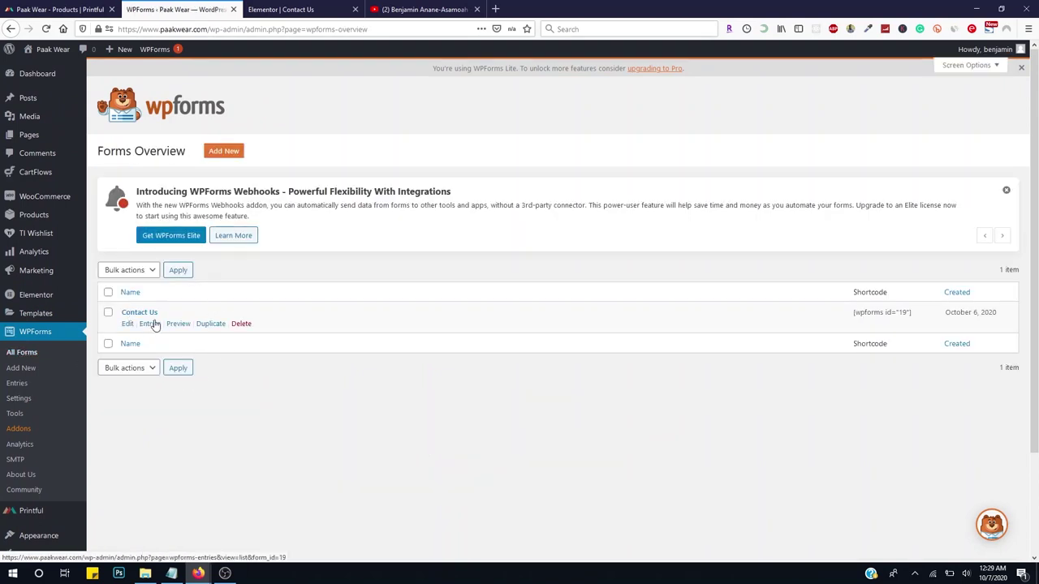
left_click(128, 325)
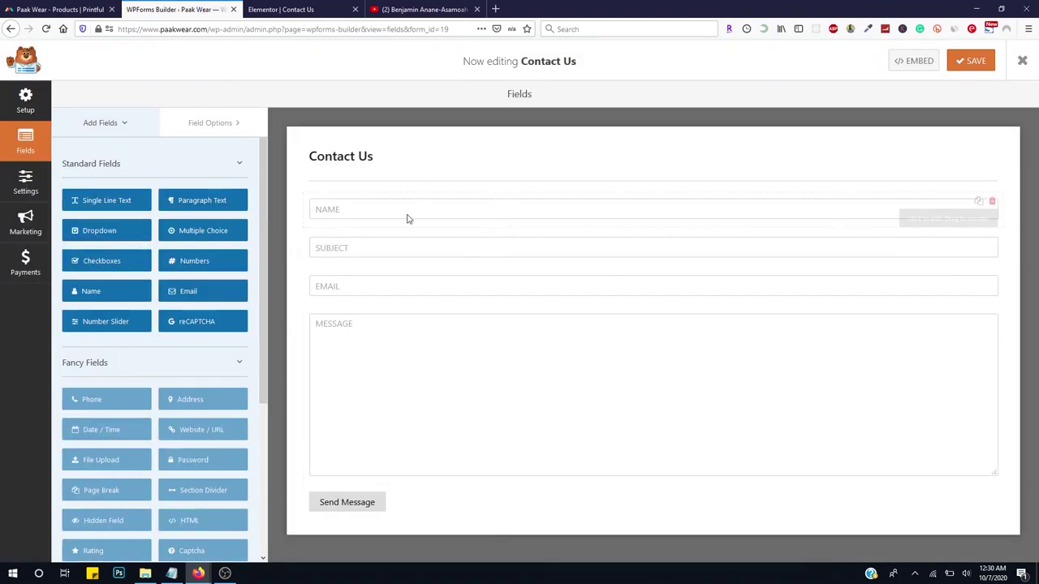
Set the notification Send To address to the store's info address, save, and exit the builder.
left_click(26, 184)
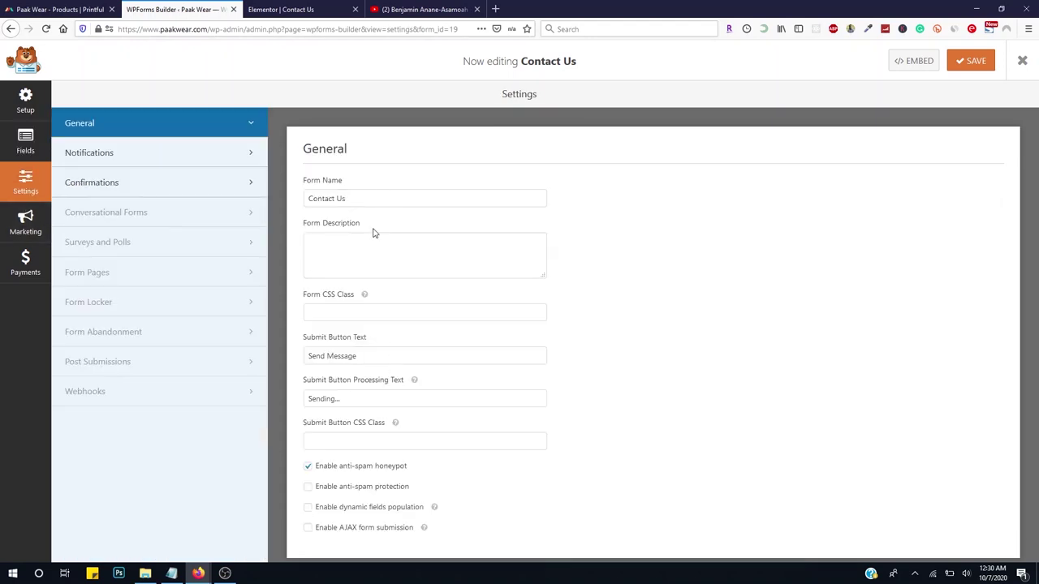
left_click(118, 160)
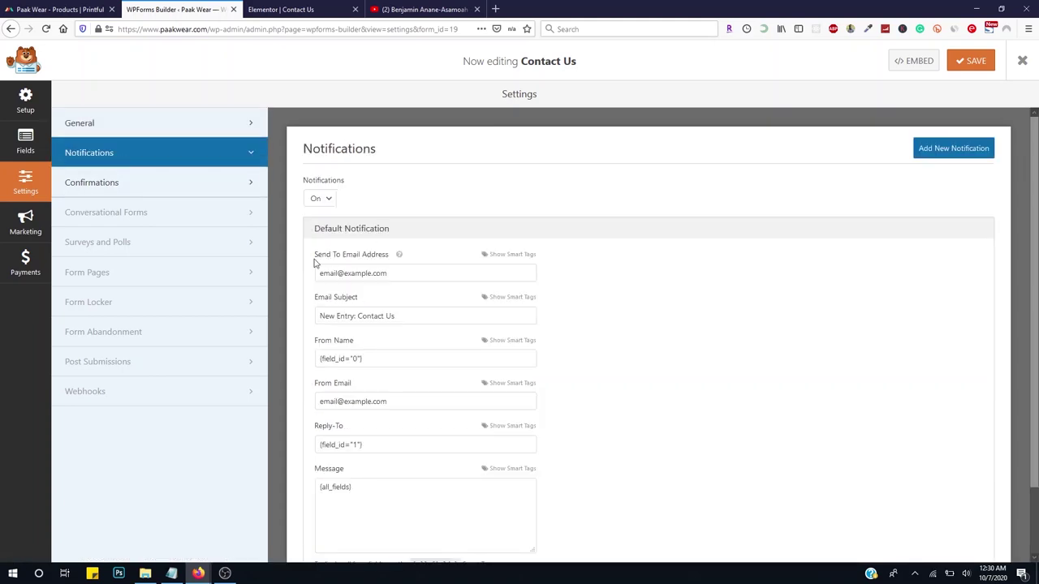
left_click_drag(390, 273, 276, 268)
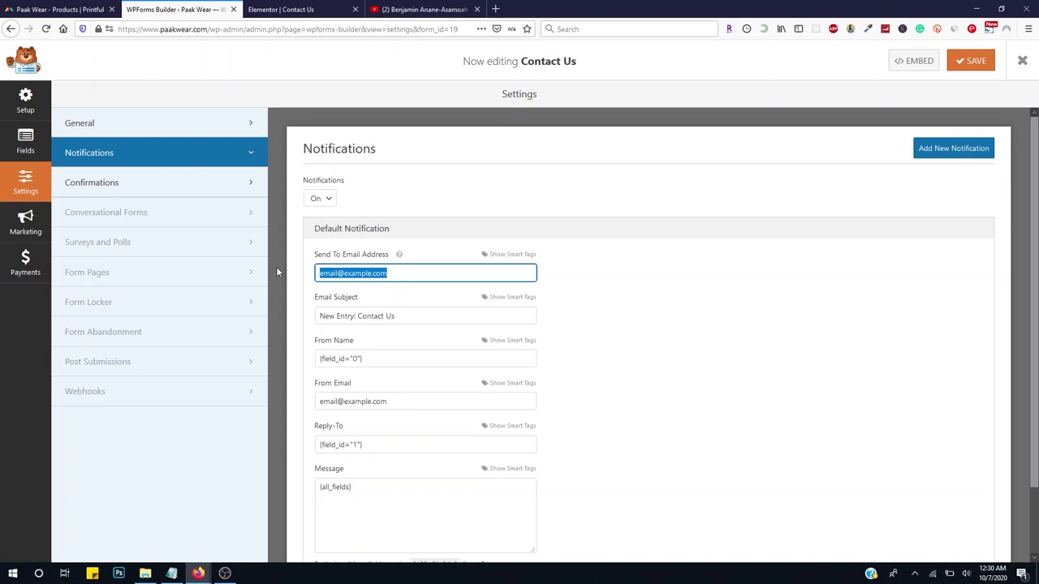
key("ctrl+v")
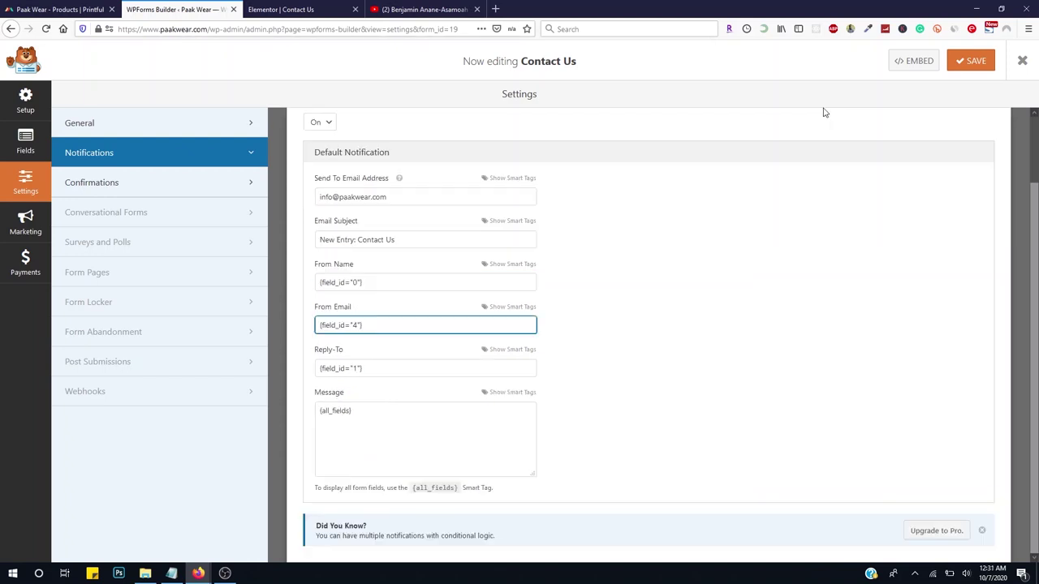
left_click(965, 63)
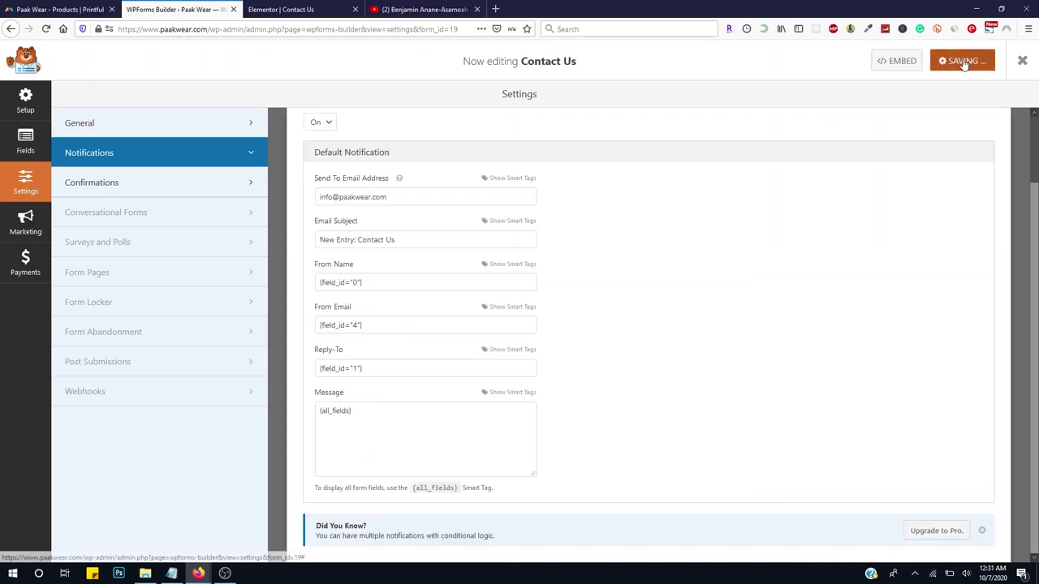
left_click(1021, 63)
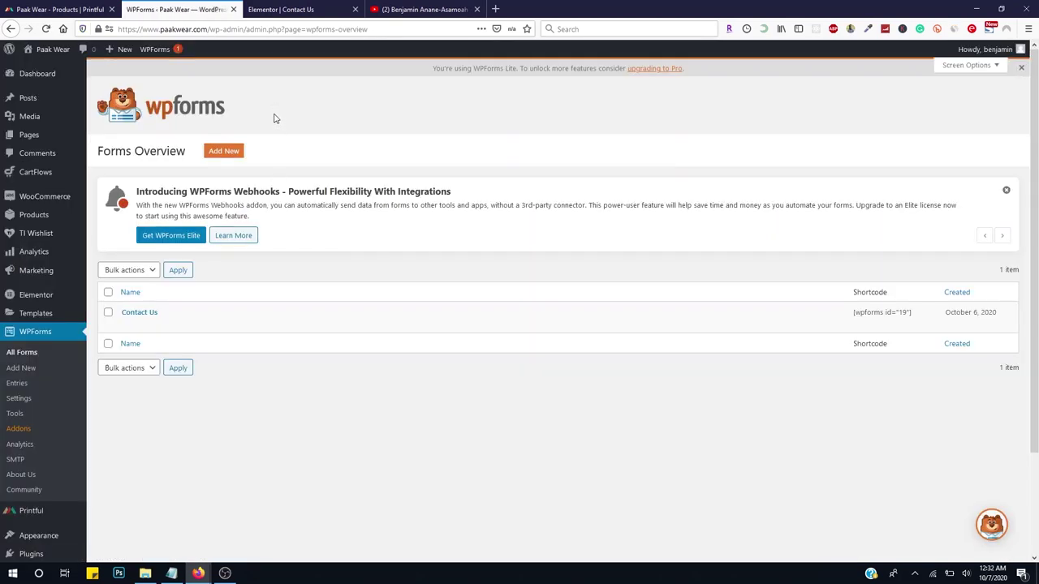
left_click(292, 10)
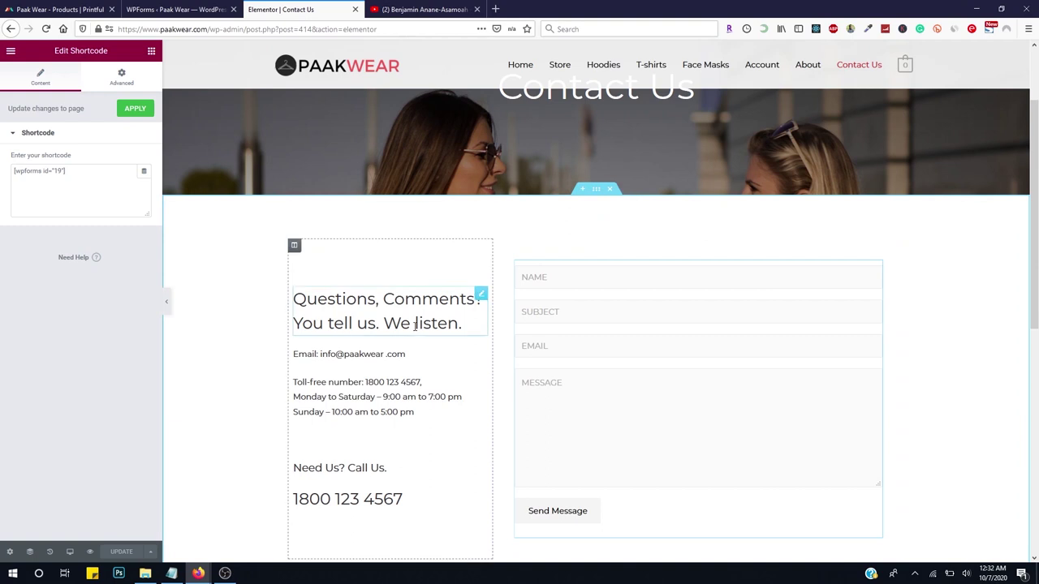
Close the Elementor and YouTube tabs, then go to Paak Wear > Menus from the live site.
left_click(354, 10)
left_click(354, 9)
left_click(38, 70)
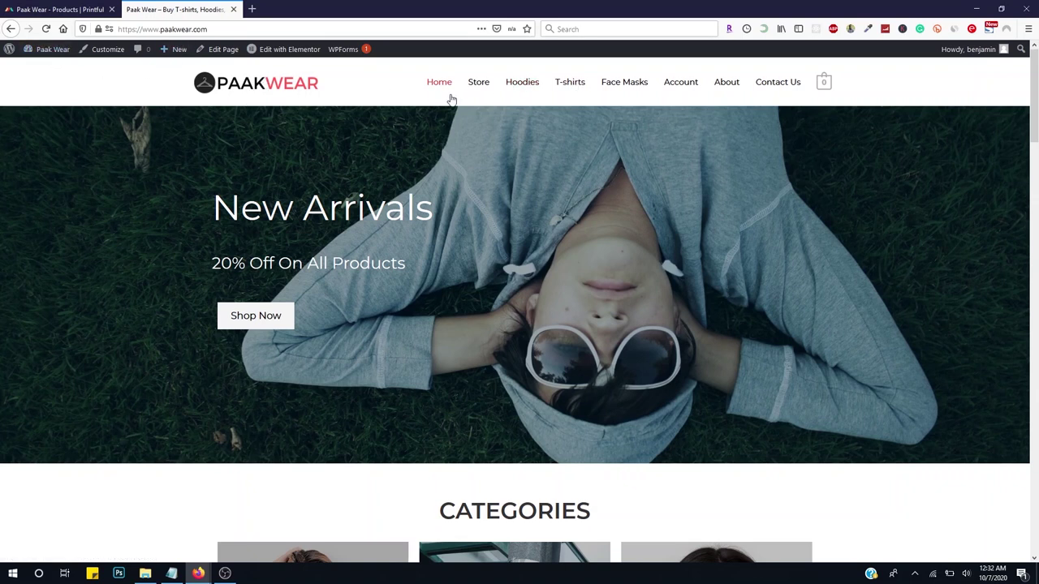
mouse_move(52, 75)
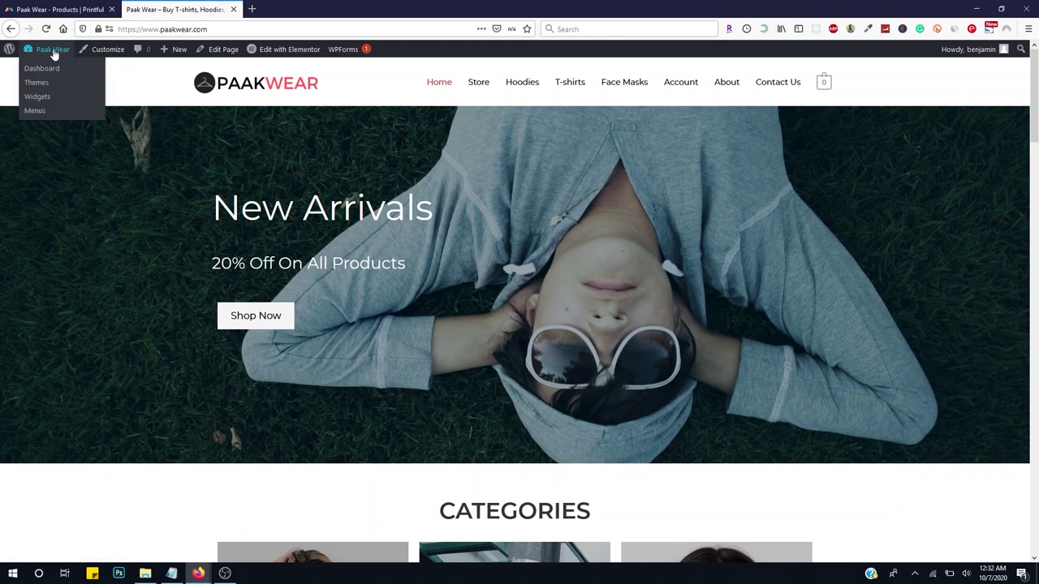
left_click(37, 112)
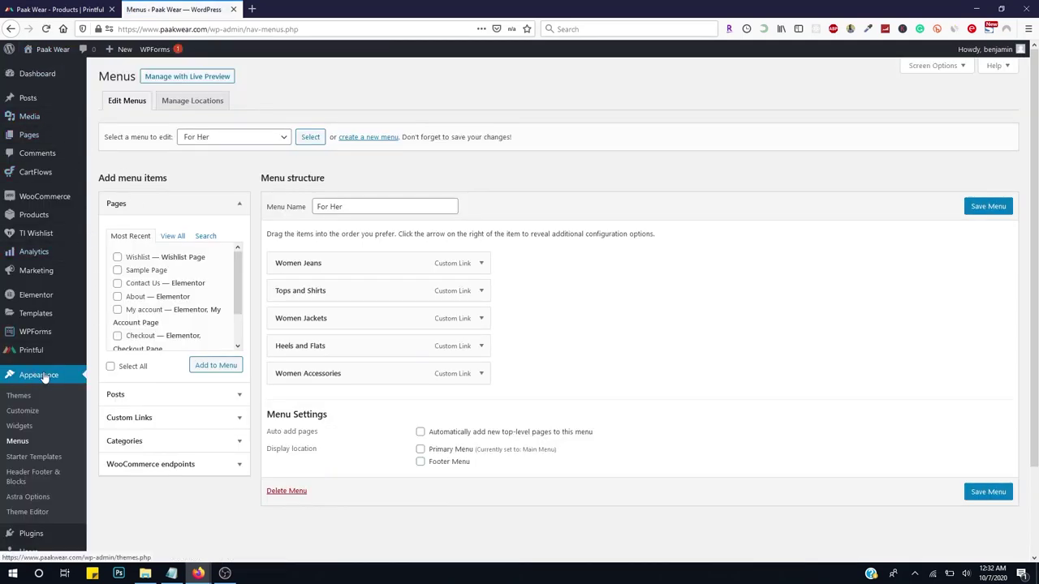
Load Main Menu (Primary Menu) for editing.
left_click(247, 138)
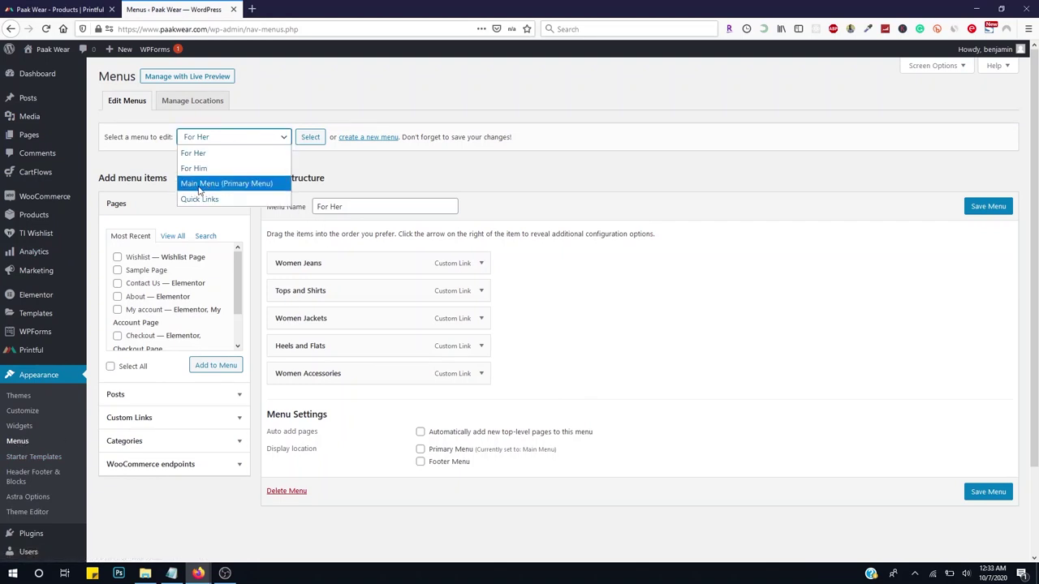
left_click(202, 185)
left_click(308, 137)
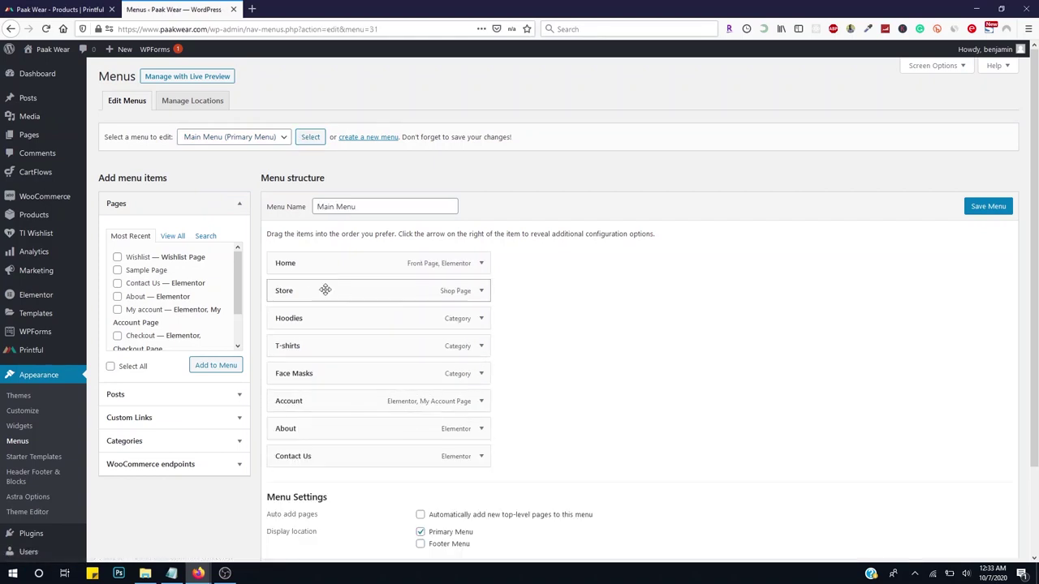
Rename Store to All Products, nest Hoodies, T-shirts and Face Masks under it, and save.
left_click(481, 292)
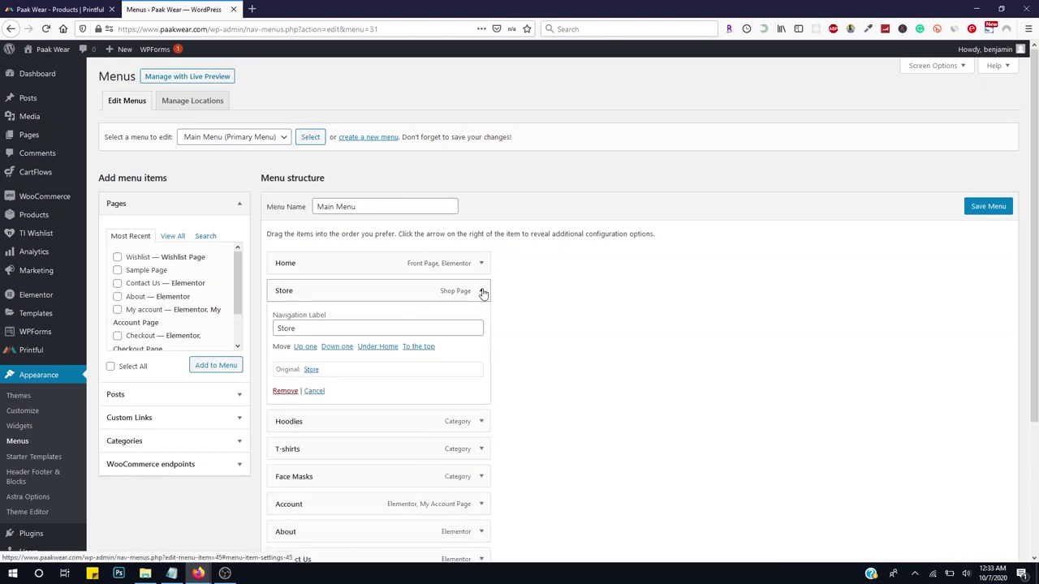
left_click_drag(304, 331, 224, 328)
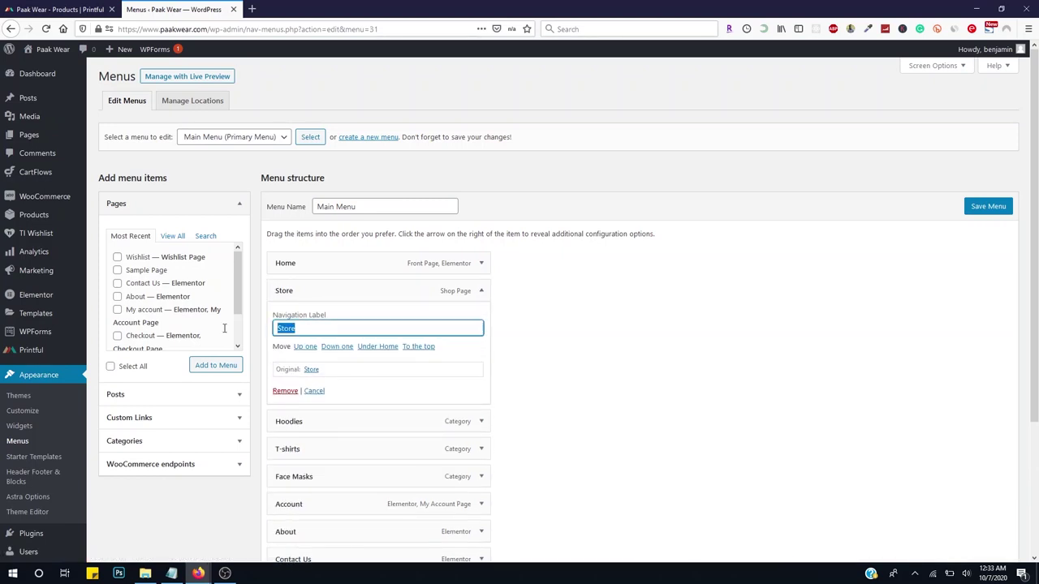
type("All Products")
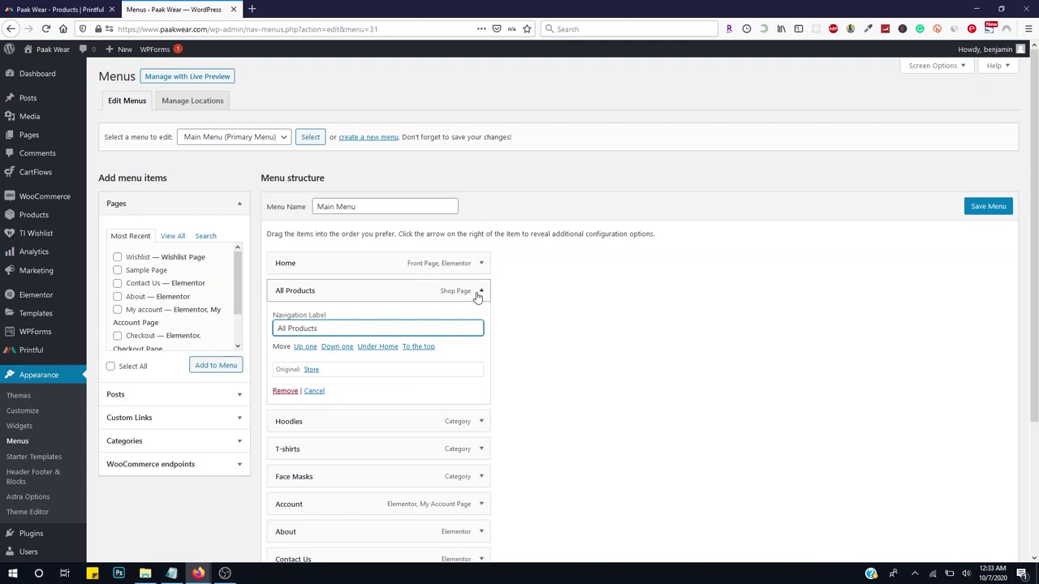
left_click(480, 292)
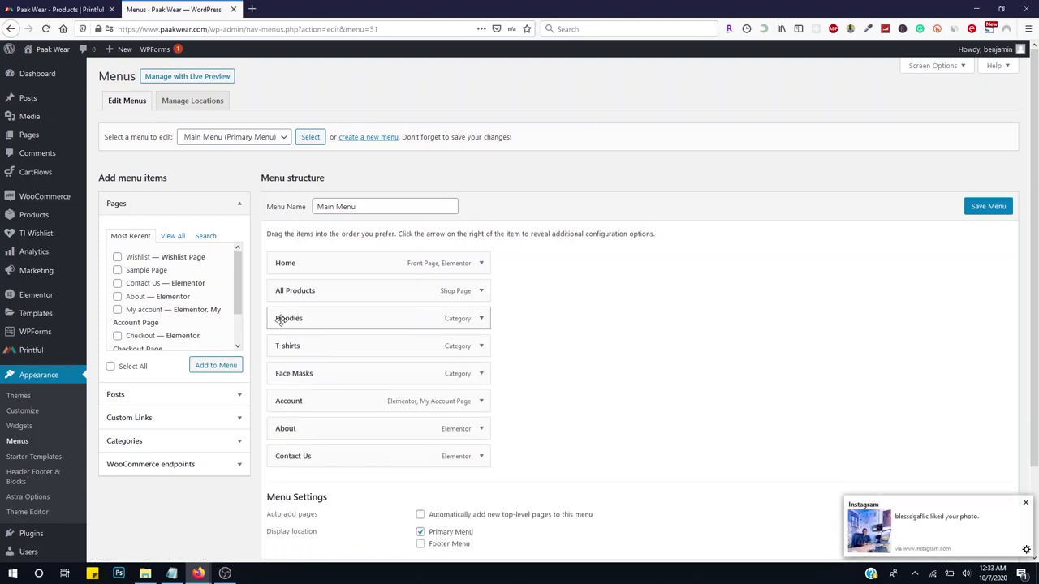
left_click_drag(279, 319, 322, 371)
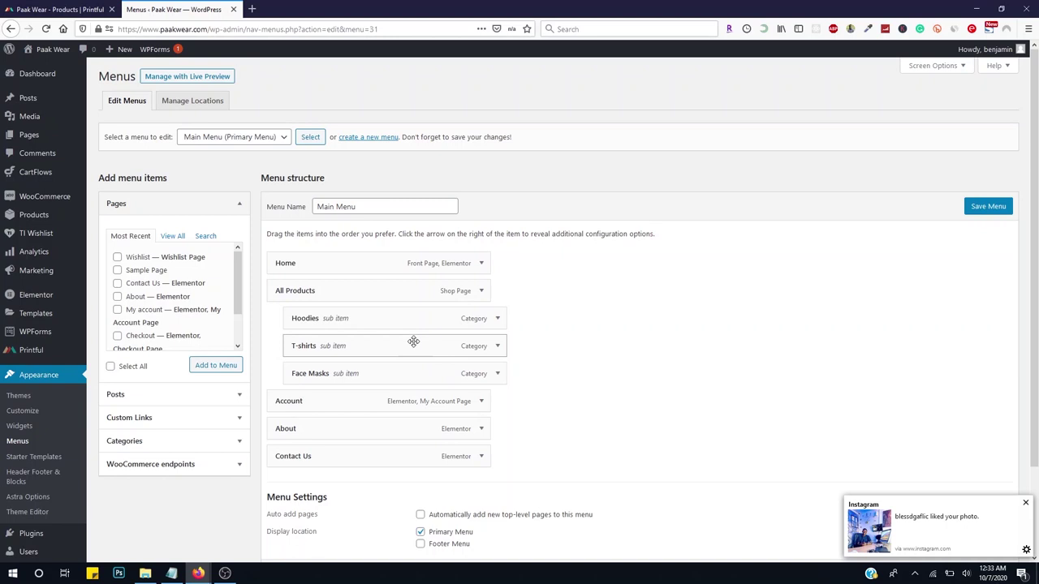
left_click(989, 207)
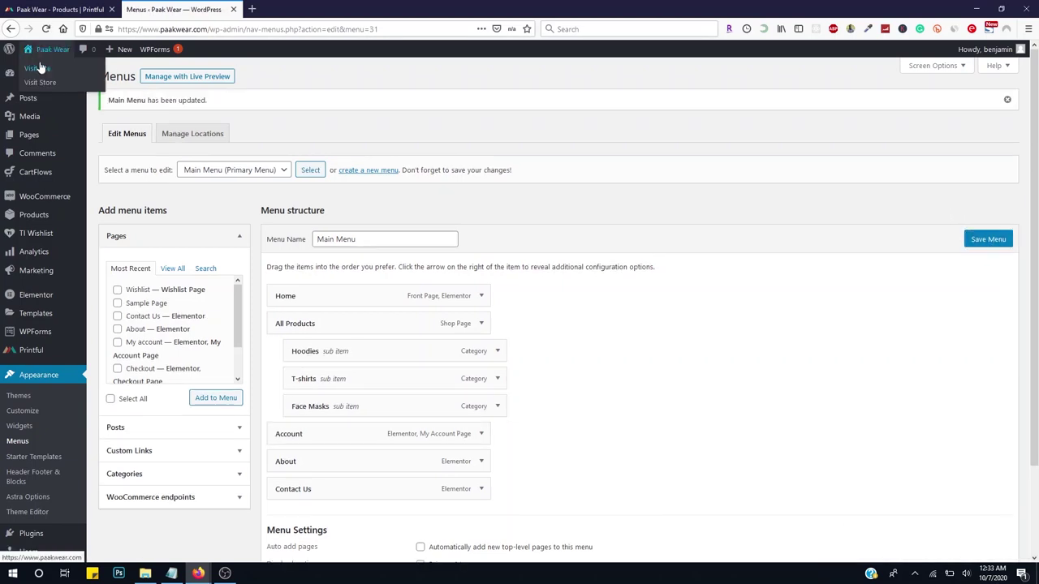
Check the menu on the live site, then return to the Menus admin page.
left_click(41, 70)
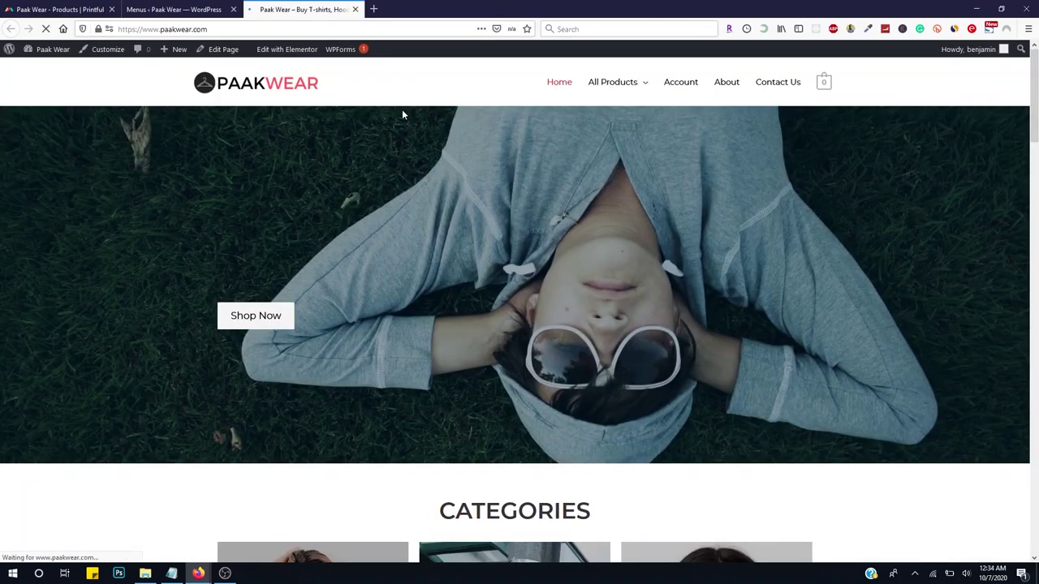
mouse_move(637, 90)
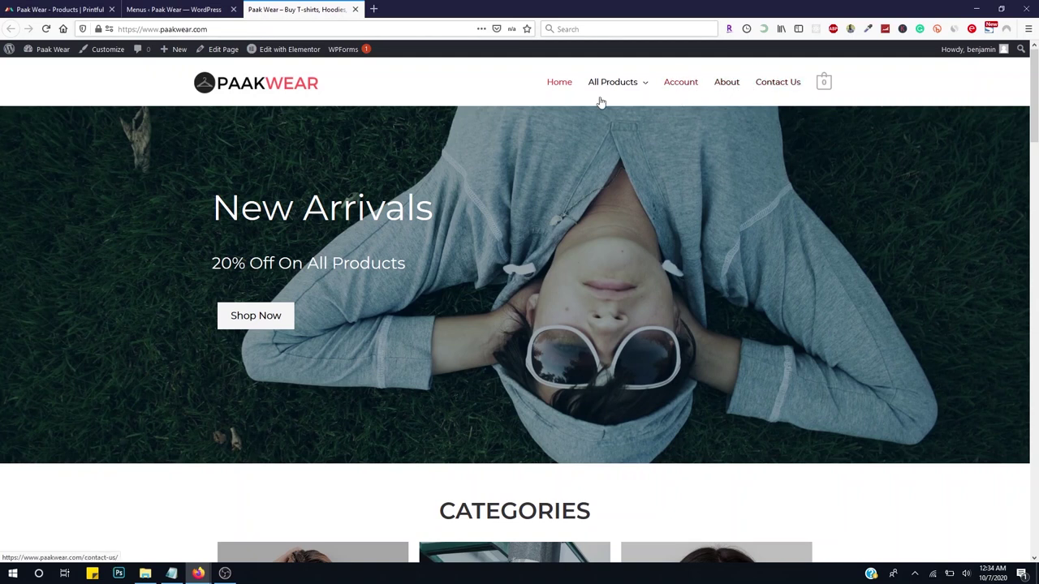
left_click(164, 11)
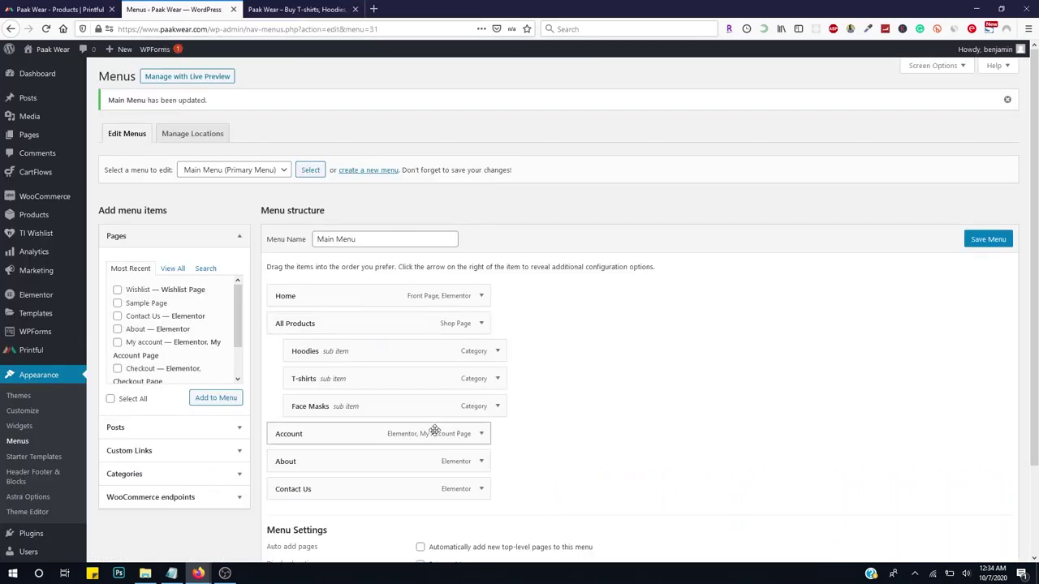
Rename Account to My Account, move it after Contact Us, and save the menu.
left_click(478, 434)
left_click(278, 473)
type("My Account")
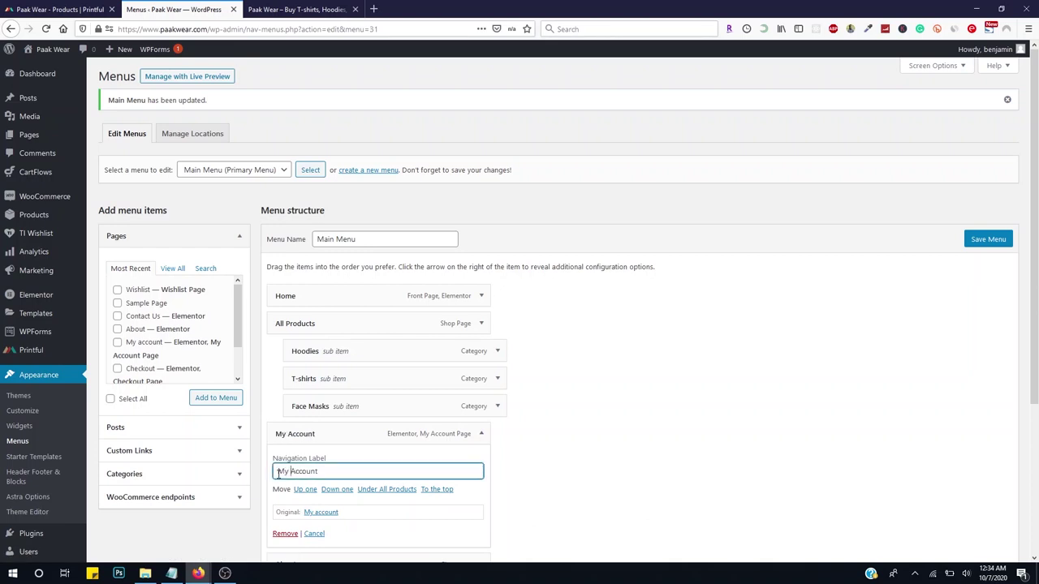
left_click(482, 434)
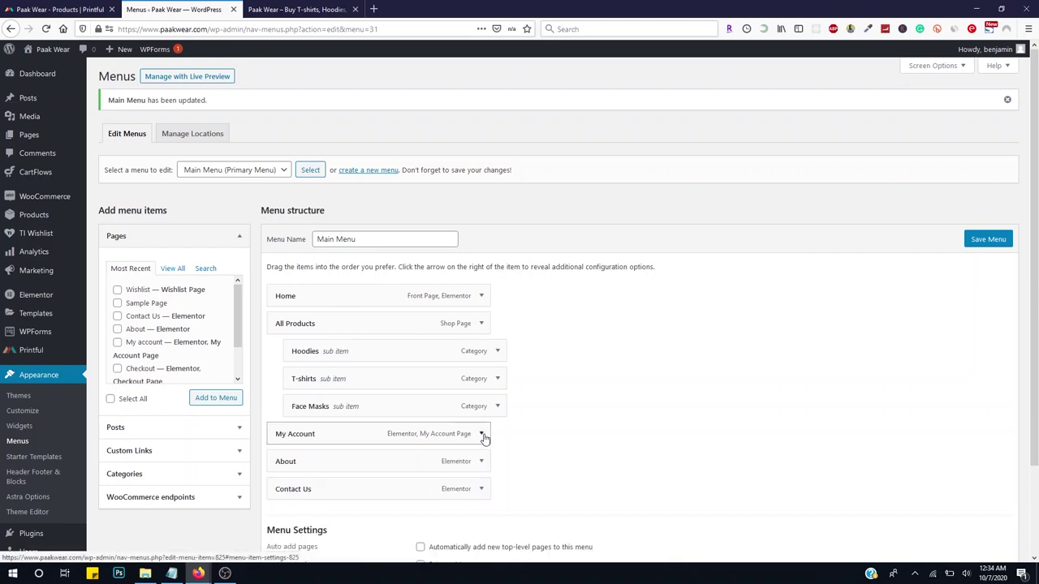
left_click_drag(452, 431, 471, 491)
left_click(979, 239)
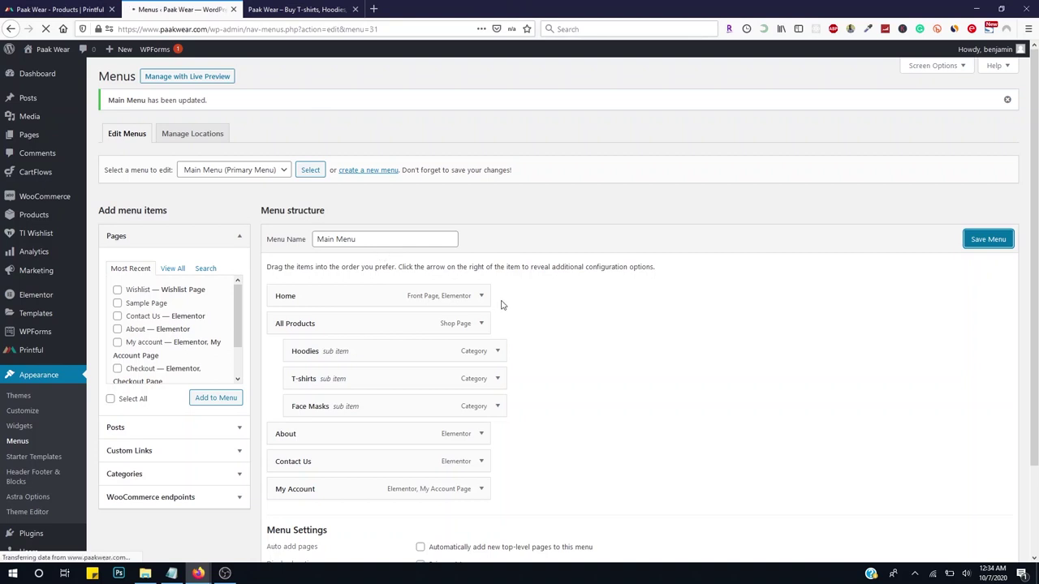
left_click(311, 7)
Browse the storefront's T-shirts category and the all-products store page.
left_click(286, 96)
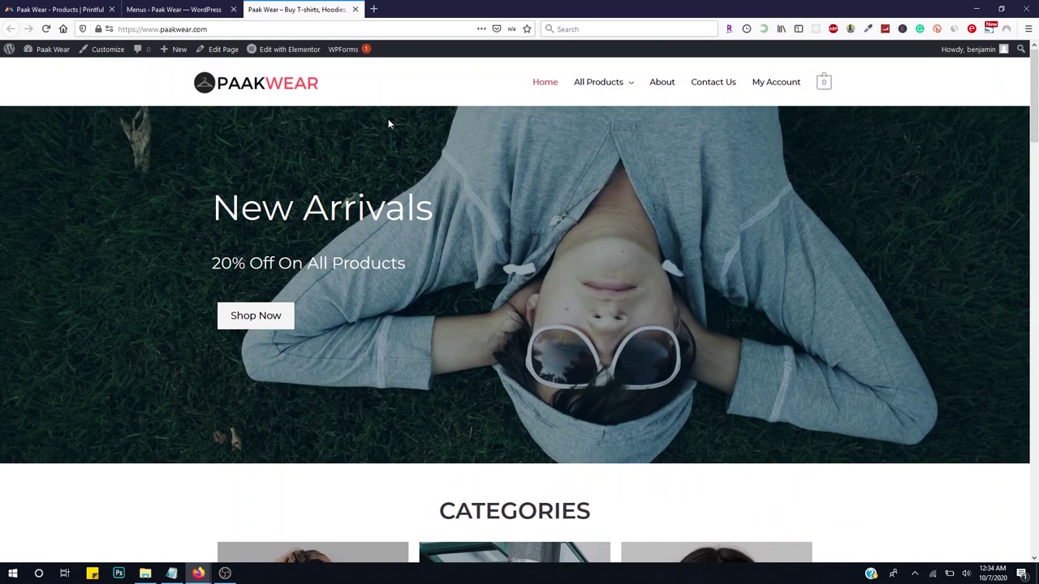
scroll(388, 124, "down", 8)
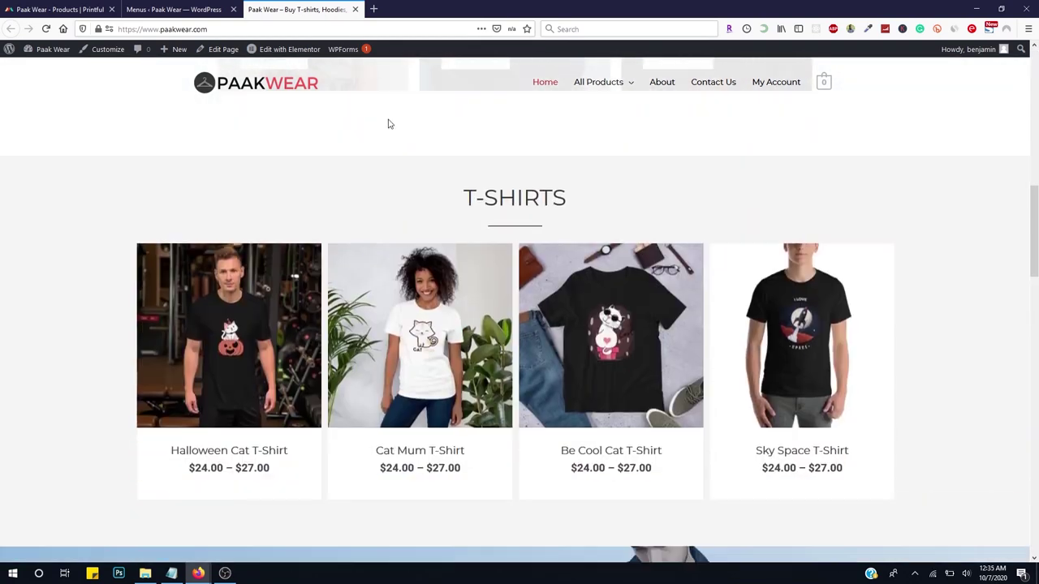
scroll(356, 200, "up", 5)
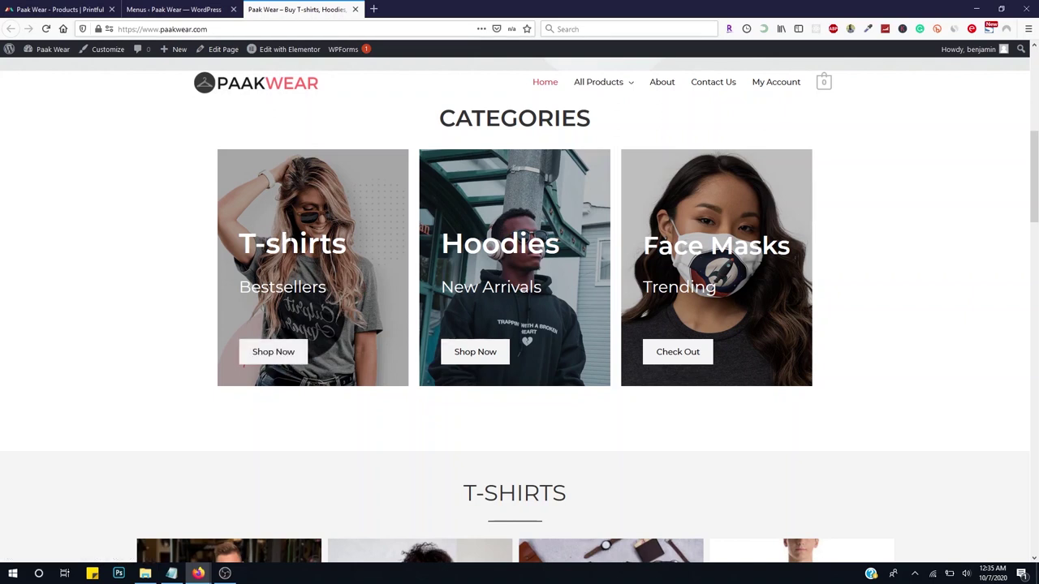
left_click(277, 357)
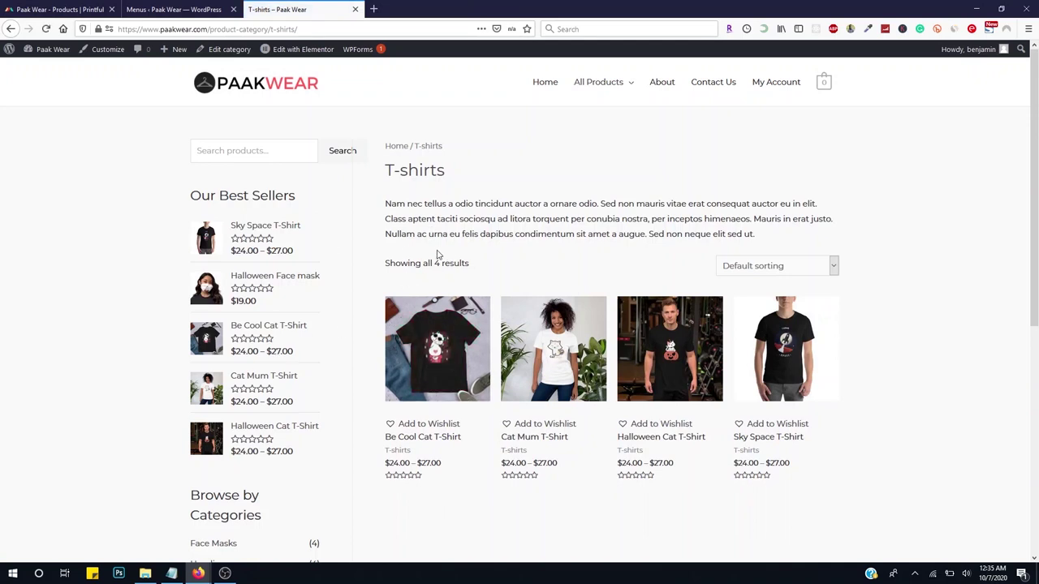
mouse_move(599, 88)
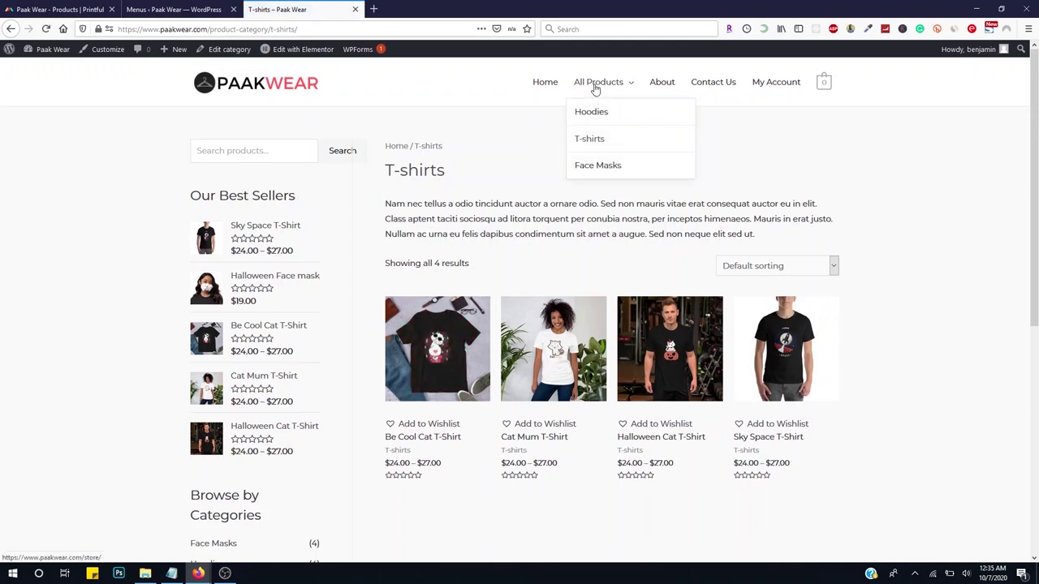
left_click(597, 86)
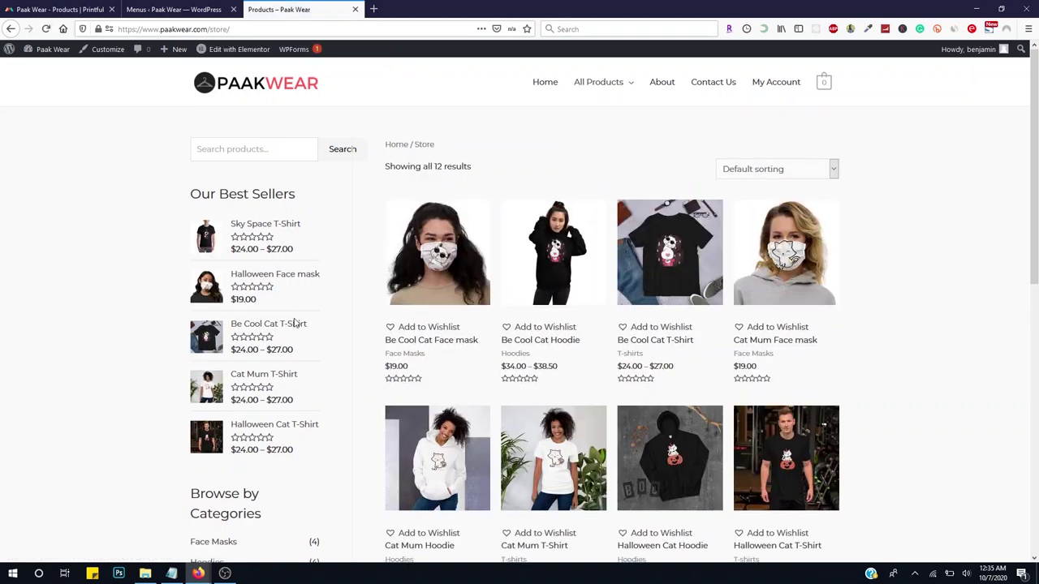
scroll(297, 324, "down", 3)
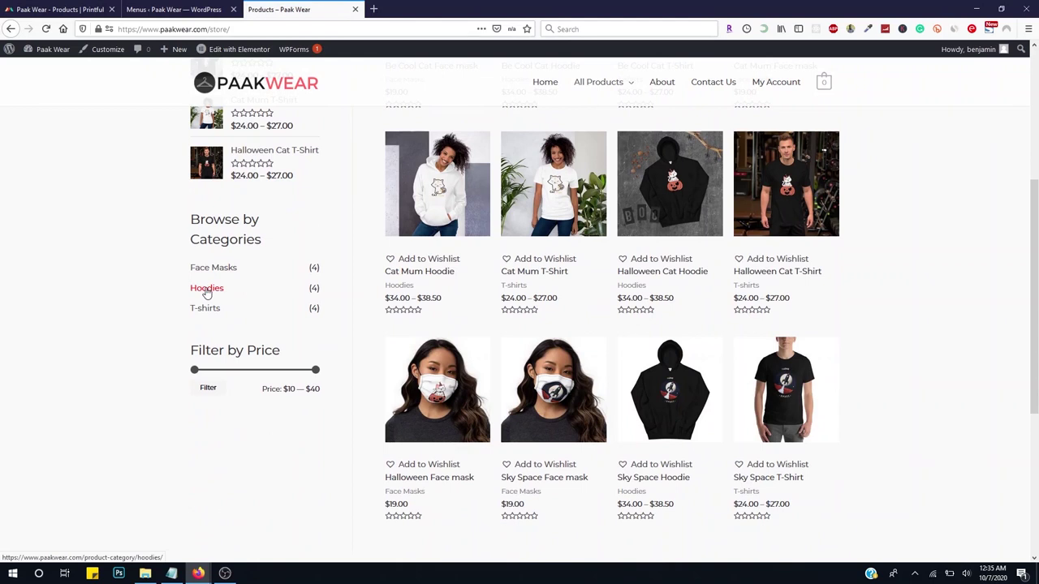
Copy the Hoodies category link address and return to the home page.
right_click(207, 292)
left_click(253, 371)
left_click(298, 89)
scroll(494, 279, "down", 3)
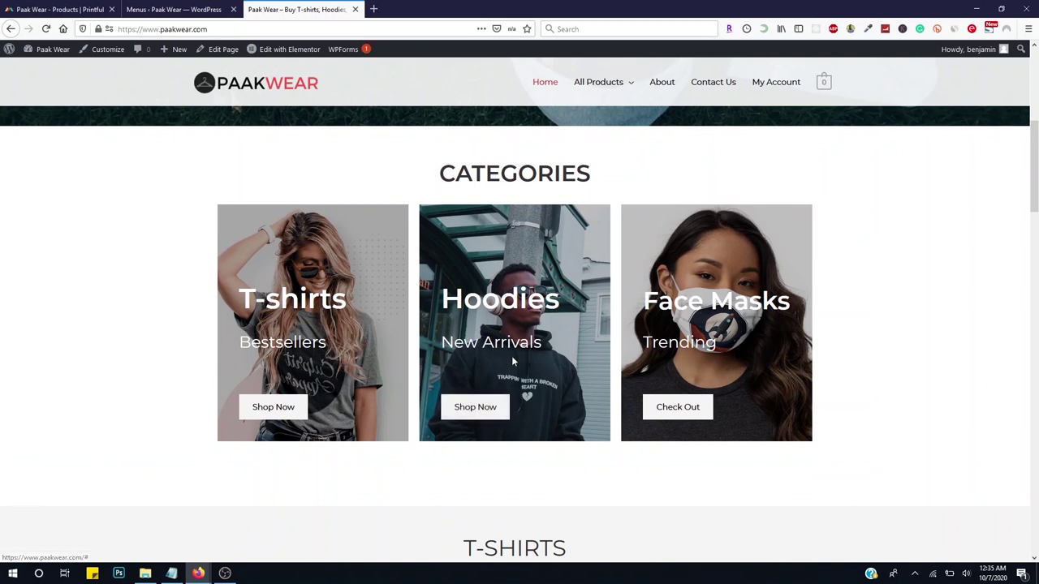
scroll(401, 217, "up", 3)
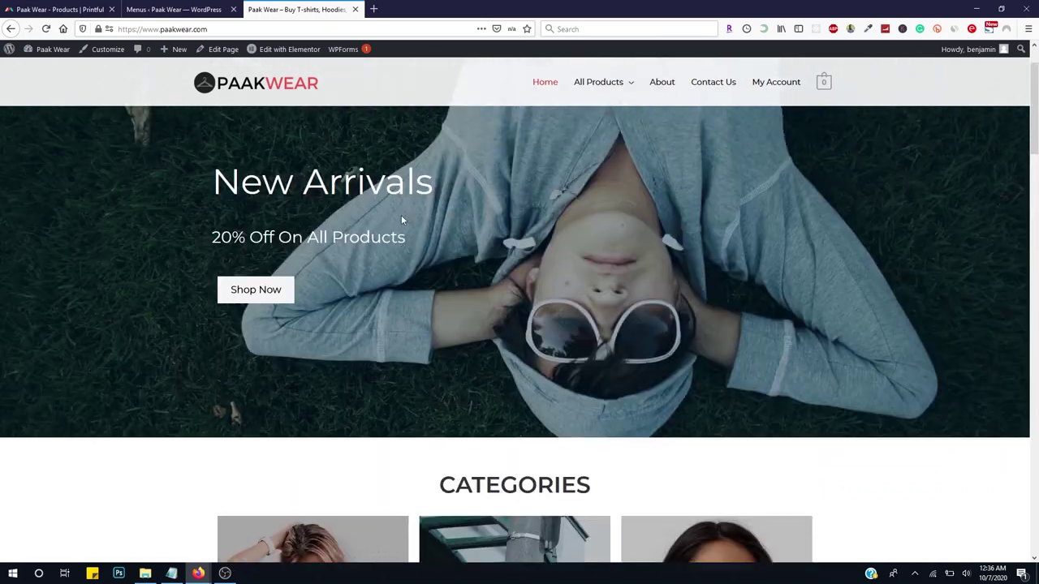
scroll(396, 241, "down", 6)
scroll(344, 268, "down", 3)
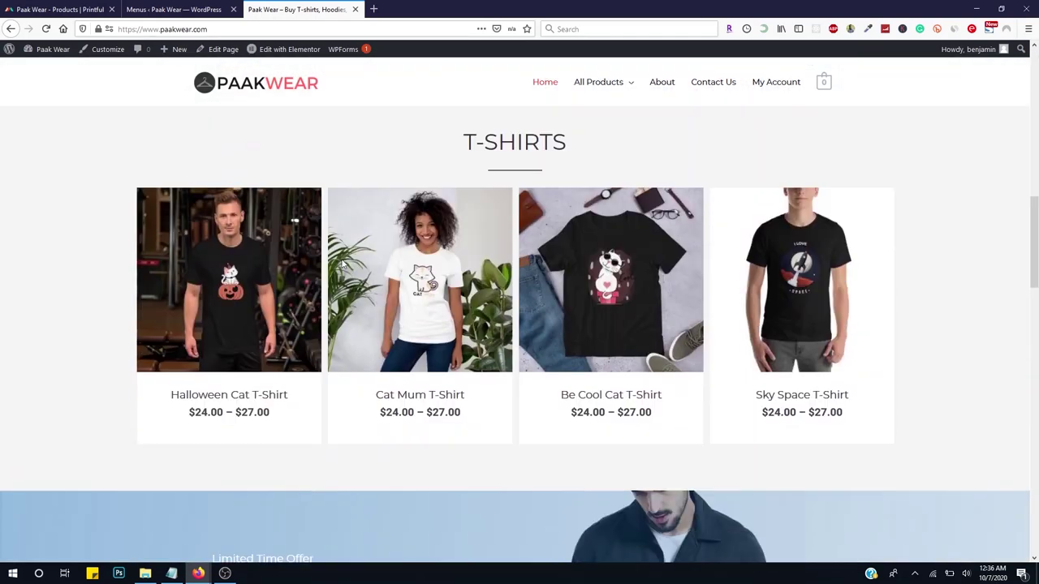
Add a black size S Halloween Cat T-Shirt to the cart and proceed to checkout.
left_click(252, 234)
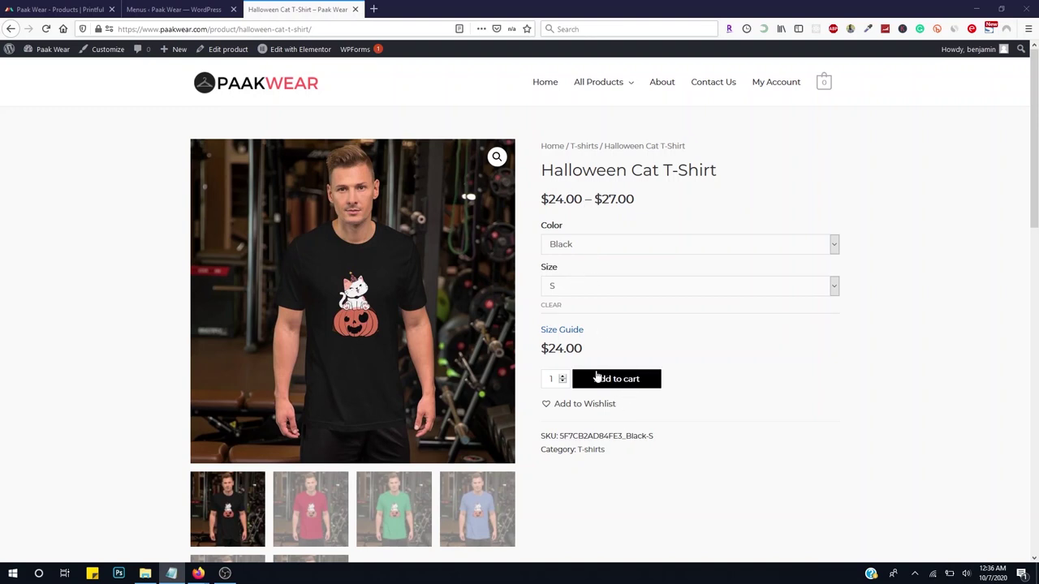
left_click(618, 385)
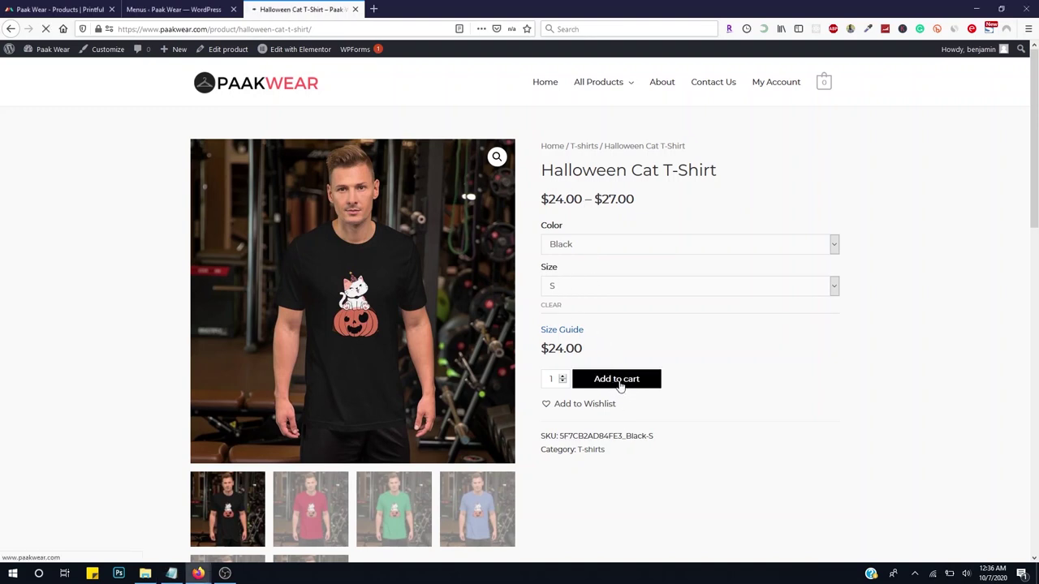
left_click(789, 163)
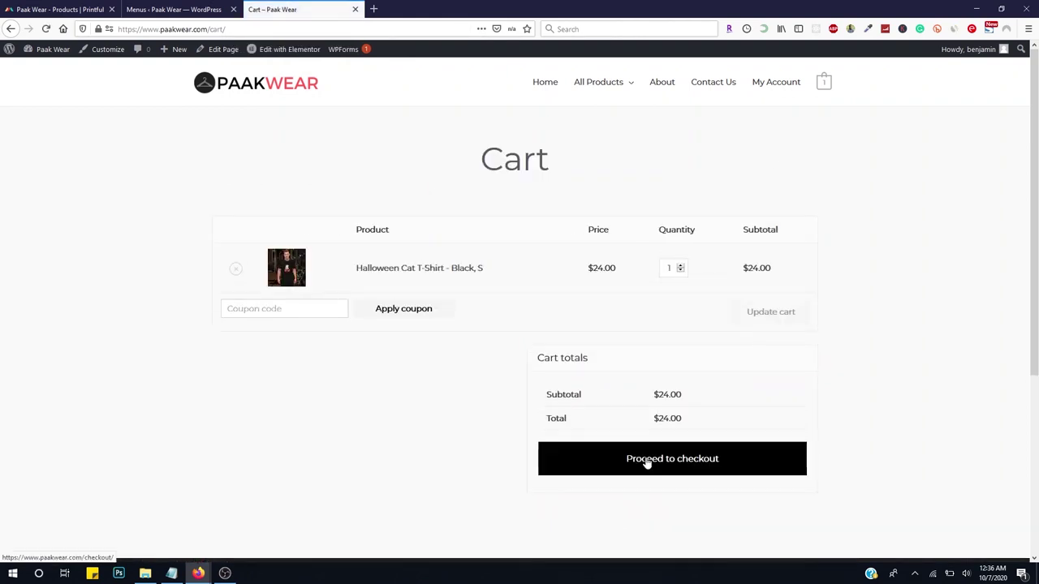
left_click(660, 460)
scroll(662, 181, "down", 3)
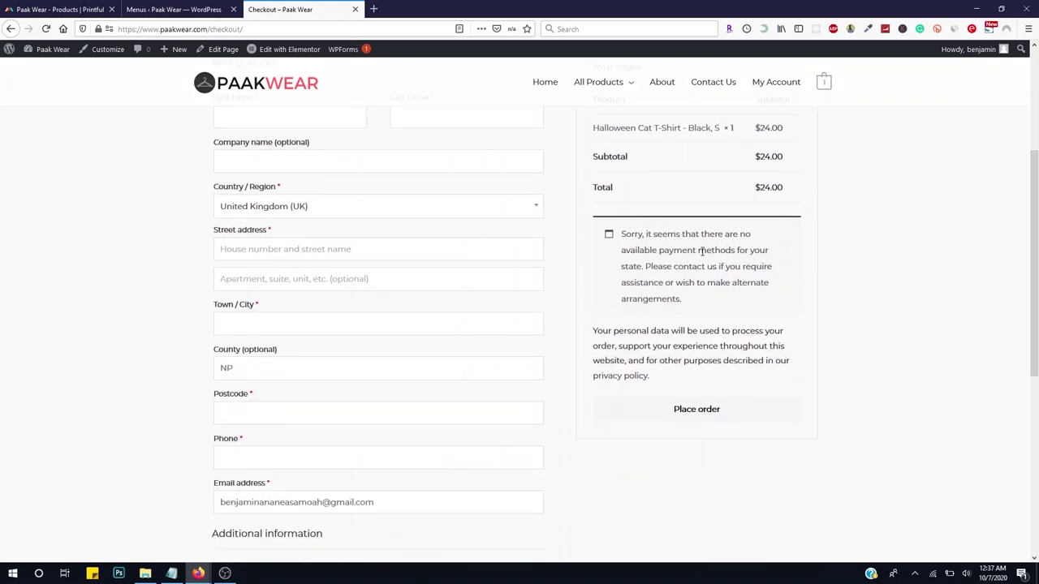
left_click(173, 10)
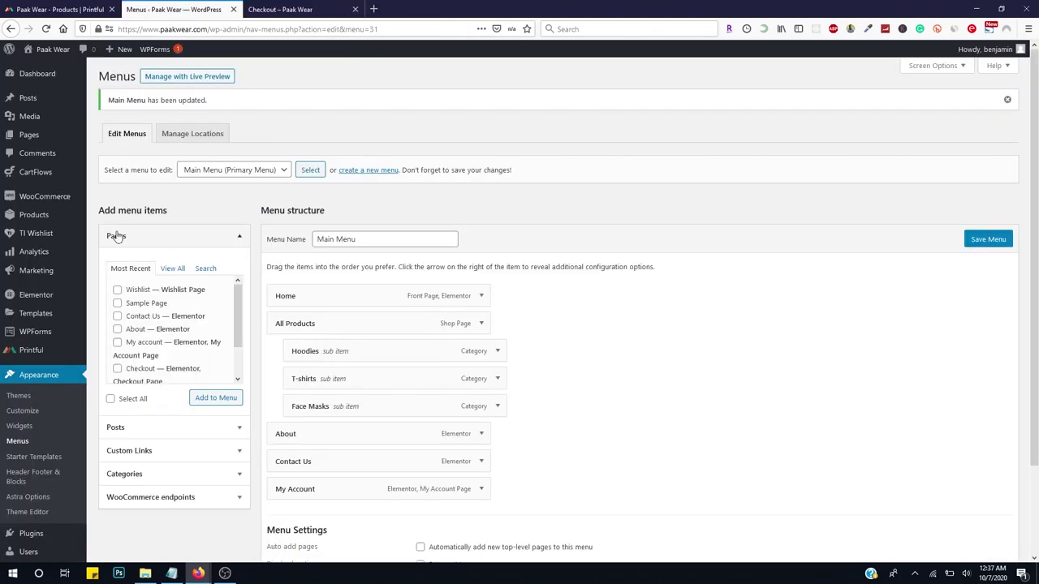
Enable PayPal Standard under WooCommerce Payments and save its settings.
mouse_move(44, 196)
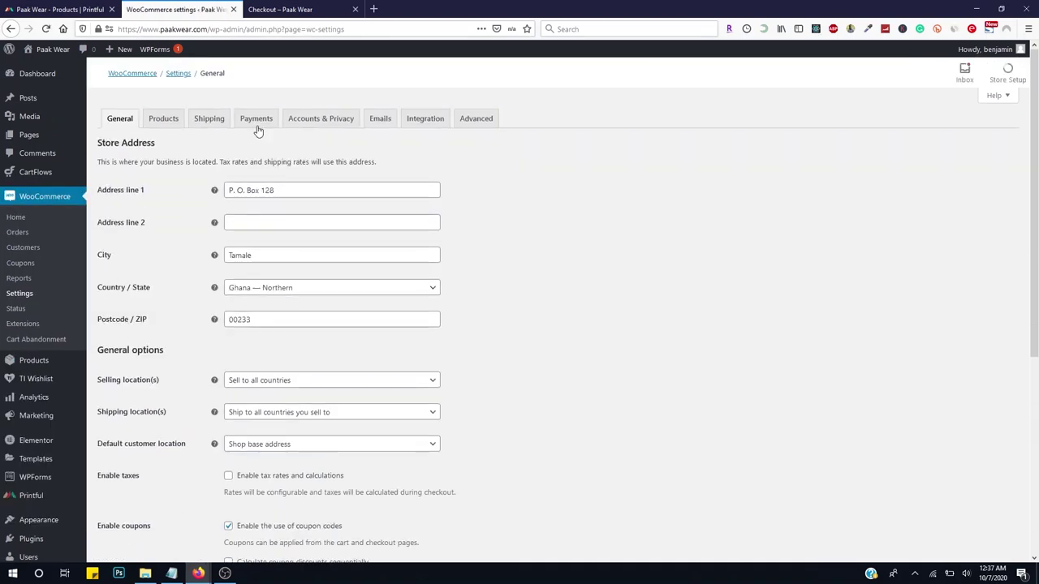
left_click(254, 121)
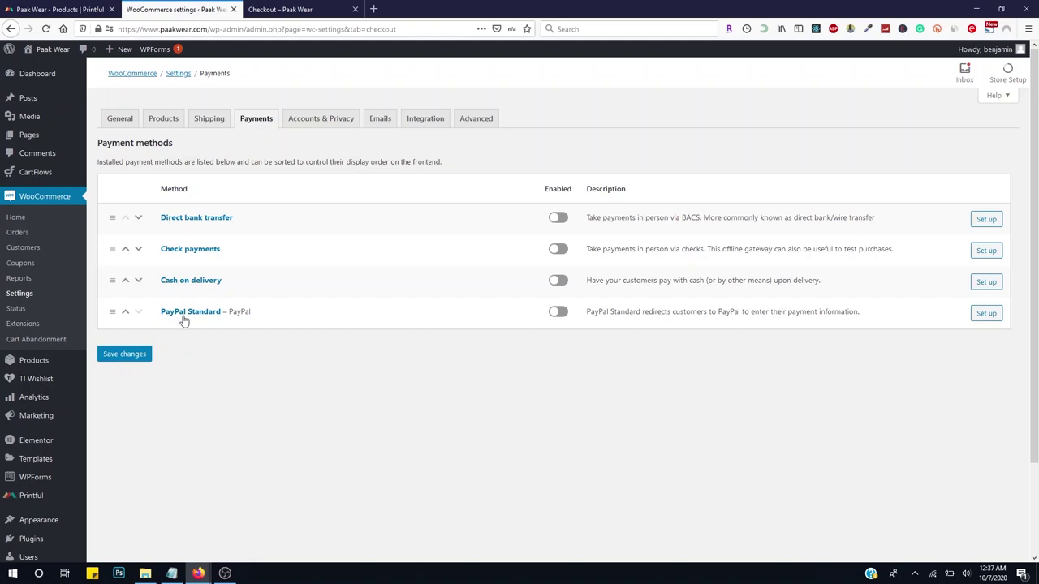
left_click(558, 313)
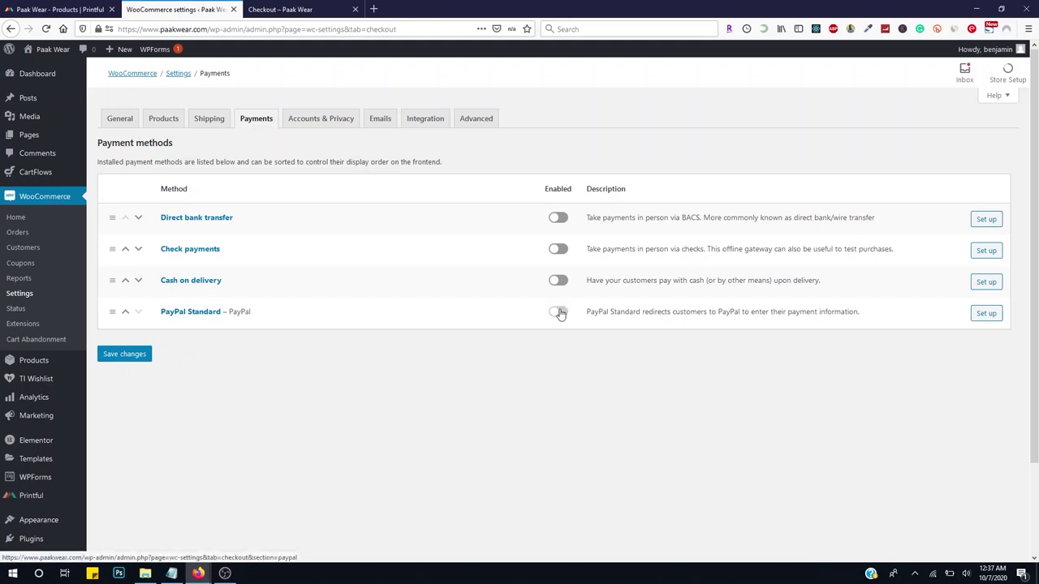
left_click(193, 313)
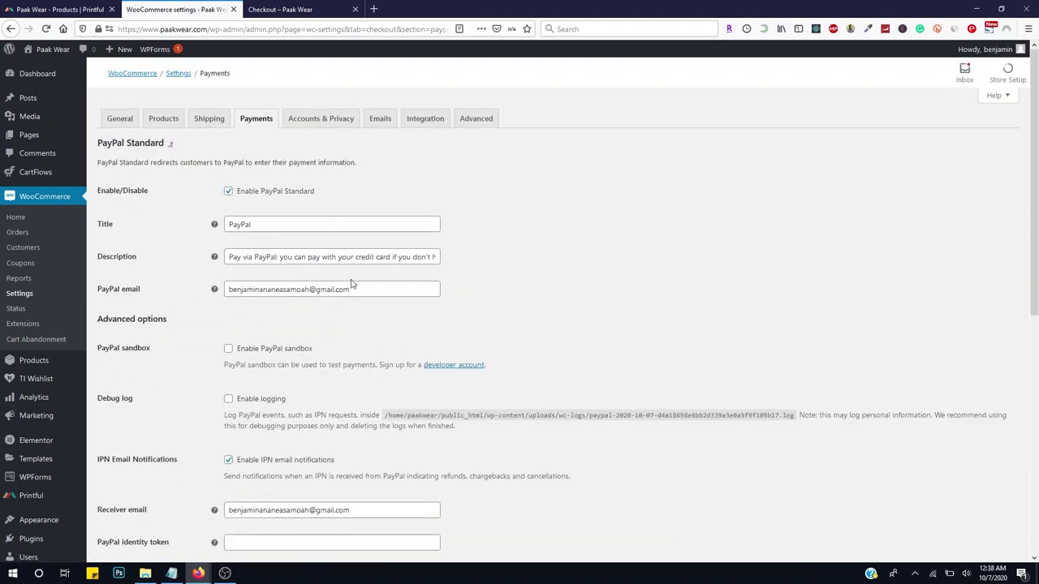
scroll(317, 284, "down", 5)
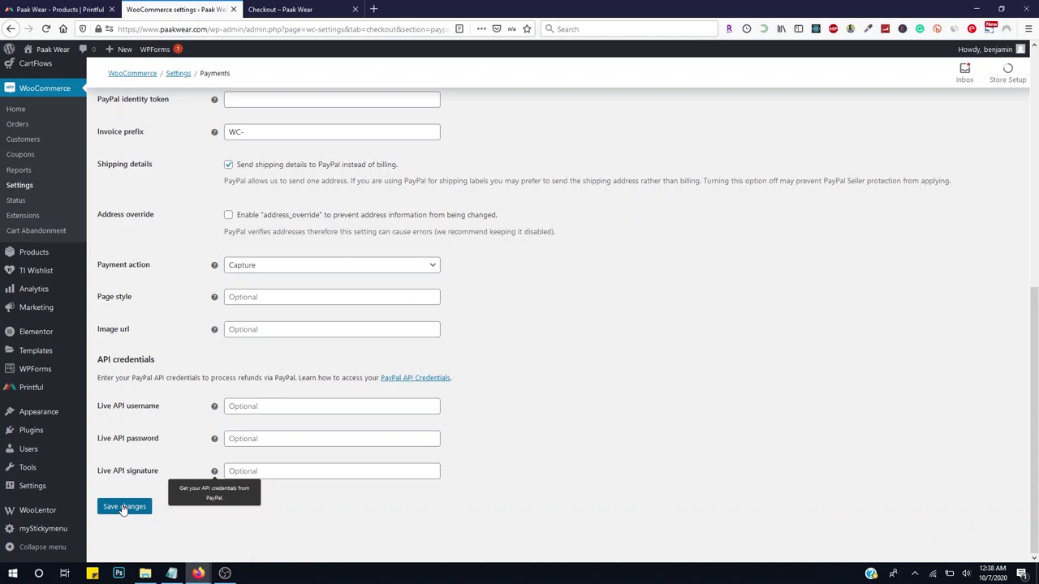
left_click(124, 506)
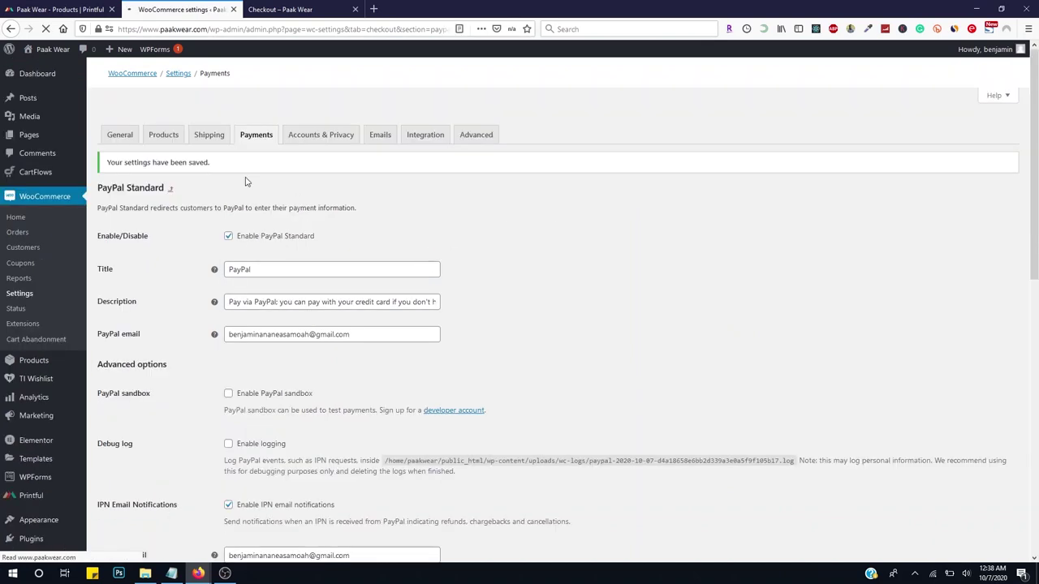
left_click(253, 122)
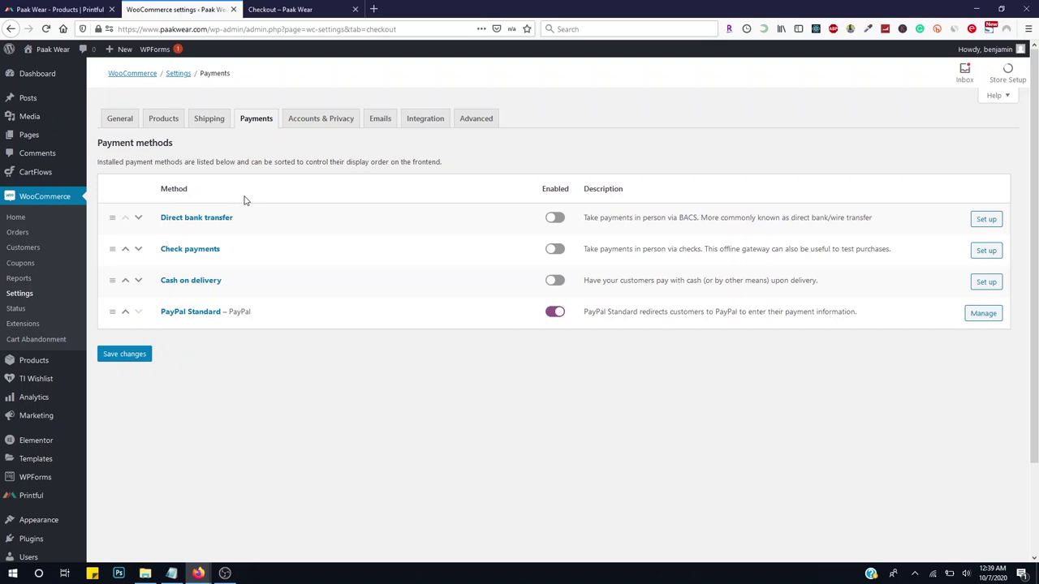
scroll(138, 341, "down", 2)
Install WebToffee's Stripe payment gateway and the Rave WooCommerce Payment Gateway from Add New Plugins.
mouse_move(35, 436)
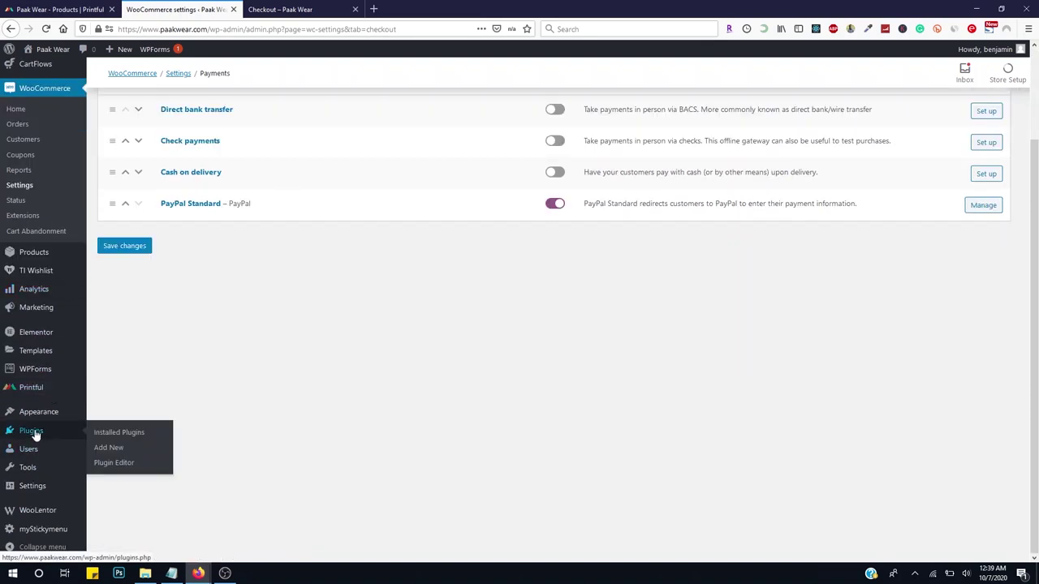
left_click(107, 448)
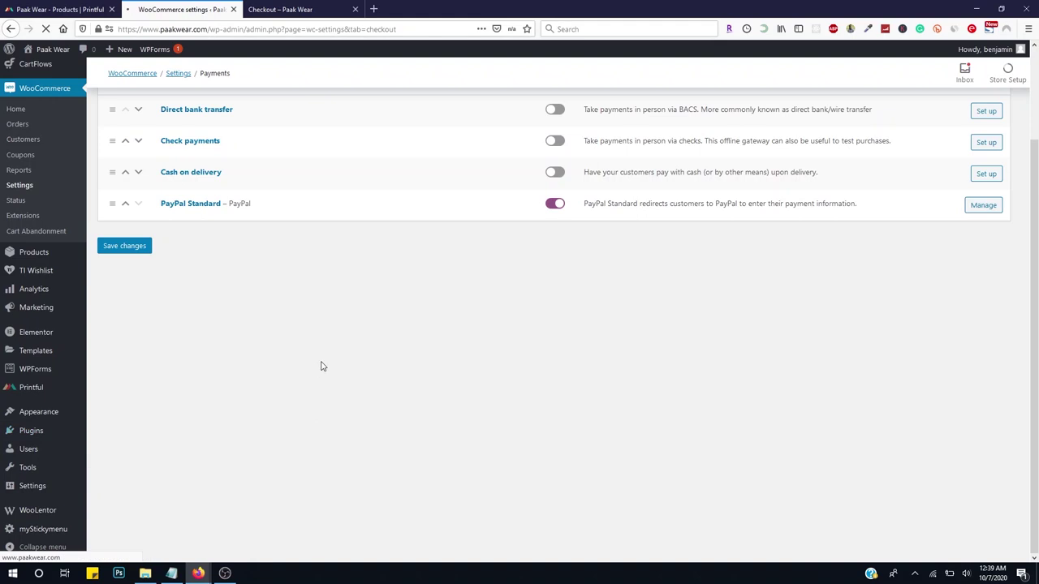
left_click(877, 108)
type("str")
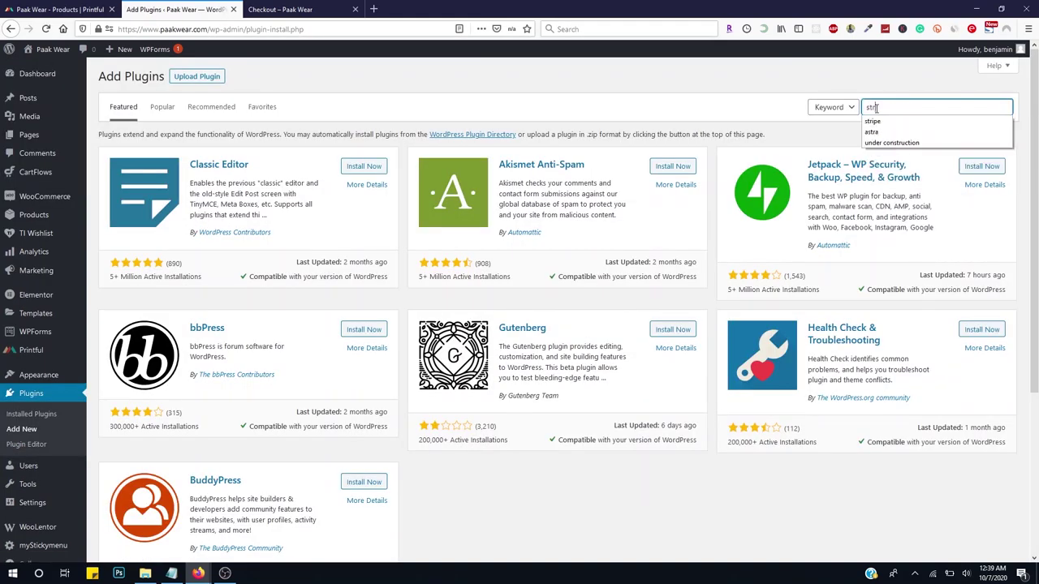
type("ipe")
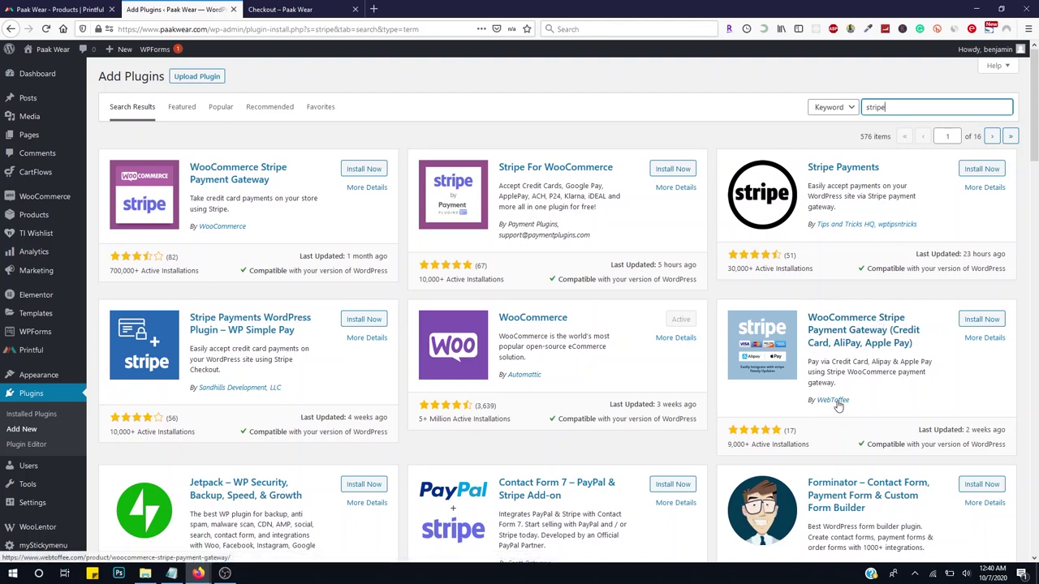
left_click(972, 325)
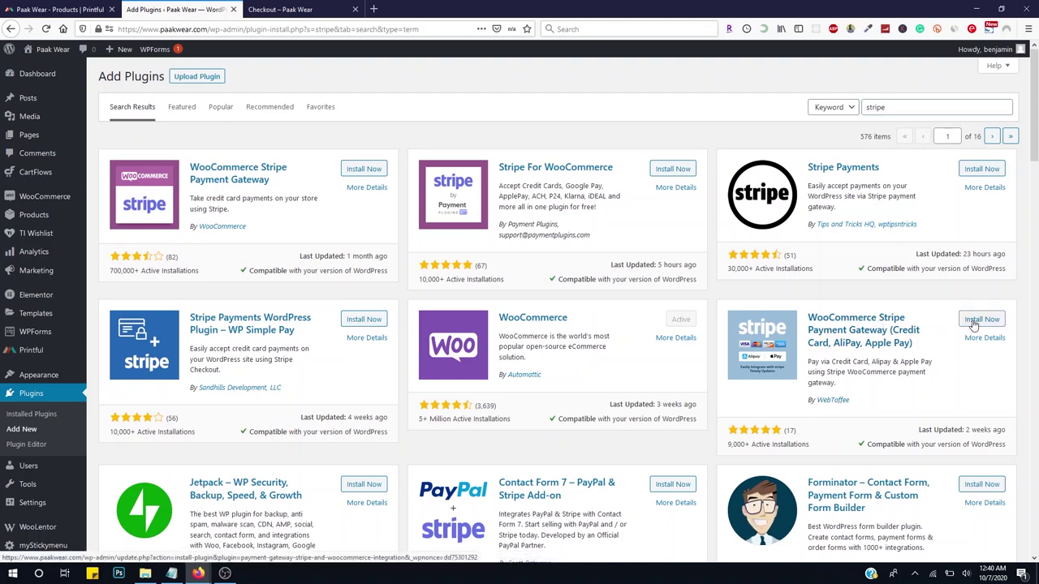
type("flutterwave")
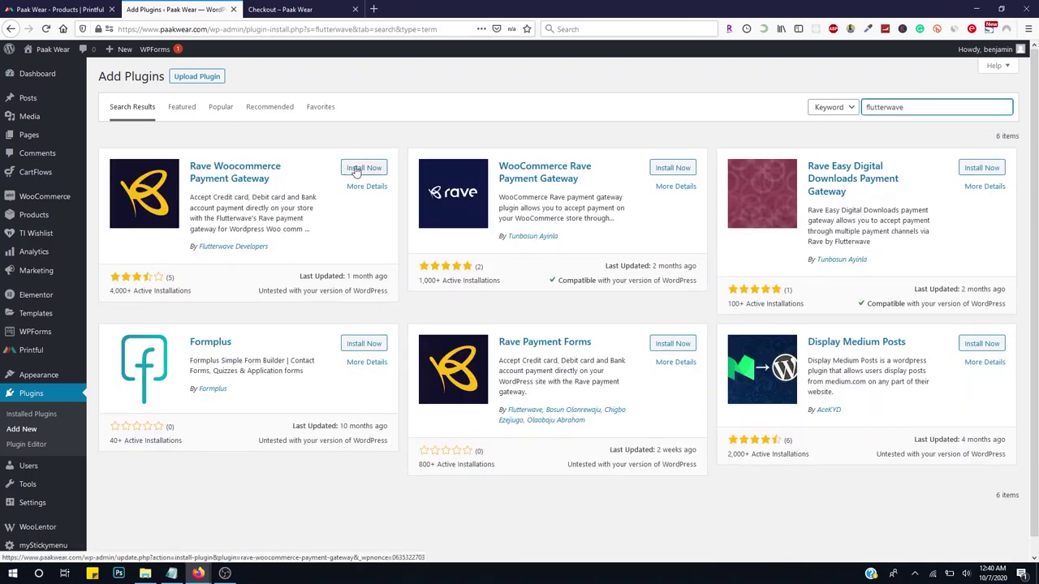
left_click(354, 169)
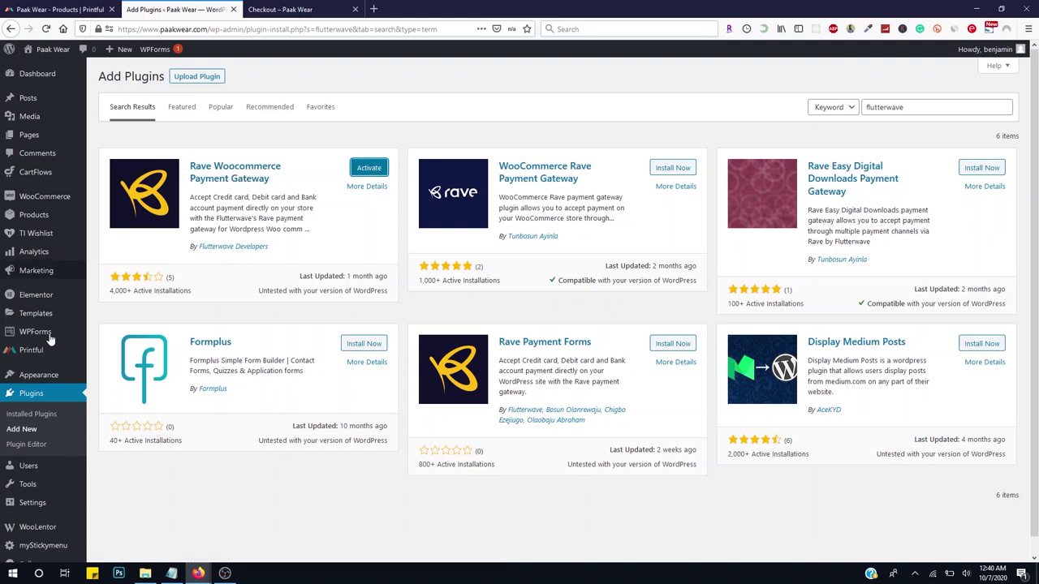
Bulk-activate the Rave and Stripe payment gateway plugins in Installed Plugins.
left_click(33, 416)
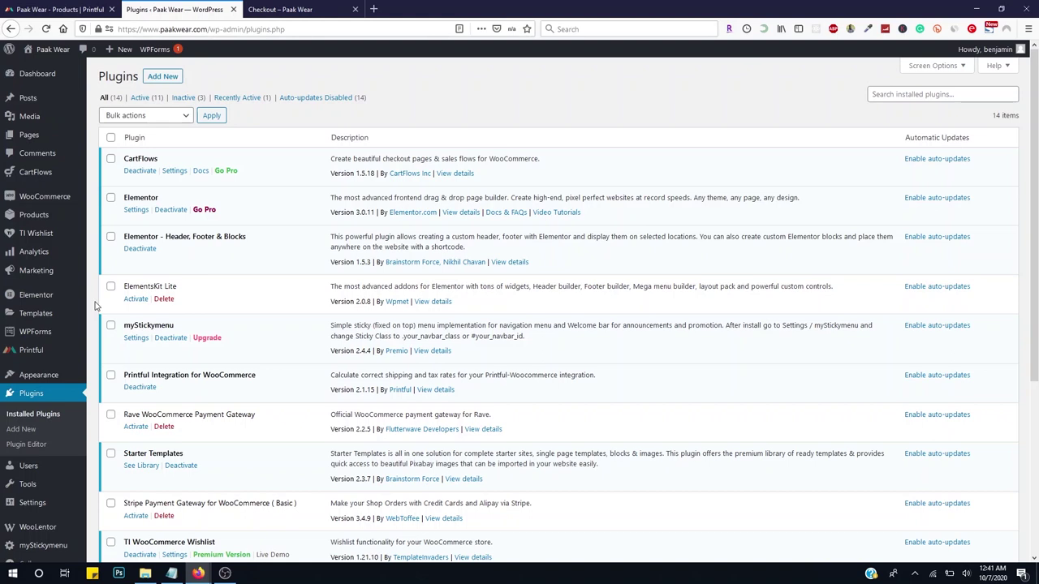
scroll(95, 311, "down", 5)
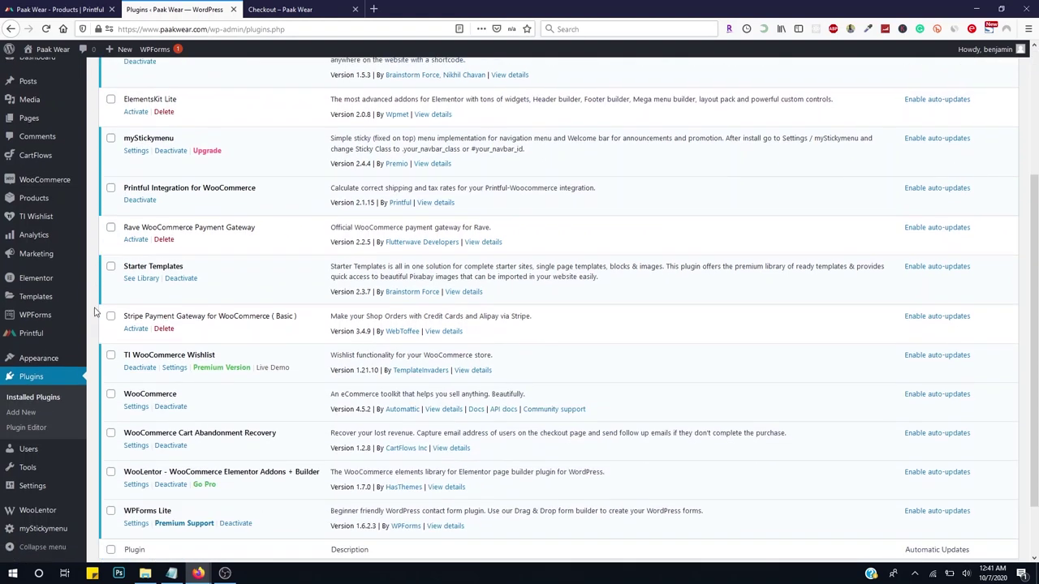
left_click(110, 195)
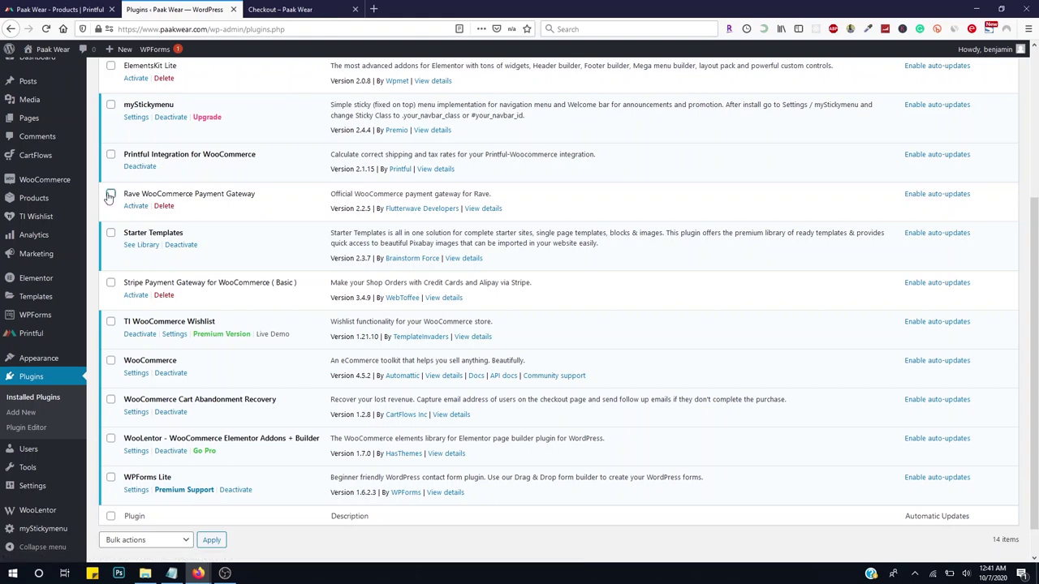
left_click(111, 284)
scroll(162, 454, "down", 1)
left_click(142, 504)
left_click(116, 412)
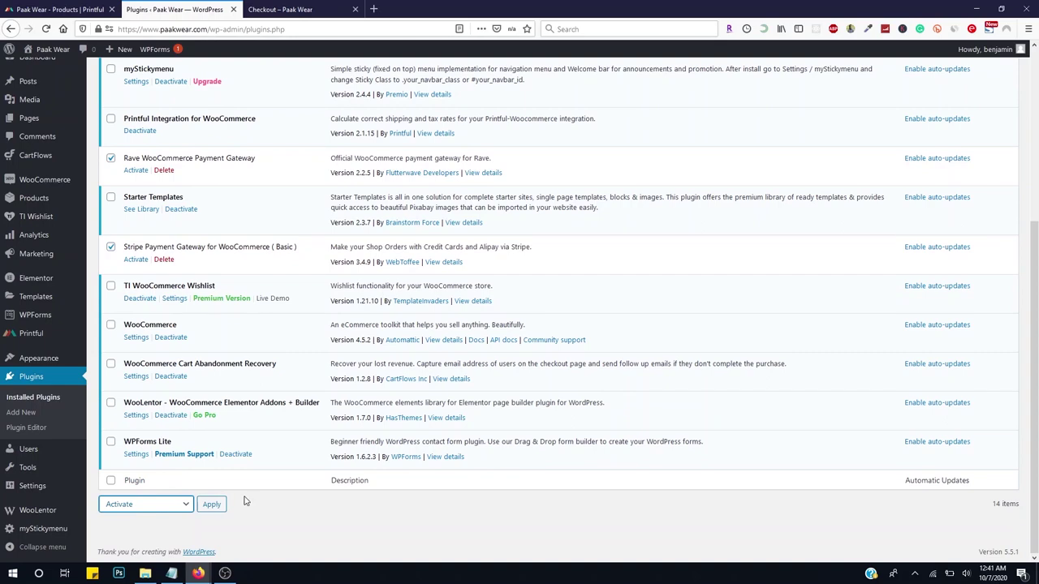
left_click(210, 505)
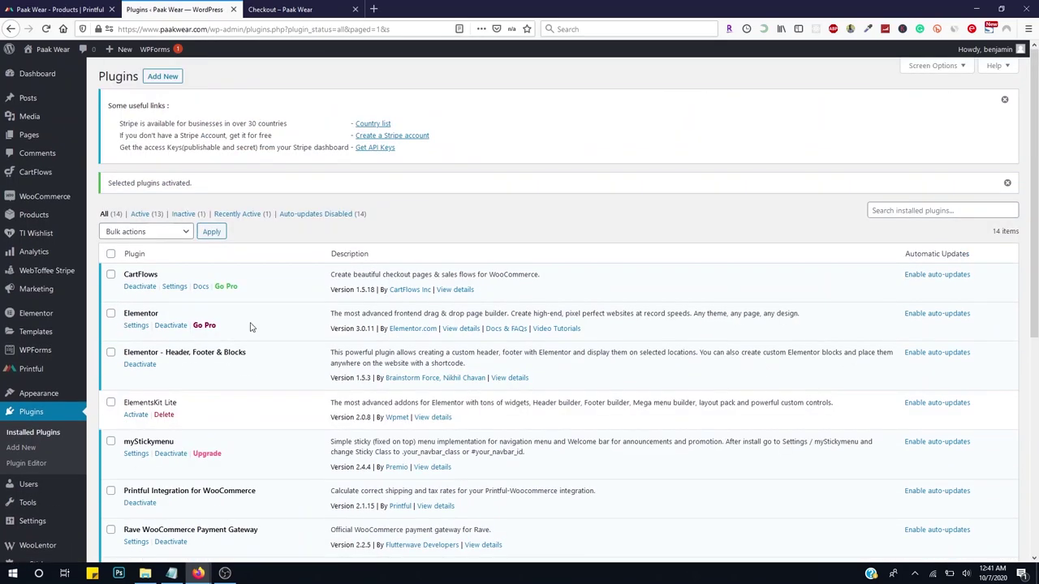
scroll(297, 295, "down", 5)
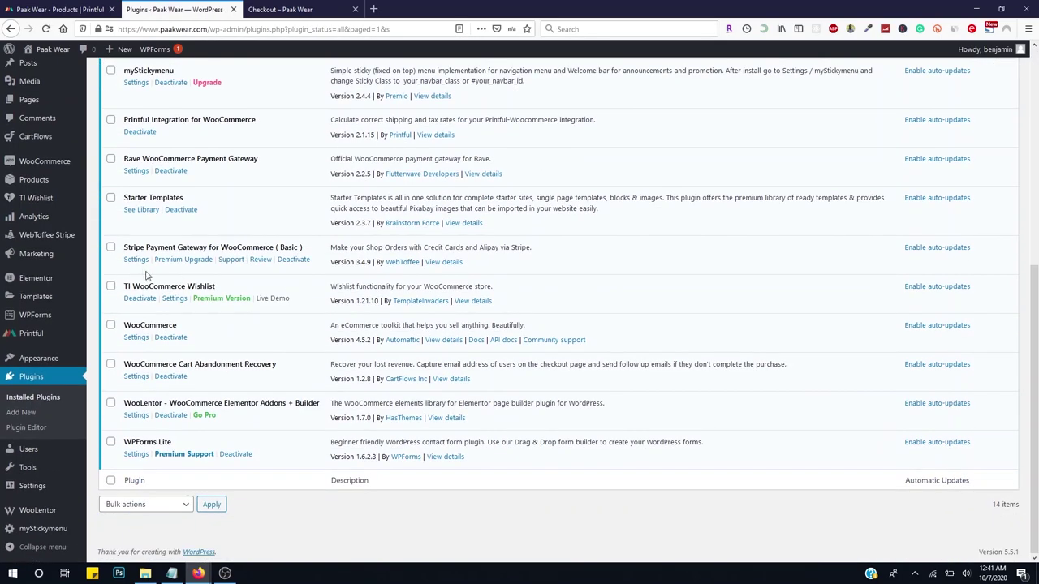
In WebToffee Stripe settings, try Live Mode, then set Transaction Mode back to Test Mode.
left_click(136, 260)
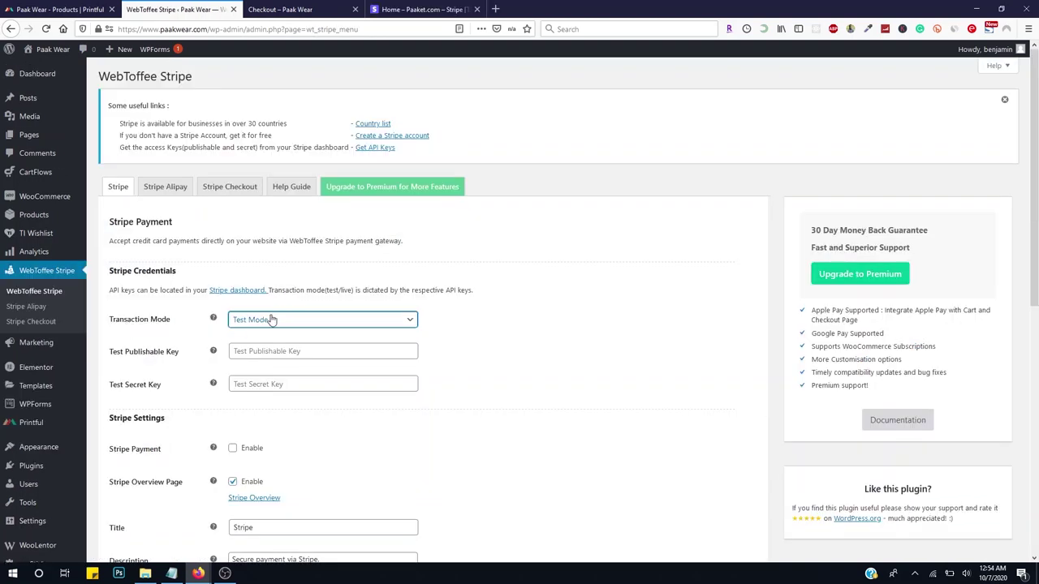
left_click(272, 320)
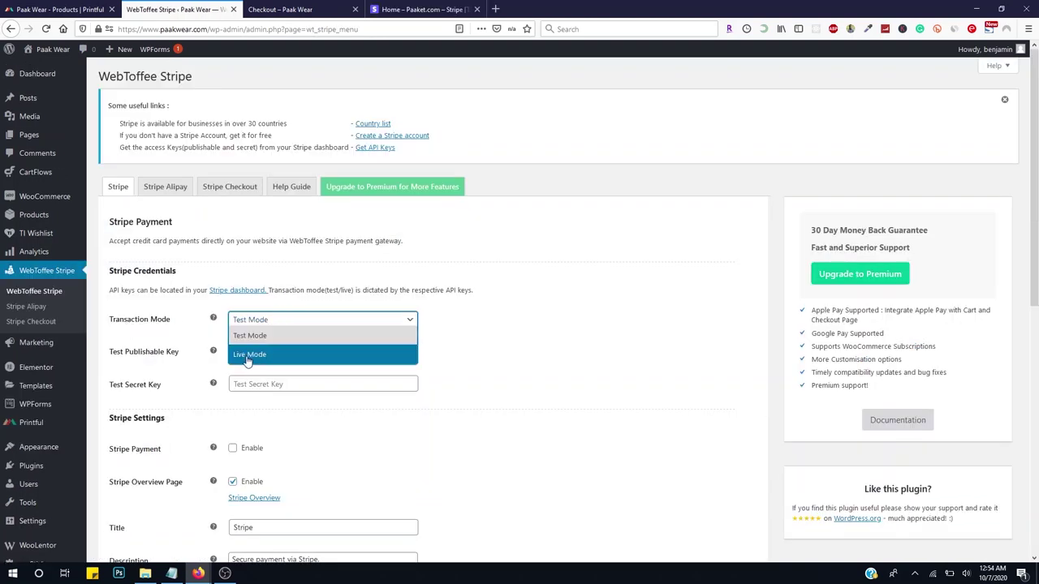
left_click(247, 357)
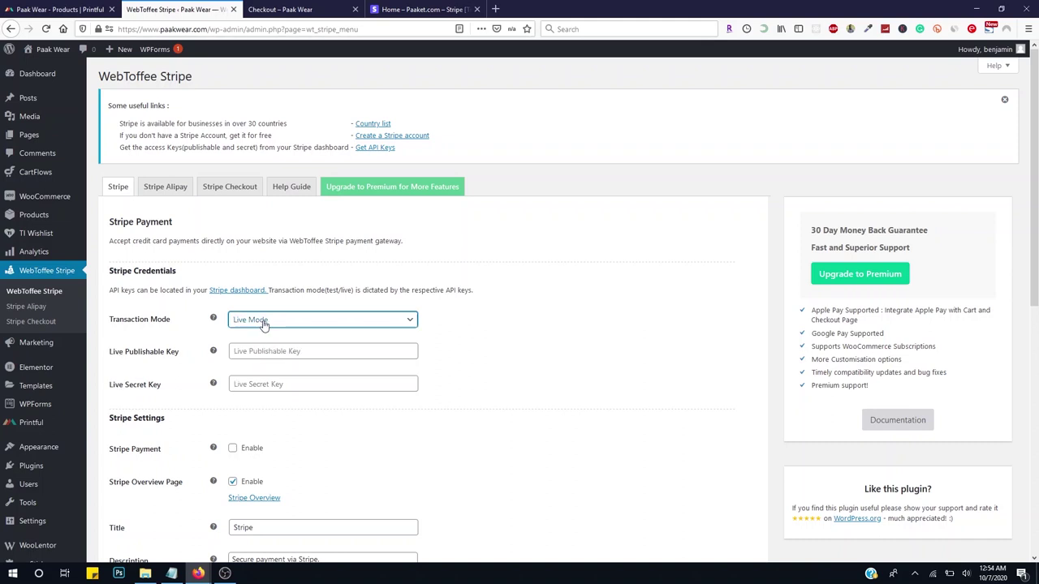
left_click(265, 324)
left_click(260, 336)
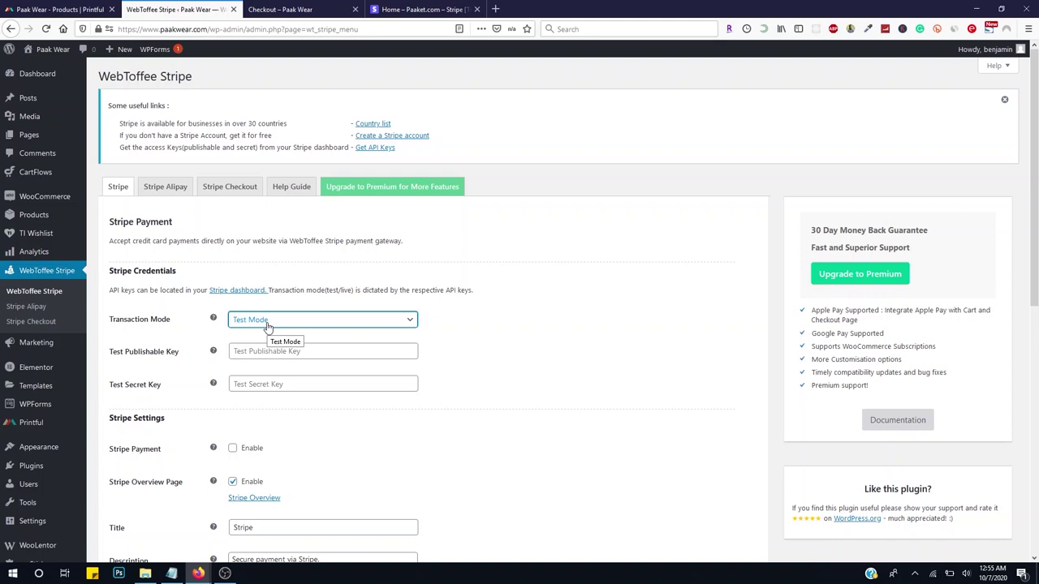
left_click(268, 326)
left_click(251, 334)
left_click(253, 341)
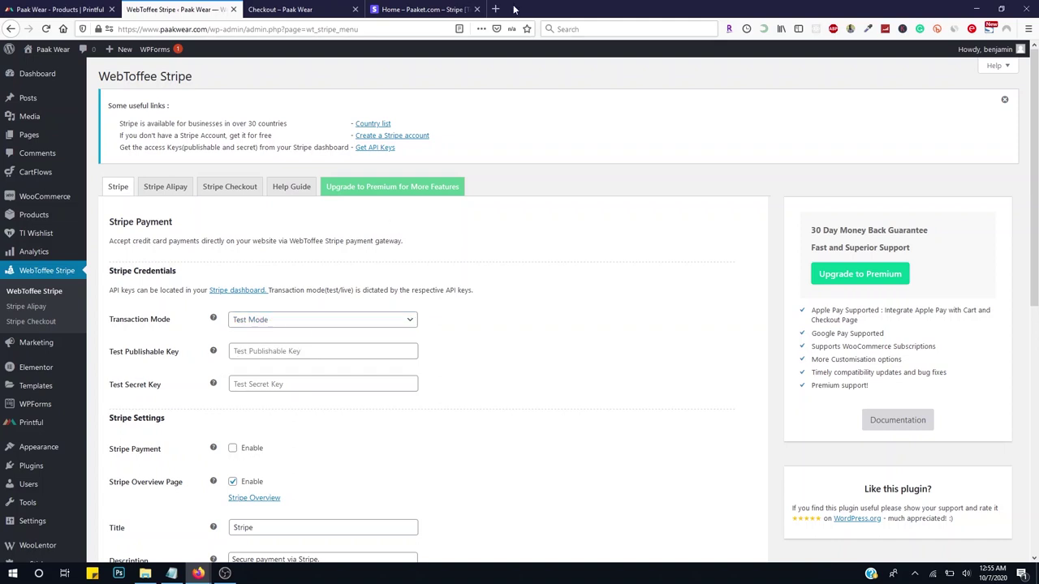
left_click(418, 9)
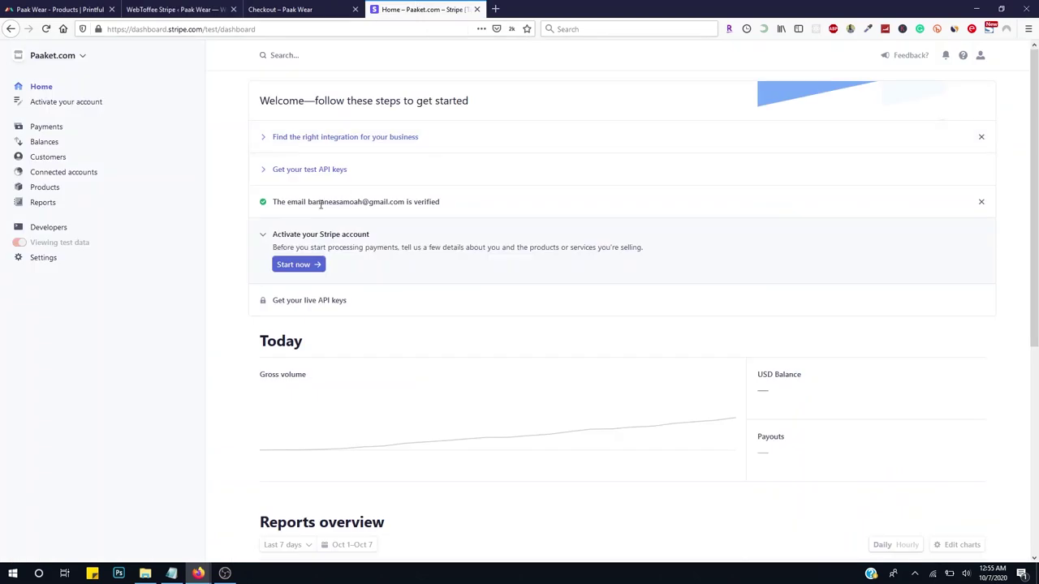
Copy the secret test key from Stripe's Developers > API keys into Test Secret Key.
left_click(48, 228)
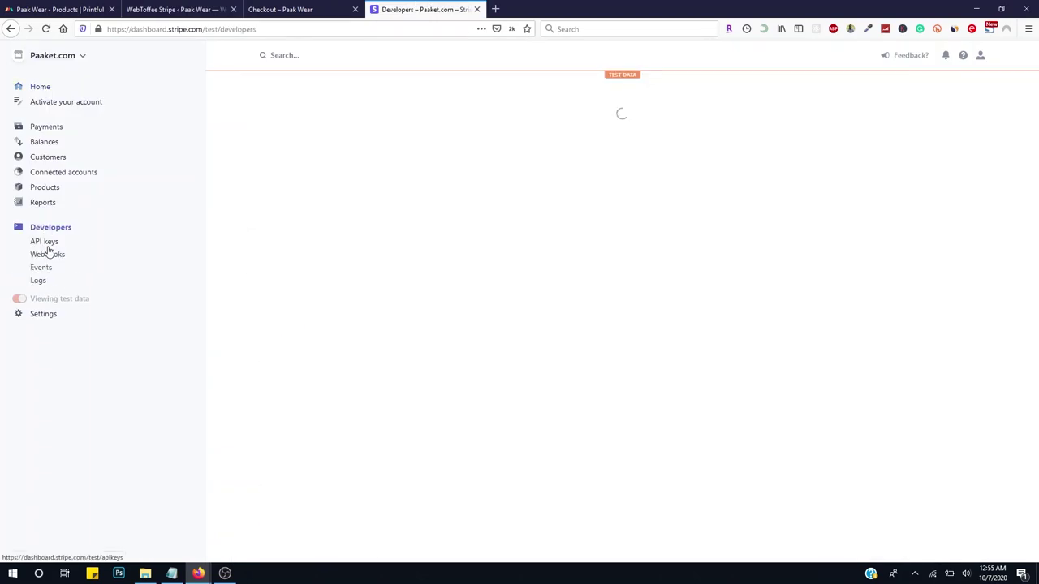
left_click(44, 243)
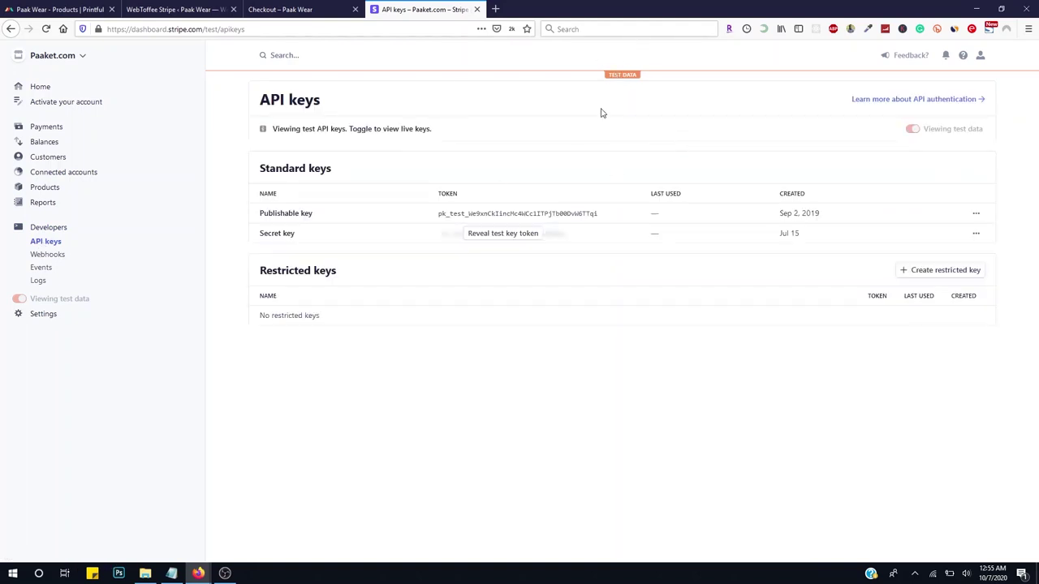
left_click(493, 235)
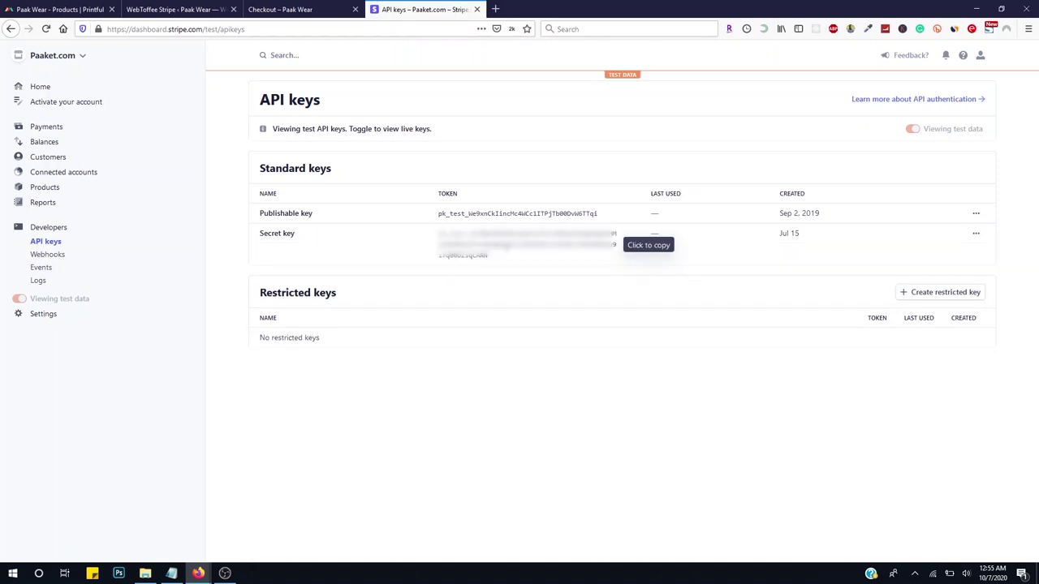
left_click(177, 9)
left_click(253, 382)
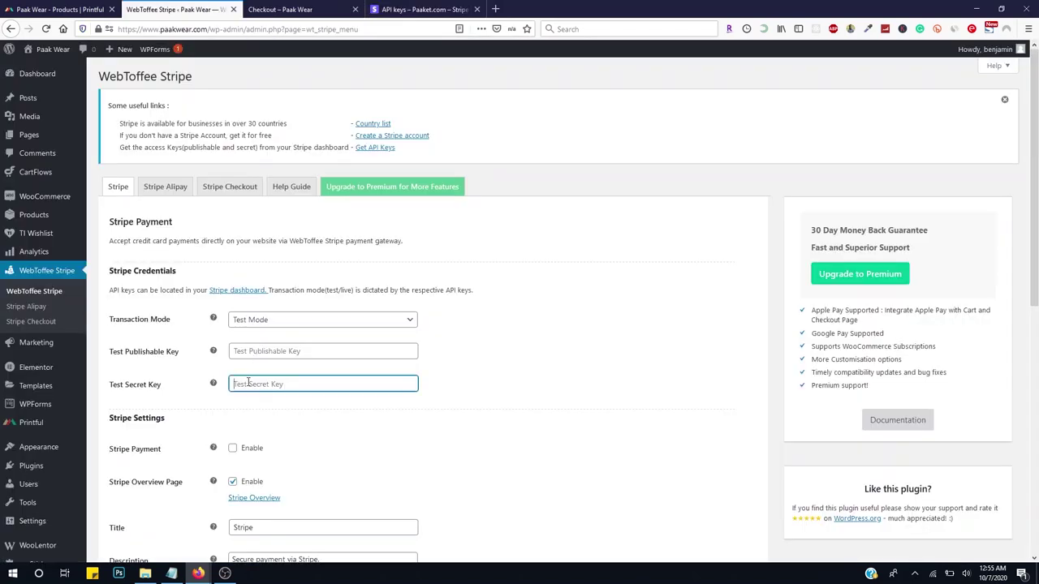
key("ctrl+v")
Paste Stripe's publishable test key into Test Publishable Key, keeping Test Mode selected.
left_click(390, 10)
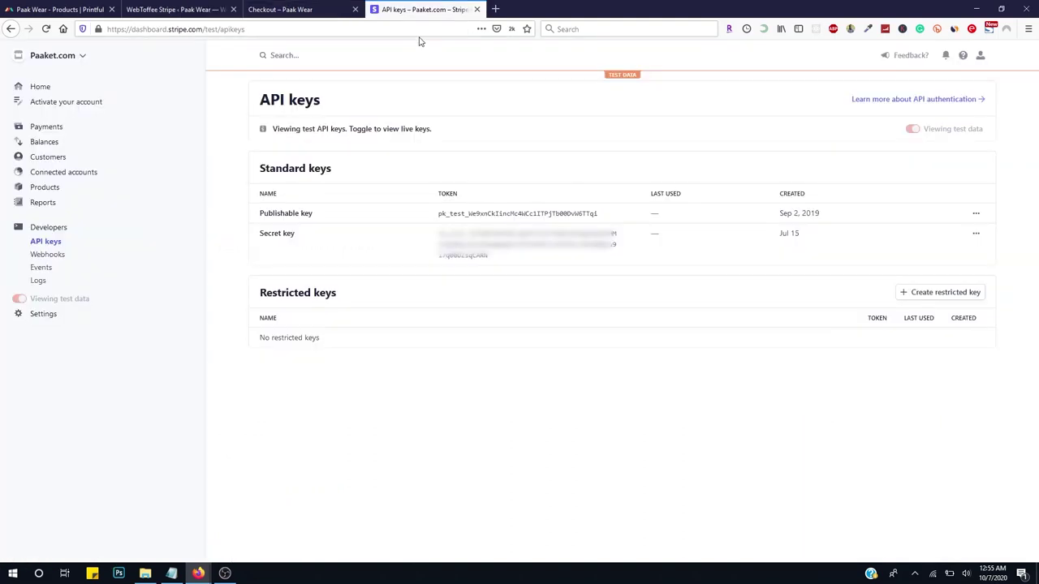
left_click(457, 214)
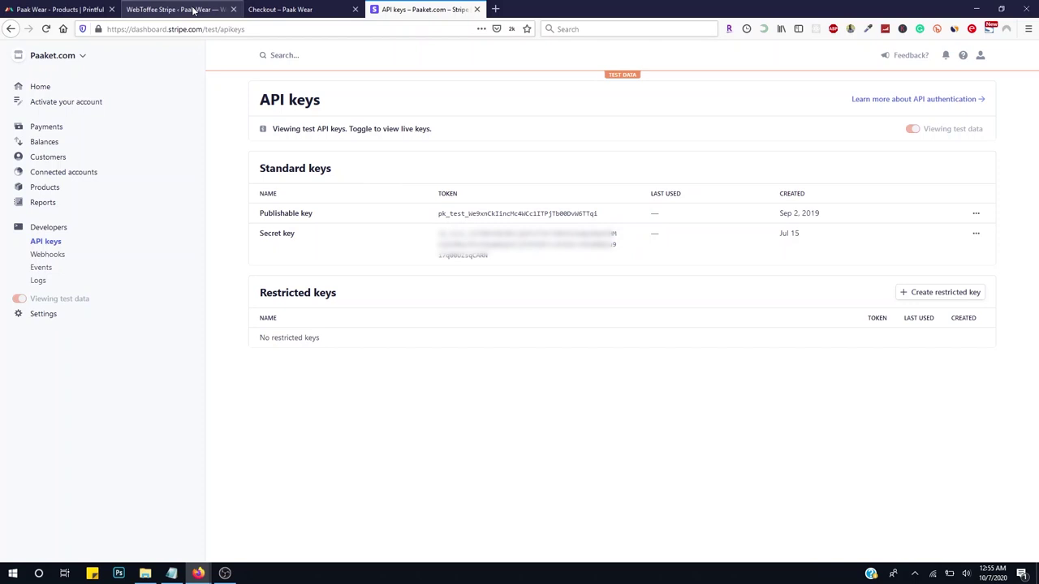
left_click(195, 11)
left_click(315, 349)
key("ctrl+v")
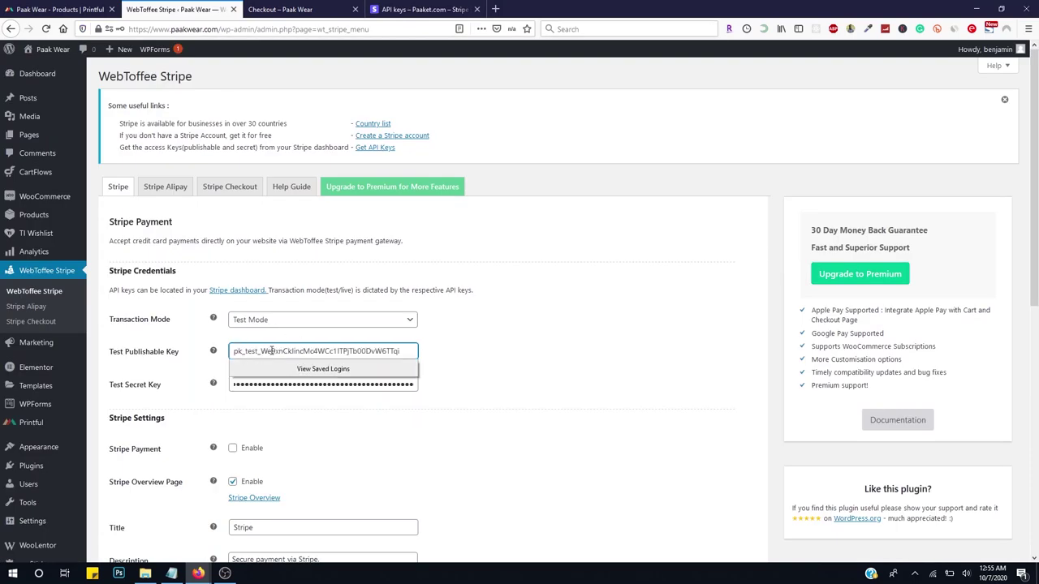
left_click(288, 320)
left_click(274, 335)
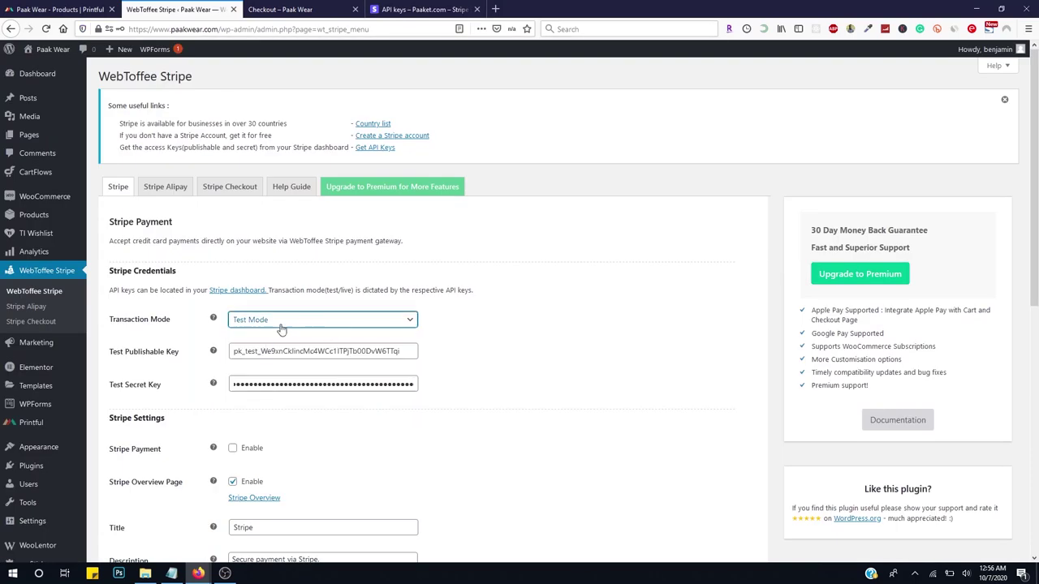
Change the Stripe payment method title from Stripe to Credit Cards.
left_click(492, 335)
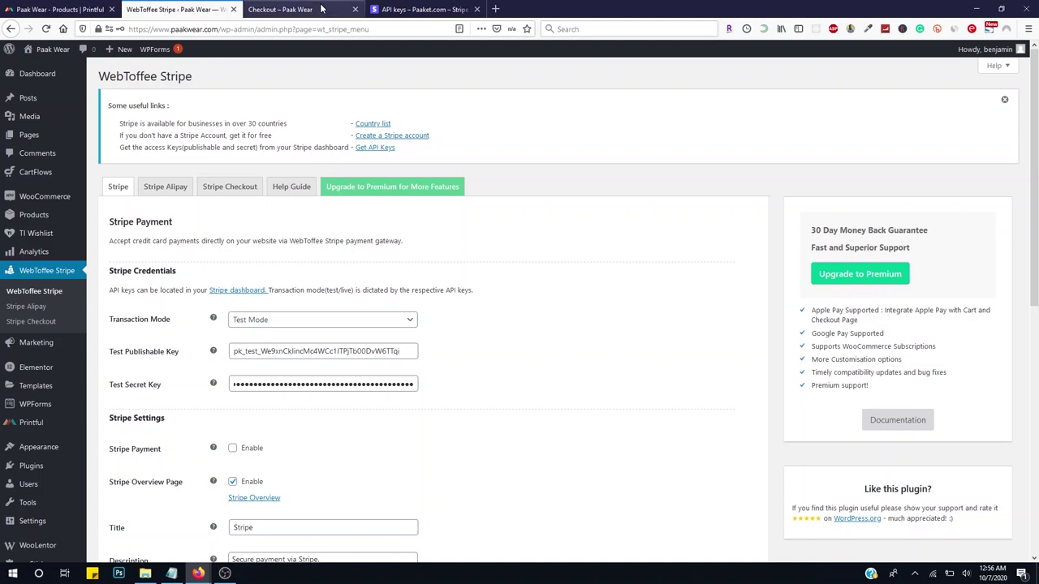
scroll(233, 233, "down", 3)
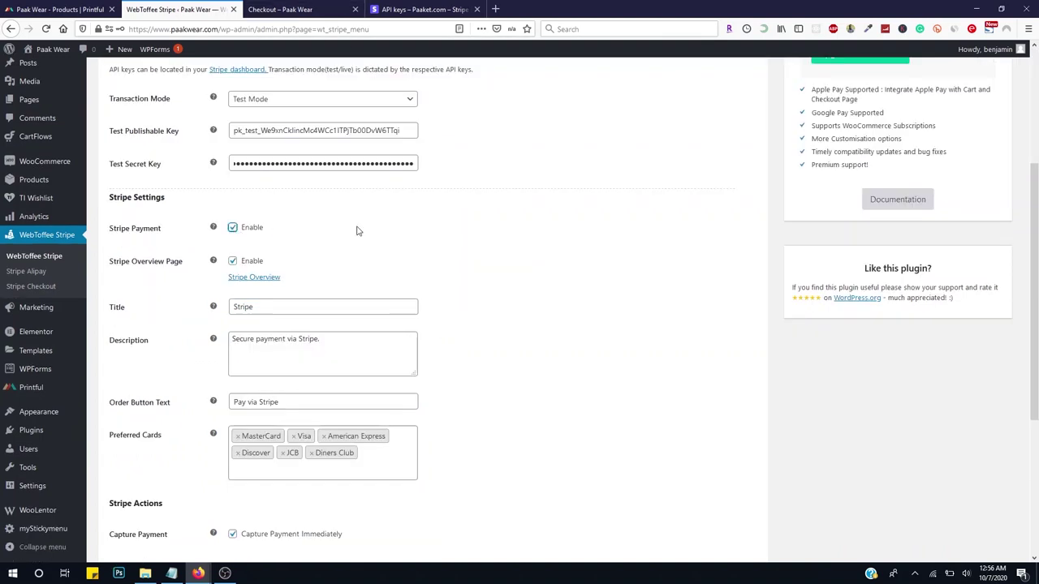
scroll(357, 231, "down", 1)
double_click(264, 253)
key("BackSpace")
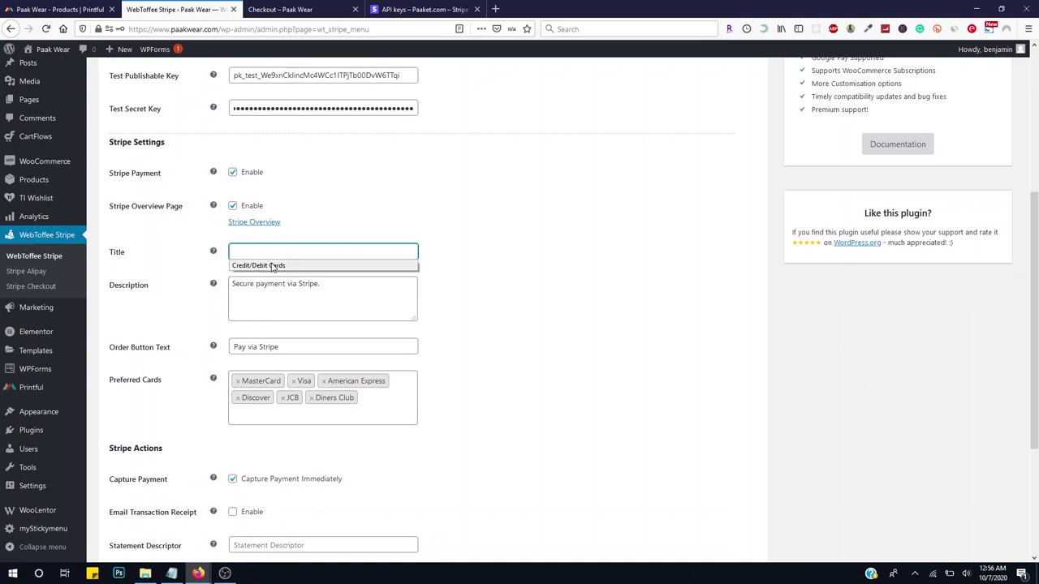
left_click(259, 263)
Set the Order Button Text to Pay Now and save the Stripe settings.
scroll(307, 298, "down", 1)
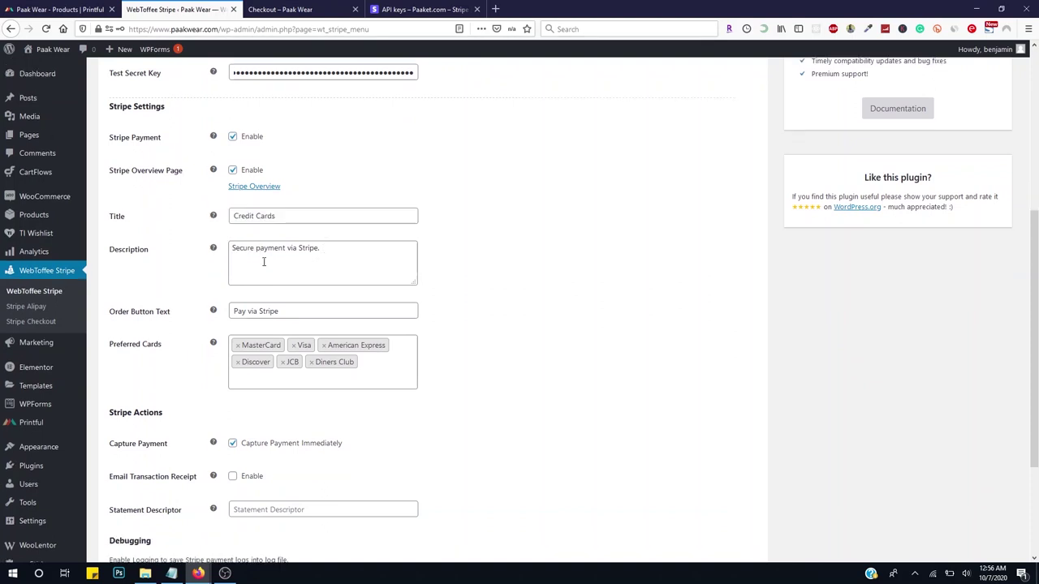
triple_click(282, 311)
type("Pay Now")
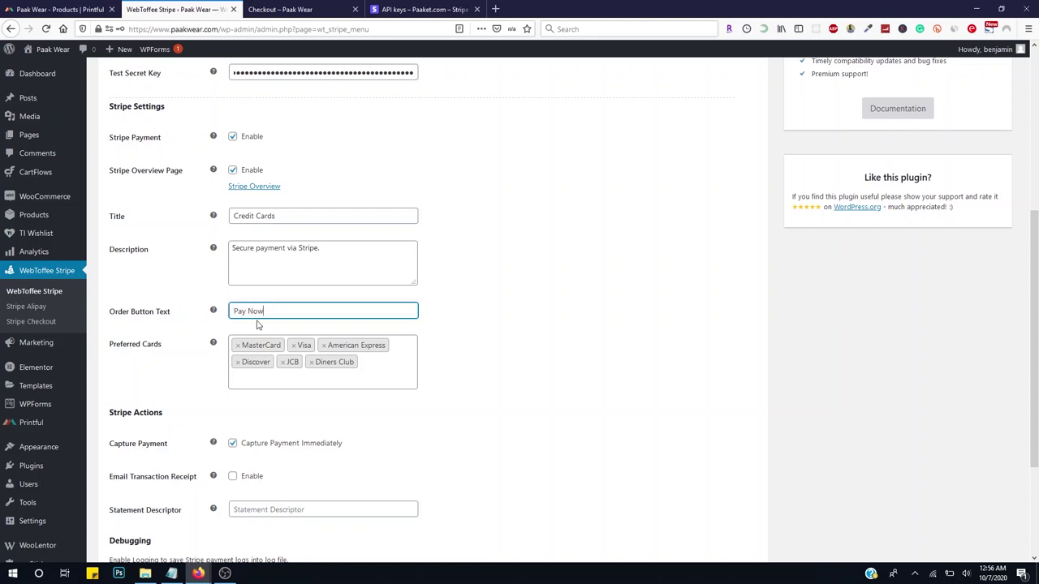
scroll(258, 325, "down", 4)
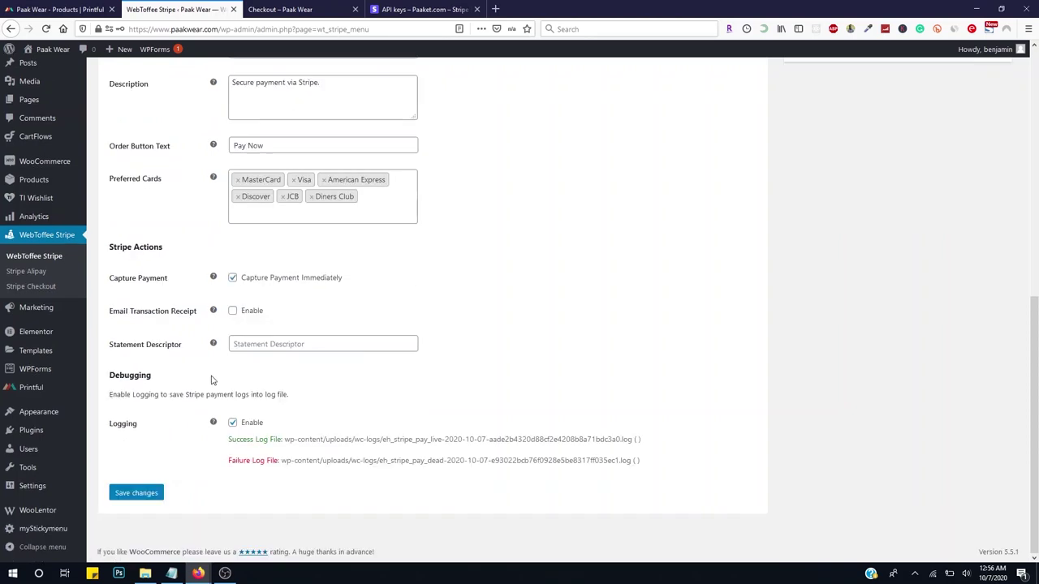
left_click(138, 494)
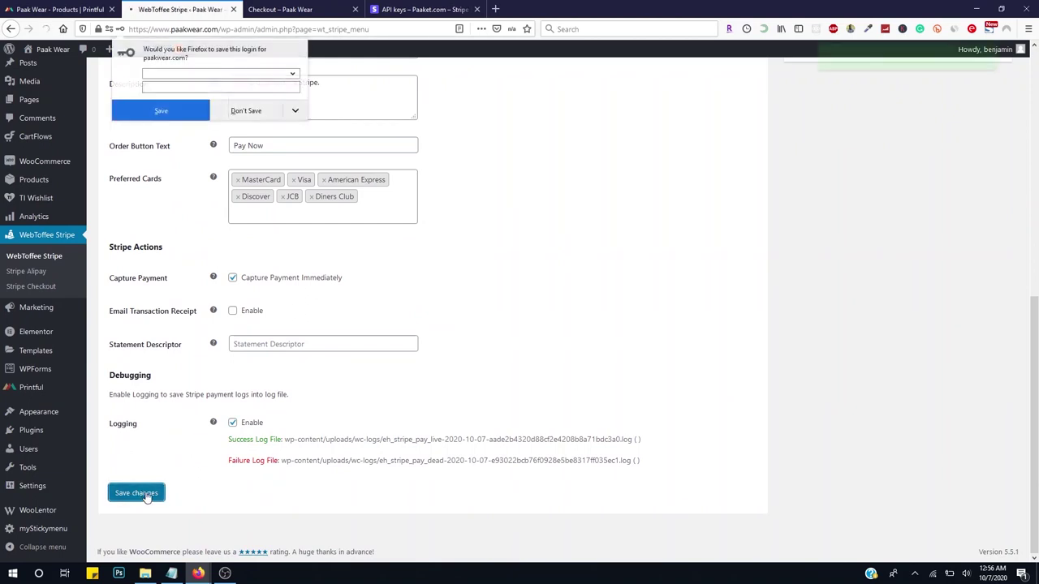
mouse_move(43, 197)
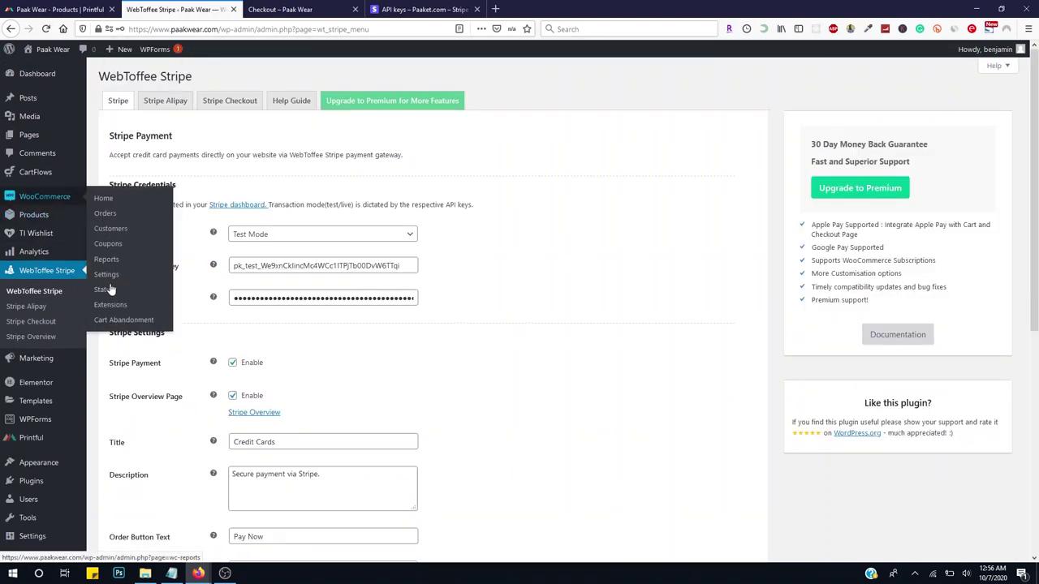
left_click(276, 10)
left_click(46, 29)
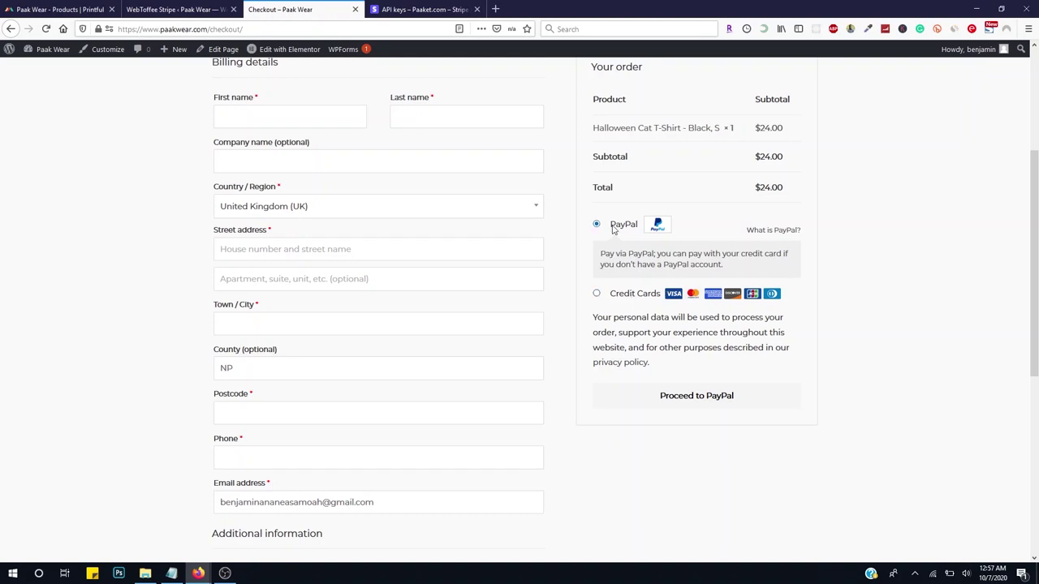
left_click(597, 296)
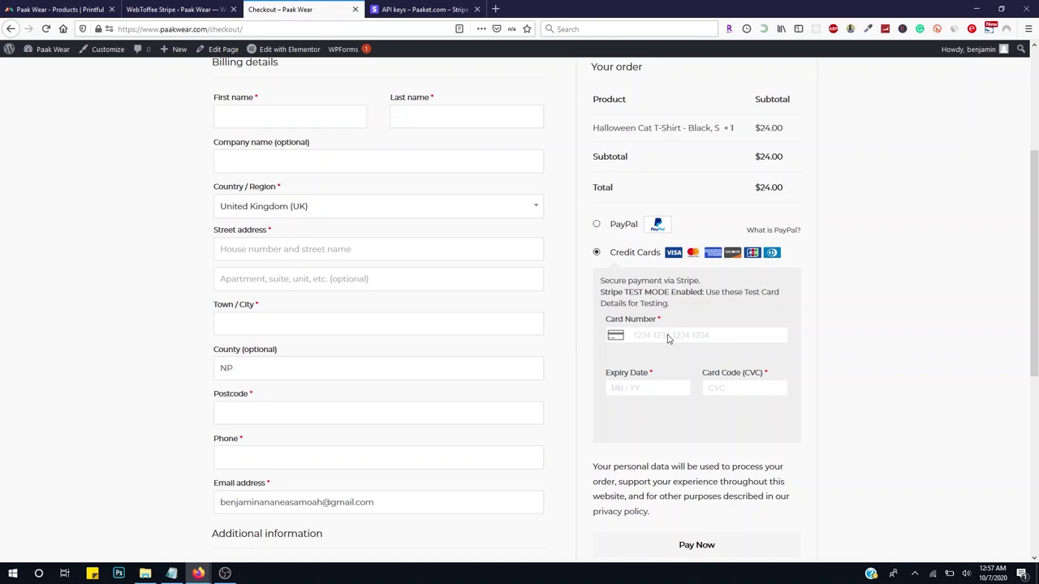
scroll(653, 345, "down", 2)
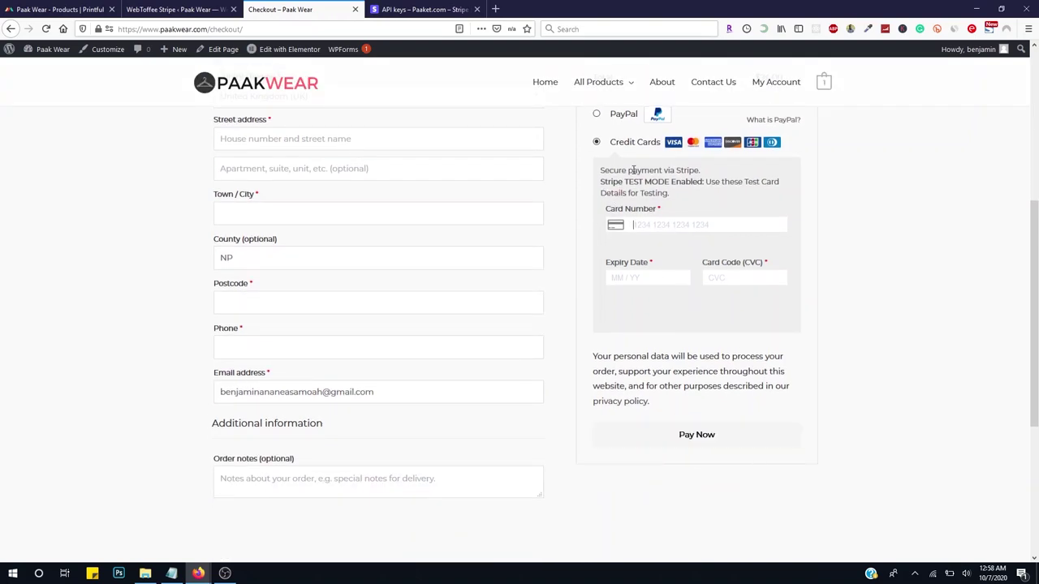
left_click(615, 115)
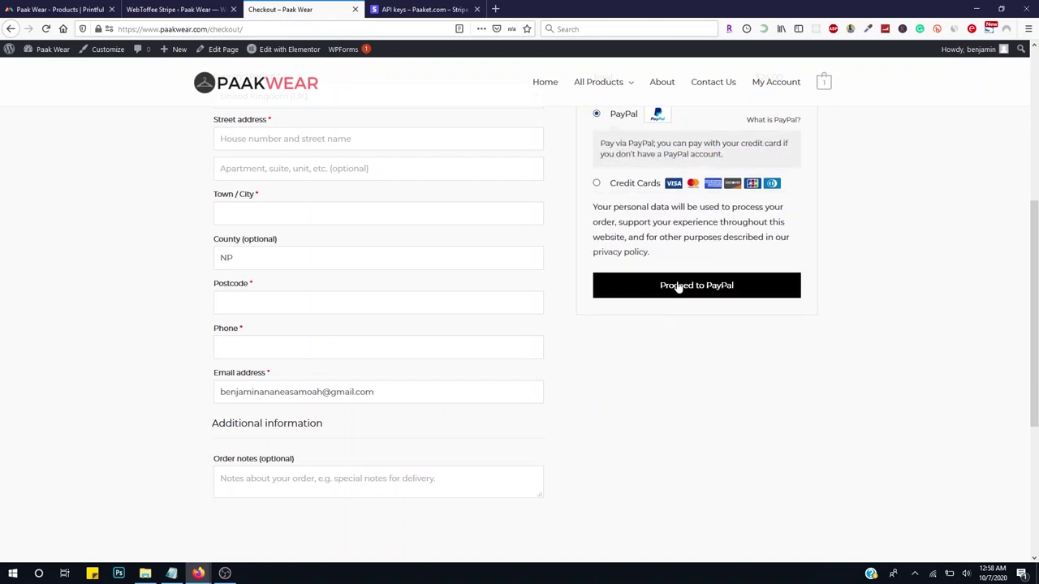
scroll(621, 262, "up", 1)
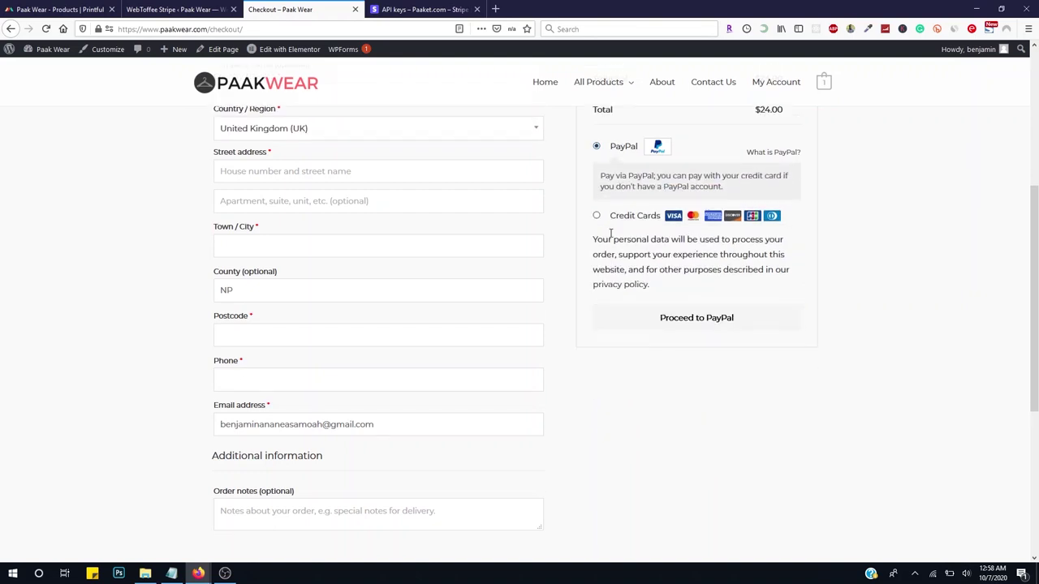
scroll(621, 272, "up", 5)
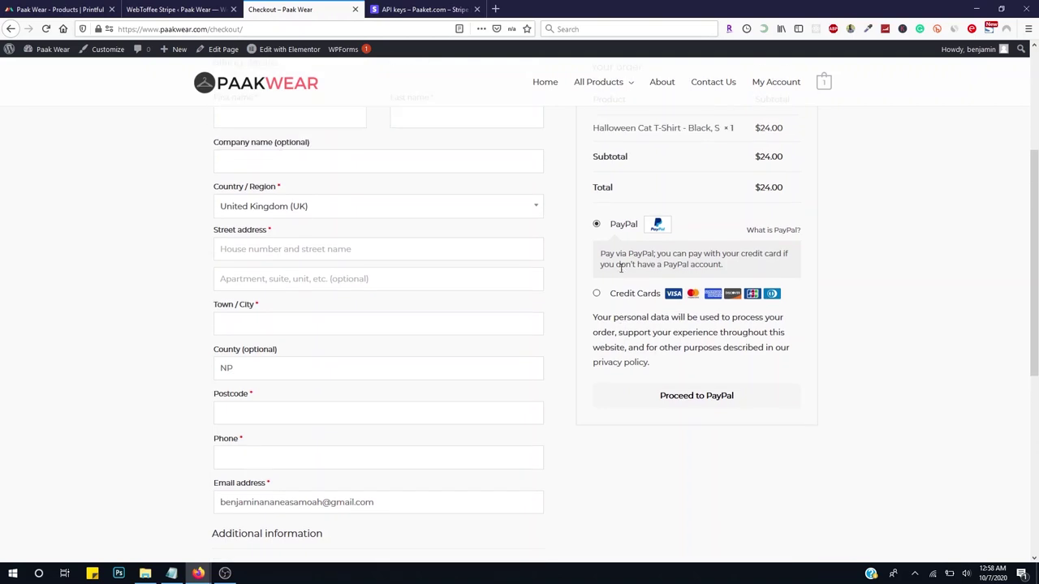
left_click(160, 9)
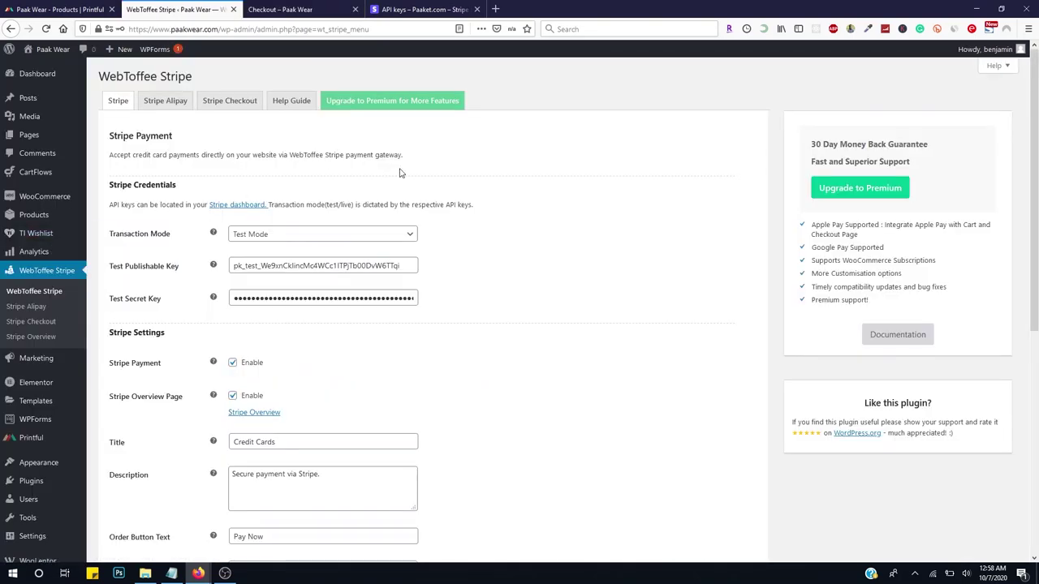
Open the Rave payment gateway's Settings from the installed plugins list.
left_click(36, 484)
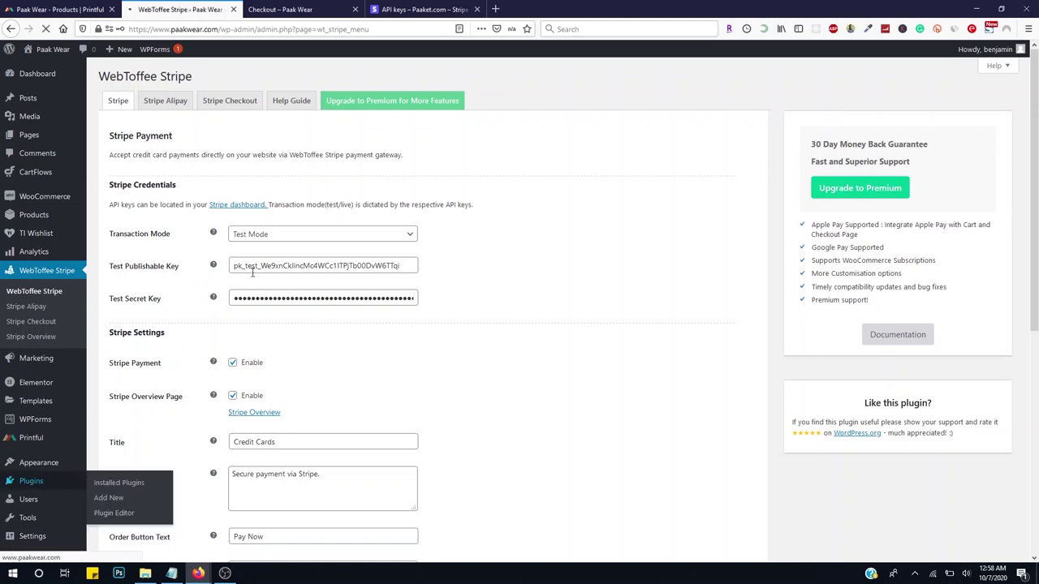
scroll(144, 329, "down", 3)
left_click(136, 337)
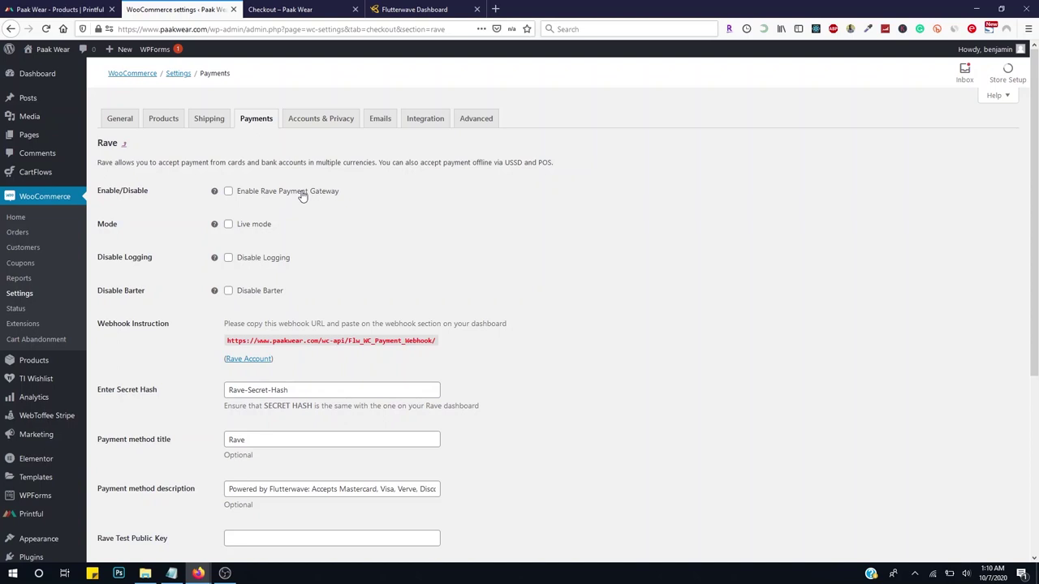
Enable Rave live mode and set its description to 'Pay with Visa, Mastercard, and MoMo'.
left_click(257, 228)
scroll(292, 272, "down", 5)
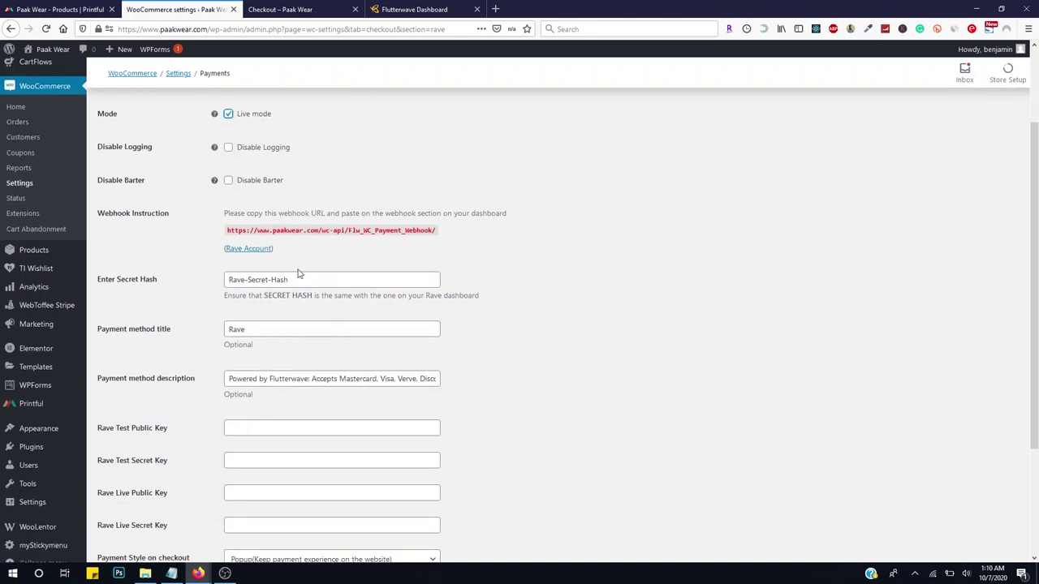
left_click_drag(228, 221, 535, 228)
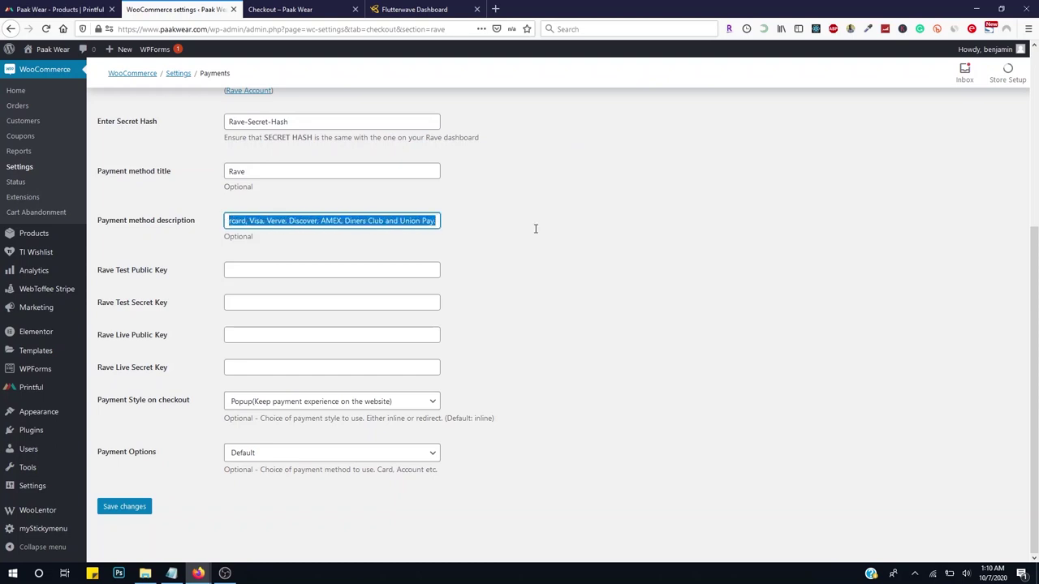
key("BackSpace")
left_click(312, 220)
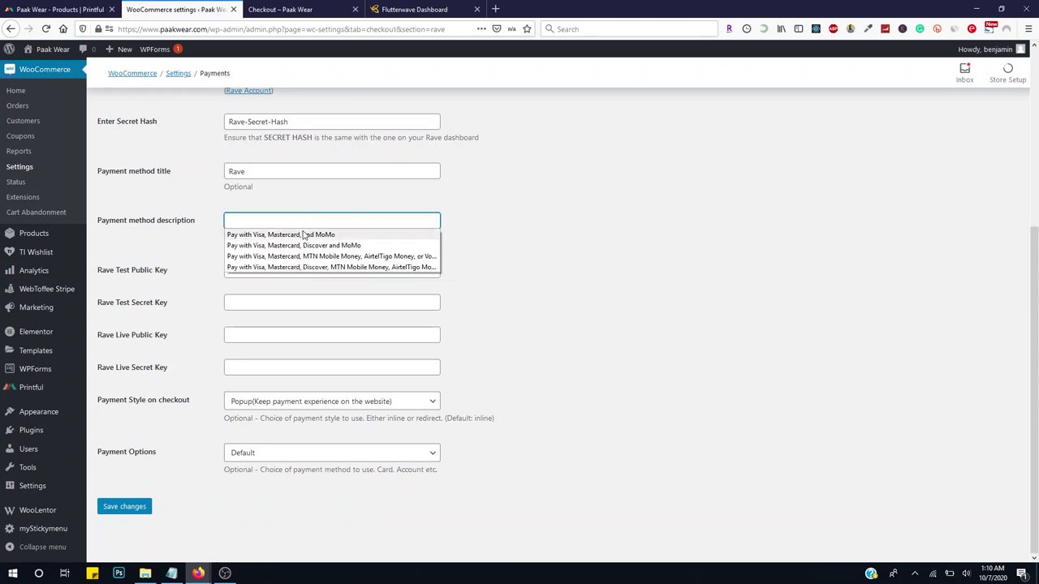
left_click(301, 234)
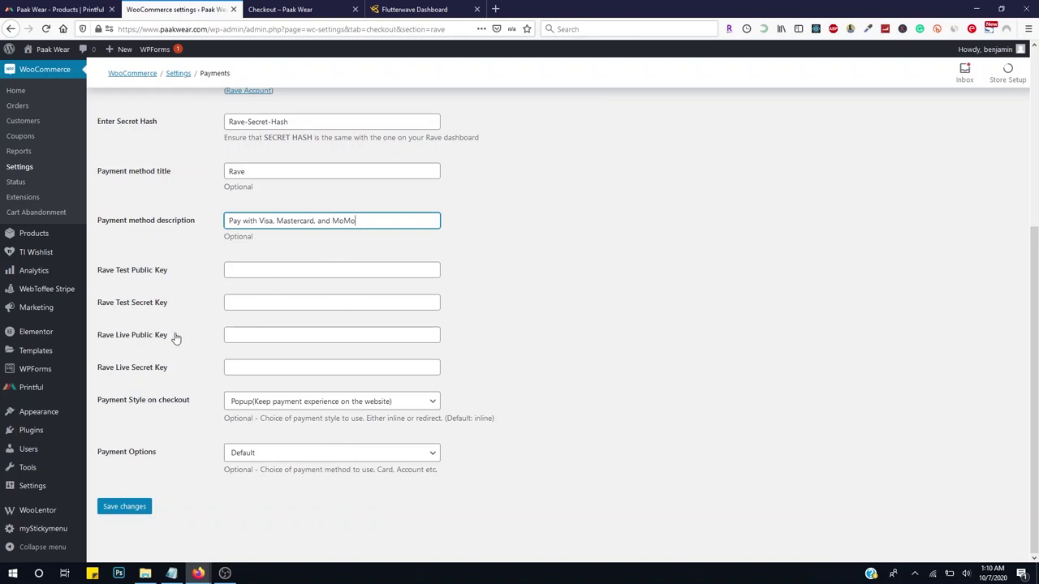
left_click(408, 9)
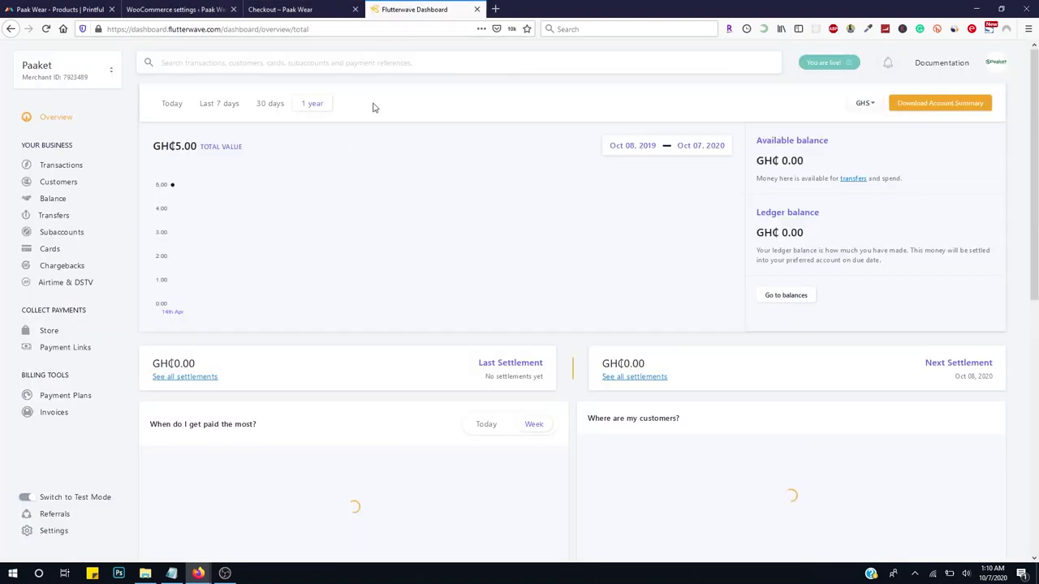
Copy the Flutterwave live public key into Rave Live Public Key.
left_click(53, 531)
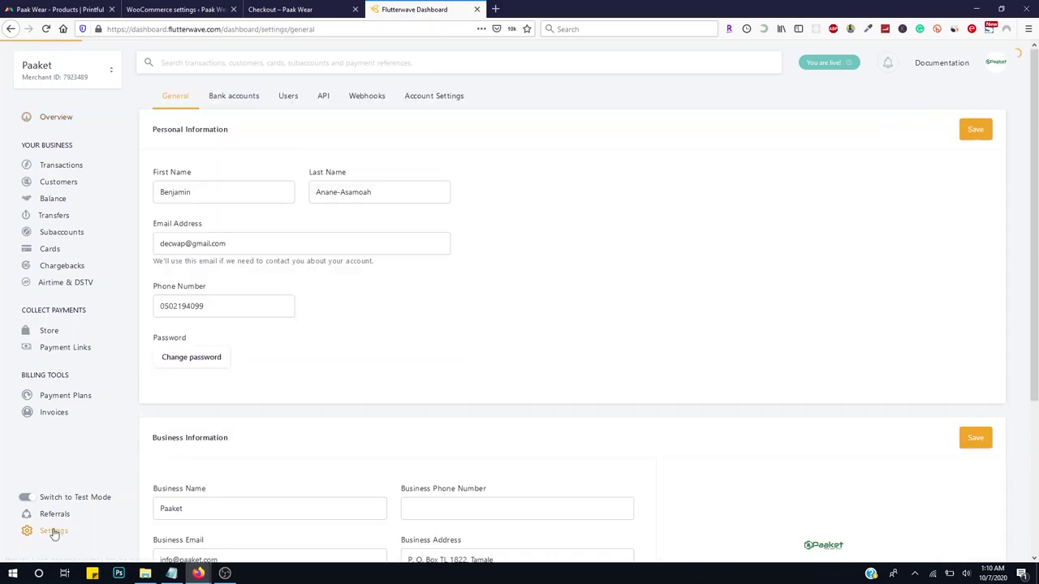
left_click(329, 103)
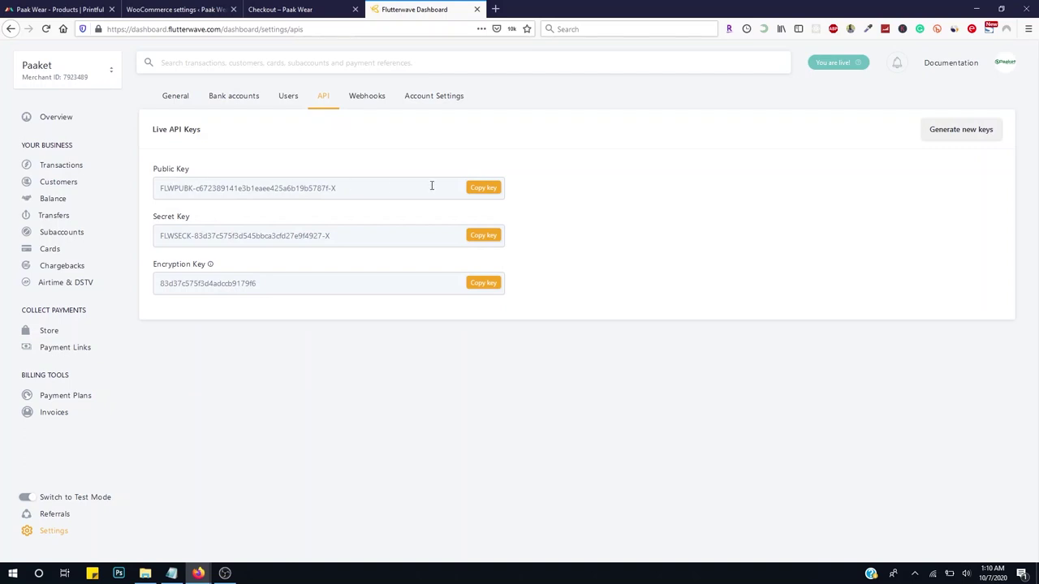
left_click(489, 189)
left_click(488, 189)
left_click(175, 9)
left_click(257, 335)
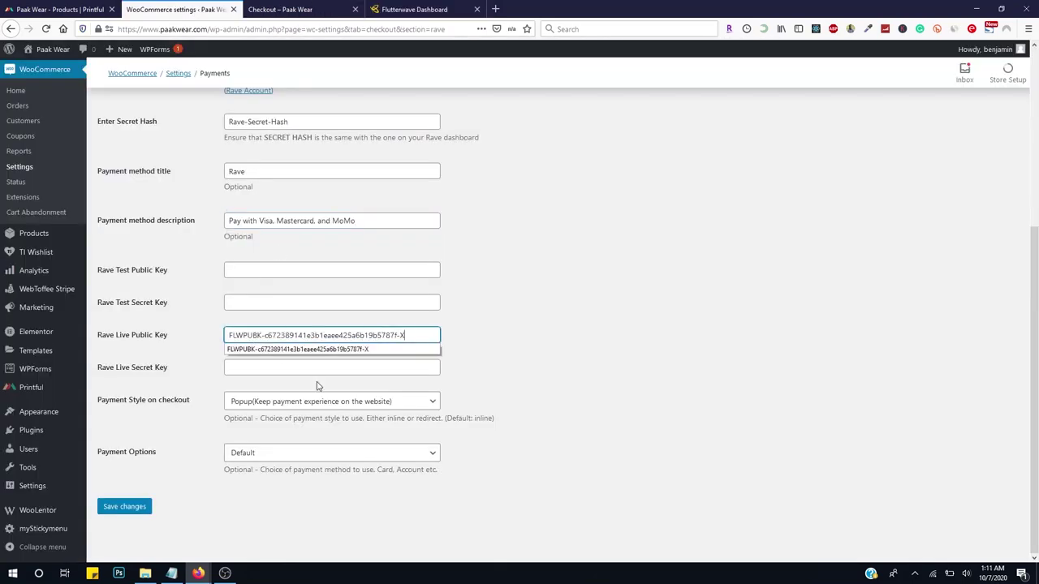
Paste the Flutterwave live secret key into Rave Live Secret Key and save the settings.
left_click(414, 9)
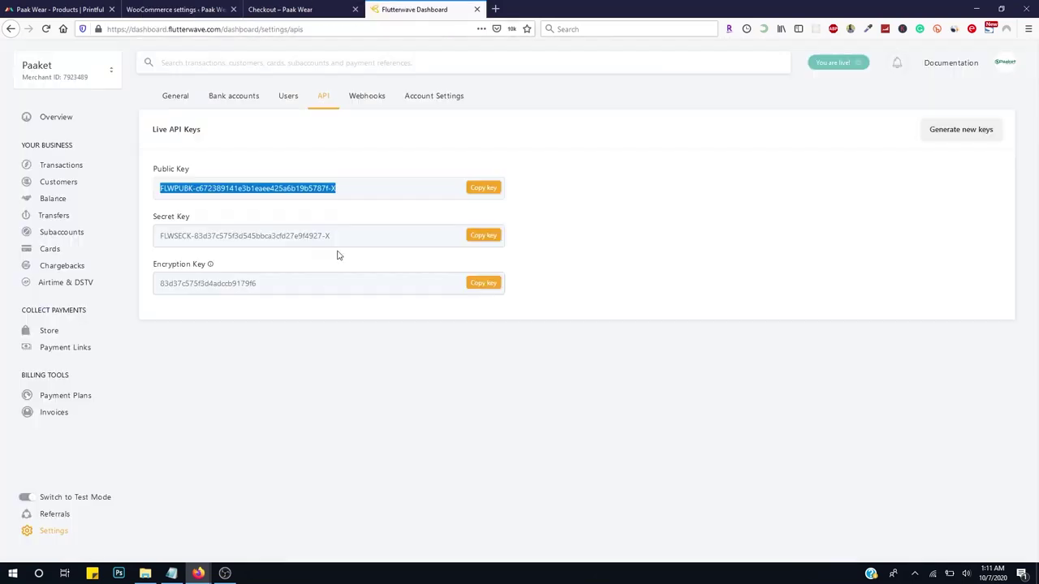
left_click(480, 237)
left_click(181, 9)
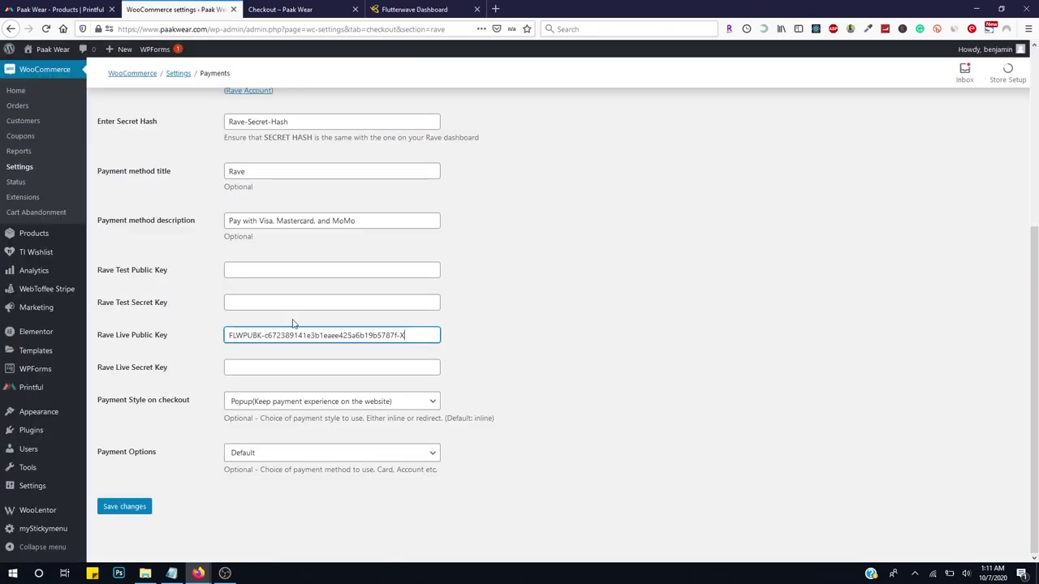
left_click(263, 368)
key("ctrl+v")
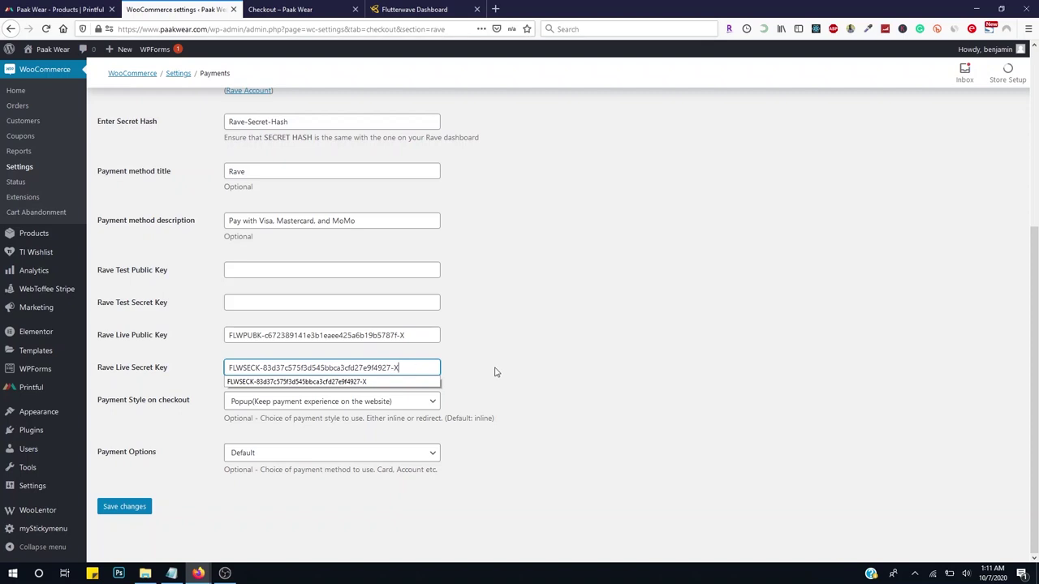
left_click(496, 373)
left_click(124, 508)
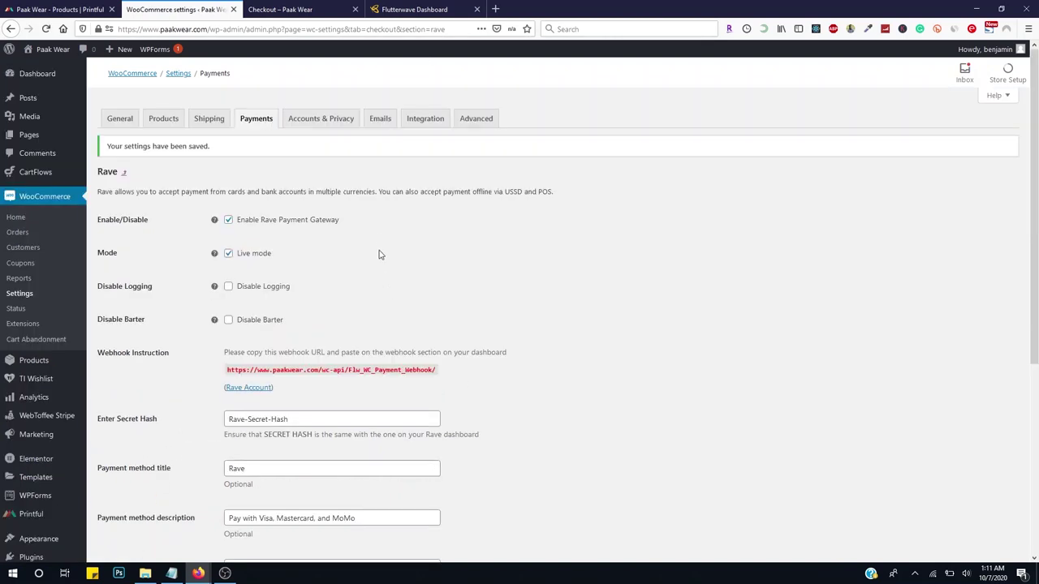
Reload the store checkout, select Rave as payment method, and close the Flutterwave Dashboard tab.
left_click(276, 9)
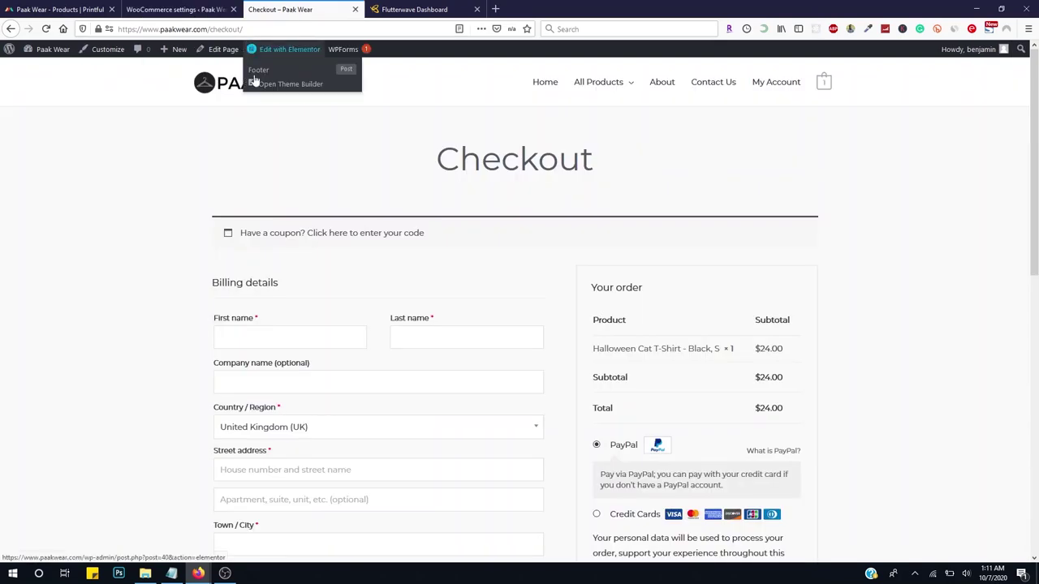
key("F5")
scroll(568, 357, "down", 3)
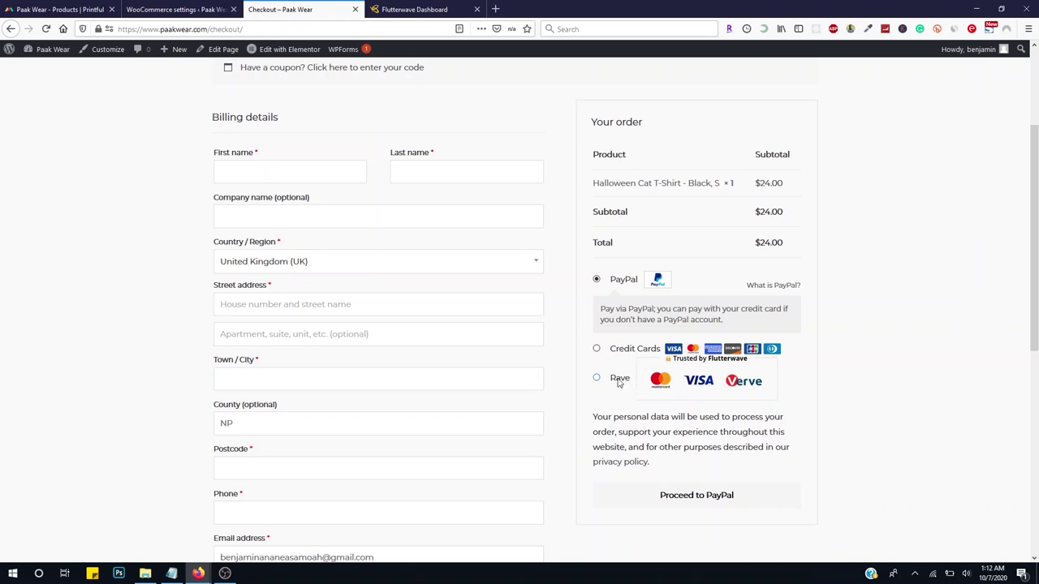
left_click(621, 381)
scroll(418, 217, "up", 2)
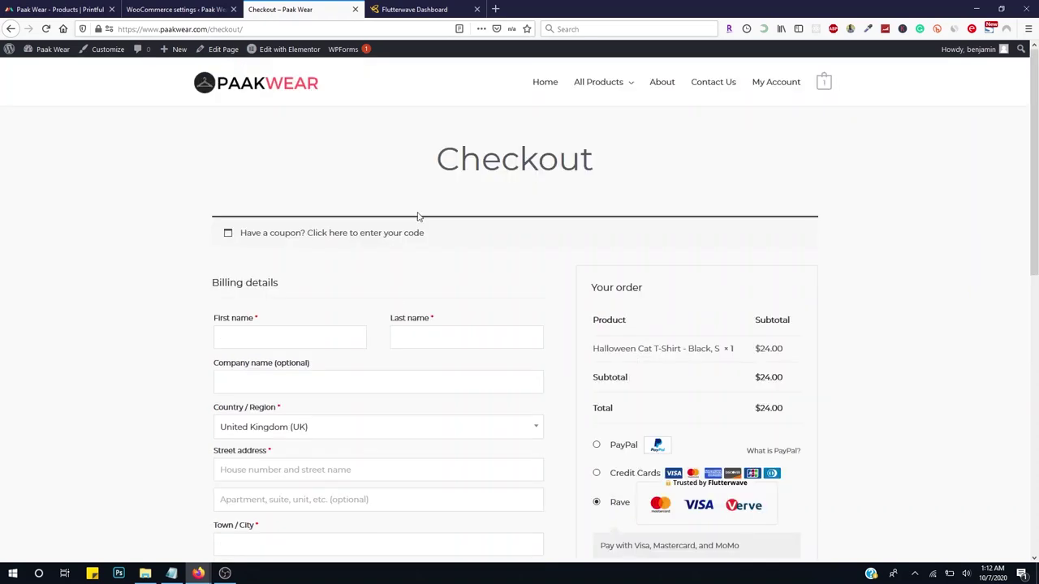
left_click(476, 9)
left_click(191, 9)
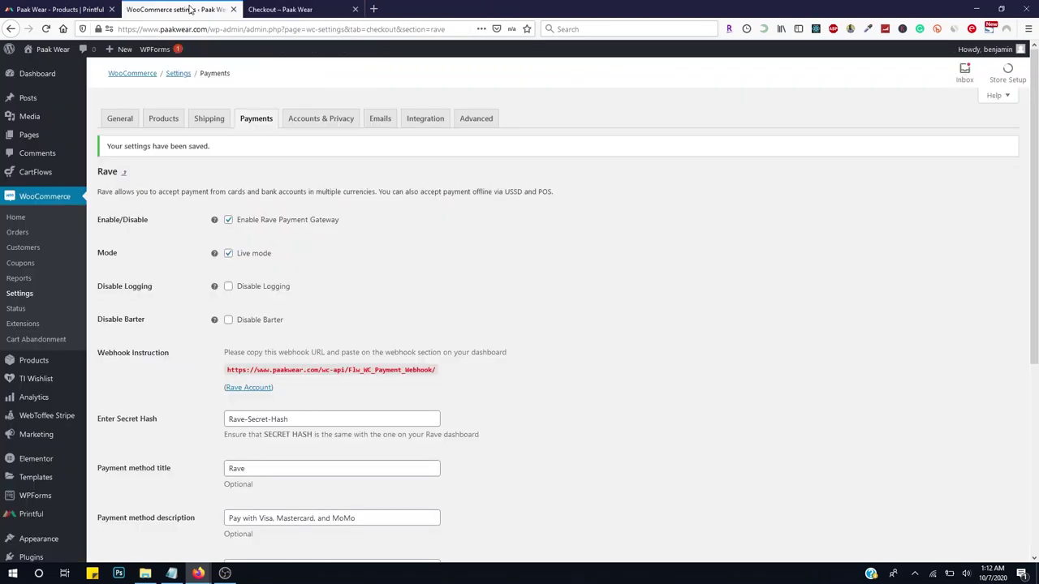
Go to the WordPress admin Dashboard after a brief look at the store homepage.
left_click(30, 75)
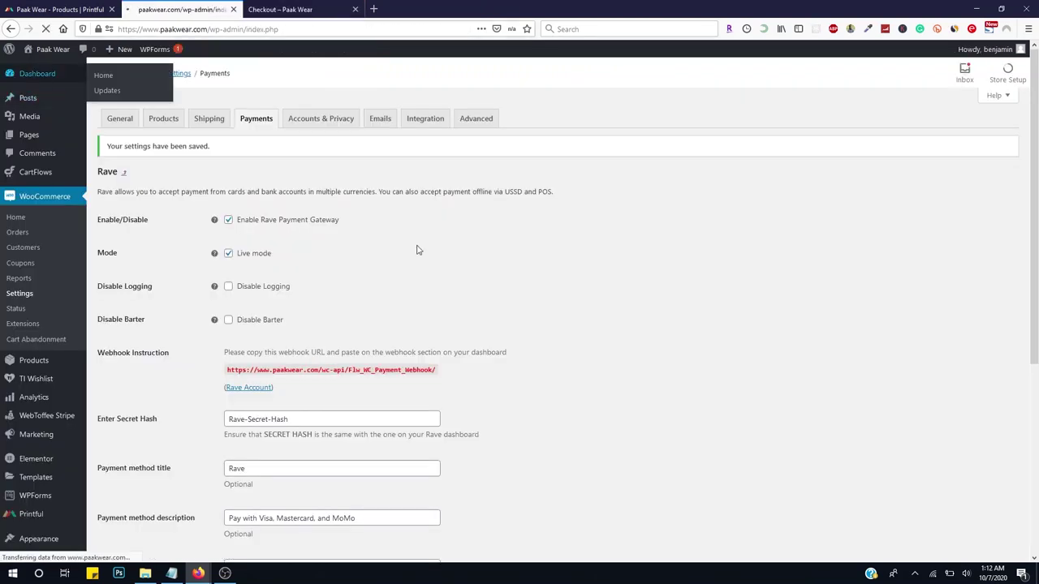
key("ctrl+Tab")
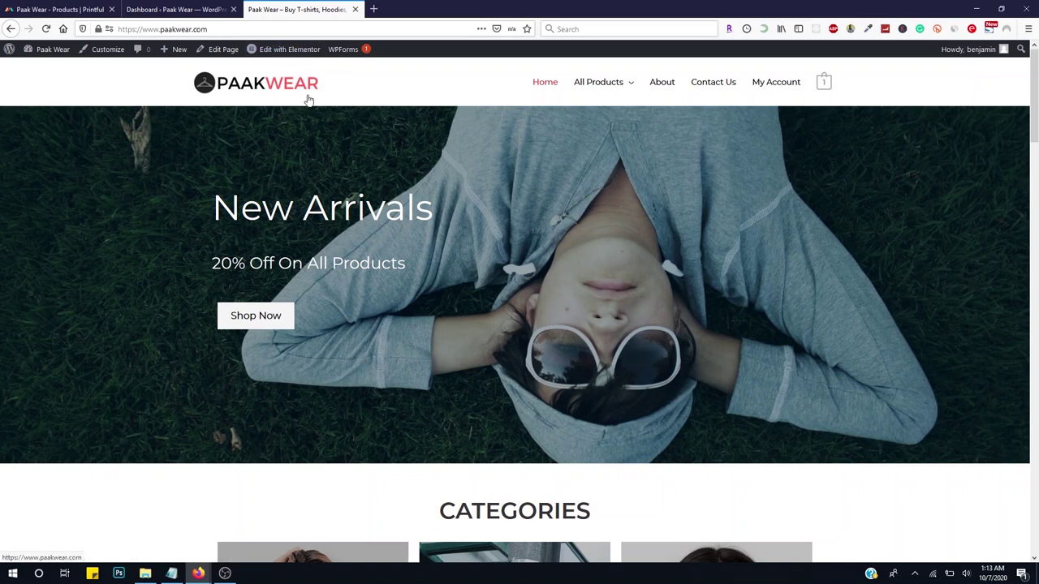
left_click(135, 13)
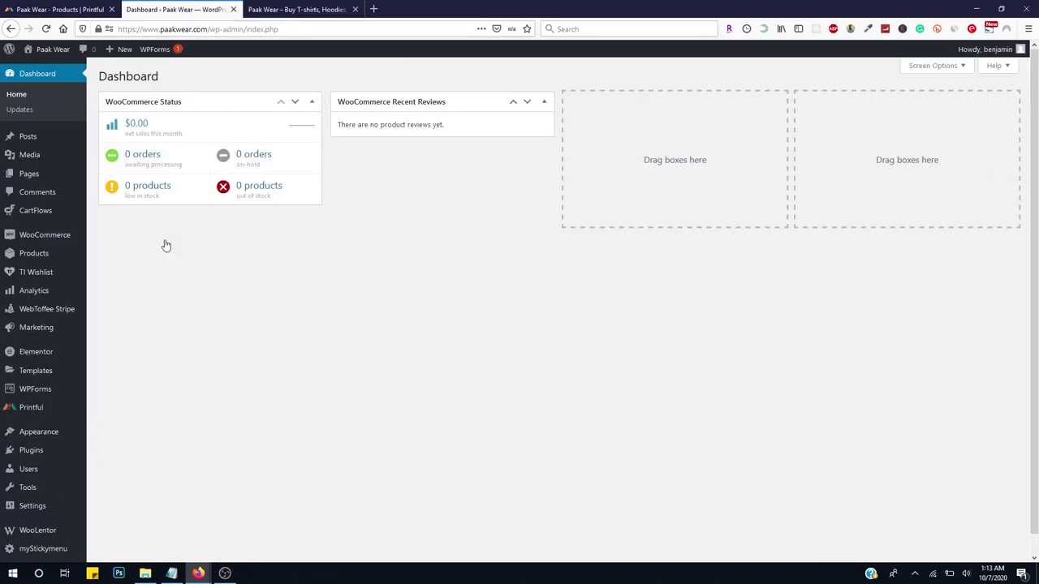
Open the Privacy Policy page from All Pages for editing, and open a new browser tab.
left_click(28, 175)
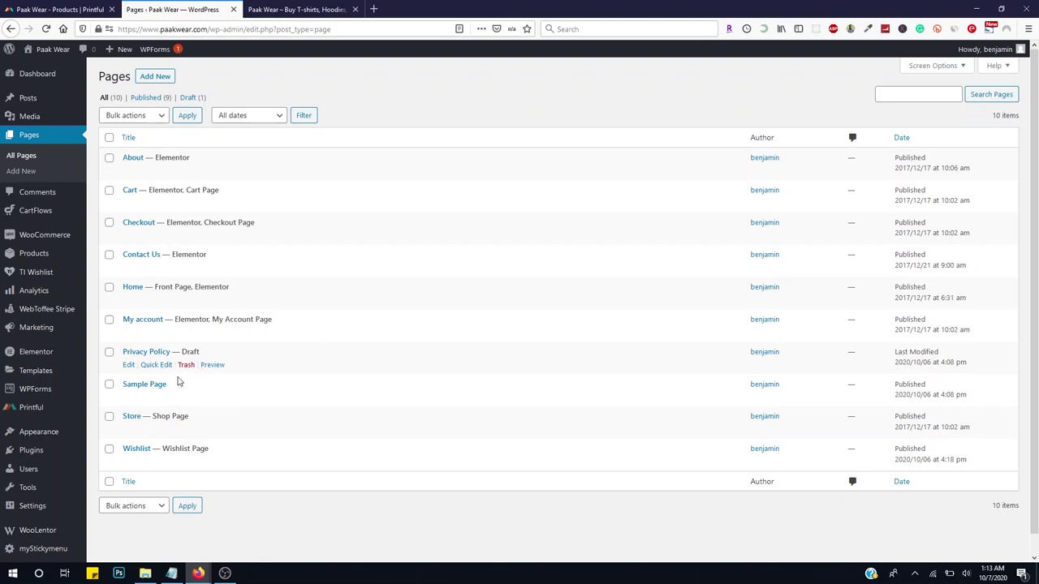
left_click(137, 354)
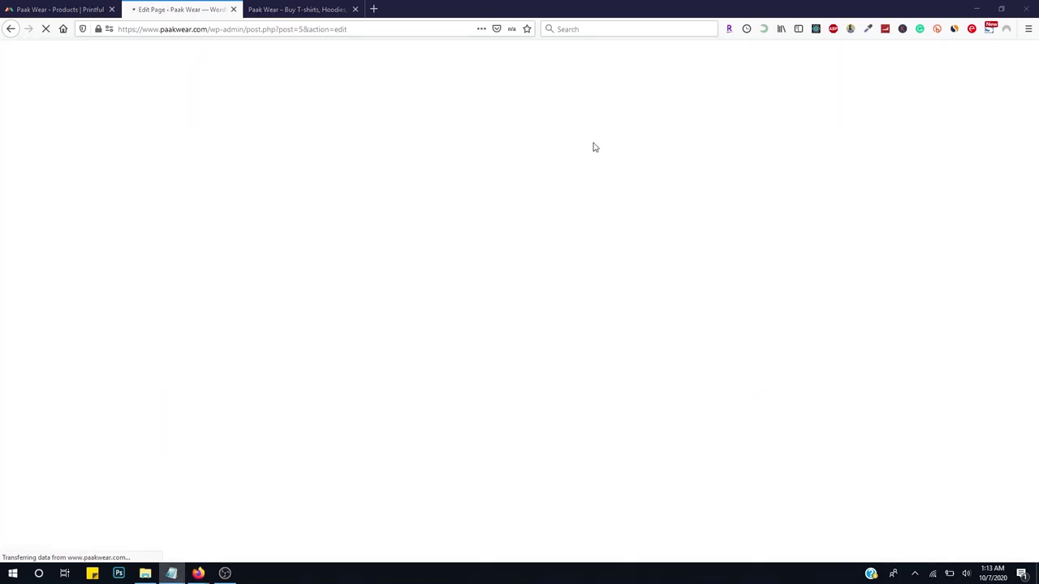
left_click(373, 9)
Load getterms.io and expand the features of the Basic, $25 Starter and $49 Comprehensive plans.
type("www.getterms.io")
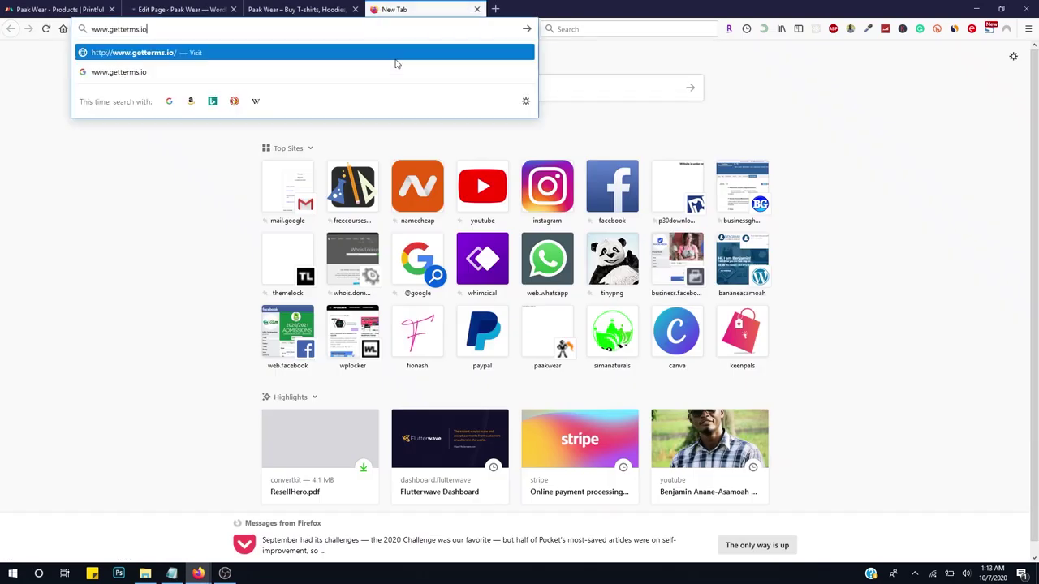
key("Return")
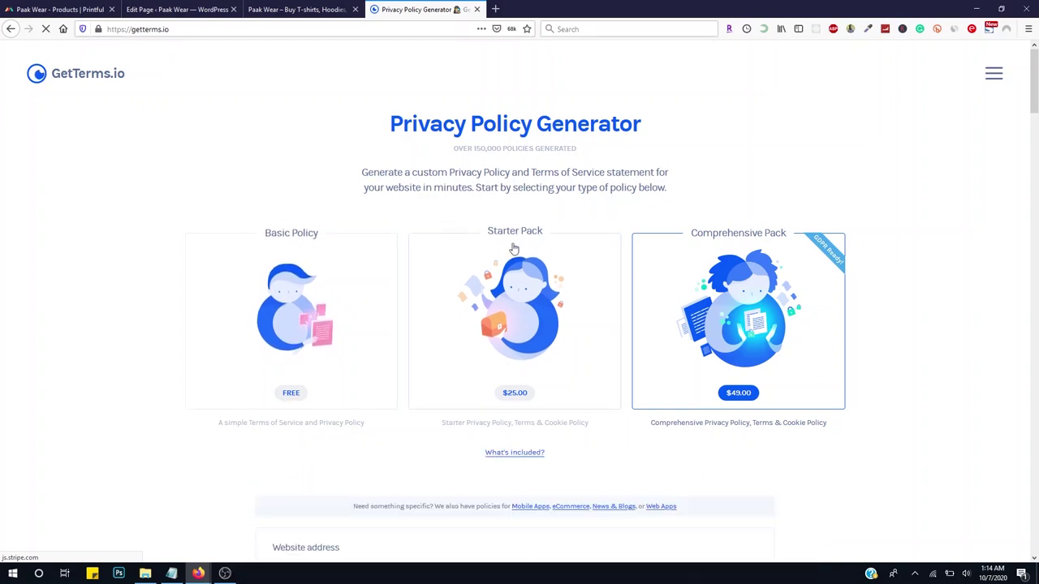
left_click(508, 455)
scroll(512, 395, "down", 3)
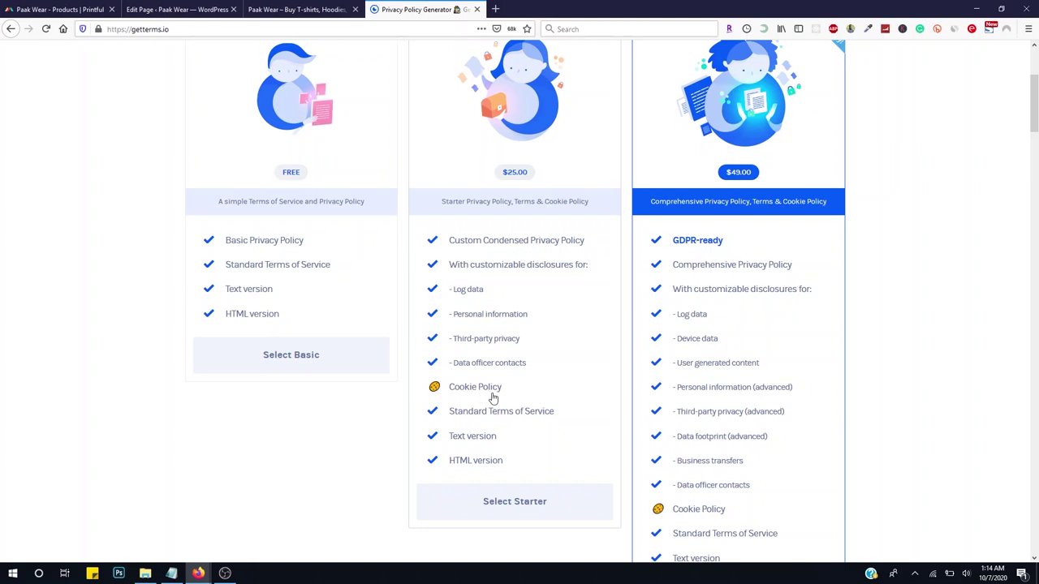
scroll(641, 403, "down", 1)
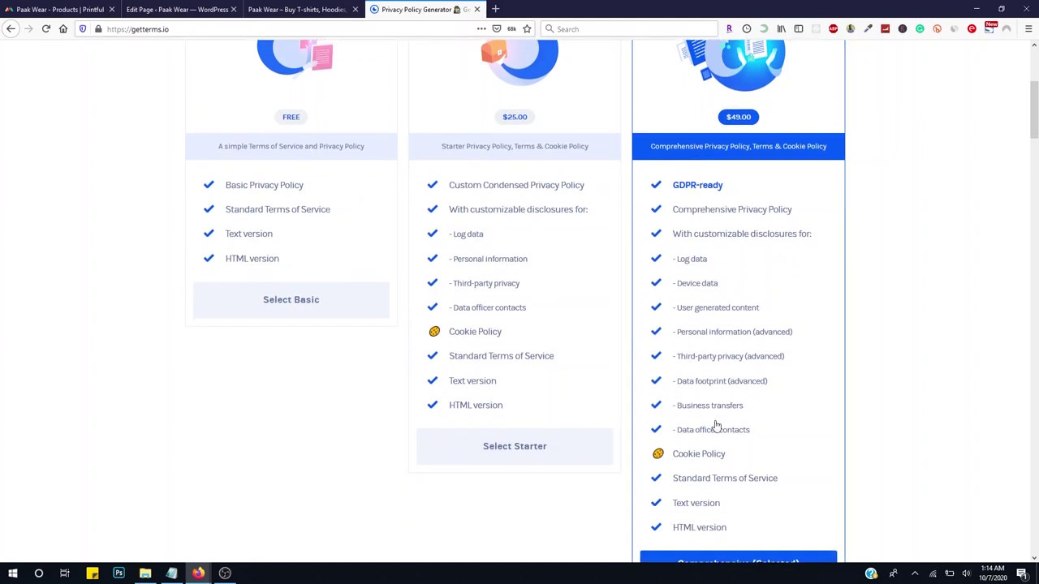
scroll(720, 381, "down", 3)
scroll(714, 274, "up", 4)
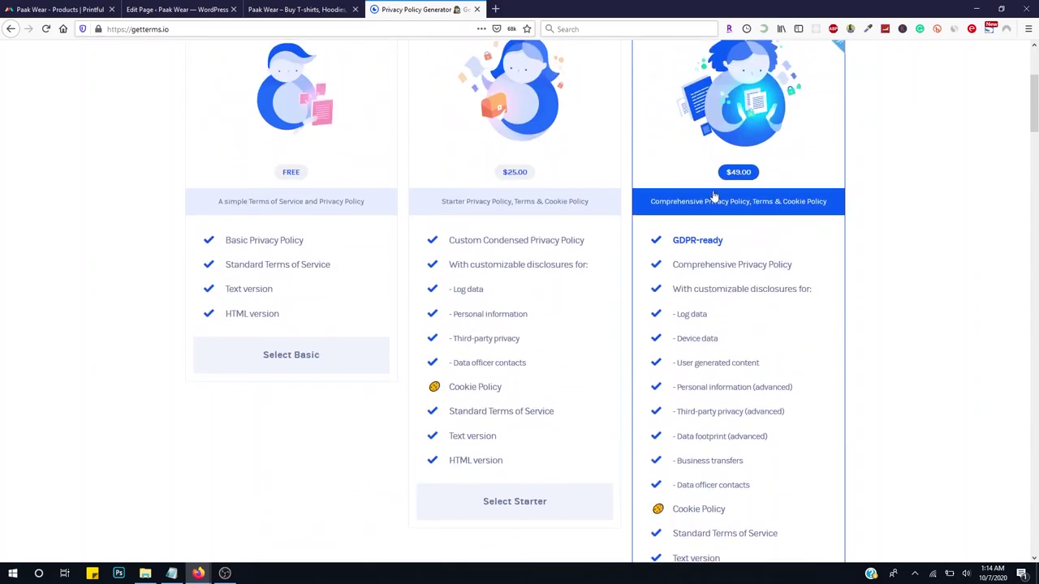
scroll(705, 233, "up", 1)
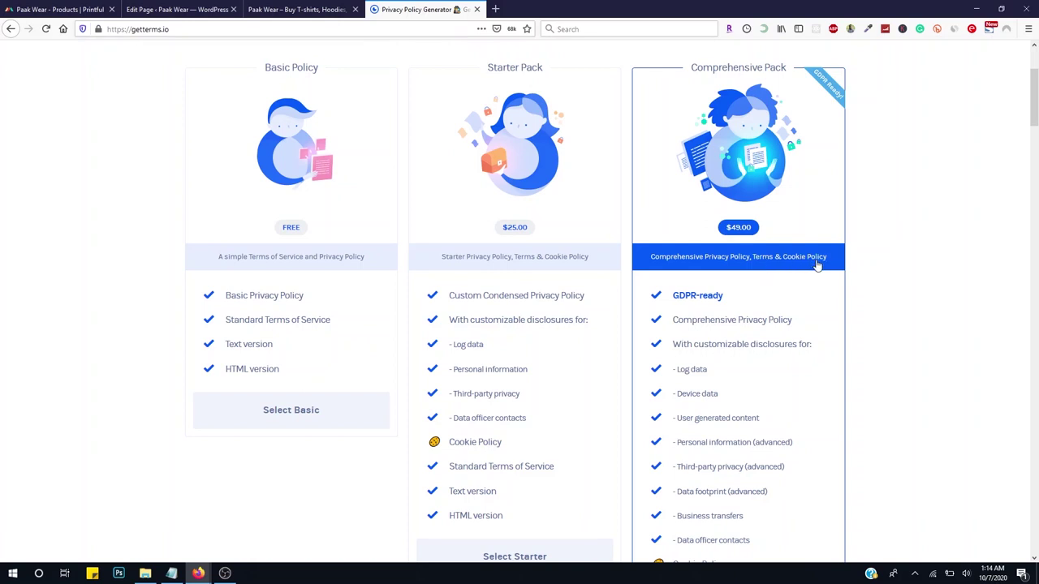
scroll(550, 302, "down", 2)
scroll(550, 302, "up", 2)
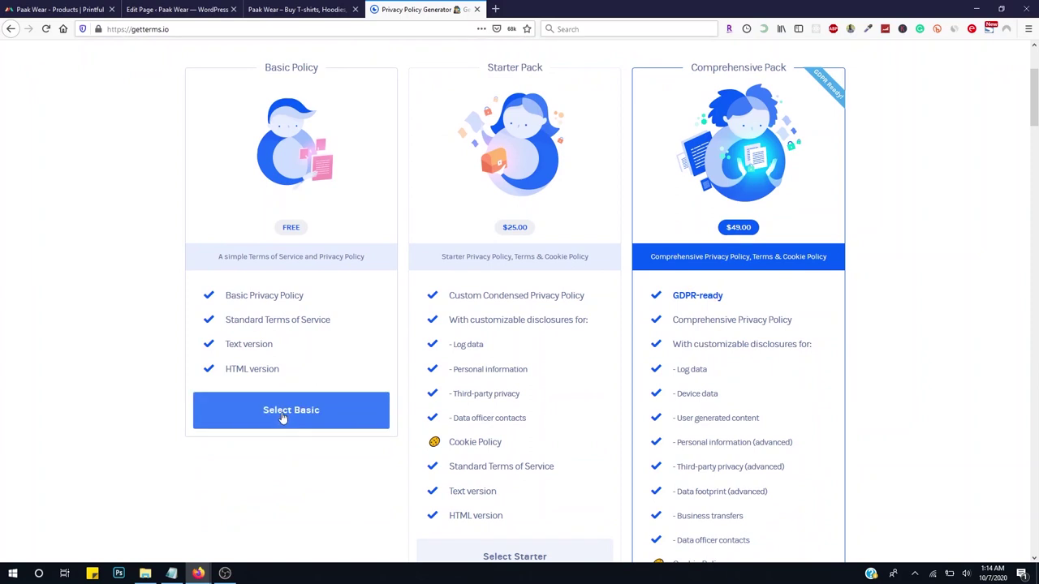
Choose the free Basic policy and enter the website address, company name Paak Wear and business email.
left_click(283, 414)
left_click(325, 110)
type("https://www.paakwear.com")
key("Tab")
type("Paak We")
key("BackSpace")
key("Down")
key("Return")
key("Tab")
key("Tab")
Set location Ghana and effective date 7 October 2020, accept the disclaimer, and generate the policy.
type("Ghana")
key("Tab")
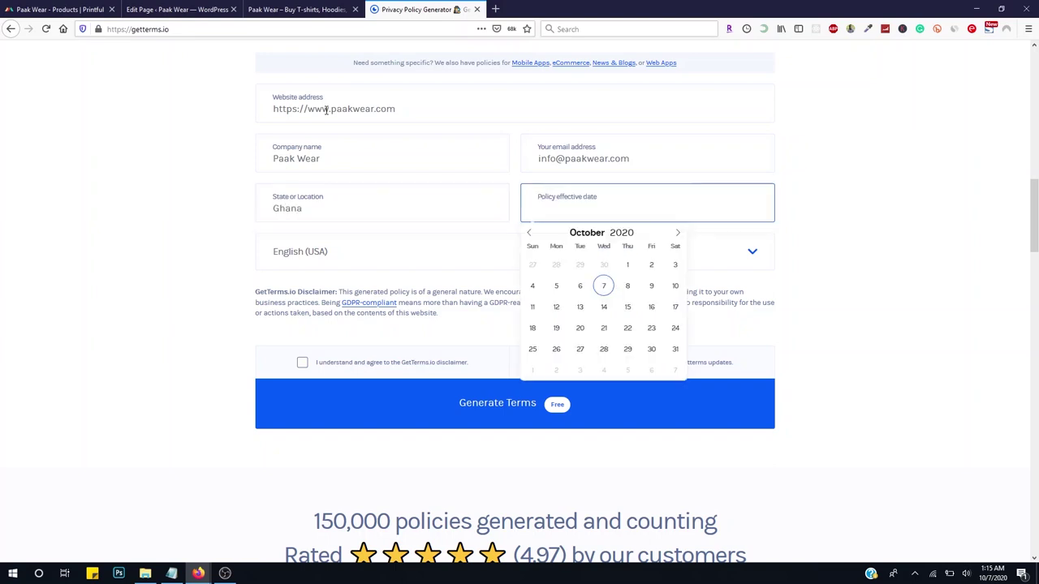
left_click(602, 283)
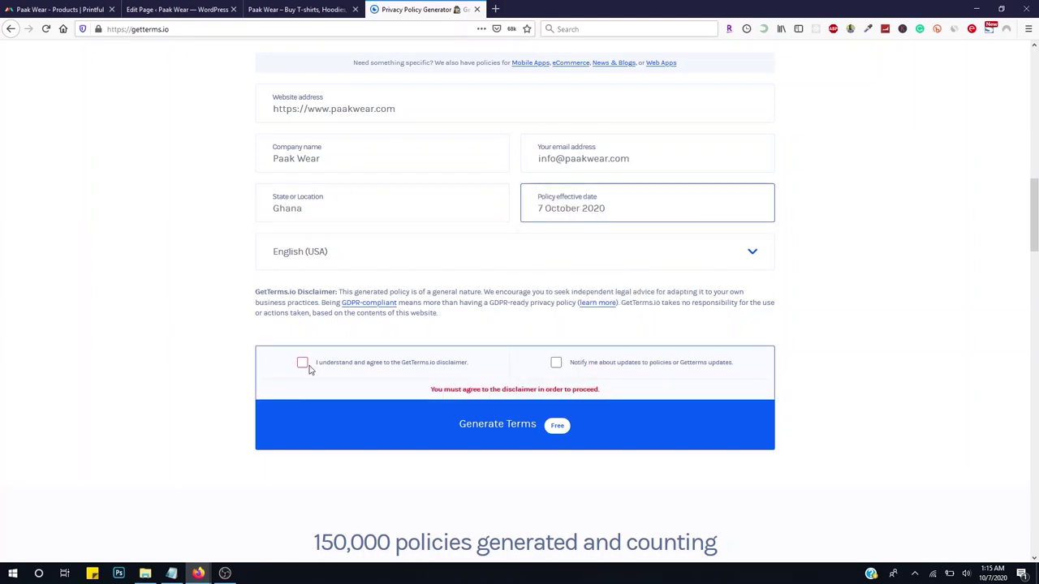
left_click(302, 363)
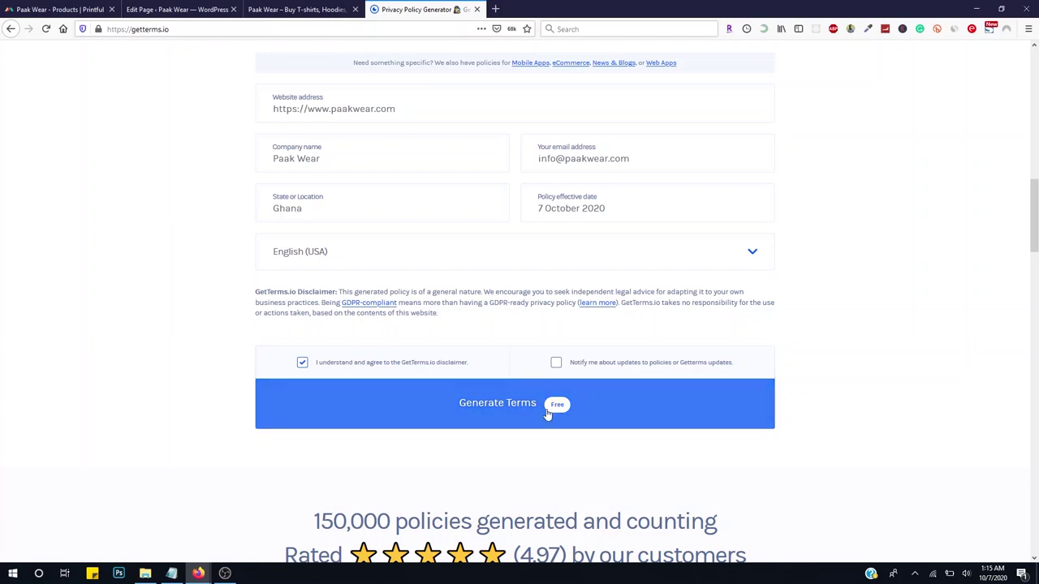
left_click(501, 407)
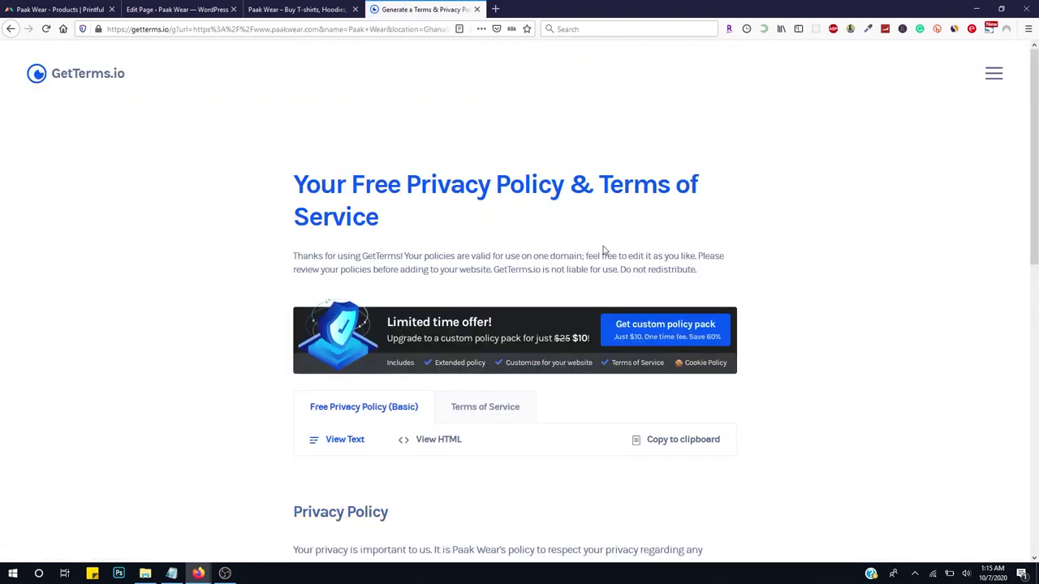
Copy the generated privacy policy text and return to the WordPress Privacy Policy editor.
scroll(603, 250, "down", 3)
scroll(328, 271, "down", 1)
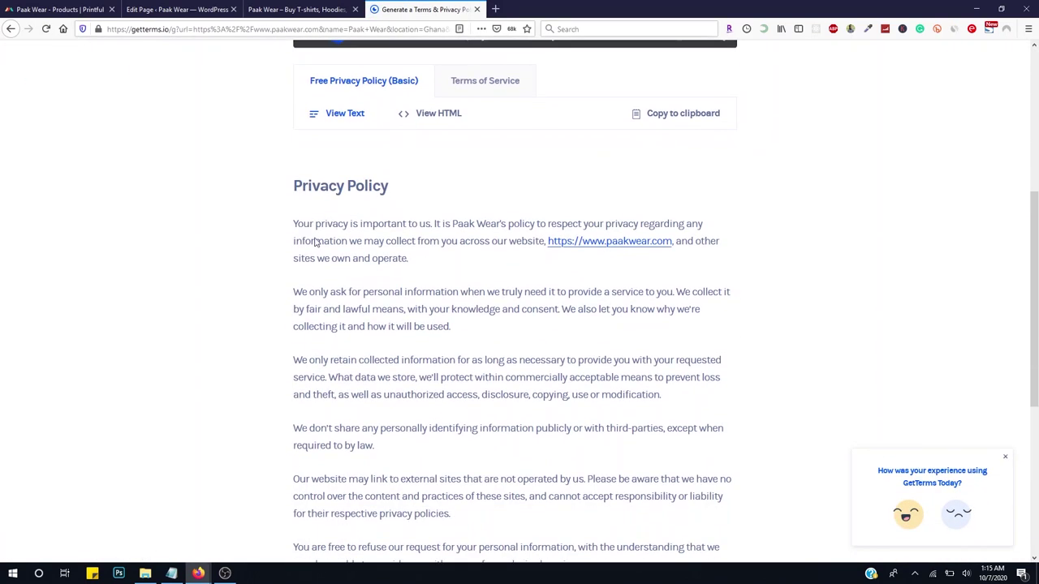
left_click_drag(294, 218, 417, 320)
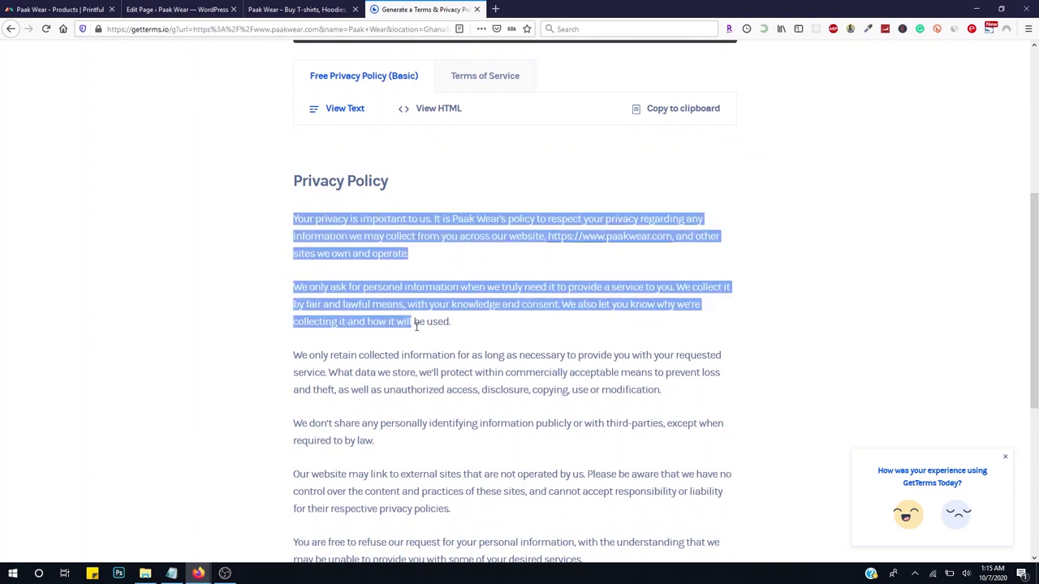
left_click(417, 320)
scroll(417, 325, "down", 4)
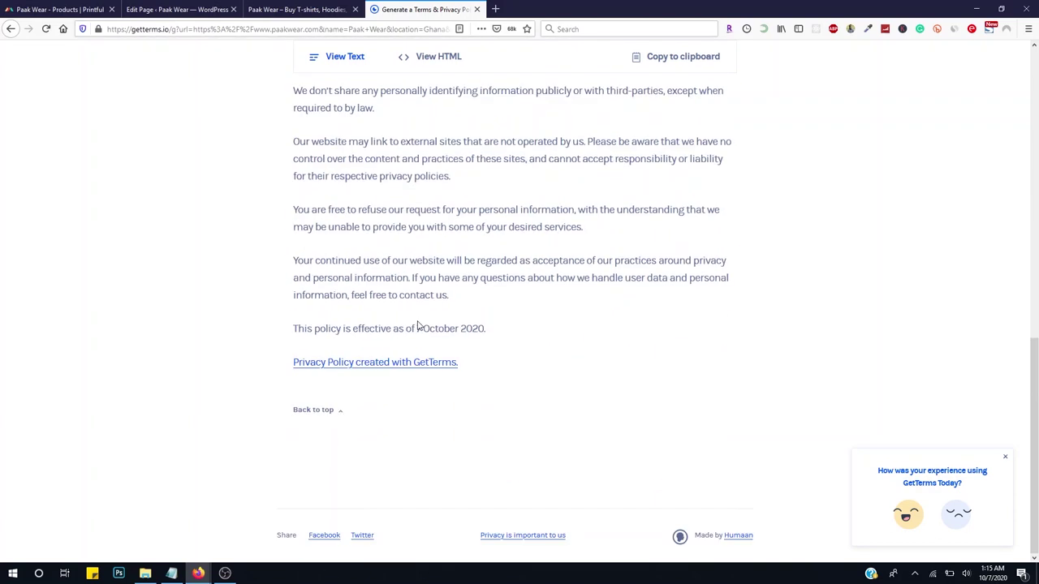
left_click(490, 333, "shift")
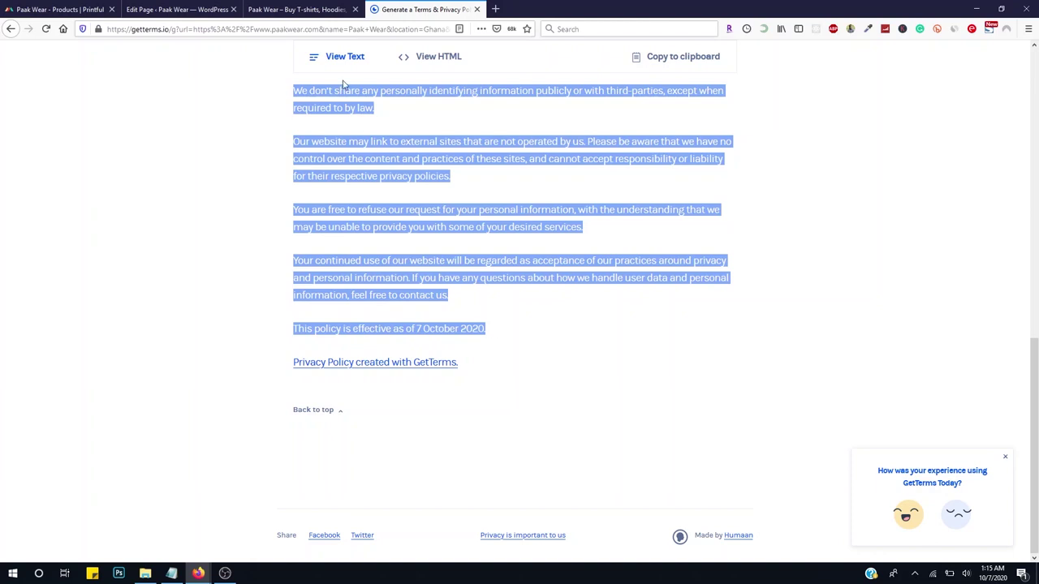
left_click(177, 9)
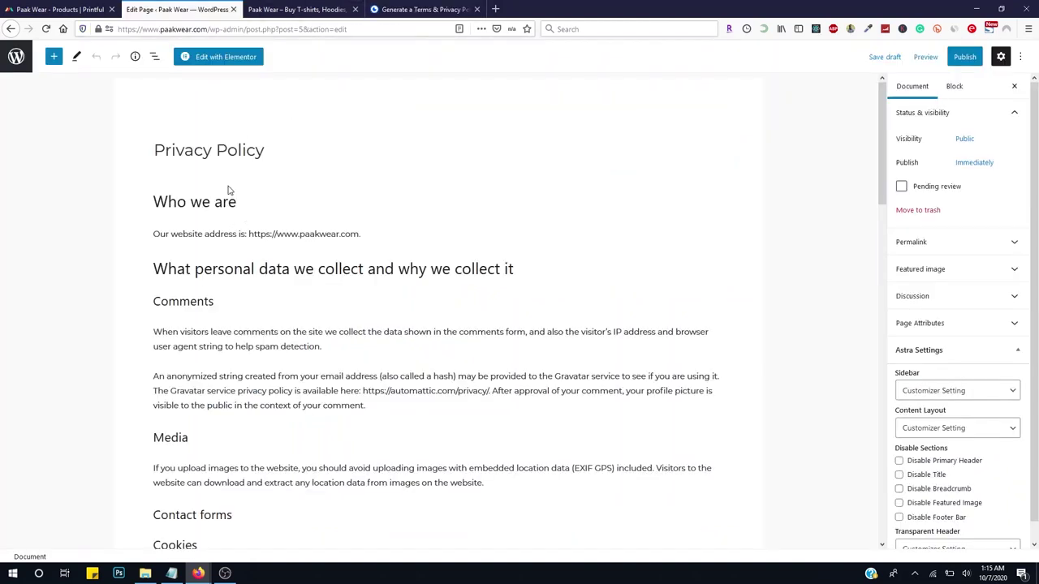
Replace the Privacy Policy page's old content with the pasted GetTerms policy.
key("ctrl+a")
key("ctrl+a")
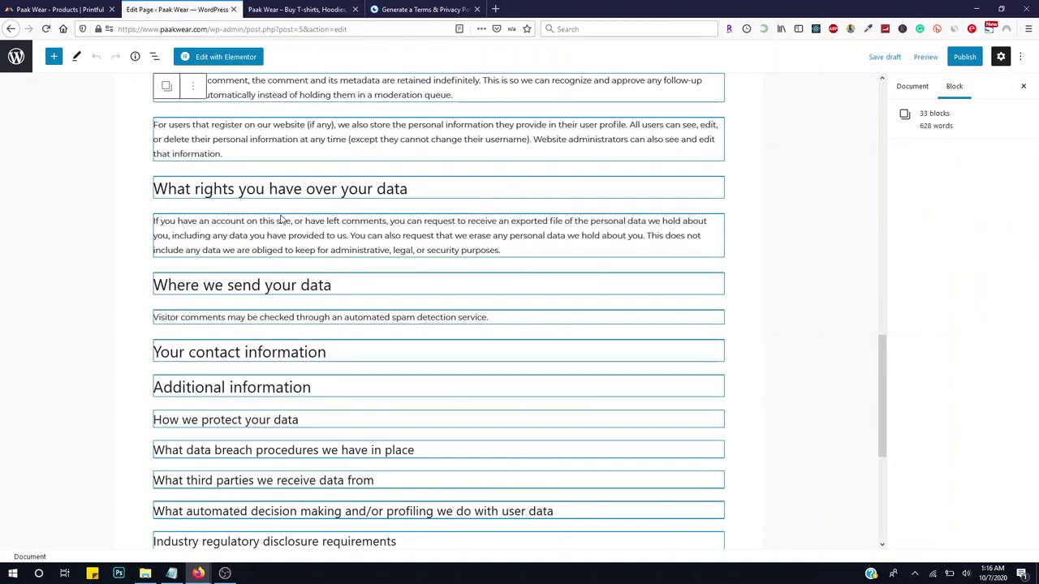
key("Delete")
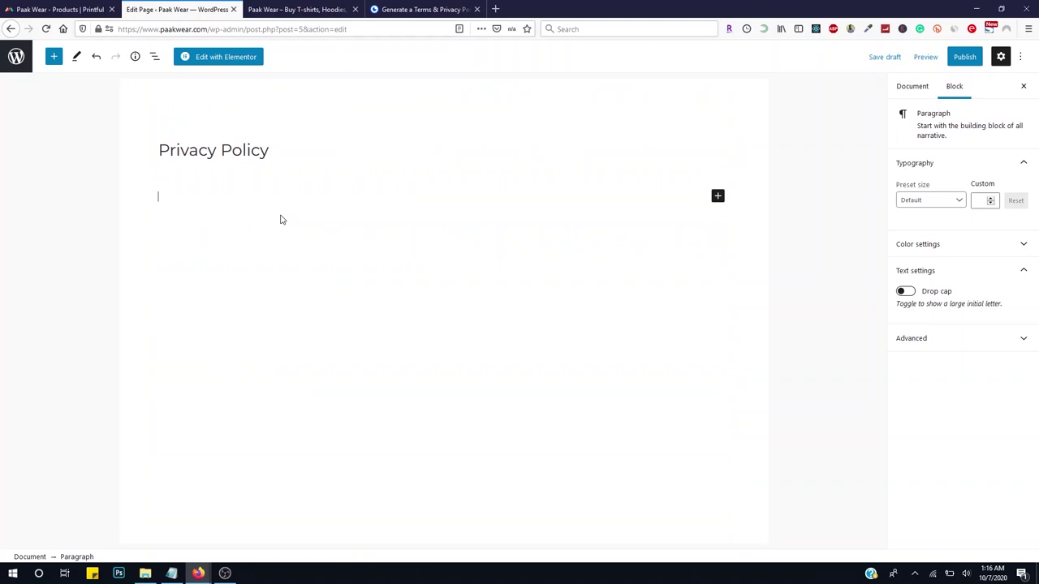
type("Your privacy is important to us. It is Paak Wear's policy to respect your privacy regarding any information we may collect from you across our website, https://www.paakwear.com, and other sites we own and operate. We only ask for personal information when we truly need it to provide a service to you. We collect it by fair and lawful means, with your knowledge and consent. We also let you know why we're collecting it and how it will be used. We only retain collected information for as long as necessary to provide you with your requested service. What data we store, we'll protect within commercially acceptable means to prevent loss and theft, as well as unauthorized access, disclosure, copying, use or modification. We don't share any personally identifying information publicly or with third-parties, except when required to law. Our website may link to external sites that are not operated by us. Please be aware that we have no control over the content and practices of these sites, and cannot accept responsibility or liability for their respective privacy policies. You are free to refuse our request for your personal information, with the understanding that we may be unable to provide you with some of your desired services. Your continued use of our website will be regarded as acceptance of our practices around privacy and personal information. If you have any questions about how we handle user data and personal information, feel free to contact us. This policy is effective as of 7 October 2020.")
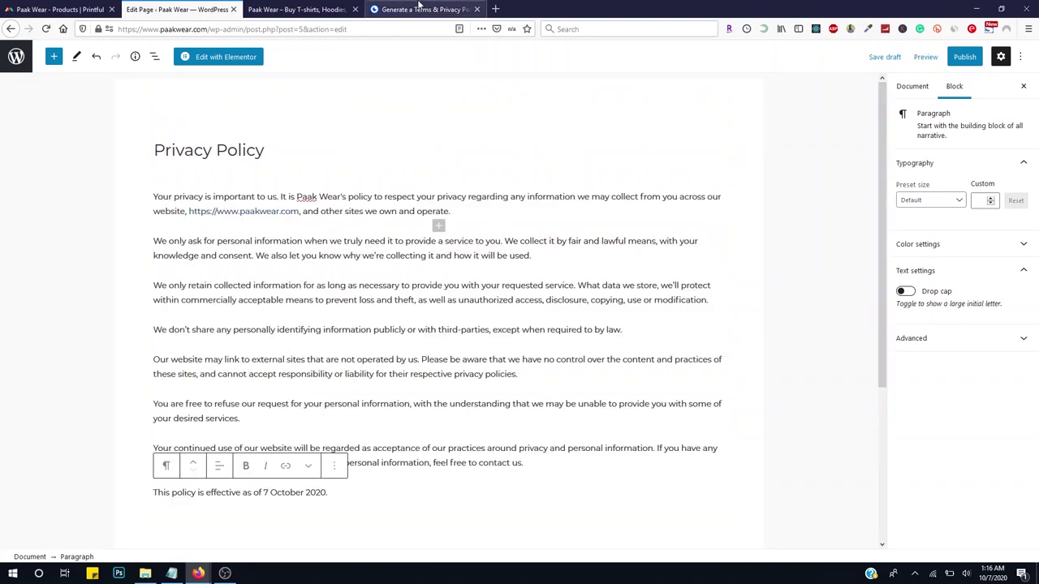
left_click(411, 9)
left_click(187, 8)
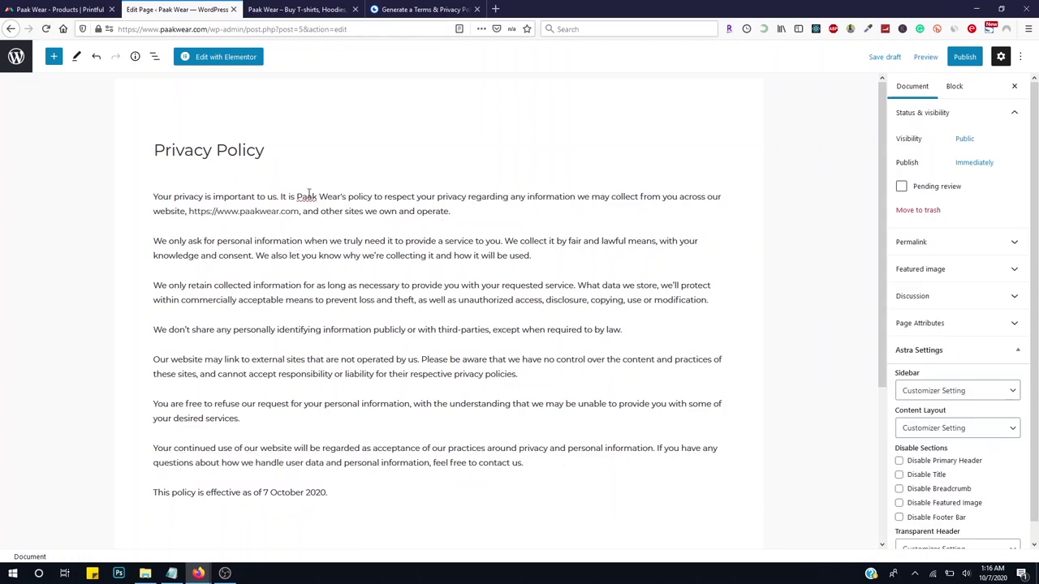
Publish the Privacy Policy page and go back to the site admin.
left_click(965, 62)
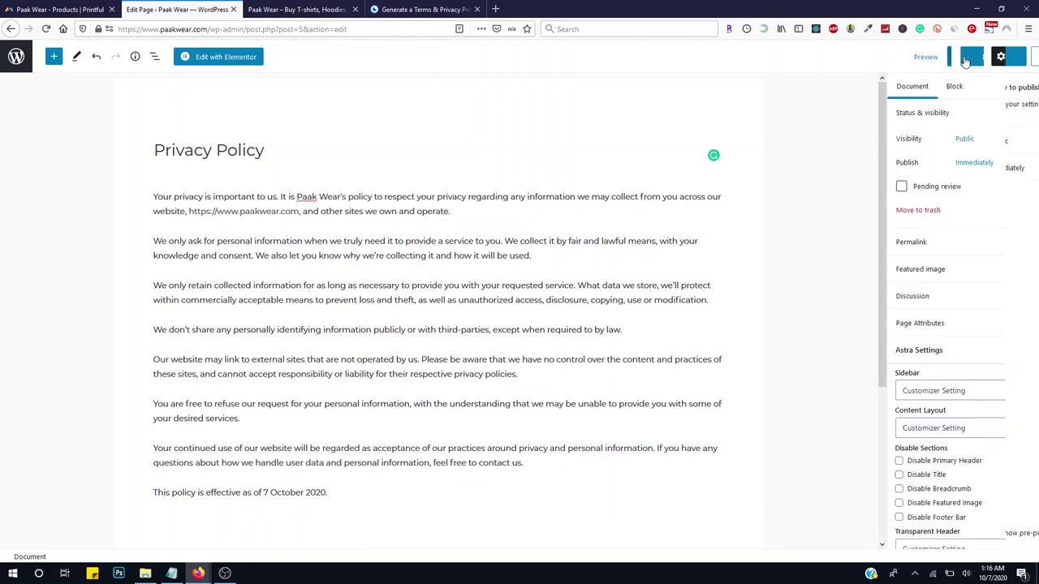
left_click(938, 56)
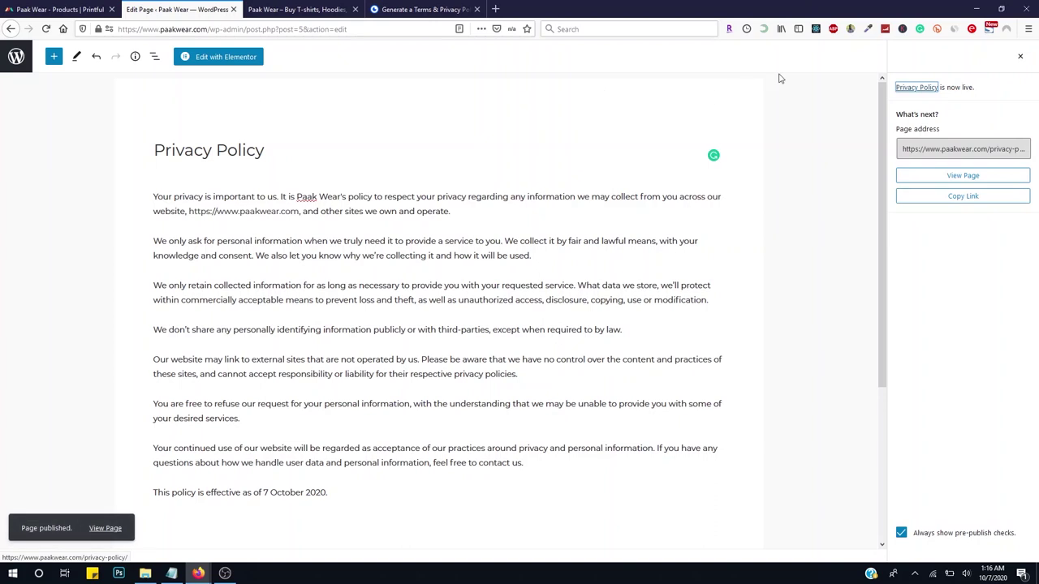
left_click(14, 62)
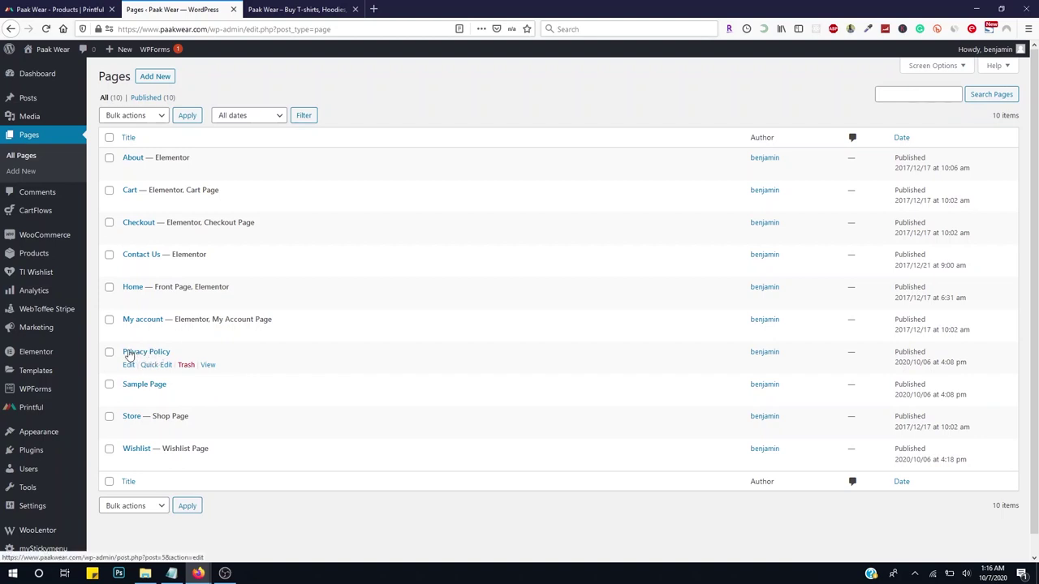
In WooCommerce General settings, keep the selling location as all countries.
mouse_move(35, 237)
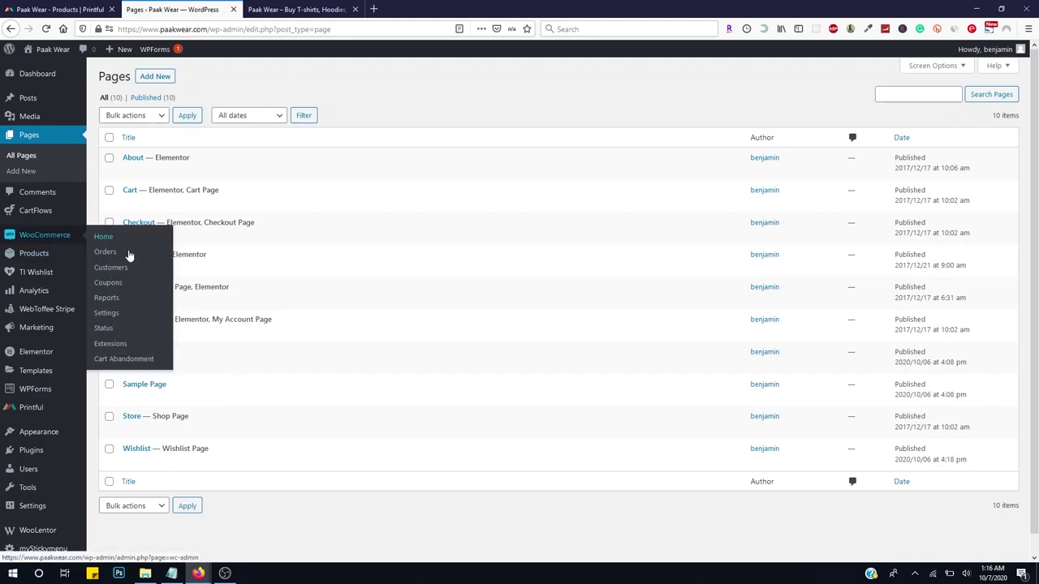
left_click(106, 314)
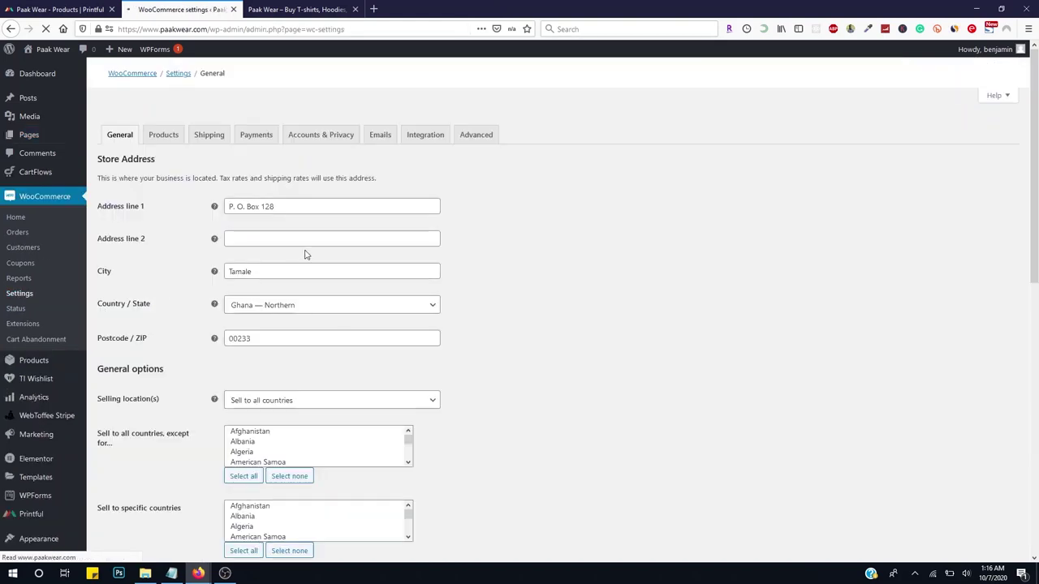
scroll(143, 176, "down", 3)
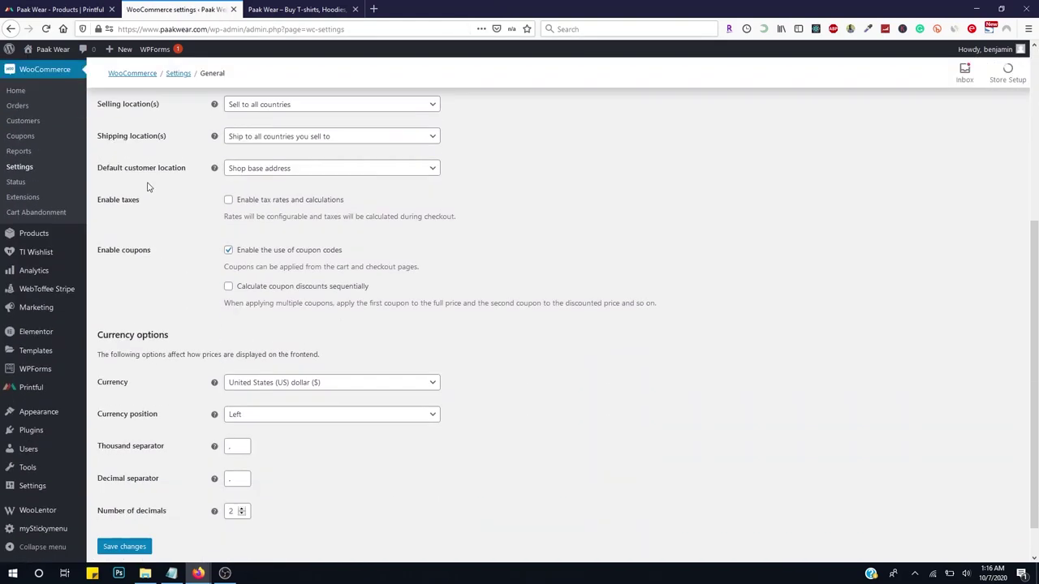
scroll(153, 188, "up", 1)
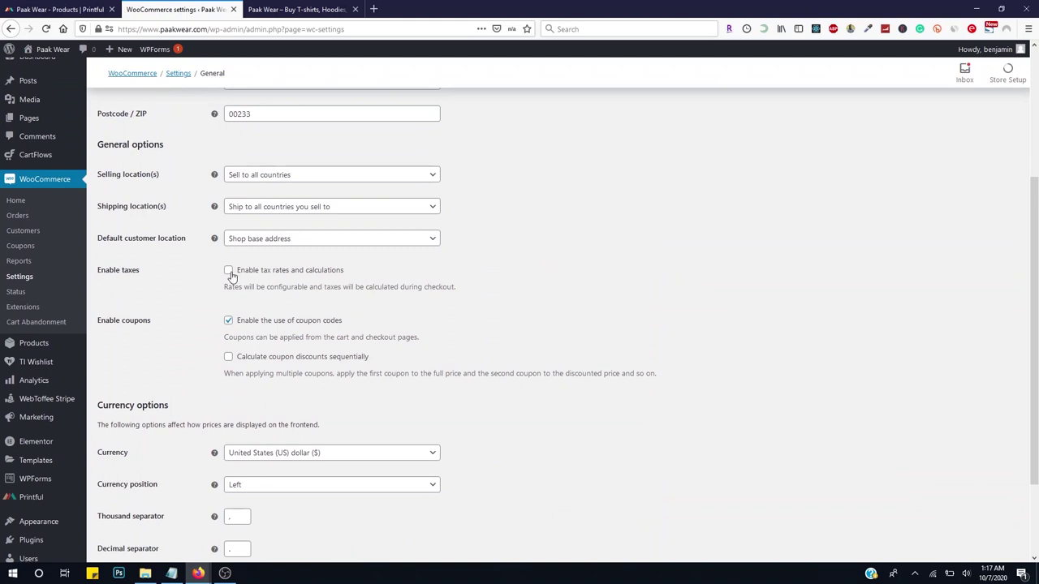
left_click(57, 9)
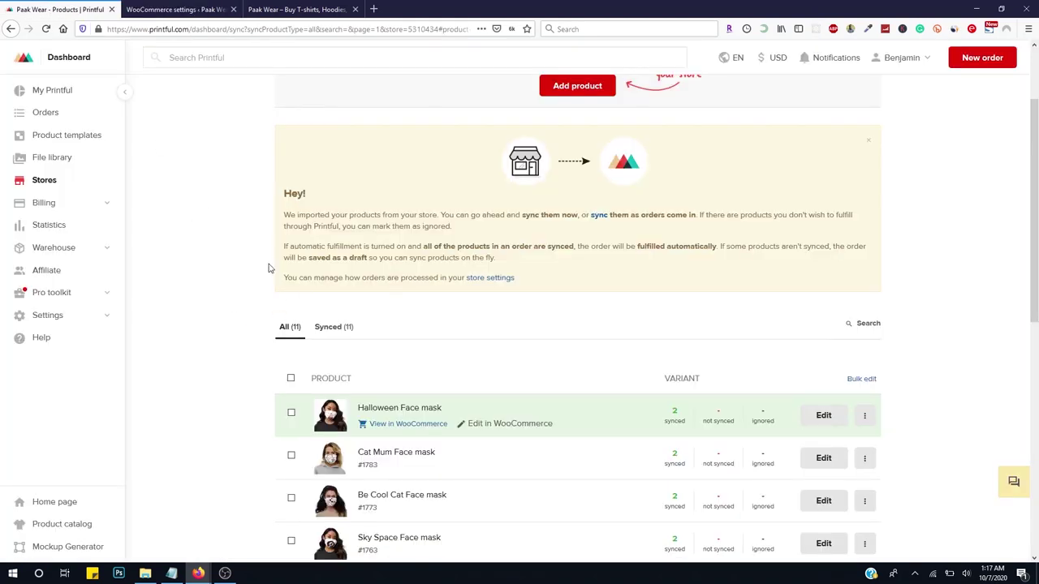
left_click(174, 9)
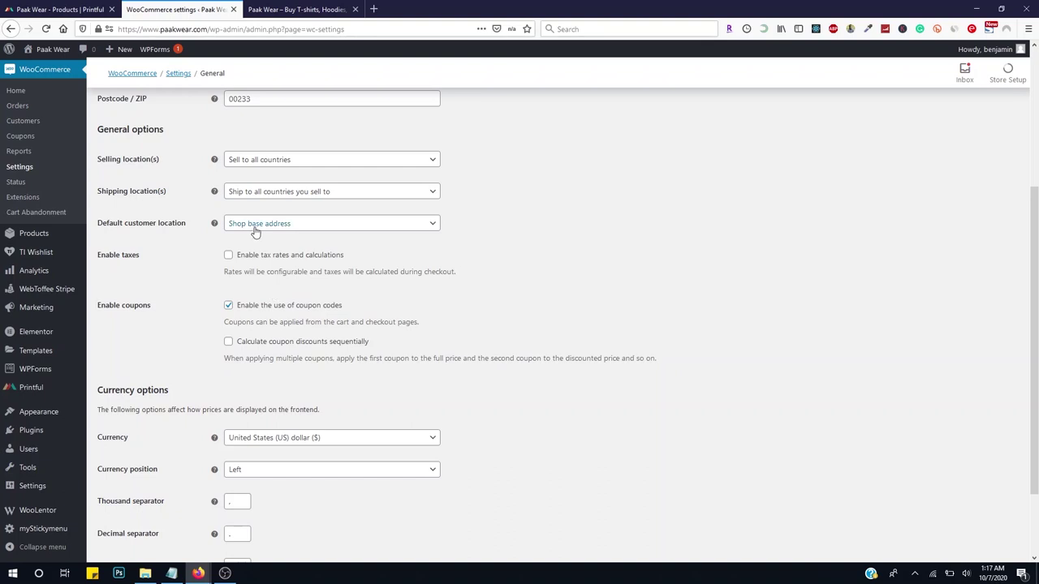
scroll(257, 232, "up", 2)
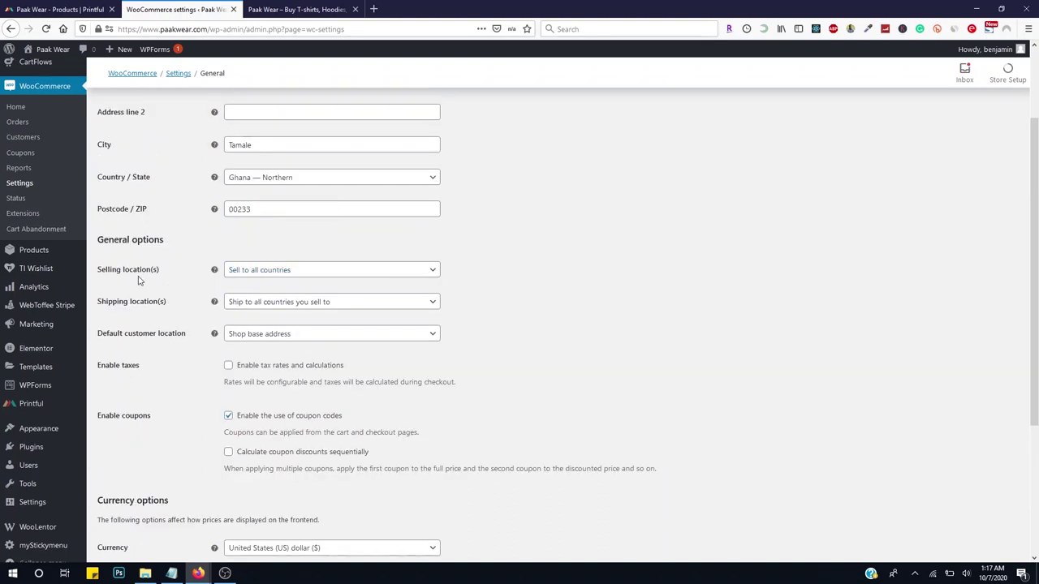
left_click(299, 276)
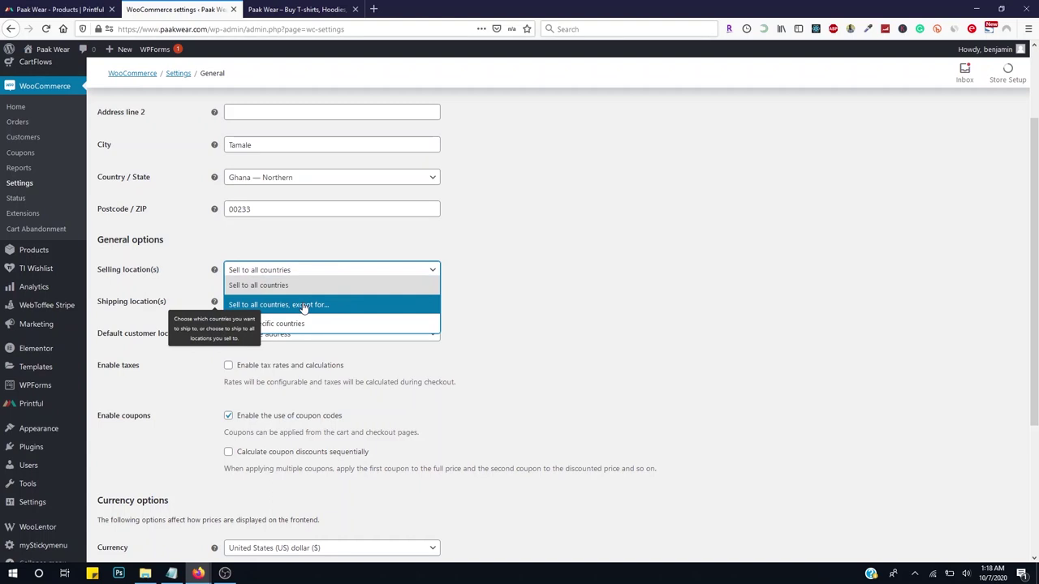
left_click(308, 305)
left_click(250, 300)
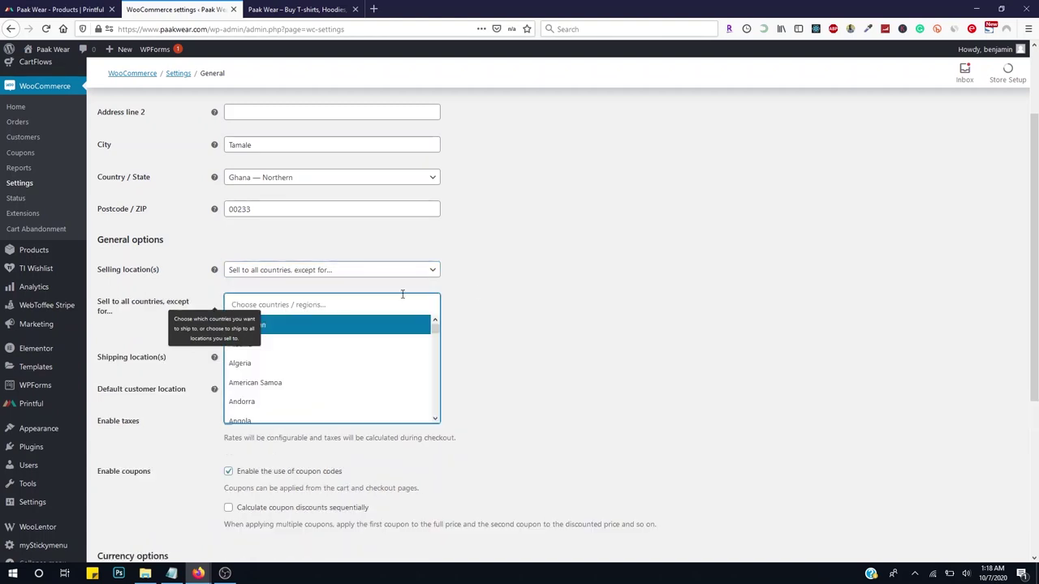
left_click(485, 292)
left_click(299, 276)
left_click(267, 285)
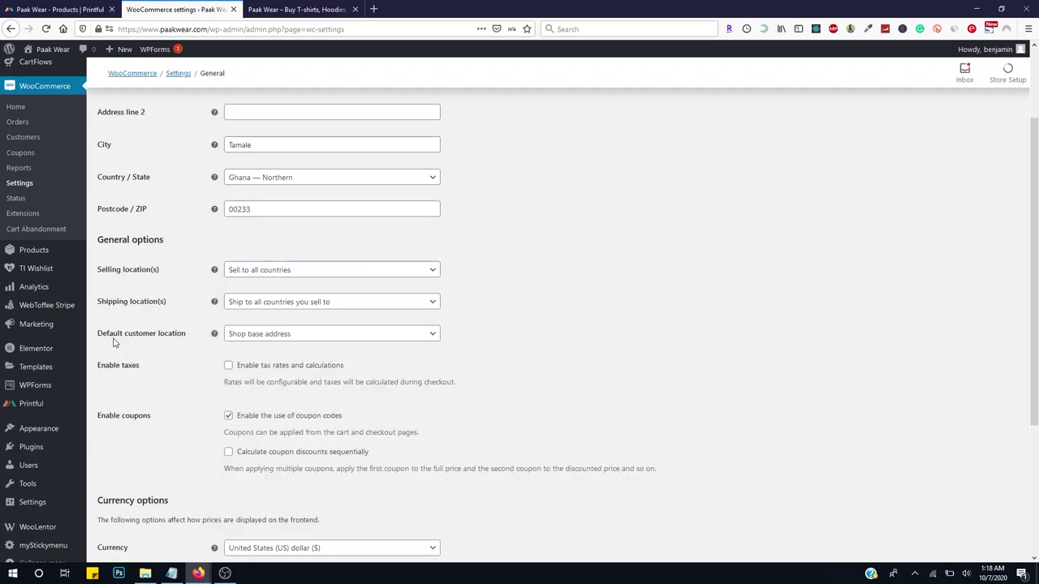
Set the default customer location to Geolocate and save the general settings.
left_click(269, 339)
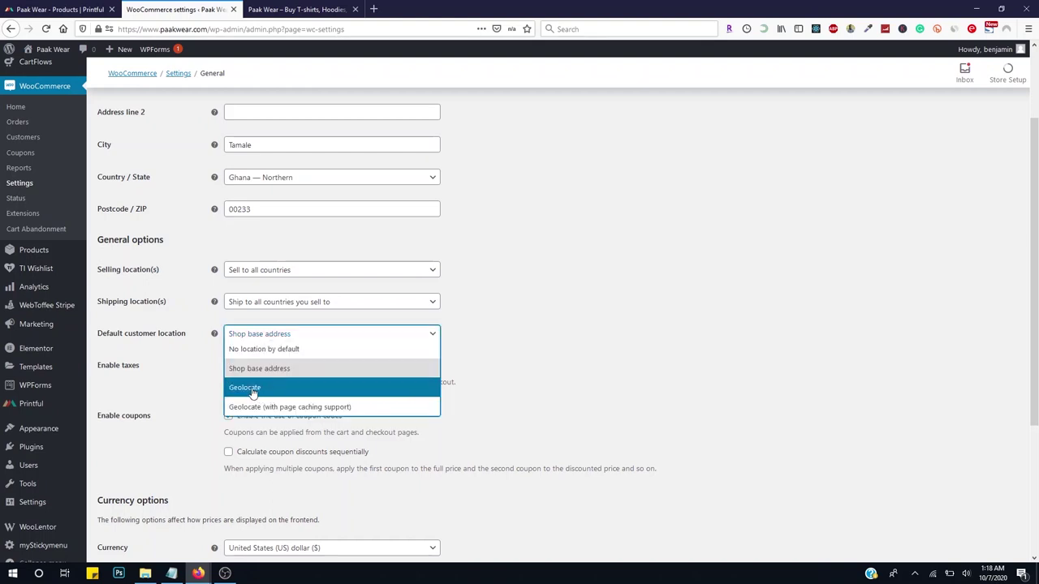
left_click(263, 391)
left_click(276, 336)
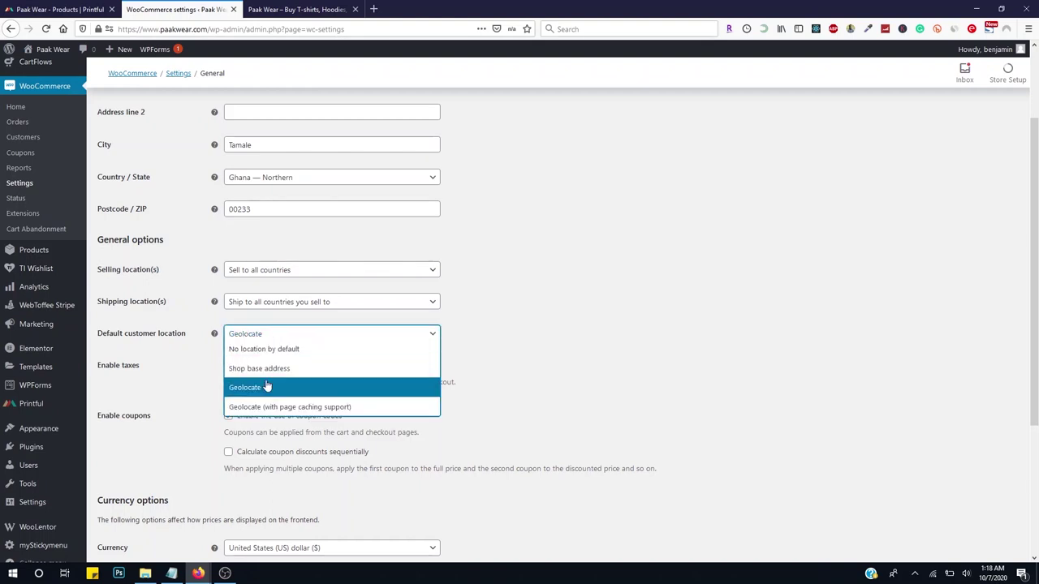
left_click(268, 367)
left_click(274, 337)
left_click(266, 388)
scroll(344, 268, "up", 2)
scroll(183, 408, "down", 5)
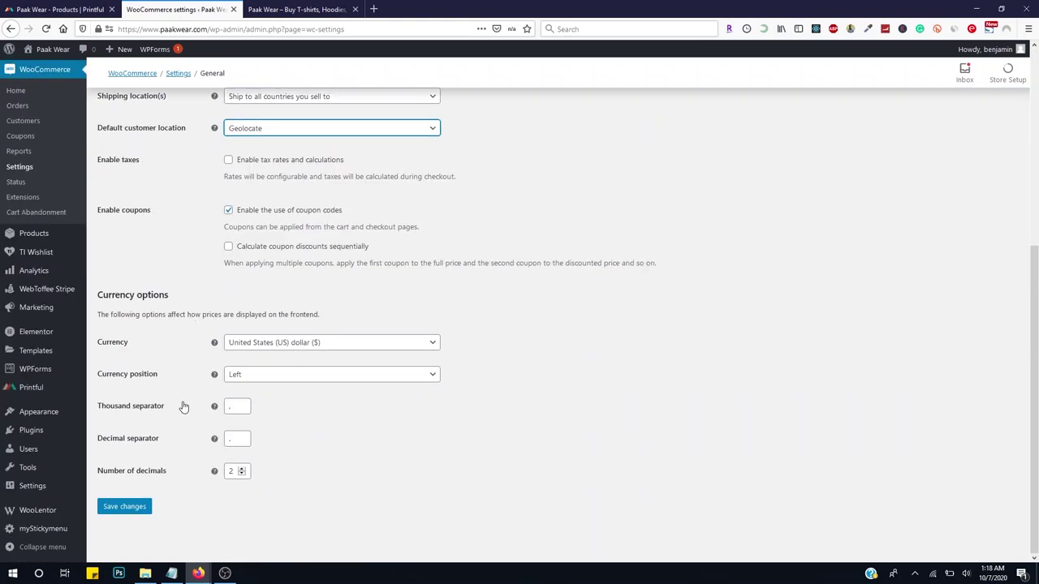
left_click(130, 506)
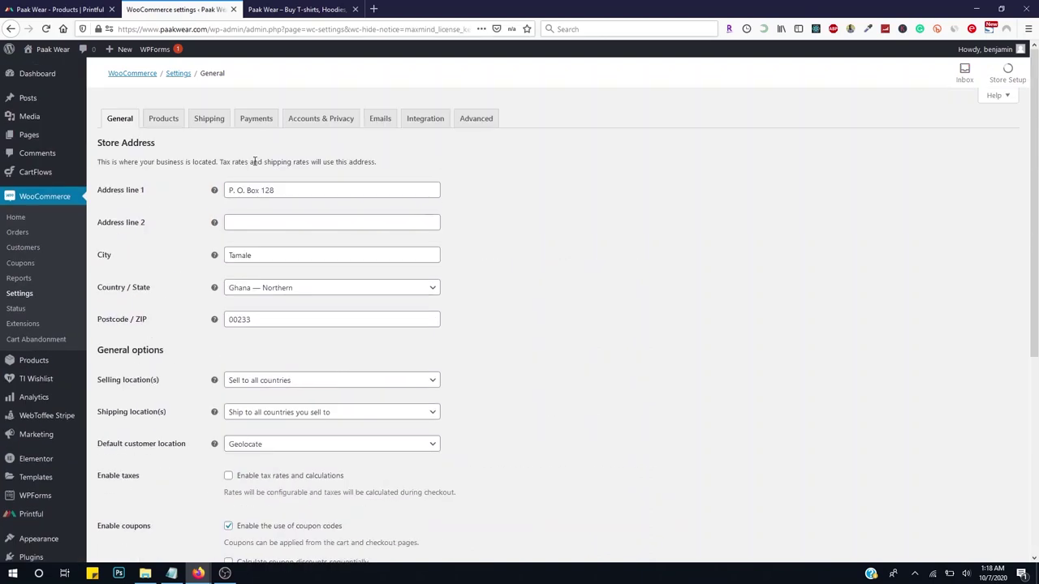
Create a new shipping zone with Free shipping as its method.
left_click(210, 119)
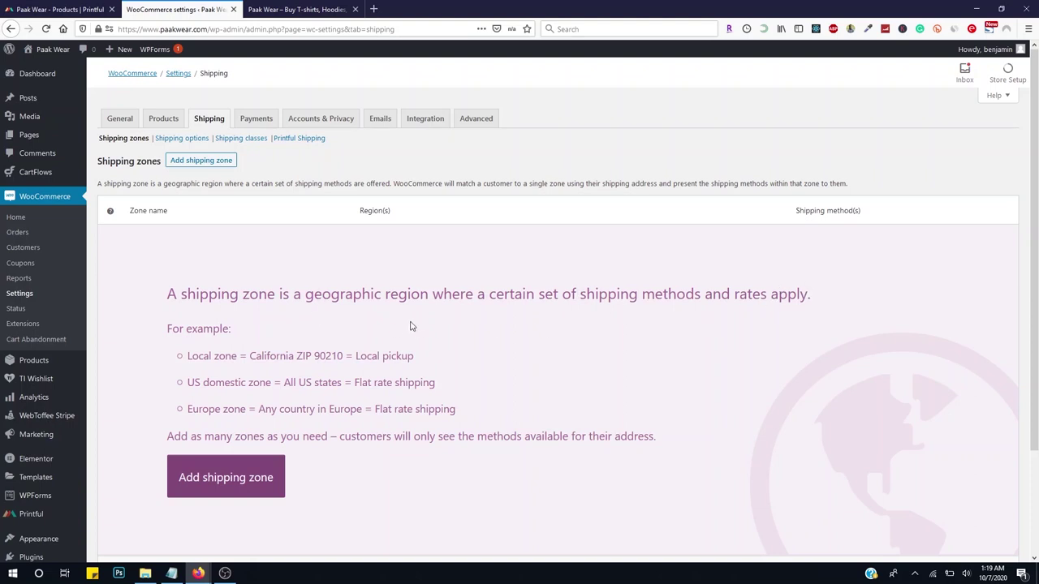
left_click(219, 484)
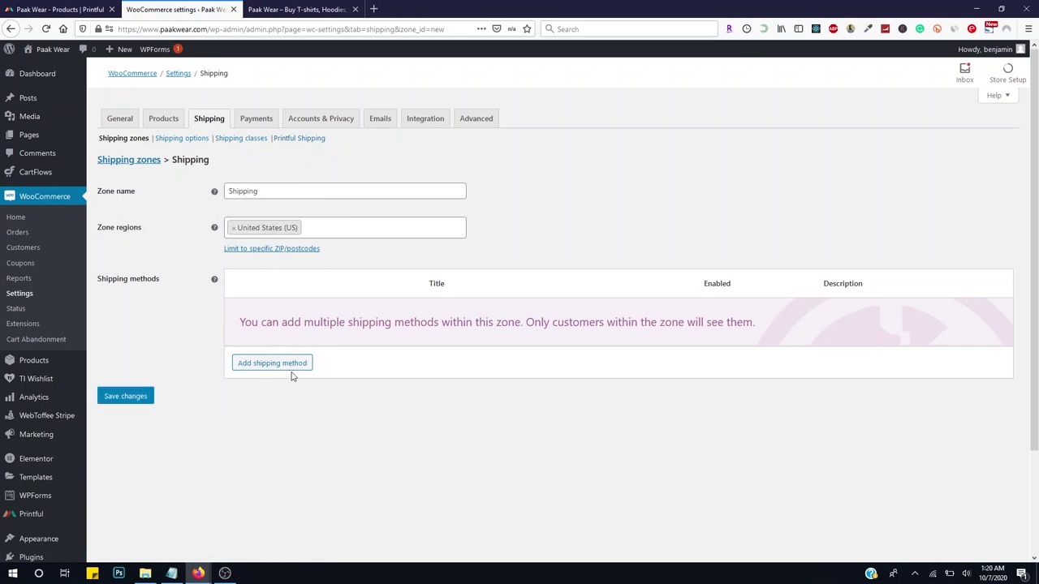
left_click(263, 366)
left_click(387, 305)
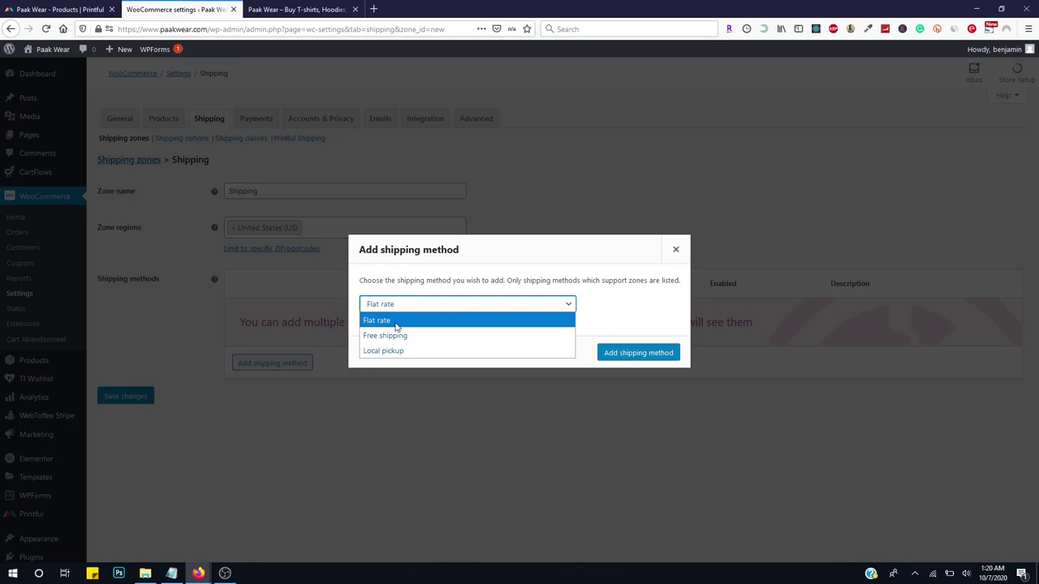
left_click(385, 337)
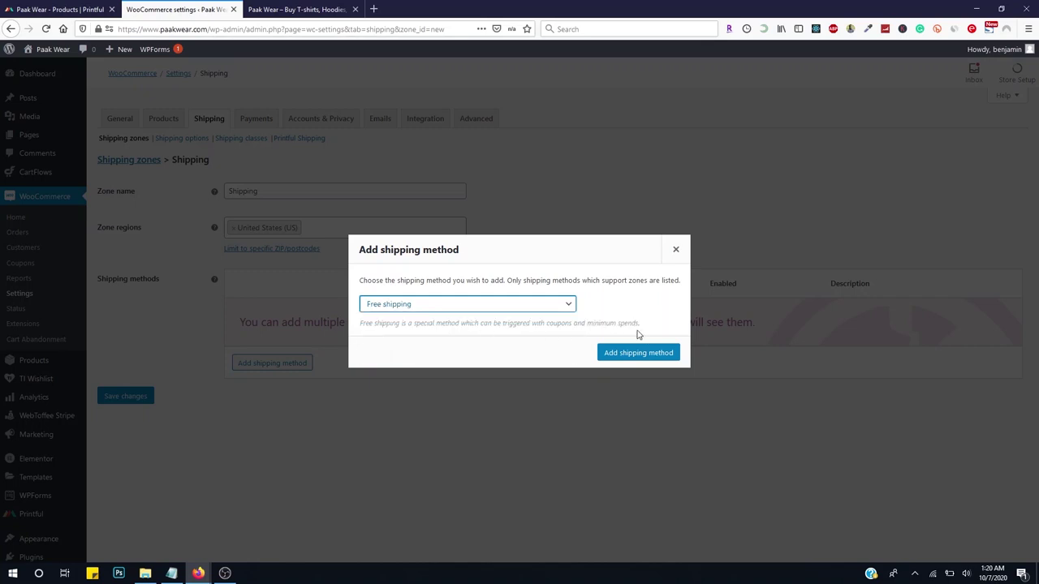
left_click(640, 352)
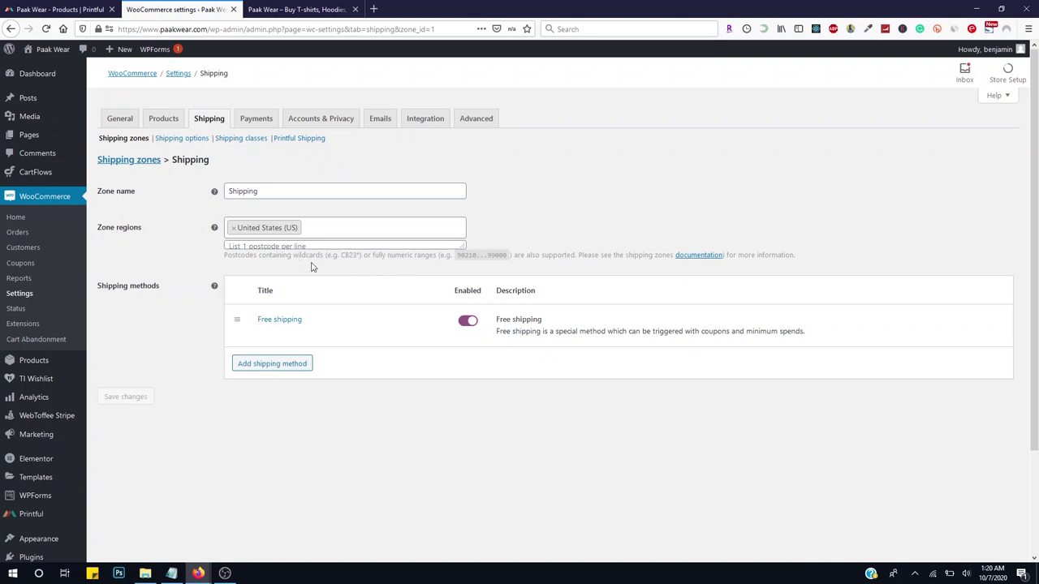
left_click(133, 163)
key("Return")
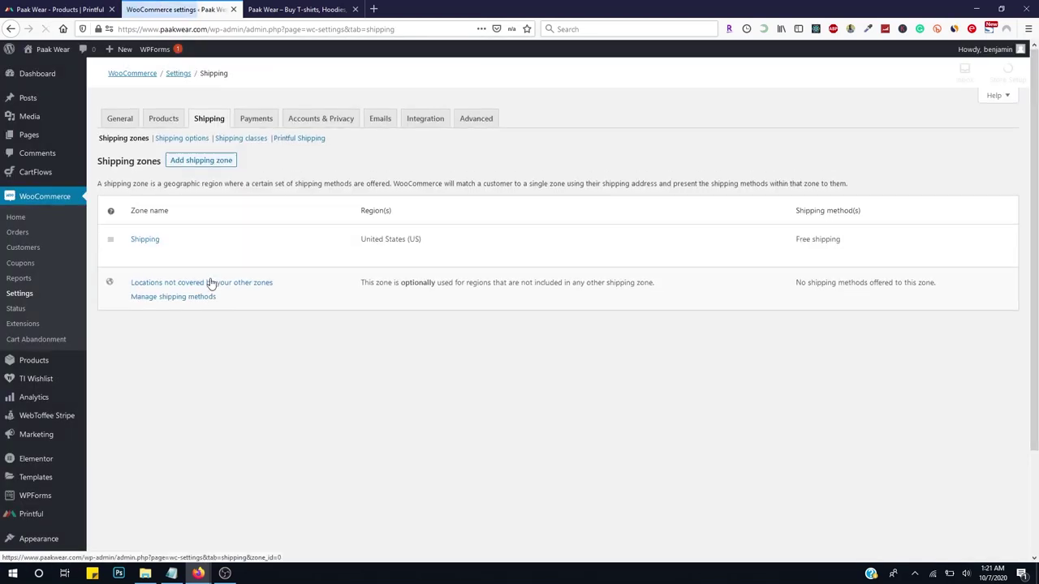
Rename the zone to US Shipping, save it, and return to the shipping zones list.
left_click(138, 254)
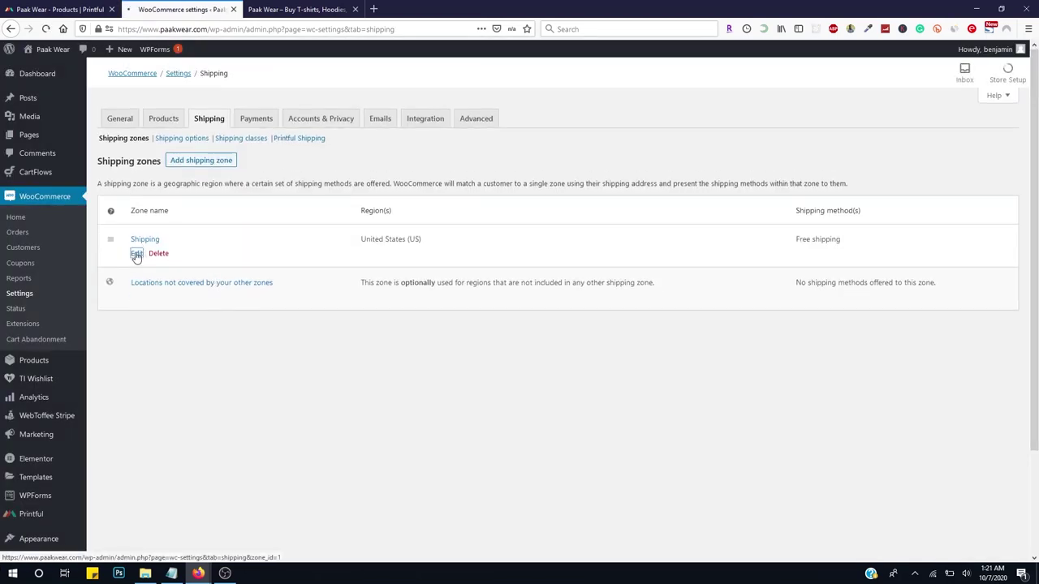
left_click(229, 192)
type("US Shipping")
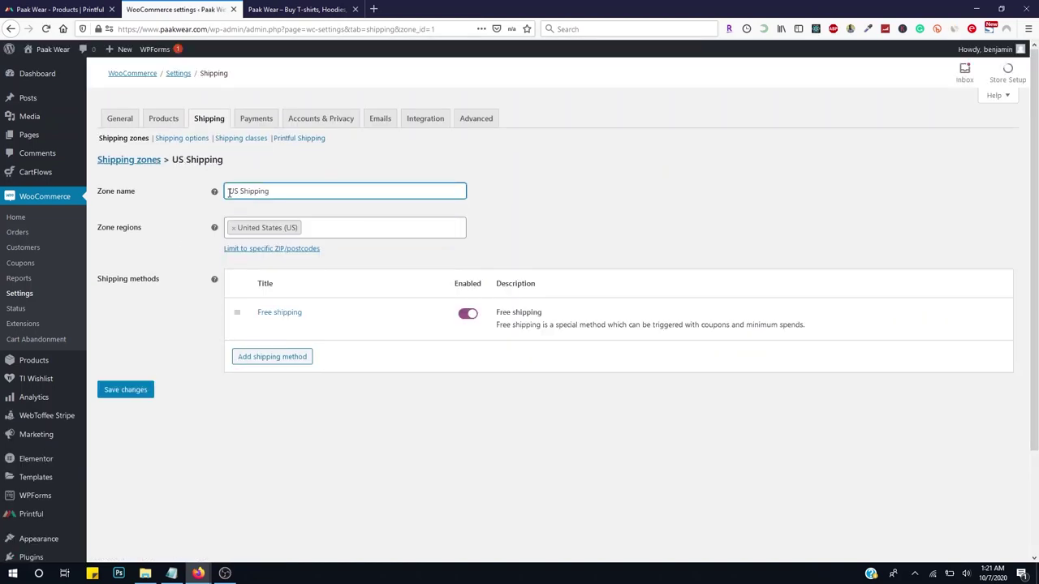
left_click(118, 390)
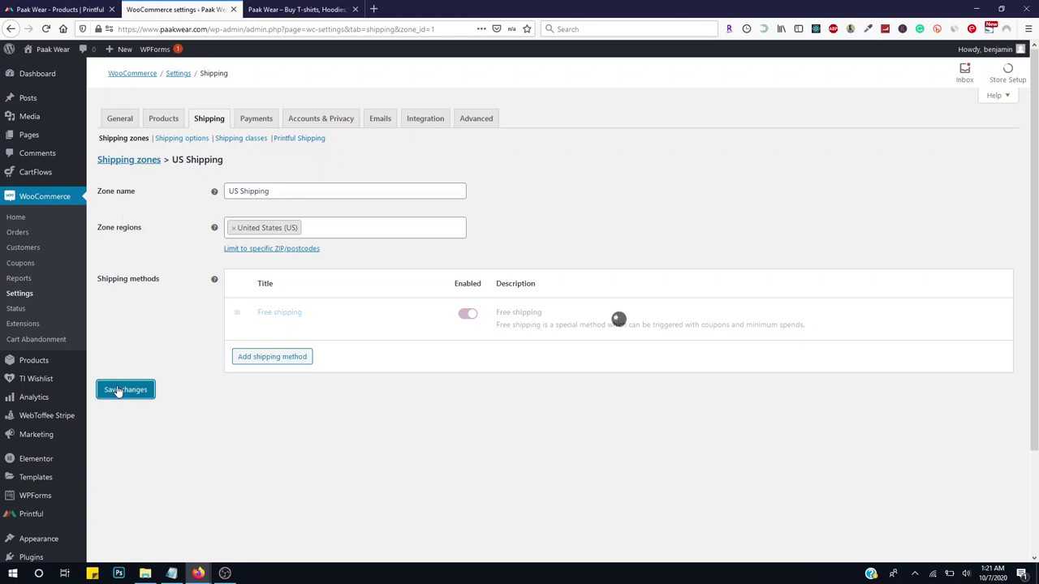
left_click(154, 162)
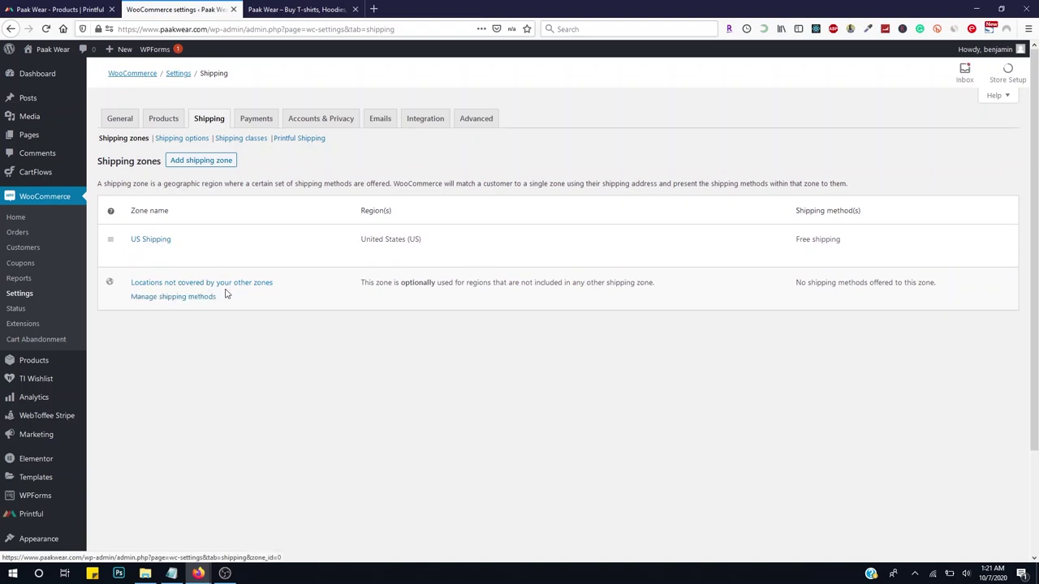
Add a Flat rate method costing 5 to locations not covered by other zones.
left_click(207, 285)
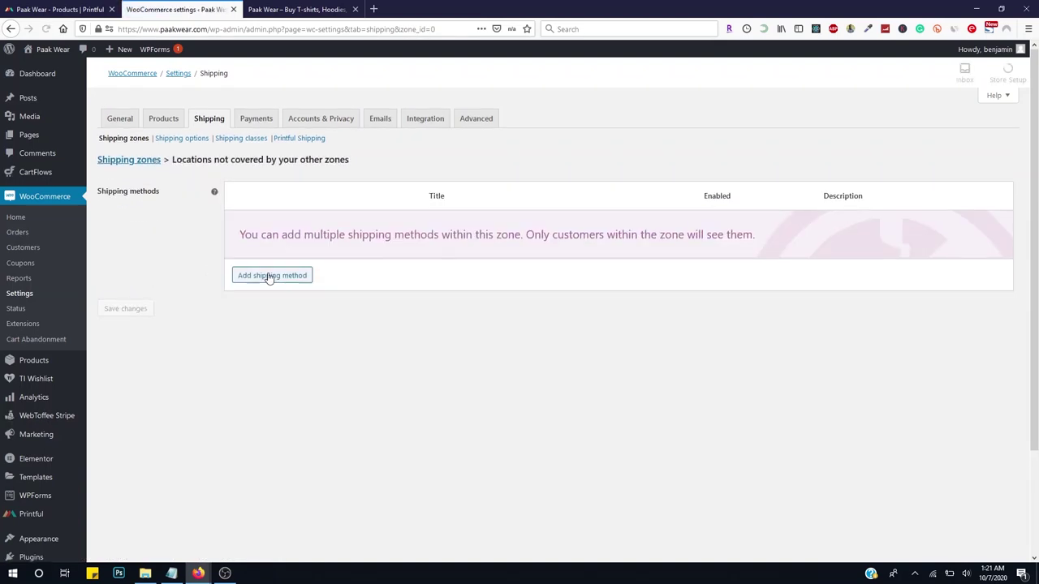
left_click(268, 277)
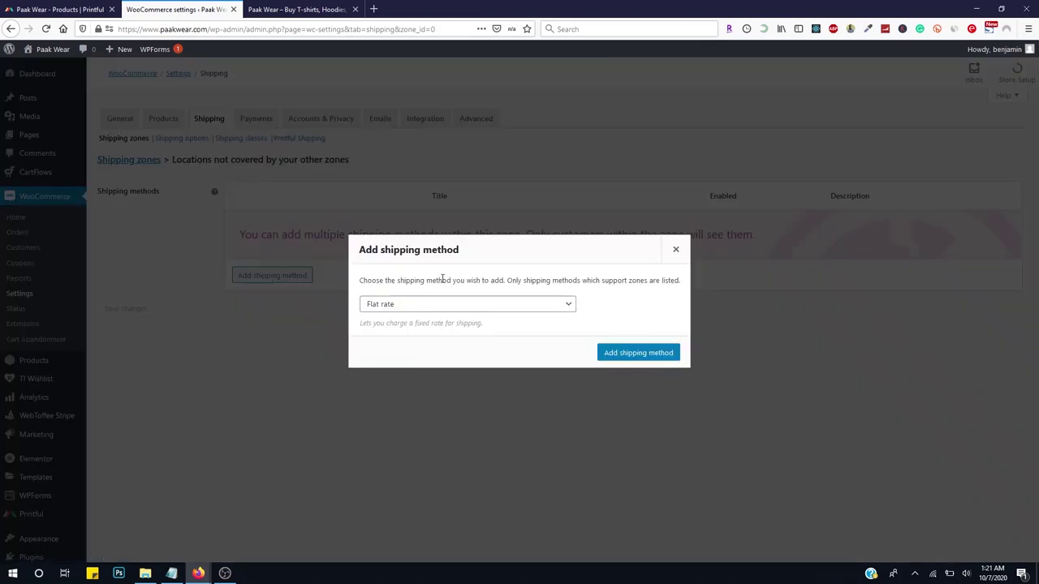
left_click(622, 356)
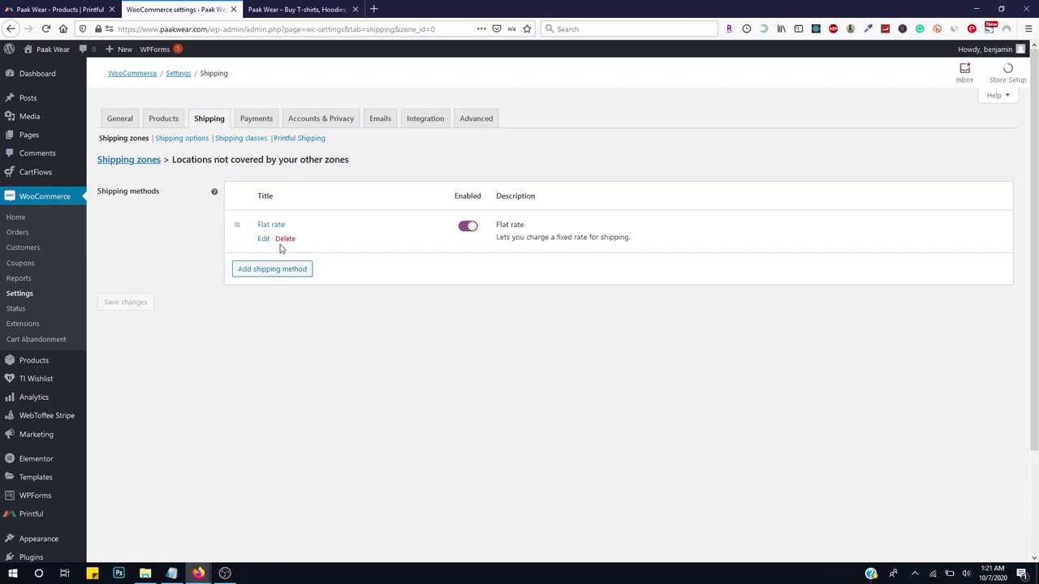
left_click(262, 240)
double_click(386, 334)
type("5")
left_click(865, 374)
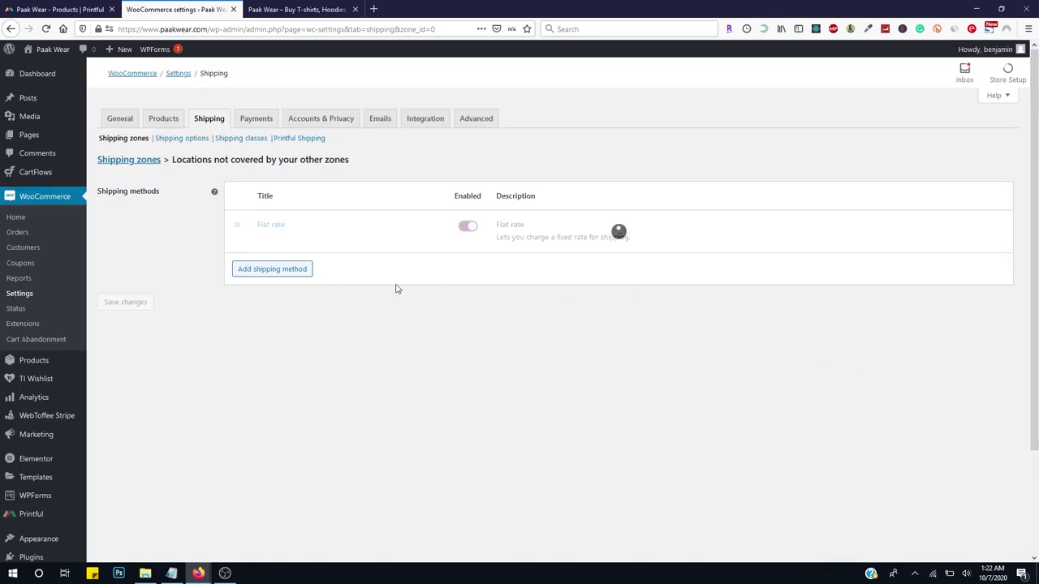
left_click(129, 159)
Open the Printful Shipping settings.
mouse_move(181, 239)
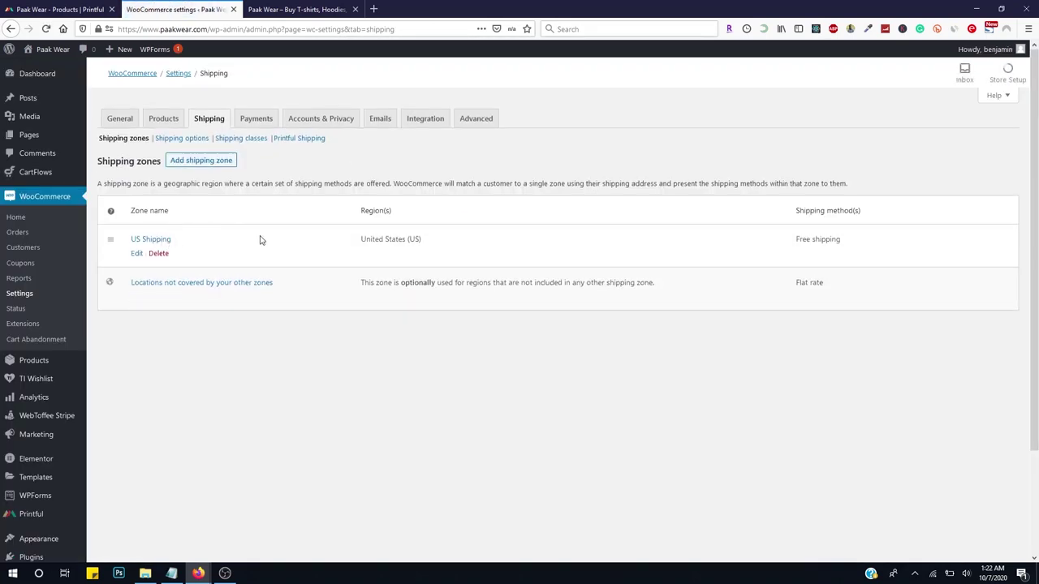
mouse_move(138, 283)
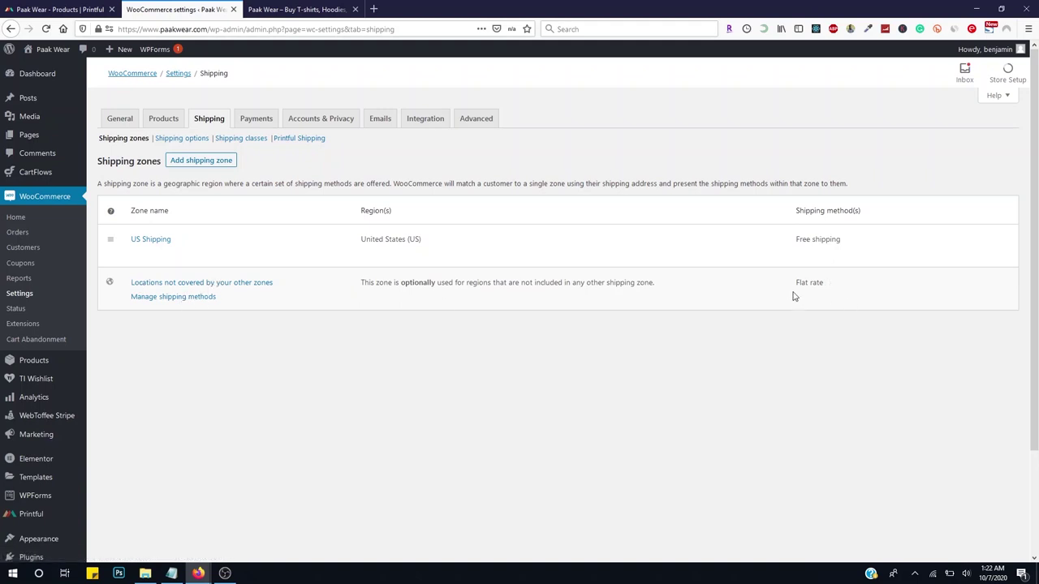
left_click(290, 143)
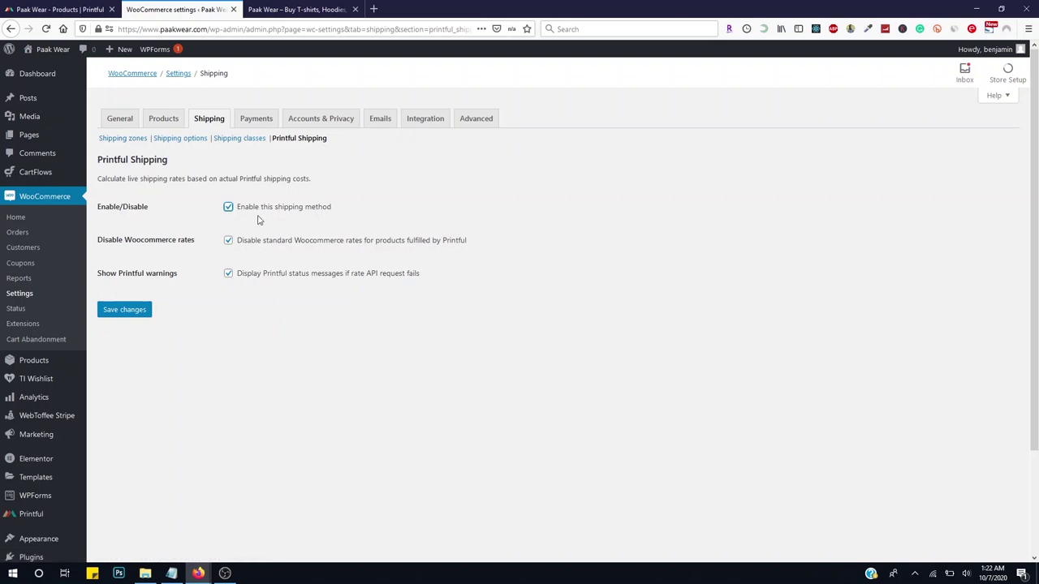
Review the Printful products page before returning to the Printful Shipping settings.
left_click(73, 10)
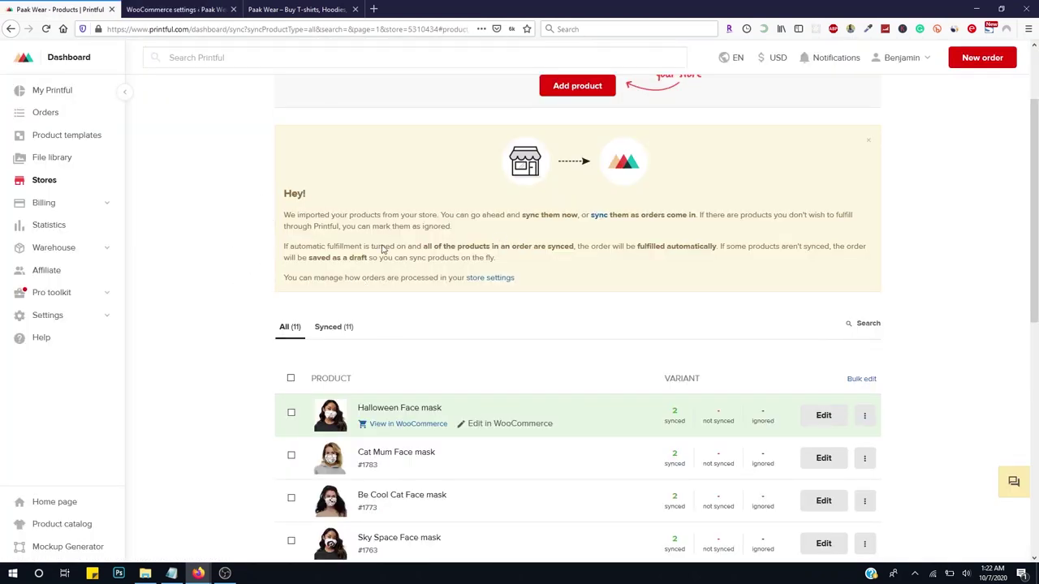
scroll(431, 276, "down", 1)
scroll(336, 146, "up", 3)
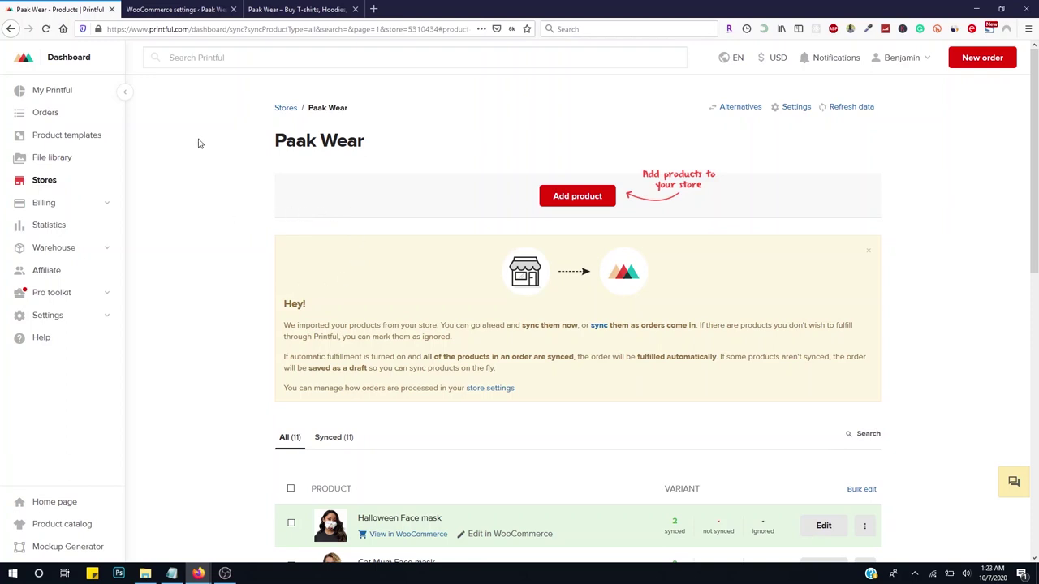
left_click(196, 11)
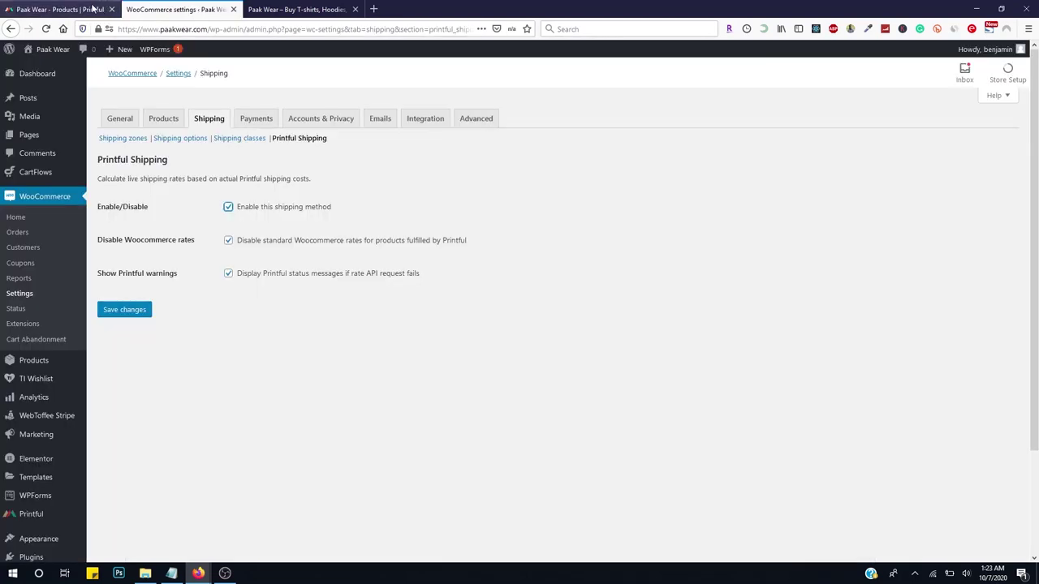
left_click(95, 9)
scroll(696, 422, "down", 3)
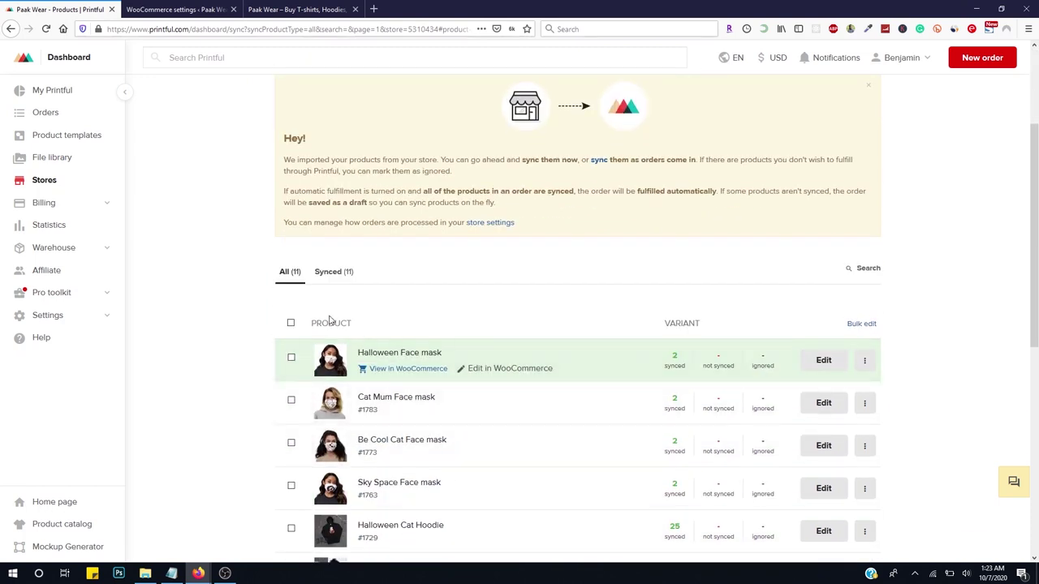
left_click(157, 7)
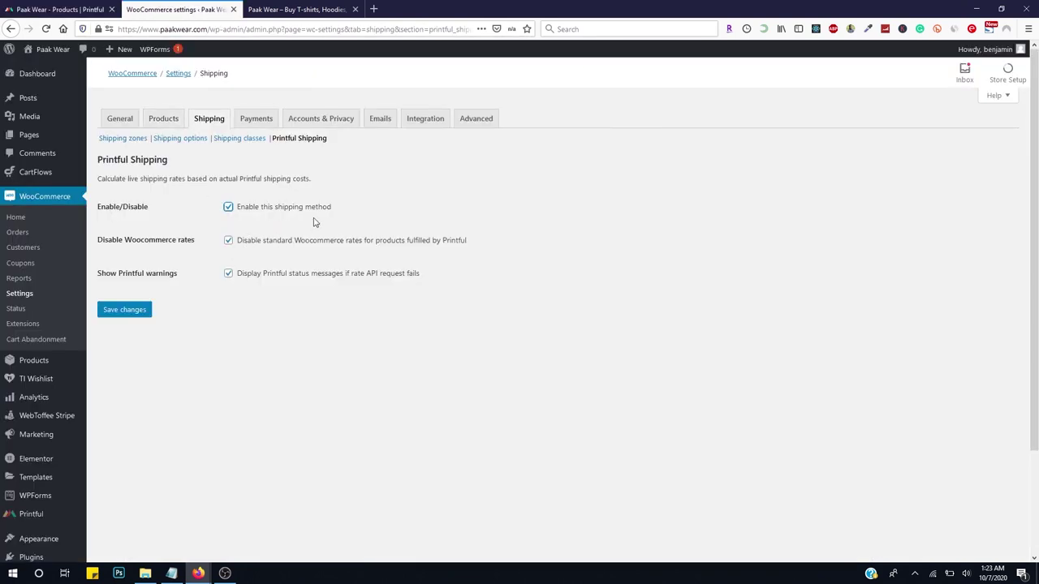
Disable the Printful shipping method, save, and view the Accounts & Privacy settings.
left_click(254, 210)
left_click(123, 309)
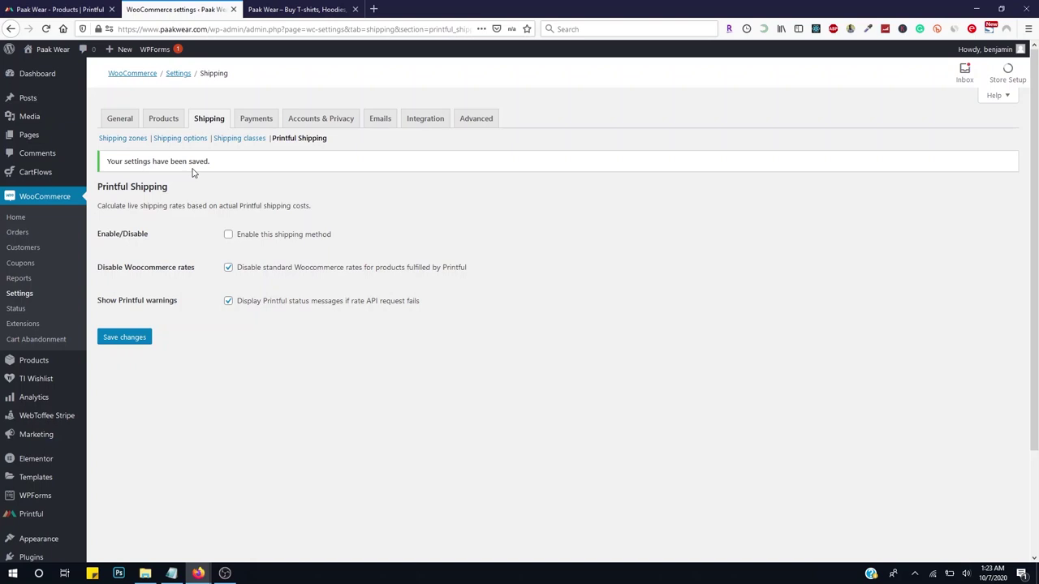
left_click(312, 126)
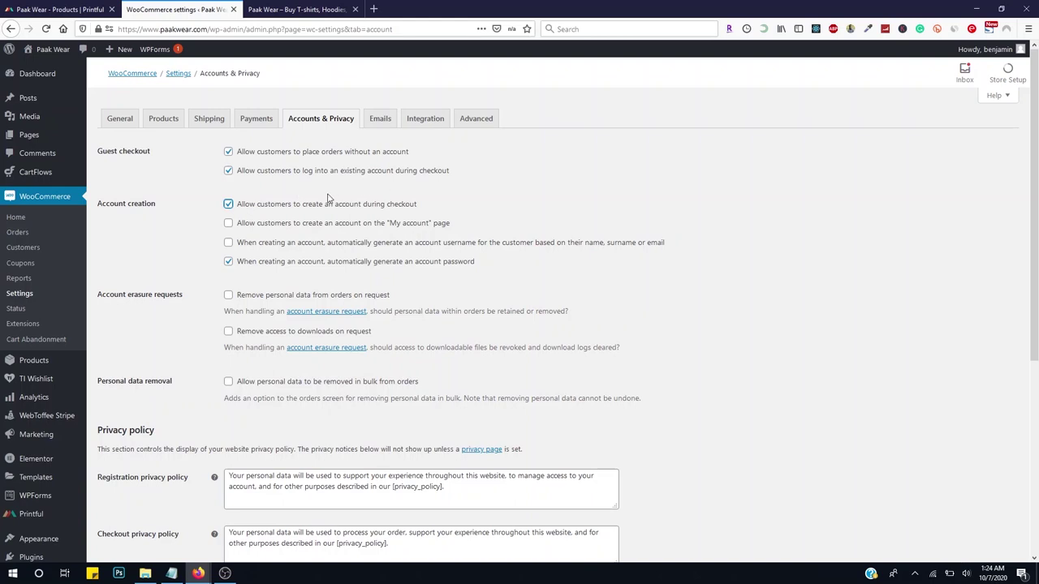
Allow customers to create an account on the My account page and save.
left_click(263, 229)
scroll(288, 231, "down", 4)
left_click(120, 508)
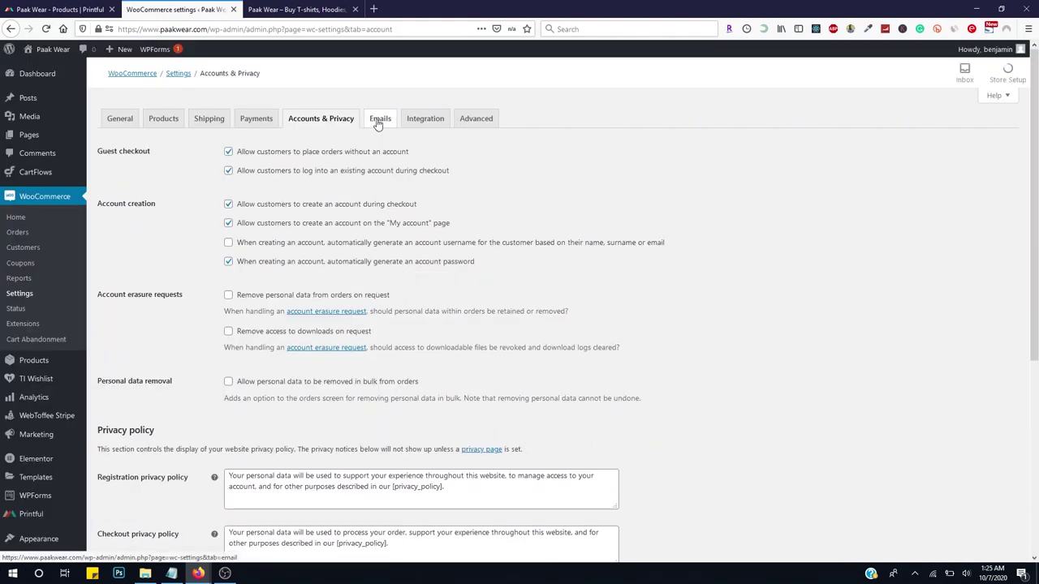
Look through the Emails settings, then go to the Advanced settings.
left_click(377, 121)
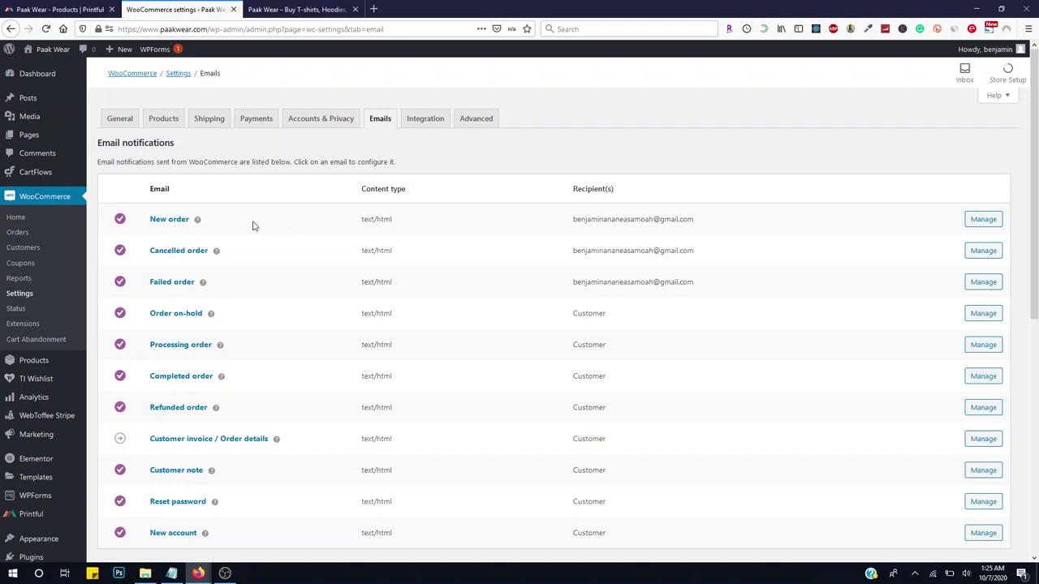
scroll(228, 227, "down", 5)
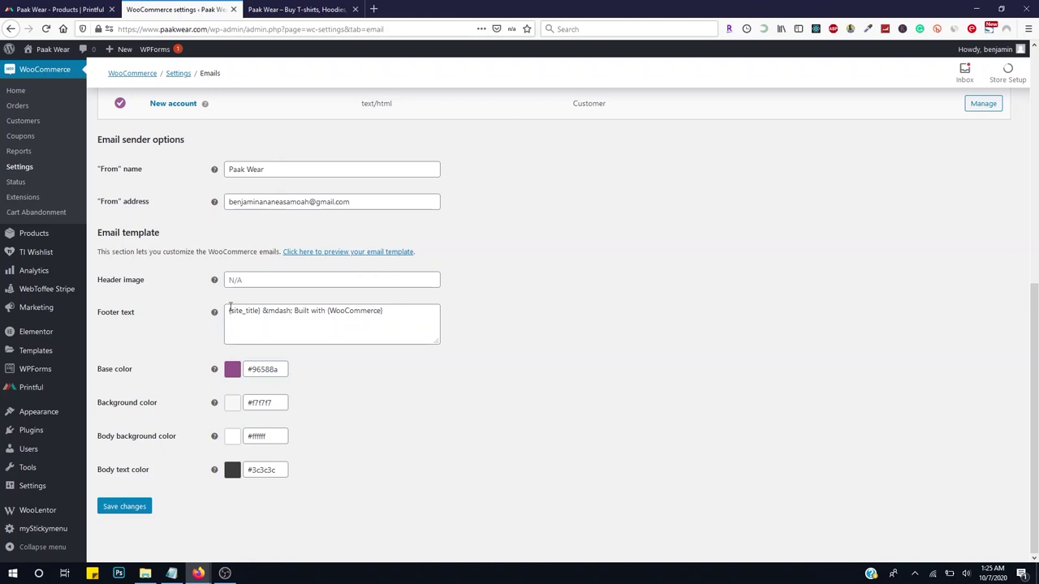
scroll(239, 382, "up", 5)
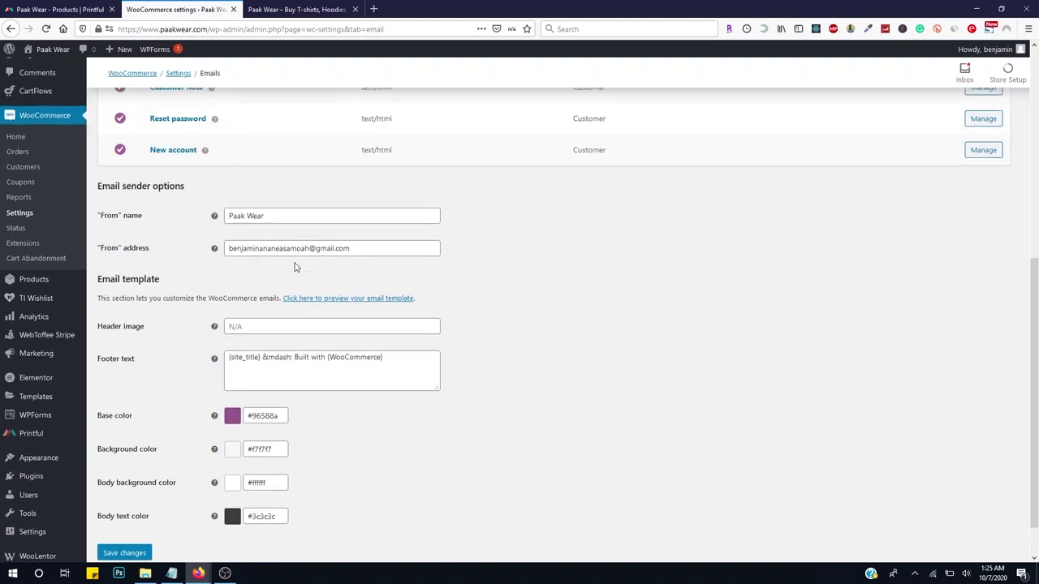
left_click(467, 121)
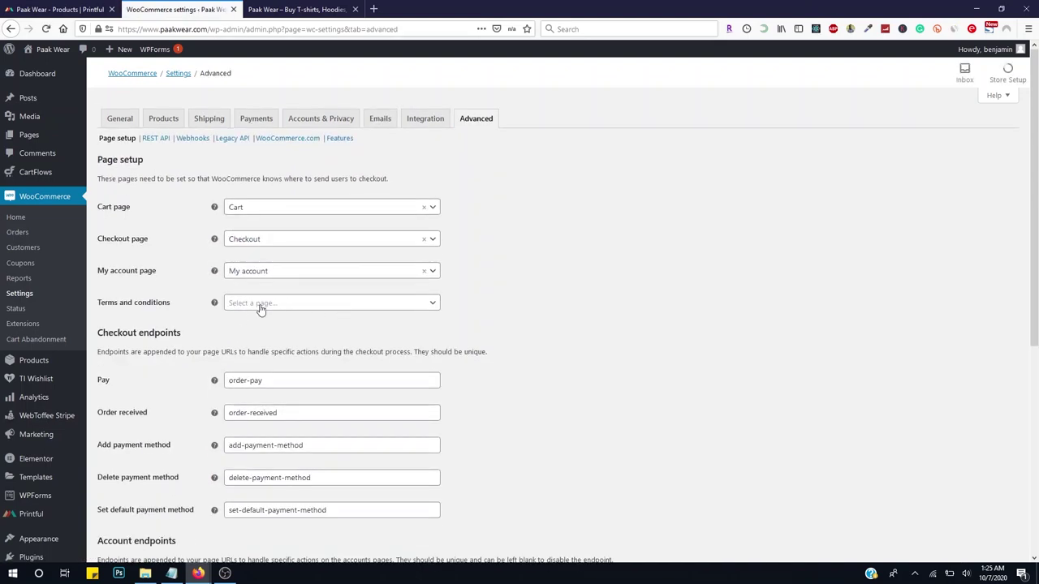
Choose Privacy Policy as the terms and conditions page and save the Advanced settings.
left_click(261, 306)
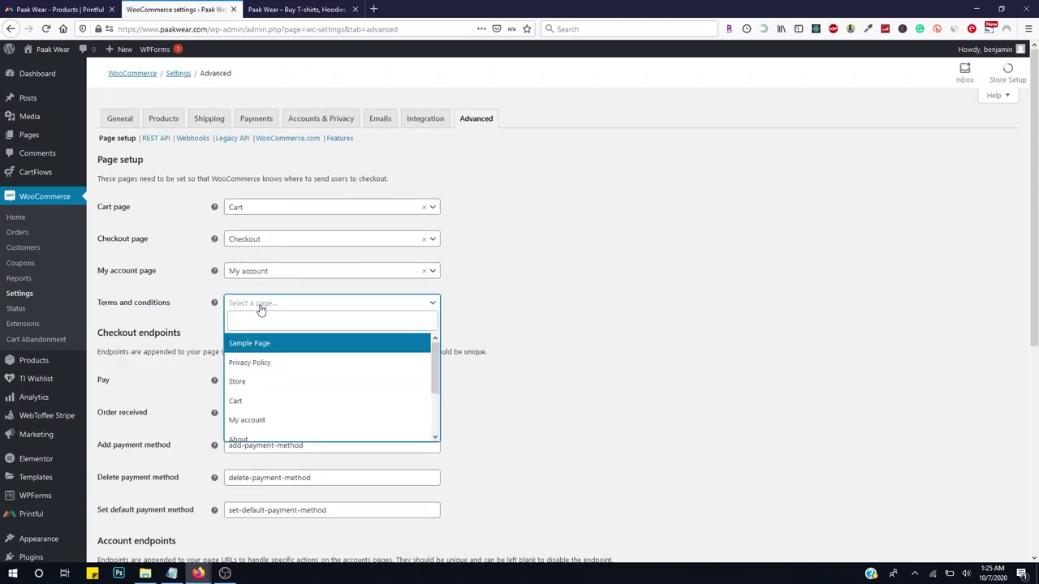
left_click(258, 364)
scroll(498, 341, "down", 3)
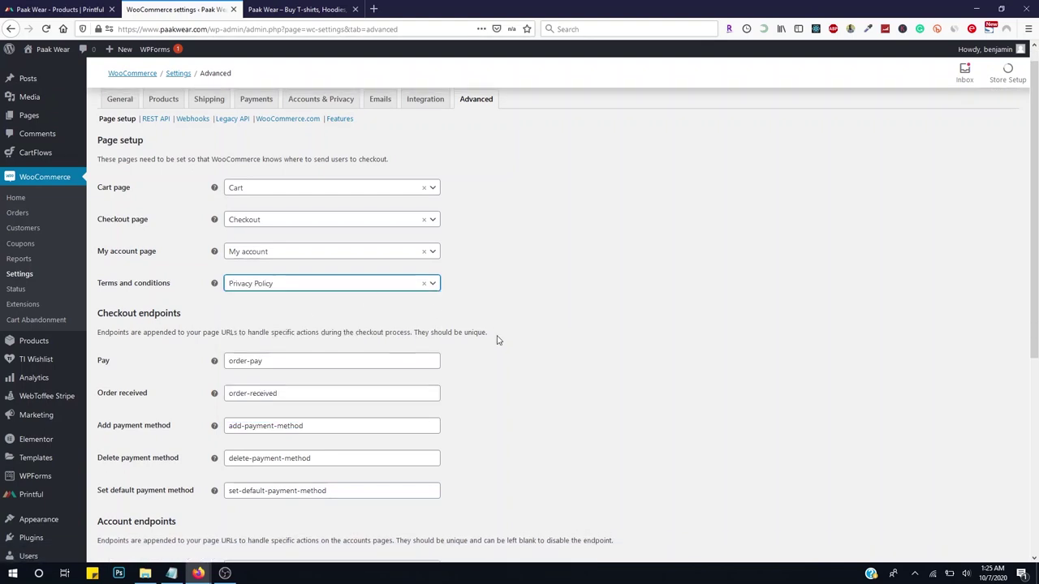
scroll(498, 341, "up", 2)
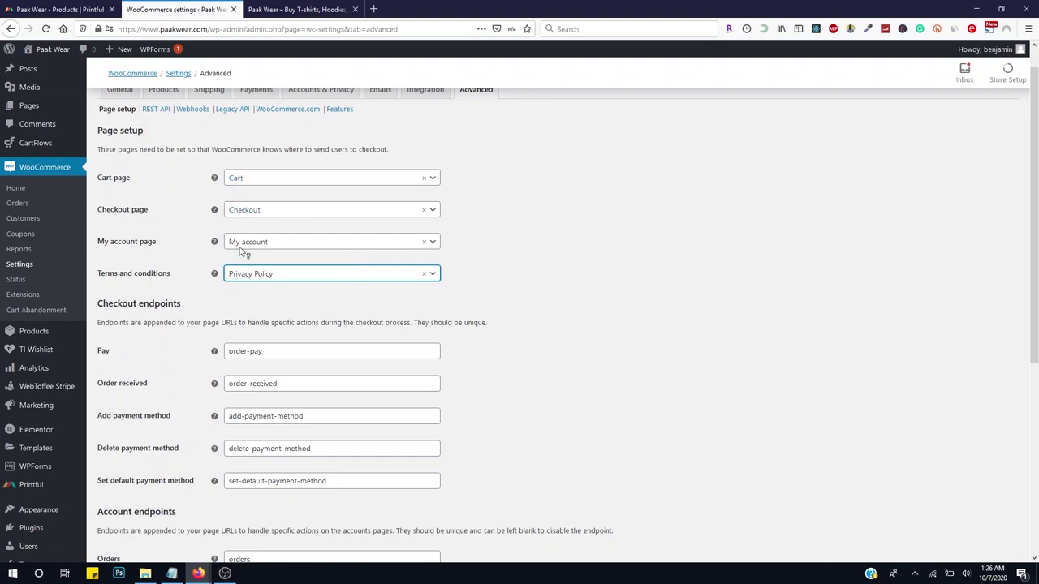
scroll(468, 302, "down", 5)
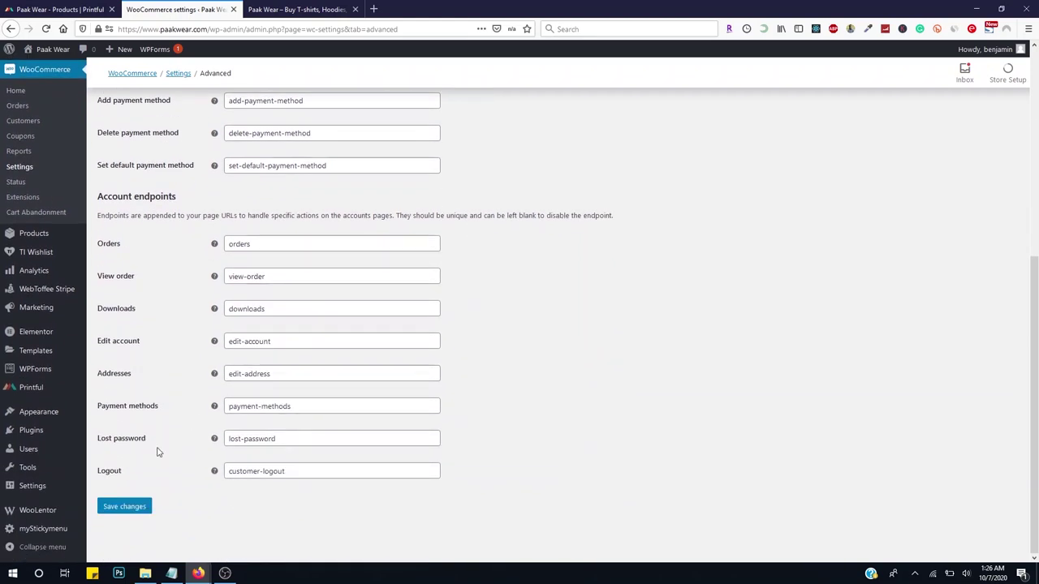
left_click(114, 510)
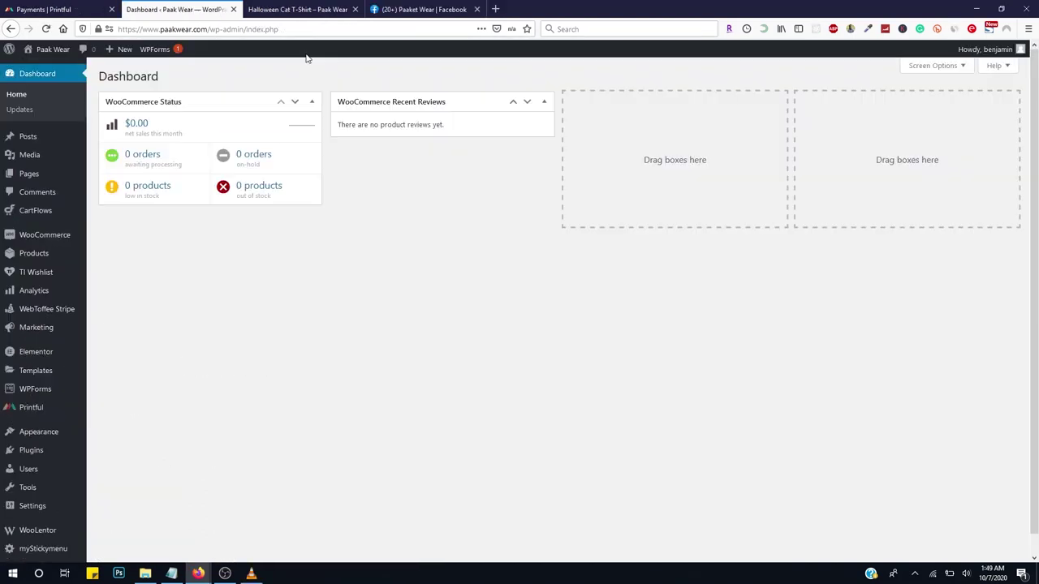
Go to checkout with the Halloween Cat T-Shirt in the cart.
left_click(297, 9)
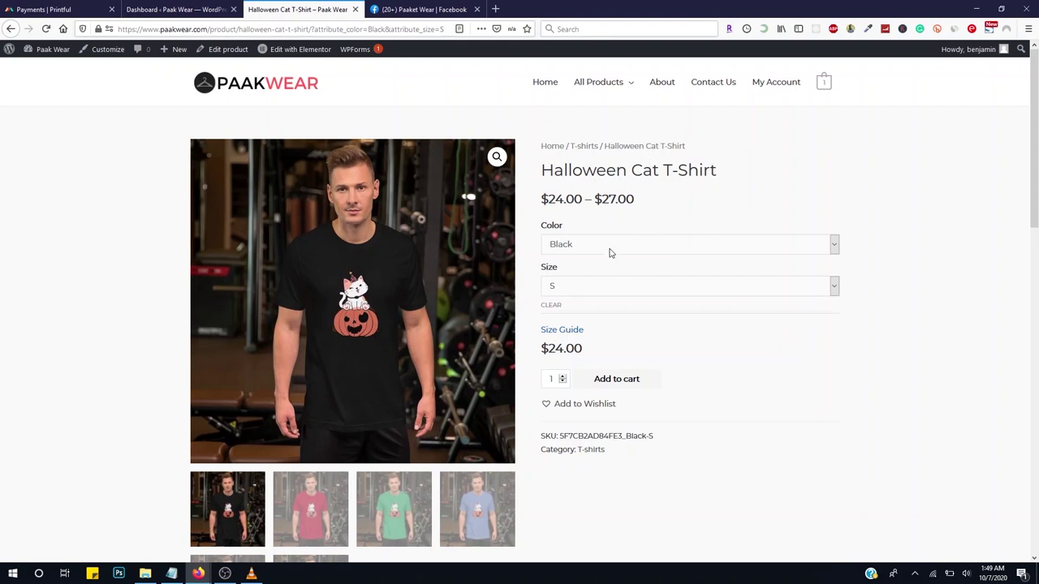
mouse_move(824, 91)
left_click(758, 228)
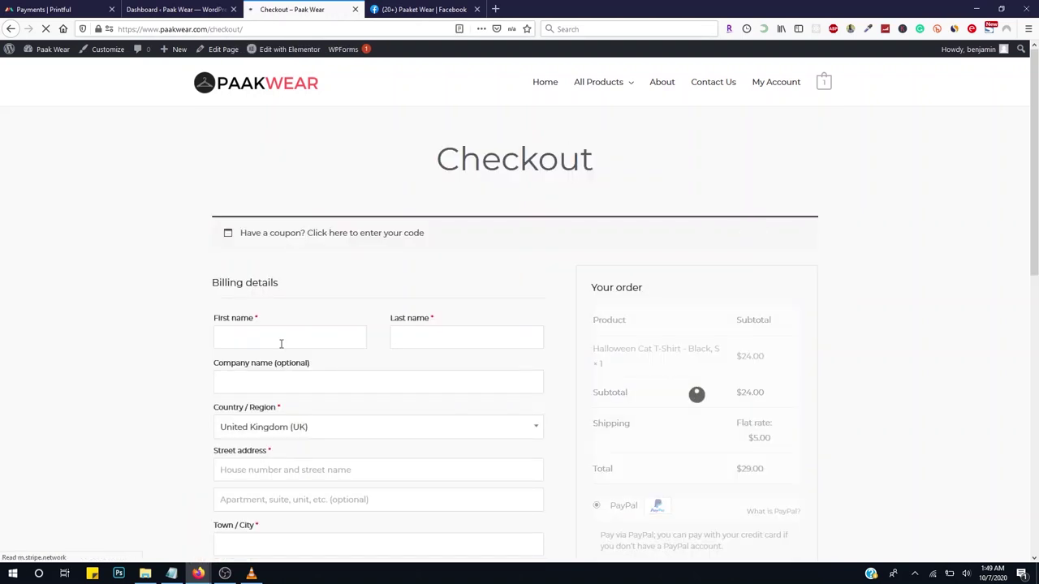
Fill in the customer's billing name, country Ghana, street address and town.
left_click(281, 339)
key("Tab")
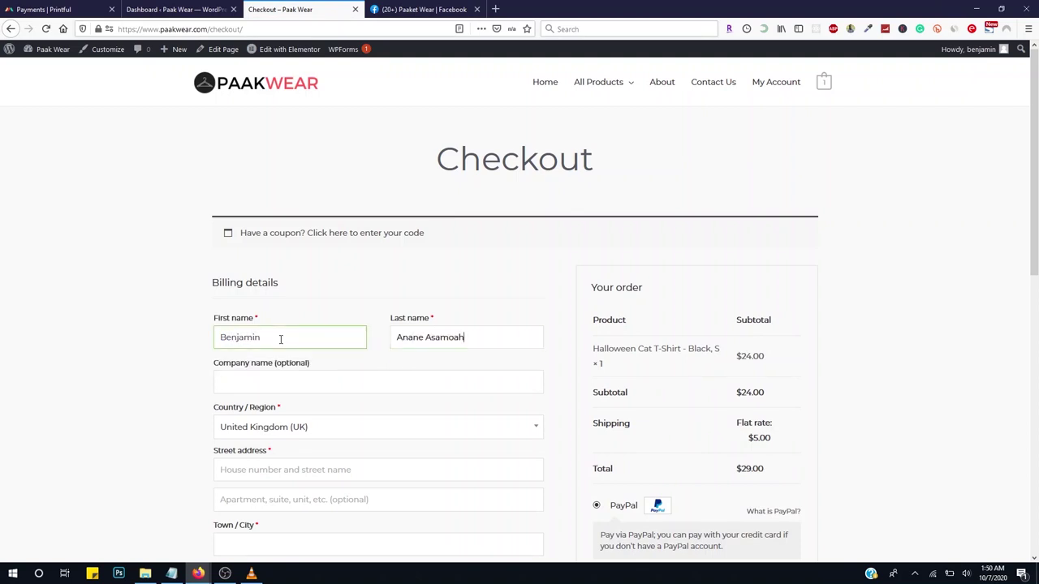
scroll(281, 340, "down", 3)
left_click(365, 208)
type("gh")
left_click(269, 248)
left_click(269, 251)
type("P. O. Box 123")
left_click(265, 324)
type("tamale")
Enter the billing phone number, choose Credit Cards, and enter the Stripe test card number.
scroll(250, 365, "down", 3)
left_click(236, 338)
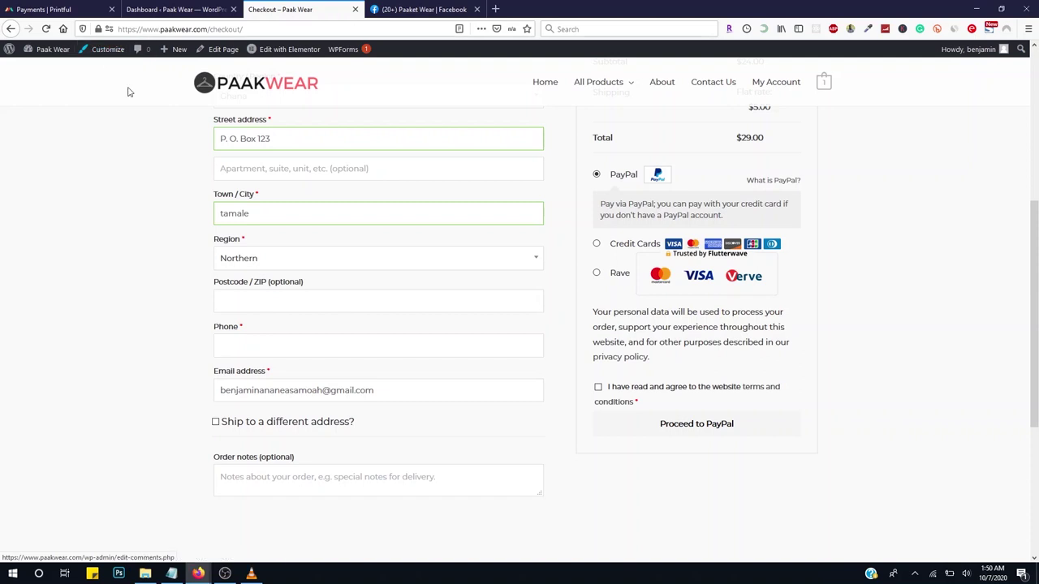
type("0000000000")
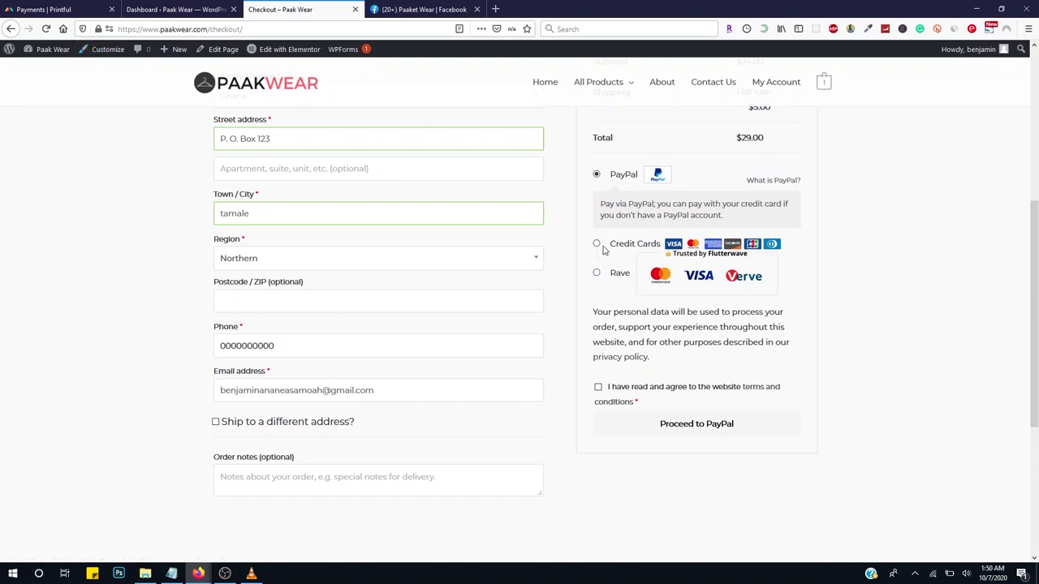
left_click(598, 246)
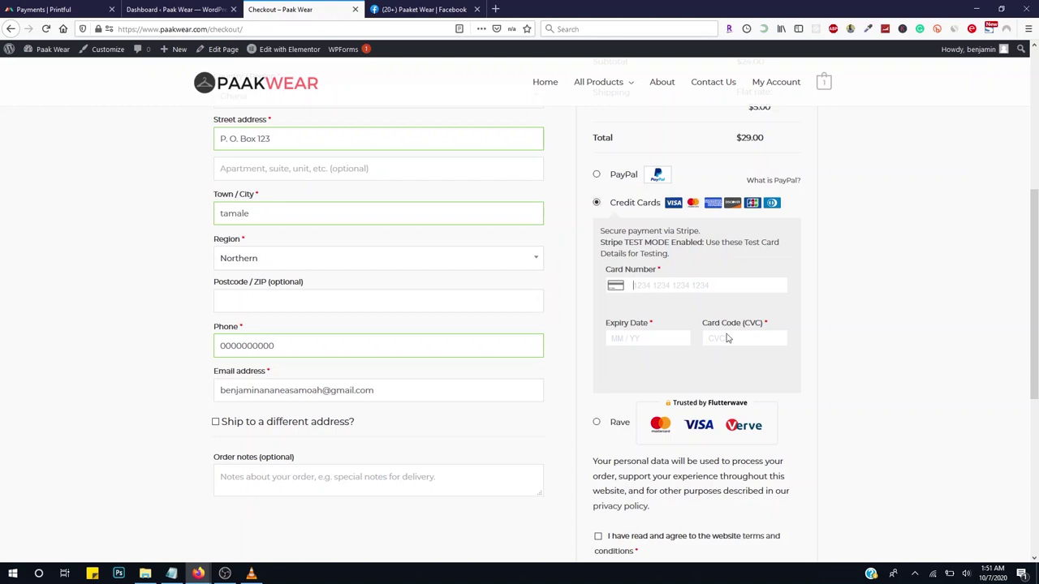
type("12")
type("4242 4242 4242 4242")
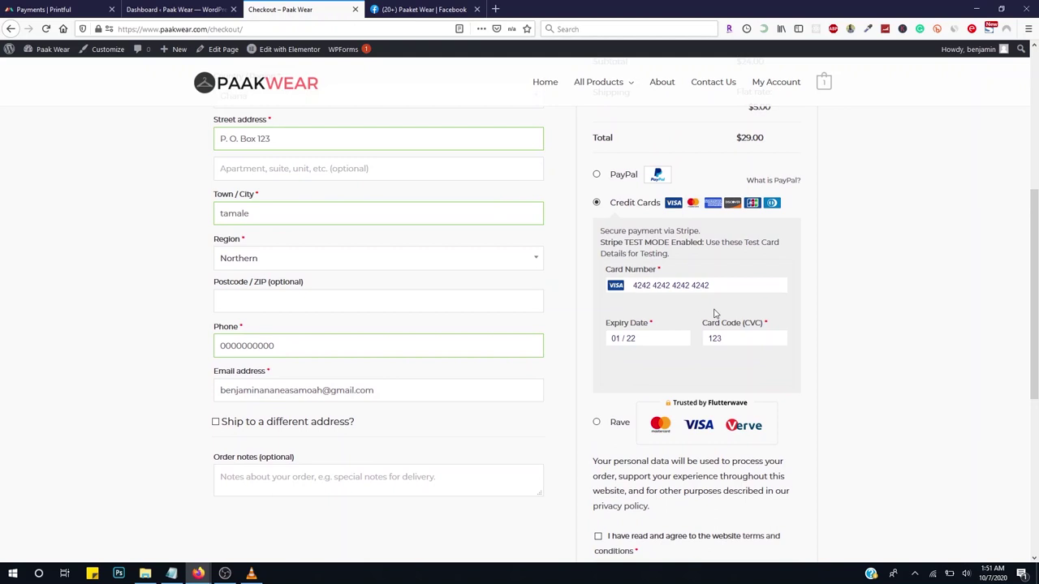
Switch the billing country to United States (US), then back to Ghana.
scroll(703, 324, "down", 1)
scroll(643, 282, "up", 1)
scroll(674, 278, "up", 2)
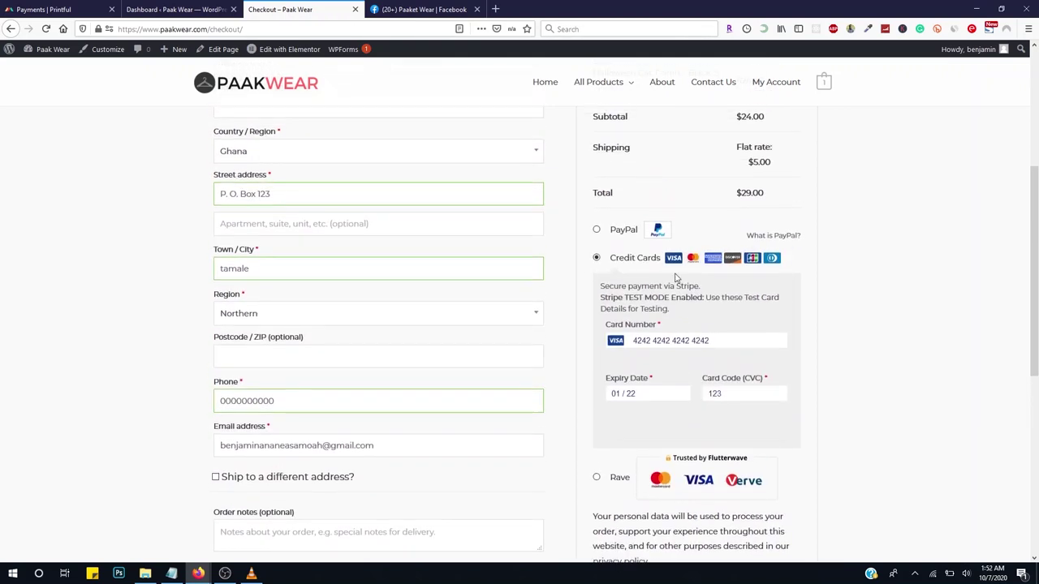
scroll(622, 199, "up", 3)
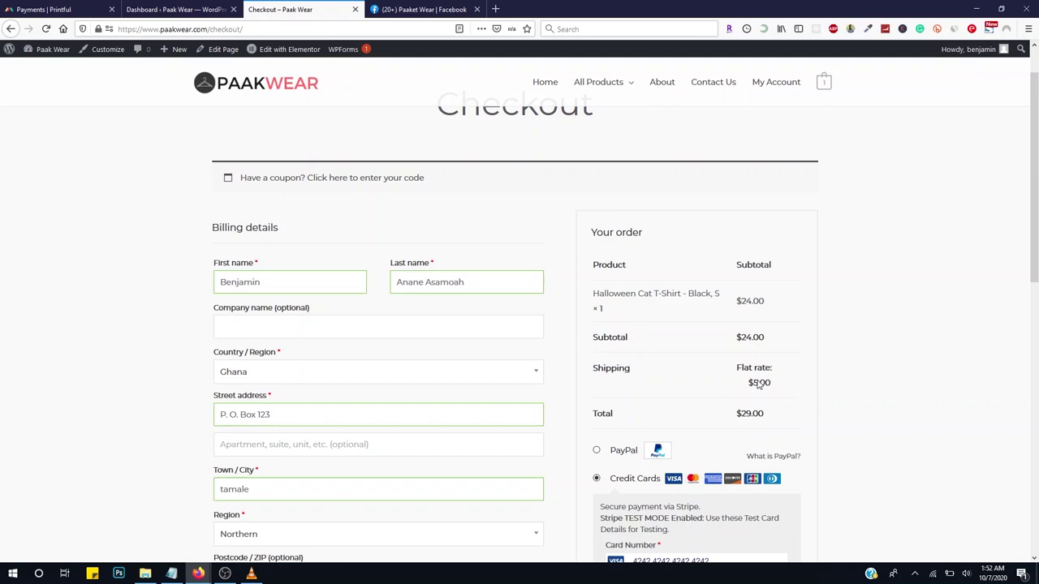
scroll(510, 310, "down", 1)
left_click(290, 316)
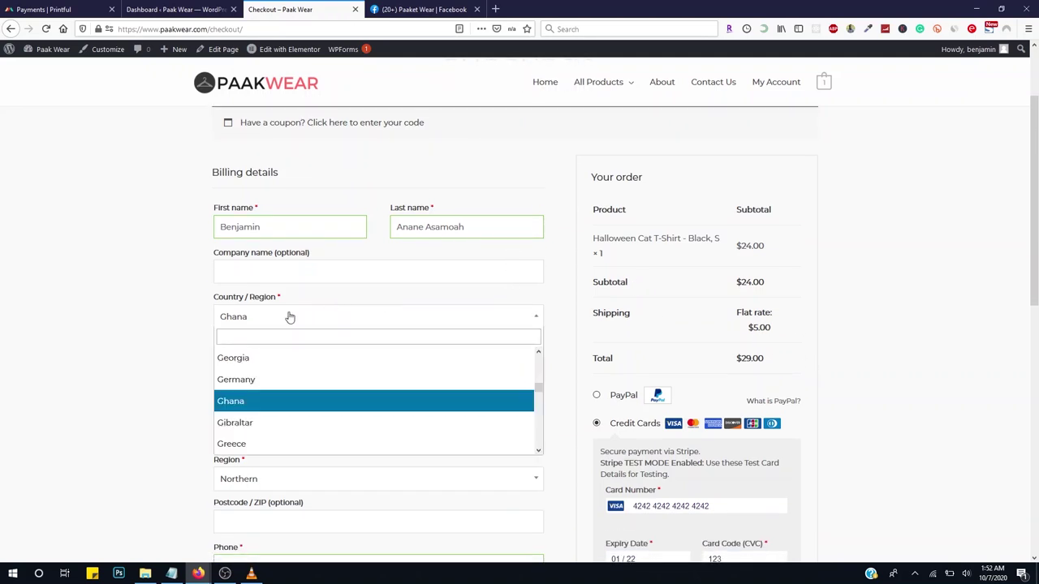
type("uni")
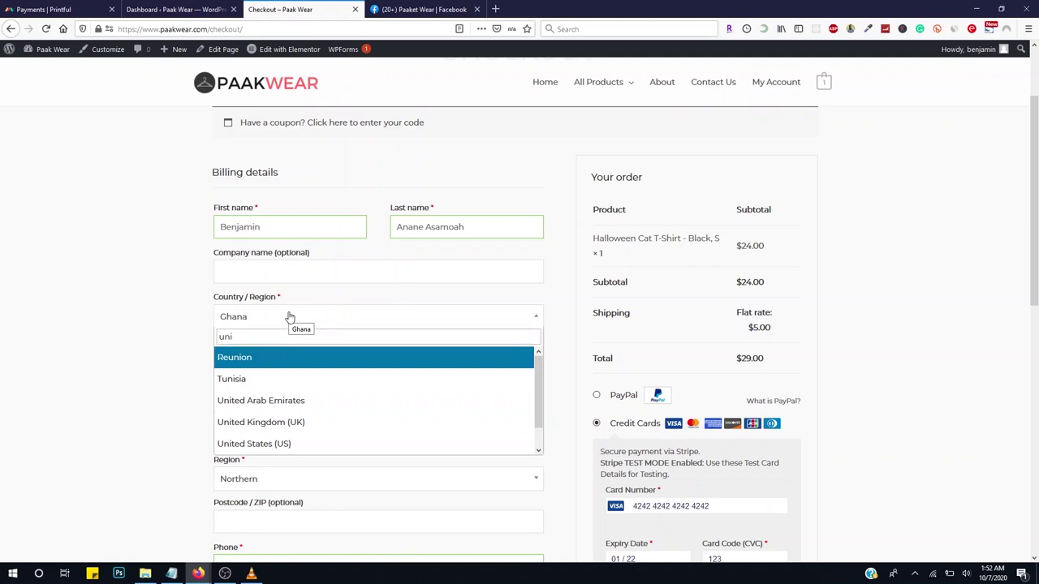
left_click(253, 444)
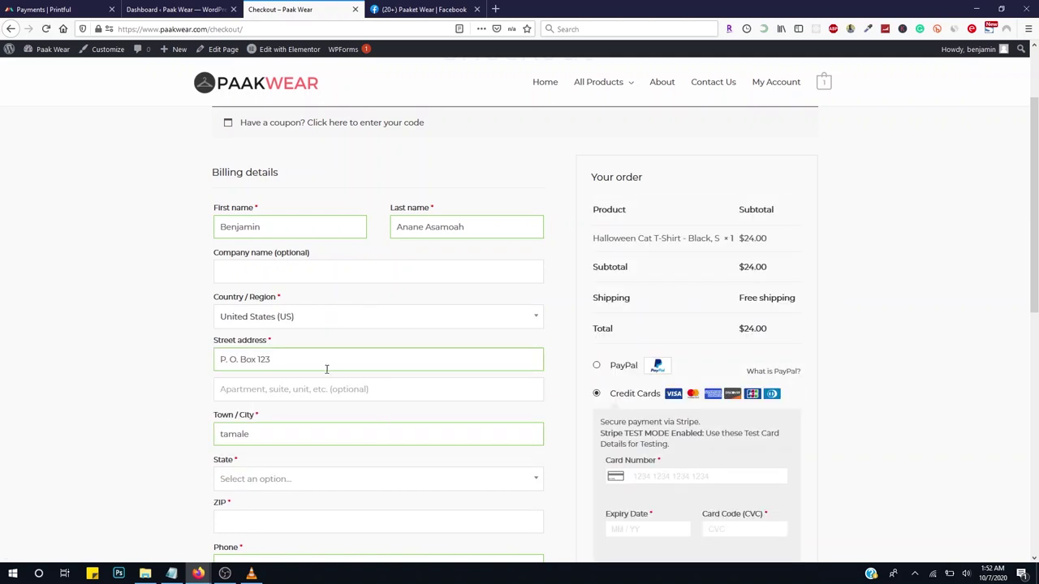
left_click(505, 316)
type("gh")
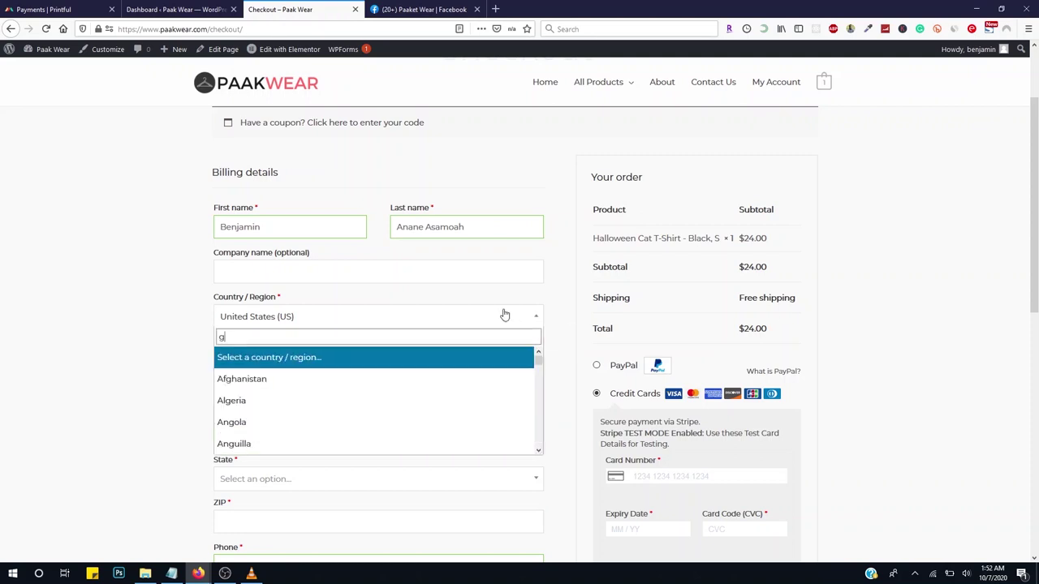
left_click(290, 377)
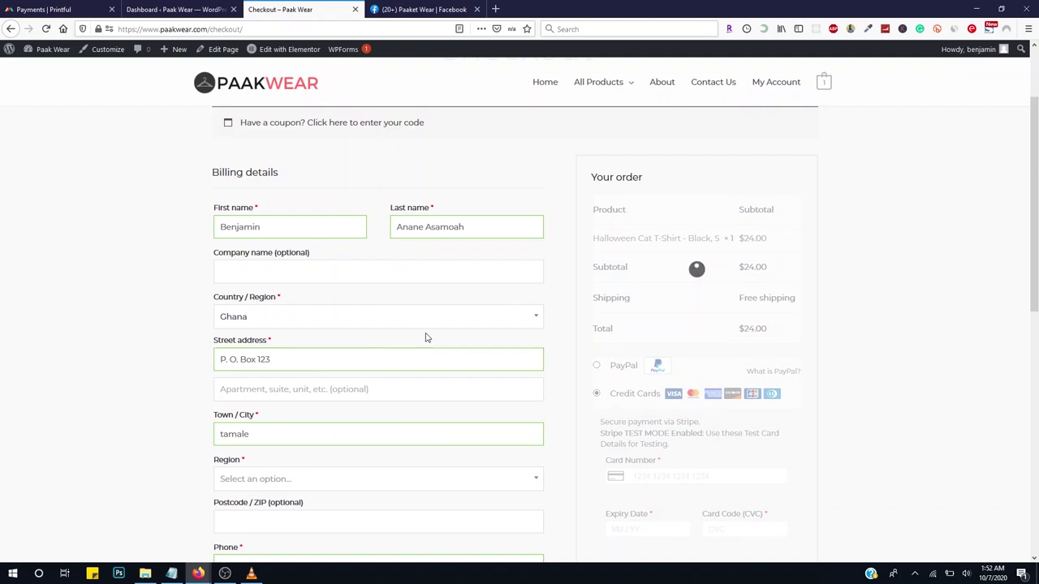
Place and pay for the $29.00 test order by credit card.
scroll(598, 319, "down", 5)
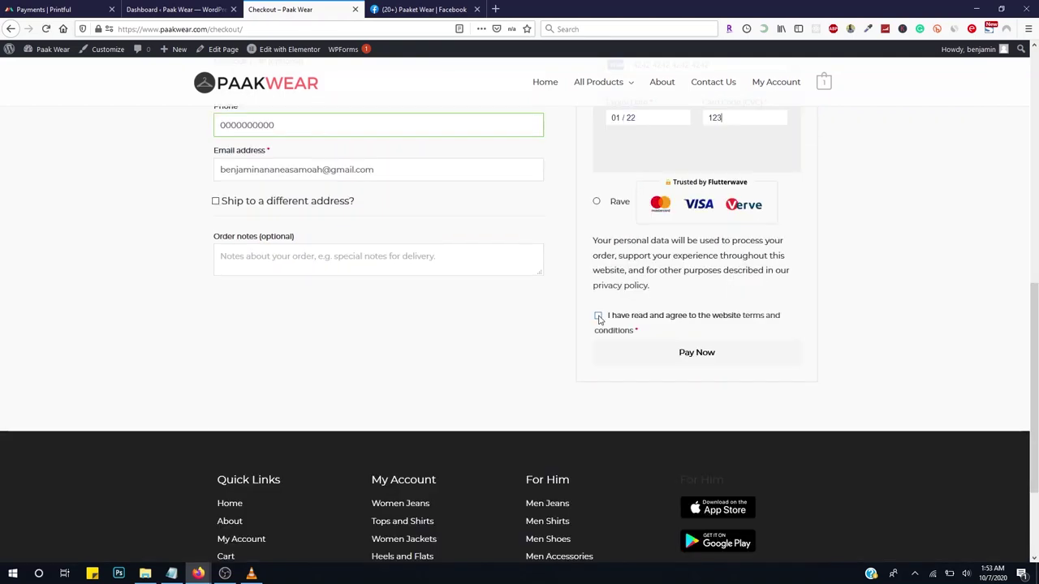
left_click(691, 354)
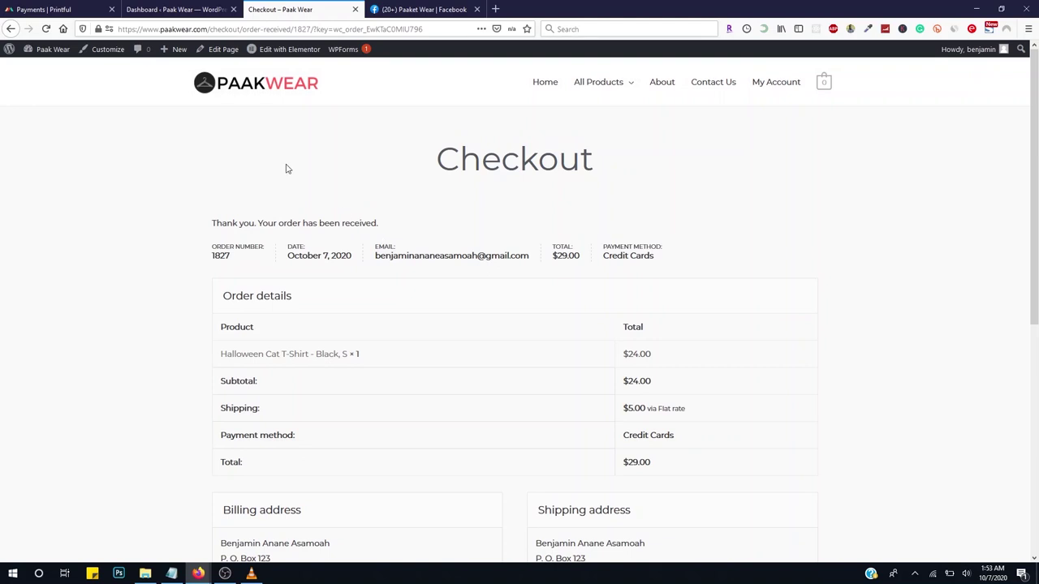
left_click(19, 6)
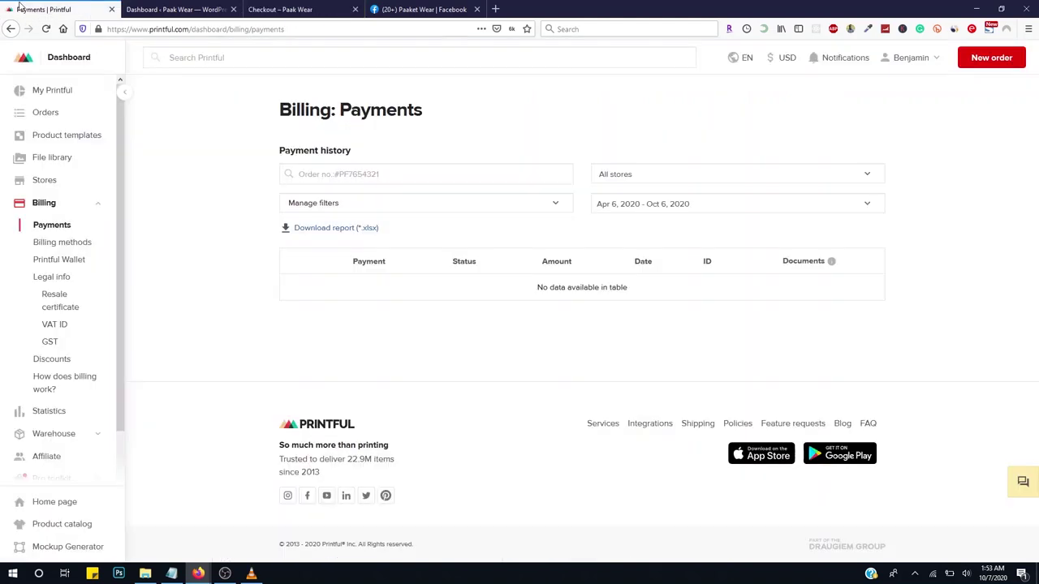
Open the new synced order in Printful's Orders list to review its $19.26 failed payment.
left_click(61, 63)
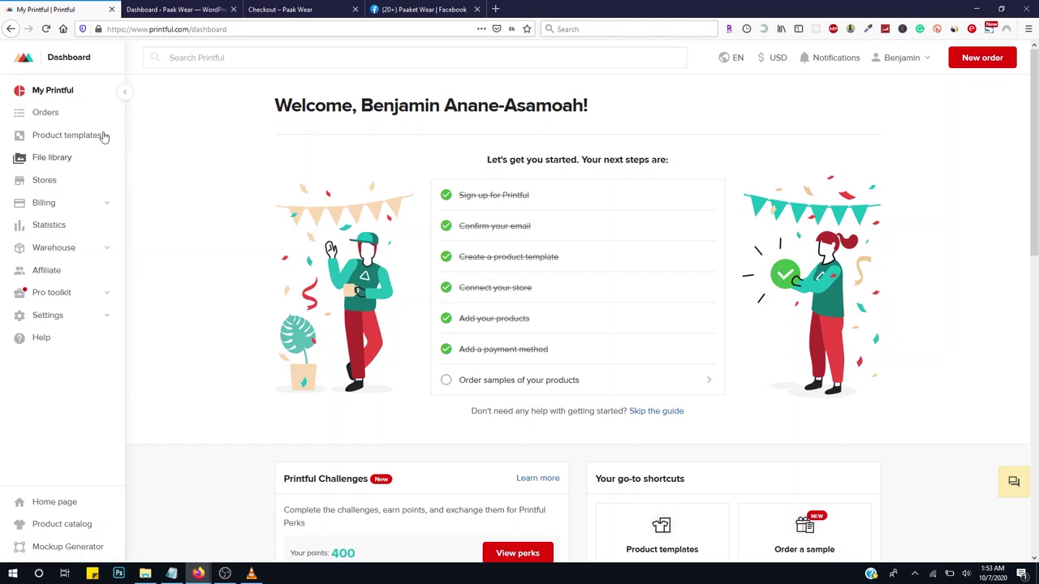
left_click(46, 118)
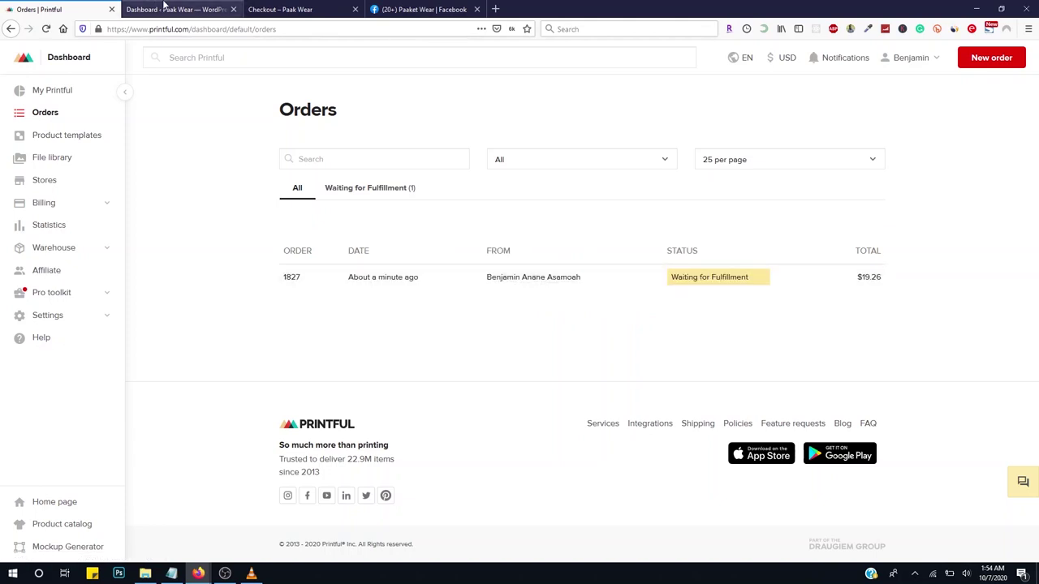
left_click(280, 8)
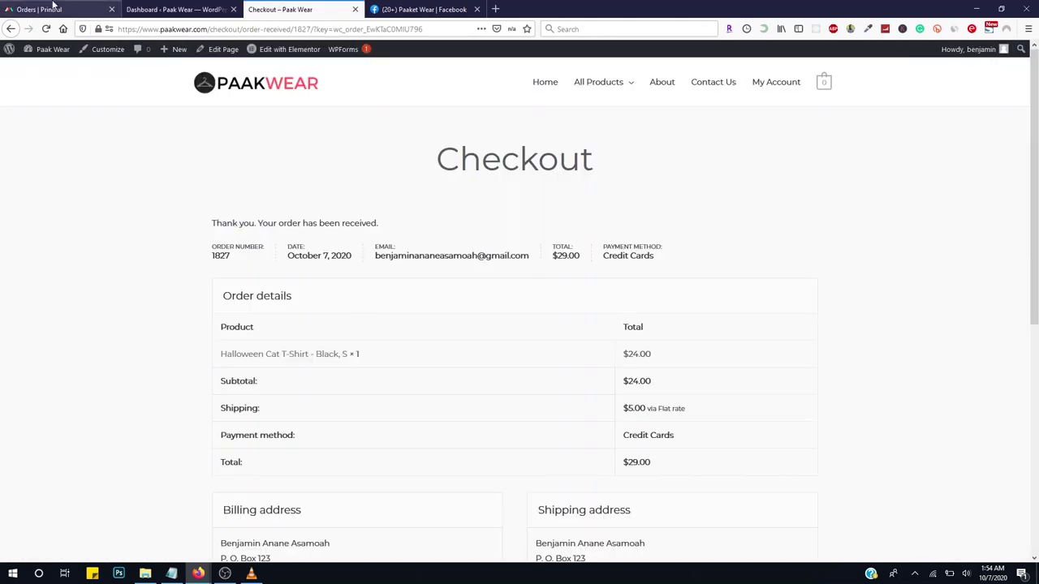
left_click(53, 7)
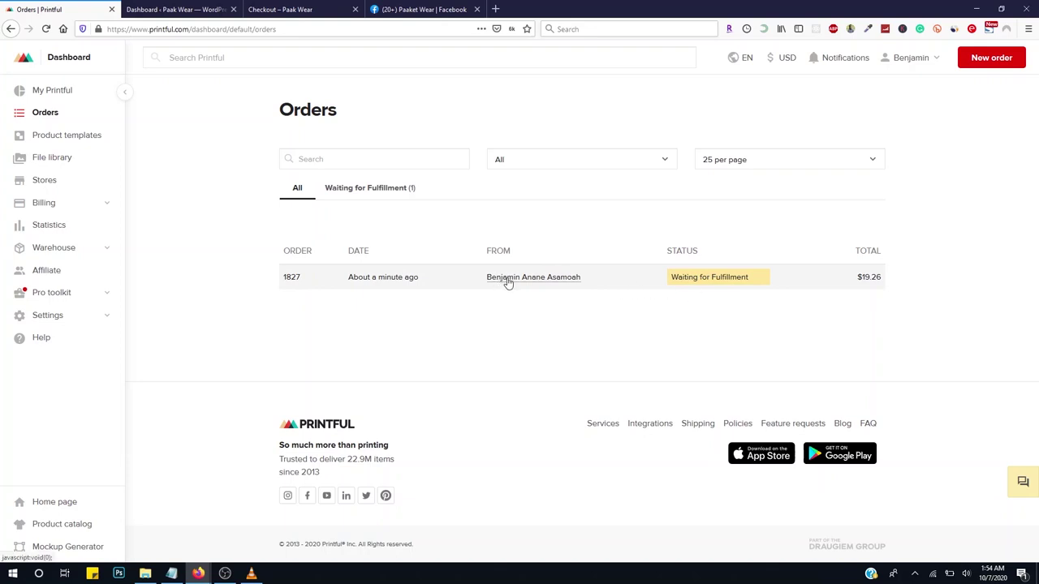
left_click(686, 277)
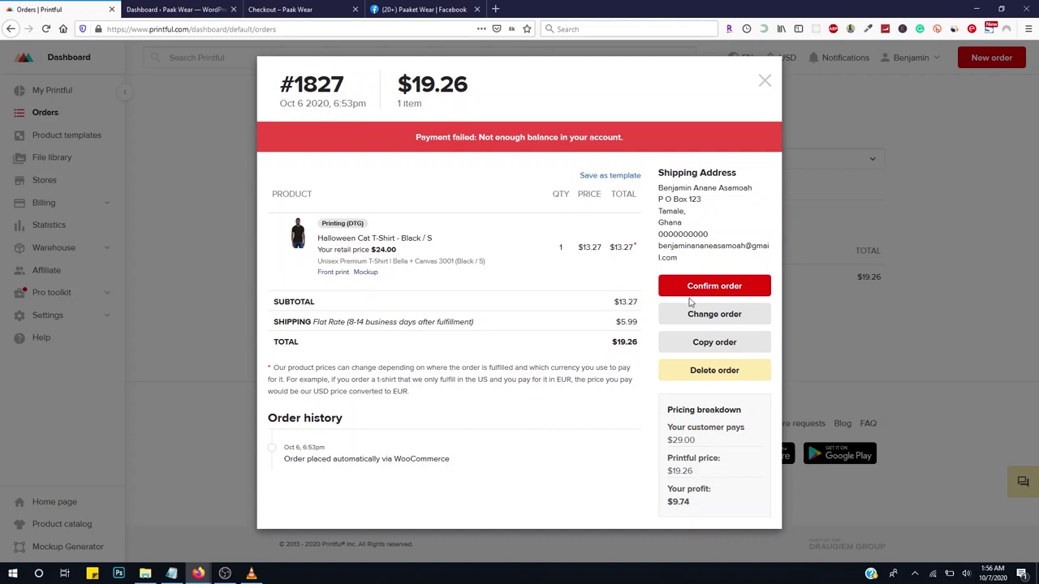
left_click(174, 9)
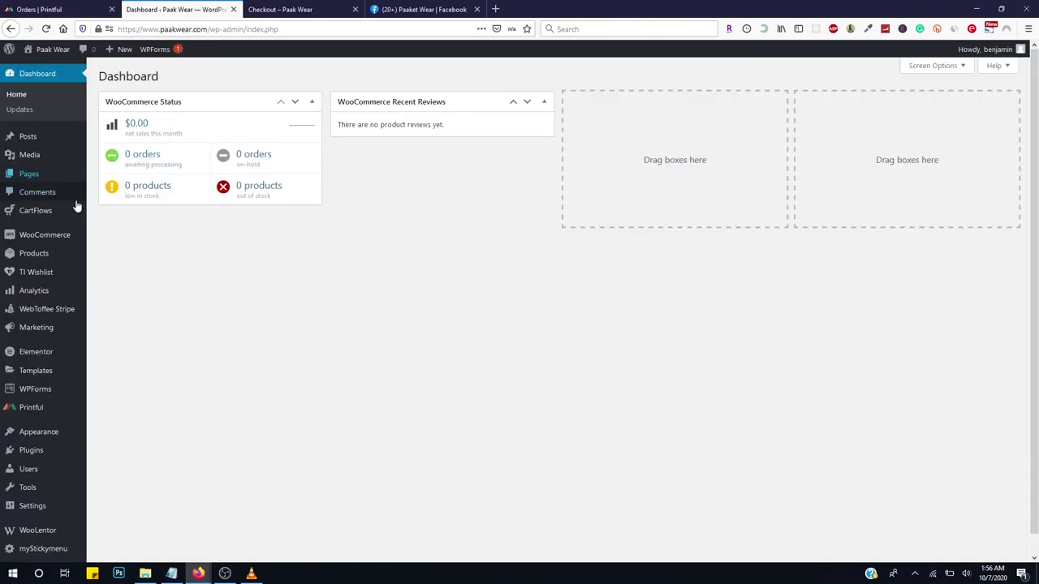
Open the new $29.00 WooCommerce order and compare it with Printful's failed-transaction email.
mouse_move(43, 235)
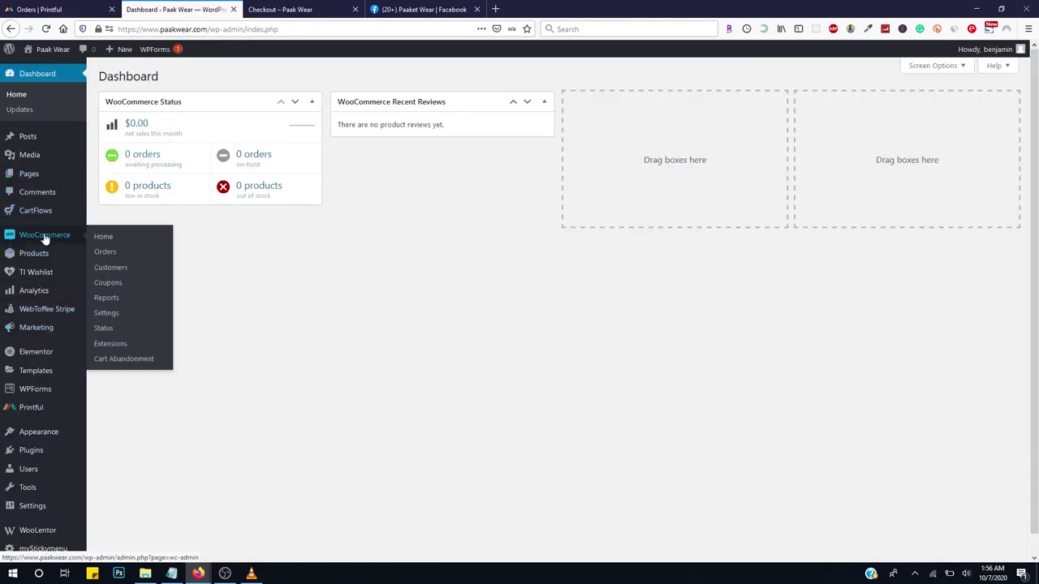
left_click(105, 252)
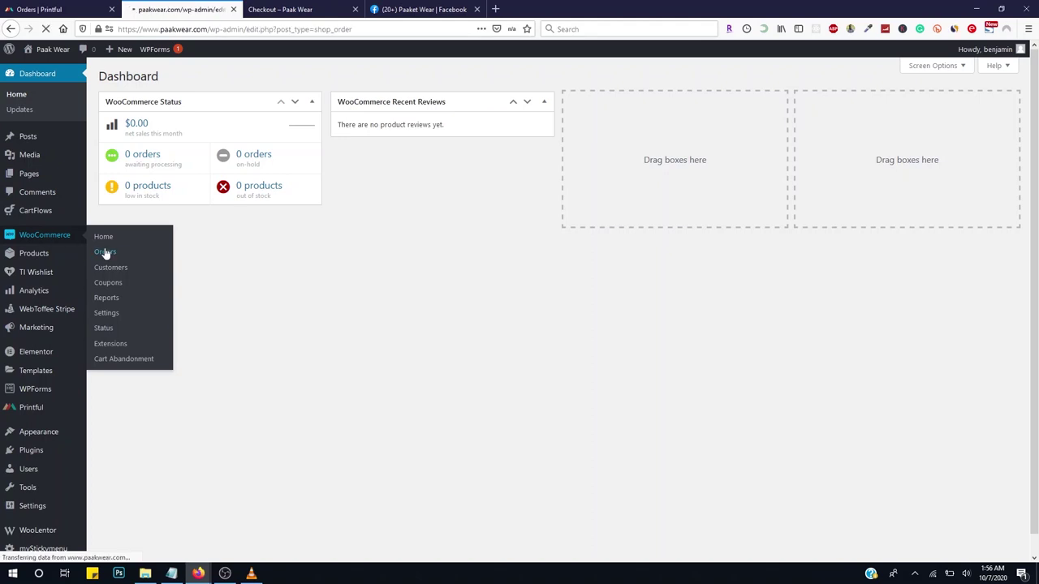
left_click(211, 205)
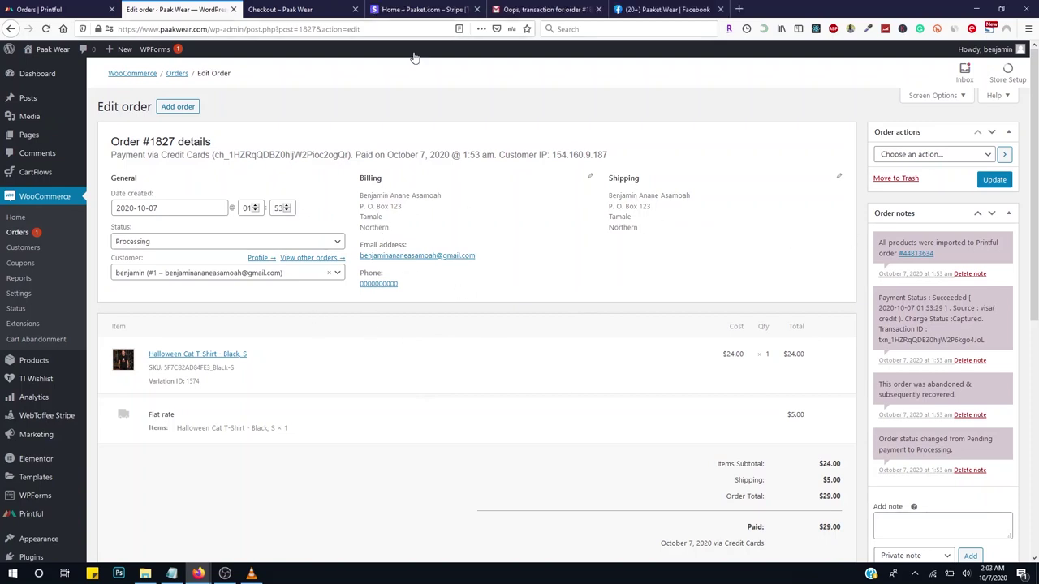
left_click(543, 9)
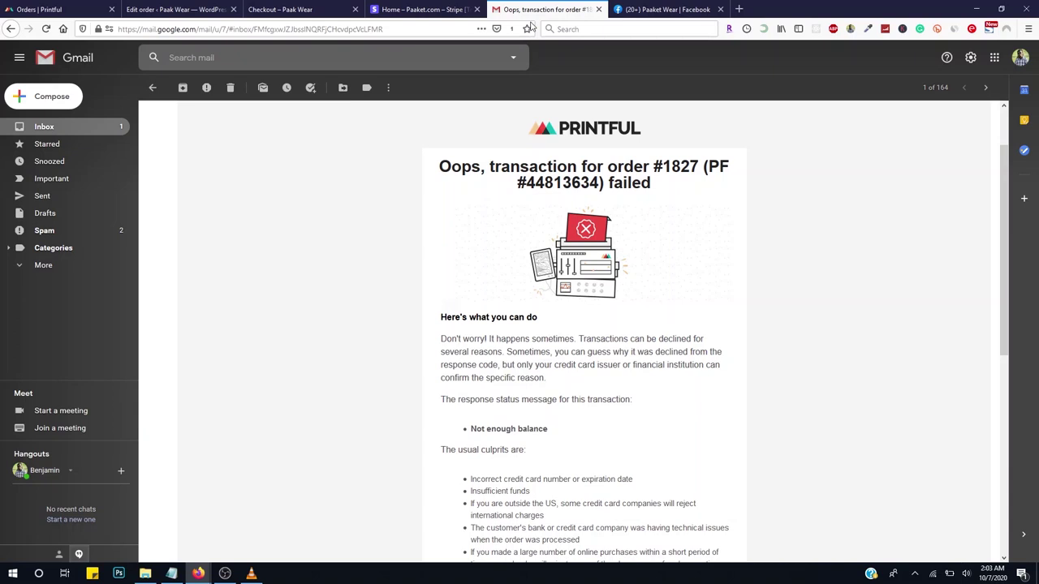
scroll(489, 180, "up", 1)
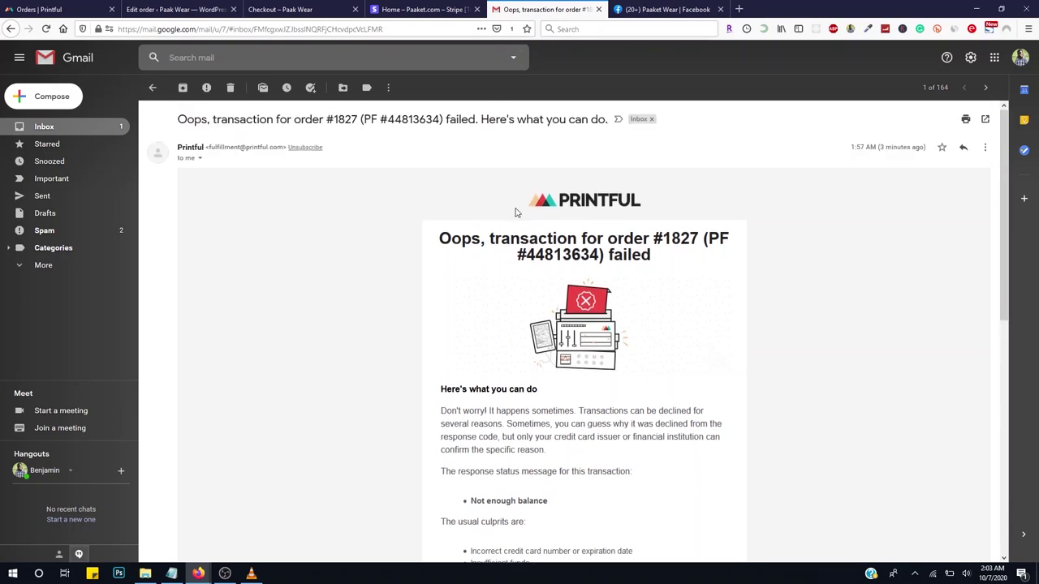
left_click(57, 9)
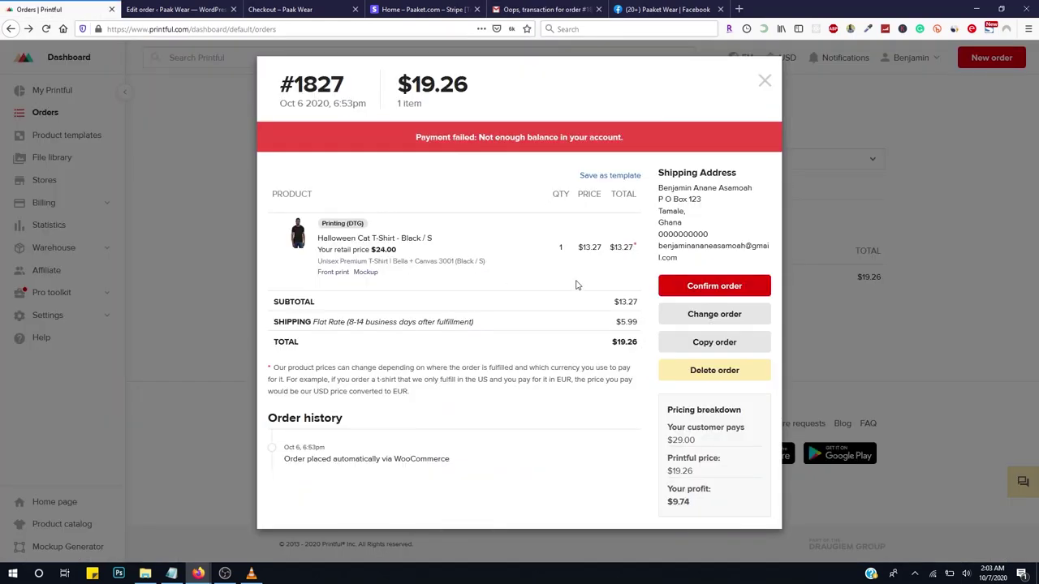
left_click(528, 9)
left_click(289, 9)
left_click(183, 9)
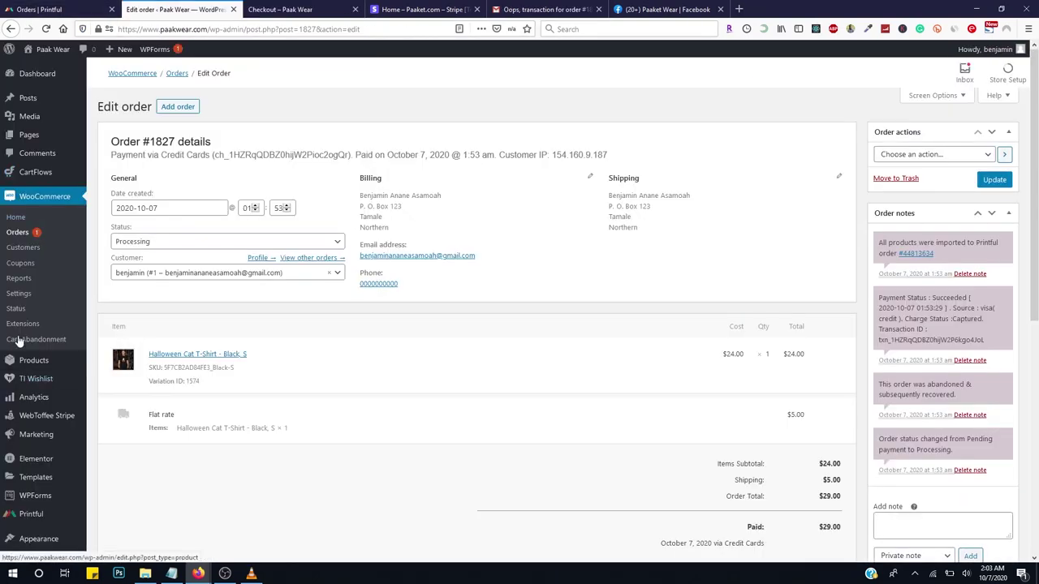
scroll(40, 382, "down", 4)
Check that the Printful plugin dashboard lists the order as Failed at $19.26.
left_click(65, 392)
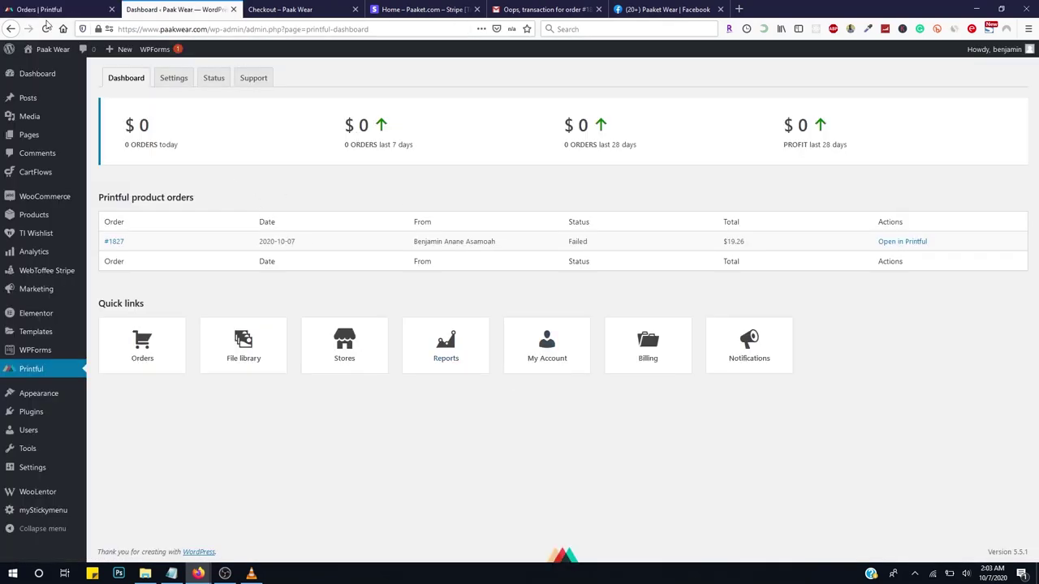
left_click(47, 12)
left_click(214, 222)
left_click(181, 9)
left_click(270, 7)
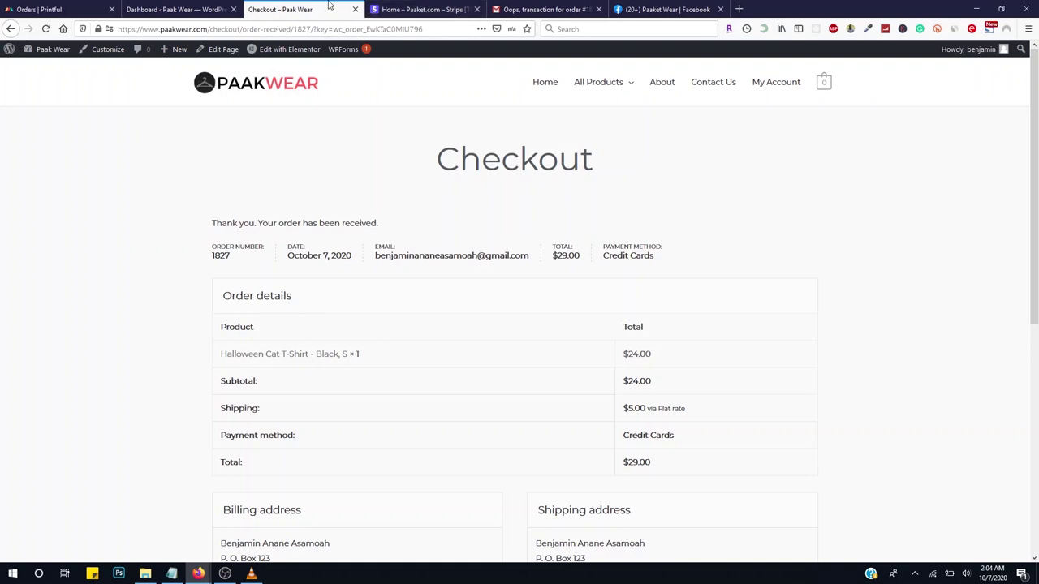
Check the Stripe test dashboard for the $29.00 payment and $27.86 net volume.
left_click(414, 6)
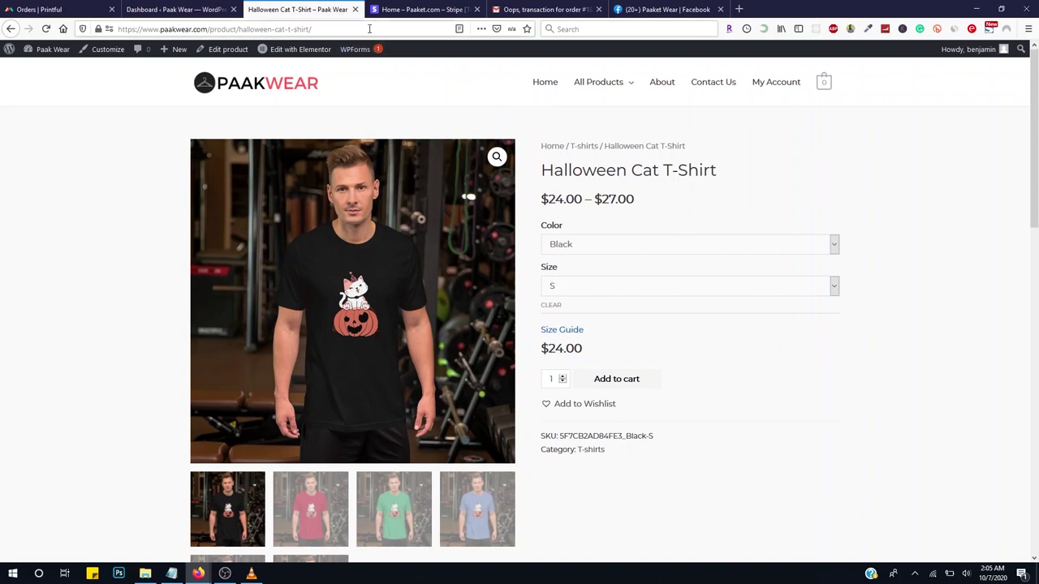
Copy the Halloween Cat T-Shirt product URL and paste it into a new Paaket Wear post.
left_click(369, 28)
key("ctrl+c")
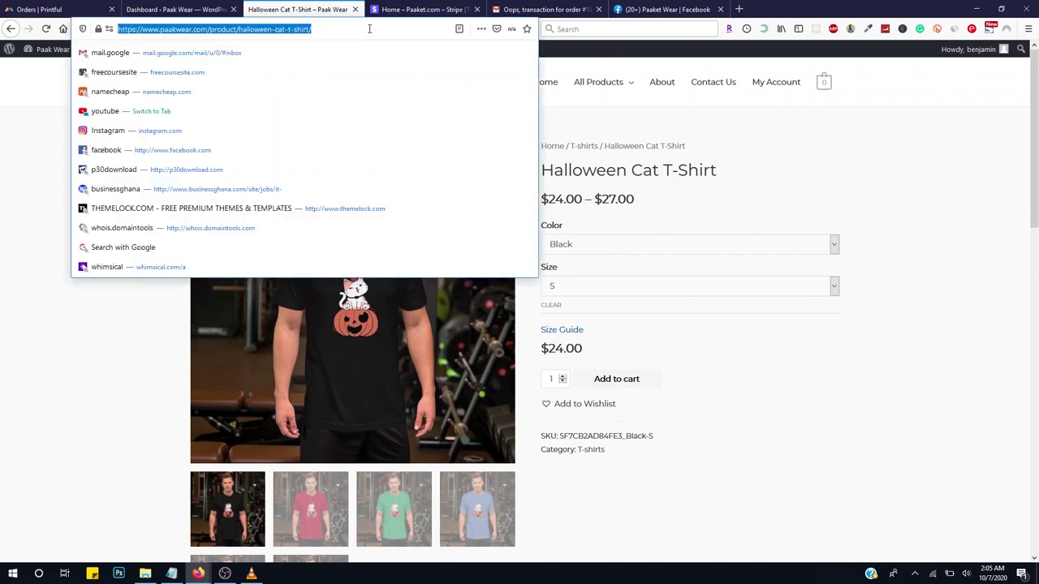
left_click(608, 123)
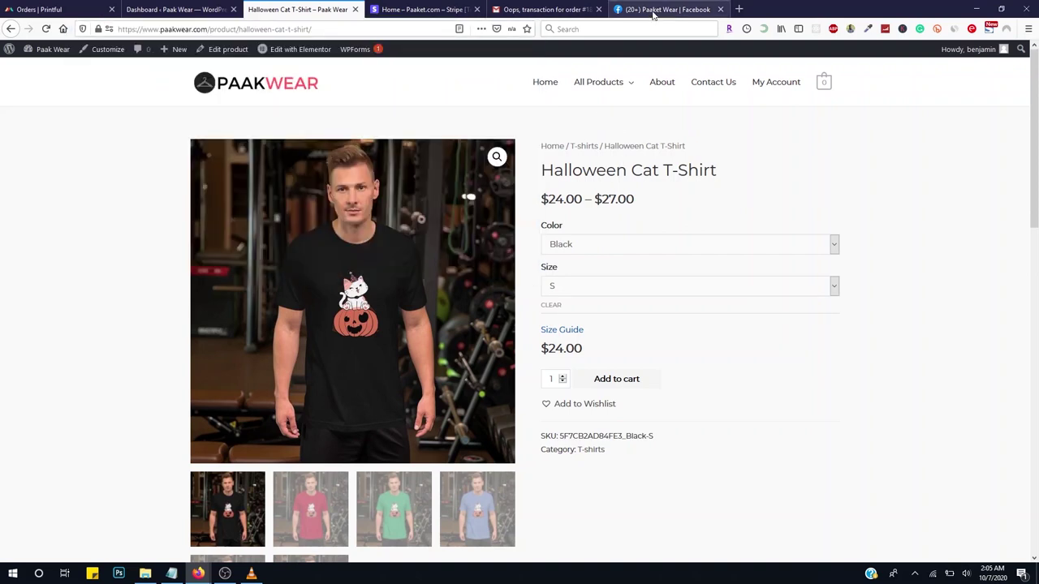
left_click(654, 13)
scroll(621, 385, "down", 2)
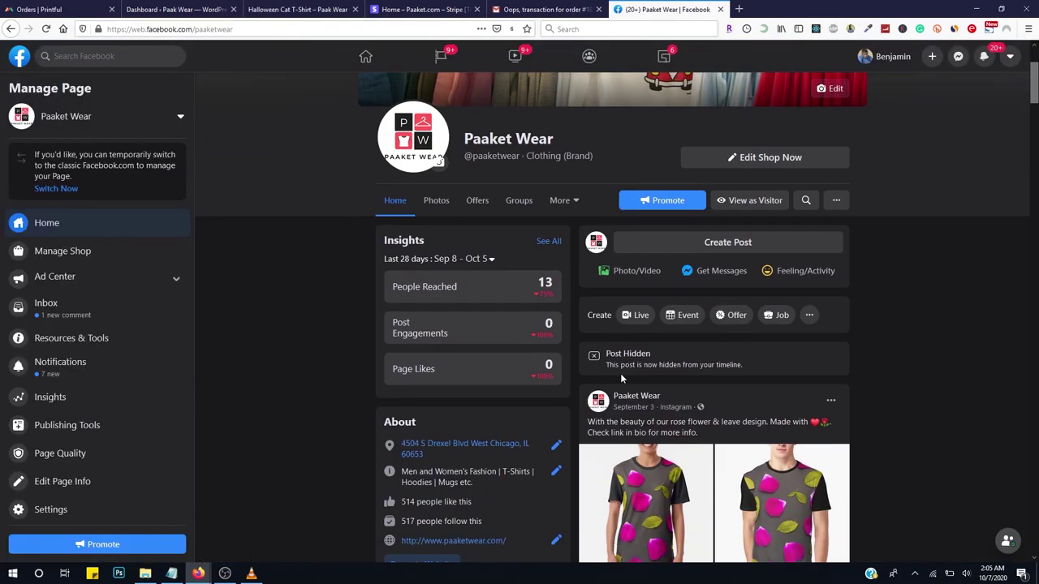
left_click(704, 233)
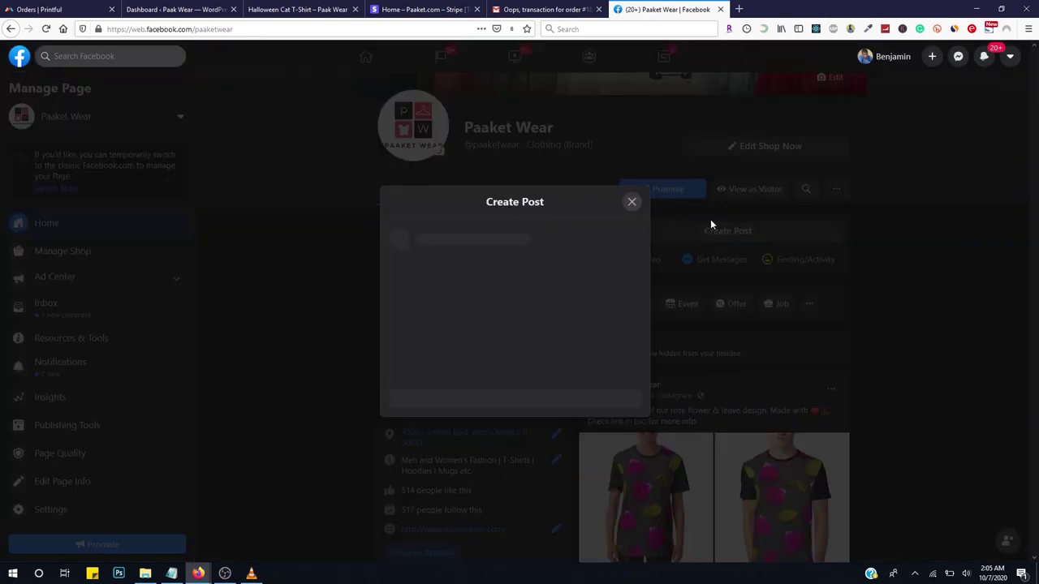
left_click(630, 163)
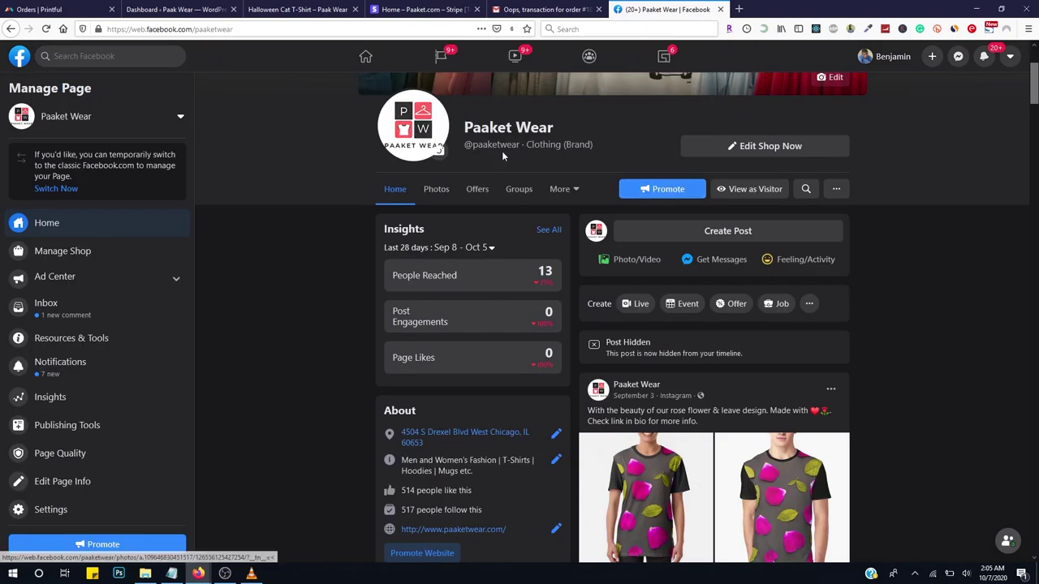
scroll(502, 156, "up", 2)
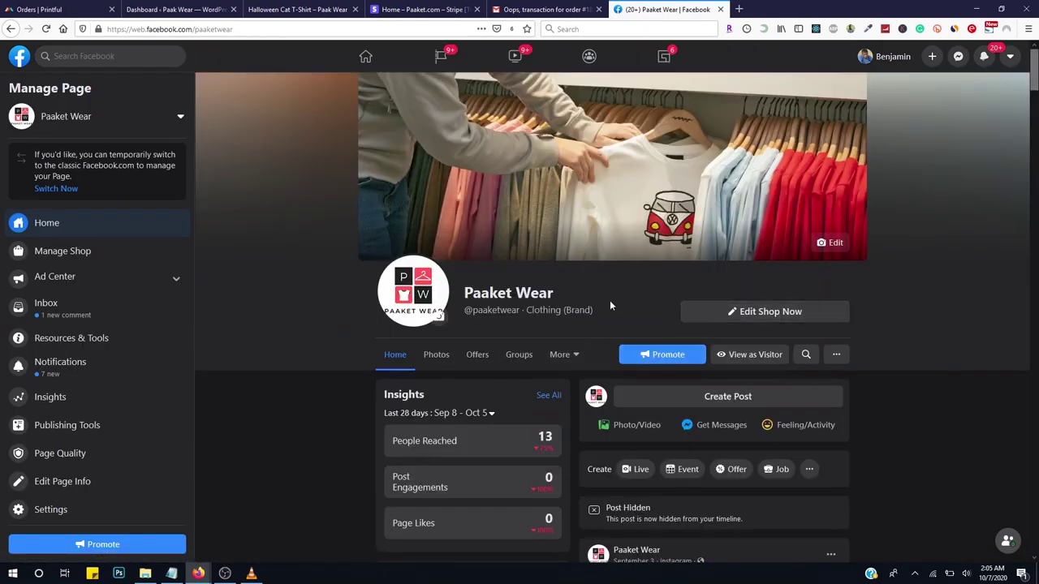
left_click(729, 402)
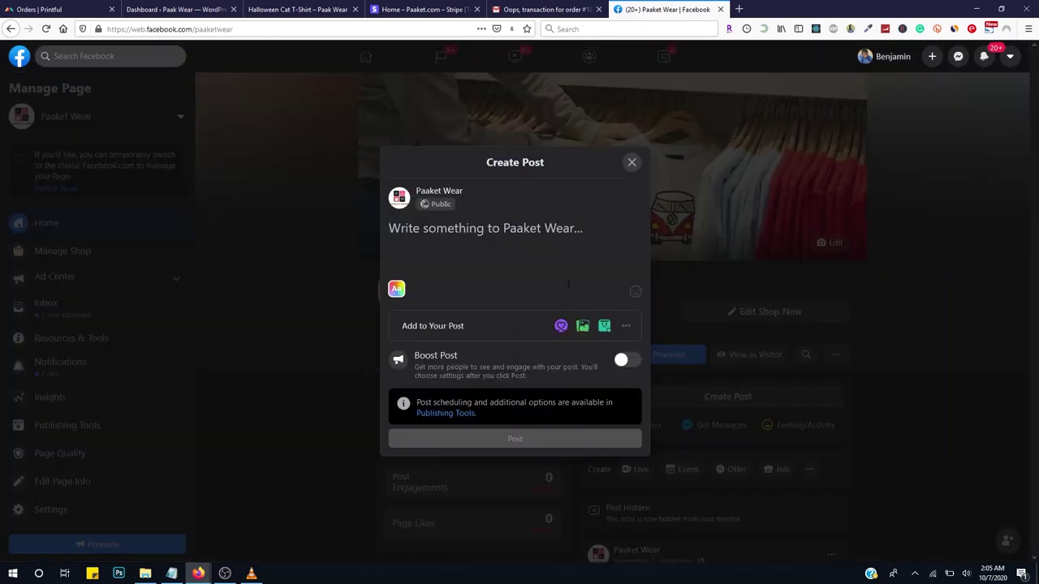
key("ctrl+v")
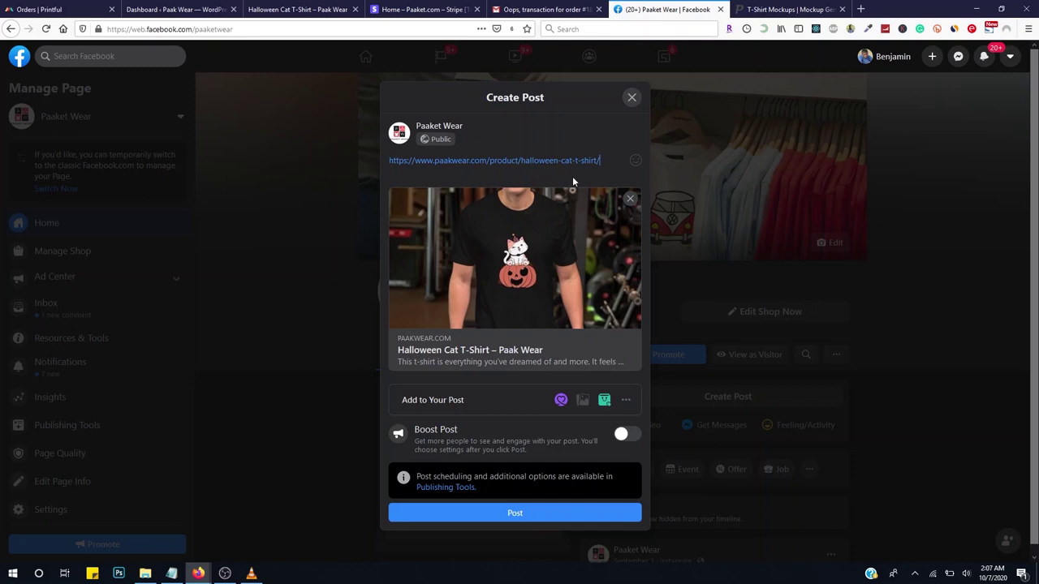
left_click(760, 9)
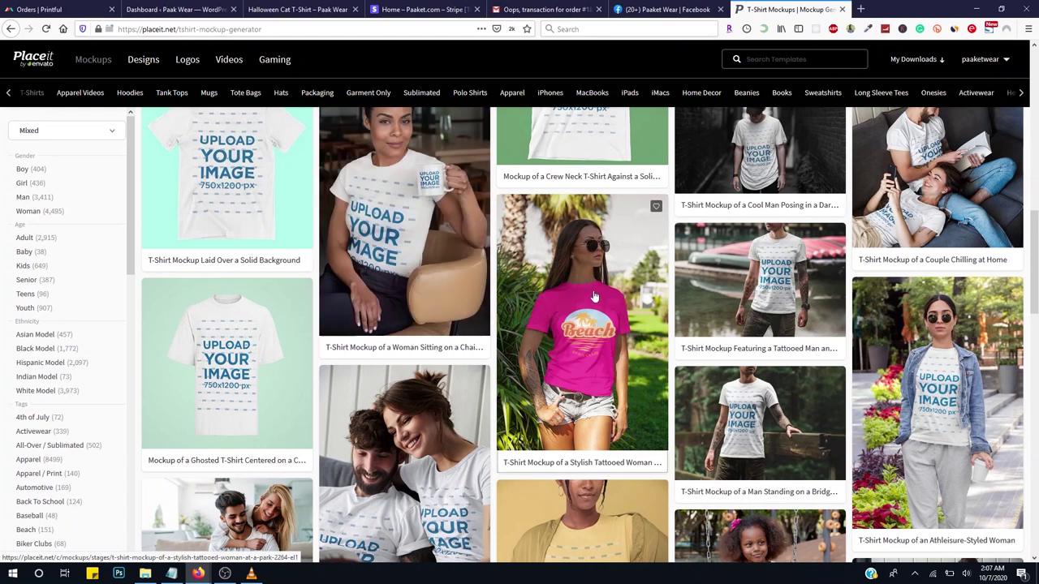
Put the cropped Halloween-Pumpkin-Cat-1.png design on the tattooed-woman mockup.
left_click(594, 297)
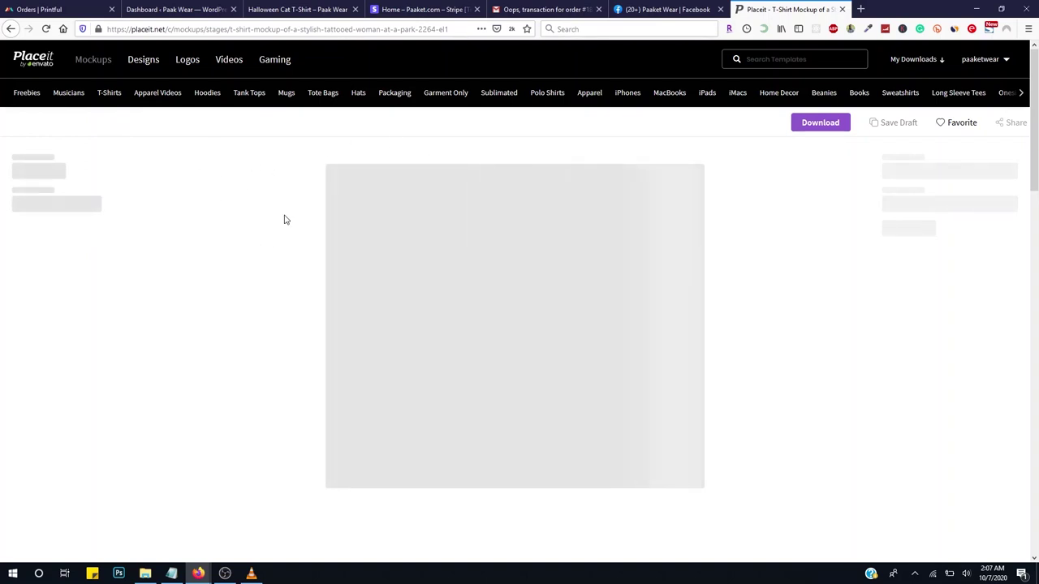
left_click(45, 230)
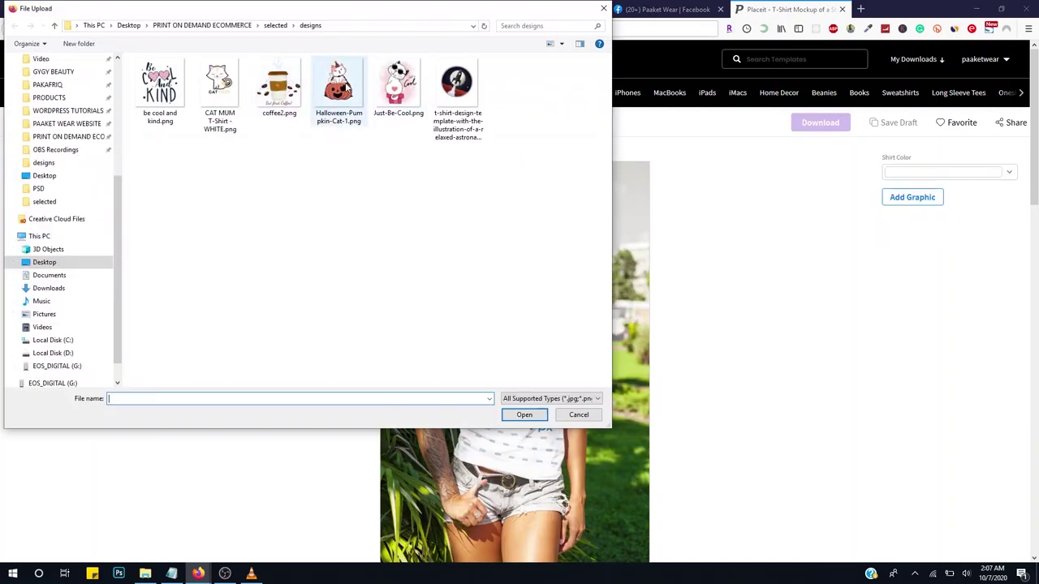
double_click(338, 86)
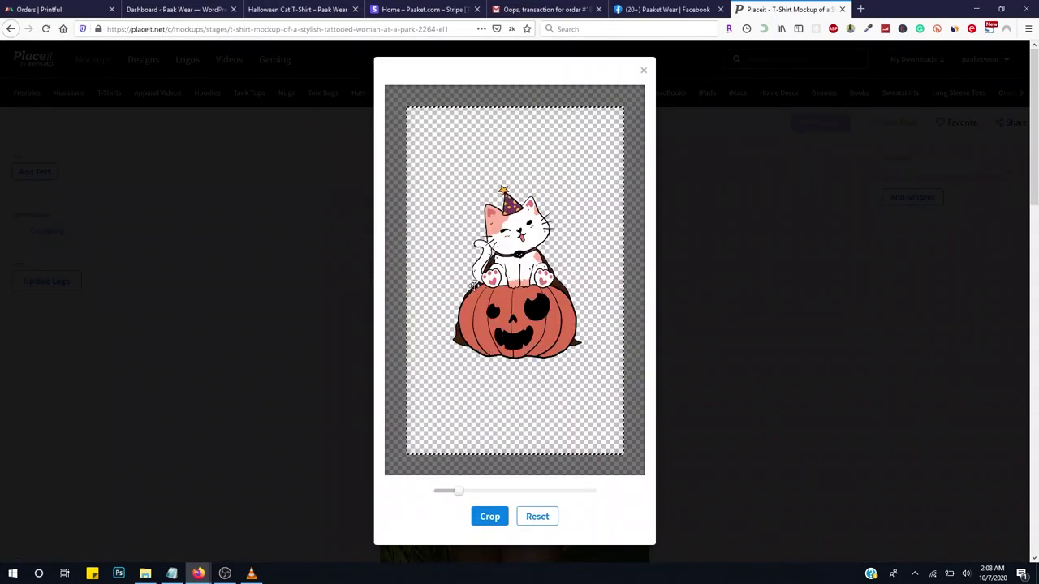
left_click_drag(459, 492, 479, 493)
left_click(489, 521)
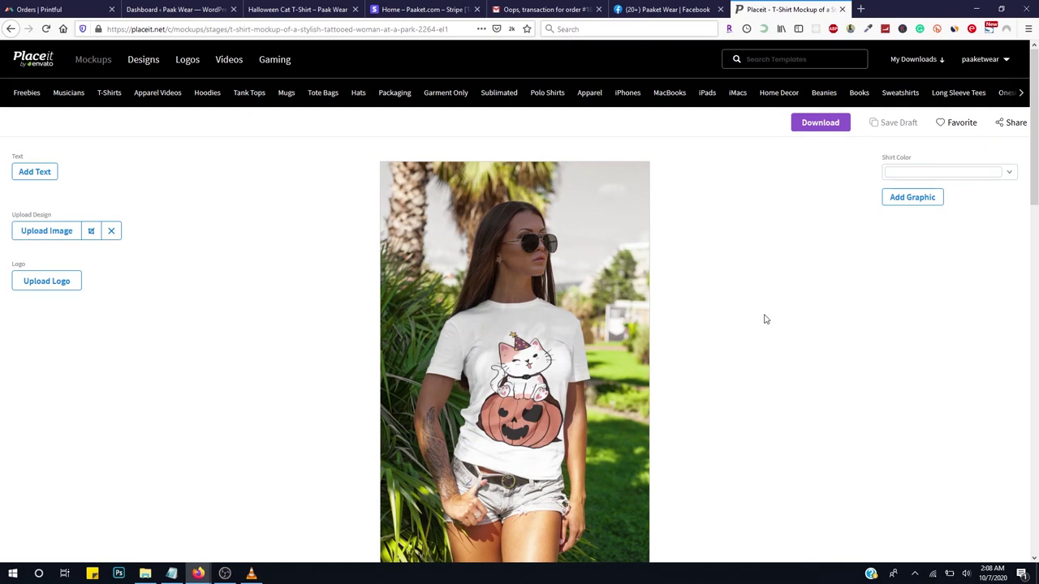
left_click(73, 231)
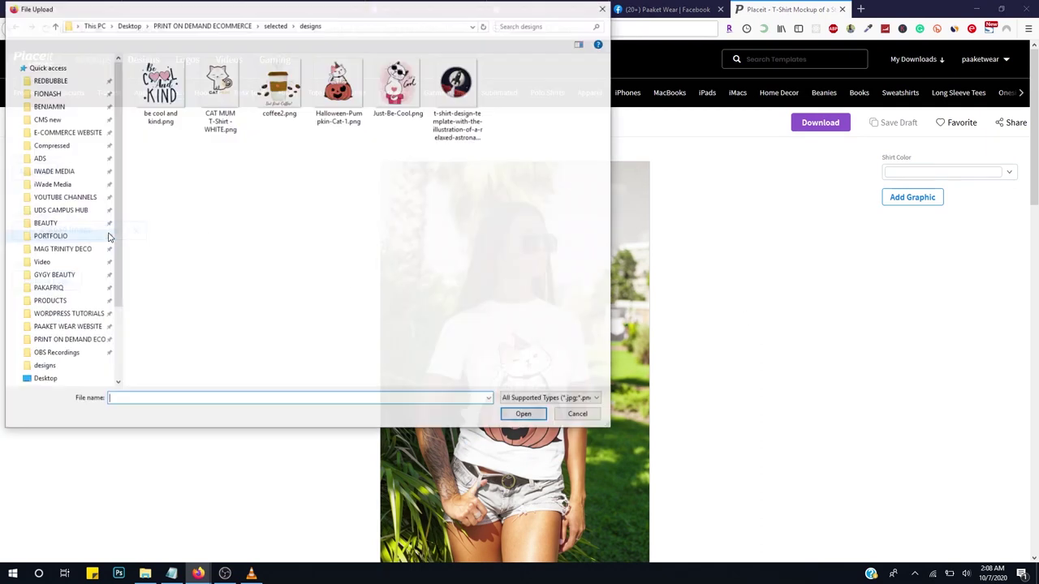
left_click(579, 415)
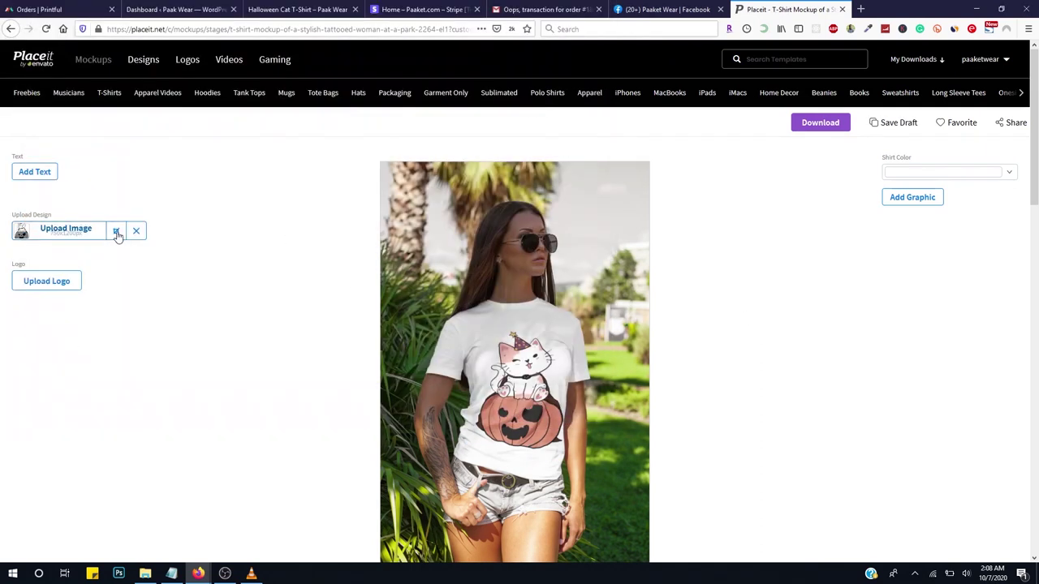
left_click(116, 231)
left_click_drag(480, 493, 471, 492)
left_click(491, 519)
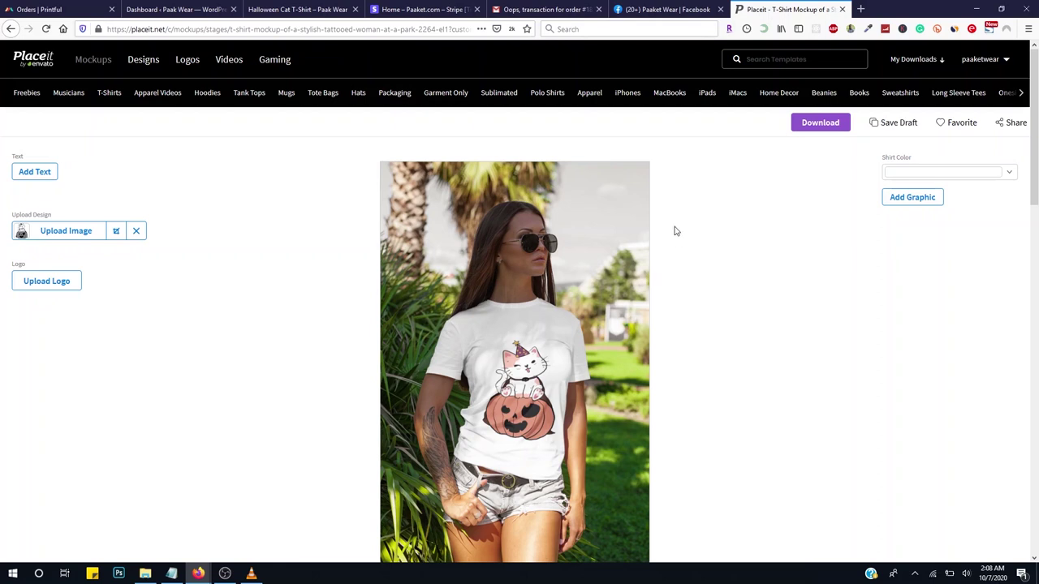
Make the mockup's shirt colour black.
scroll(678, 236, "down", 1)
scroll(698, 288, "up", 1)
scroll(550, 317, "down", 1)
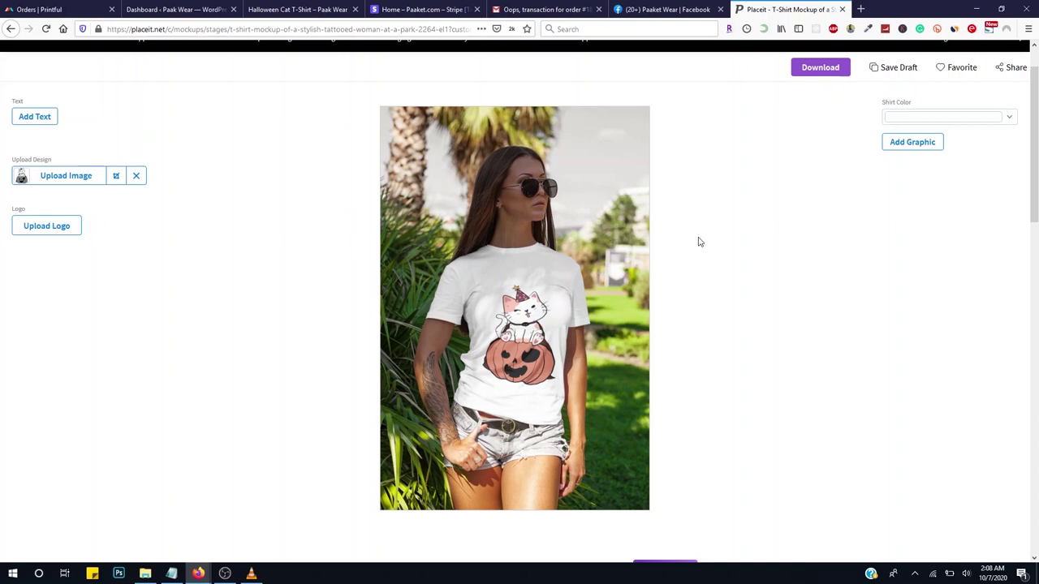
scroll(744, 213, "up", 1)
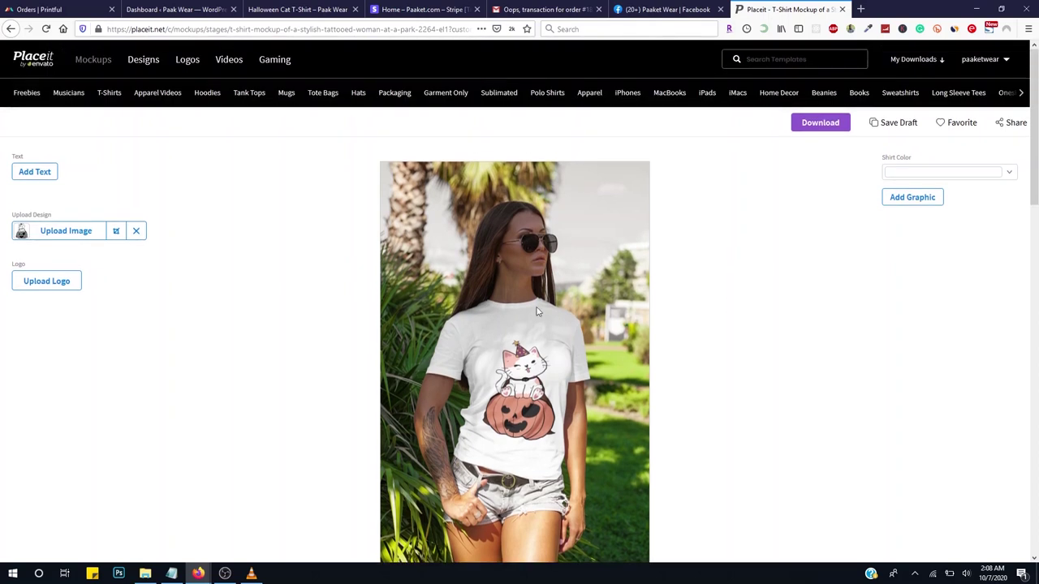
left_click(912, 174)
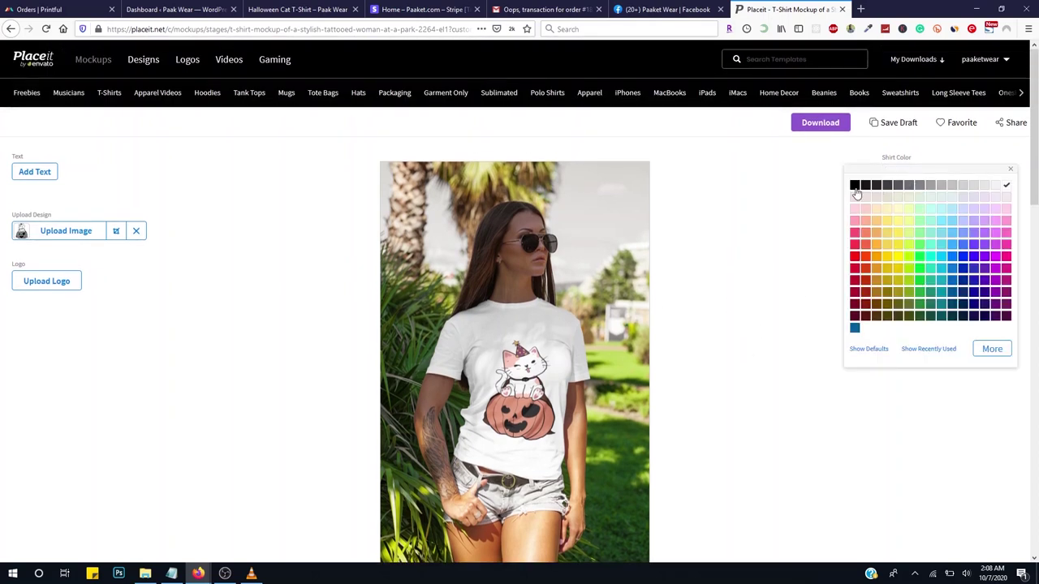
left_click(855, 186)
left_click(749, 203)
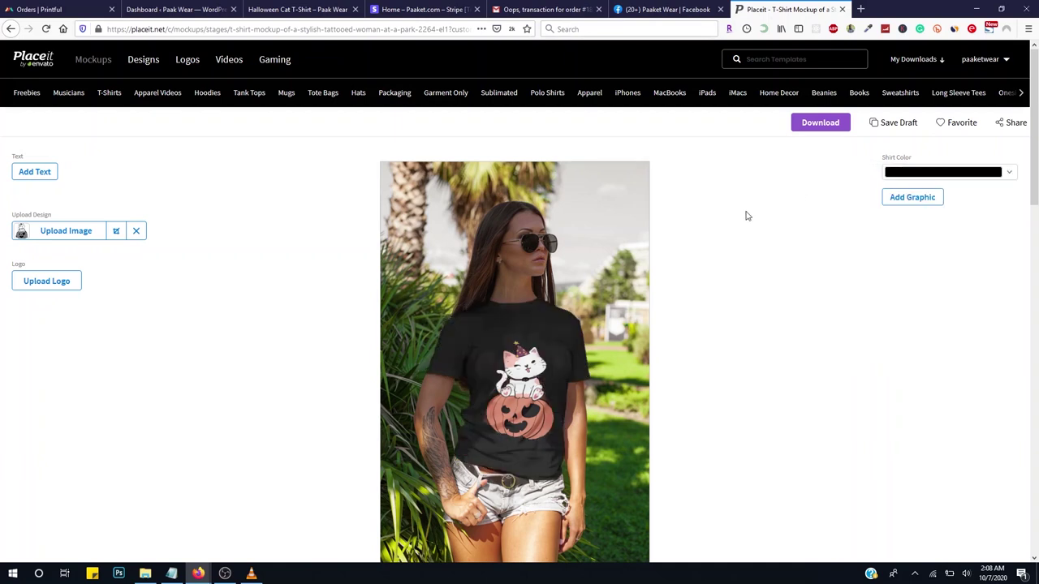
Download the finished mockup and save it as a PNG file.
left_click(826, 128)
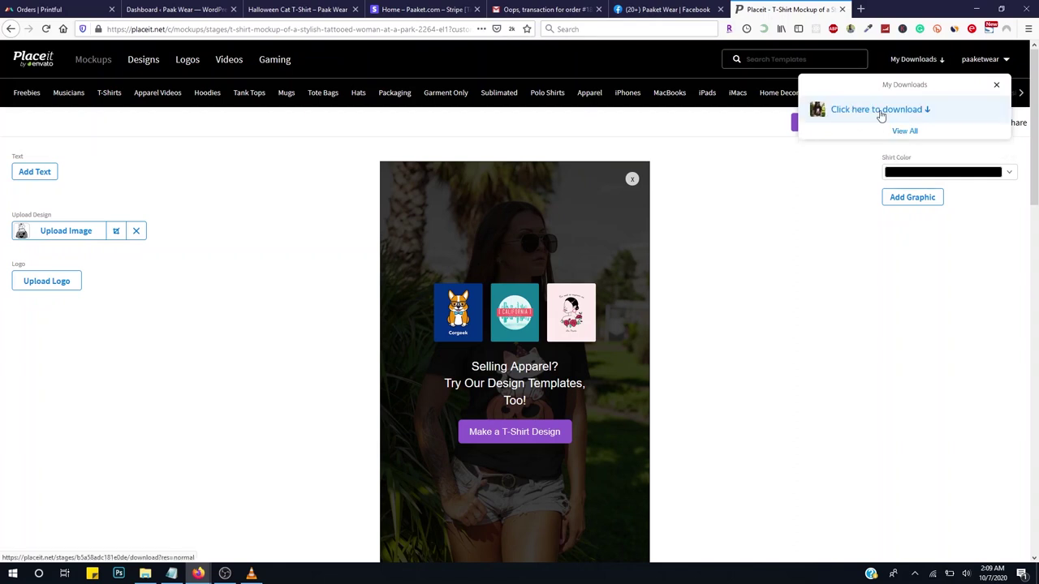
left_click(881, 116)
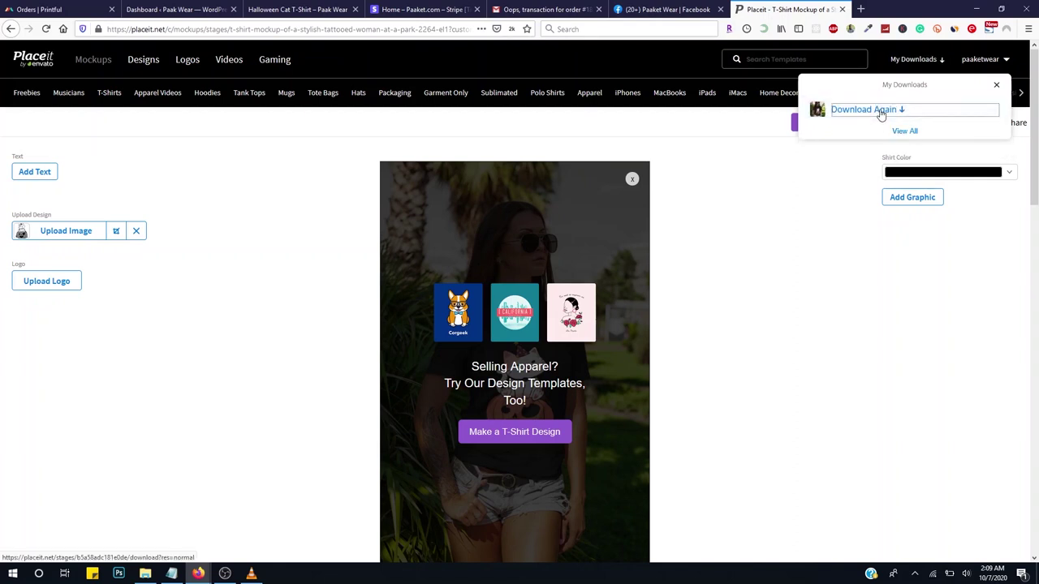
left_click(377, 344)
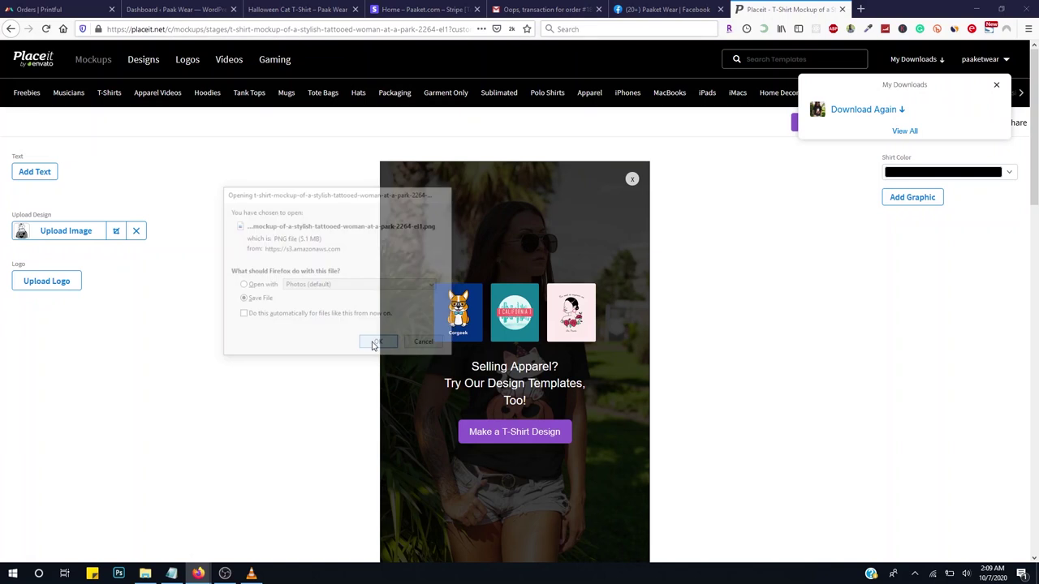
left_click(670, 10)
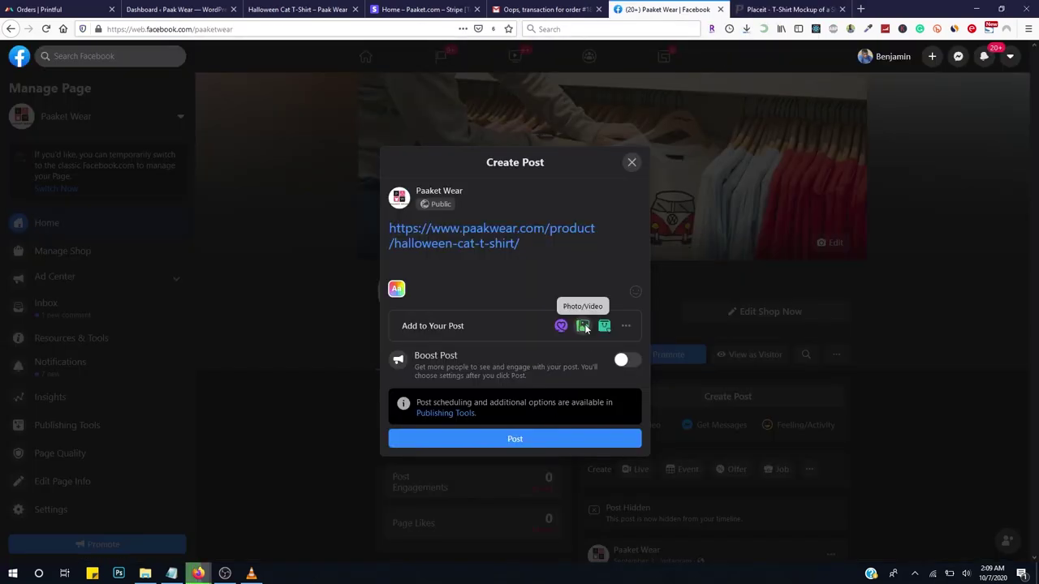
Attach the downloaded mockup photo to the post and publish it.
left_click(584, 326)
double_click(211, 119)
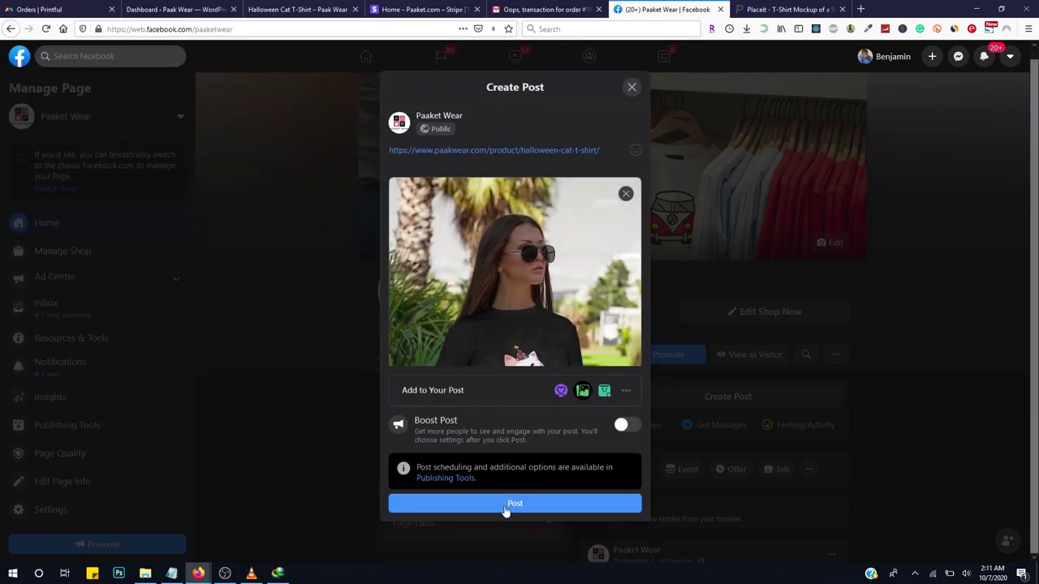
left_click(509, 505)
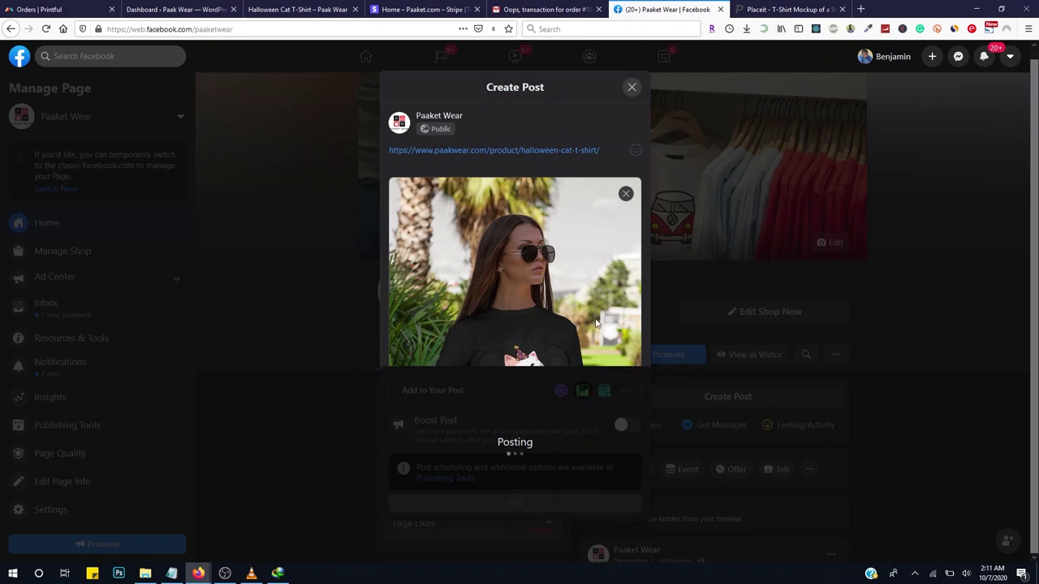
scroll(836, 301, "down", 3)
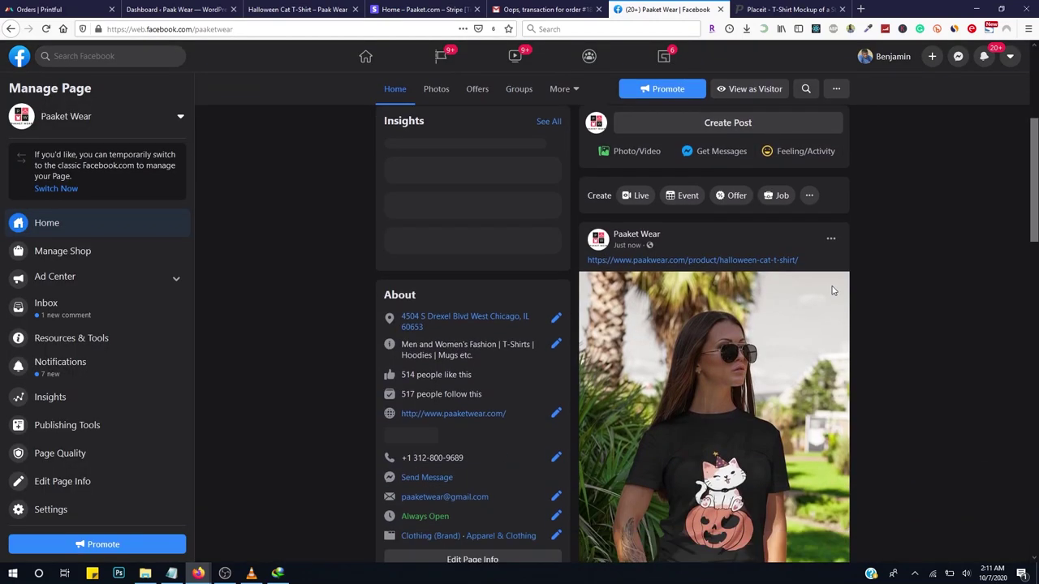
scroll(836, 300, "down", 3)
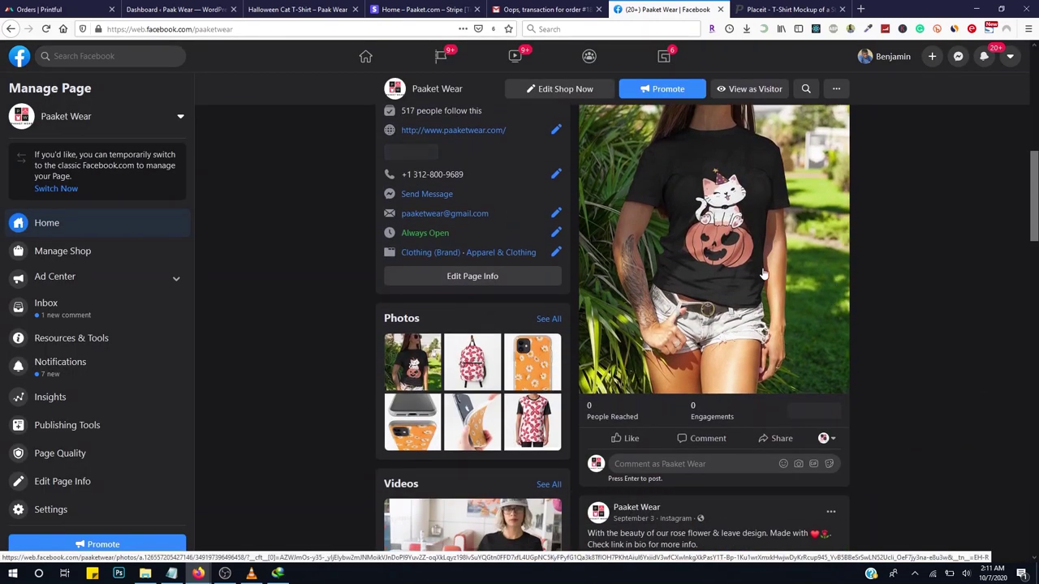
scroll(858, 286, "up", 3)
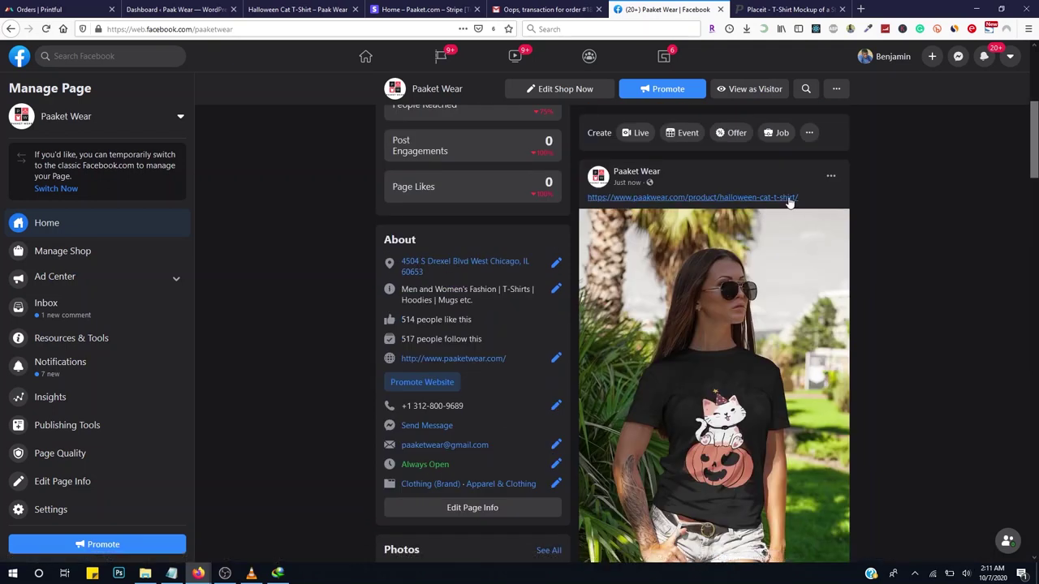
Test the product link in the published post, then close the opened page.
left_click(686, 201)
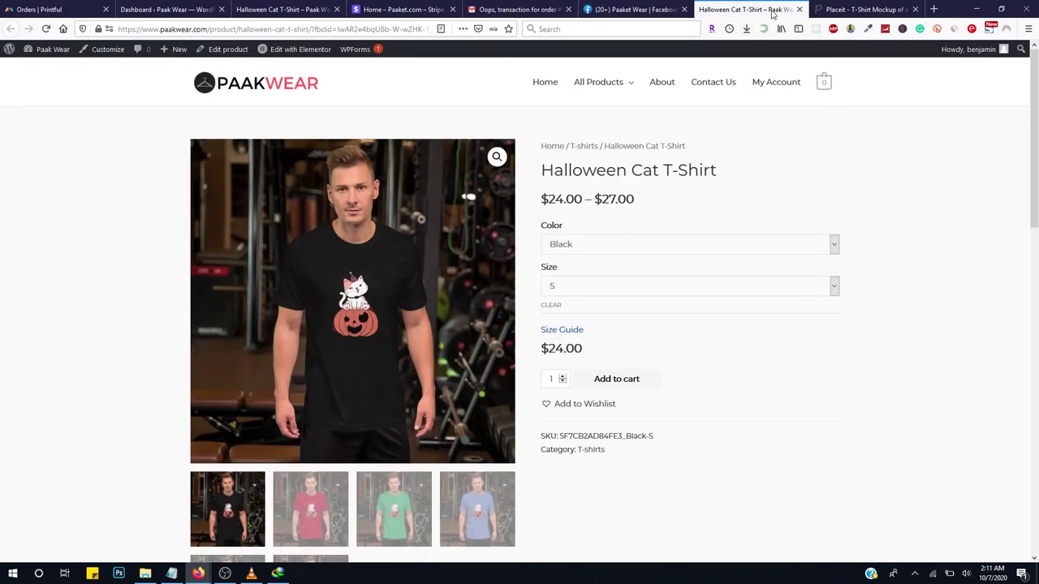
left_click(800, 9)
scroll(731, 178, "down", 3)
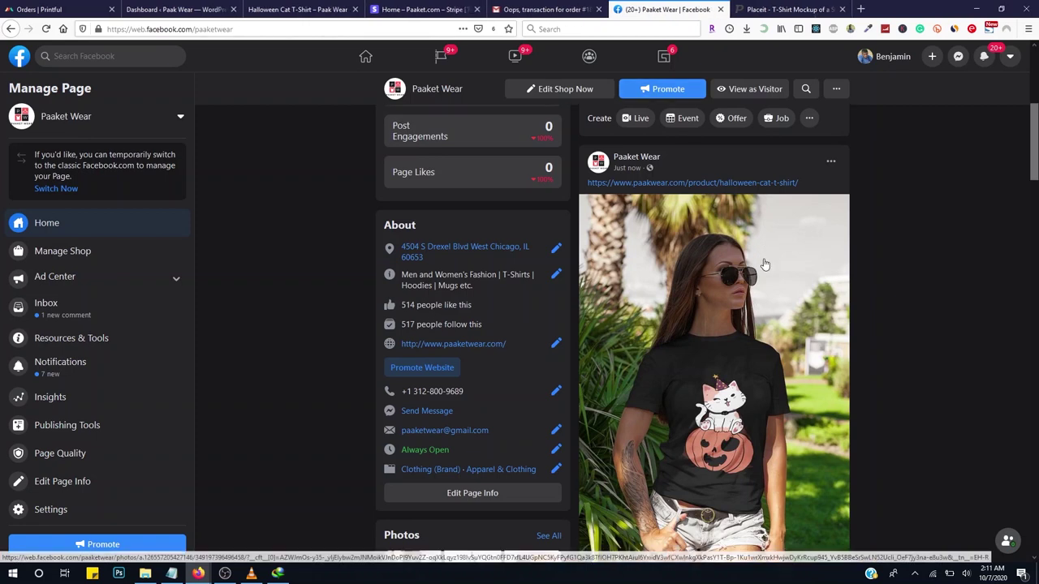
scroll(862, 246, "up", 3)
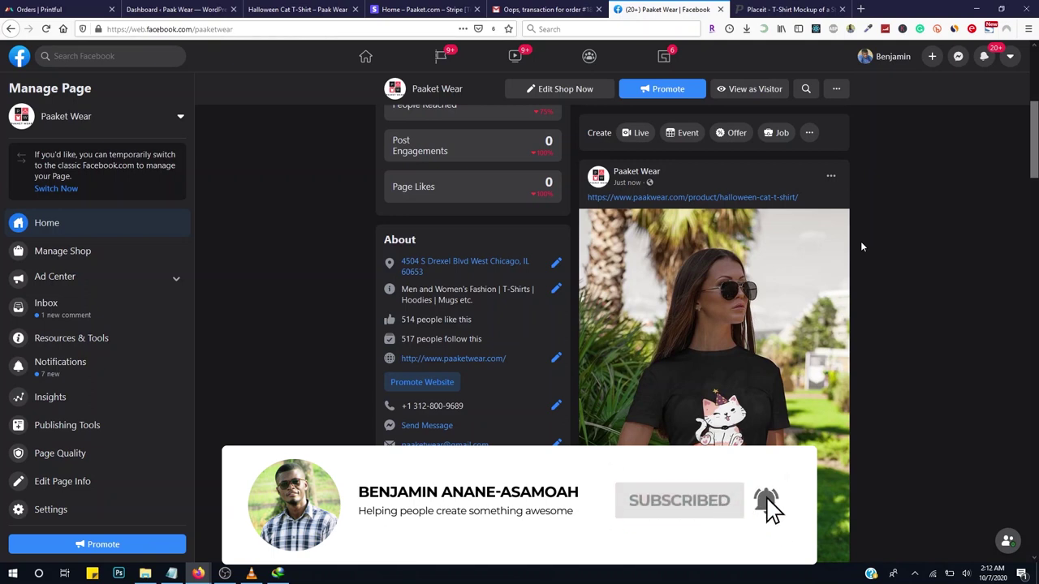
left_click(298, 9)
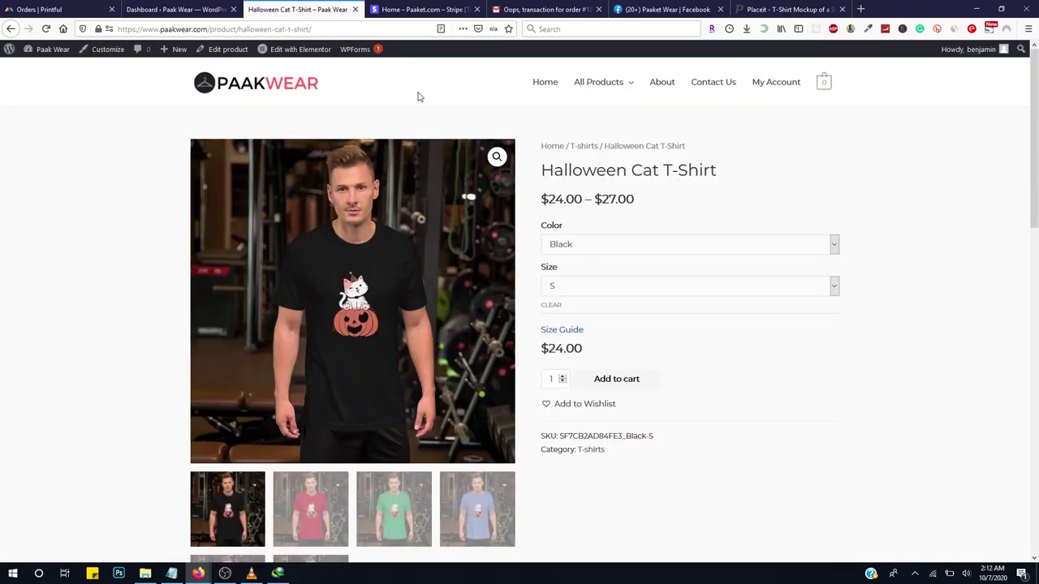